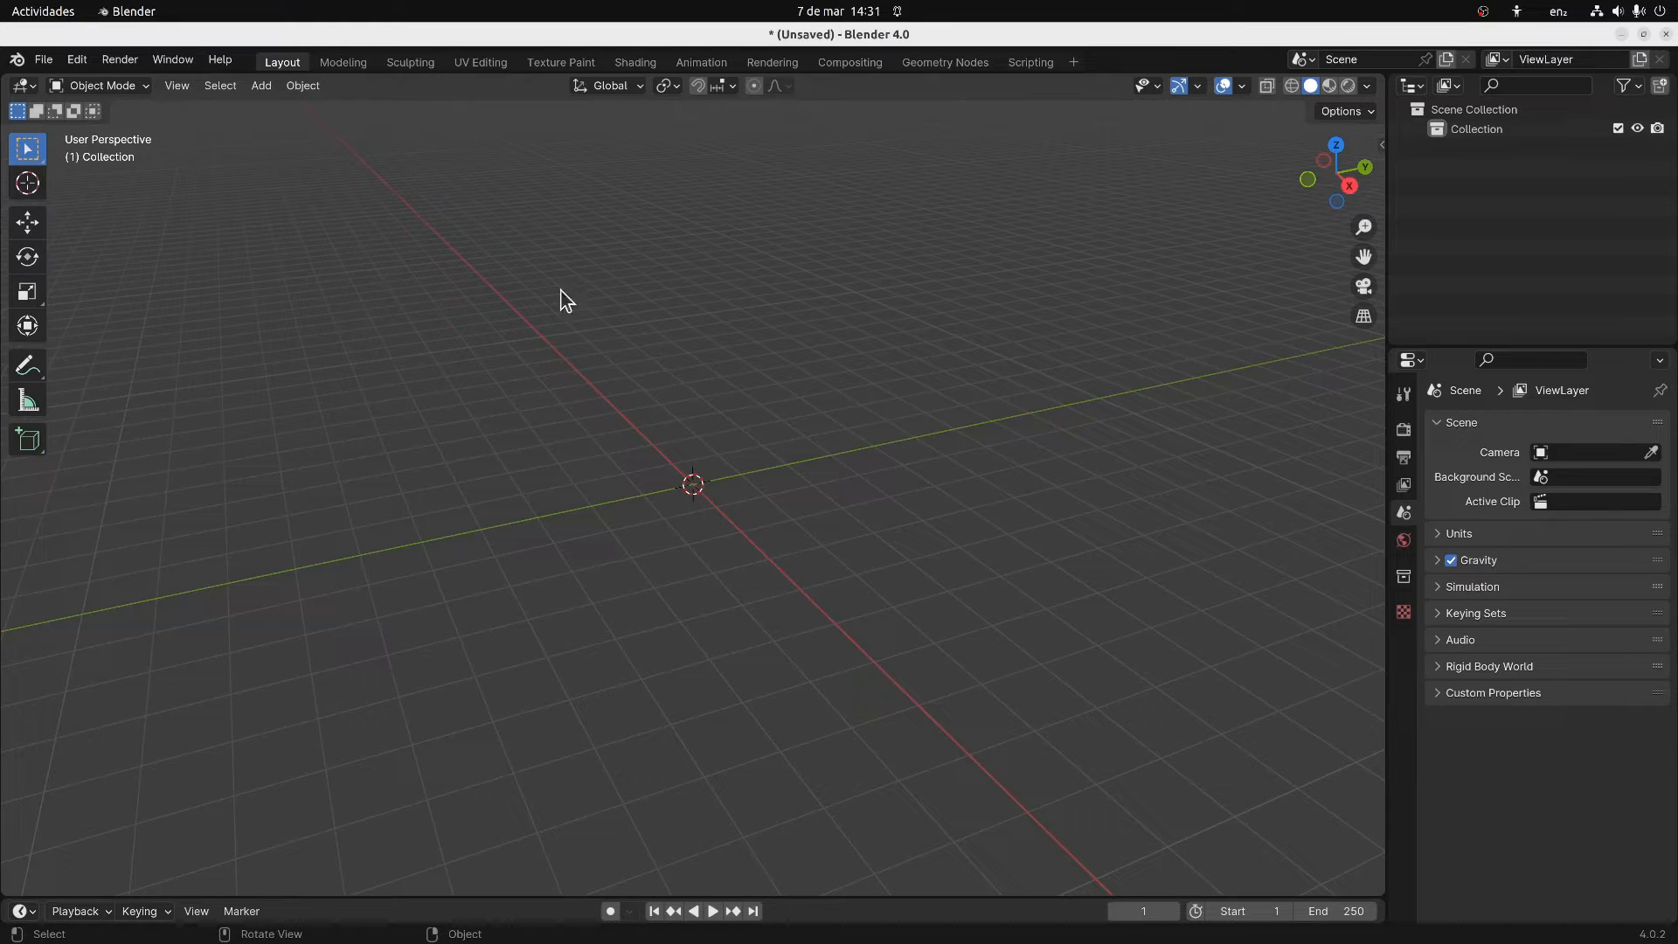
Add a Bezier circle curve at the origin of the empty scene
click(256, 87)
mouse_move(276, 125)
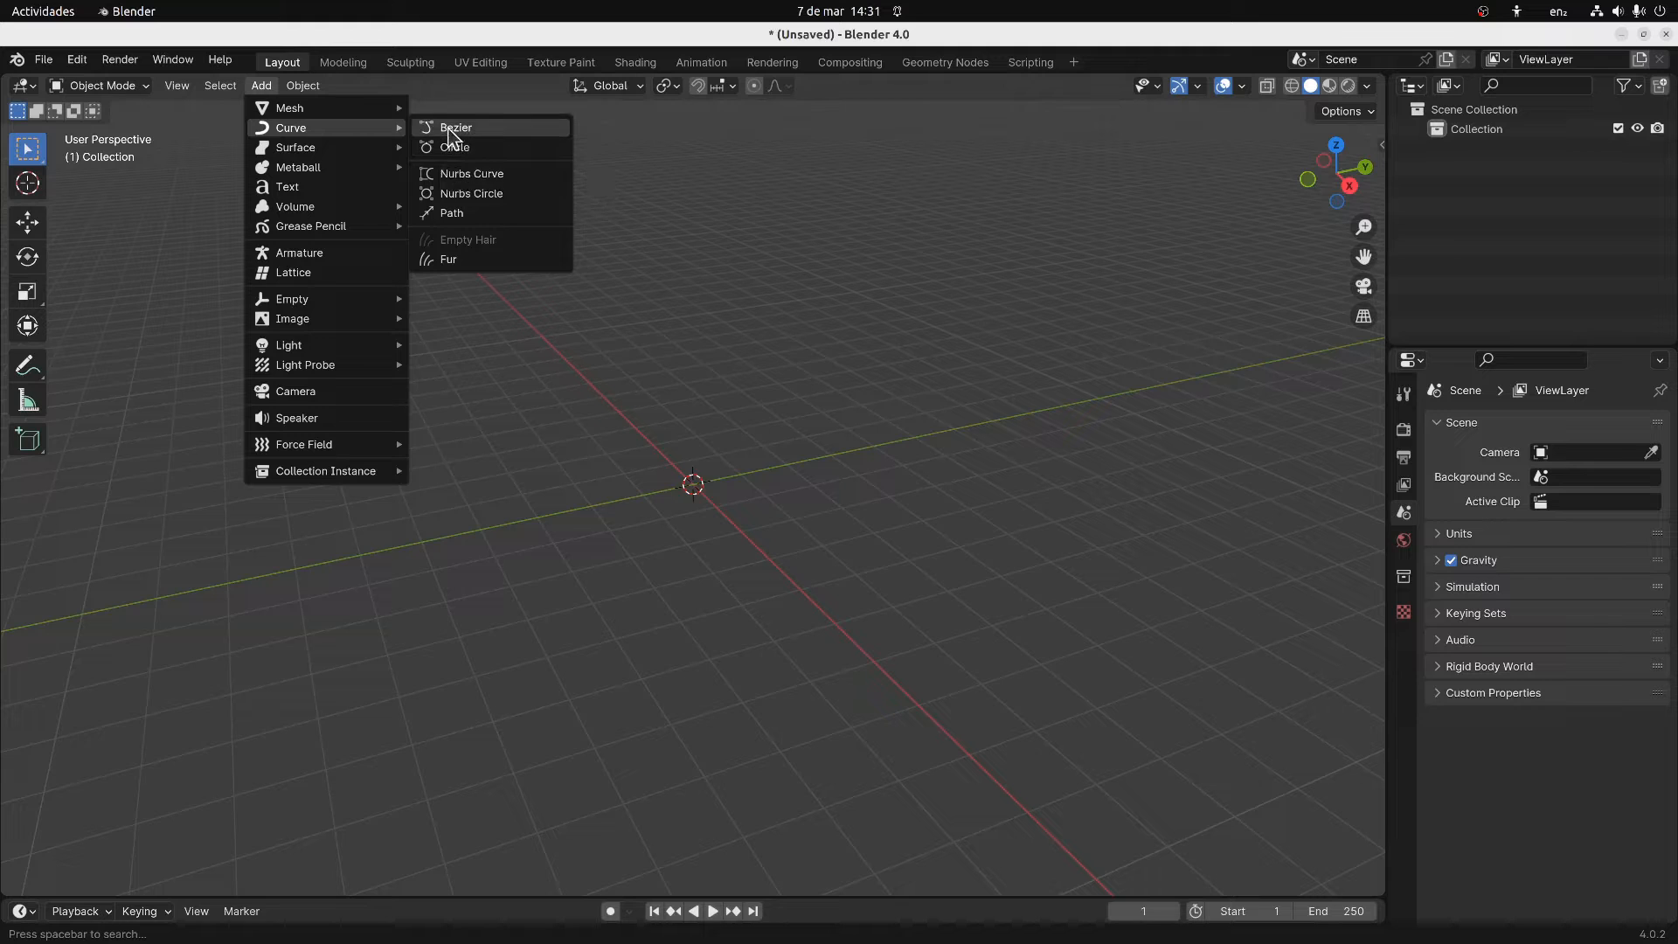
mouse_move(319, 110)
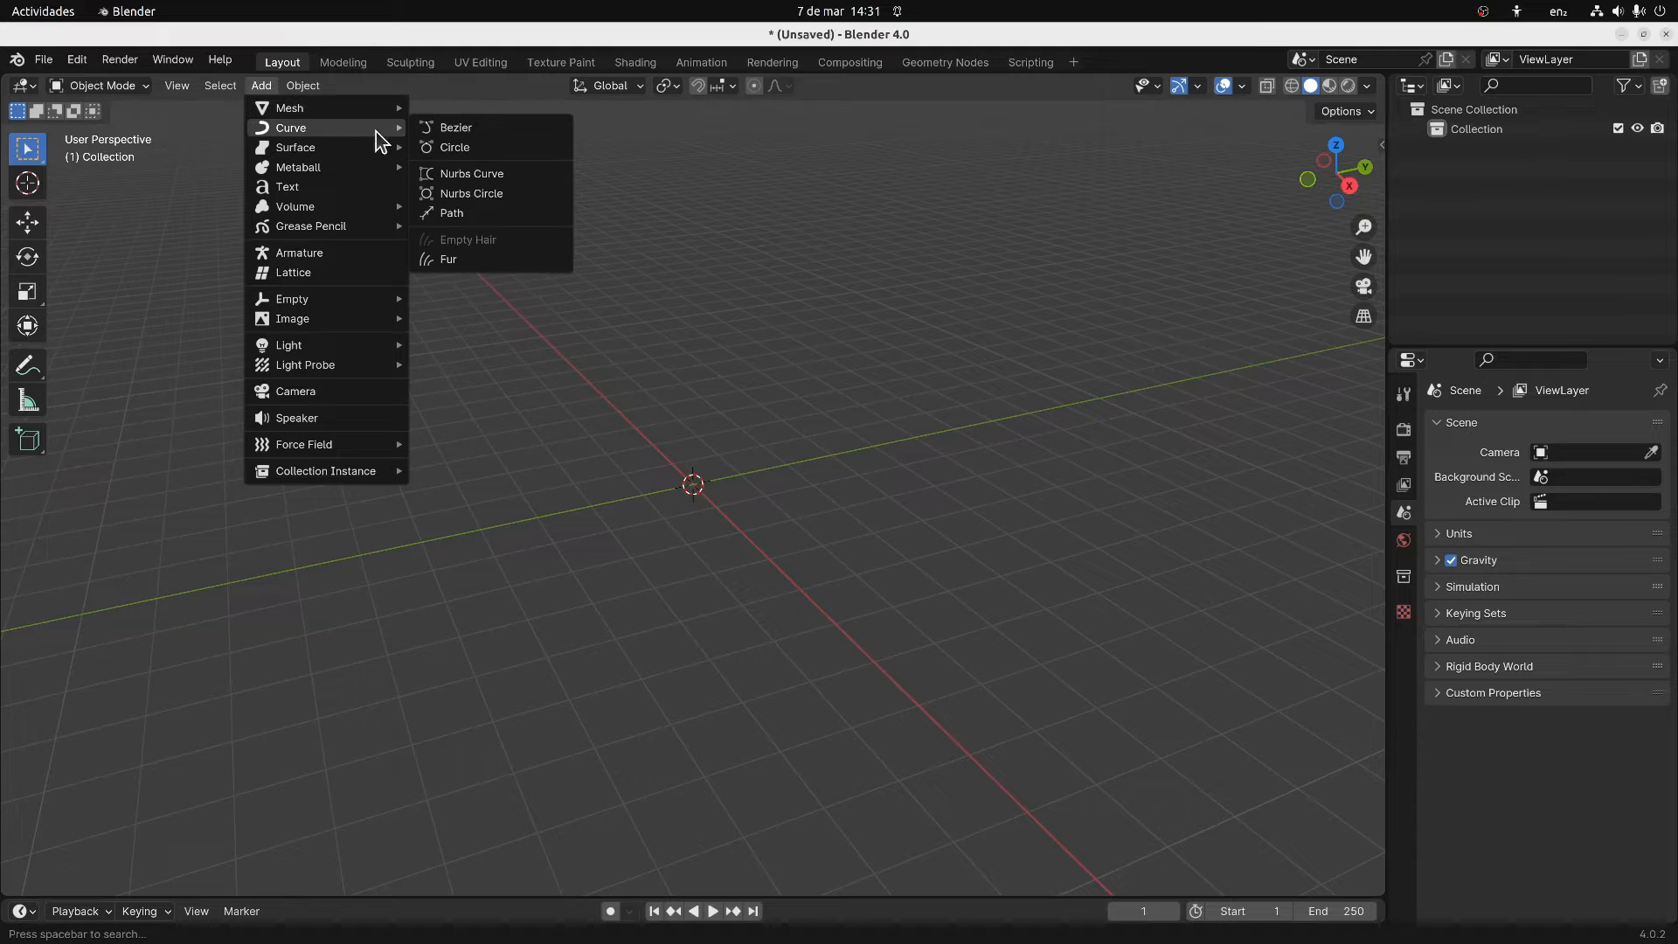
click(445, 147)
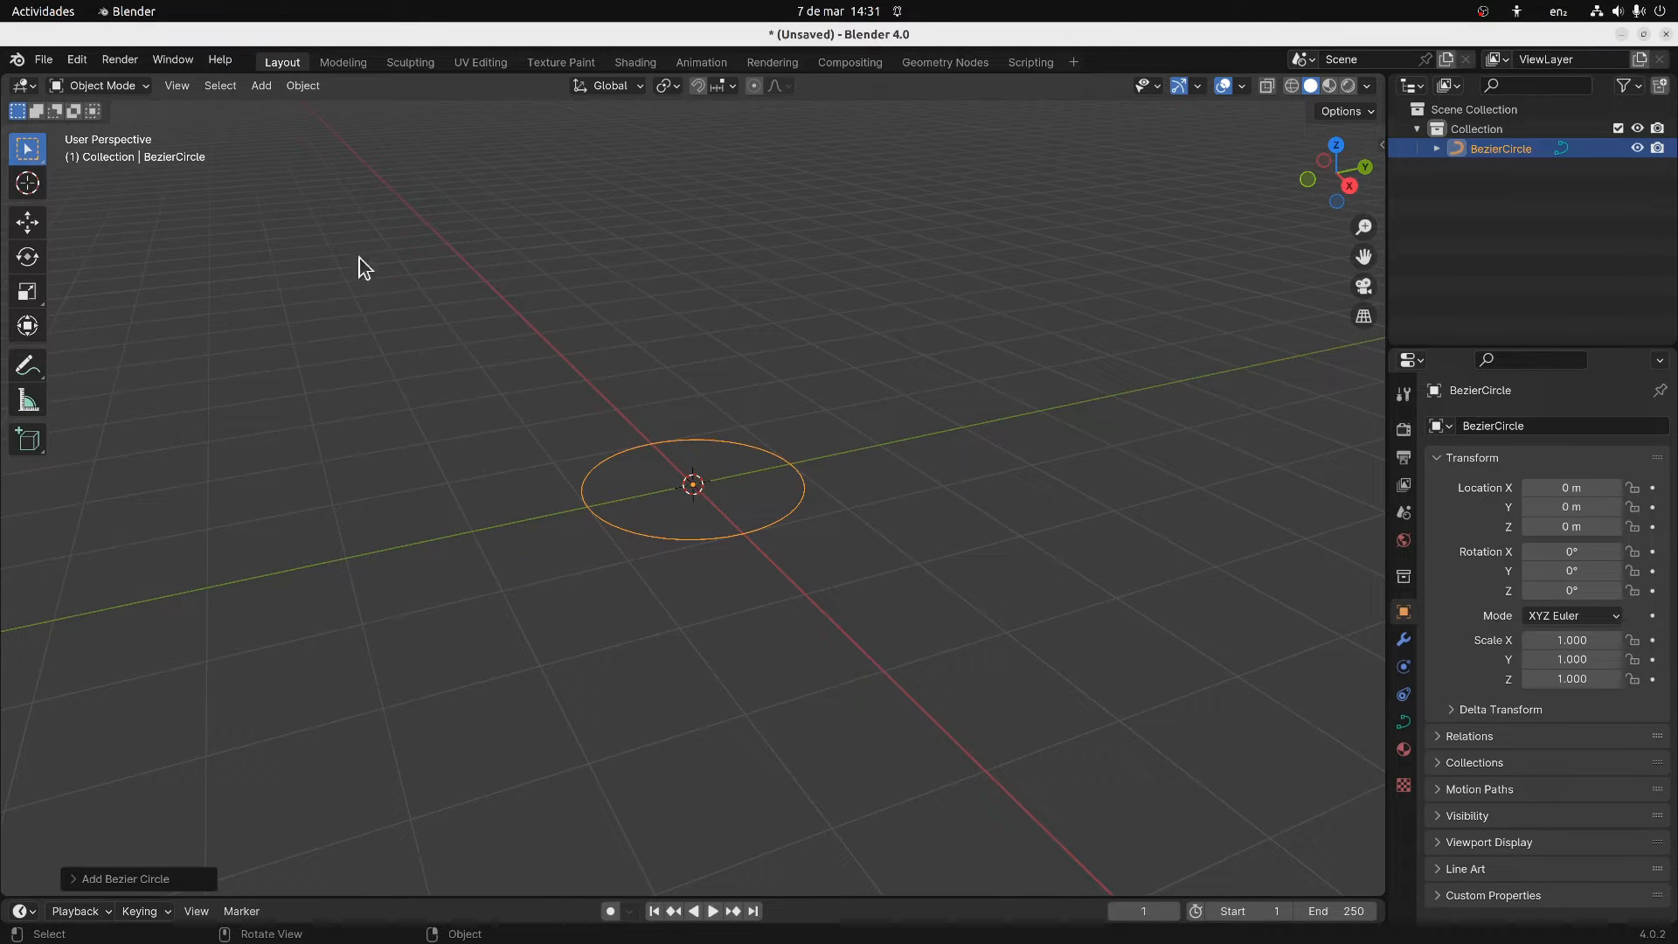
Try moving a control point of the Bezier circle in Edit Mode, cancel the movement, and return to Object Mode
click(143, 84)
click(70, 130)
middle_drag(393, 303, 609, 389)
right_click(622, 382)
key(Escape)
key(g)
right_click(682, 344)
click(692, 372)
key(g)
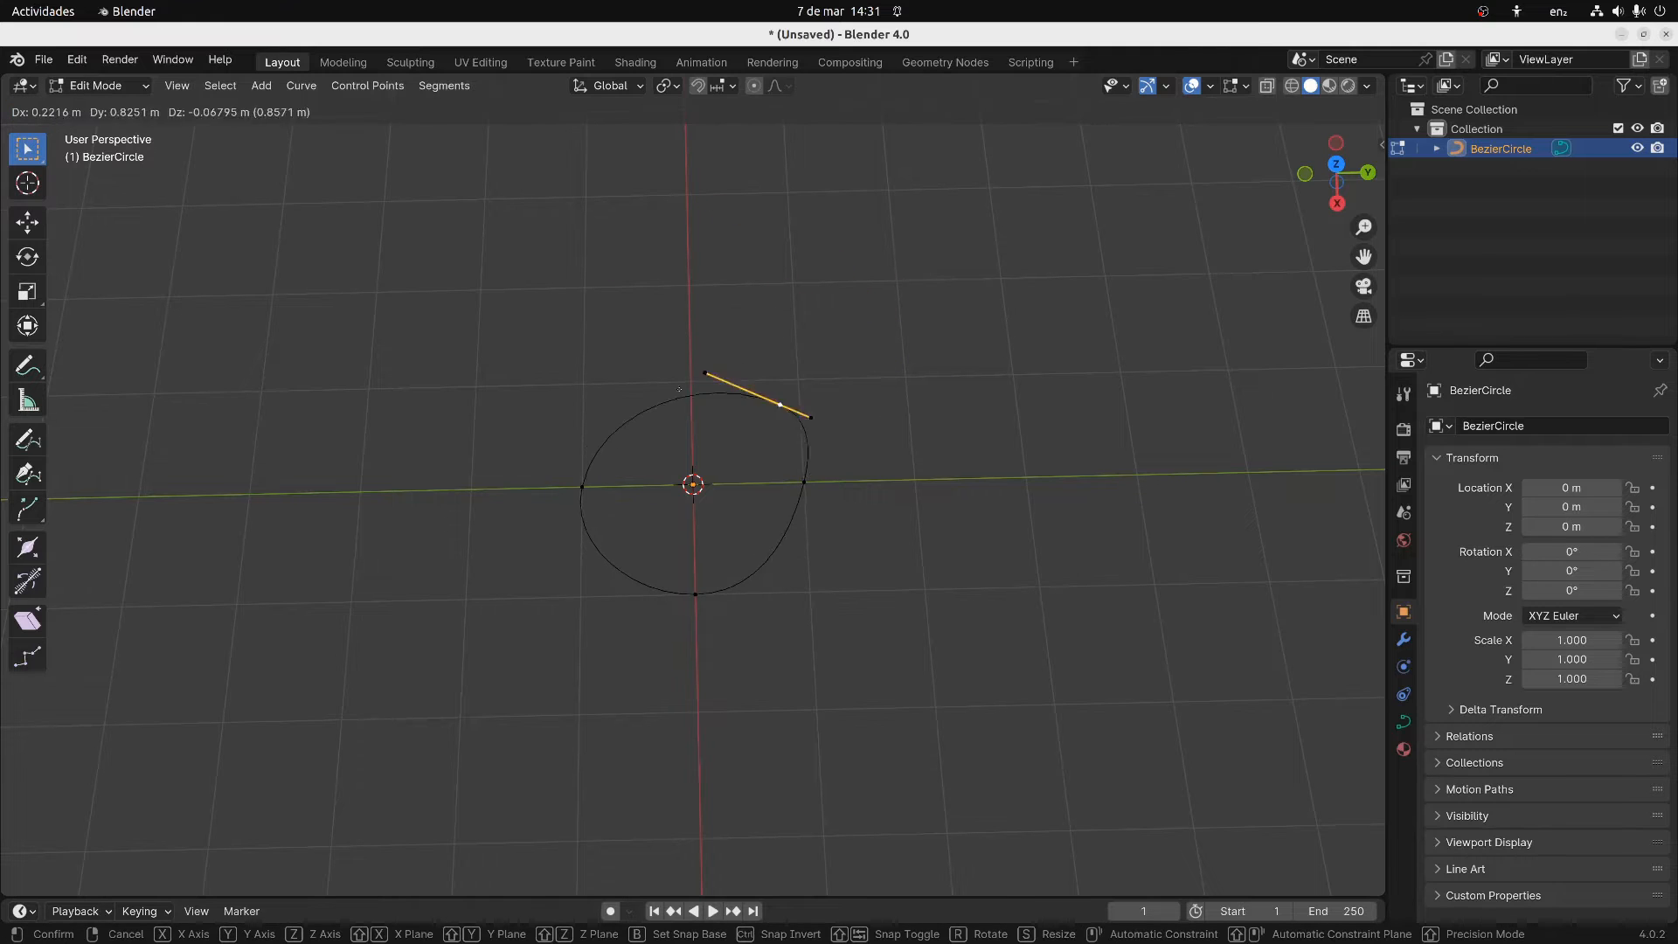
right_click(697, 374)
key(a)
middle_drag(673, 498, 539, 375)
click(154, 91)
click(133, 105)
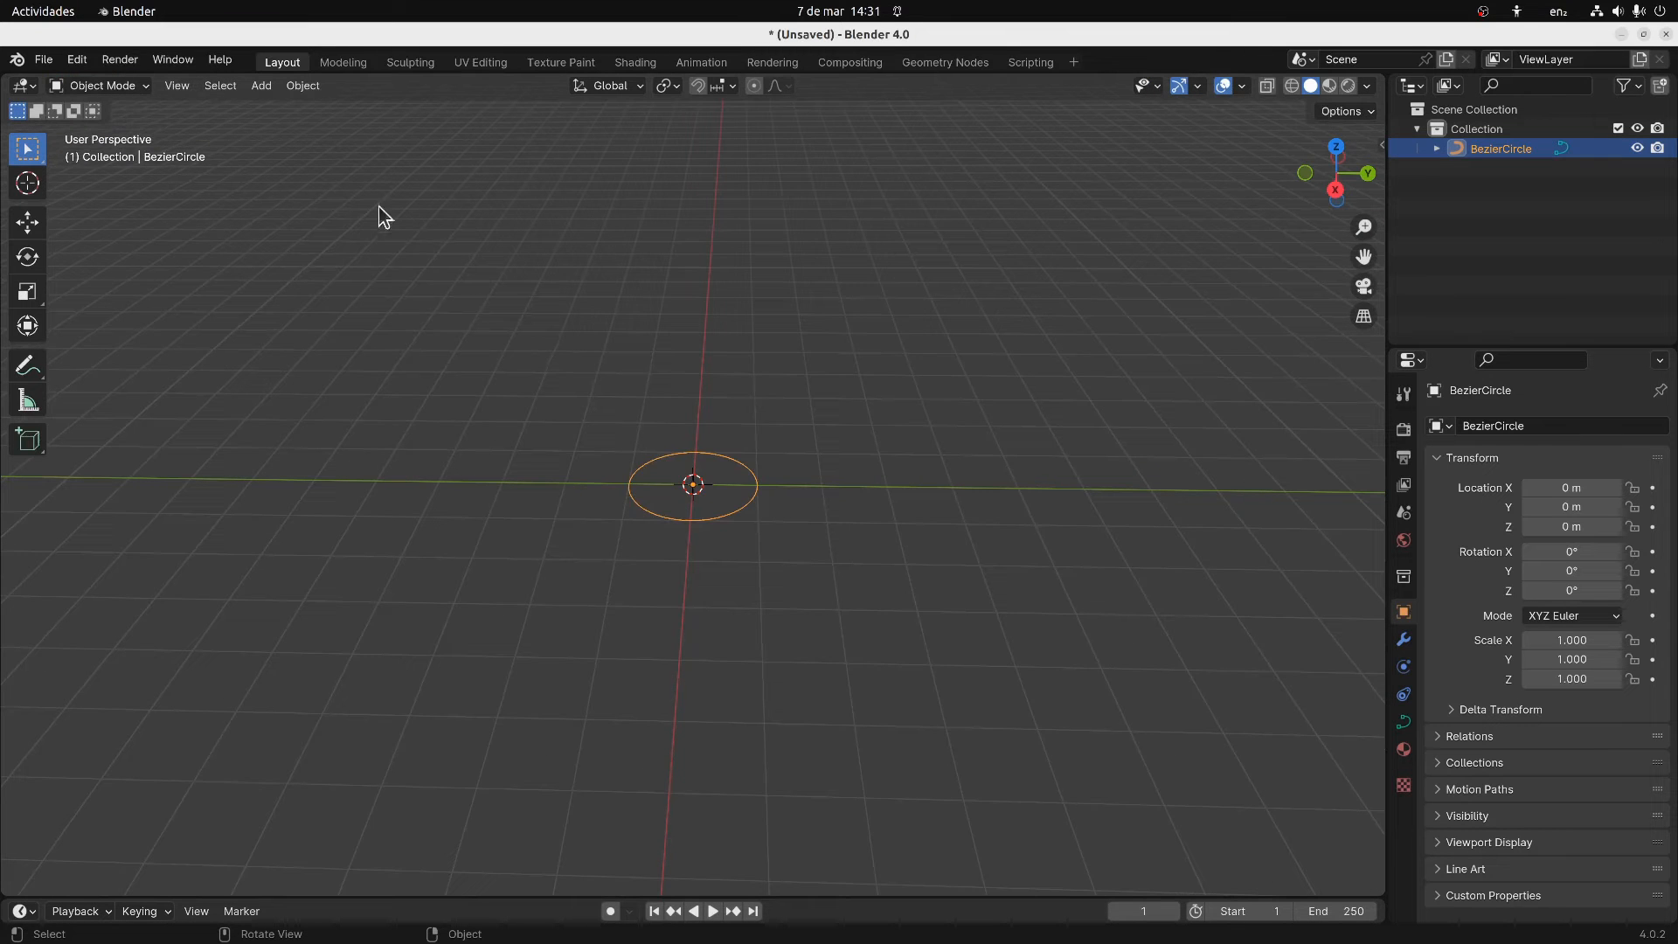
Add a Bezier curve to the scene alongside the Bezier circle
click(262, 87)
mouse_move(287, 131)
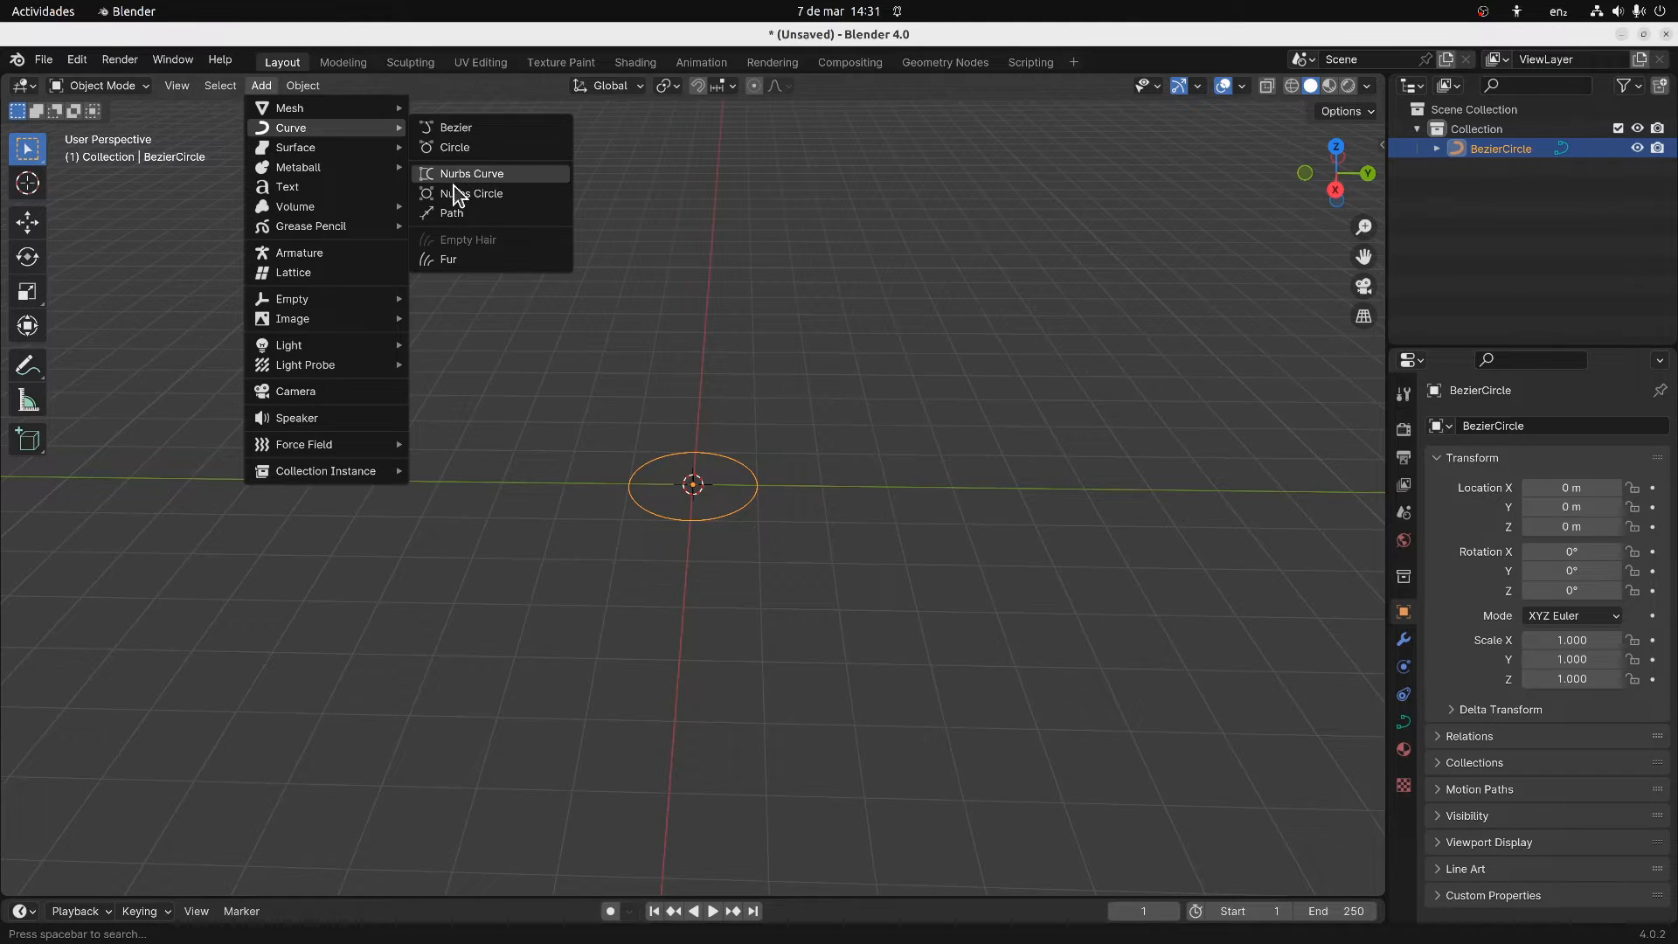
click(448, 129)
mouse_move(752, 443)
middle_down()
mouse_move(683, 385)
mouse_move(725, 430)
middle_up()
scroll(742, 390, up, 6)
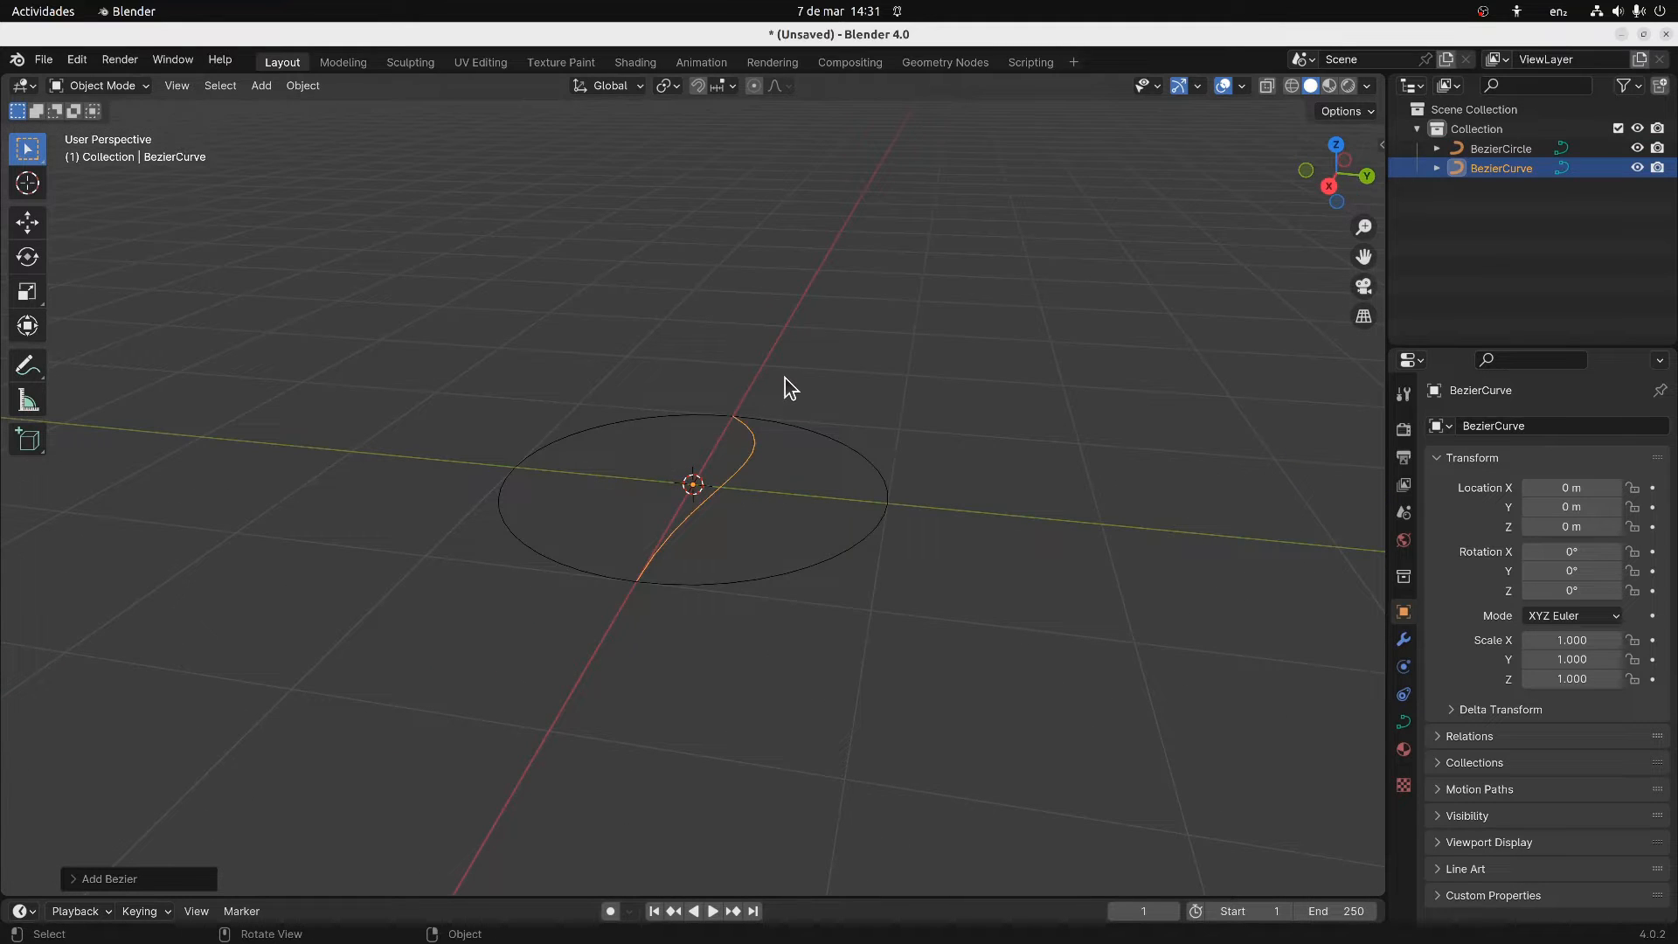
Rotate the Bezier curve 90° about the X axis
key(r)
text(x90)
key(Return)
mouse_move(662, 412)
middle_down()
mouse_move(330, 367)
mouse_move(516, 397)
mouse_move(398, 411)
mouse_move(734, 431)
mouse_move(641, 431)
middle_up()
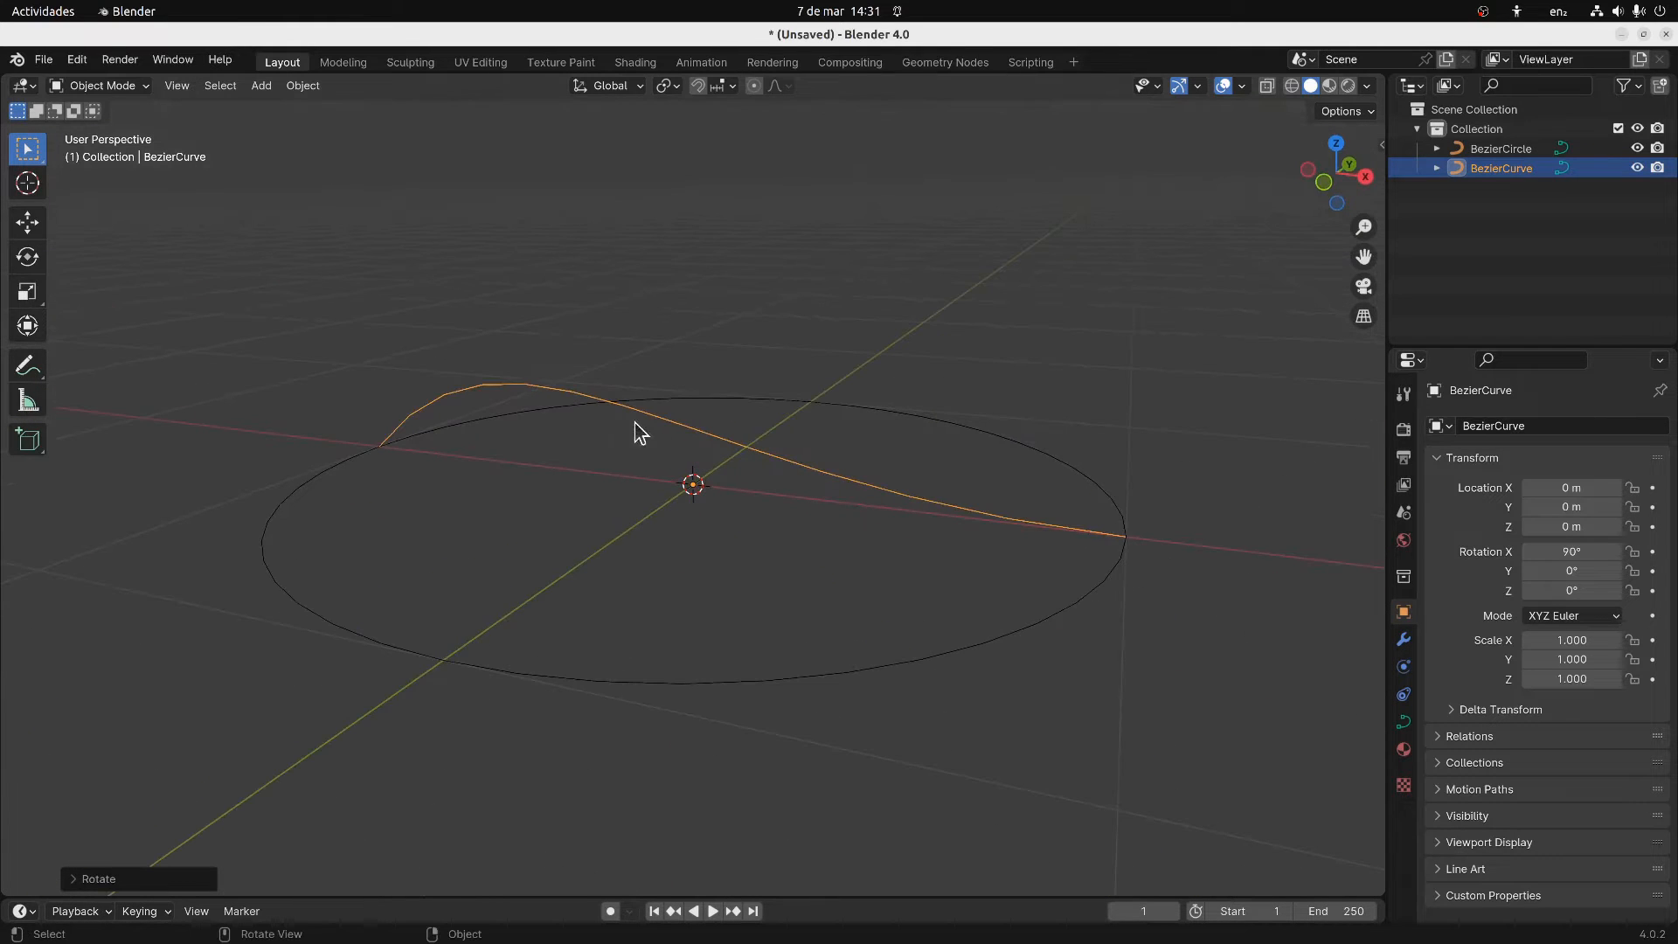
Scale the Bezier circle down to about 0.216 of its original size
click(1082, 595)
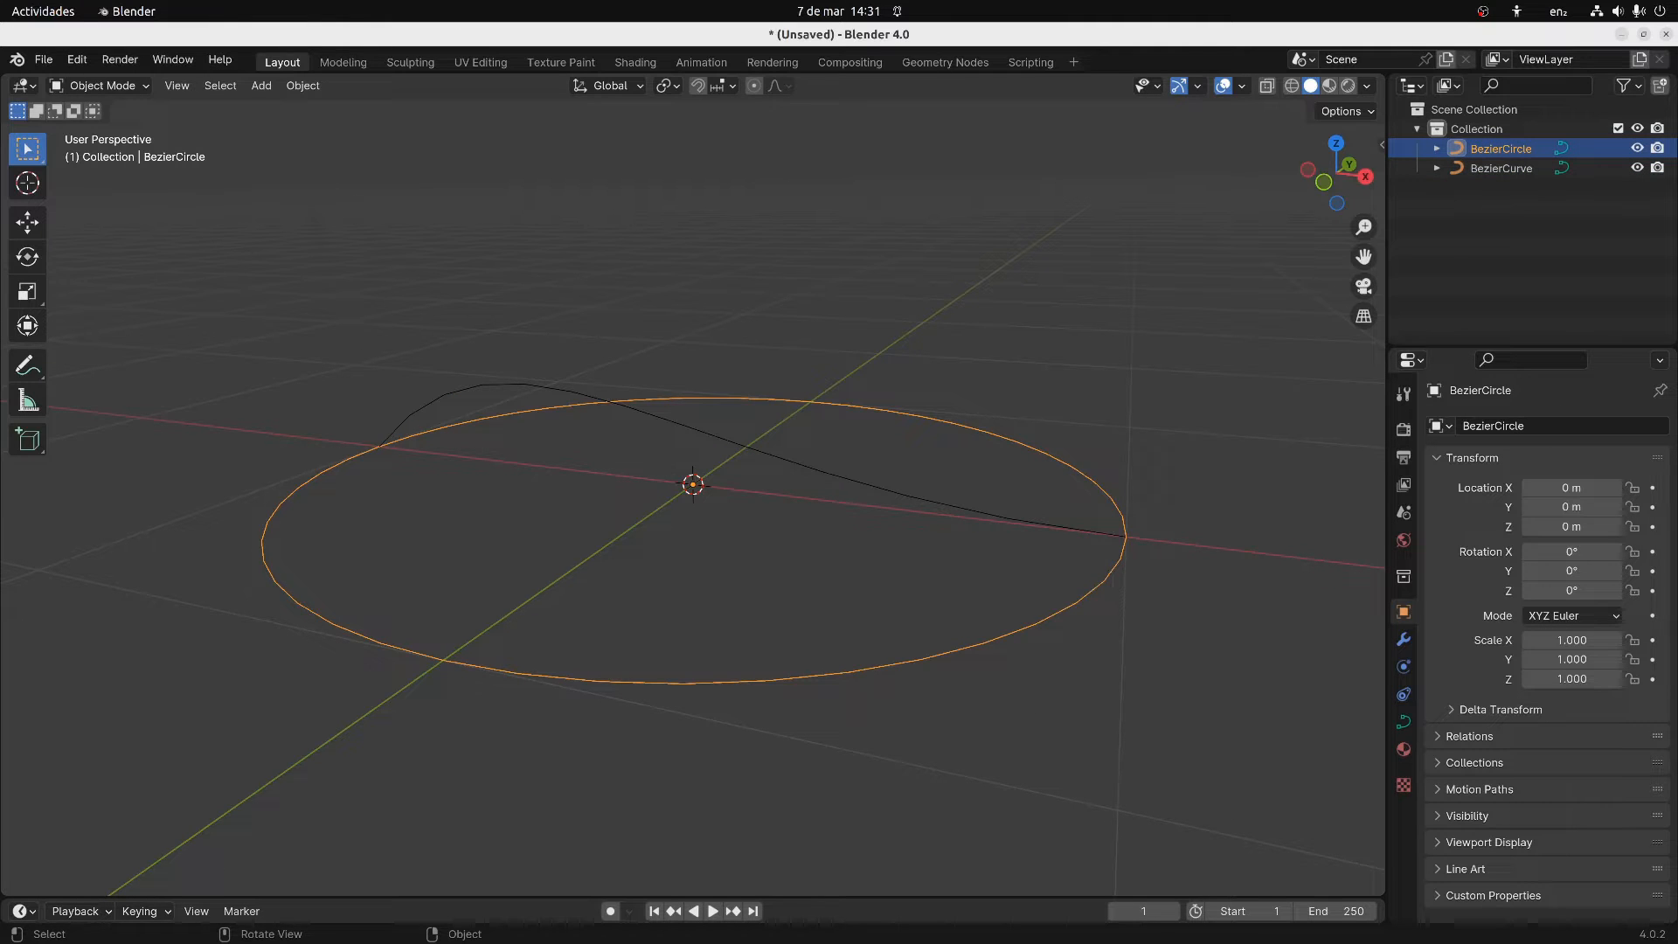
key(s)
click(749, 554)
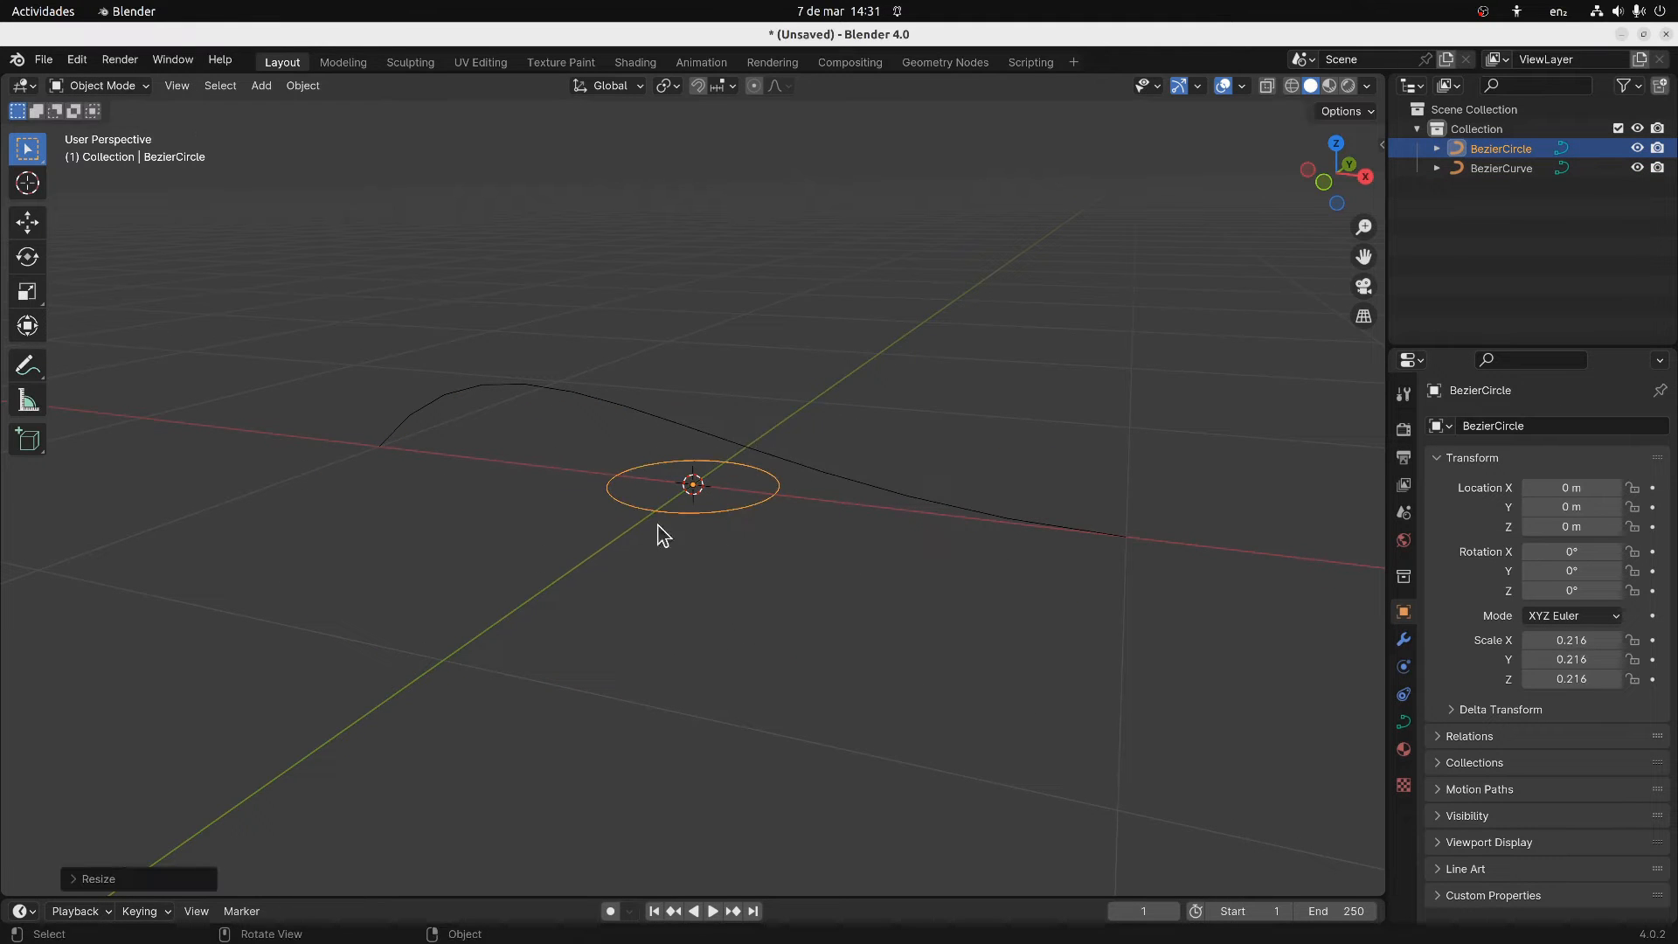
Set the Bezier curve's bevel mode to Object and pick BezierCircle as its bevel object
click(601, 389)
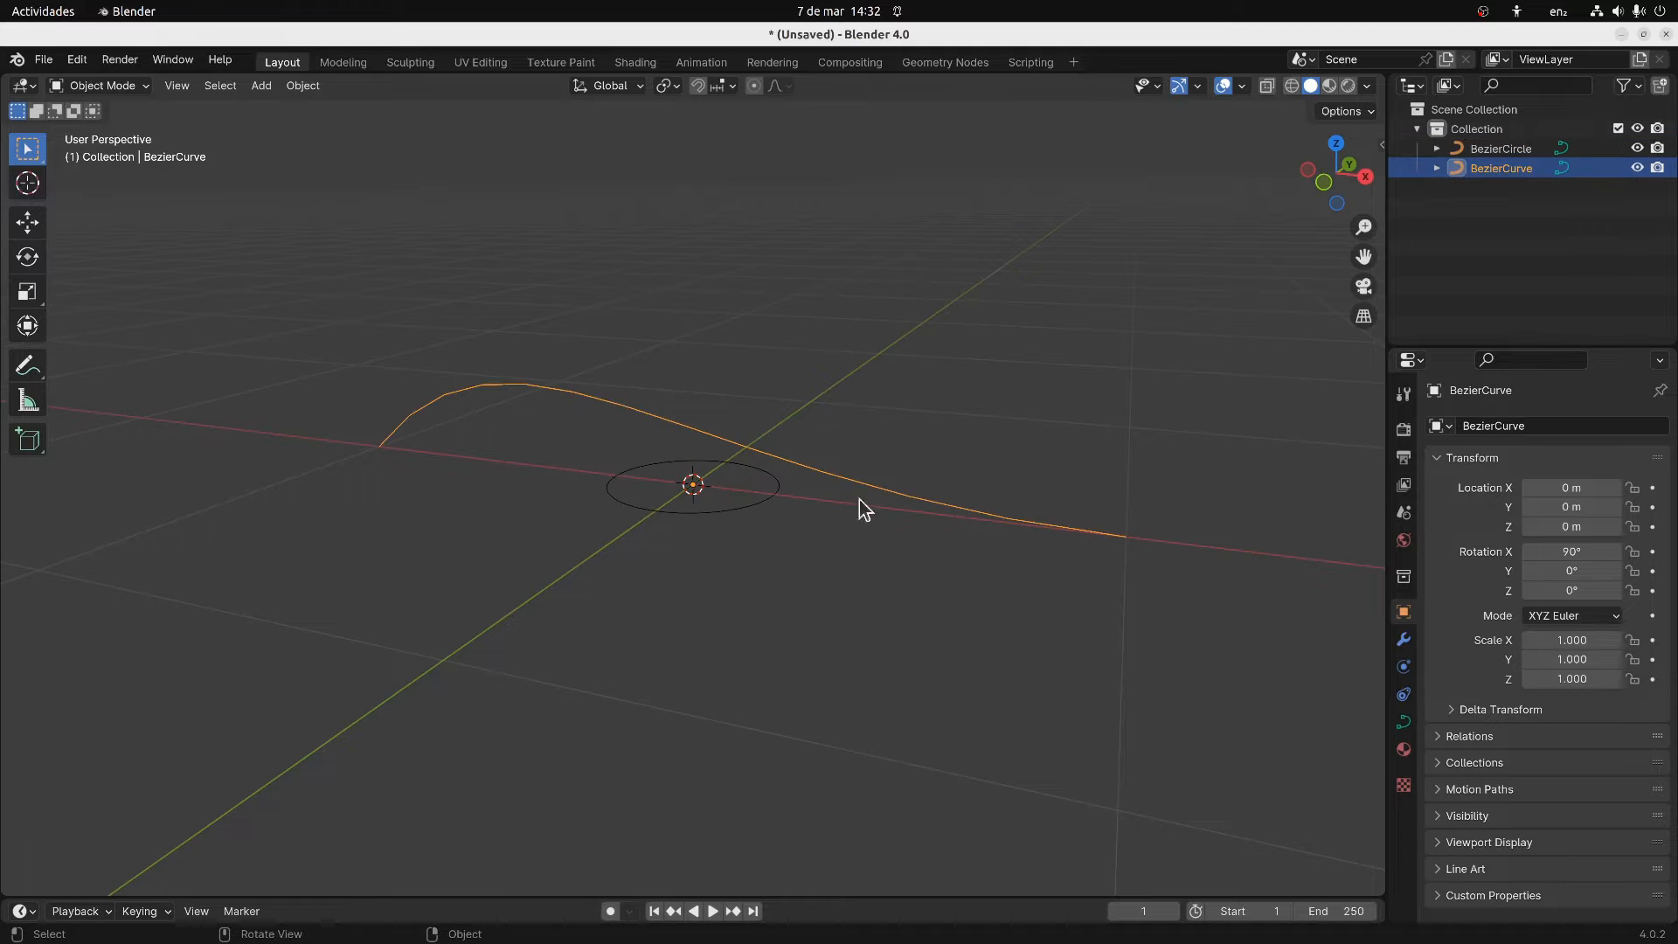
click(1403, 722)
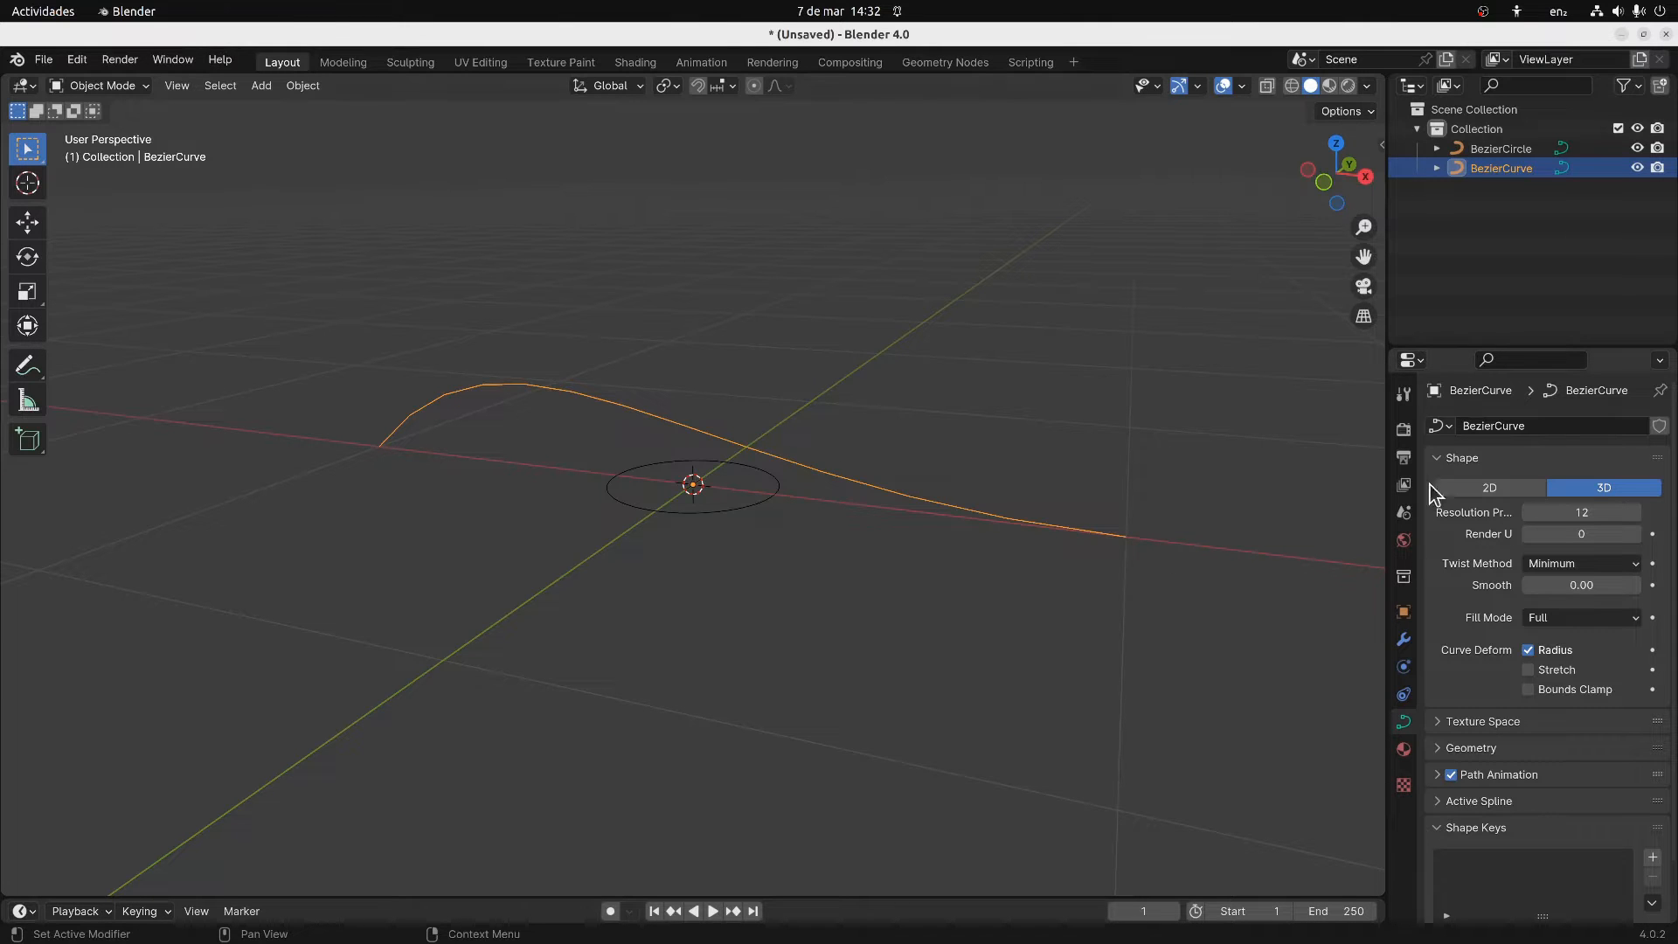
click(1449, 461)
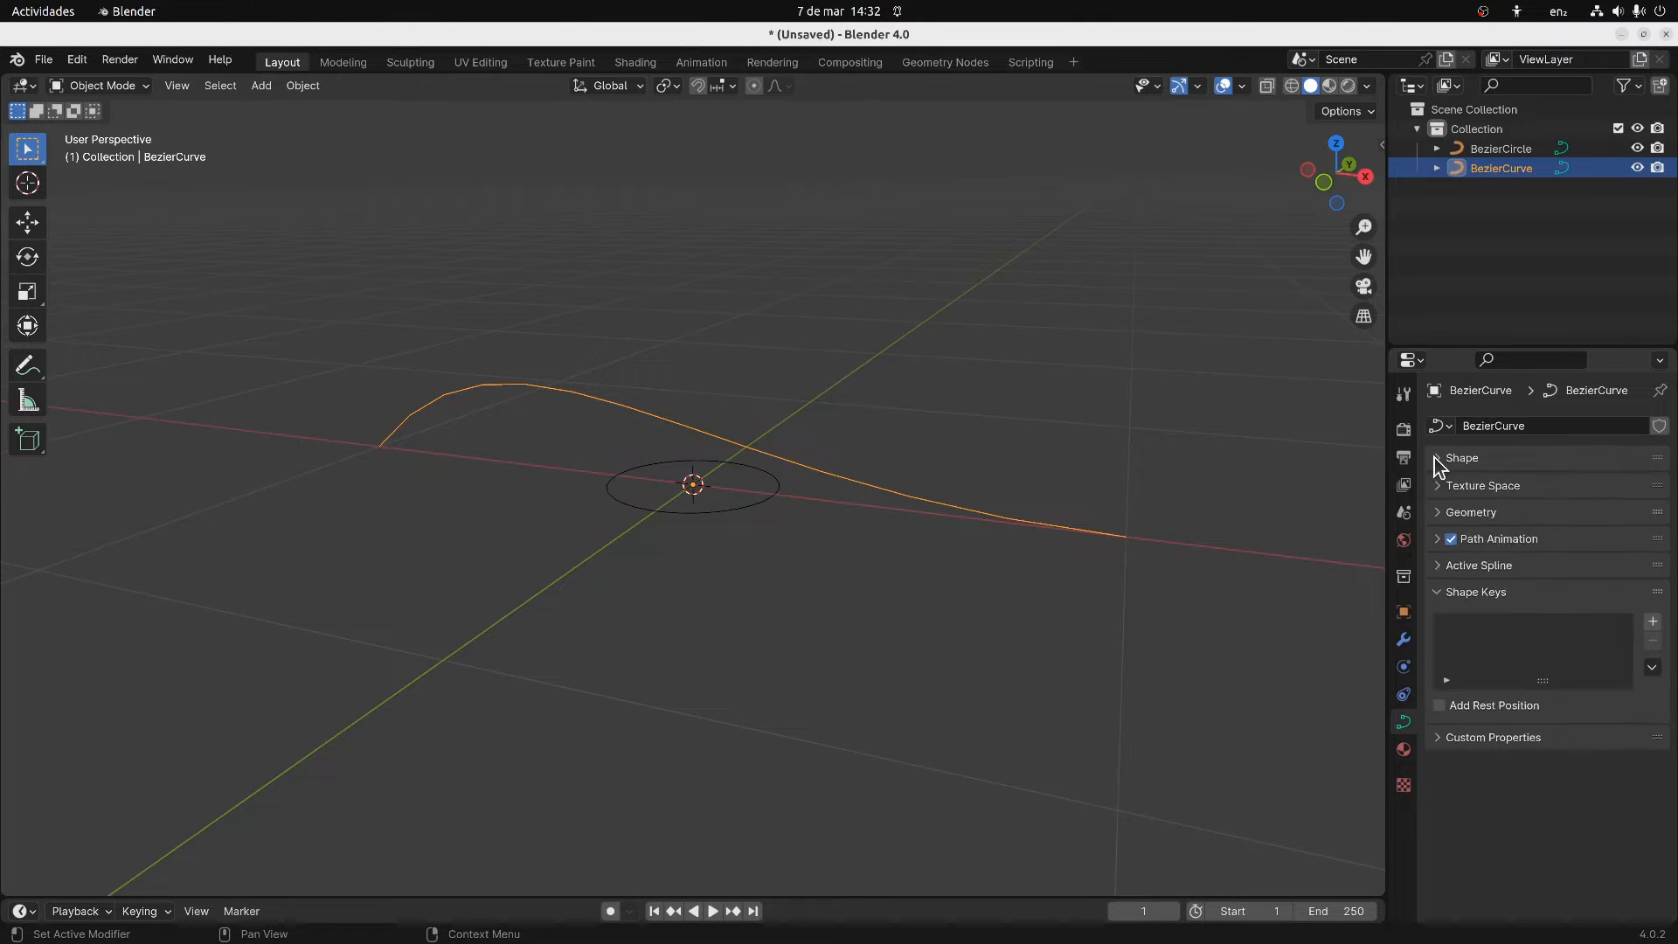
click(1438, 512)
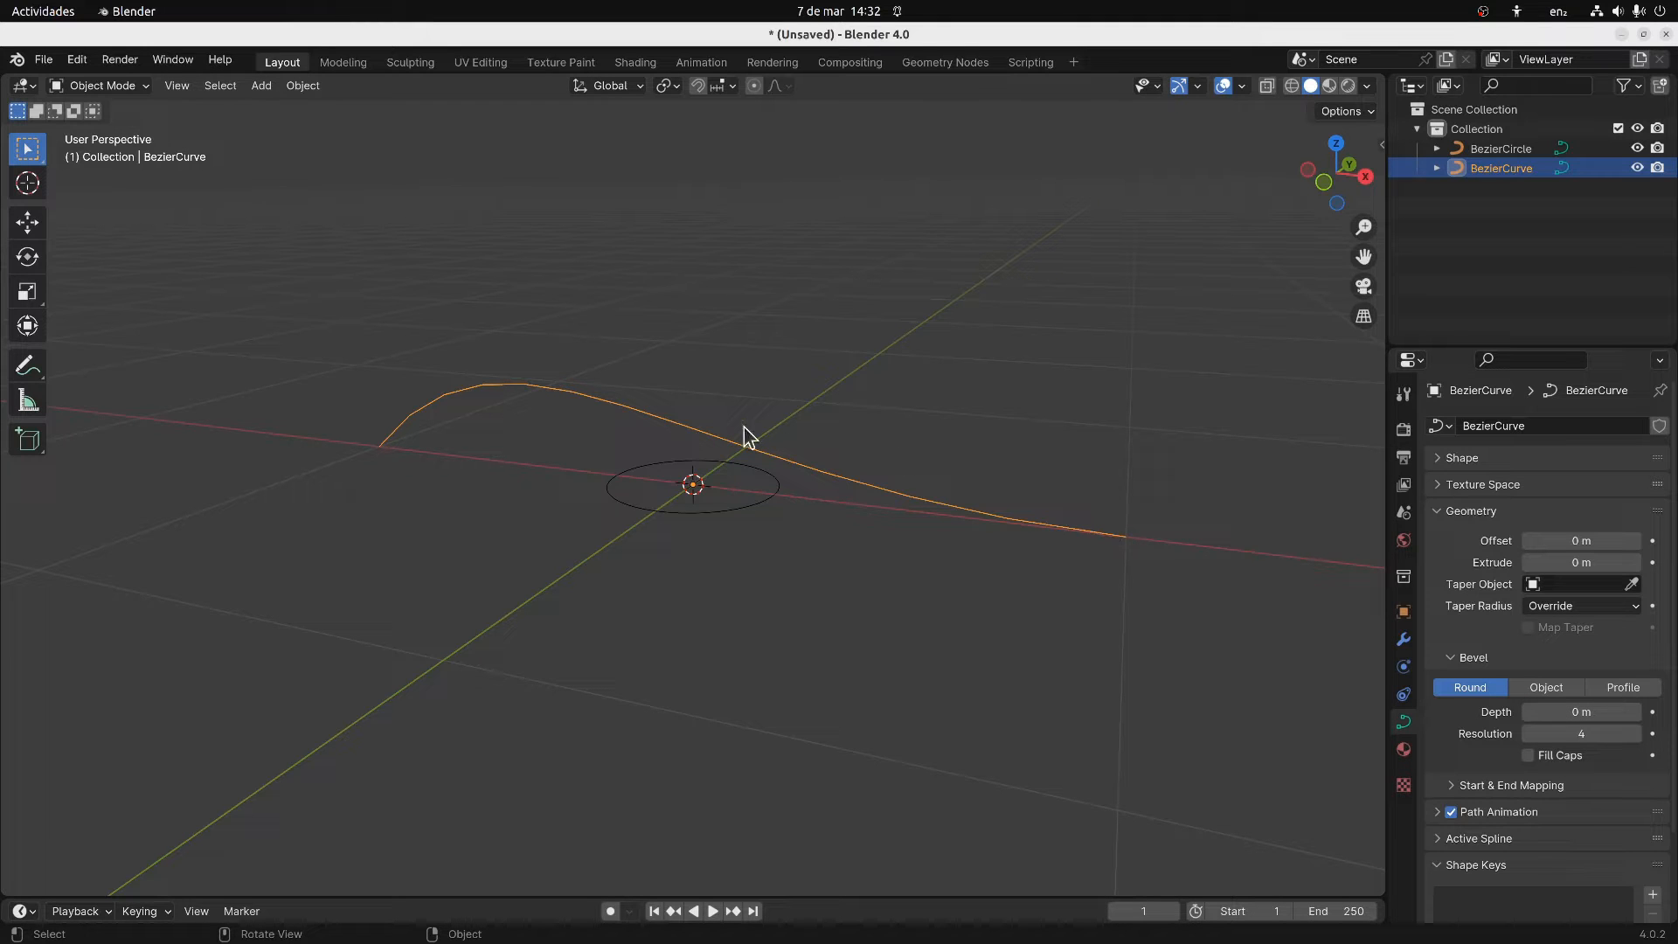
click(1539, 687)
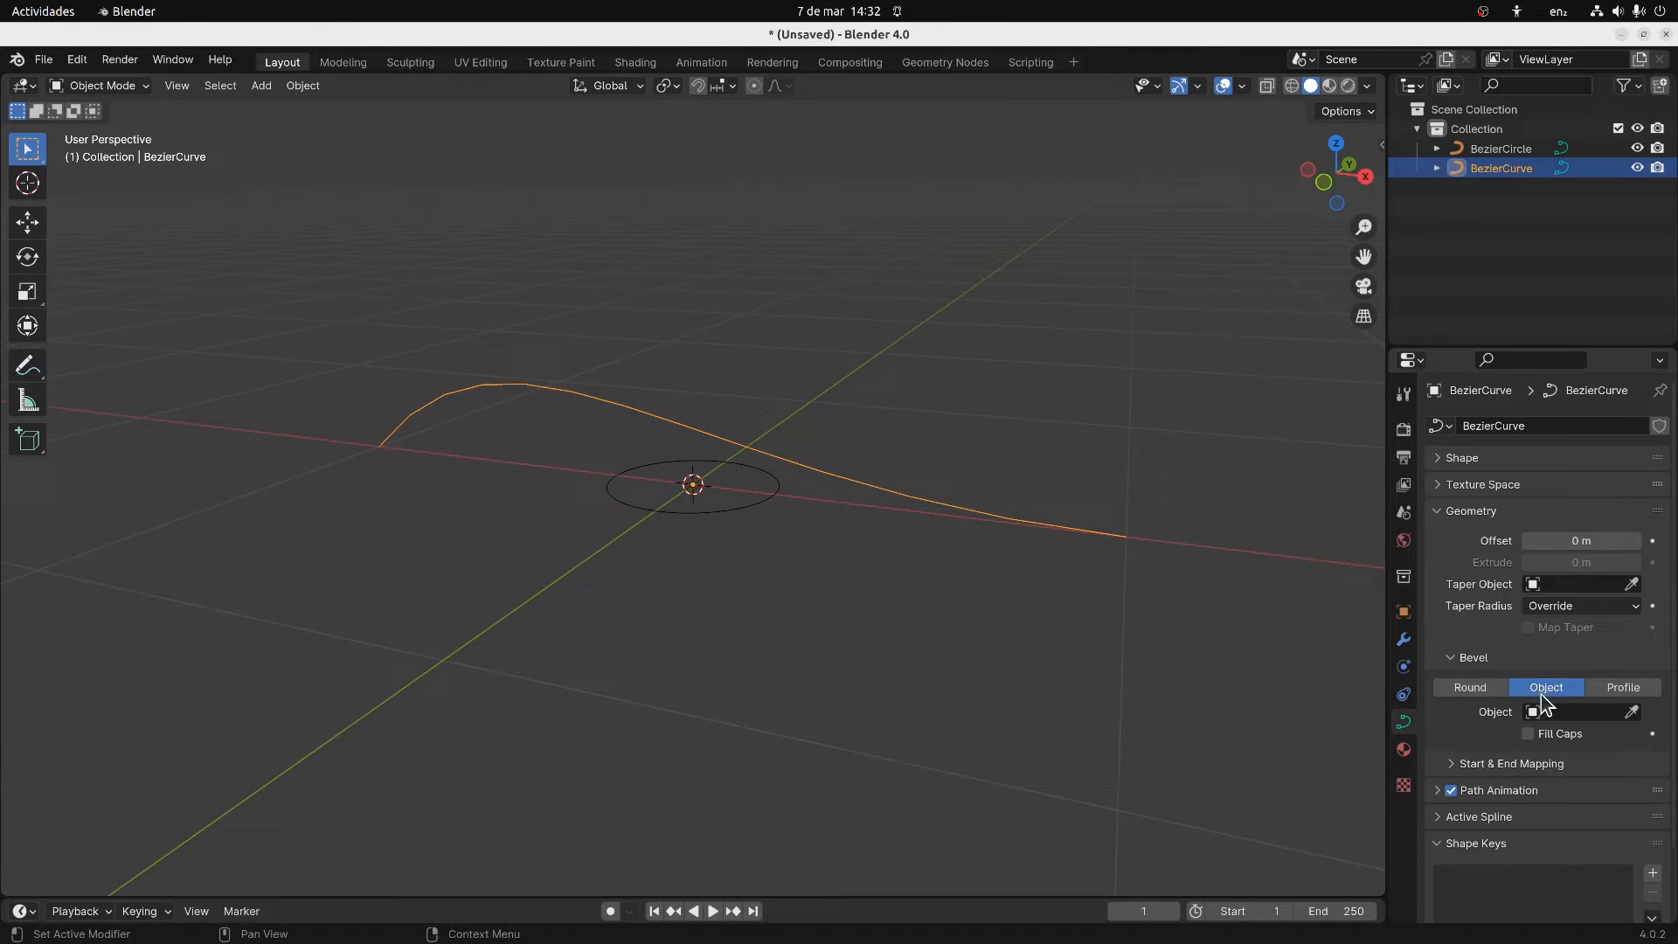
click(1631, 711)
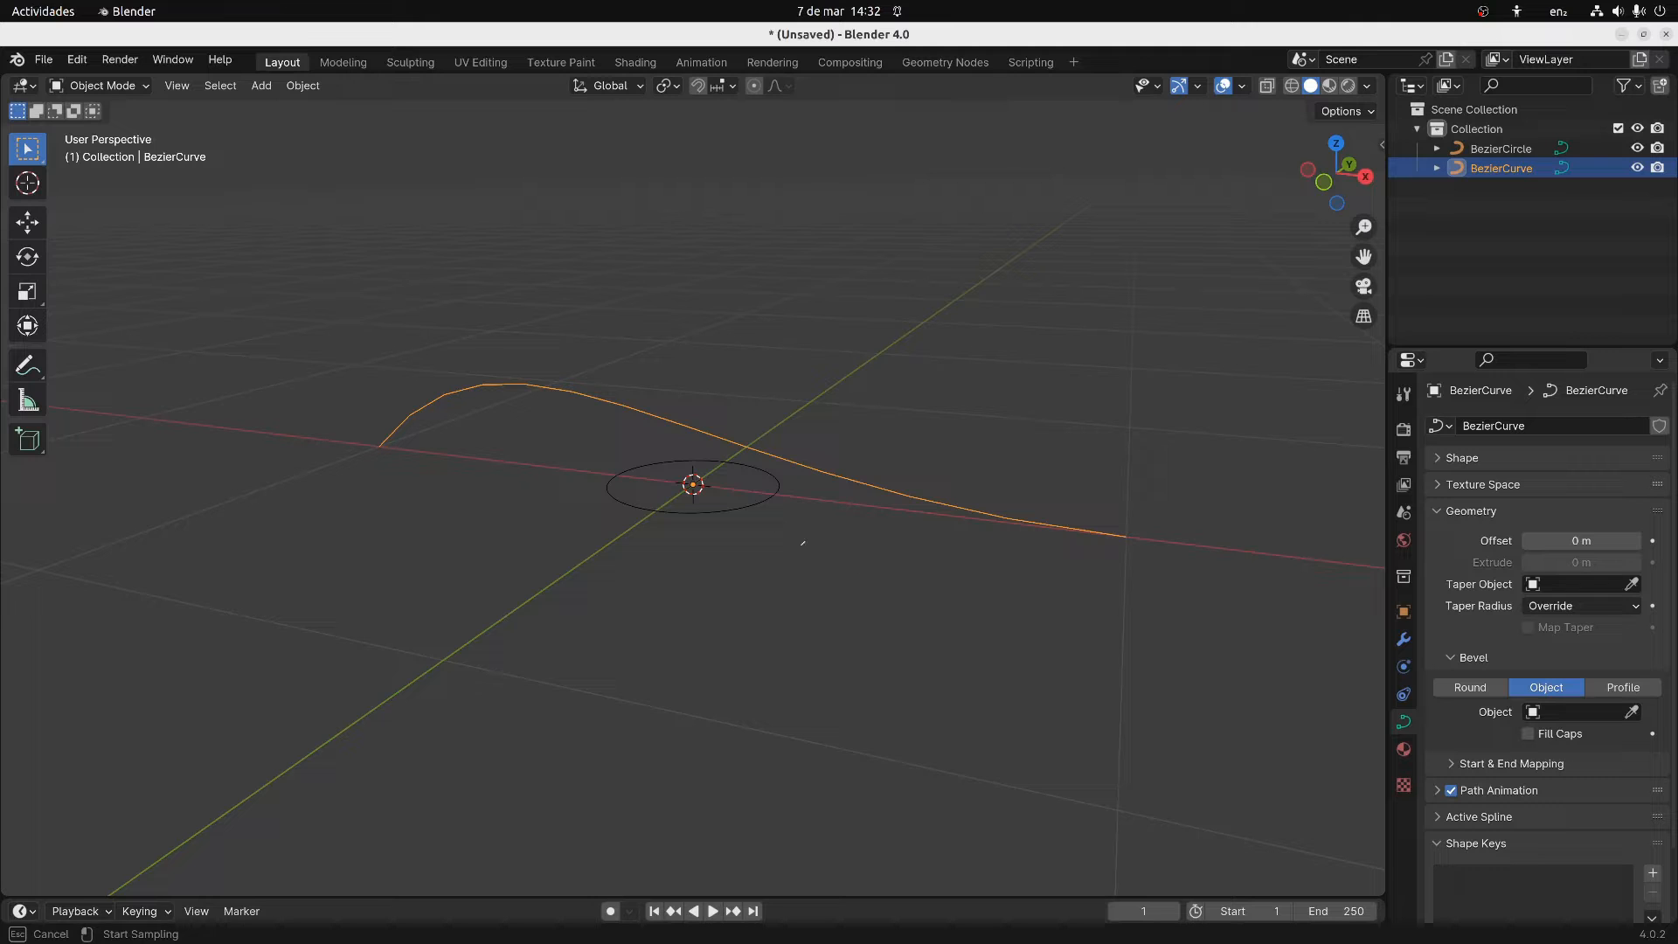
click(735, 505)
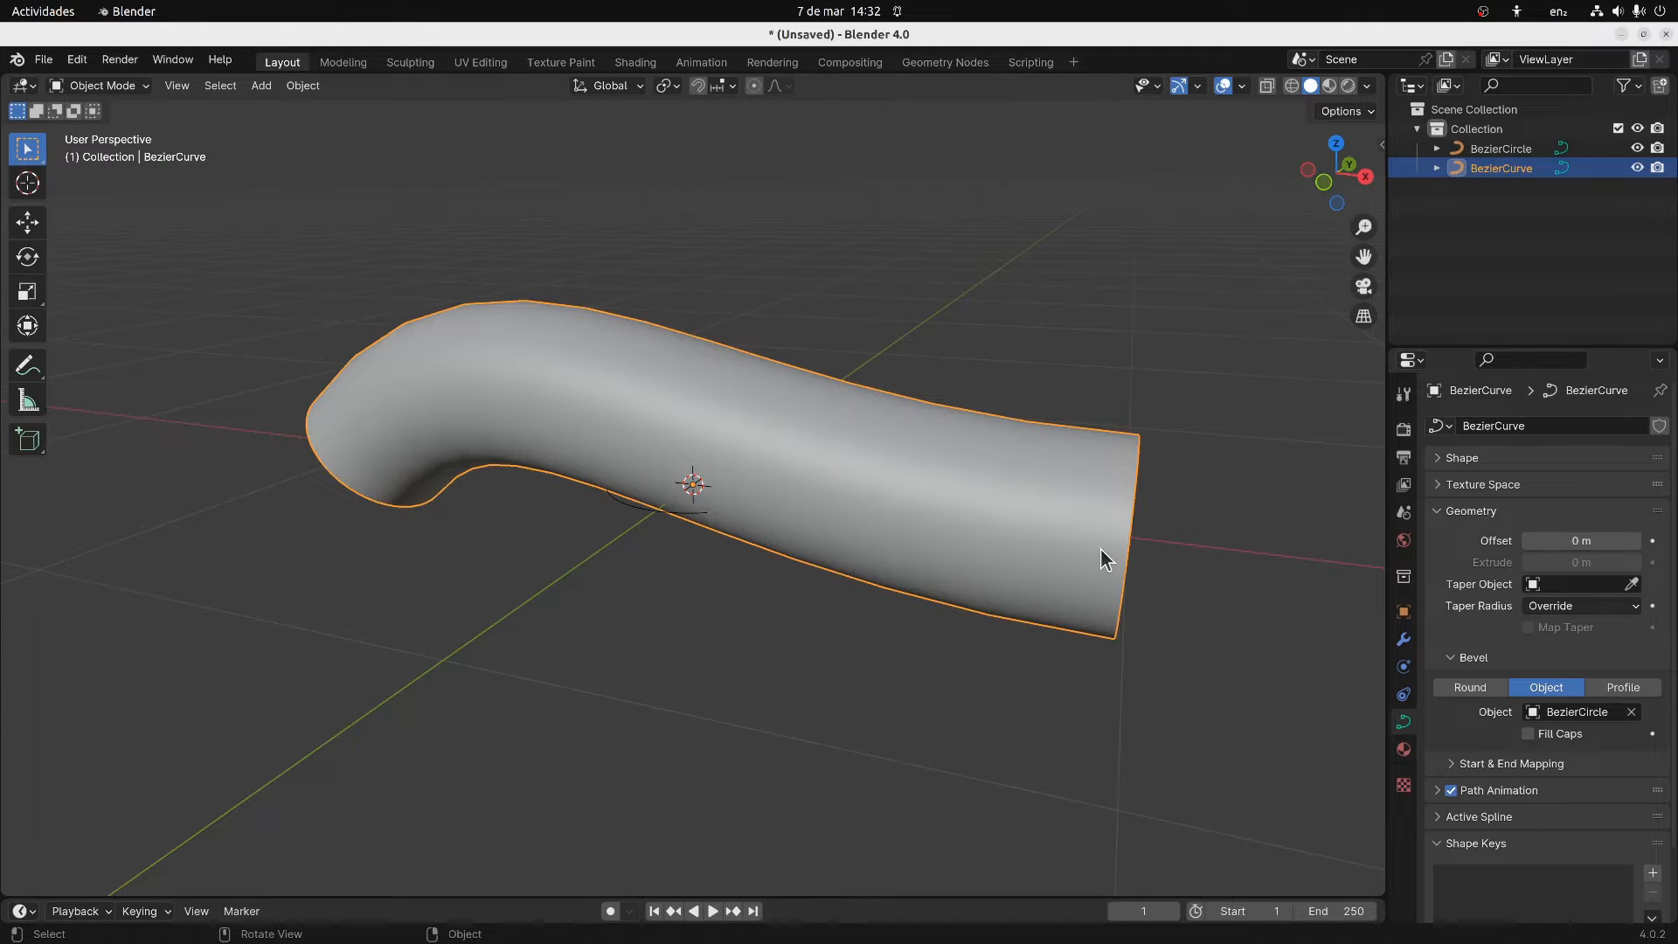
Enable Fill Caps for the bevel of the Bezier curve
scroll(921, 569, down, 4)
middle_drag(861, 574, 760, 577)
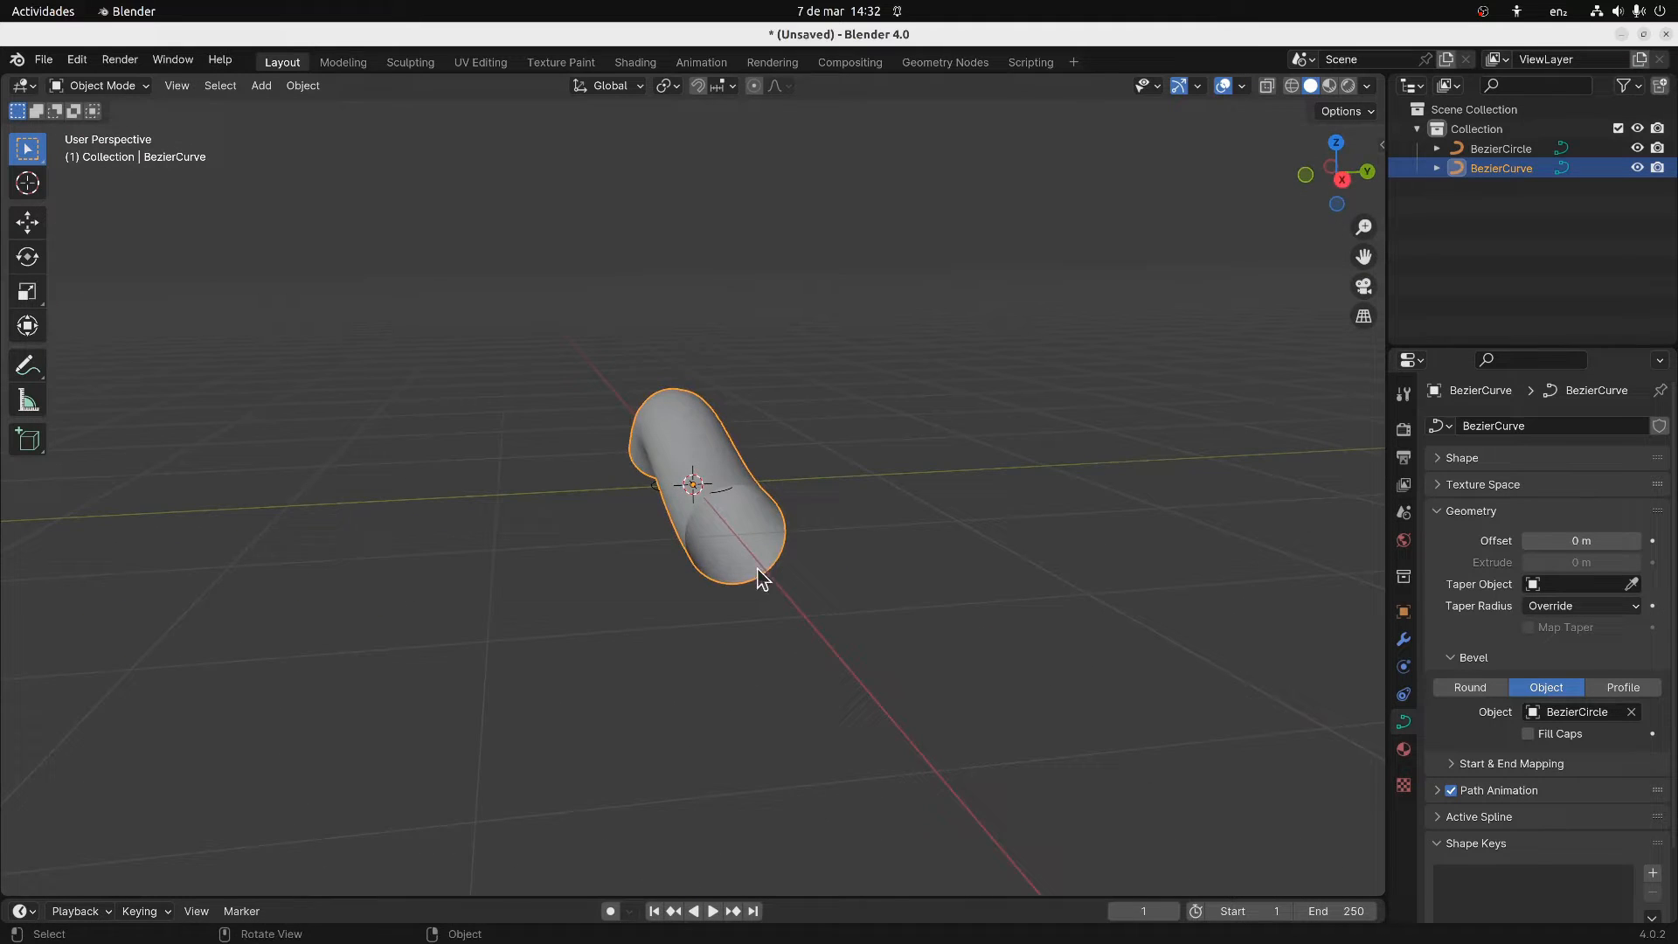
click(1528, 734)
middle_drag(979, 663, 610, 564)
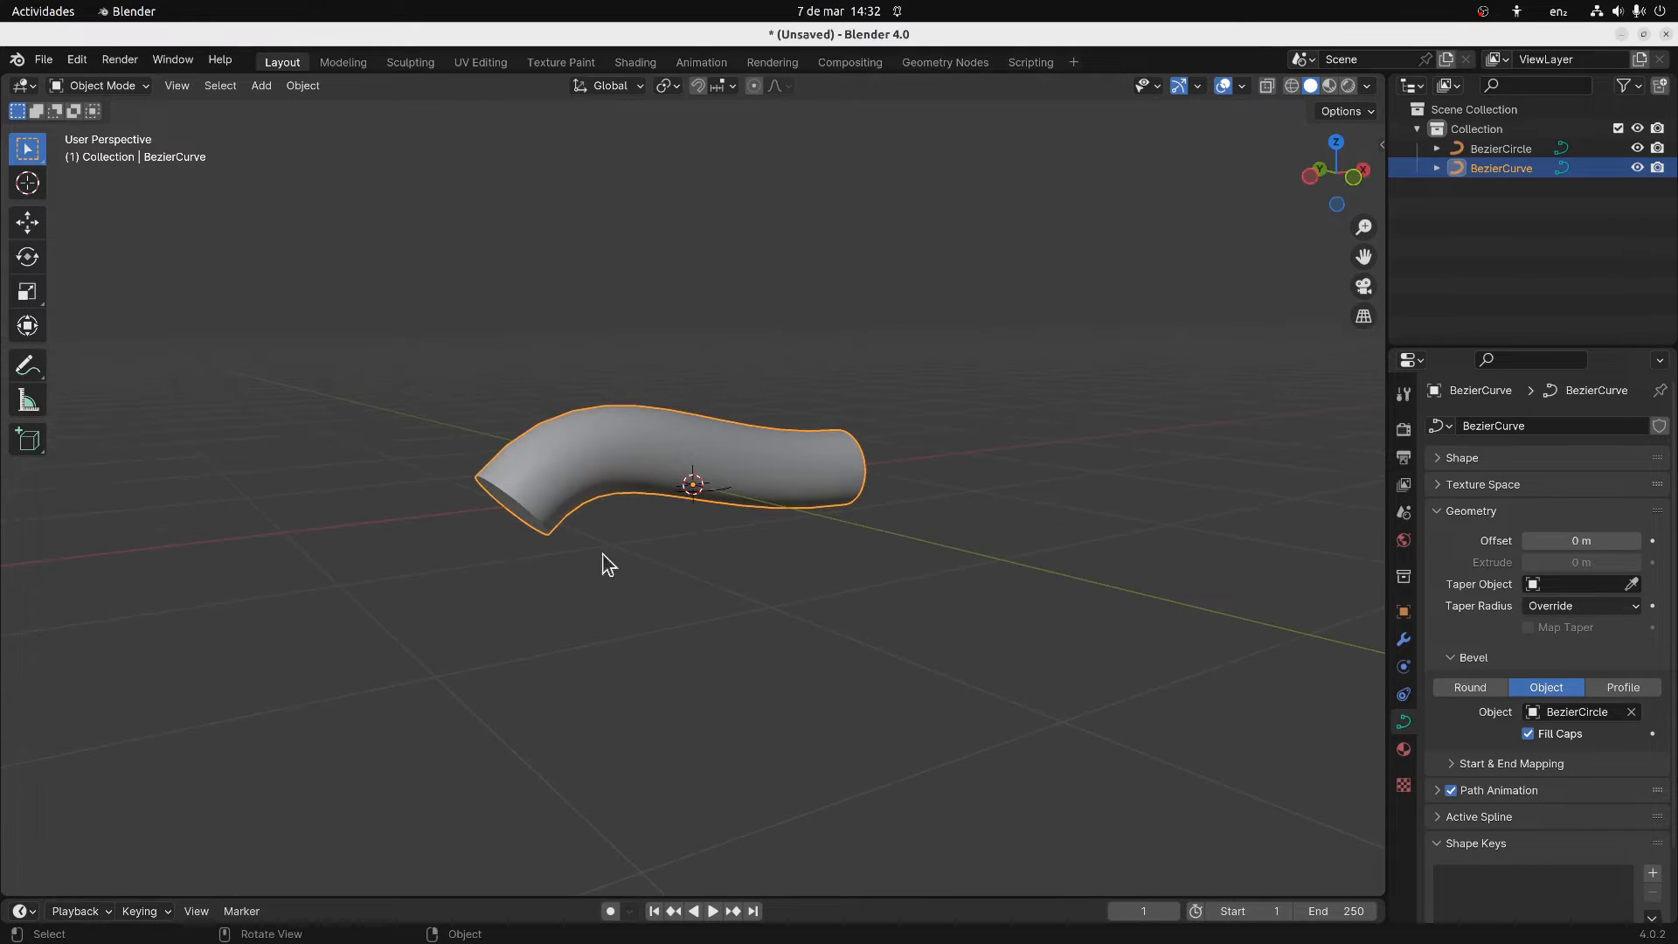
Enter Edit Mode on the Bezier curve and move the control point at its steeply bent end upward
key(Tab)
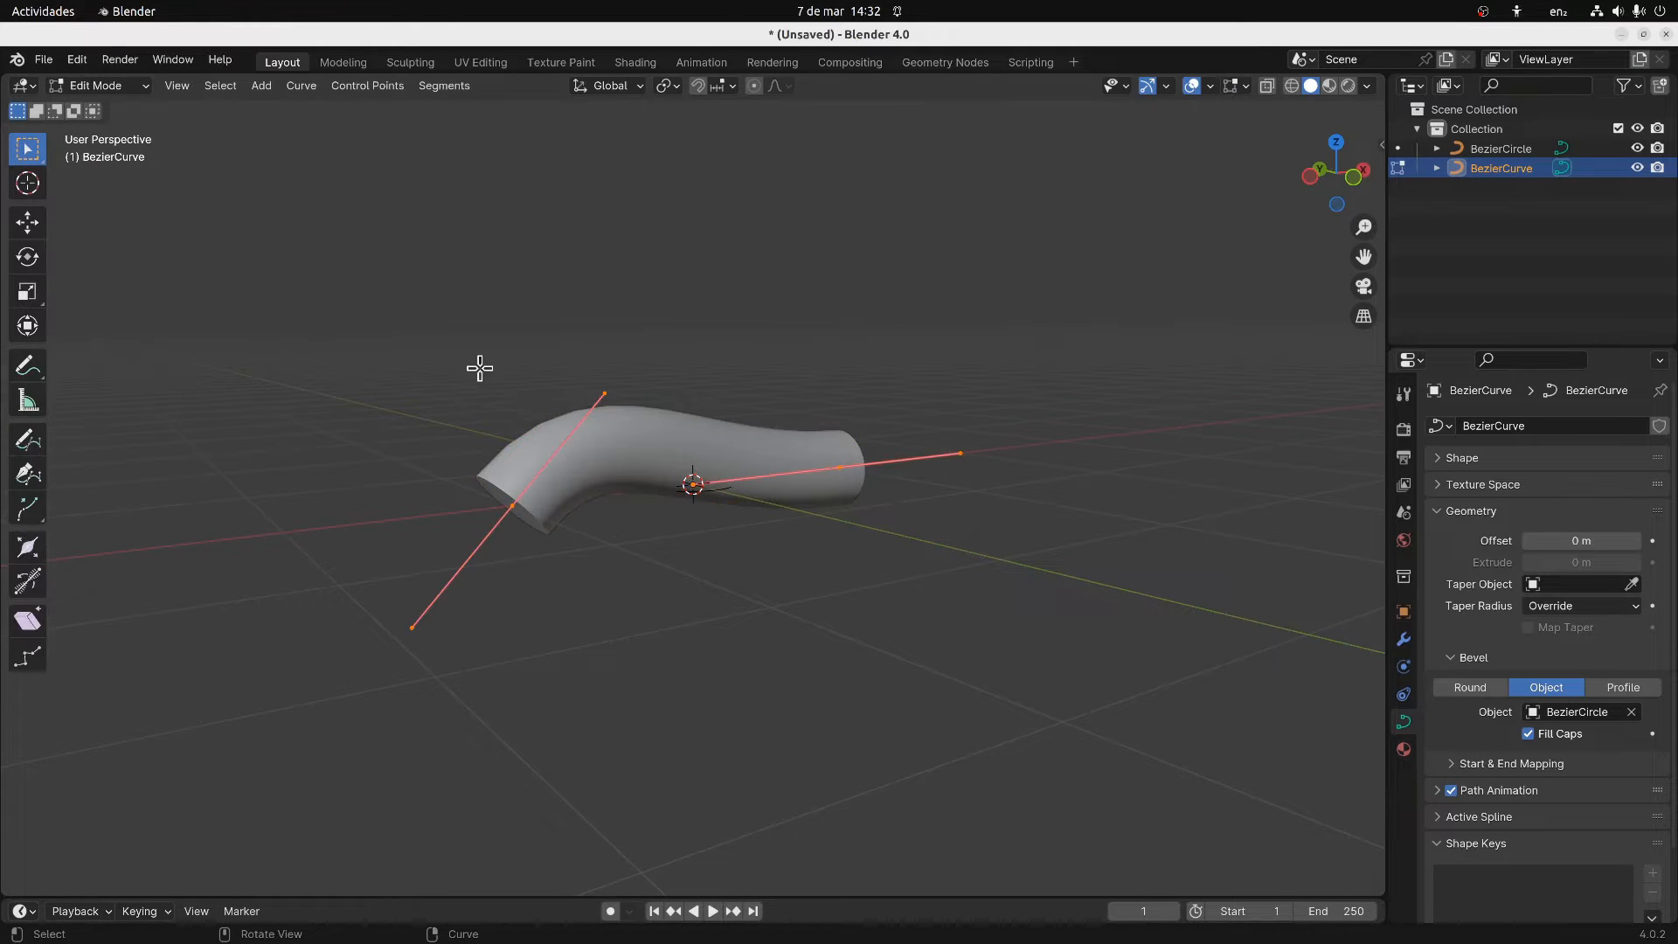
click(512, 507)
key(g)
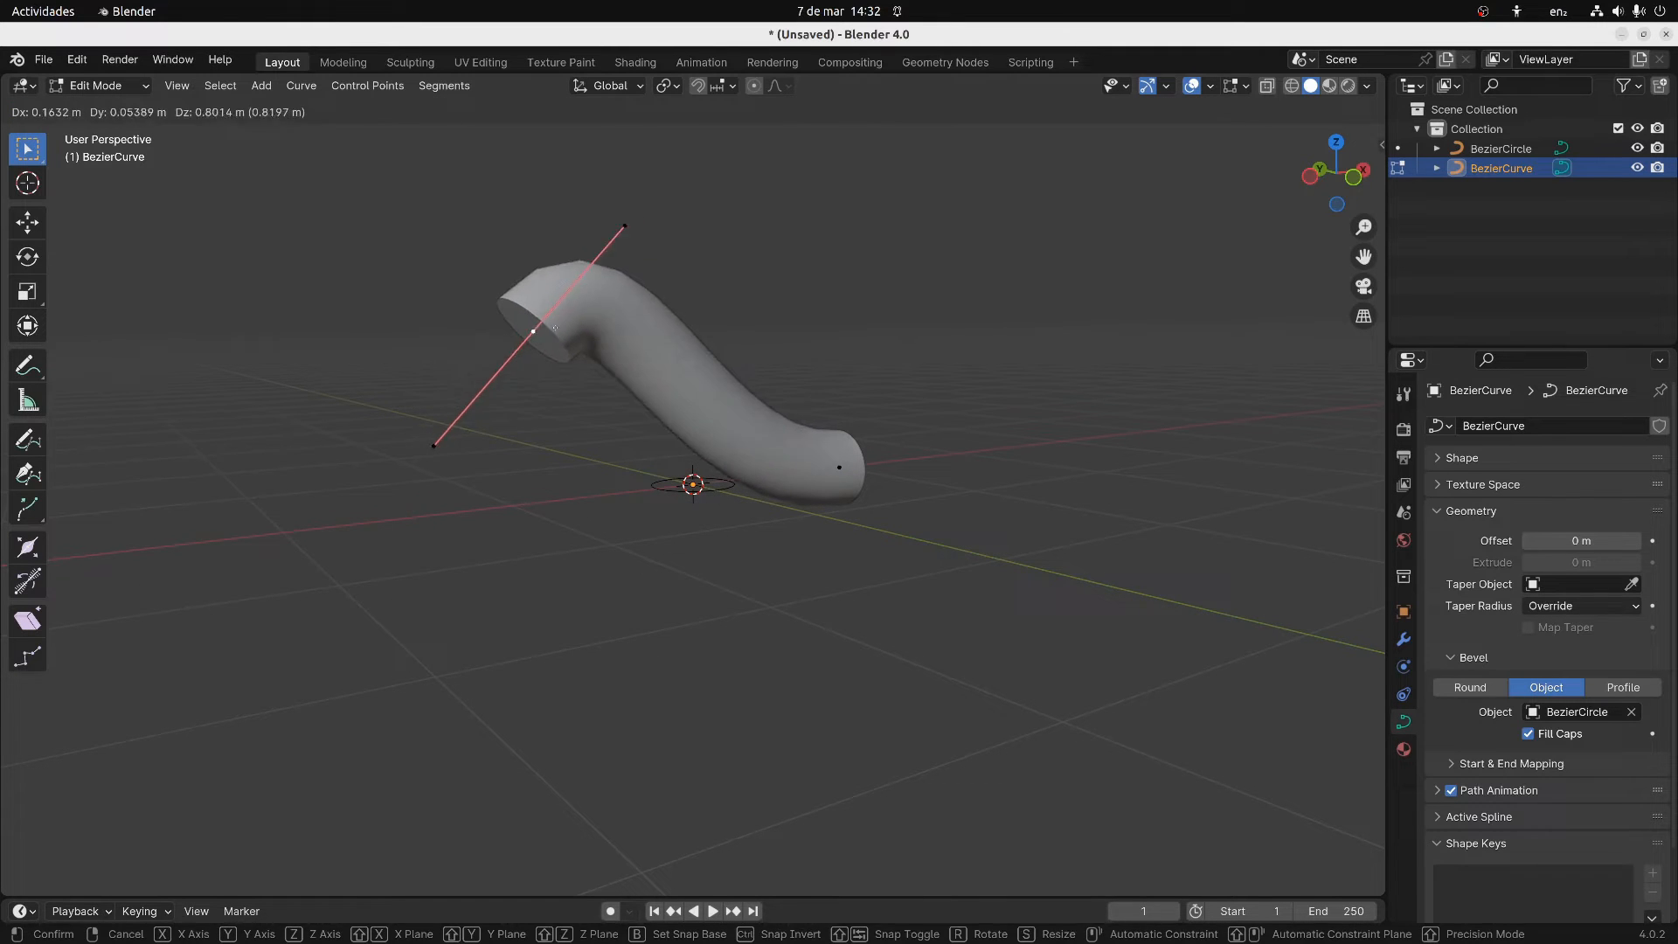
click(599, 312)
middle_drag(678, 409, 952, 428)
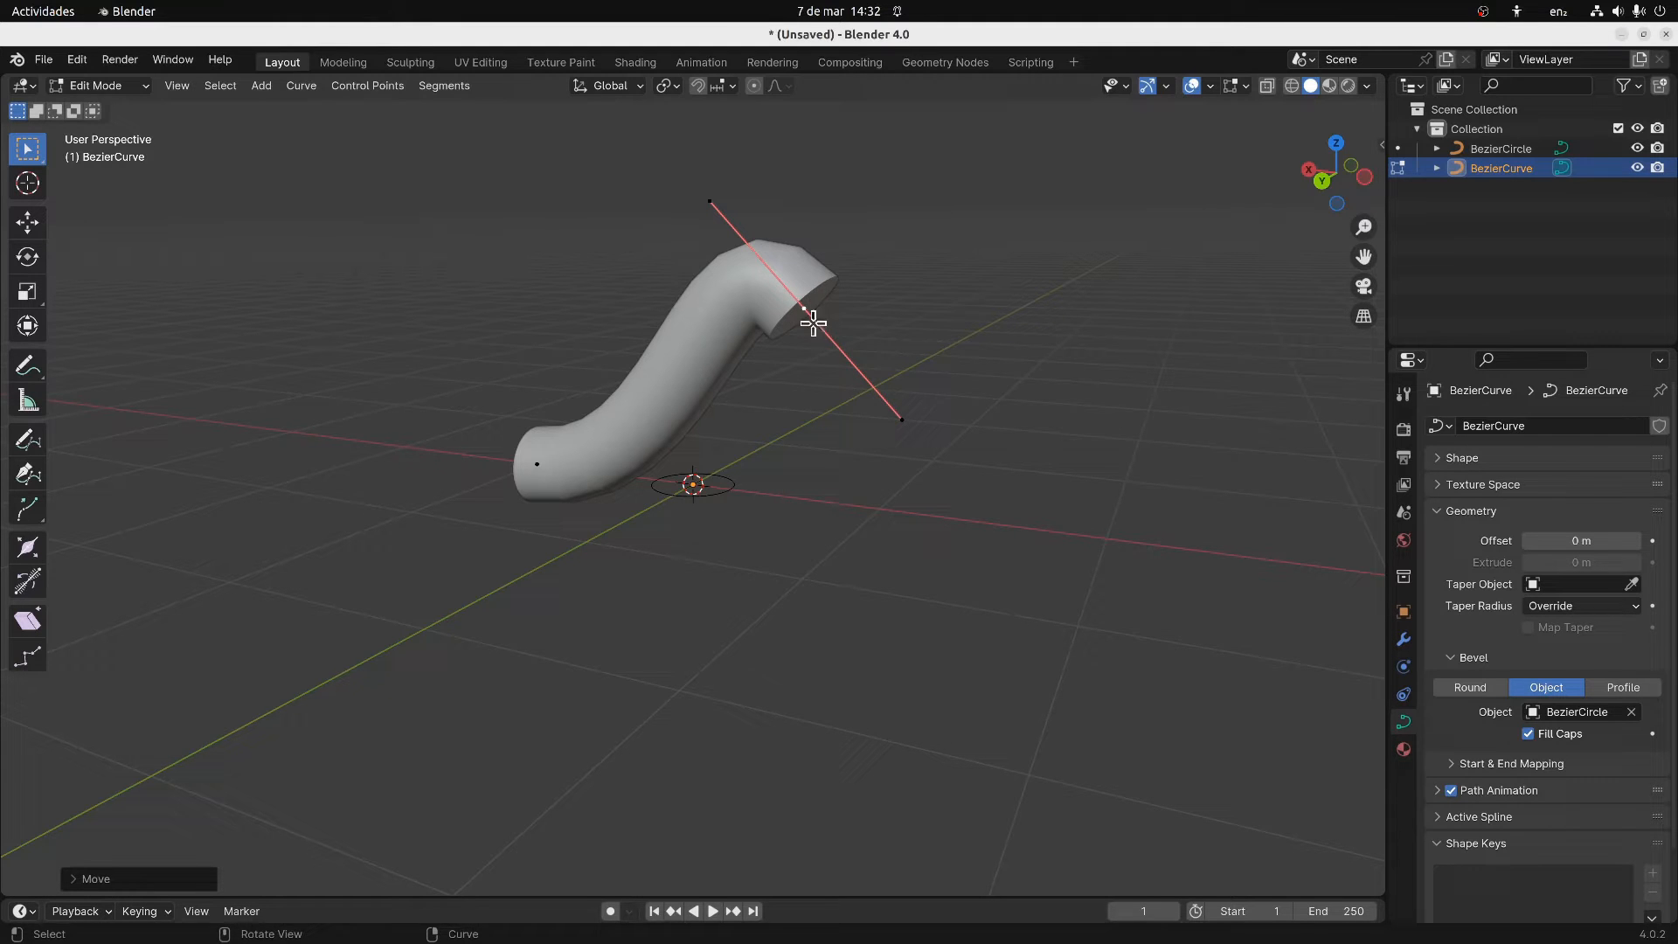
Extrude two more segments from the raised end of the Bezier curve, the first sloping down toward the grid
key(e)
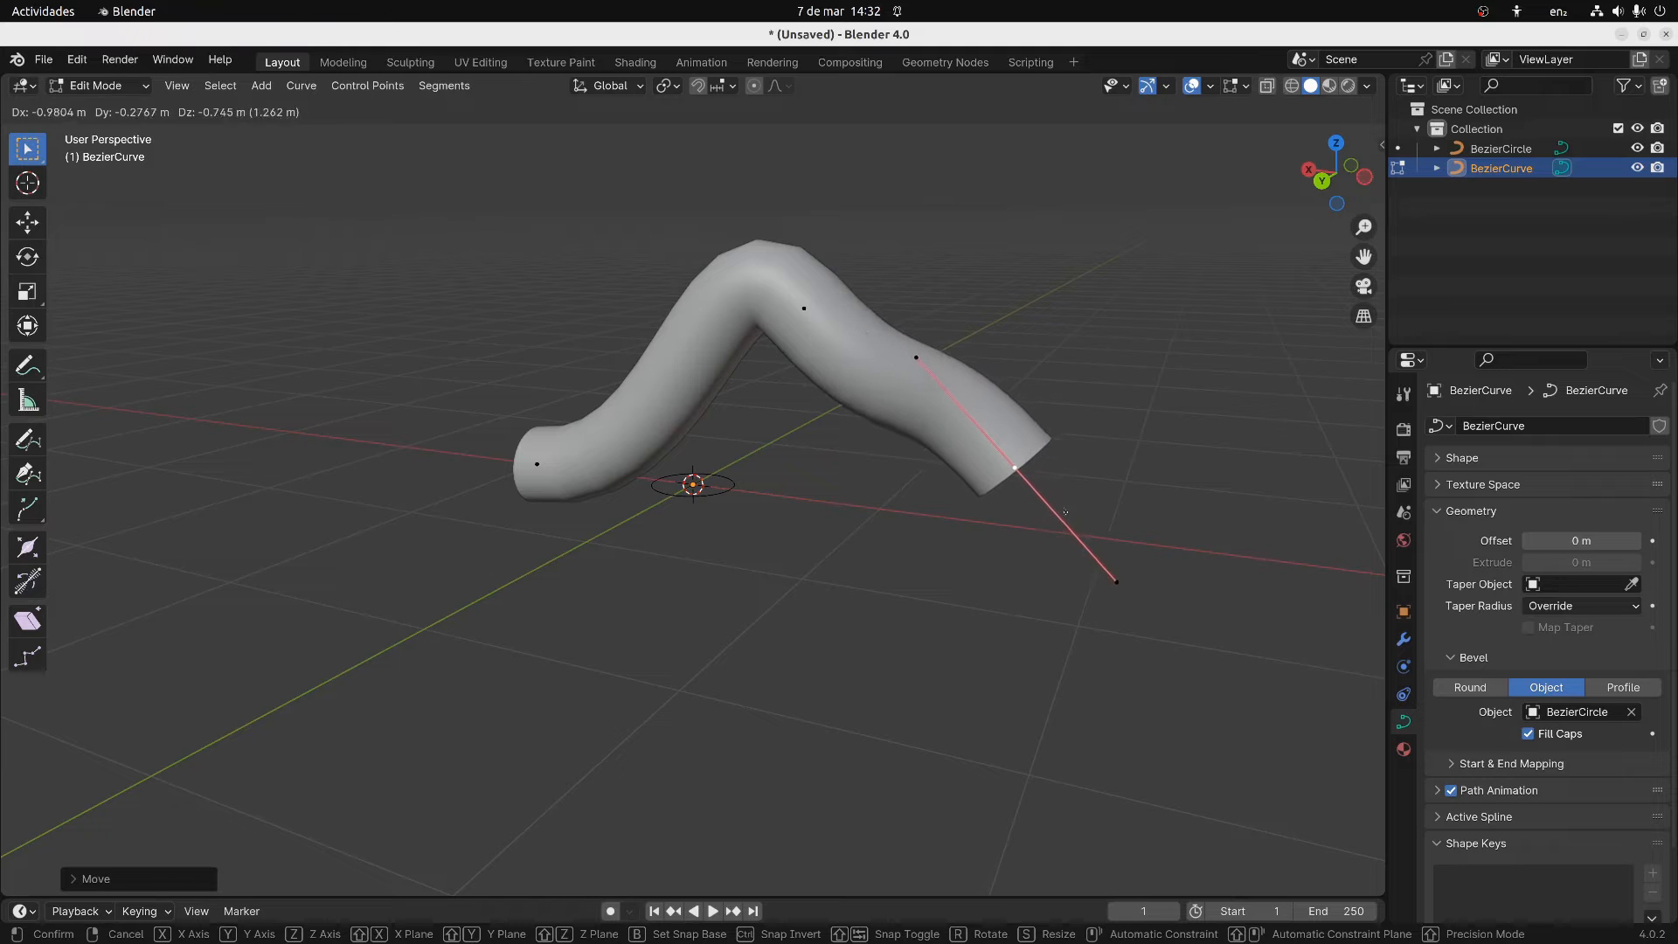
click(1074, 510)
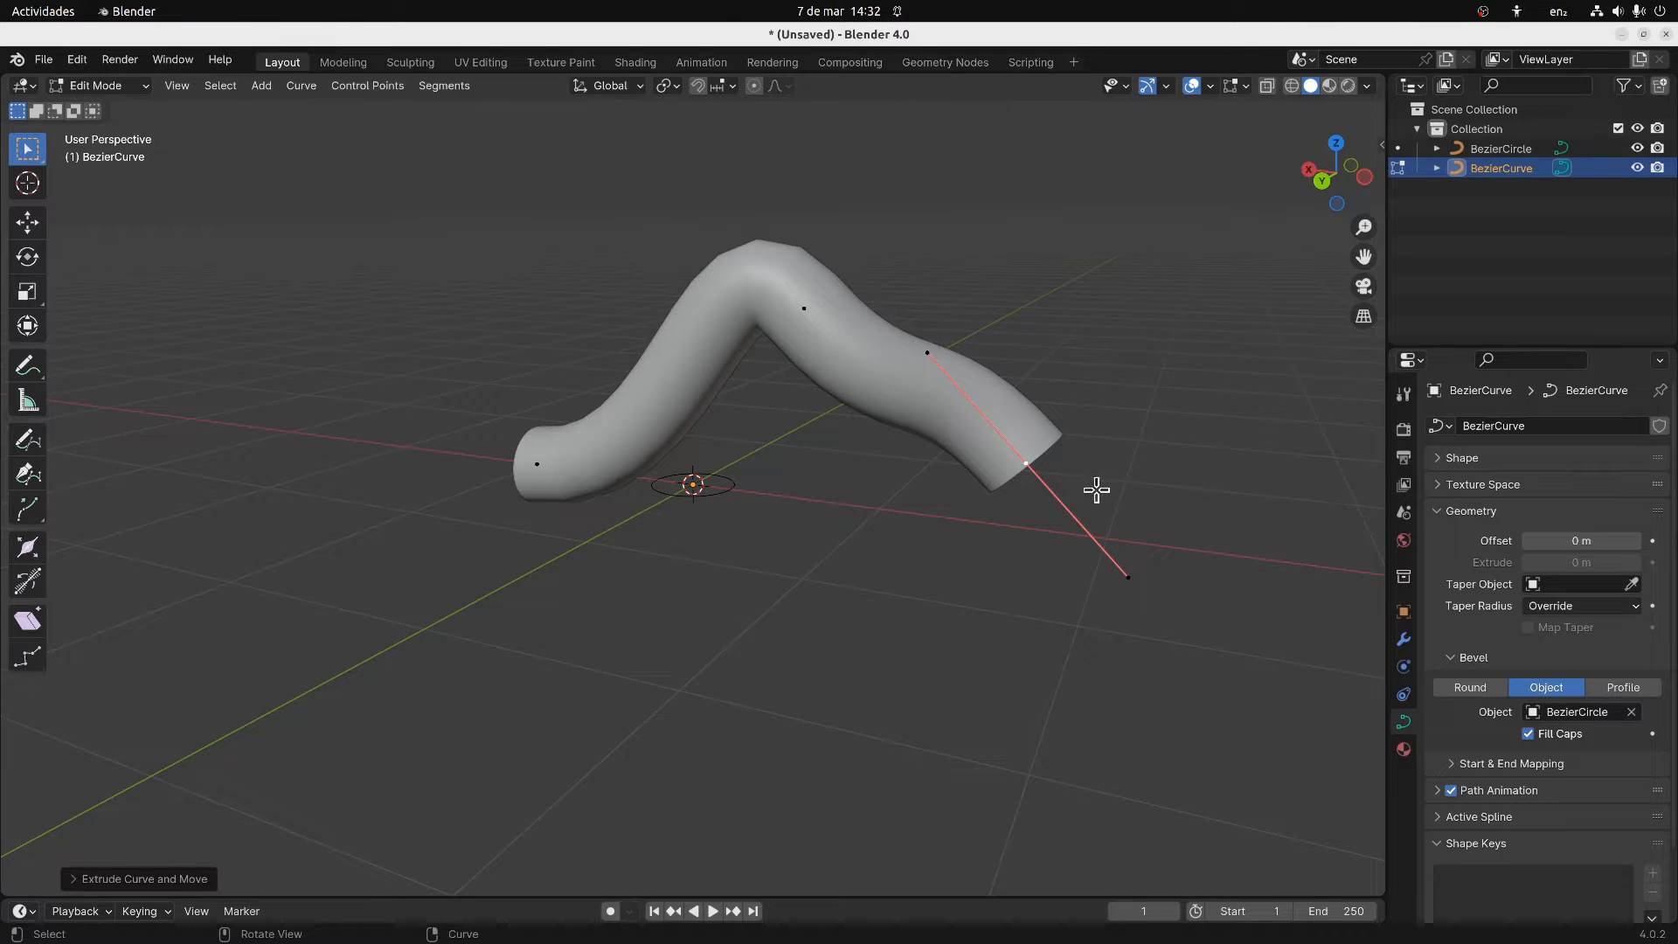
key(e)
click(1274, 388)
Edit the Bezier circle profile by moving its front control point inward about 0.29 m along the Y axis
middle_drag(1231, 465, 730, 490)
scroll(734, 477, up, 6)
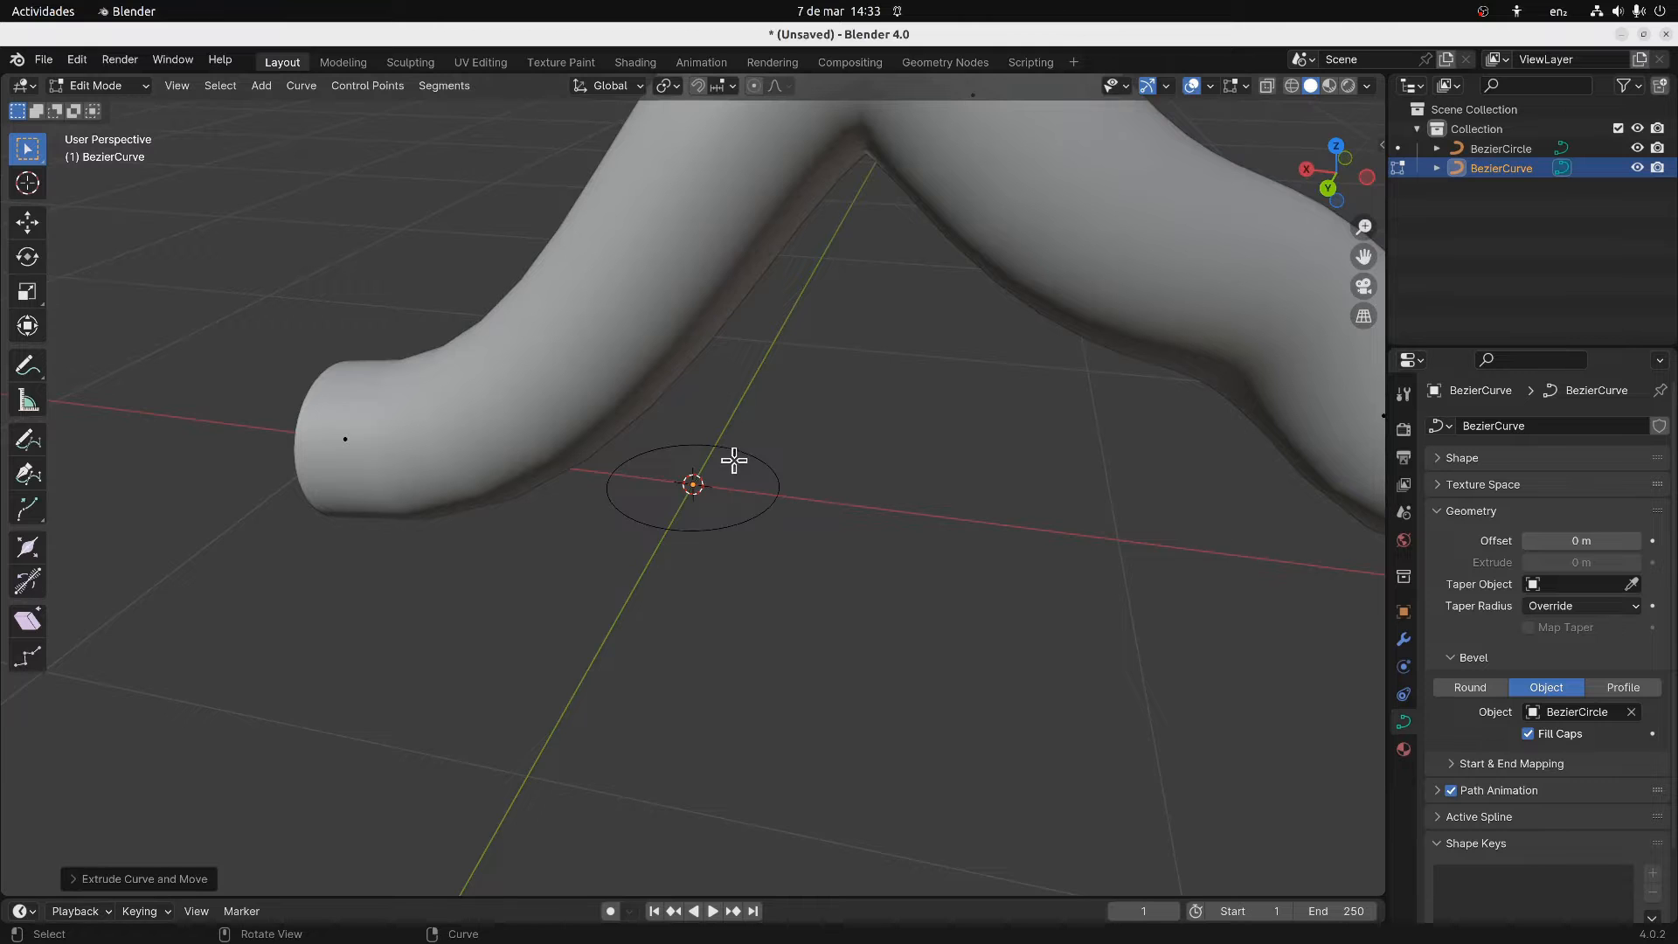
key(Tab)
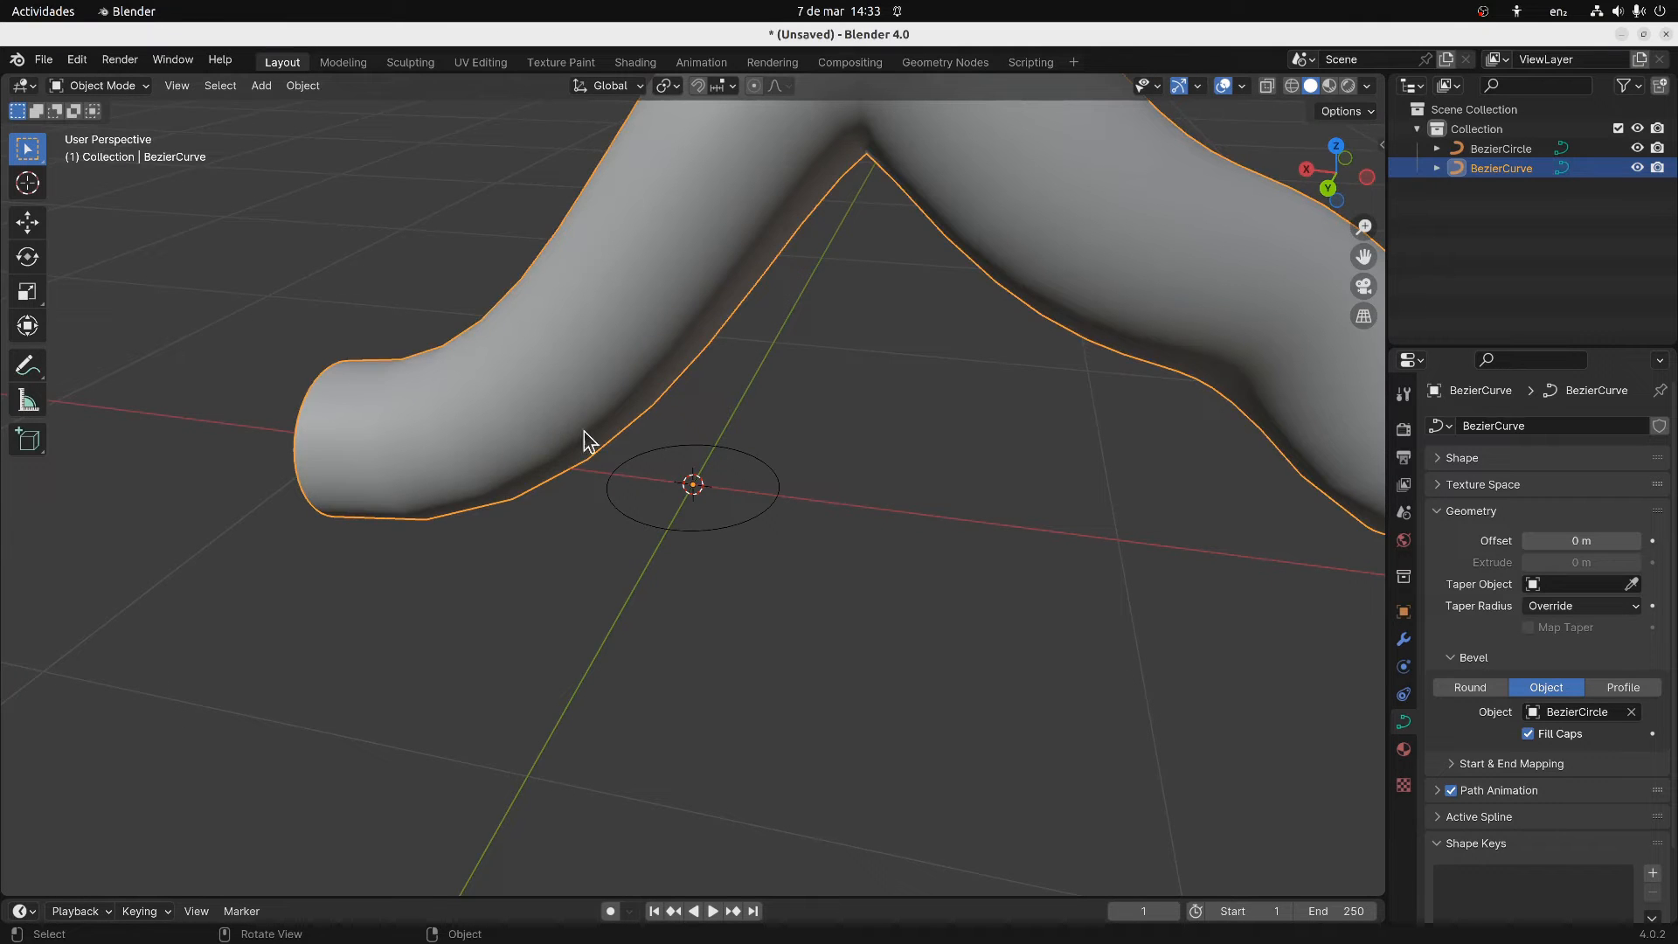
click(680, 453)
click(680, 450)
key(Tab)
click(668, 529)
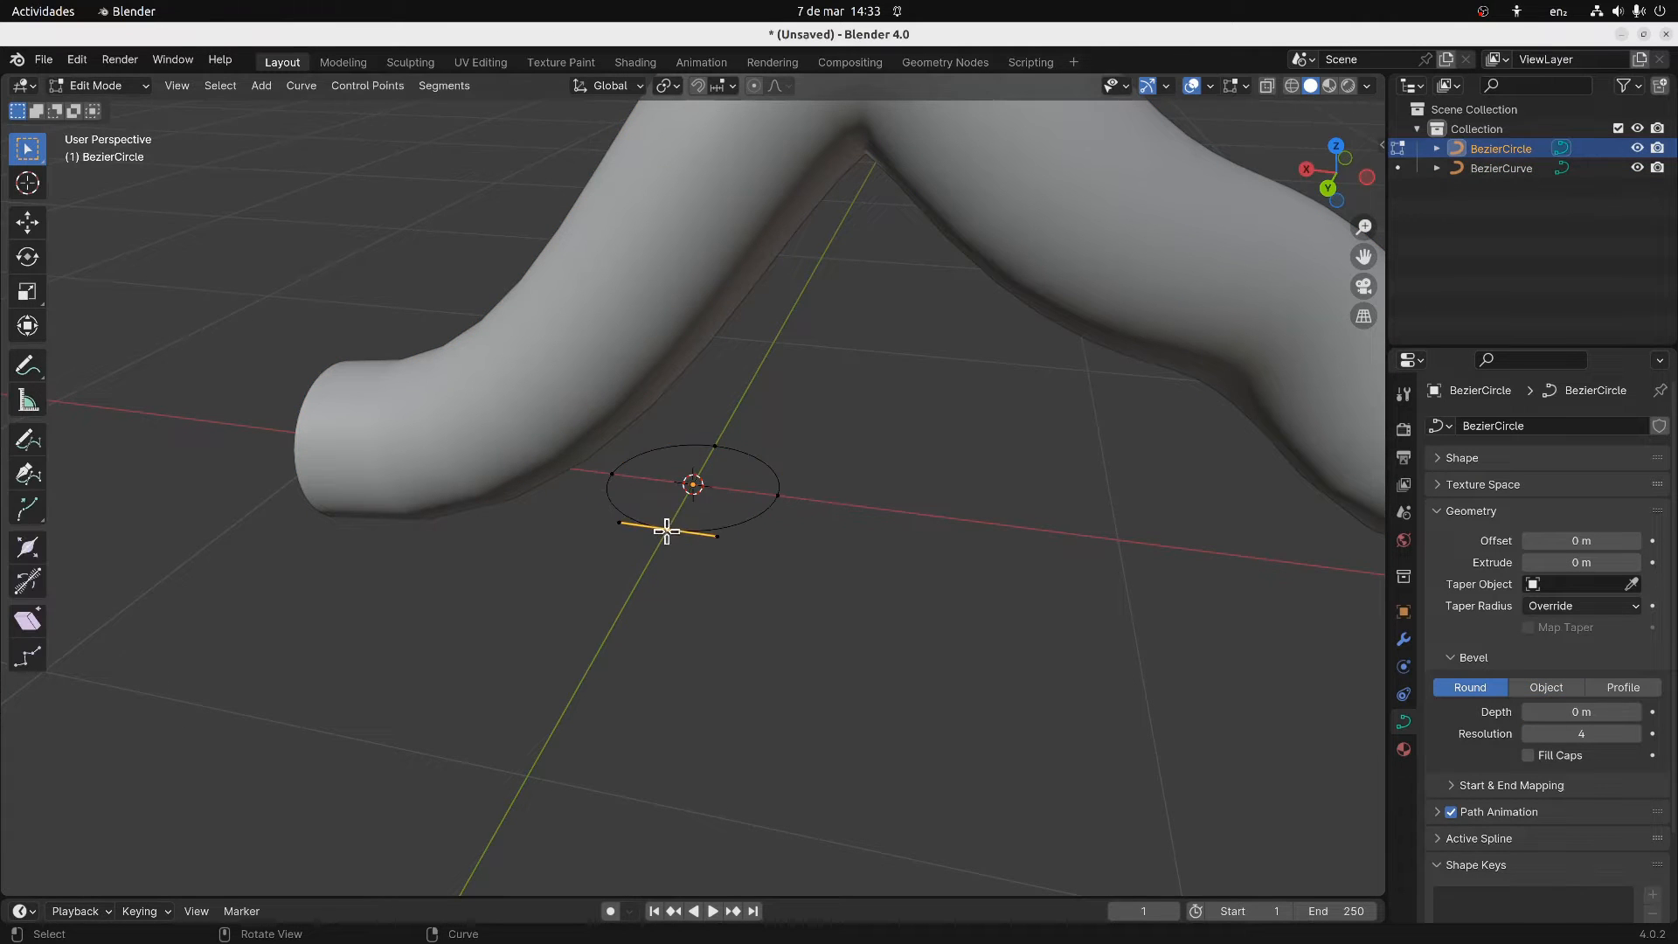
key(g)
key(y)
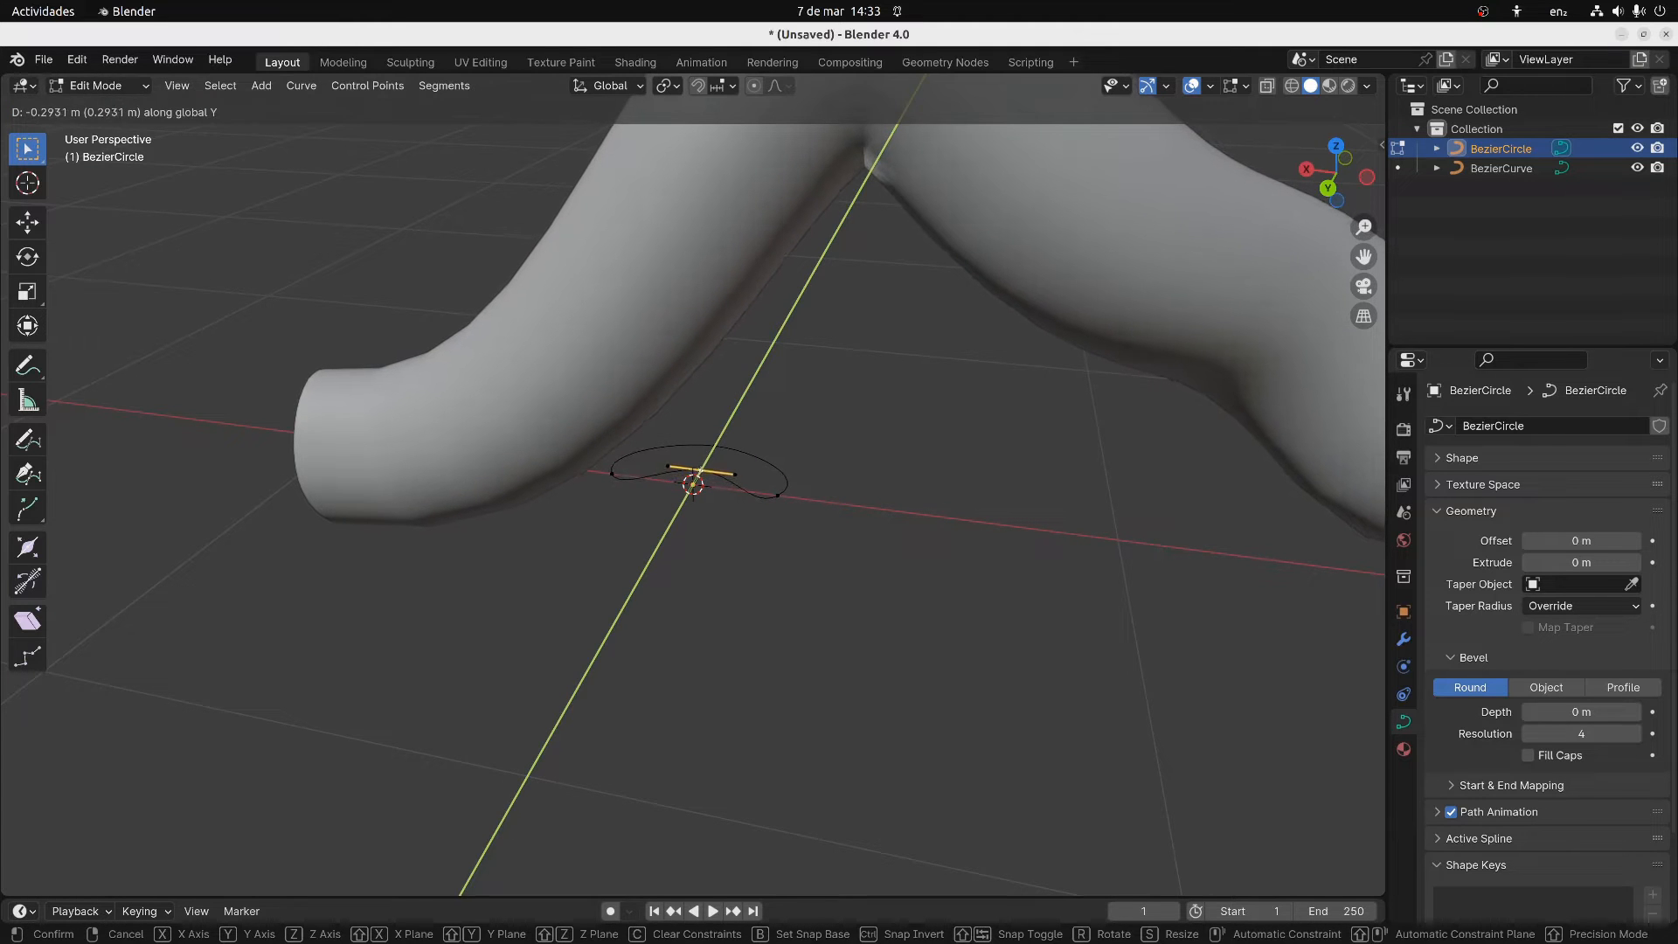
click(704, 470)
middle_drag(632, 509, 672, 518)
middle_drag(846, 462, 940, 450)
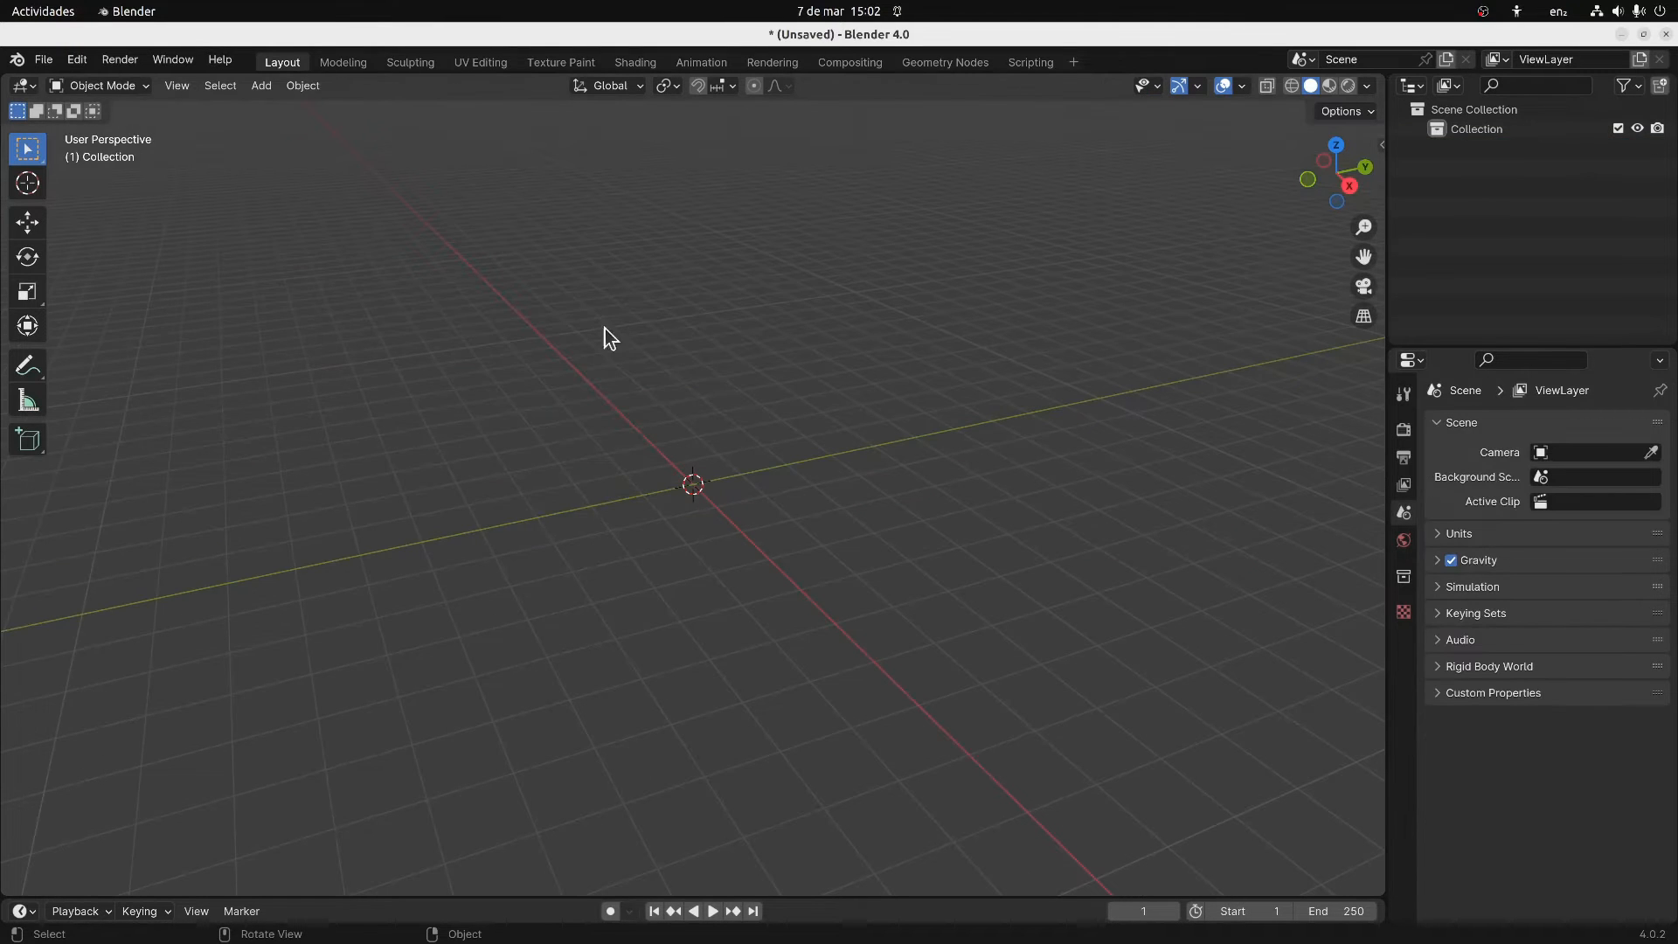
Add a Bezier circle curve at the origin of the new empty scene
click(262, 91)
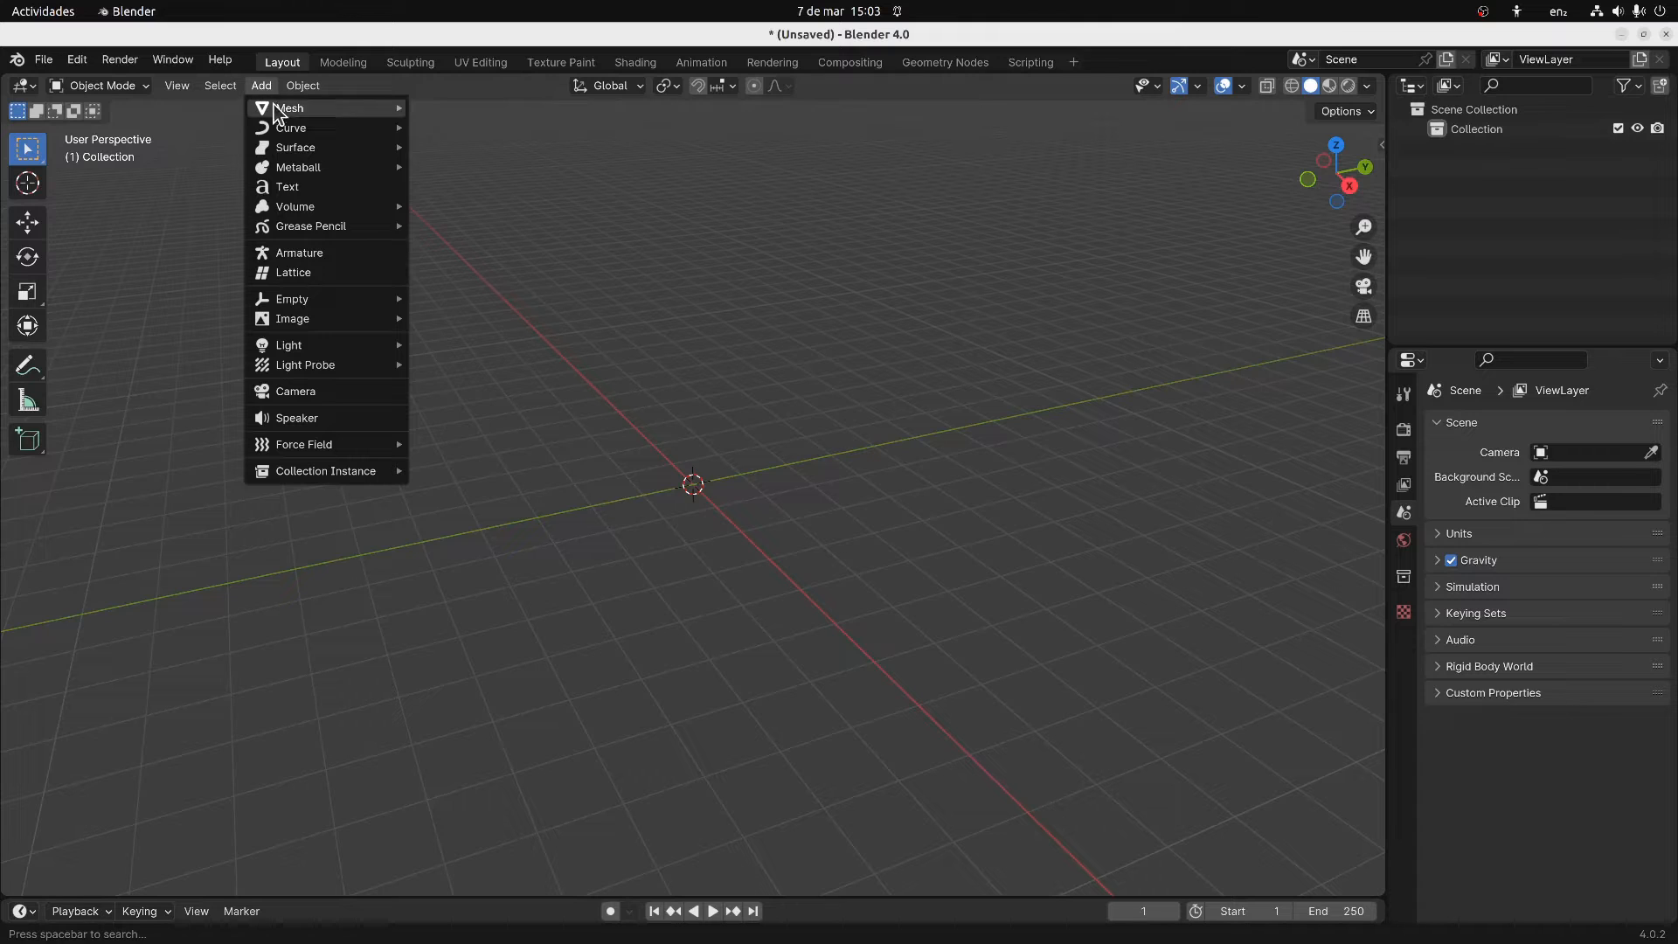
mouse_move(290, 130)
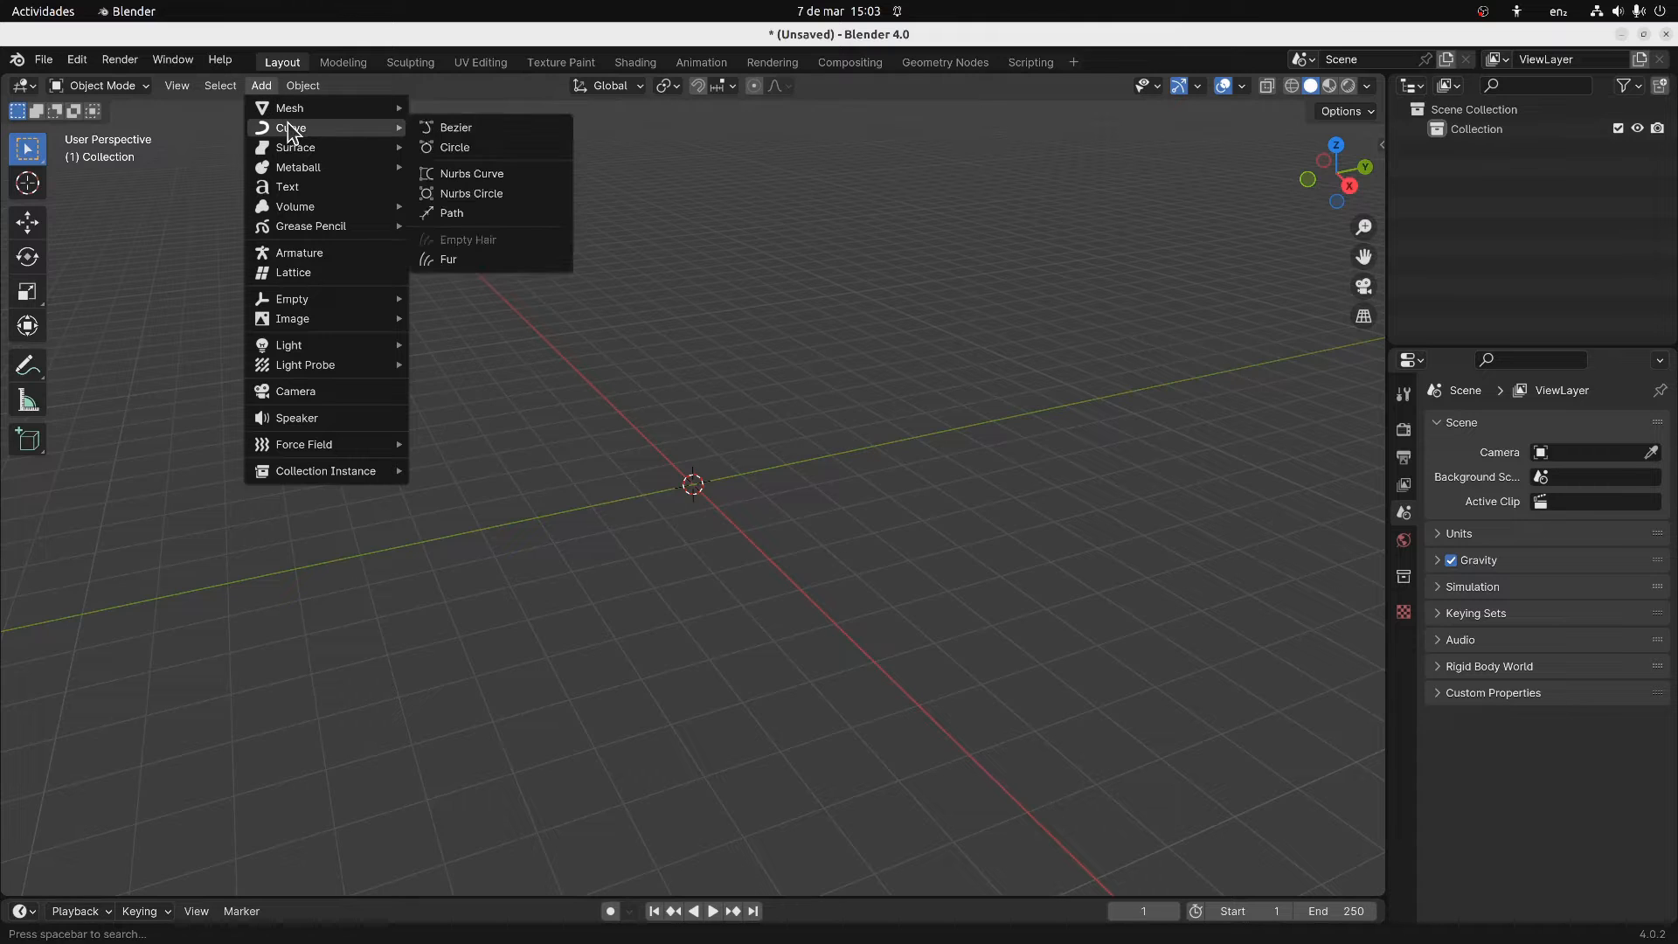
click(448, 148)
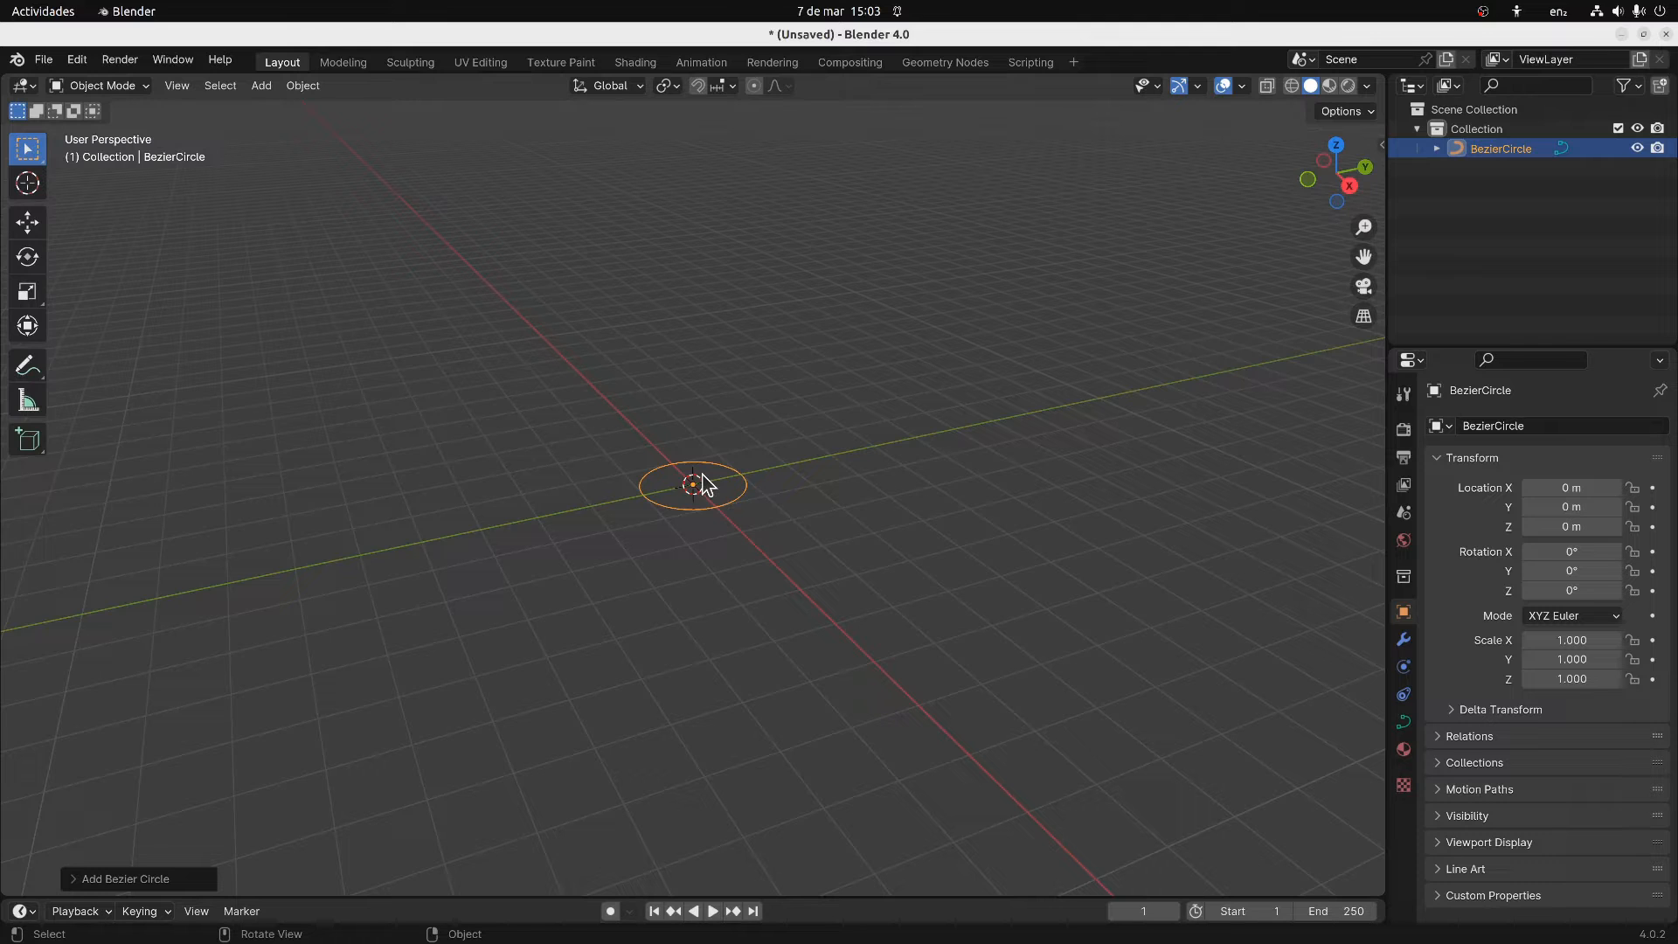
Duplicate the Bezier circle and place the copy about 3.68 m away along the Y axis
key(shift+d)
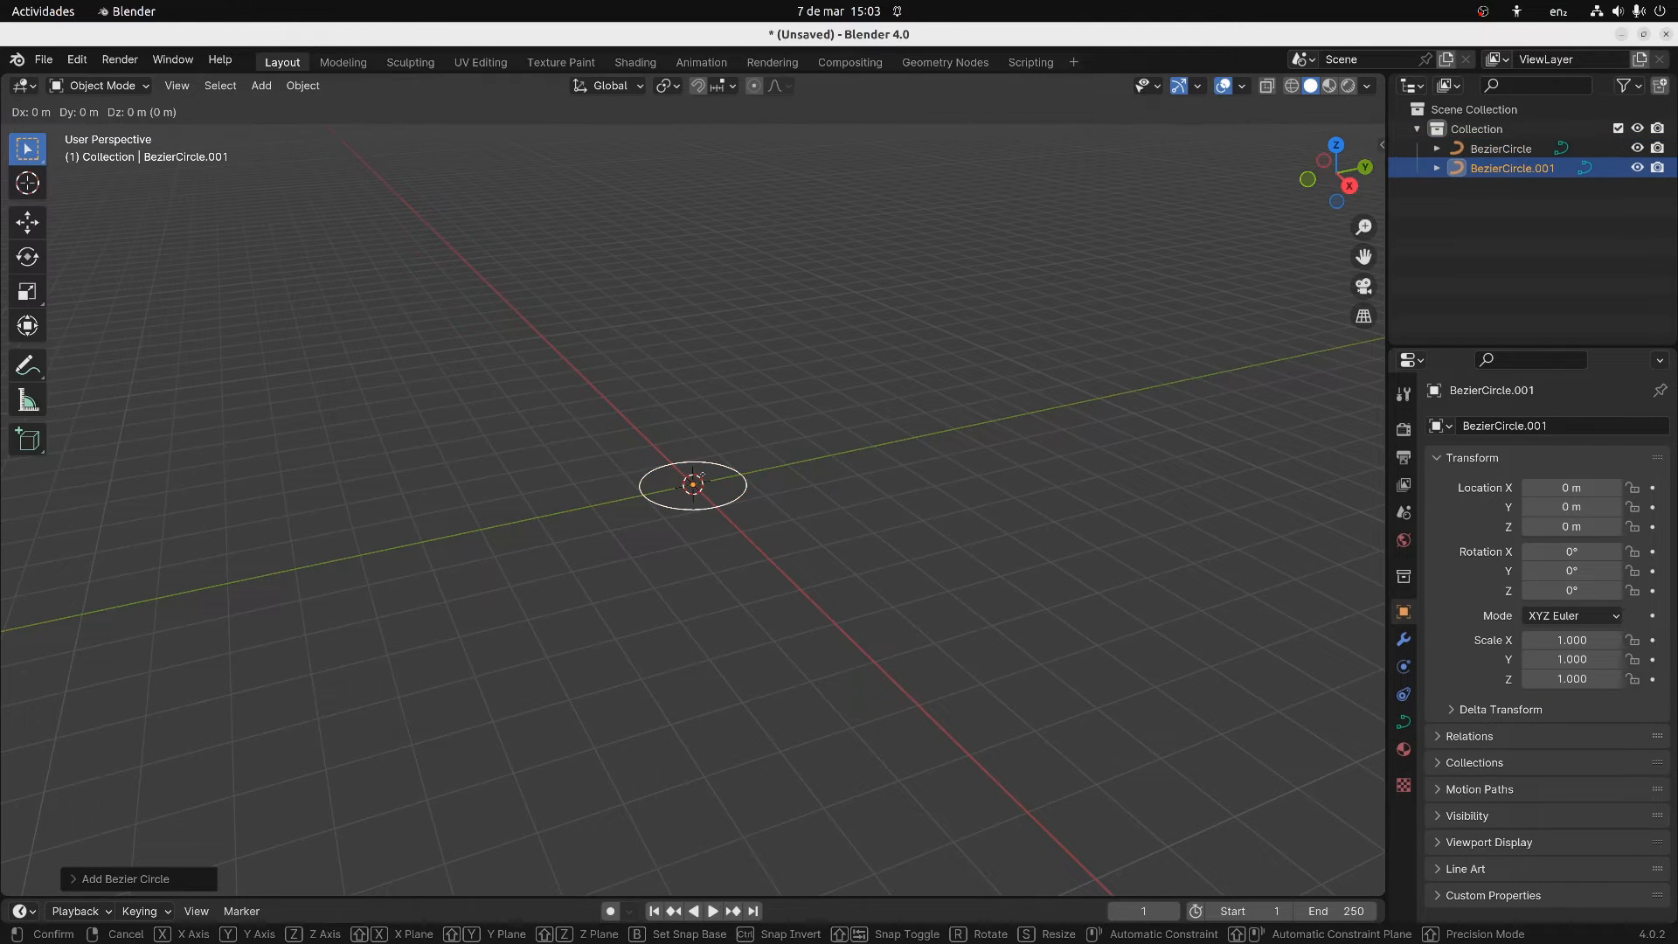
key(x)
key(y)
click(869, 435)
Rotate the duplicated Bezier circle 90° about the X axis so it stands upright
key(r)
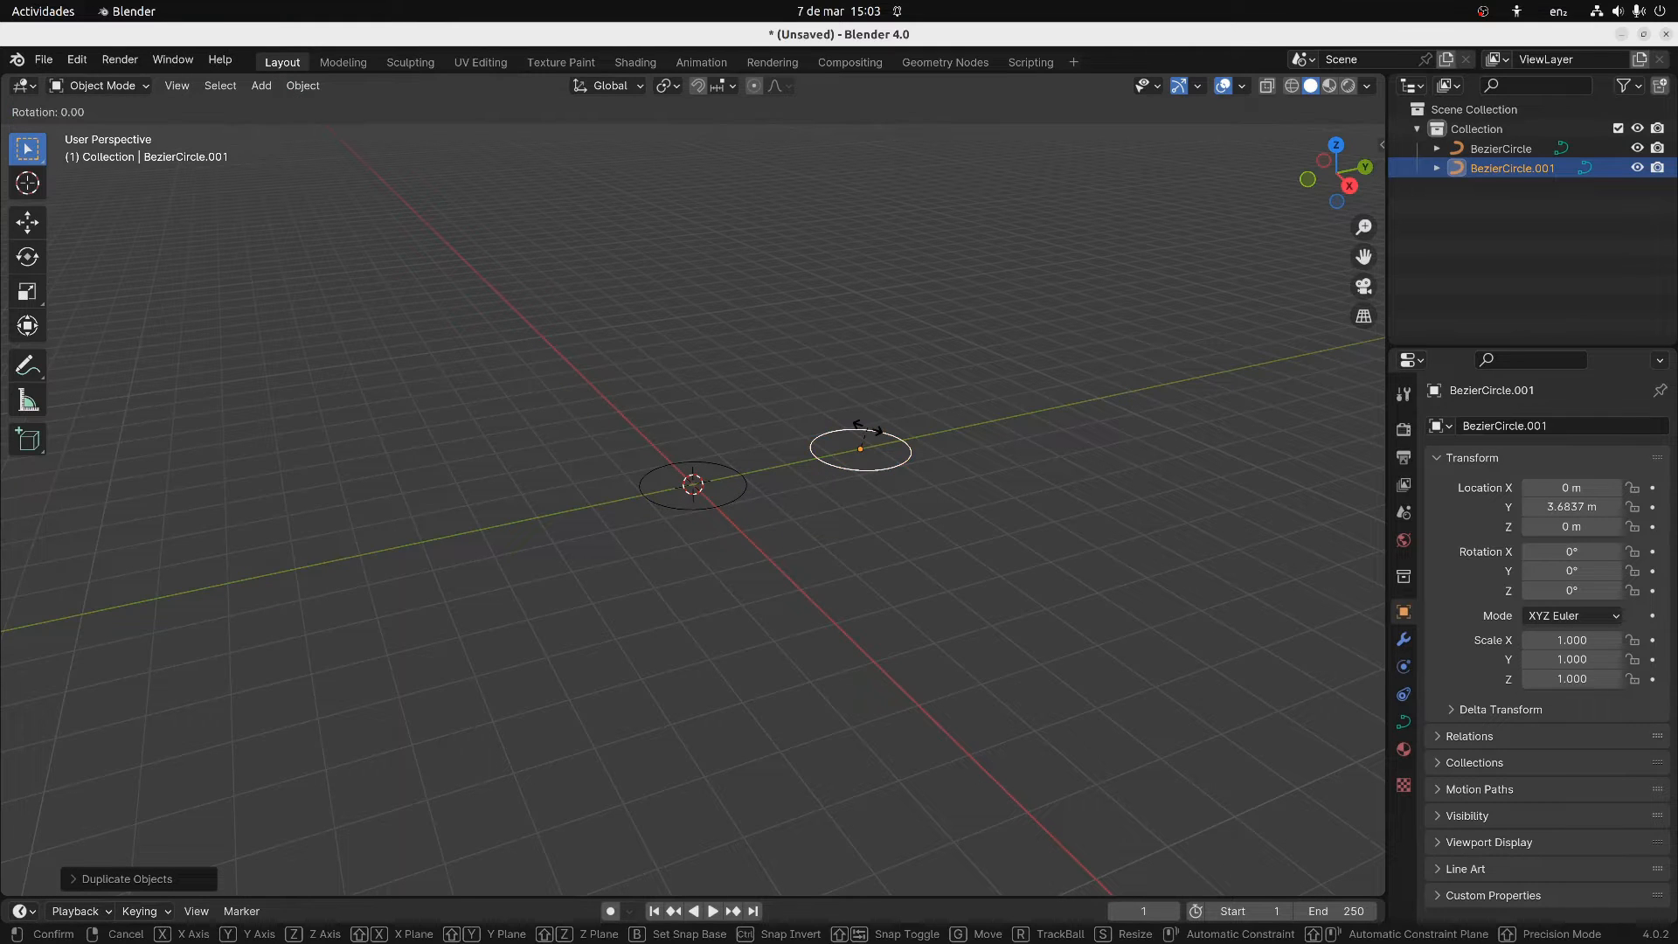
key(x)
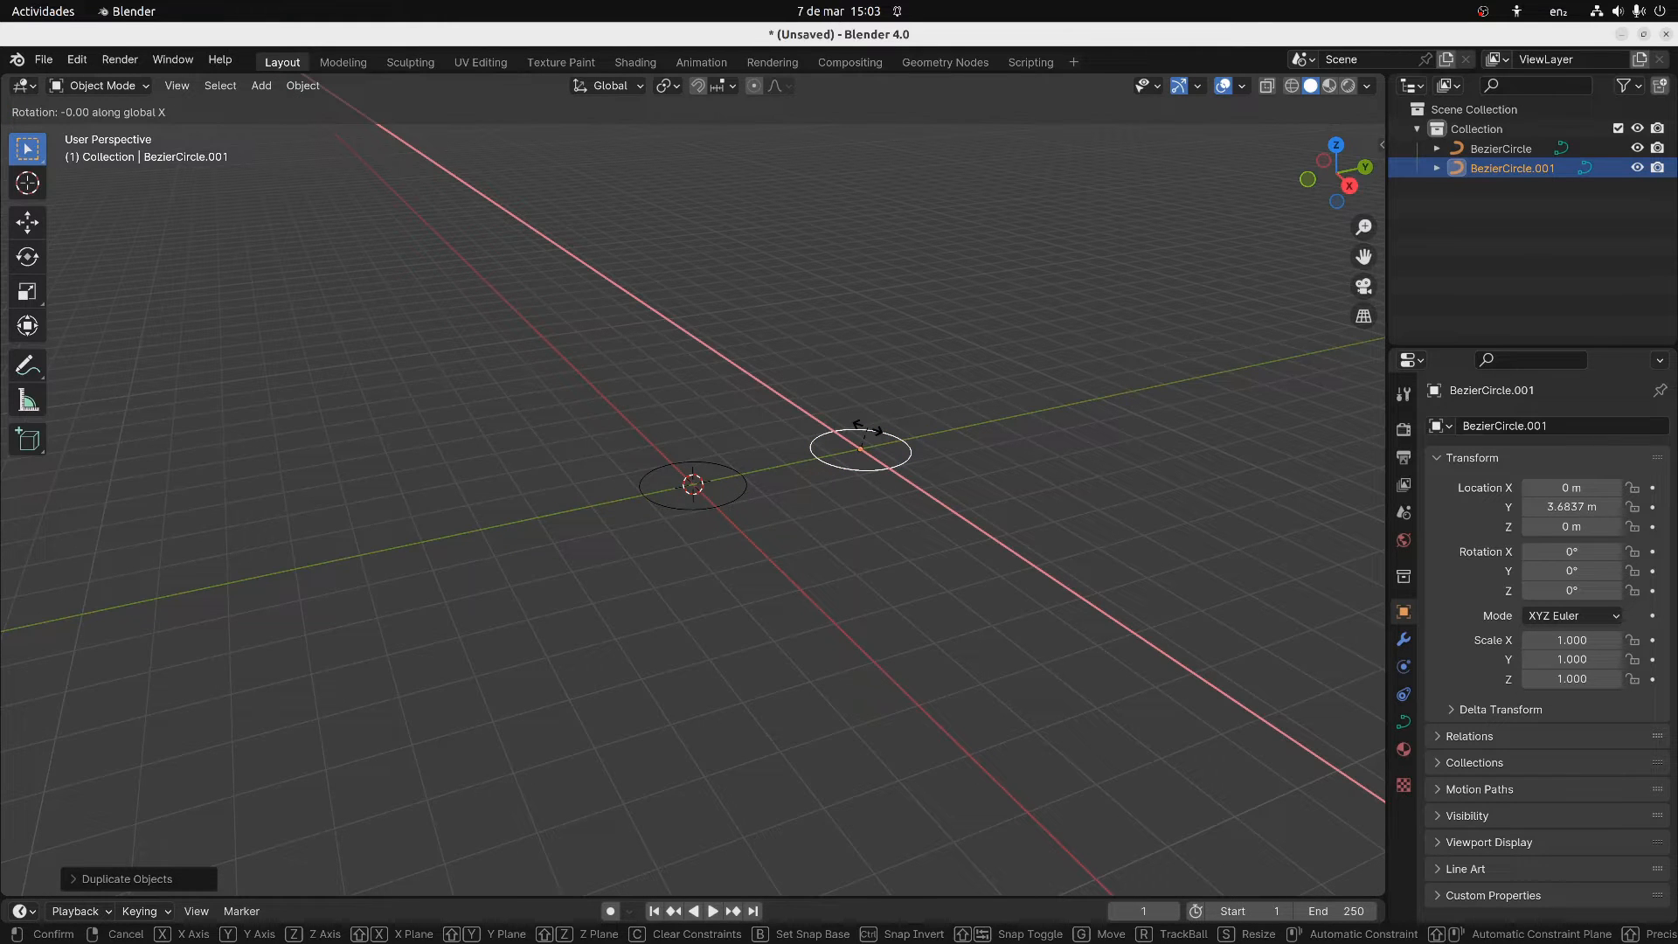
text(90)
key(Return)
middle_drag(842, 528, 904, 484)
Scale the upright Bezier circle up to about 3.11 times its size
key(s)
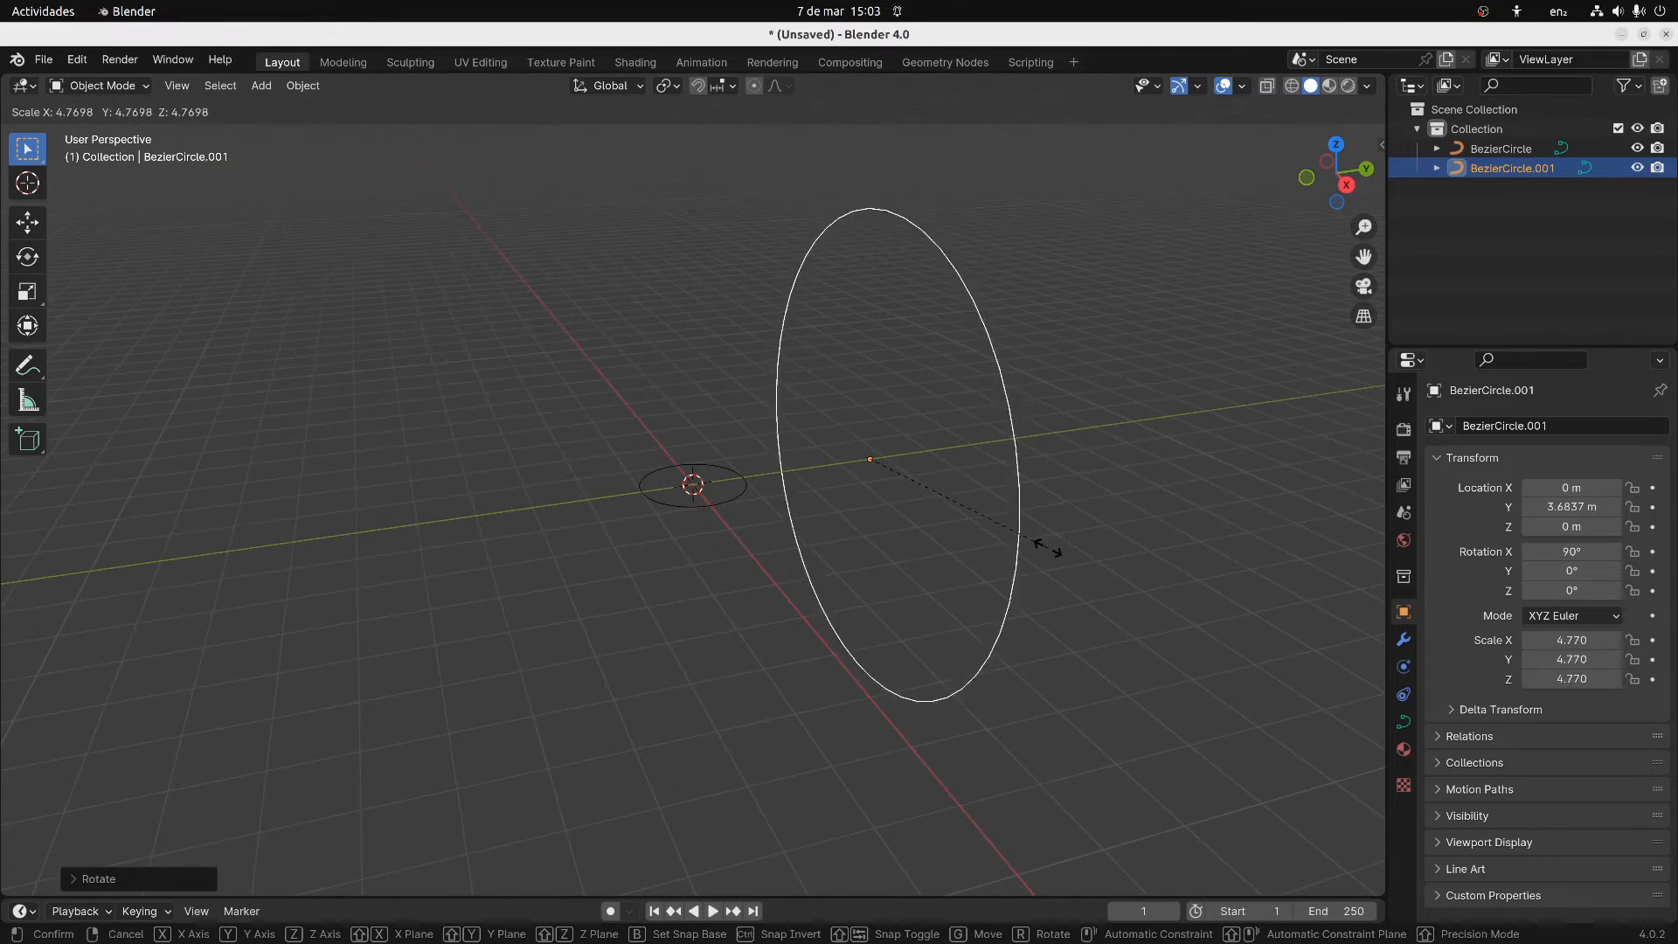
click(980, 531)
middle_drag(984, 551, 818, 526)
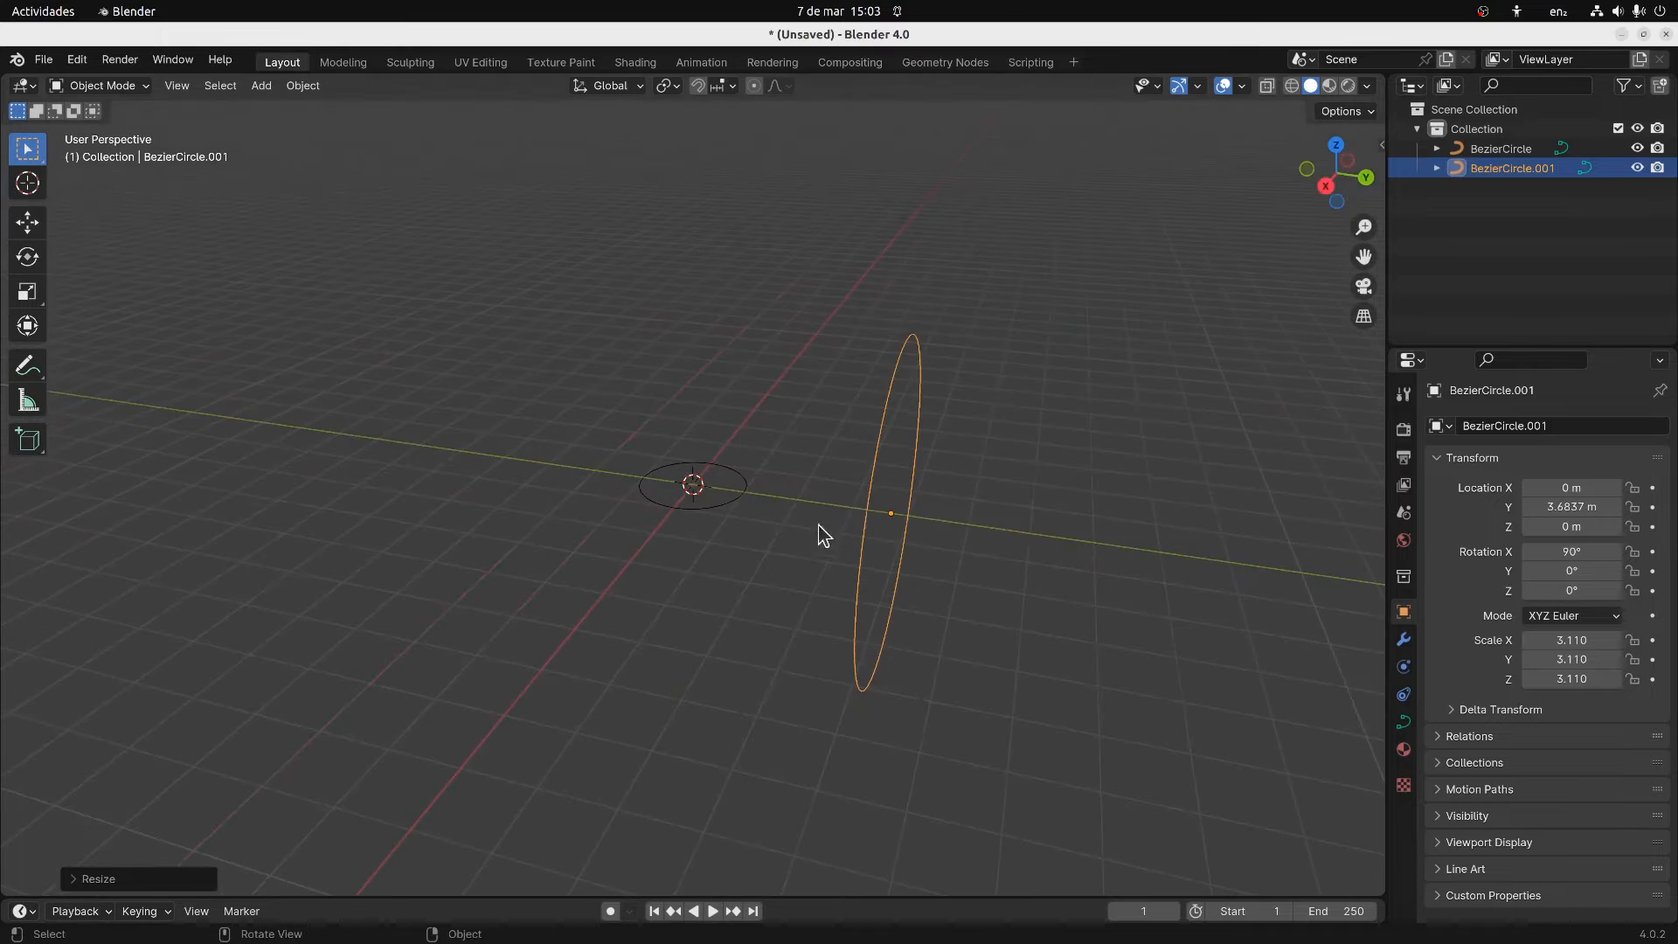
Set the large upright circle's bevel mode to Object, using the small Bezier circle at the origin as its profile
click(1404, 722)
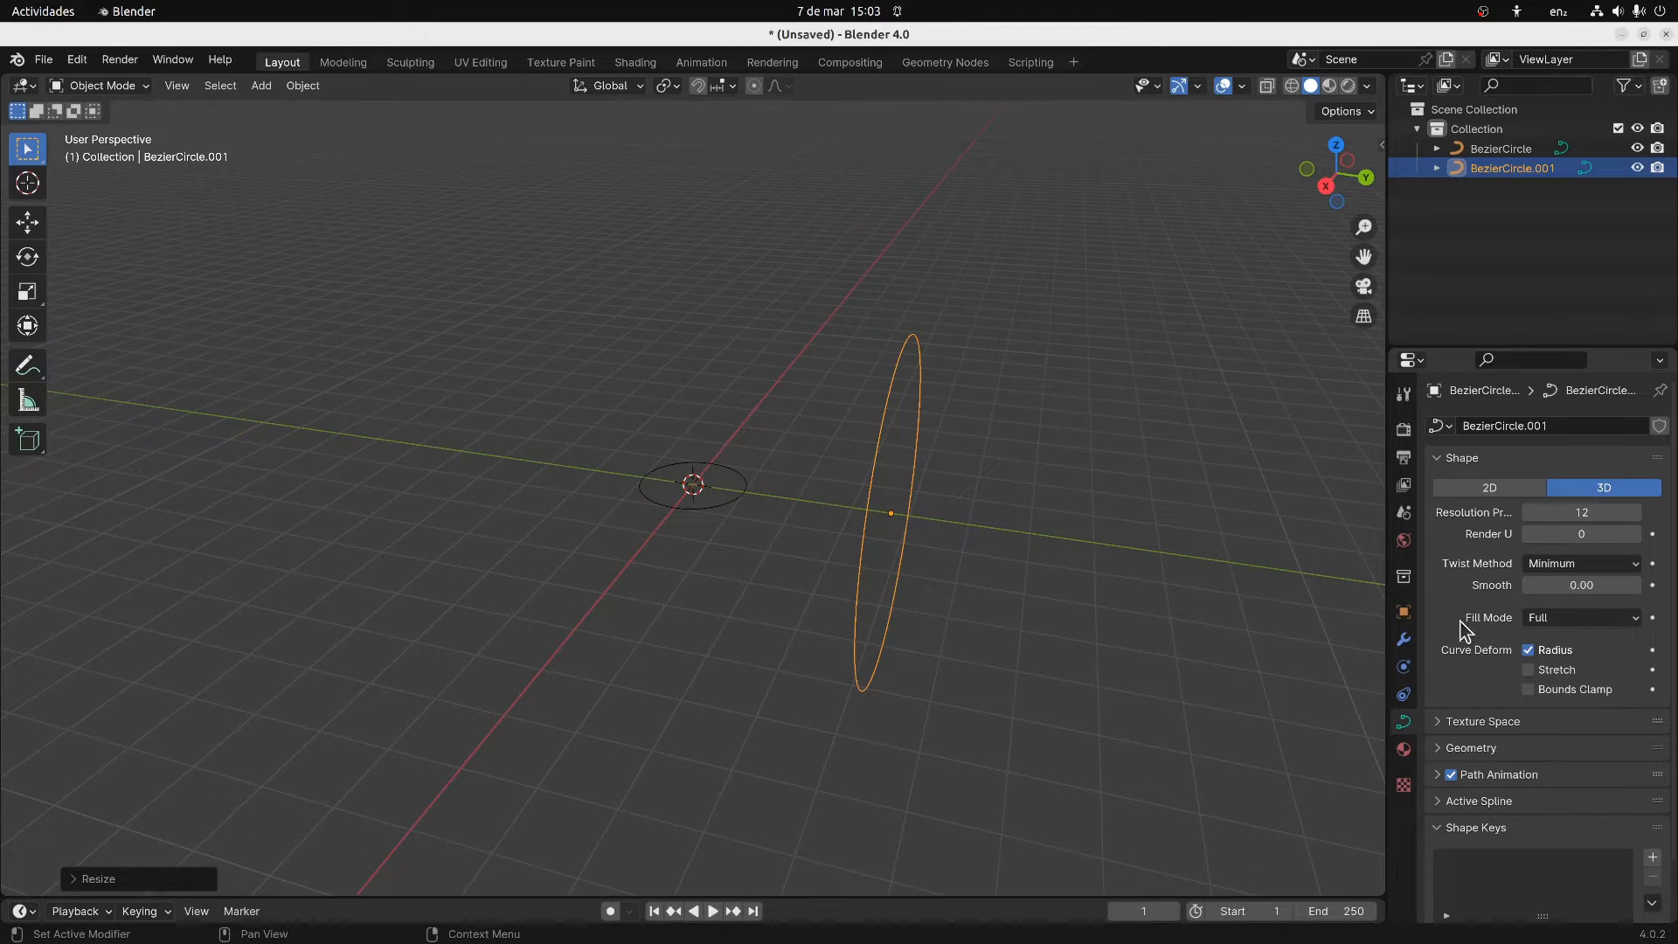
scroll(1435, 741, down, 2)
click(1438, 713)
click(1438, 713)
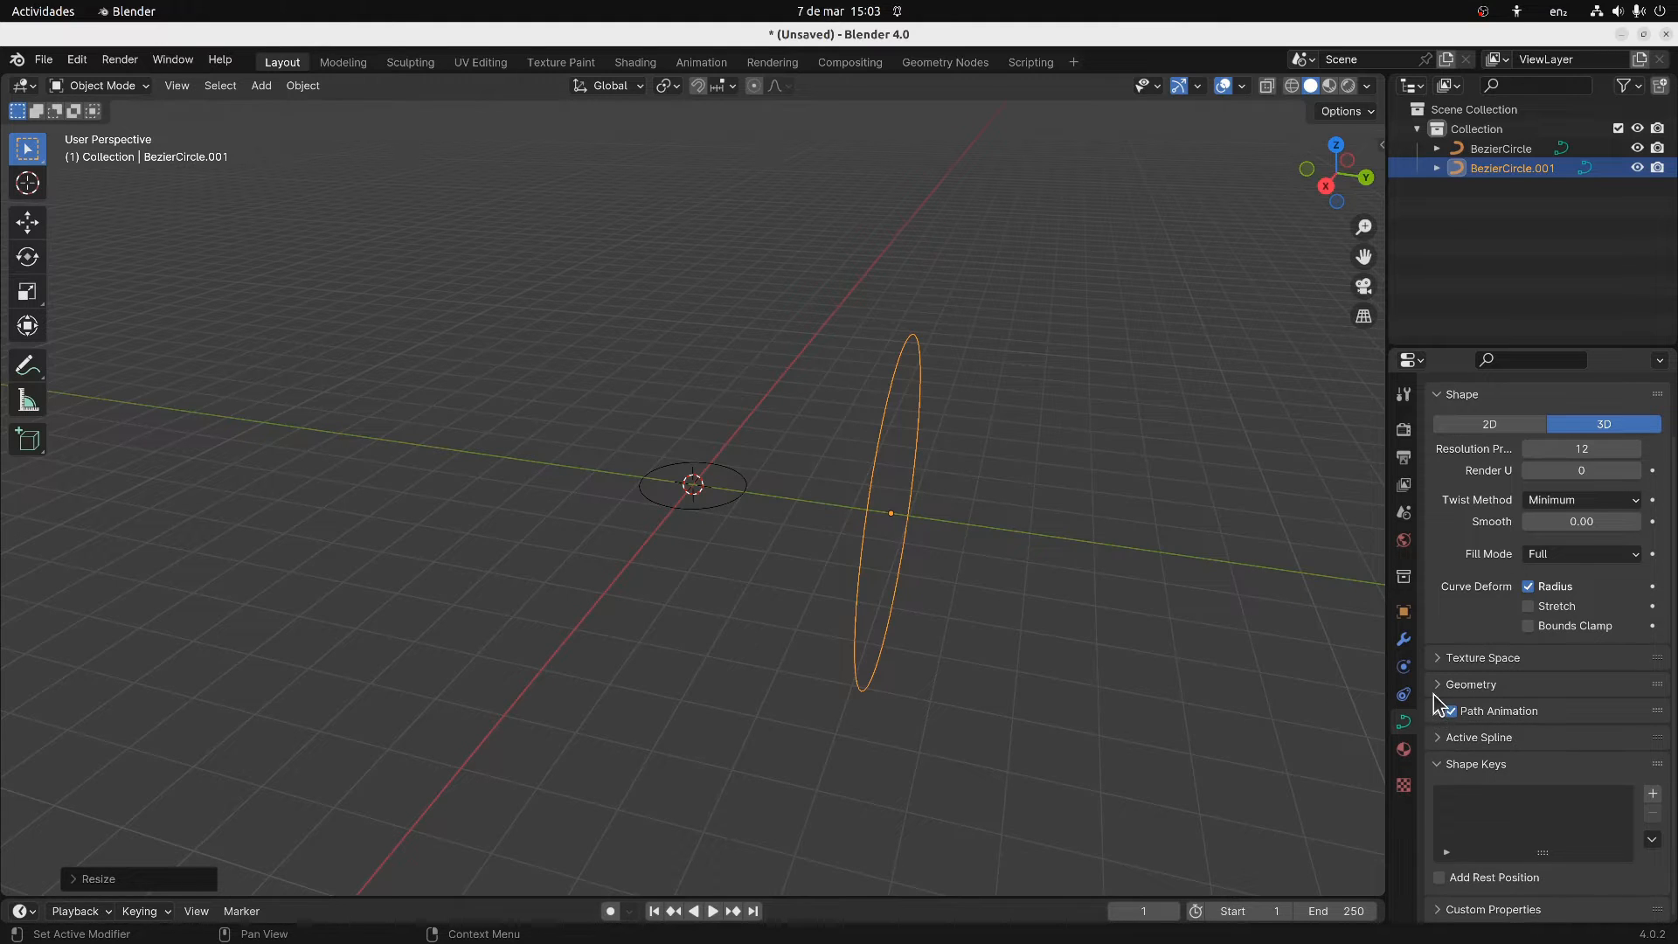
click(1441, 685)
scroll(1488, 785, down, 6)
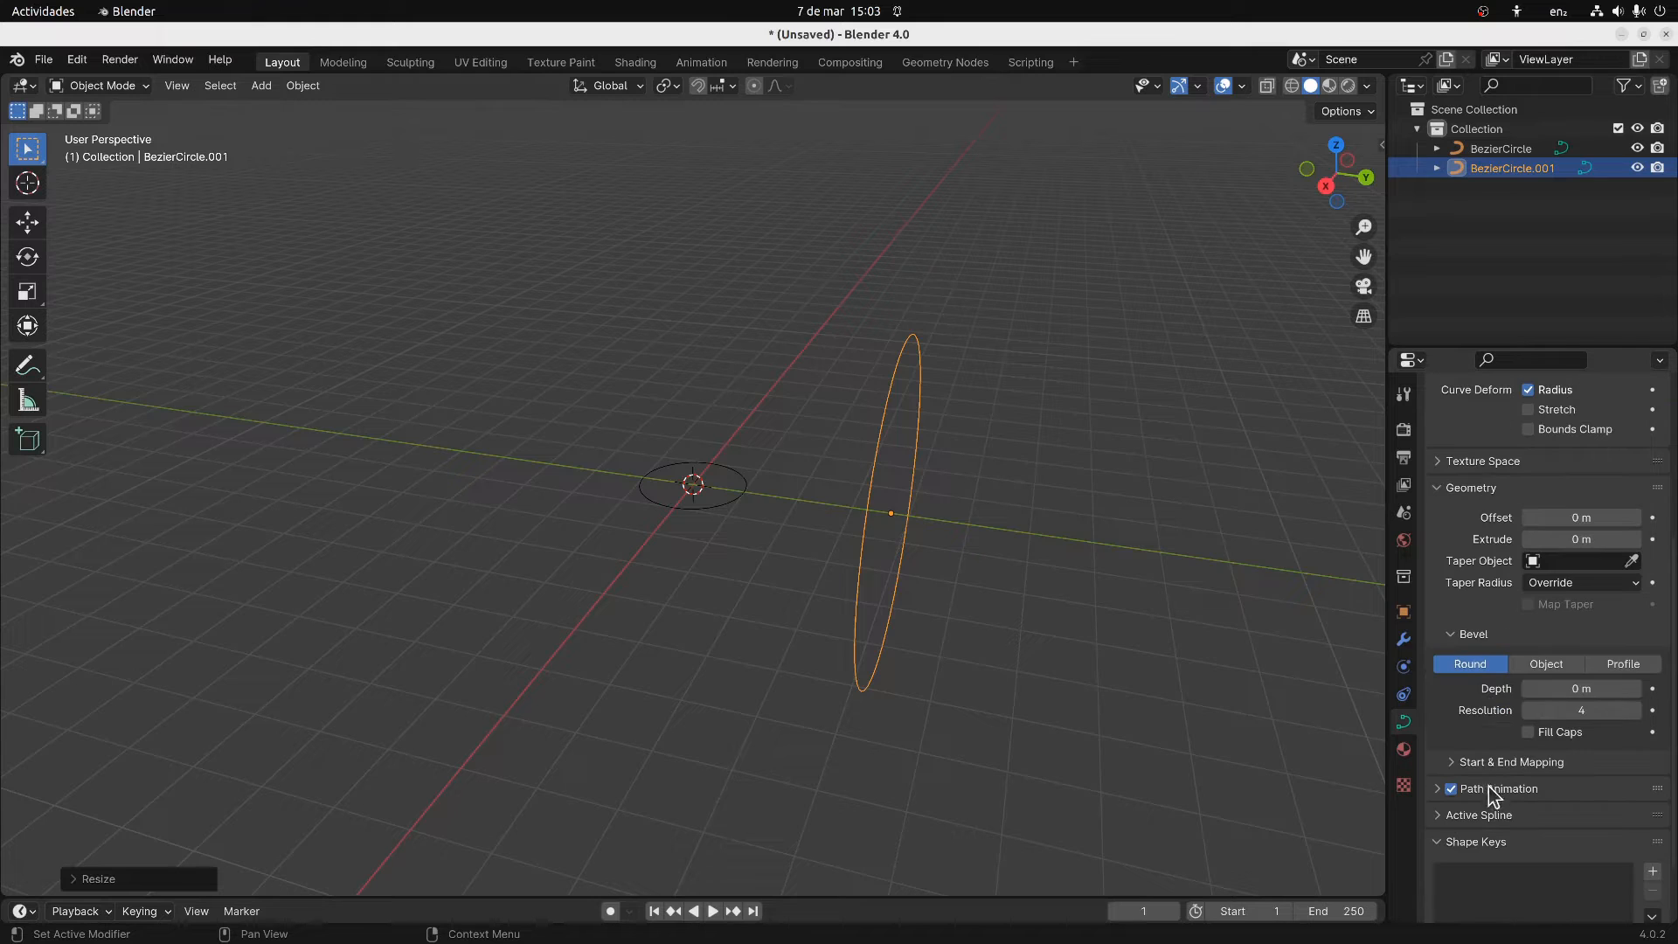
click(1546, 663)
click(1631, 689)
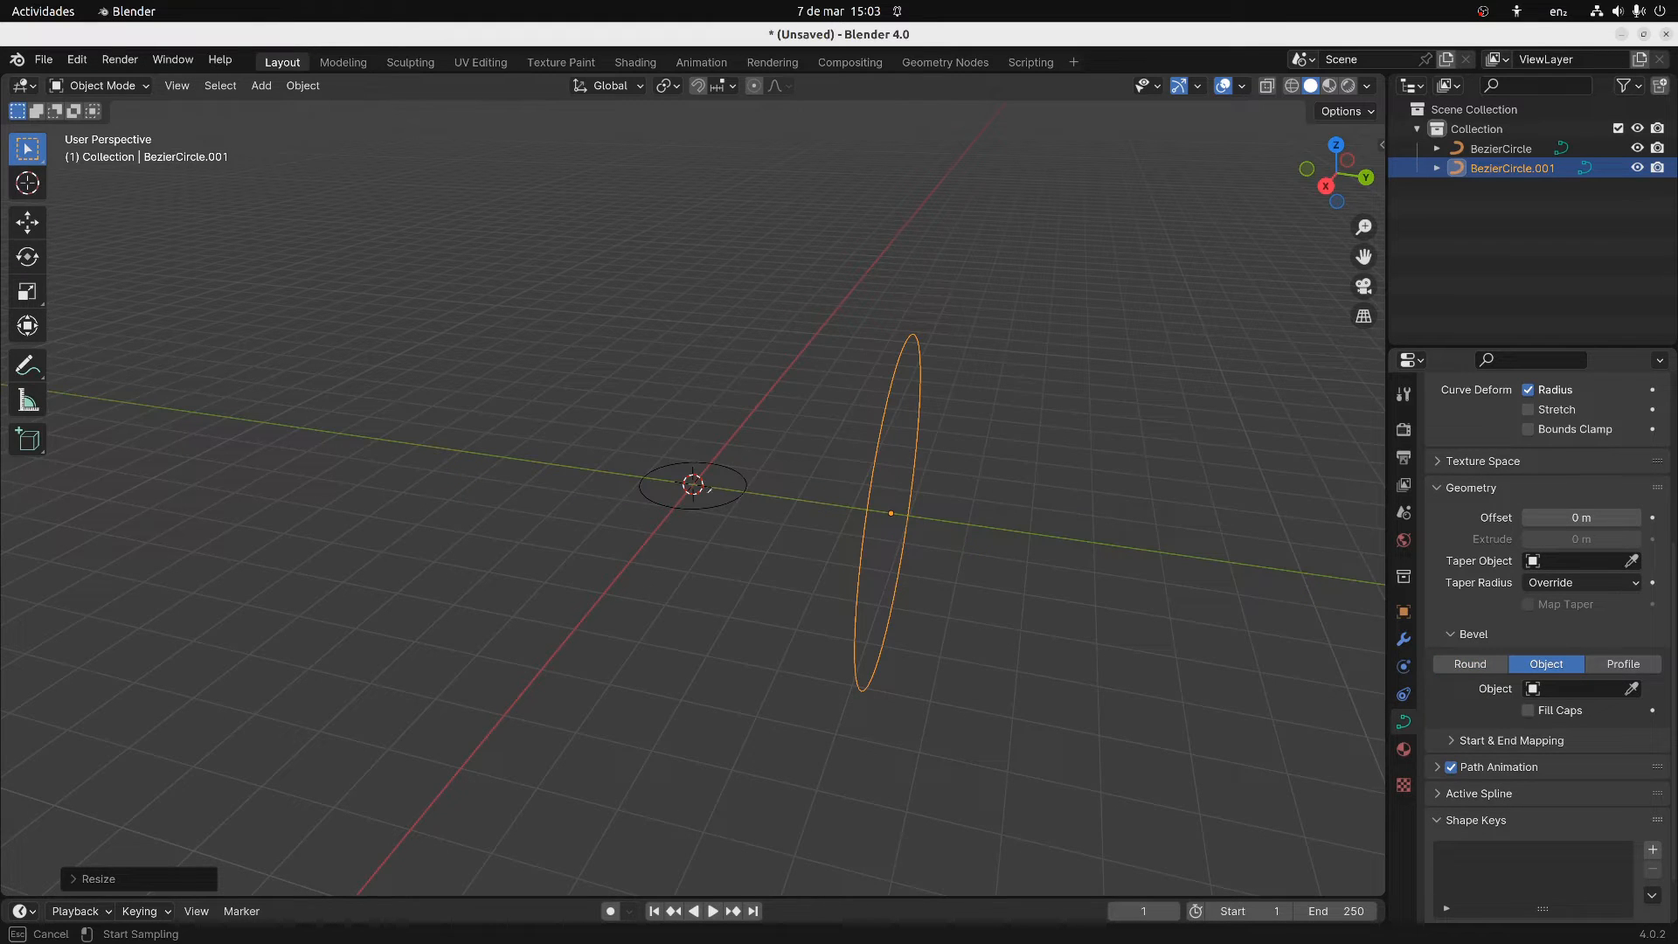
click(691, 483)
middle_drag(708, 513, 878, 582)
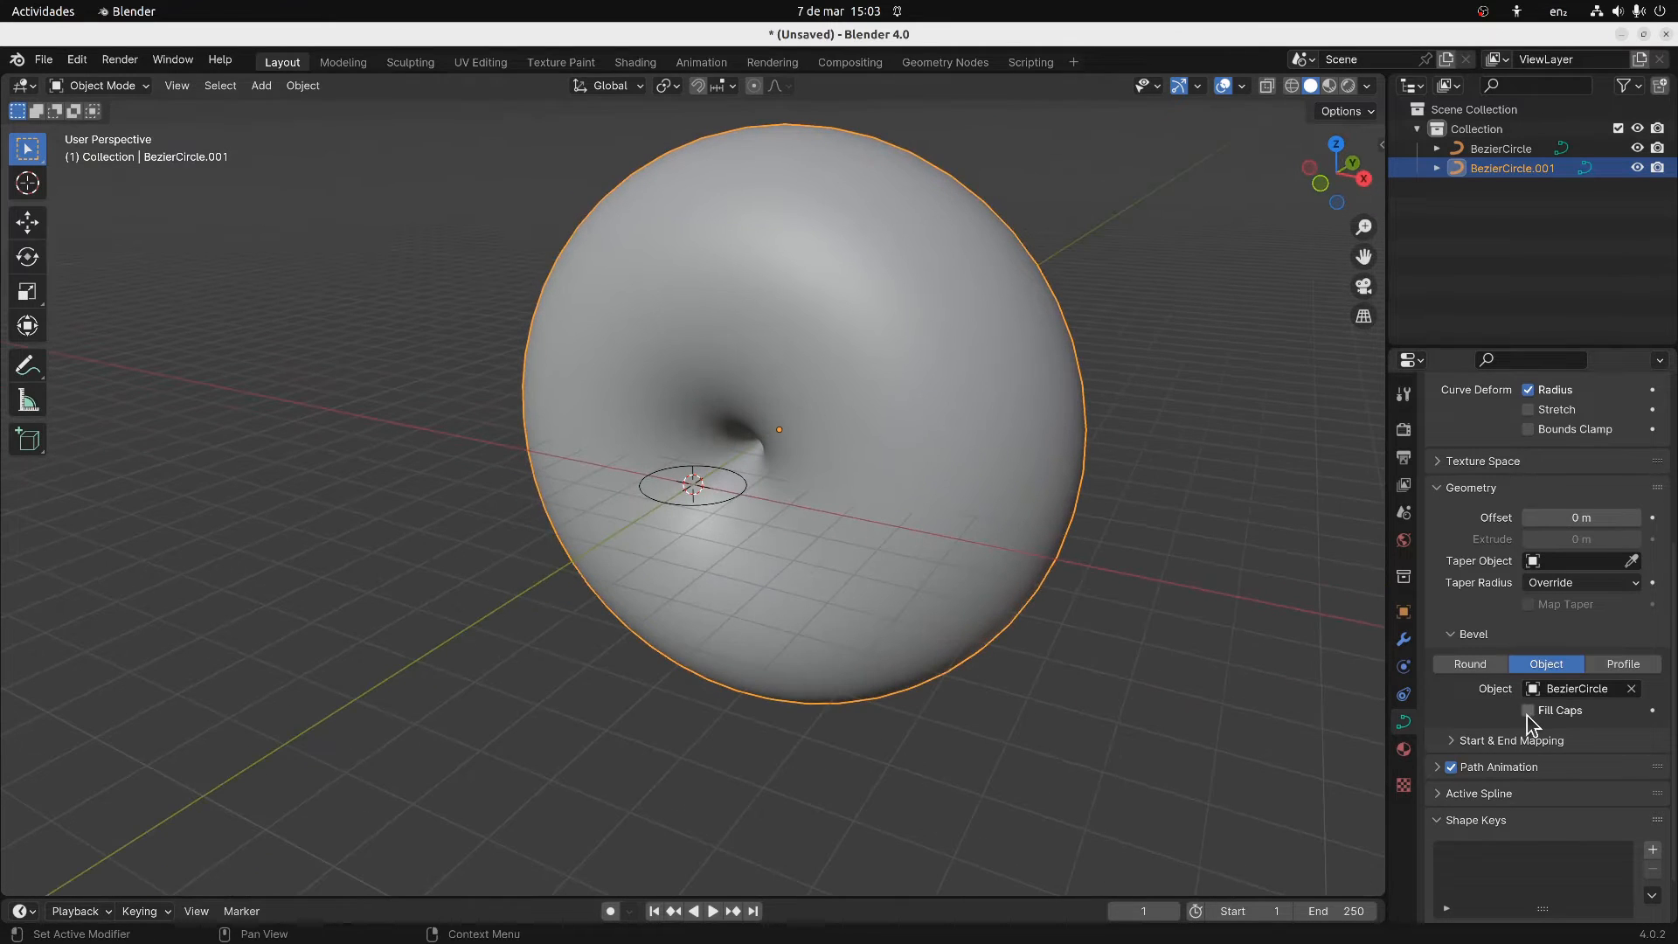
Scale down the small profile circle at the origin to thin the ring's tube and widen its hole
click(690, 504)
key(s)
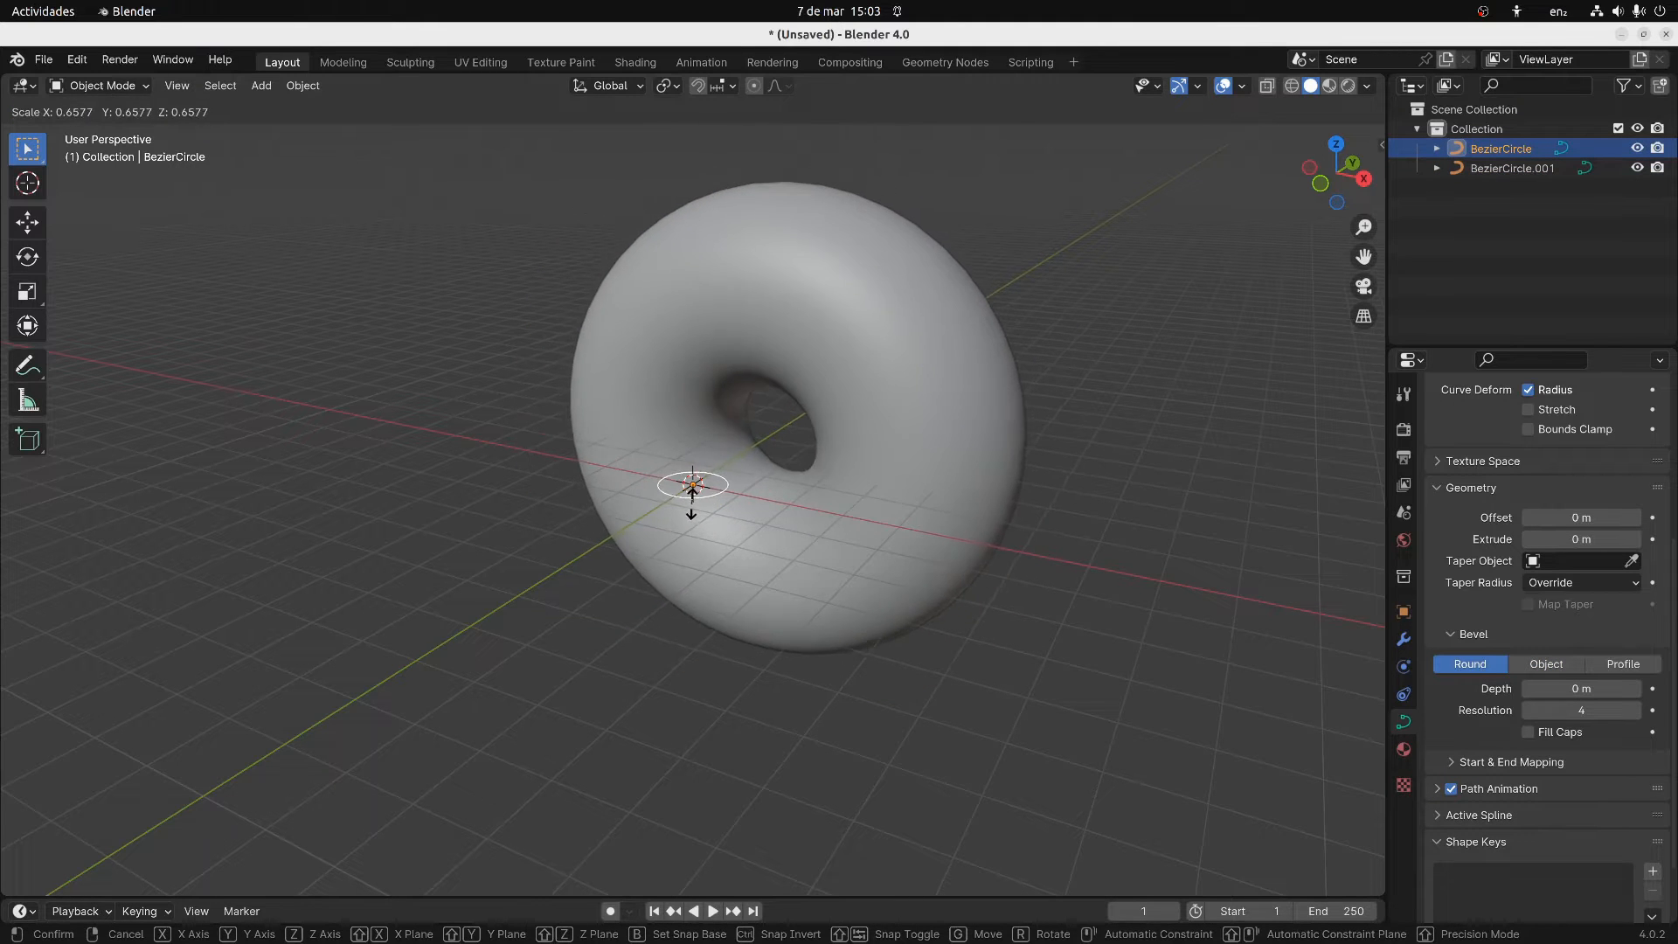
click(690, 486)
middle_drag(871, 369, 741, 475)
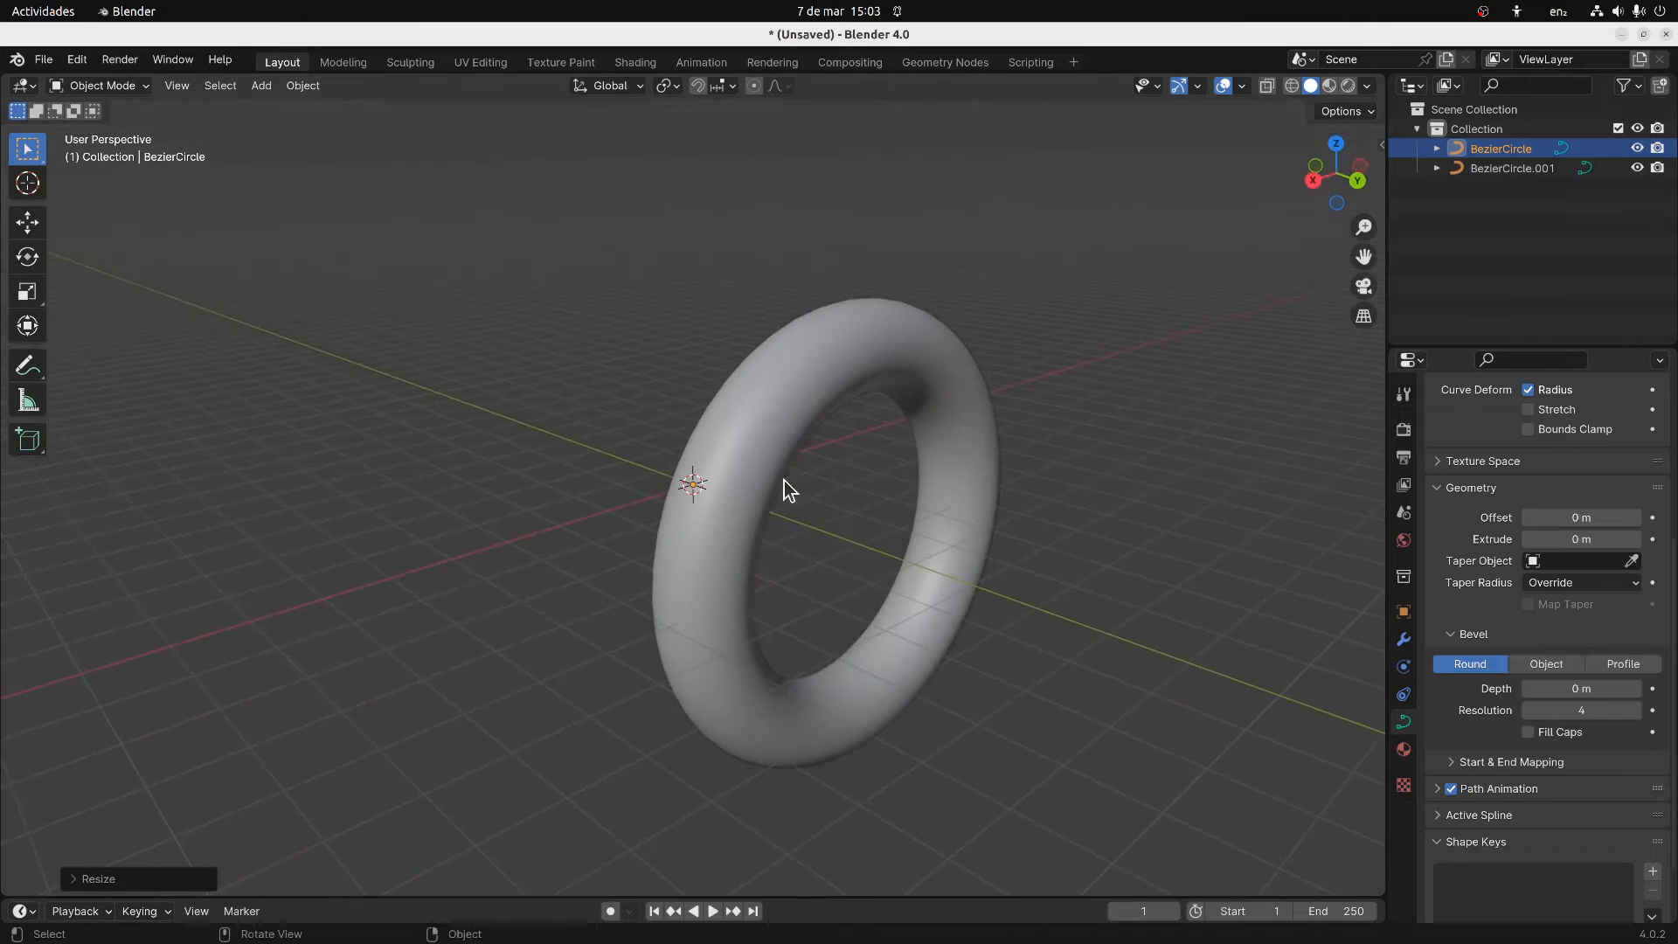
Set the small profile circle's preview resolution to 20
click(1444, 487)
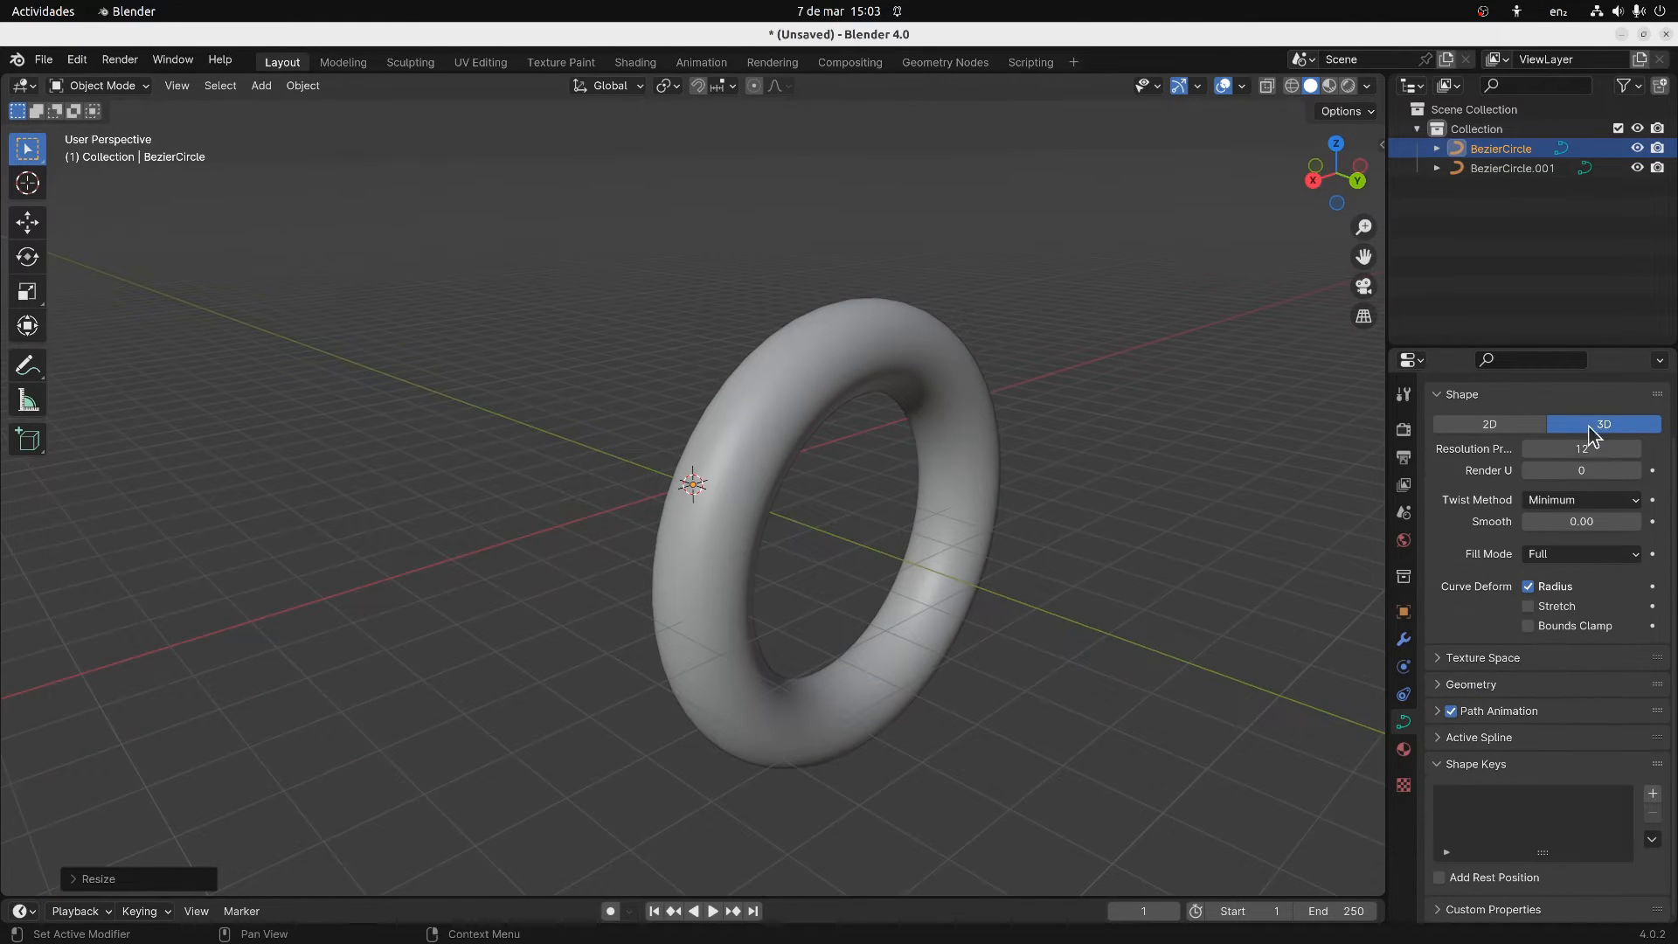
mouse_move(1552, 454)
mouse_down()
mouse_move(1481, 454)
mouse_move(1525, 454)
mouse_up()
mouse_move(829, 572)
middle_down()
mouse_move(1045, 561)
mouse_move(834, 549)
middle_up()
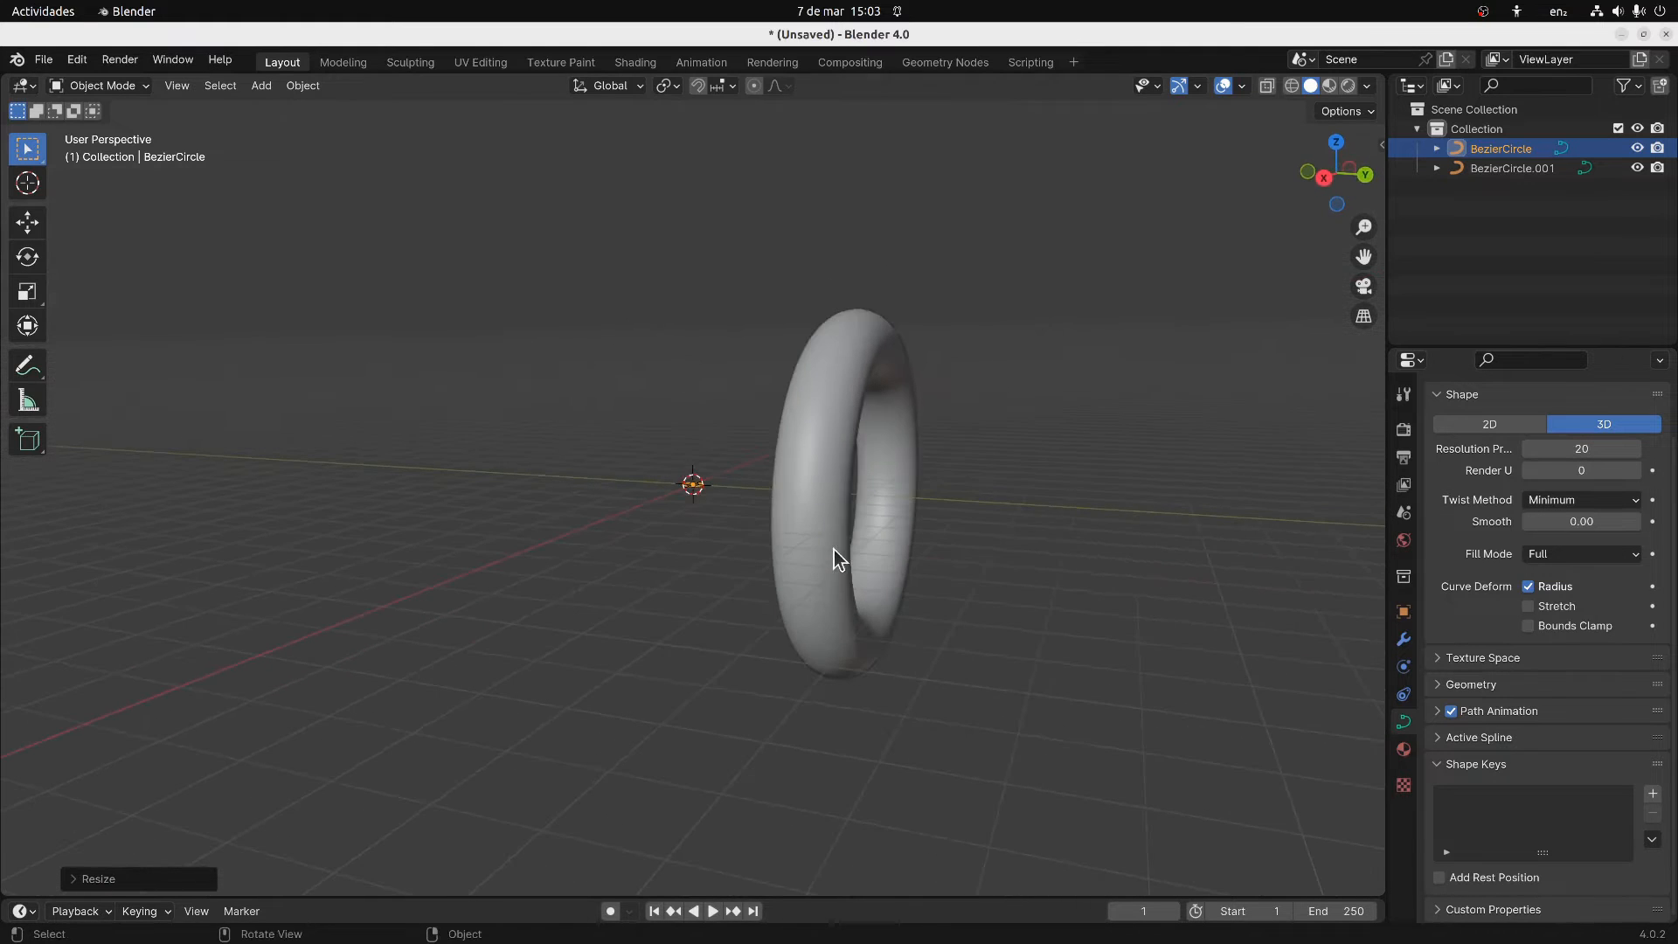
Convert the bevelled ring curve to a mesh and examine its geometry in Edit Mode
click(777, 530)
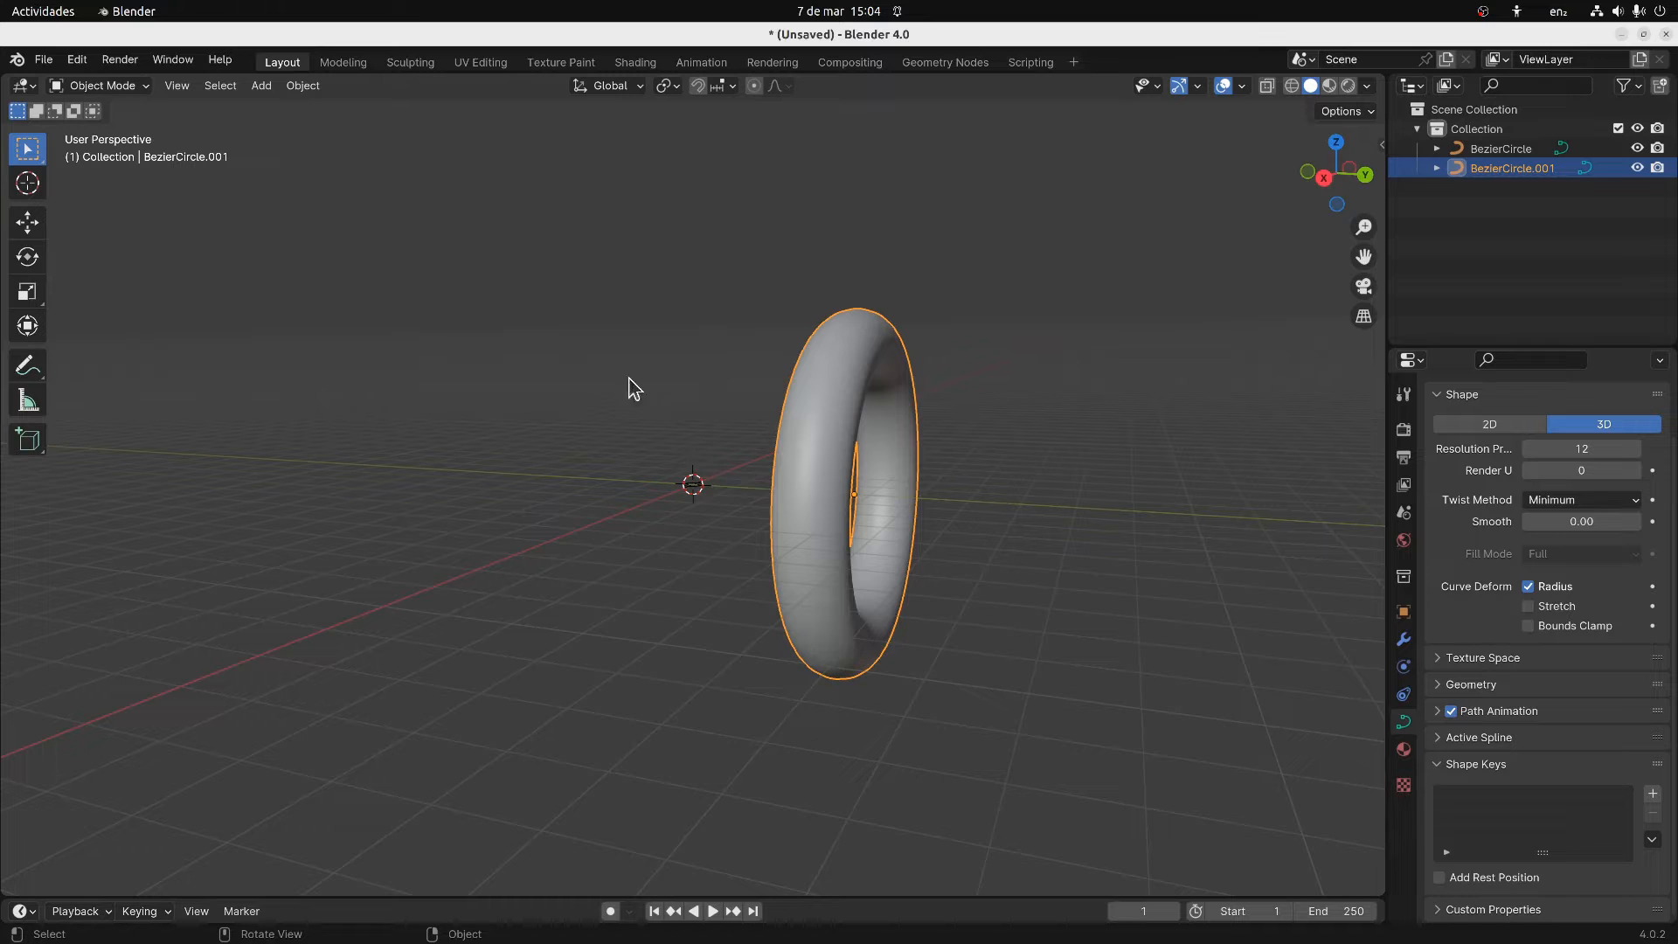
middle_drag(783, 413, 815, 432)
key(Tab)
key(Tab)
mouse_move(704, 452)
middle_down()
mouse_move(787, 450)
mouse_move(715, 430)
middle_up()
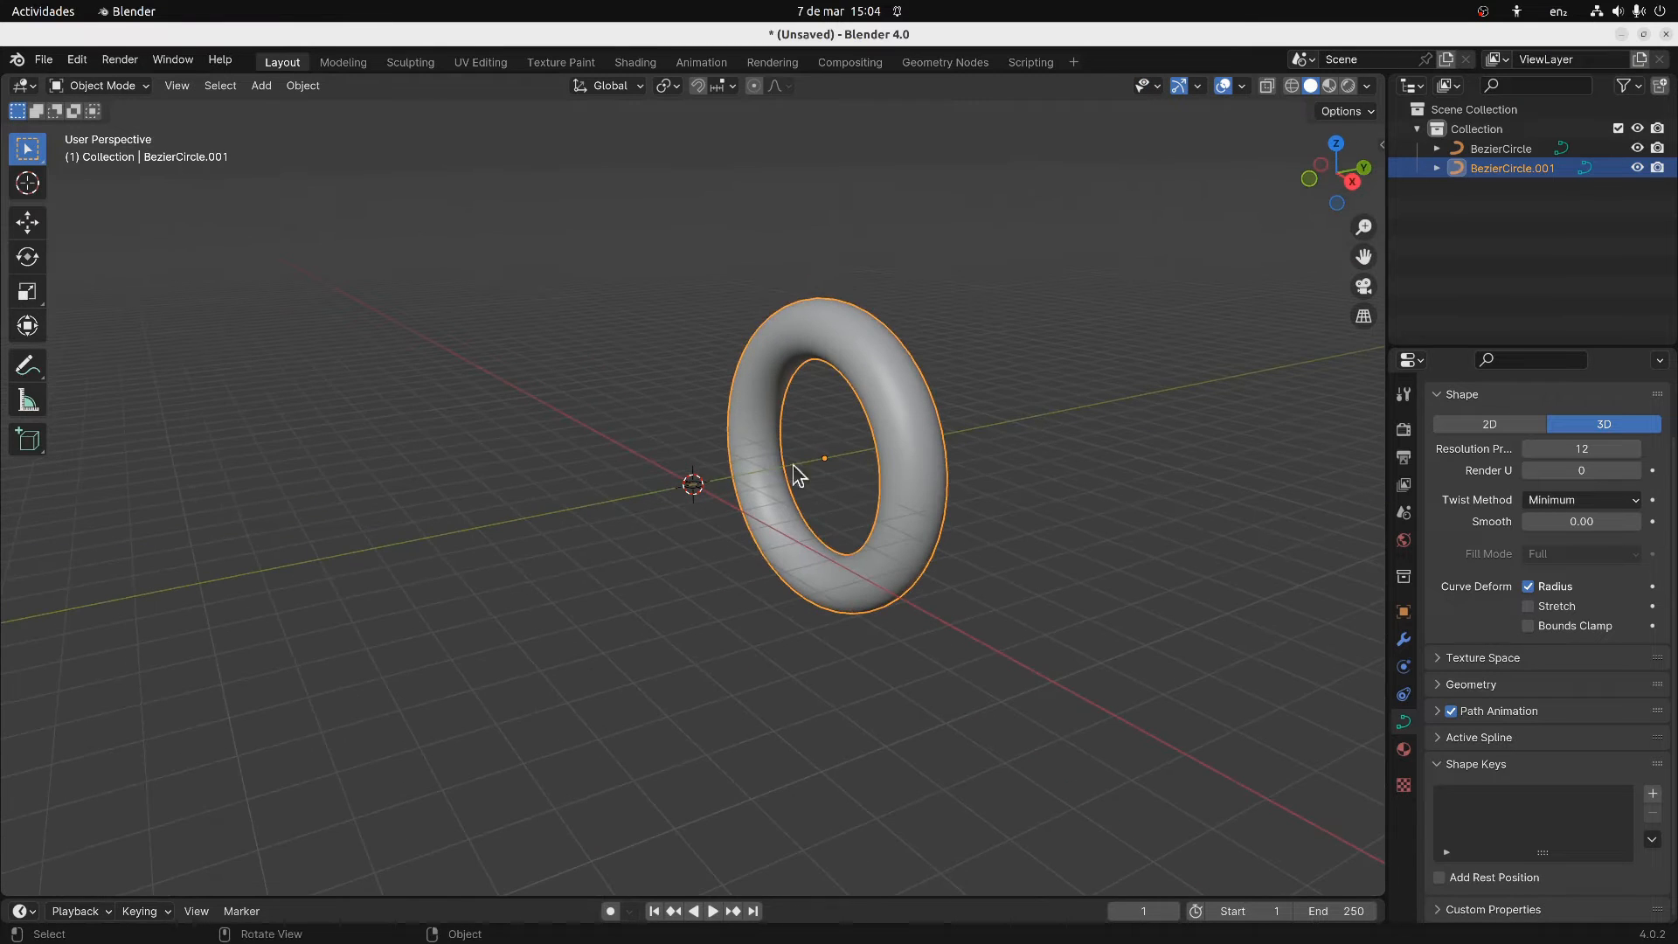
click(77, 59)
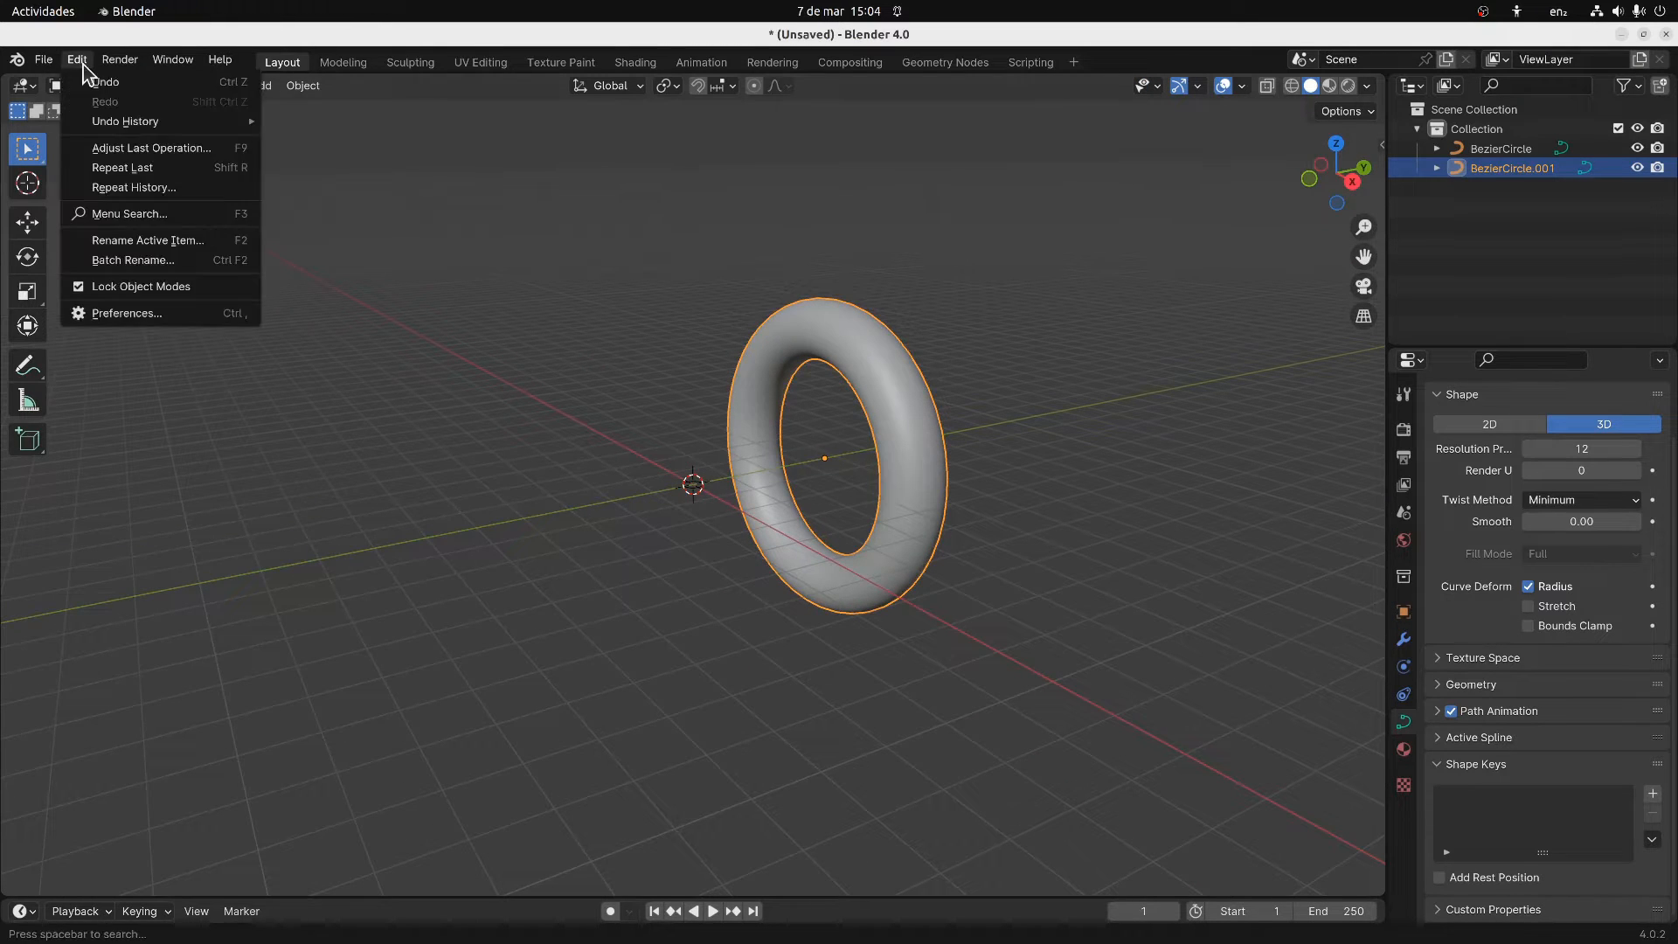
click(136, 214)
text(convert)
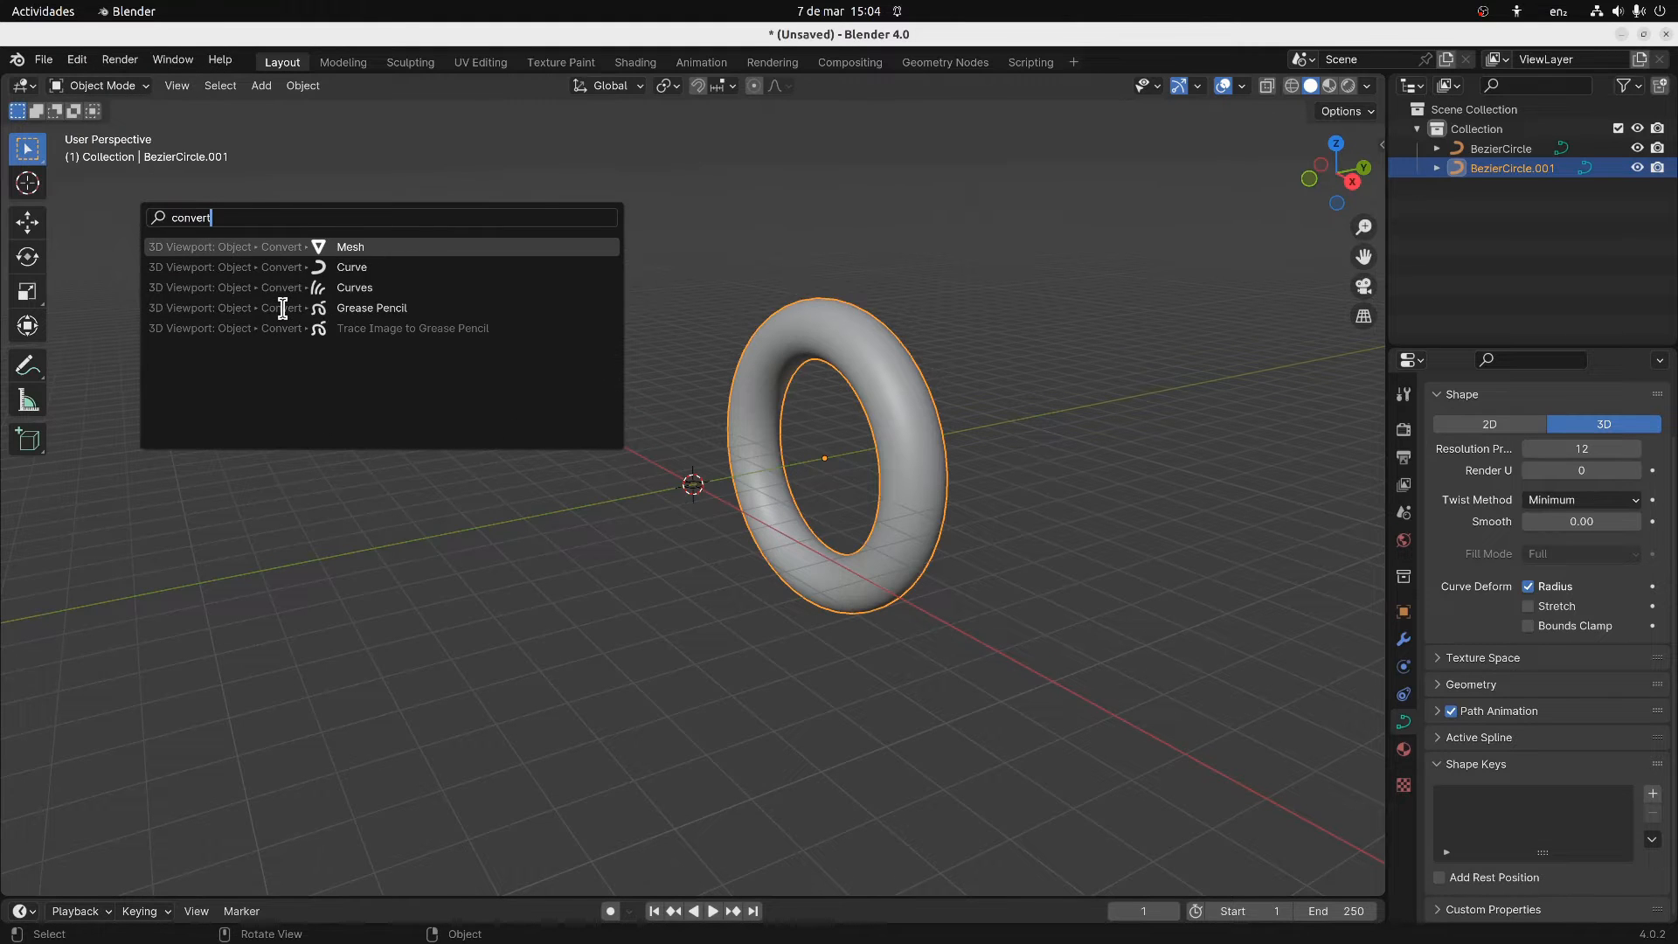
click(341, 248)
mouse_move(995, 437)
middle_down()
mouse_move(805, 444)
mouse_move(712, 370)
mouse_move(801, 427)
mouse_move(974, 469)
mouse_move(1004, 453)
middle_up()
key(Tab)
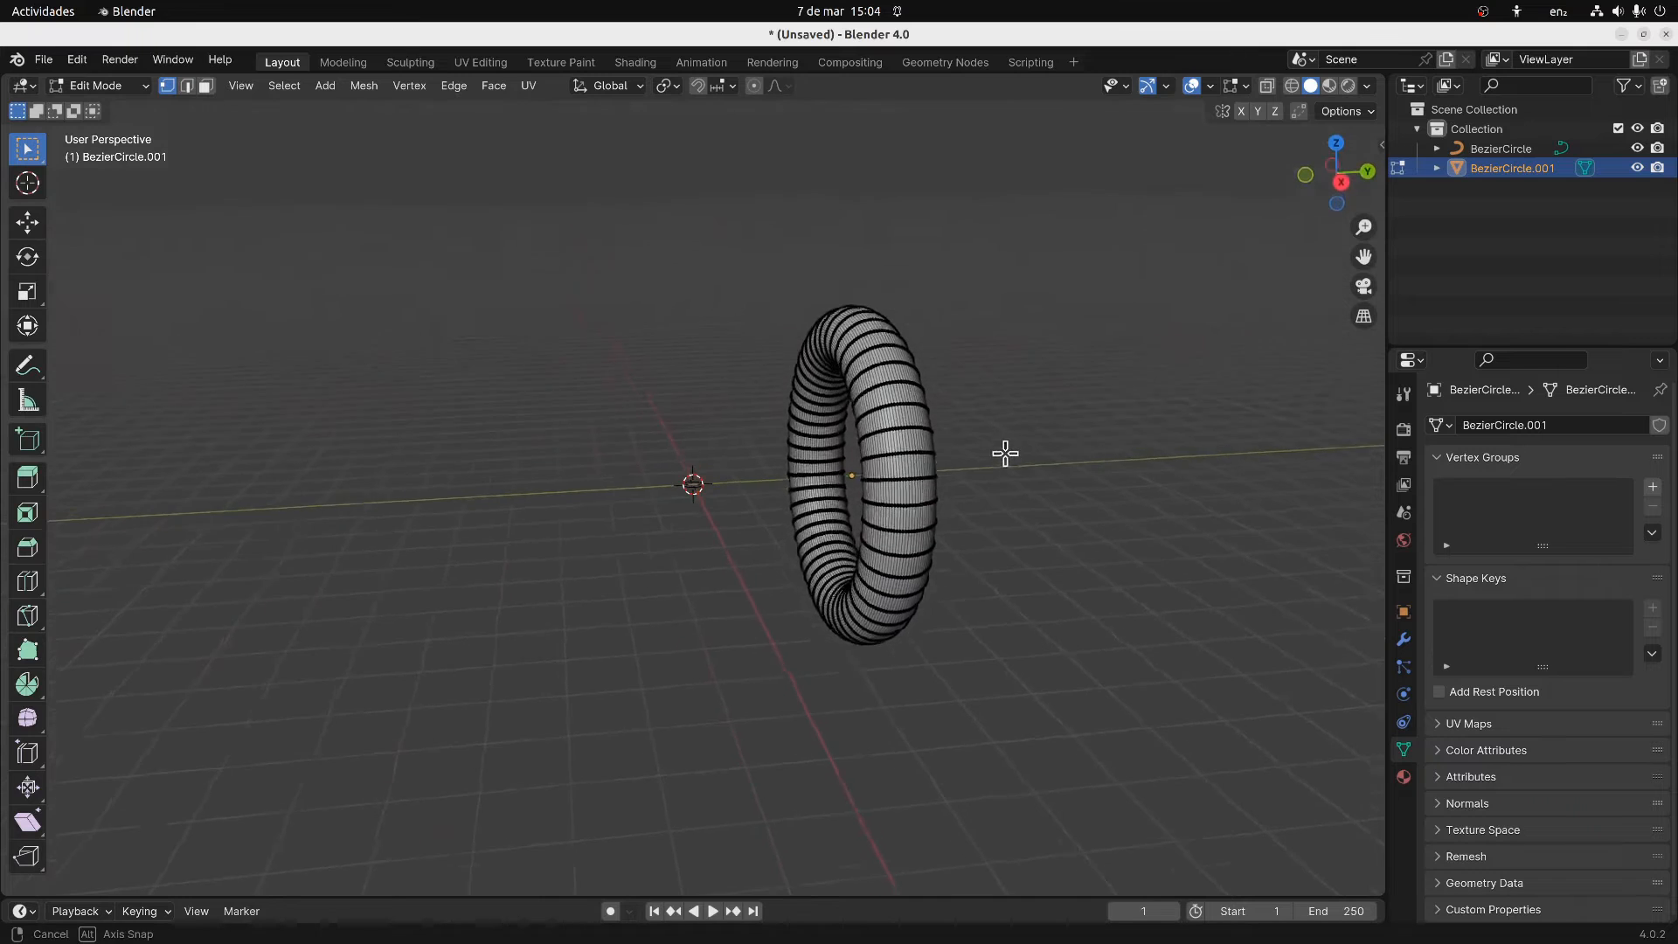
key(Tab)
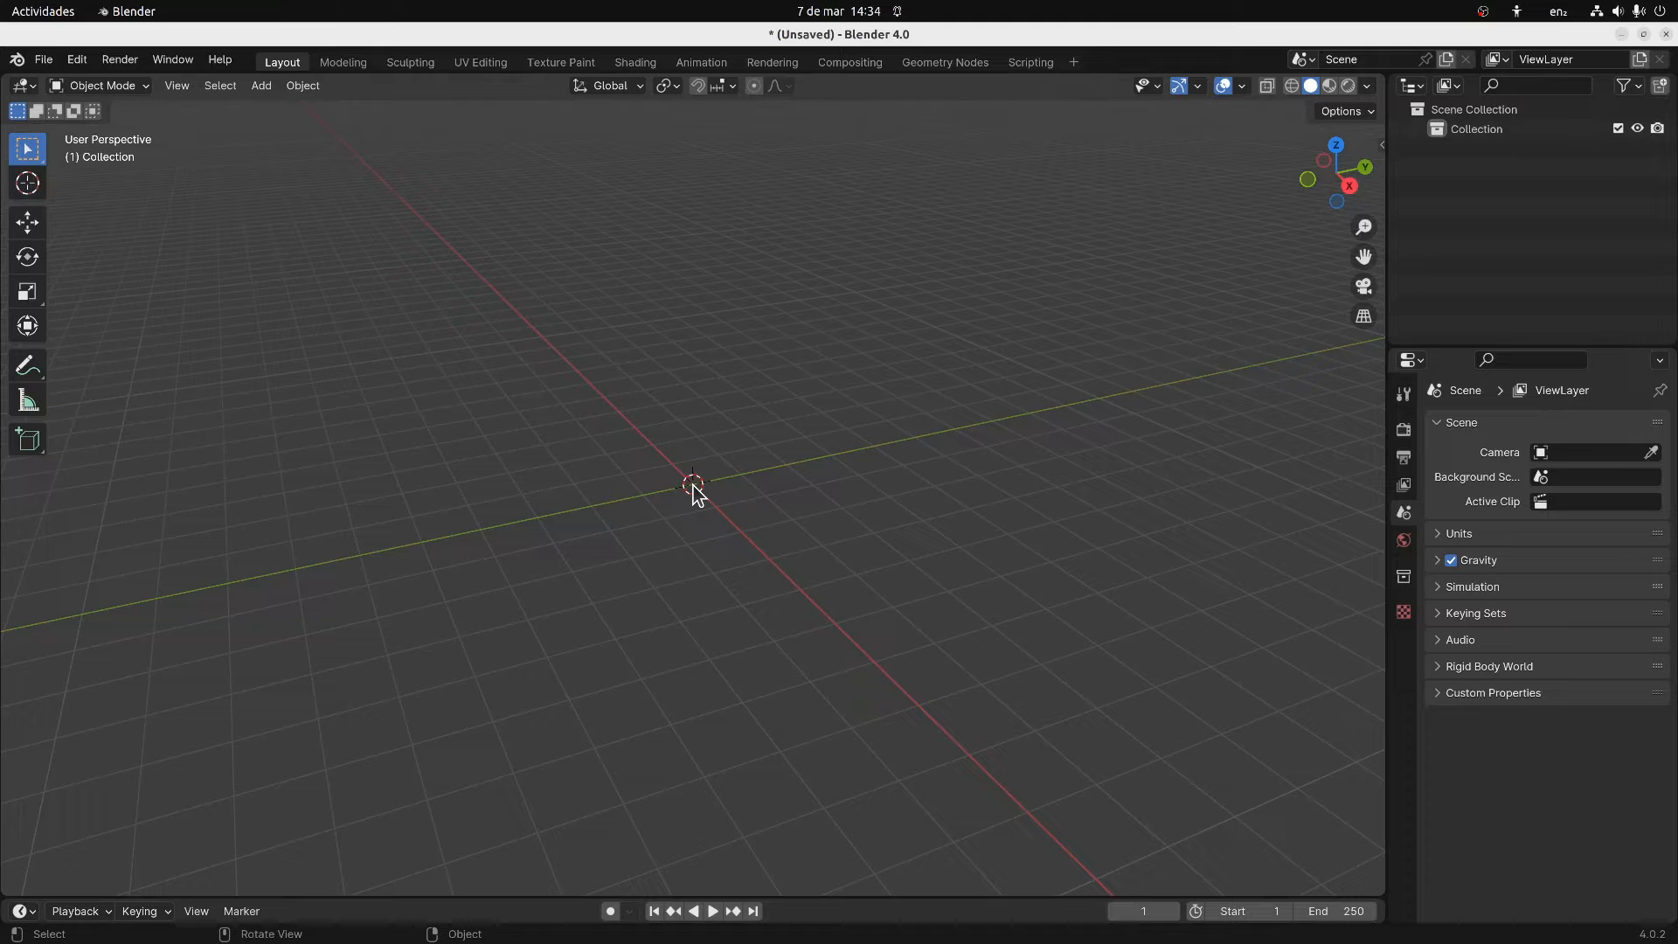
Add a Bezier curve at the origin of the empty scene and rotate it 90° about the X axis
click(261, 84)
mouse_move(293, 128)
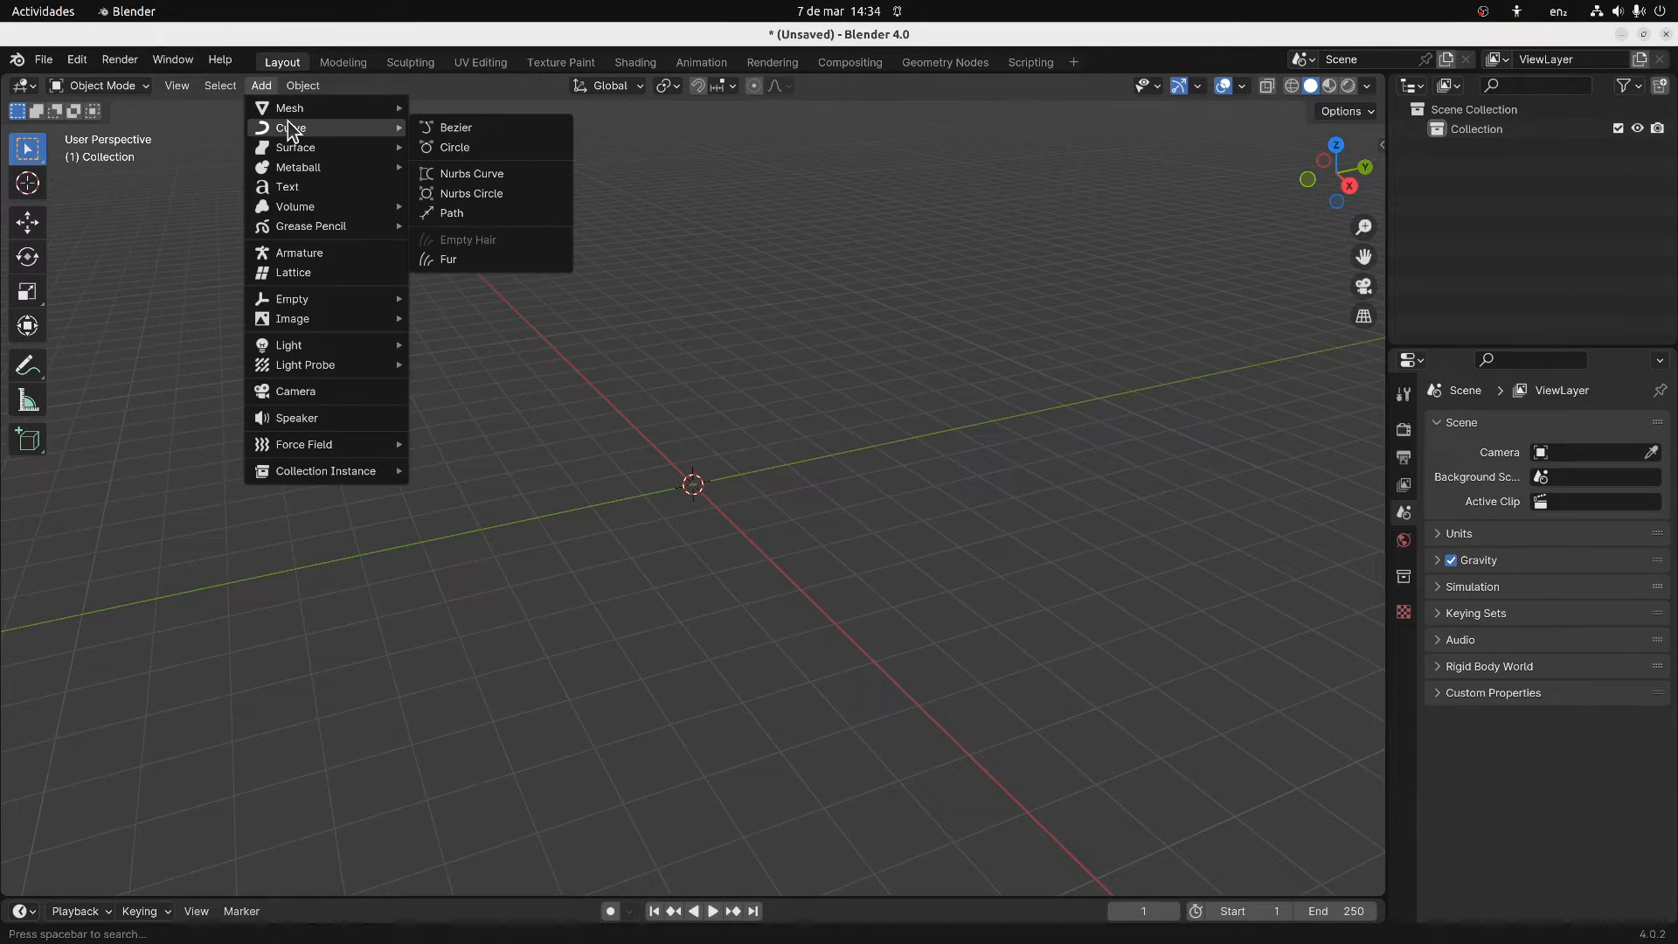
click(426, 128)
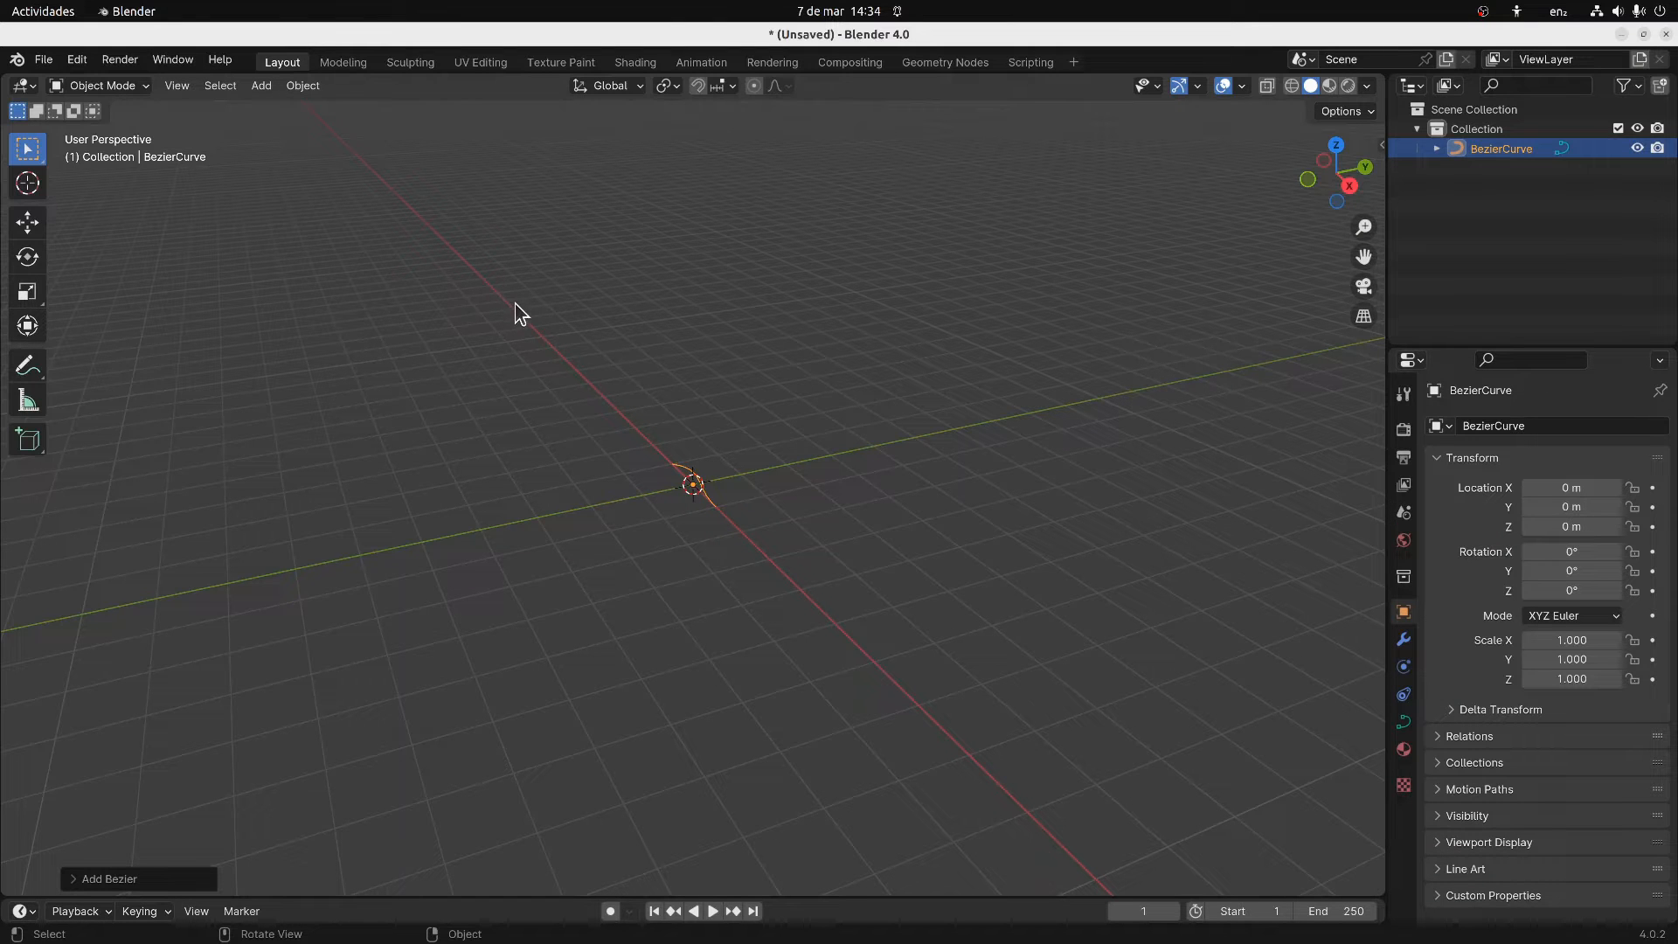
click(1308, 179)
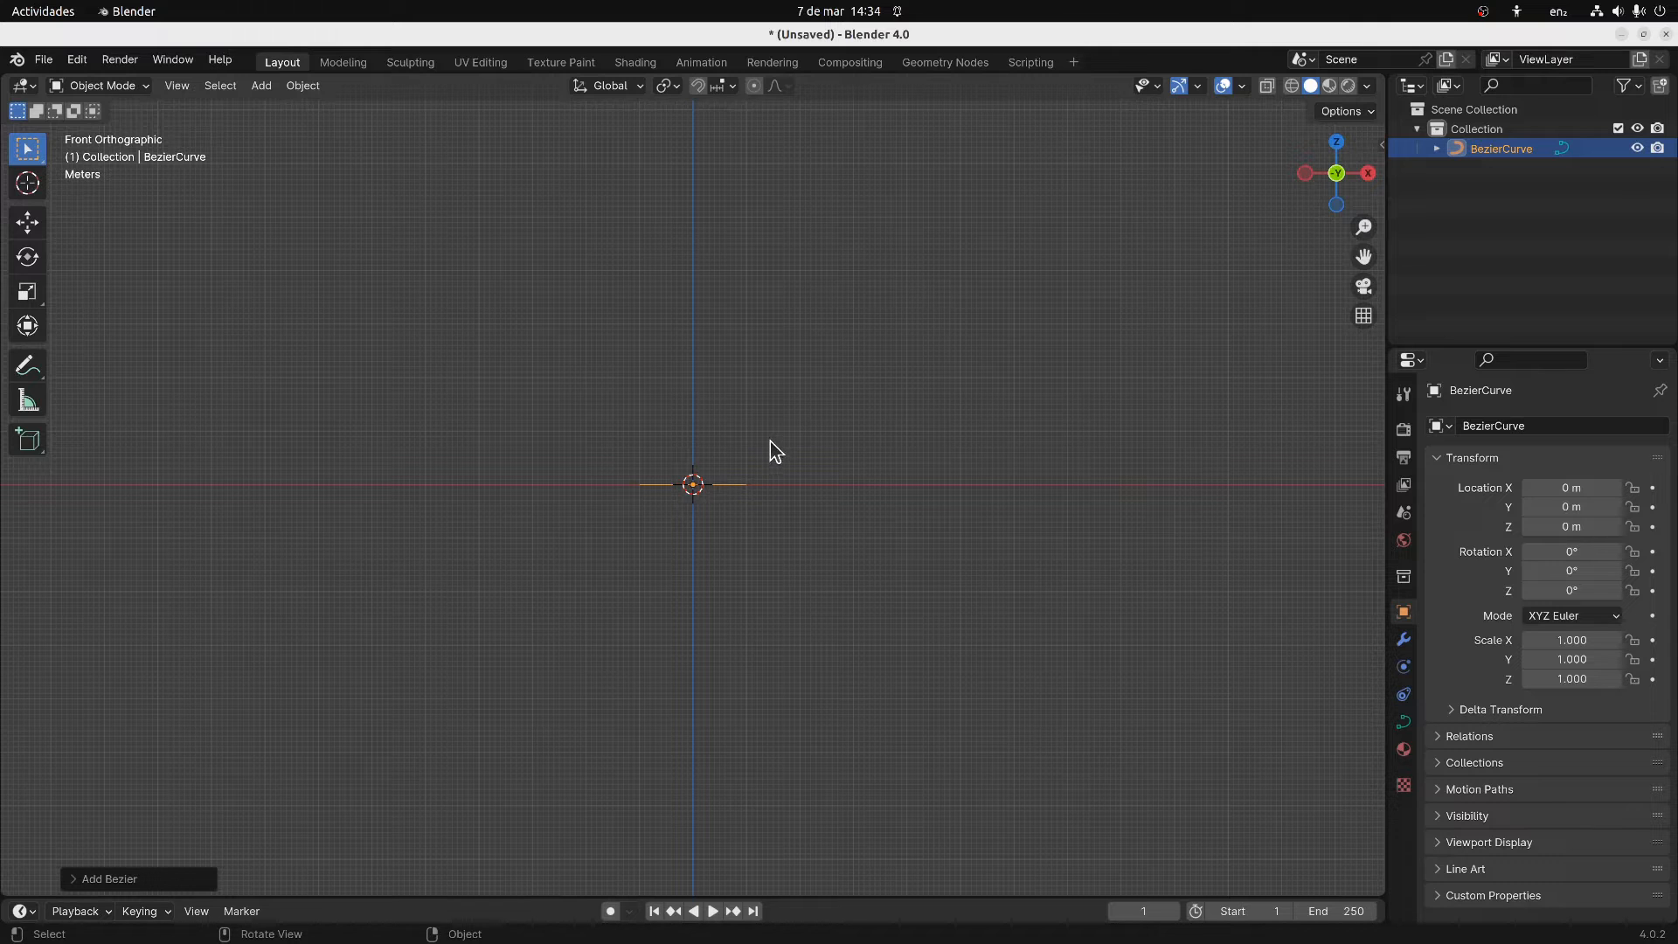
middle_drag(821, 441, 644, 526)
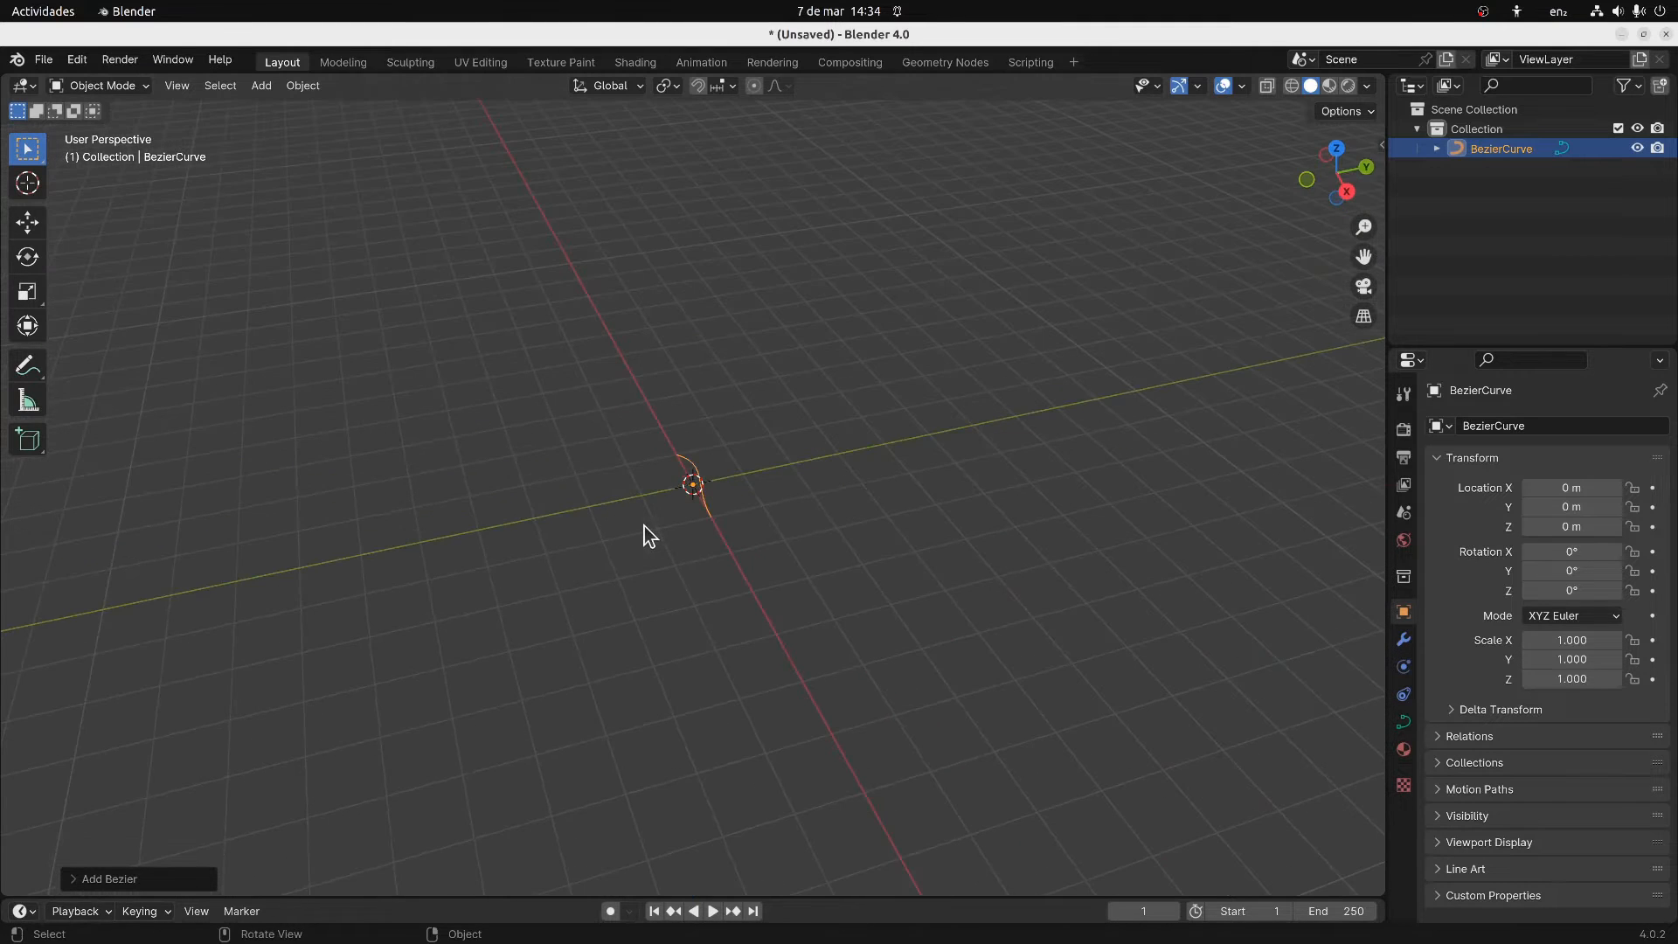
key(r)
text(x90)
key(Return)
In the front view, move the curve's +X end point up and back until it sits above and slightly beyond the other end point
click(1305, 182)
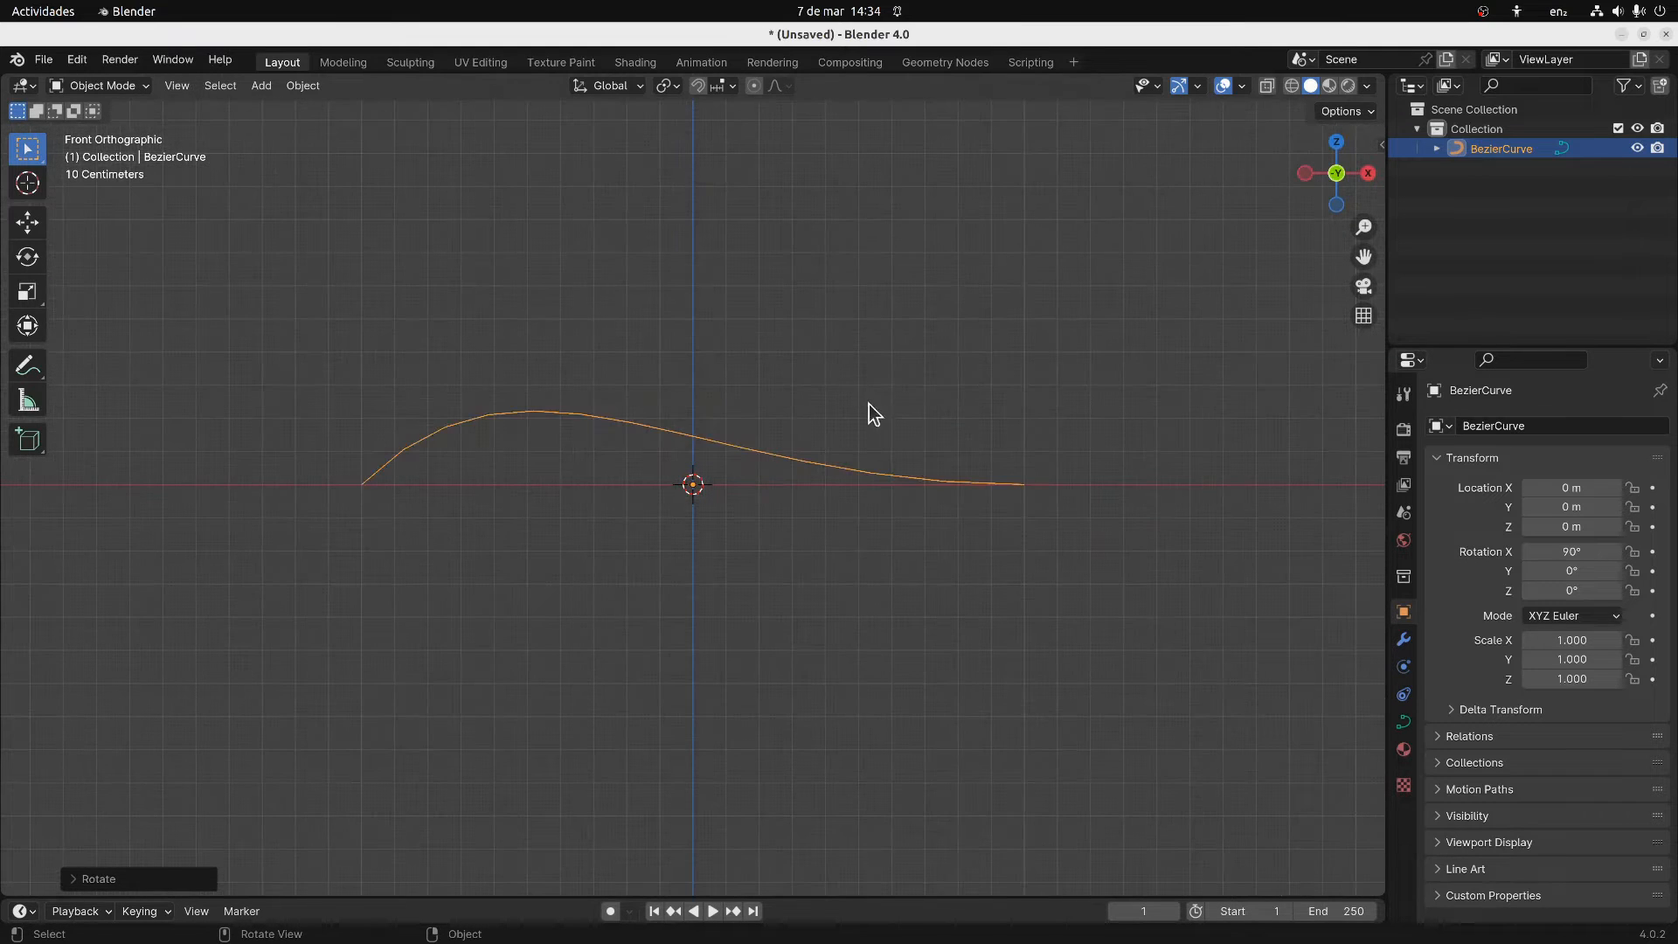
key(Tab)
click(1029, 485)
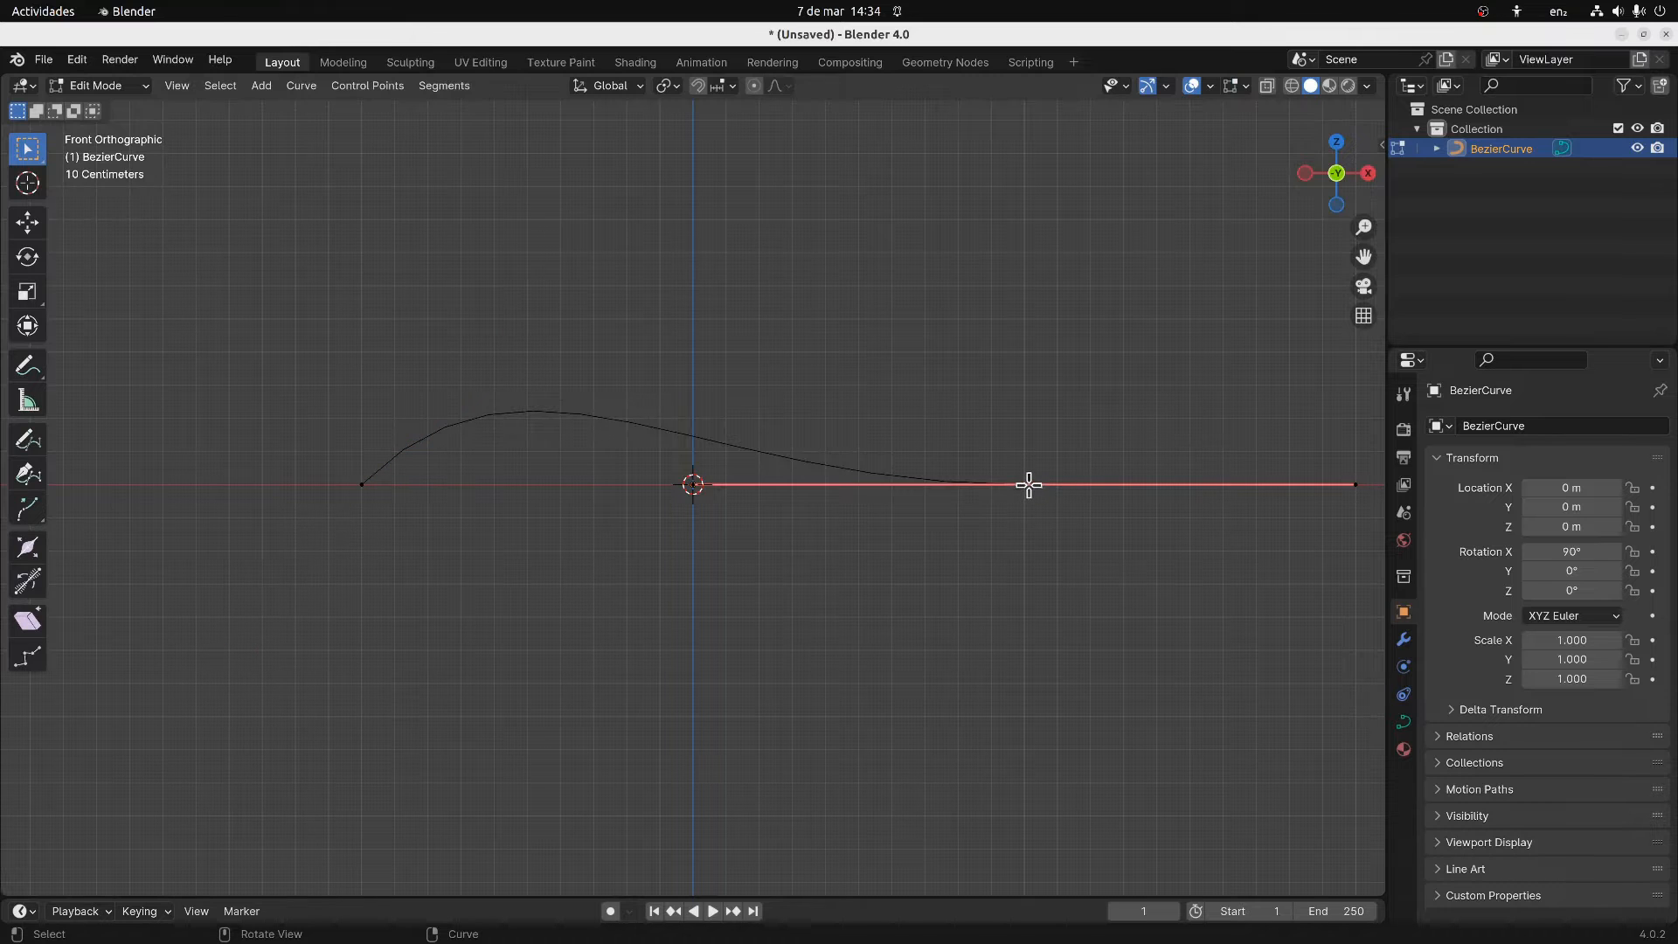
key(g)
click(611, 215)
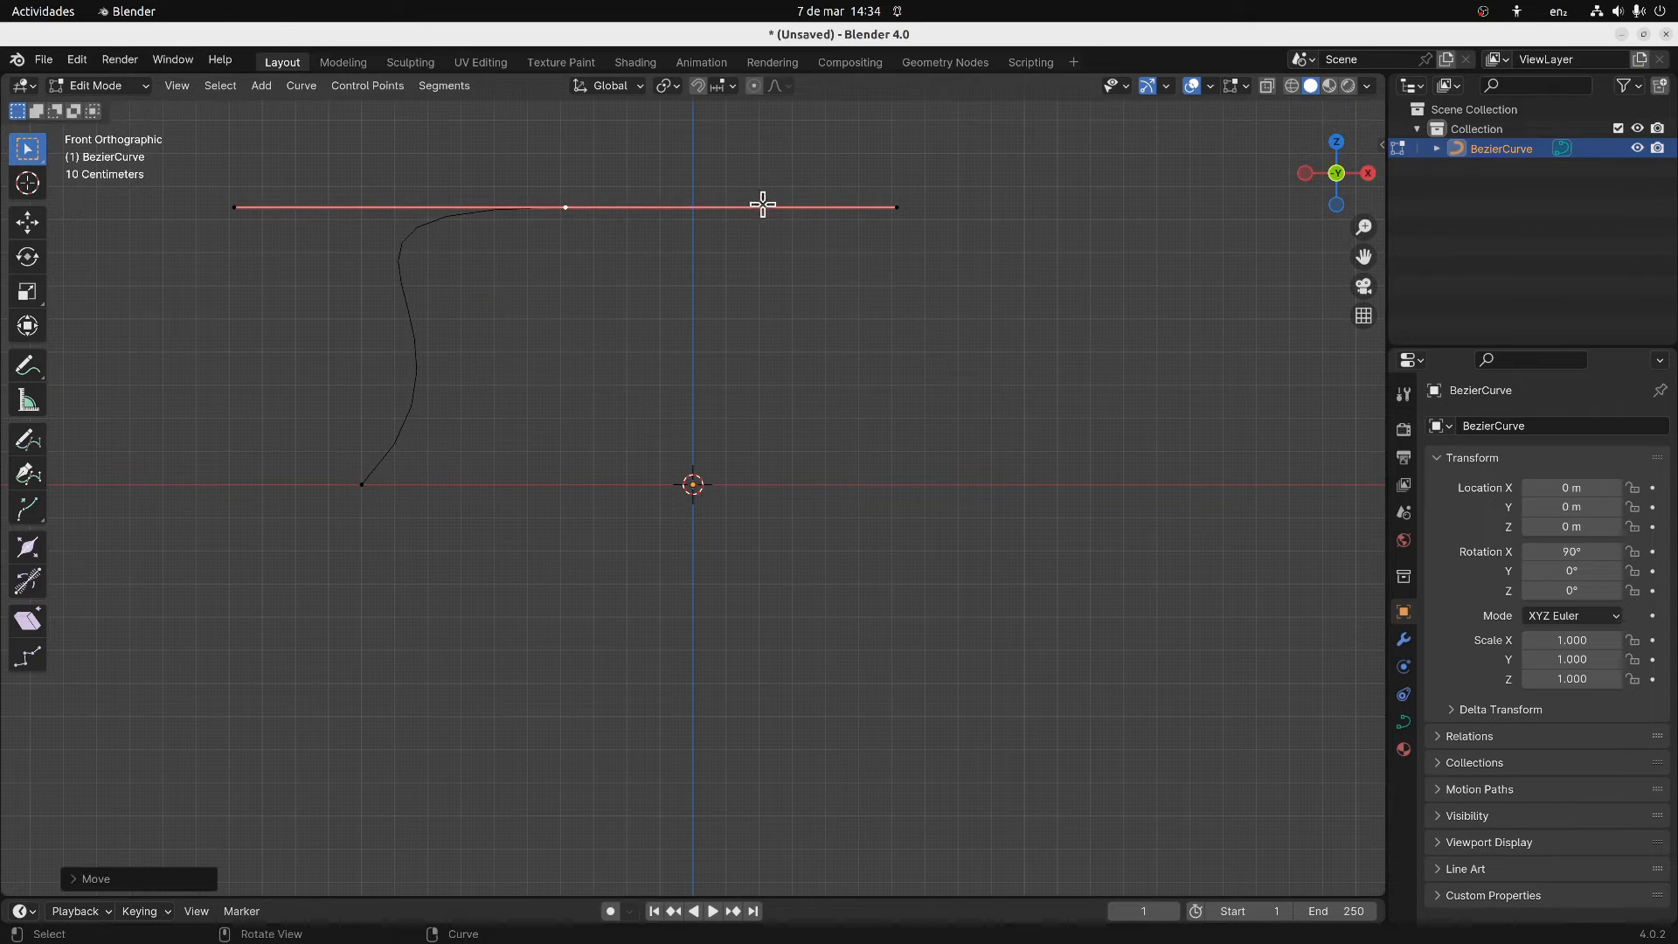
Scale the upper control point's two handles down until they almost meet the point
click(895, 207)
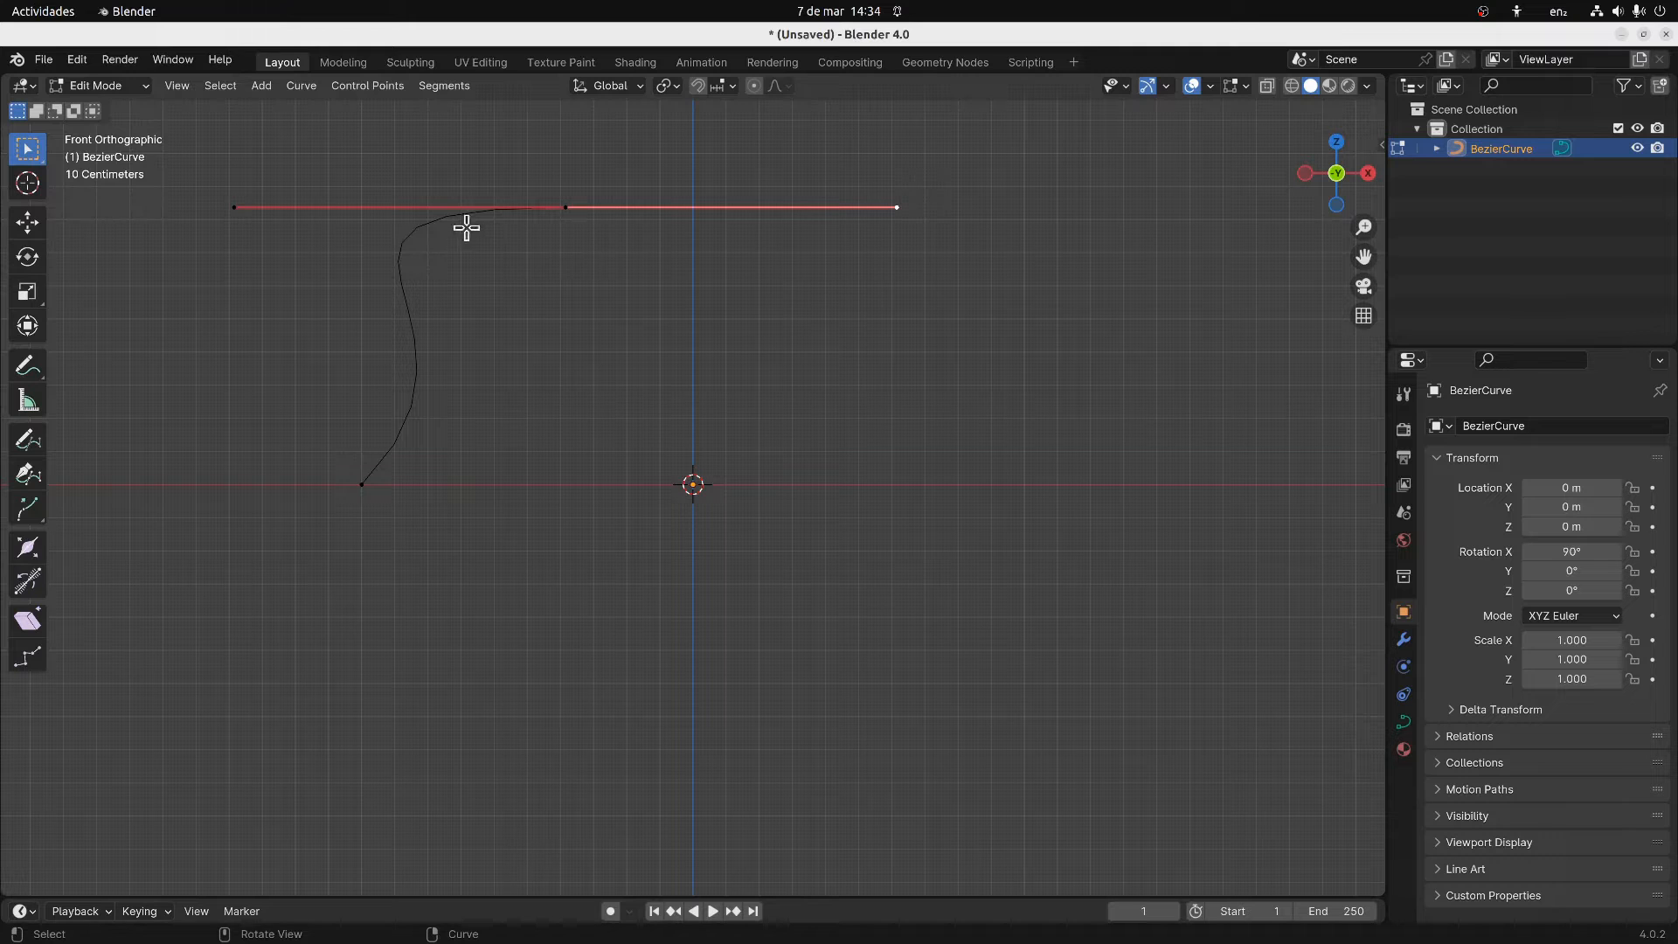
shift+click(233, 208)
key(s)
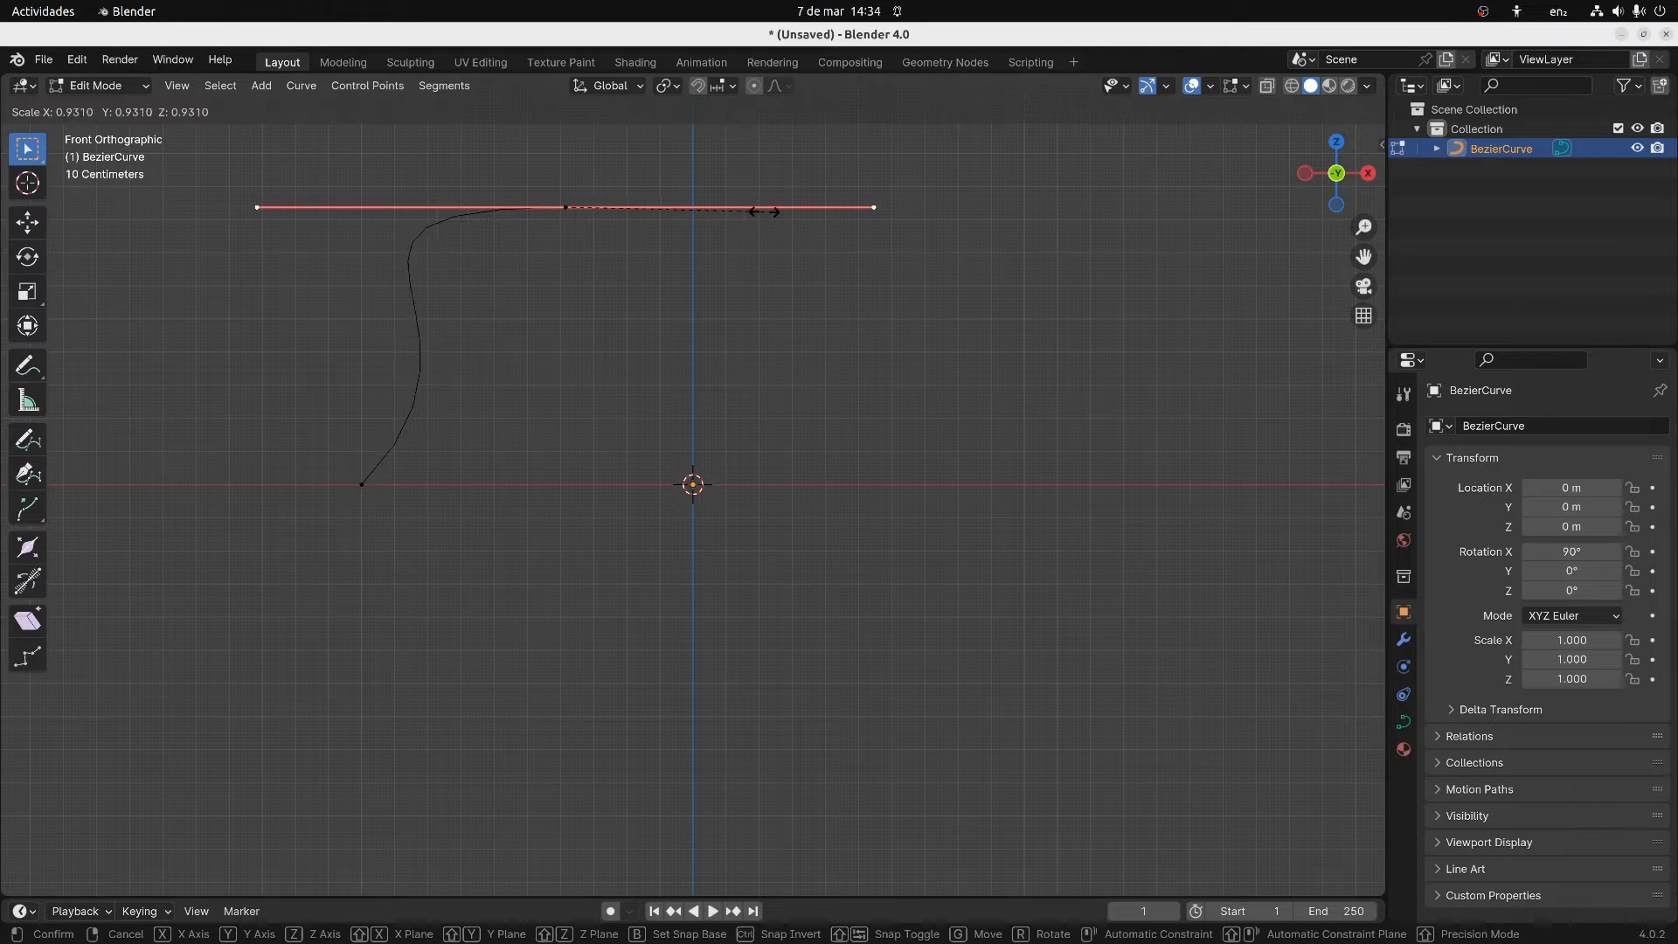
click(590, 210)
Rotate the lower control point until its handles lie flat along the X axis and the curve bulges outward before rising
click(364, 485)
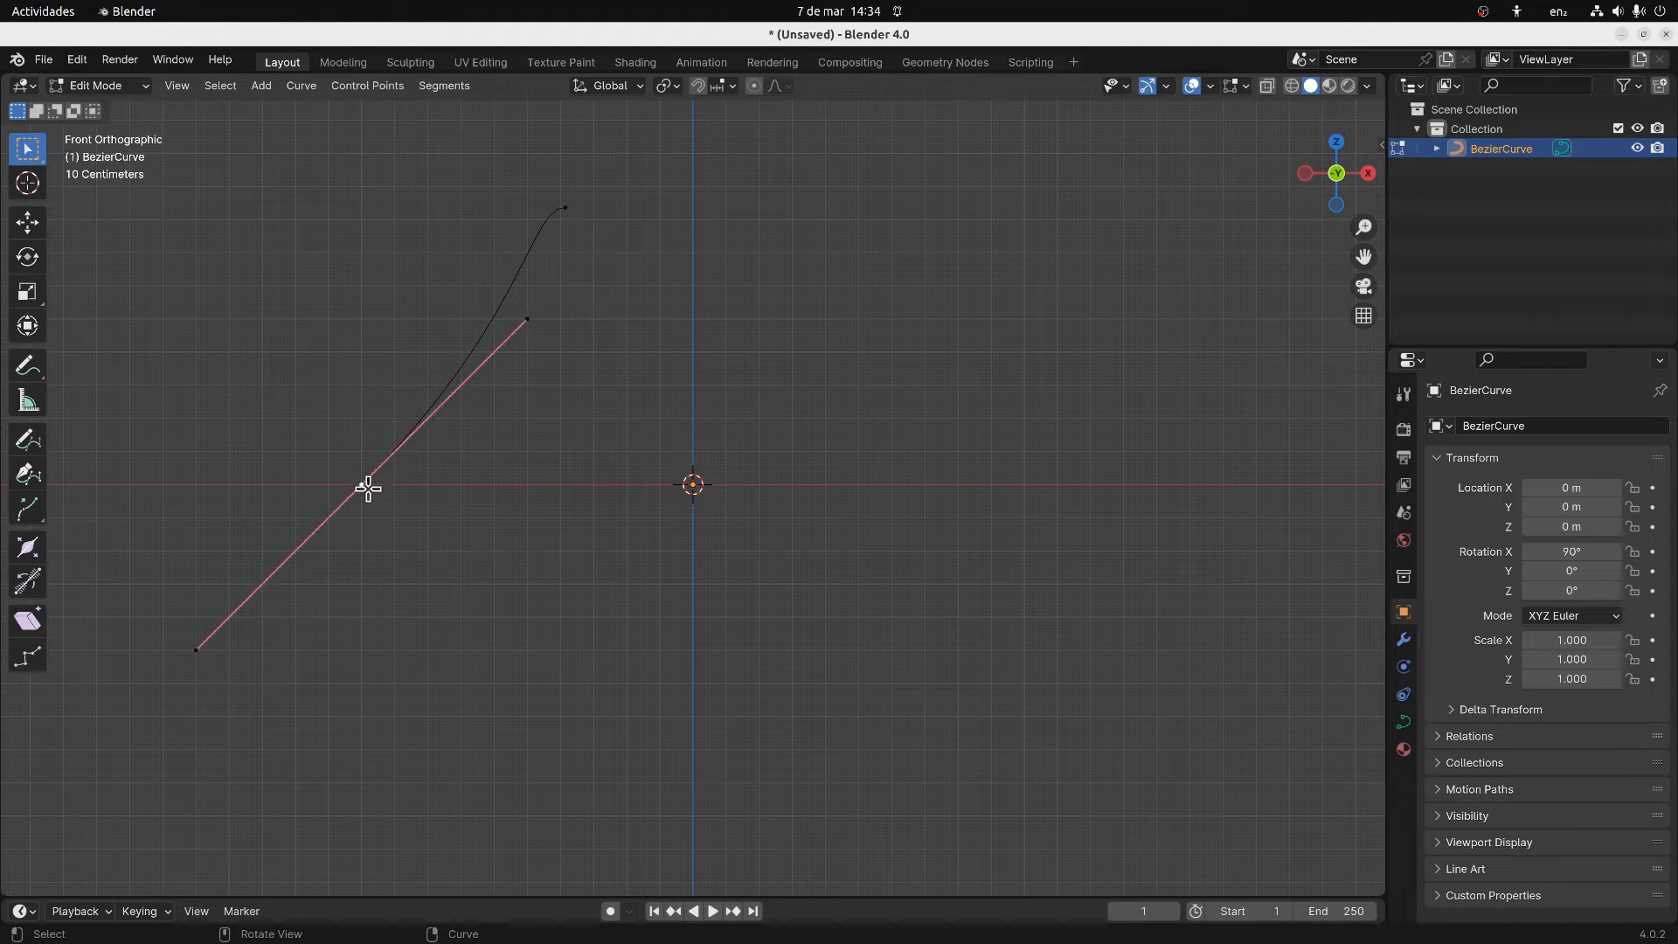
key(r)
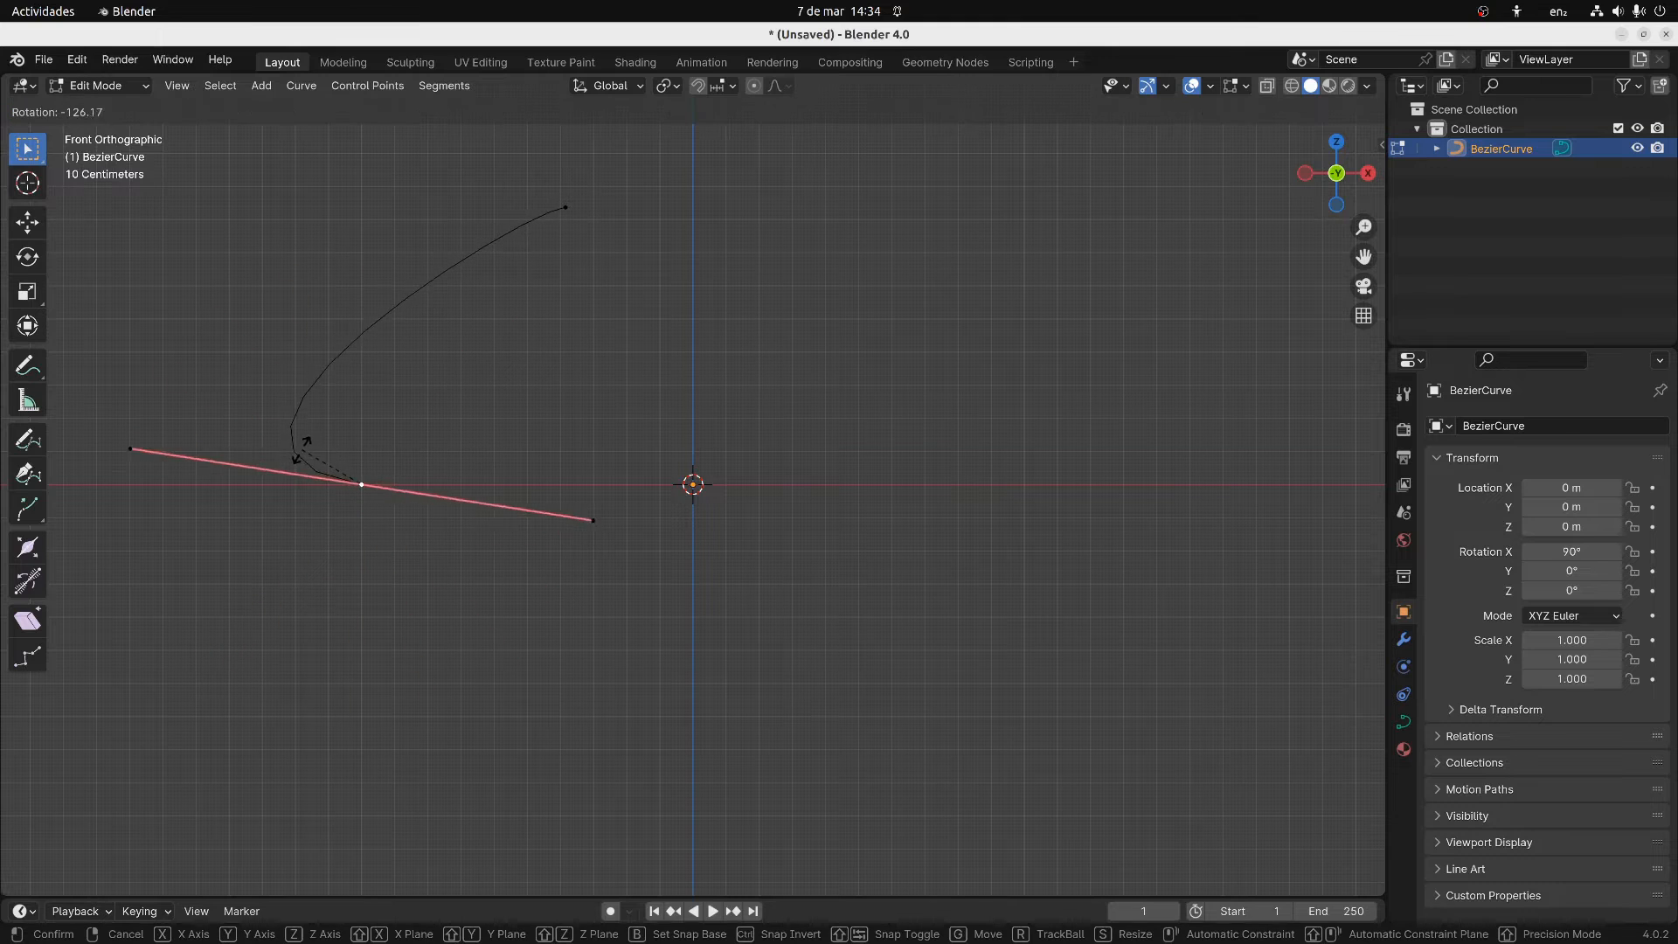
click(323, 462)
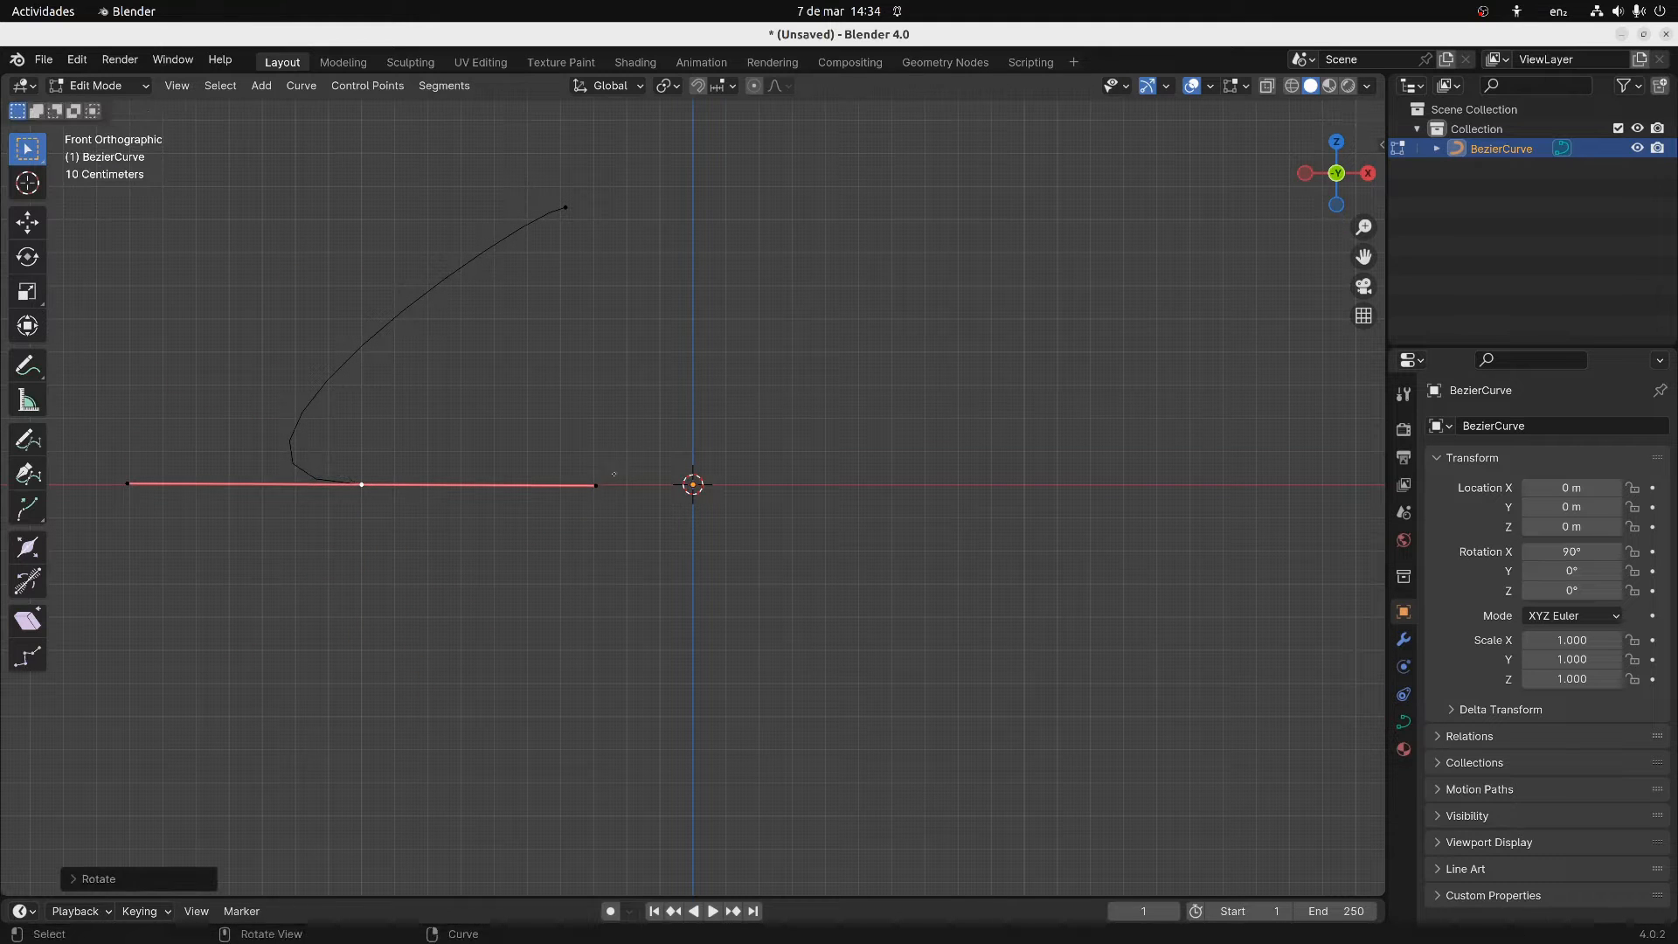
Extrude the lower control point about 1 m along the X axis to the origin and shrink the new point's handles
key(g)
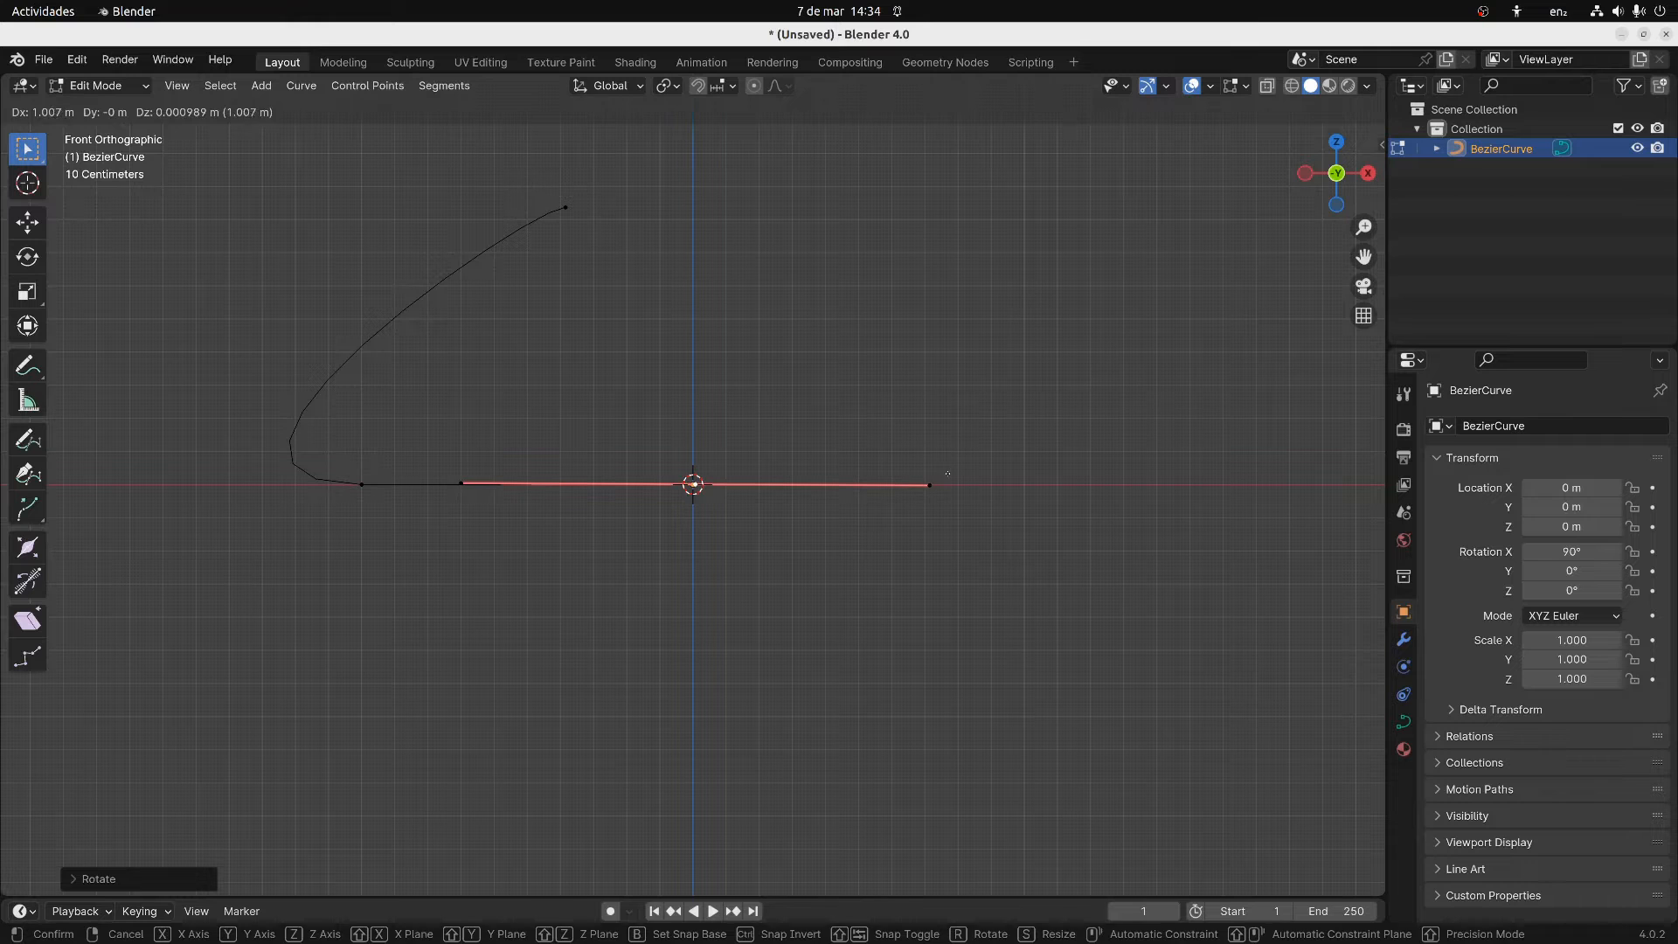
click(949, 473)
key(s)
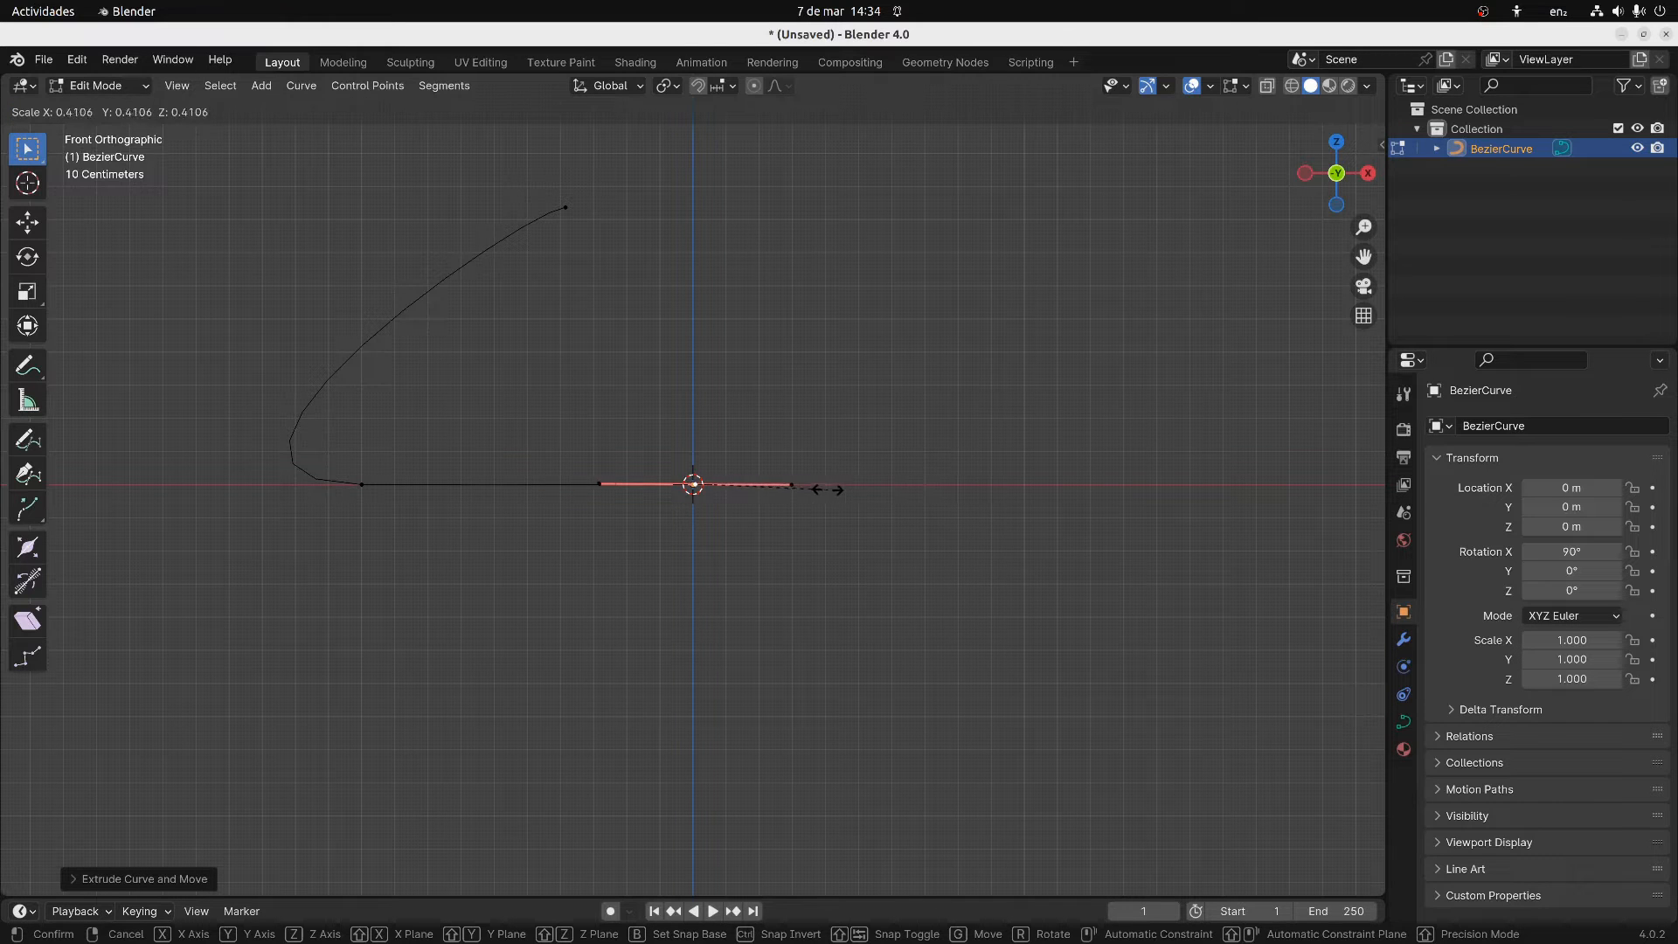
click(733, 491)
middle_drag(690, 309, 664, 438)
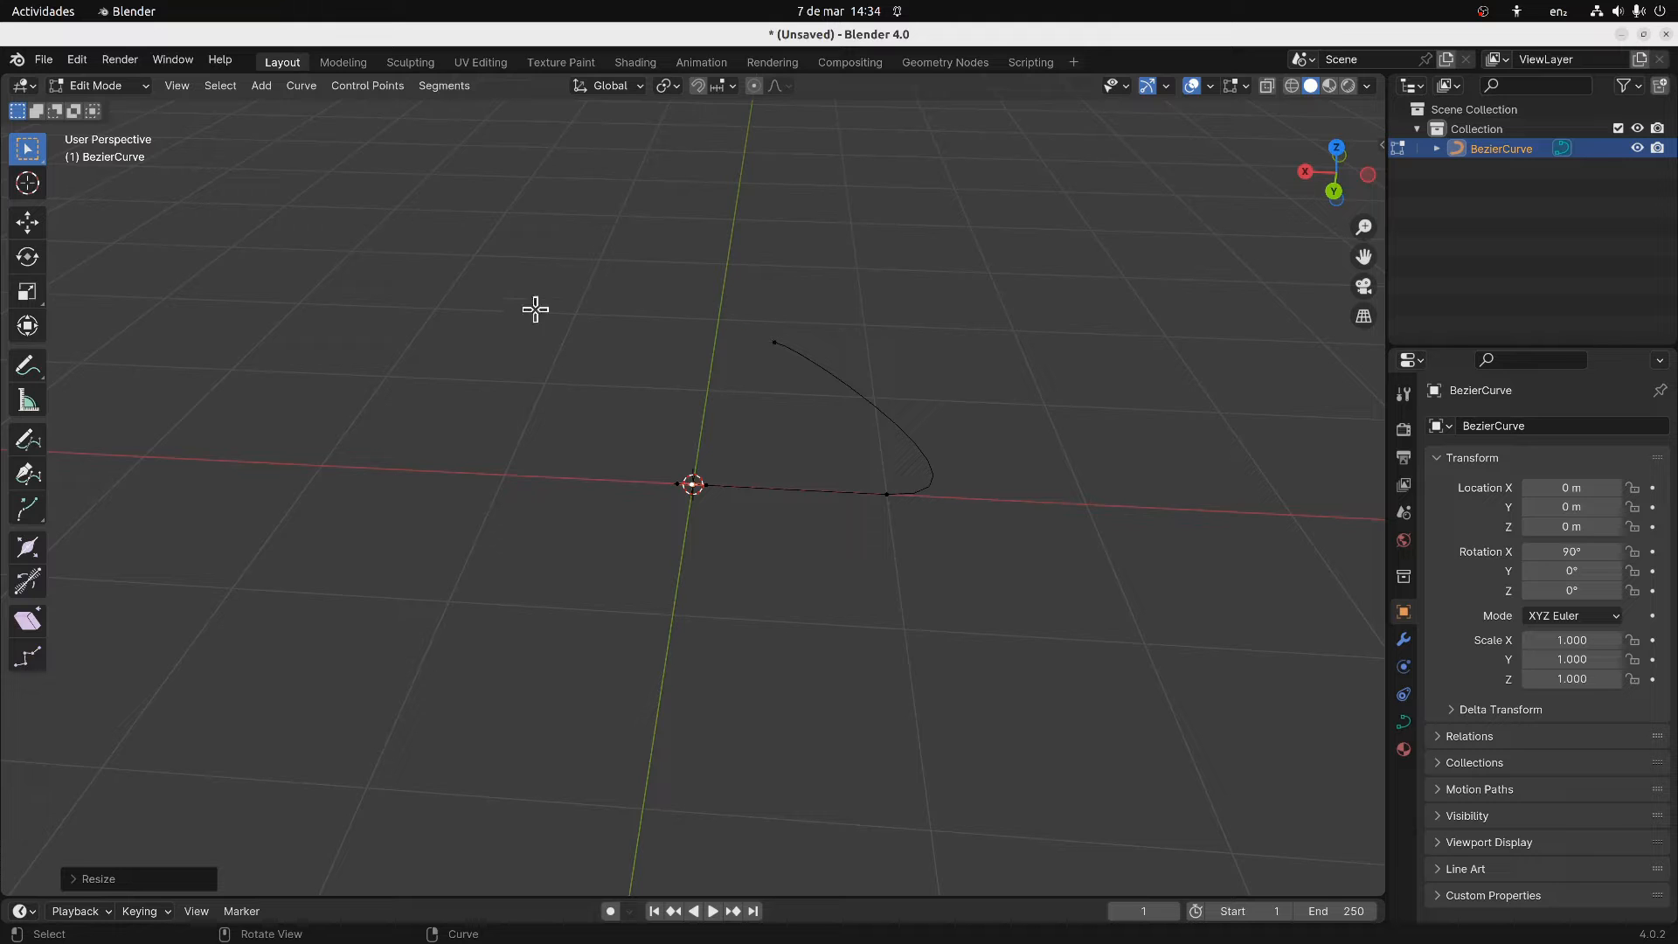
key(Tab)
middle_drag(662, 338, 648, 298)
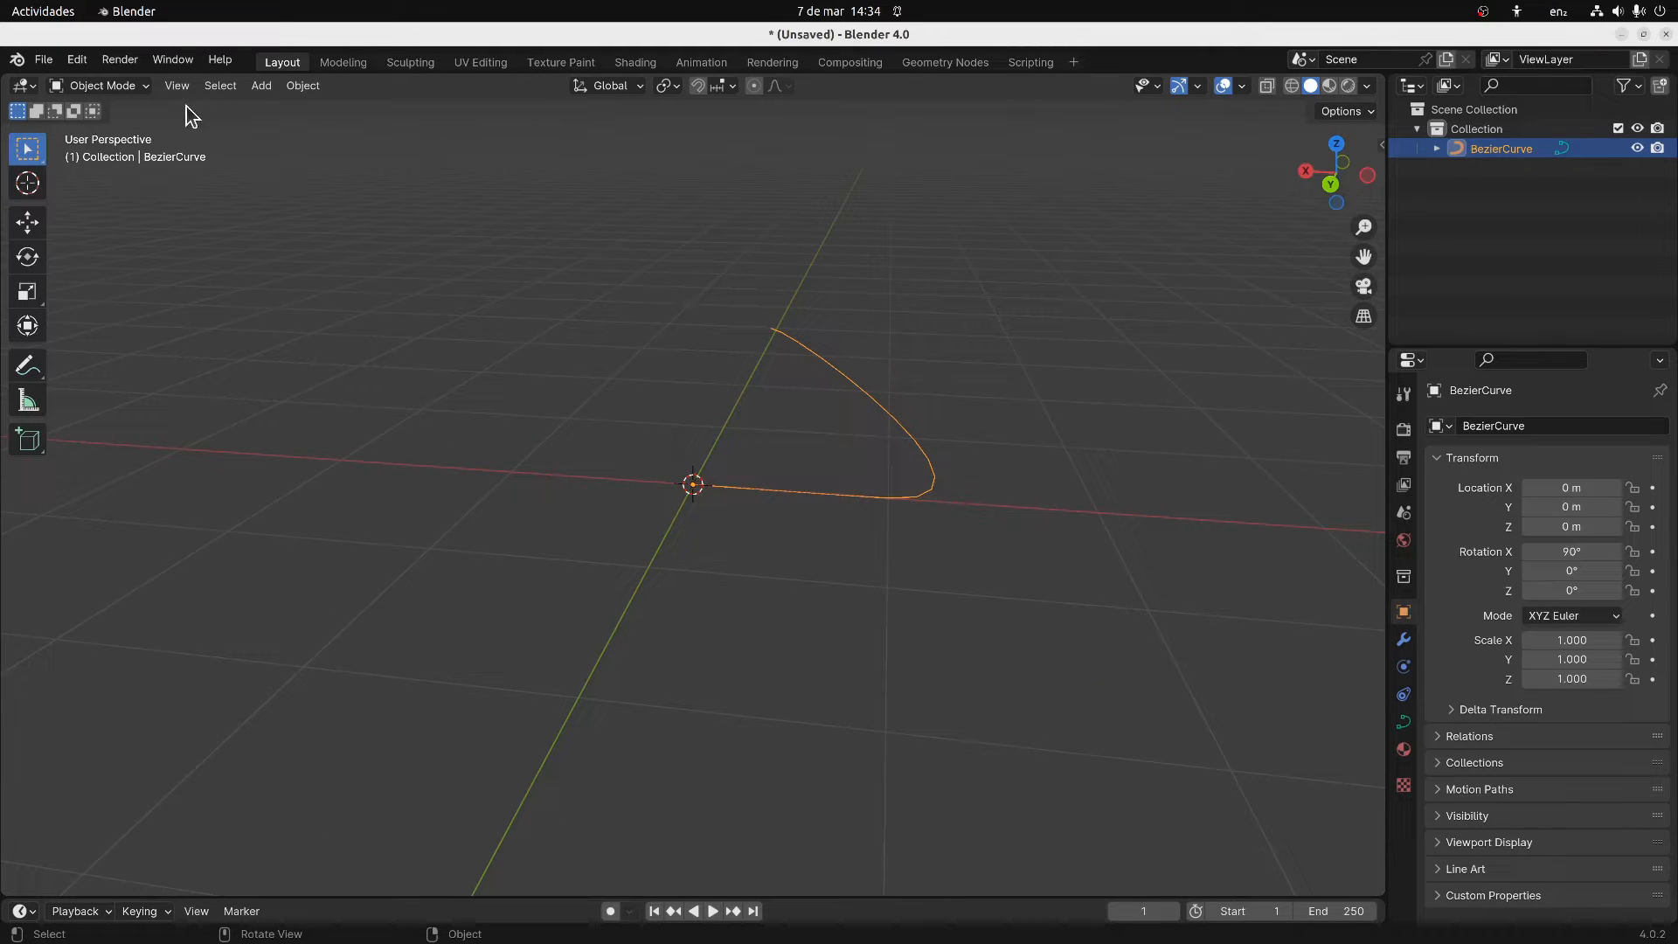
click(140, 86)
click(149, 127)
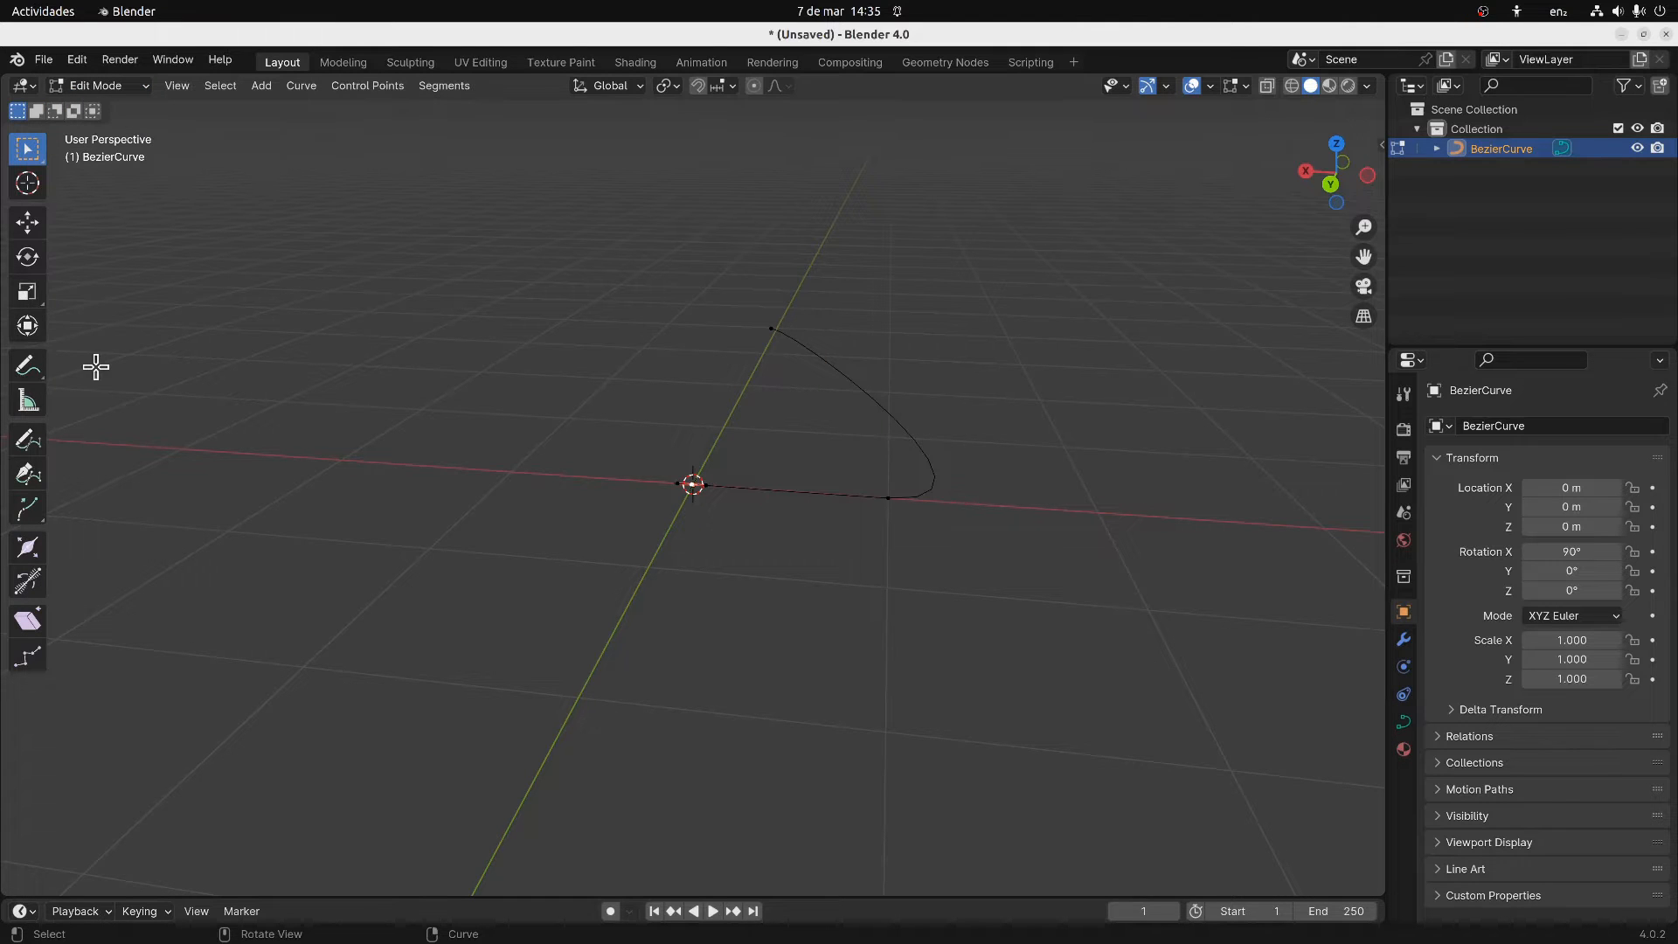
drag(559, 244, 926, 516)
middle_drag(672, 486, 691, 477)
click(114, 85)
click(139, 104)
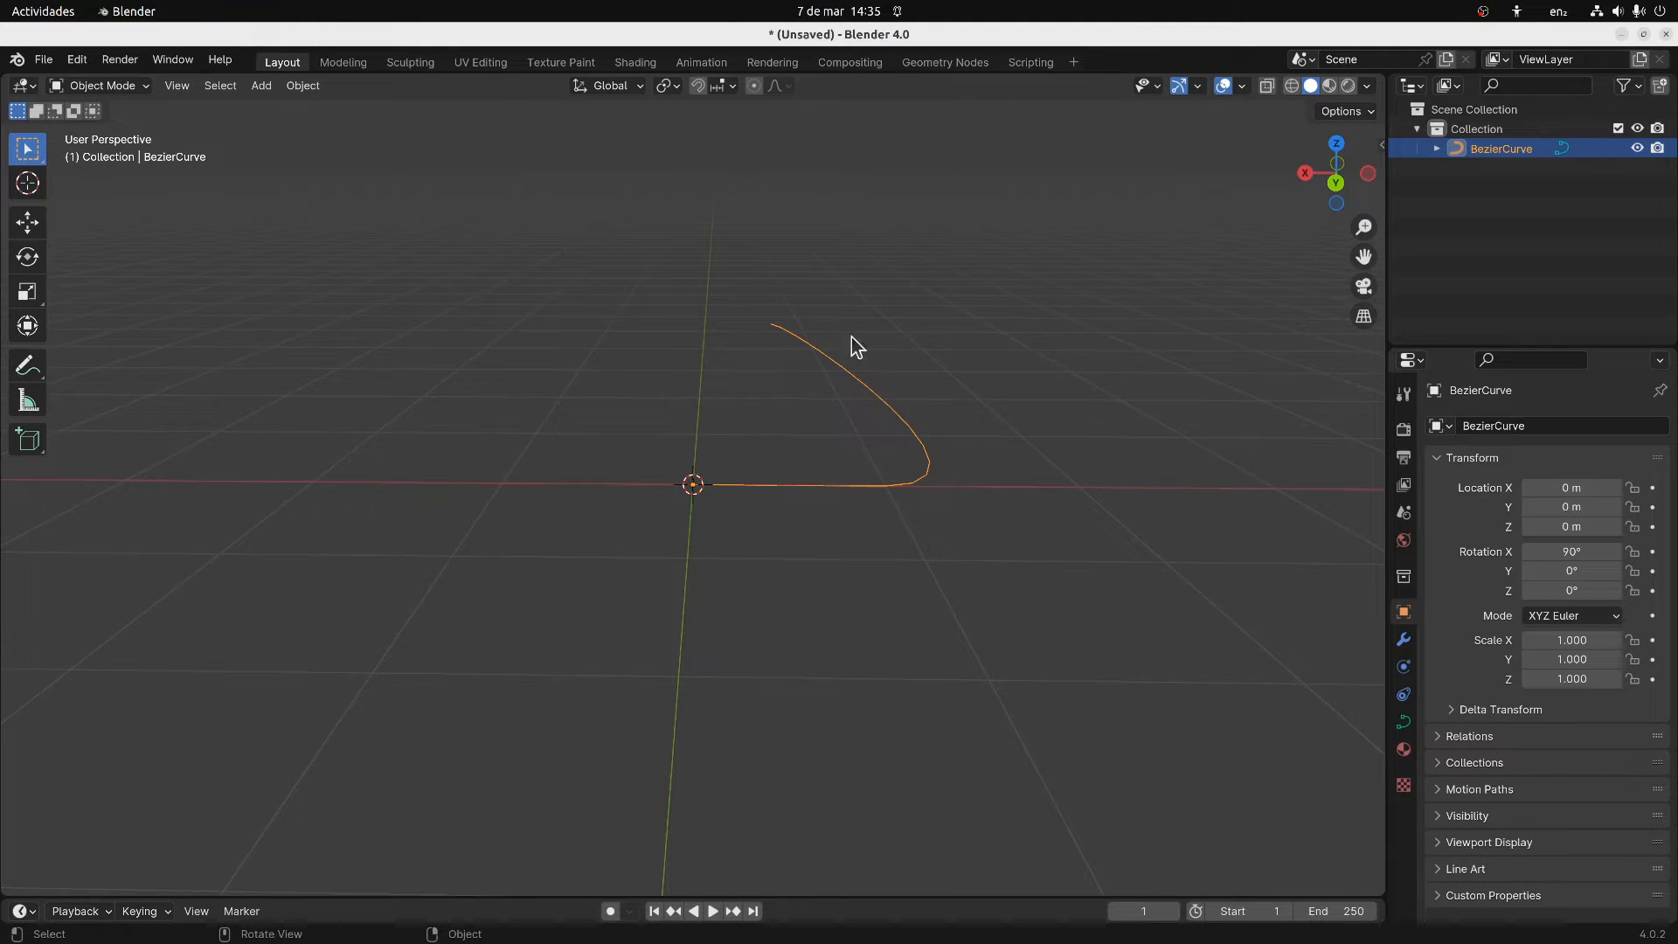
Find the Convert operation through the command search and convert the Bezier curve to a mesh
click(79, 59)
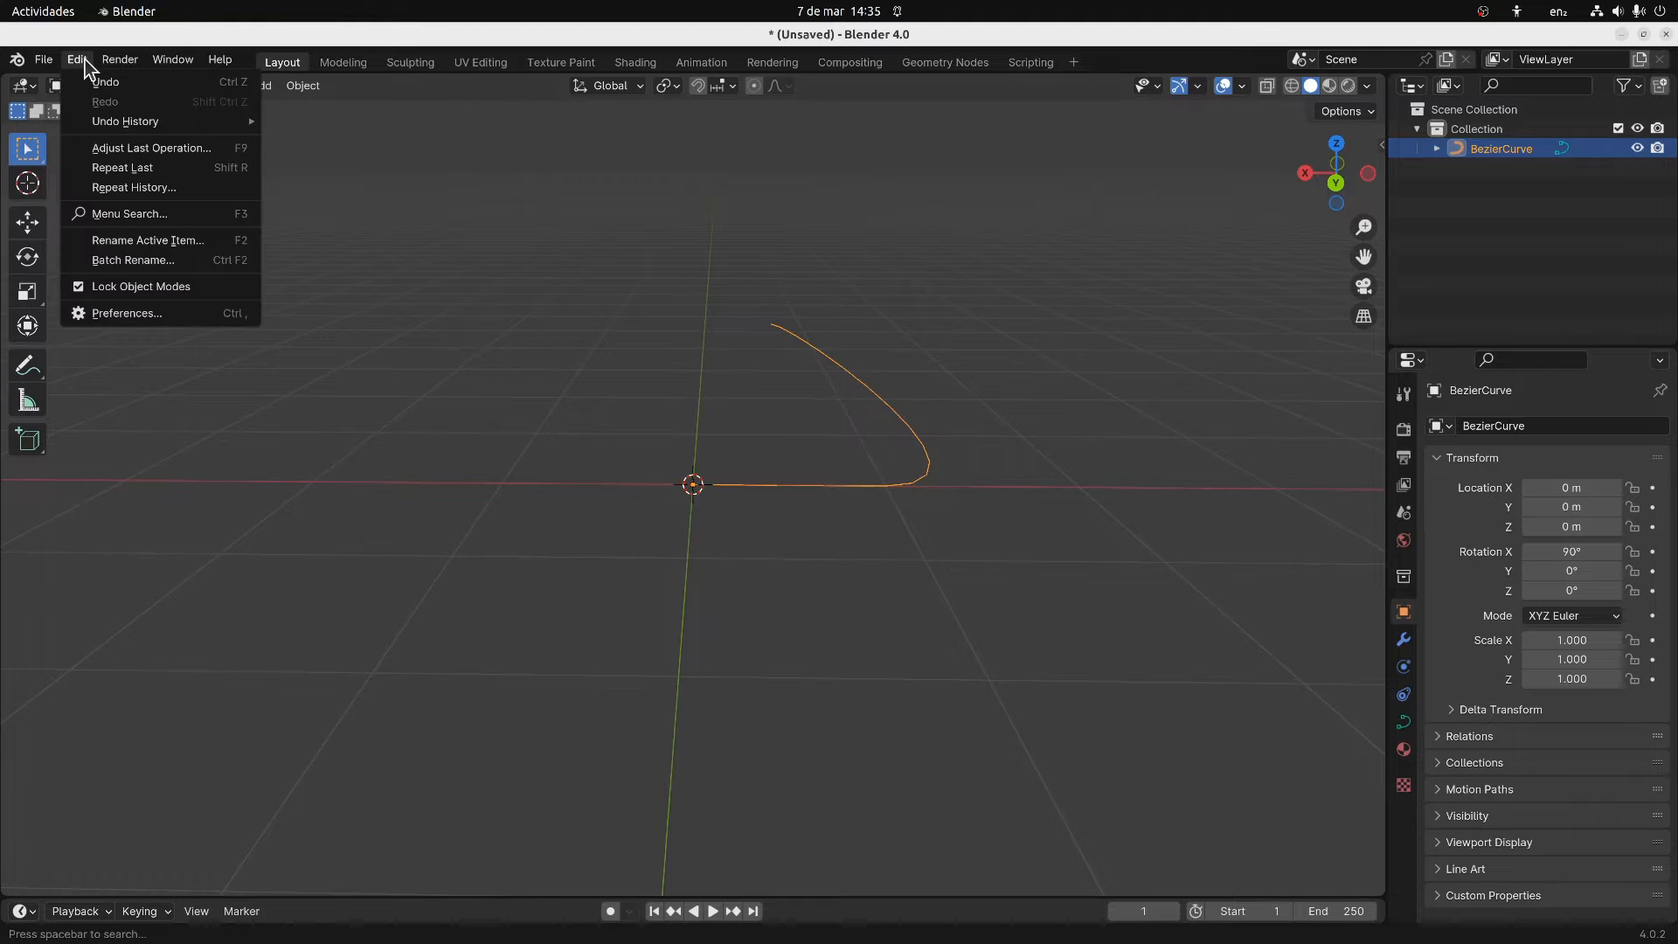
click(140, 216)
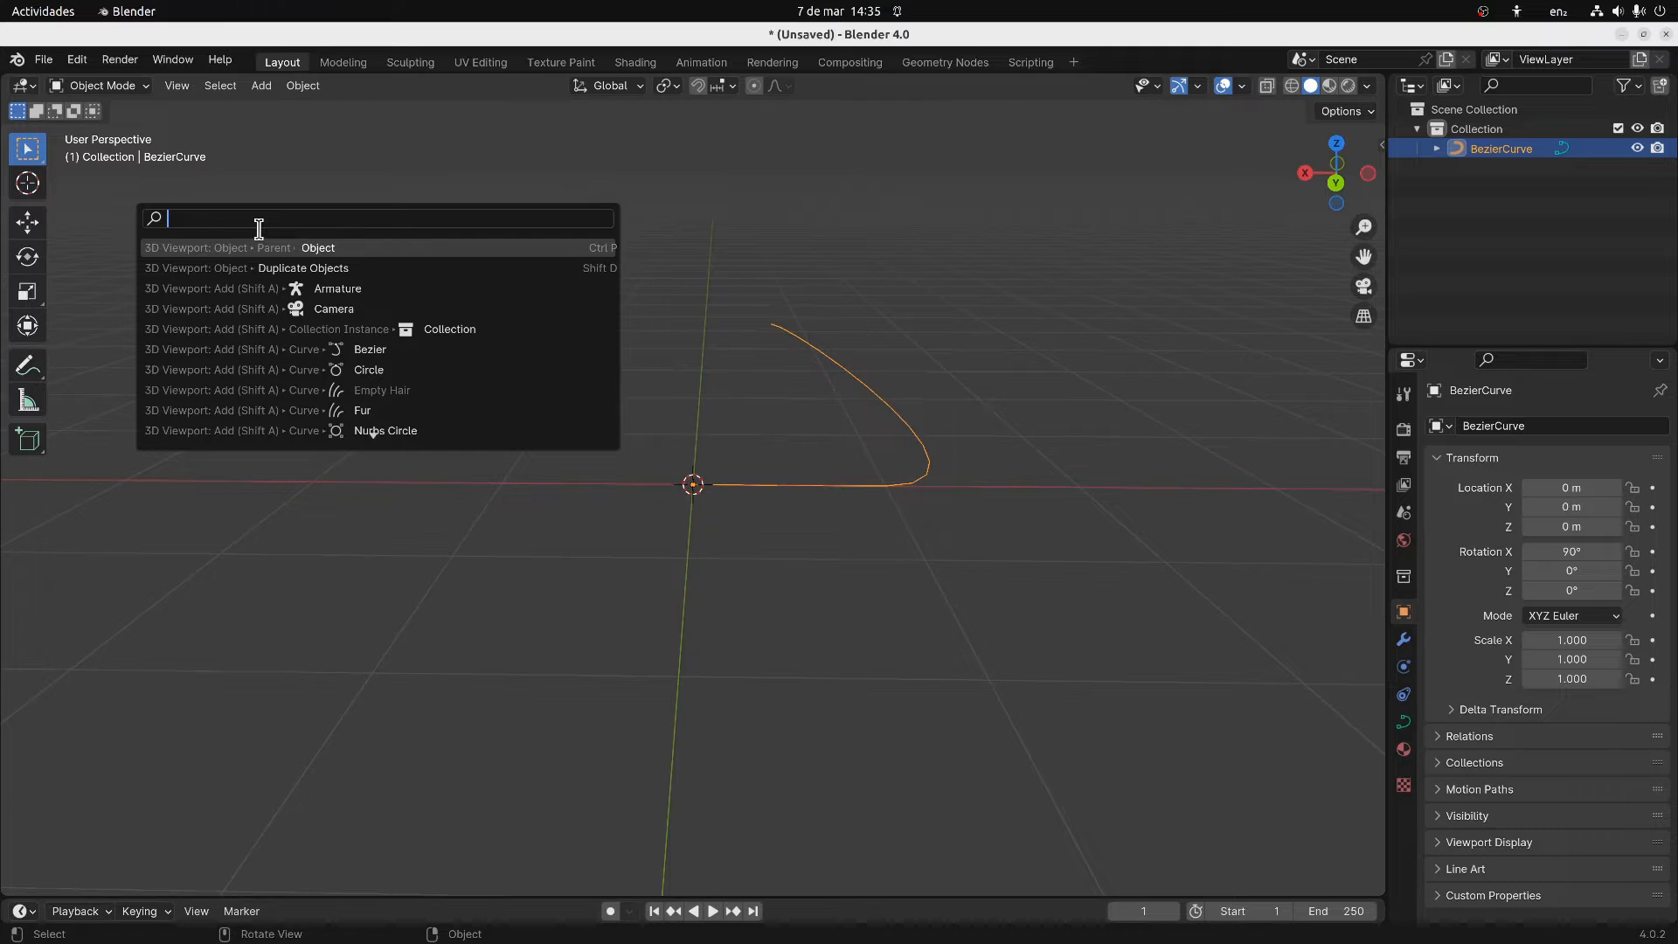
text(convert)
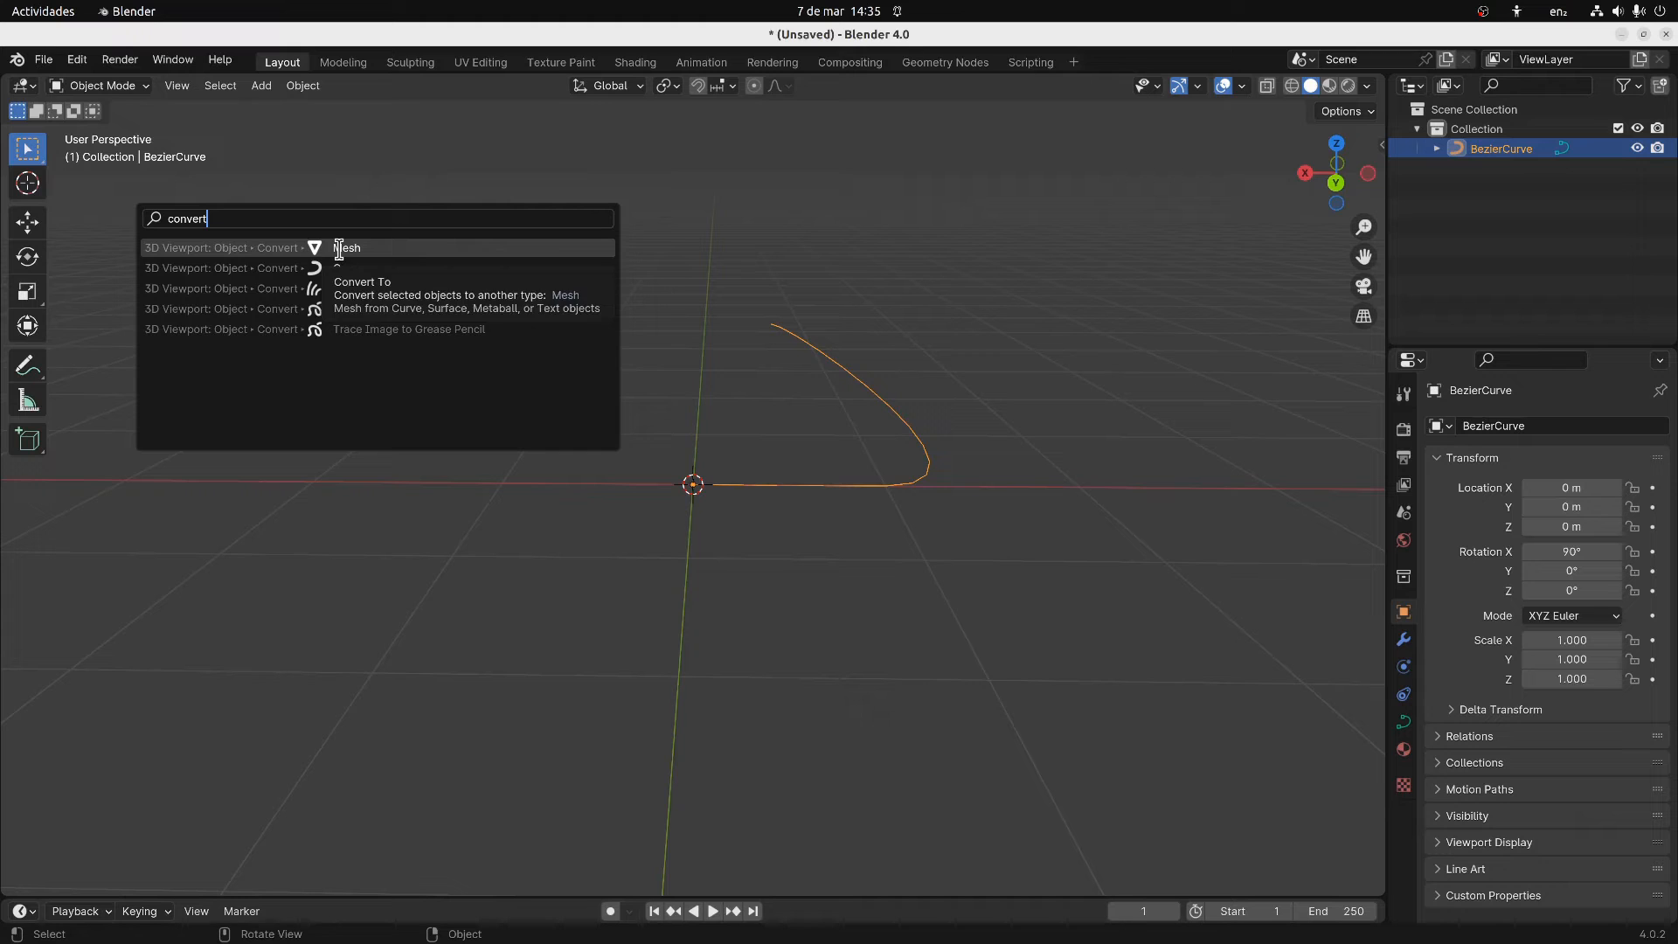
click(341, 248)
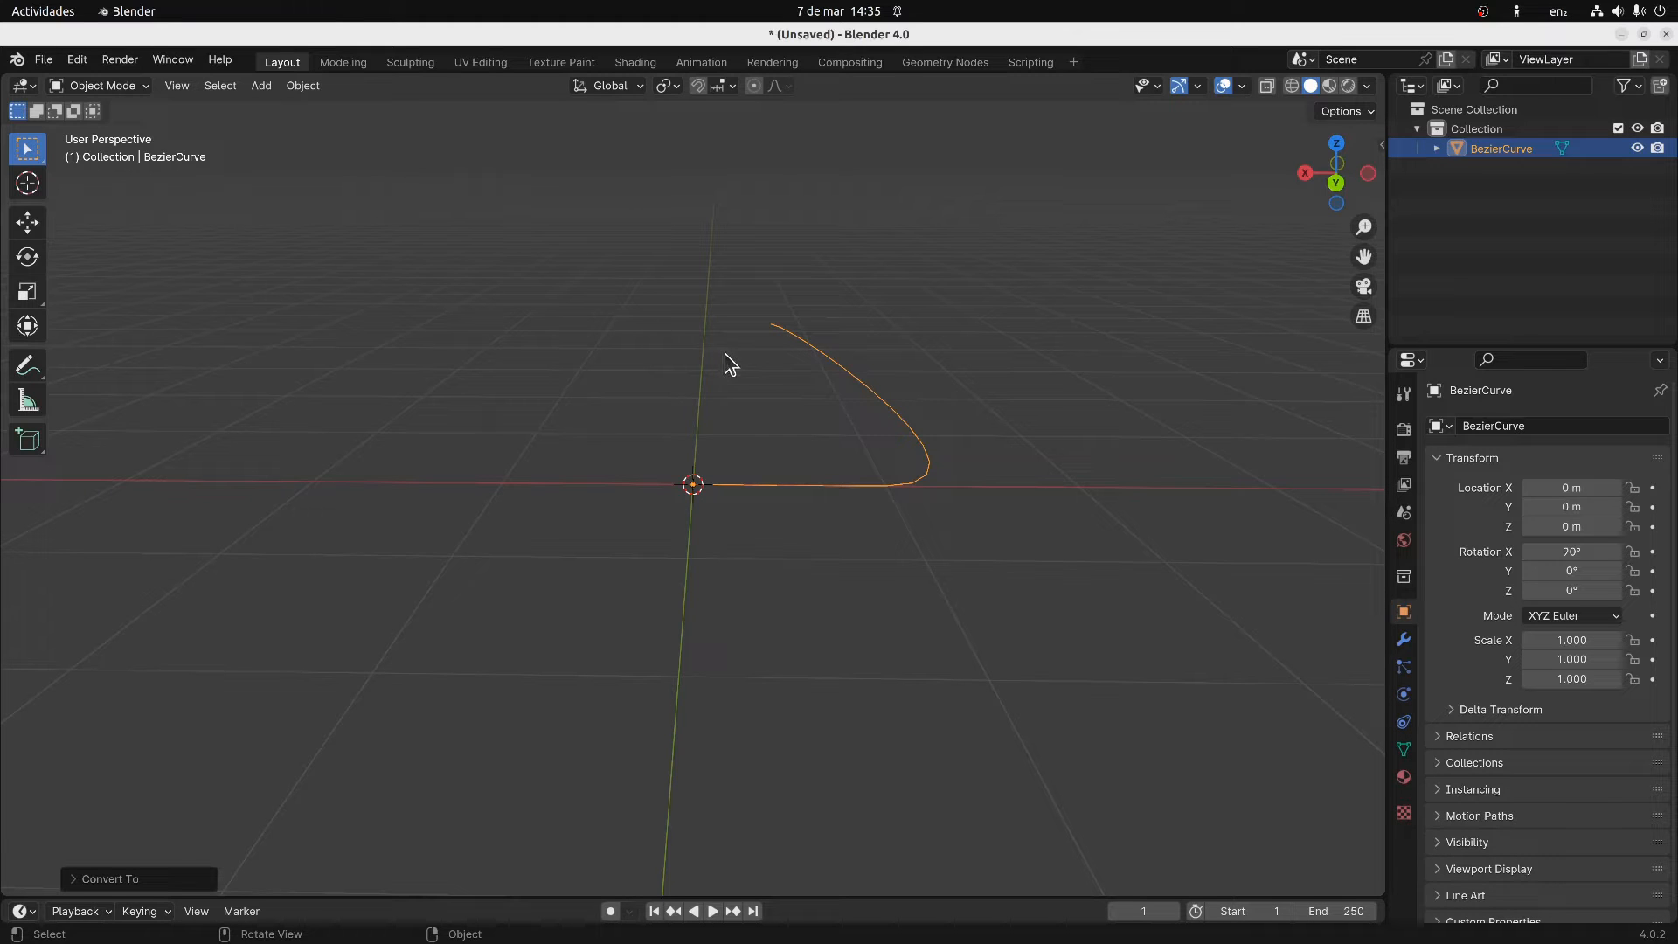
Enter Edit Mode on the converted mesh and select all vertices of the profile
click(101, 85)
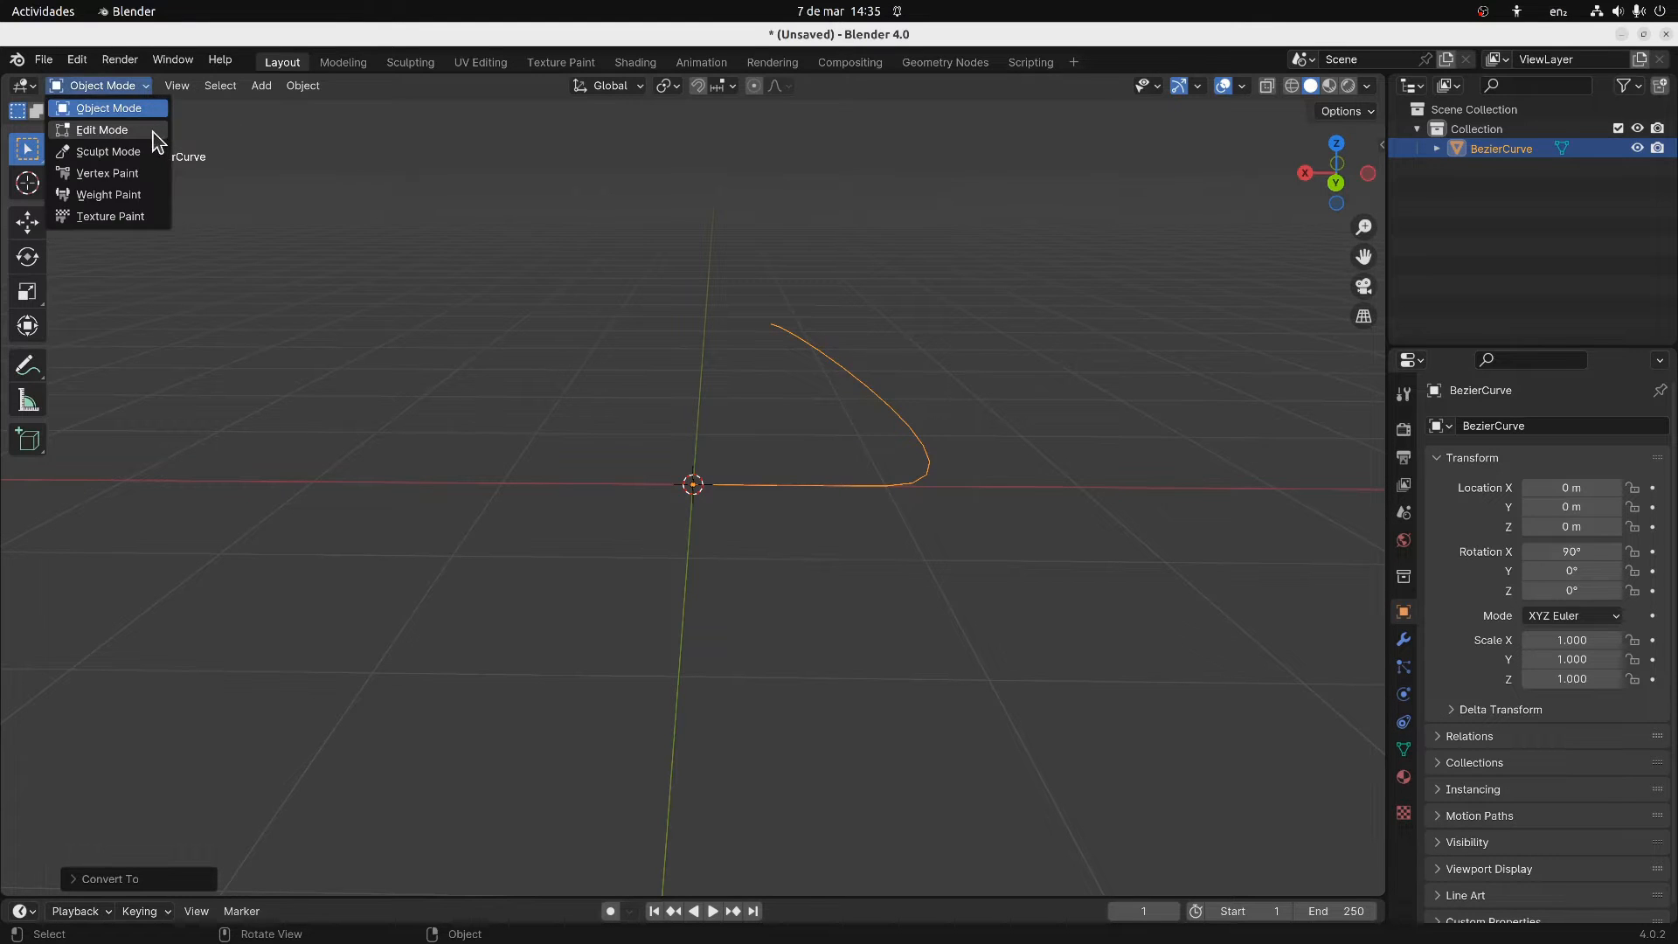
click(162, 129)
middle_drag(576, 335, 711, 315)
drag(645, 261, 1055, 529)
middle_drag(971, 542, 792, 503)
middle_drag(526, 383, 615, 358)
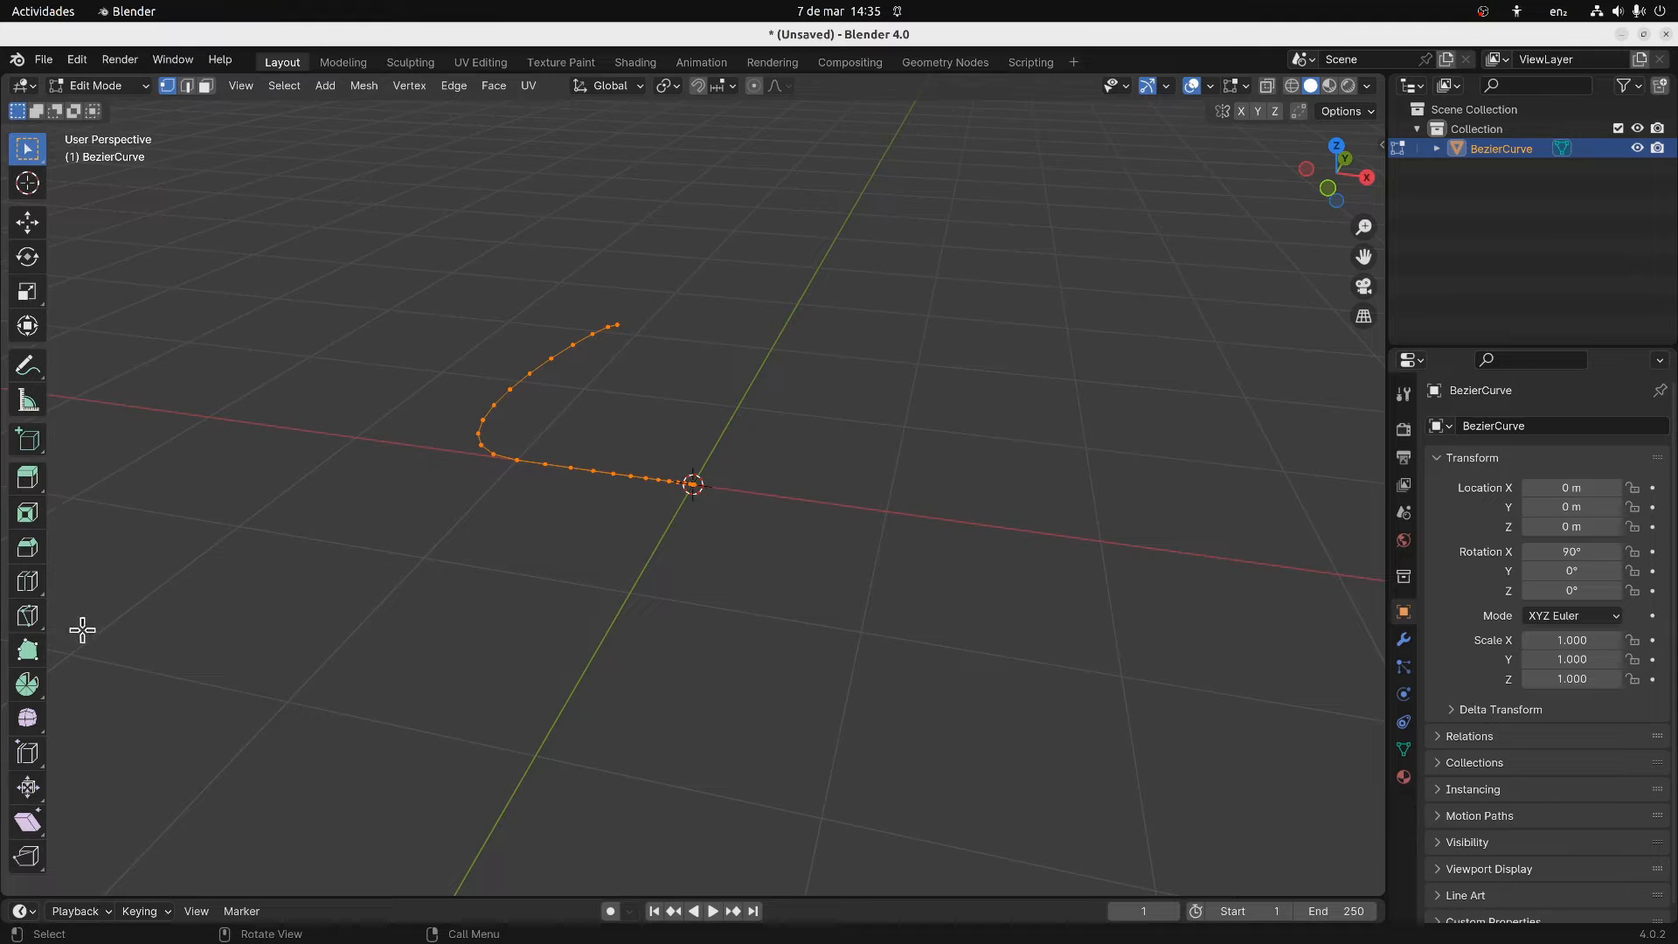
Spin the selected profile around the Z axis and set the spin angle to 360°
click(27, 685)
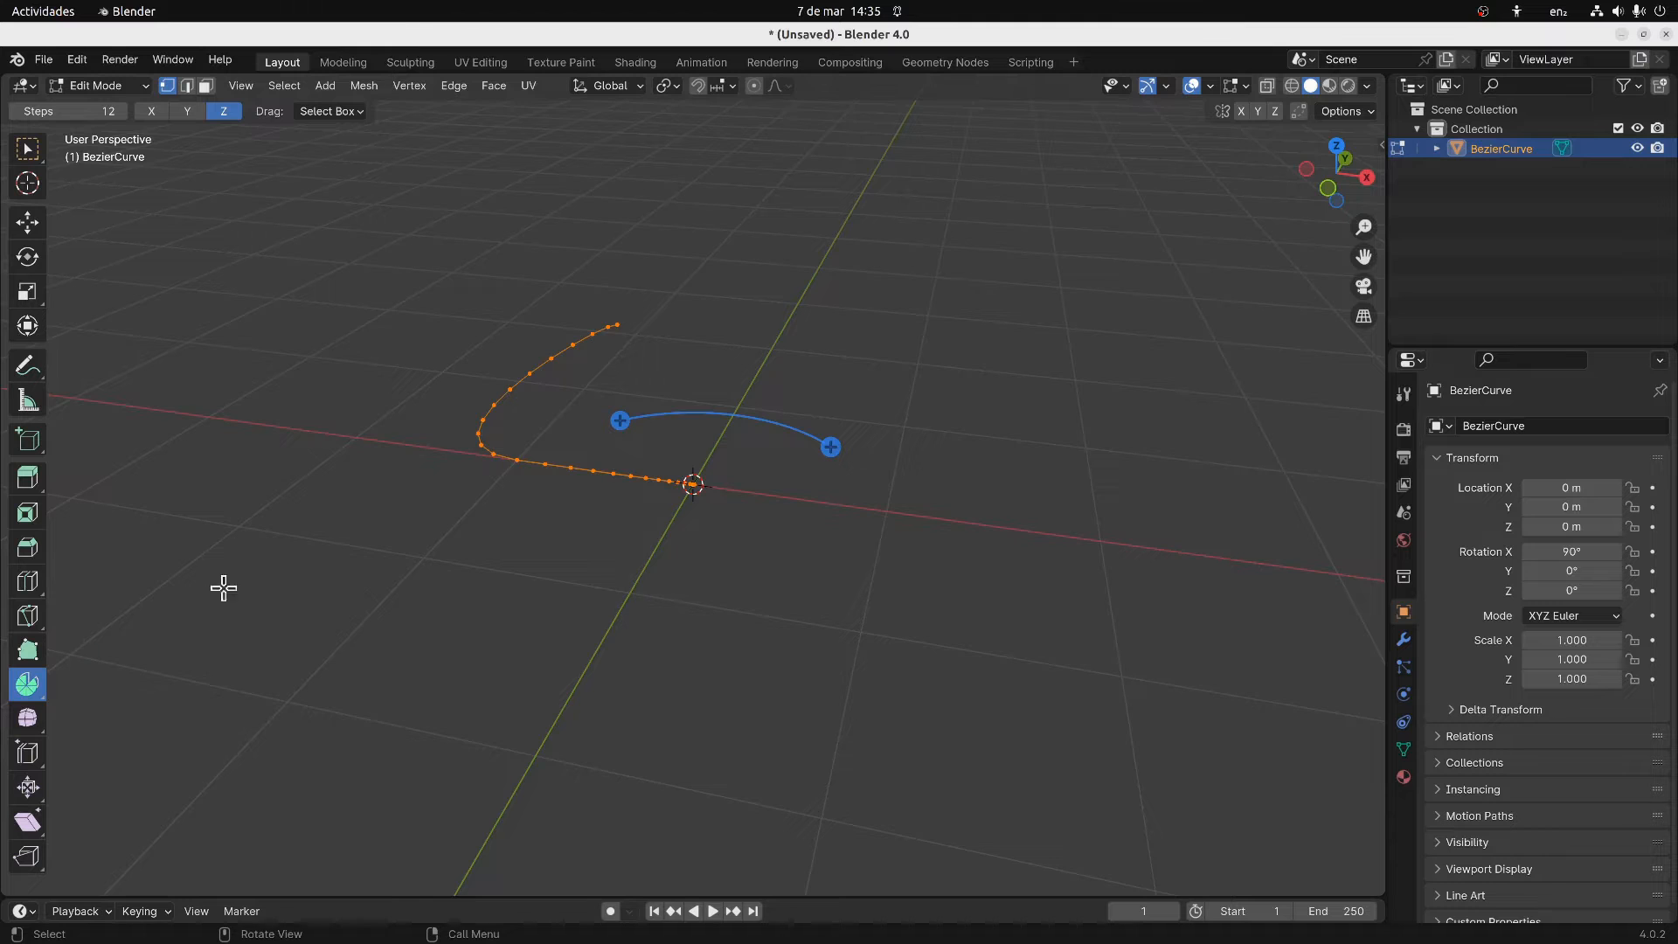
mouse_move(268, 483)
middle_down()
mouse_move(411, 539)
mouse_move(461, 536)
middle_up()
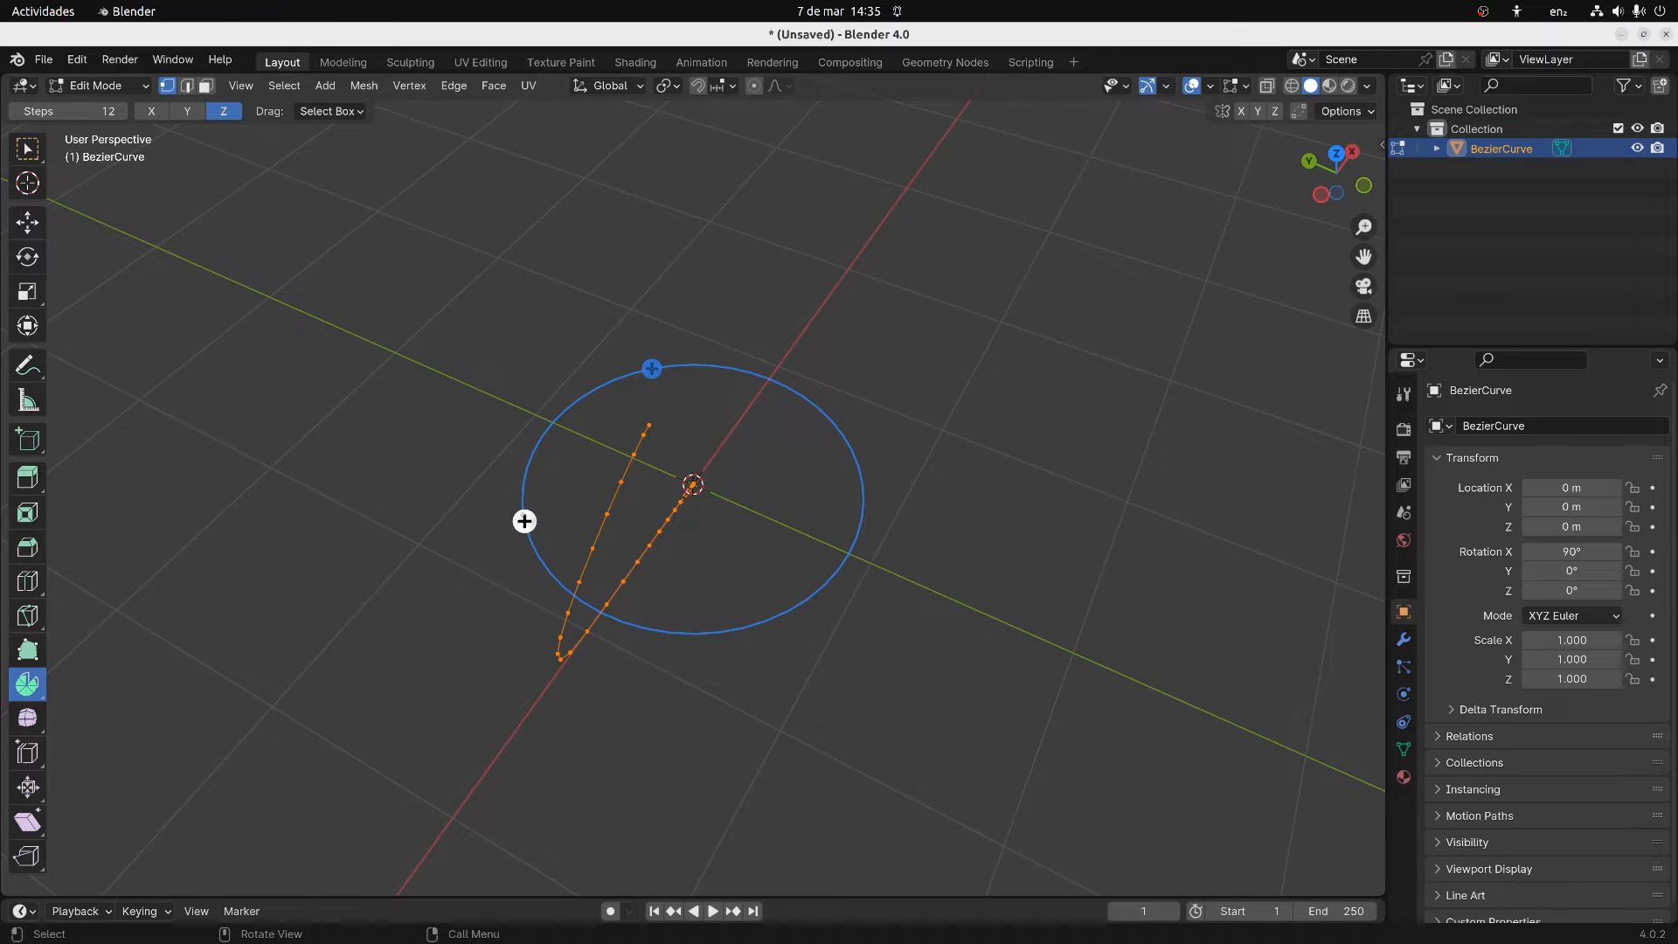
drag(524, 521, 826, 448)
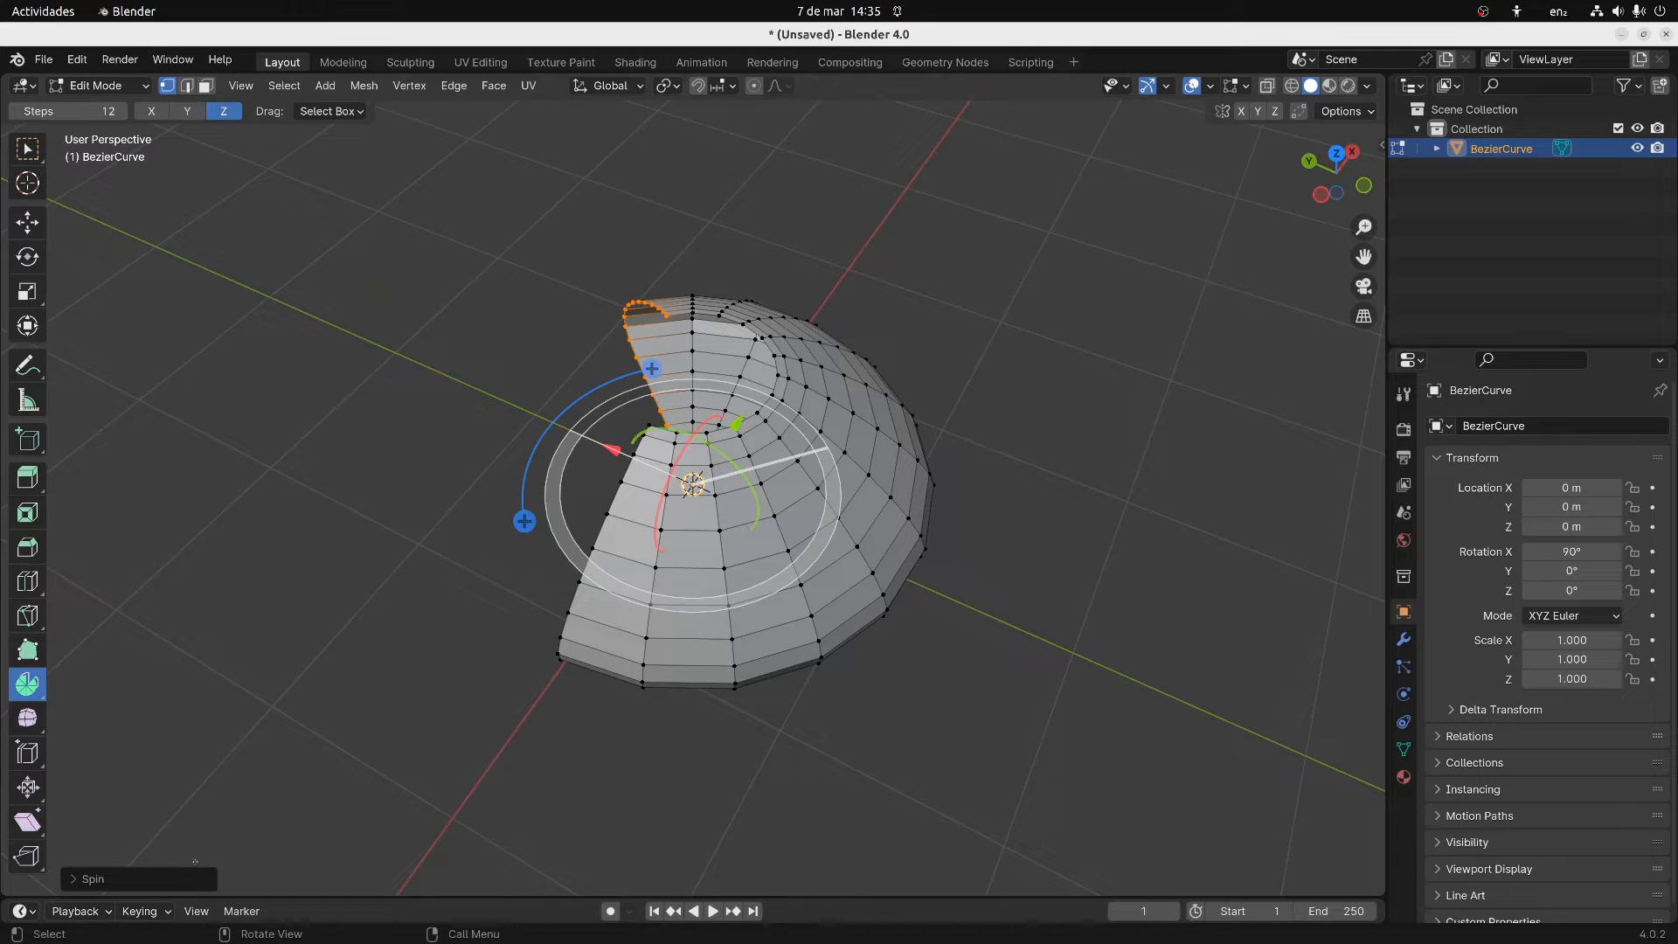
click(87, 878)
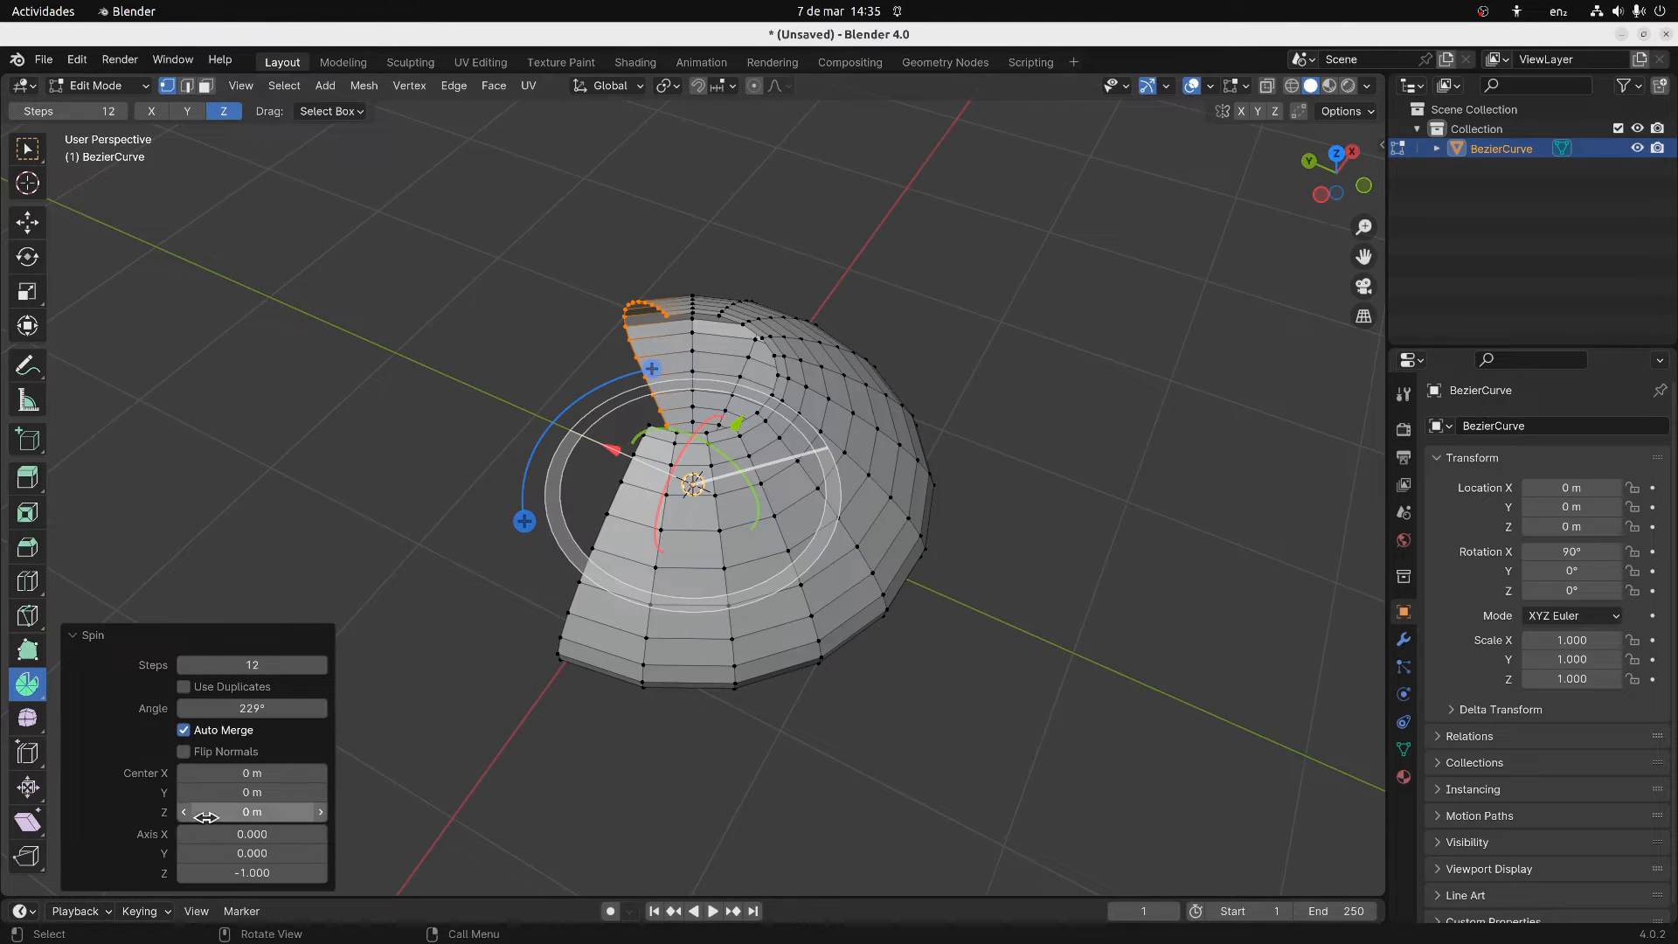
click(240, 707)
text(360)
key(Return)
Set the number of spin steps to 36
middle_drag(411, 637, 603, 672)
click(273, 665)
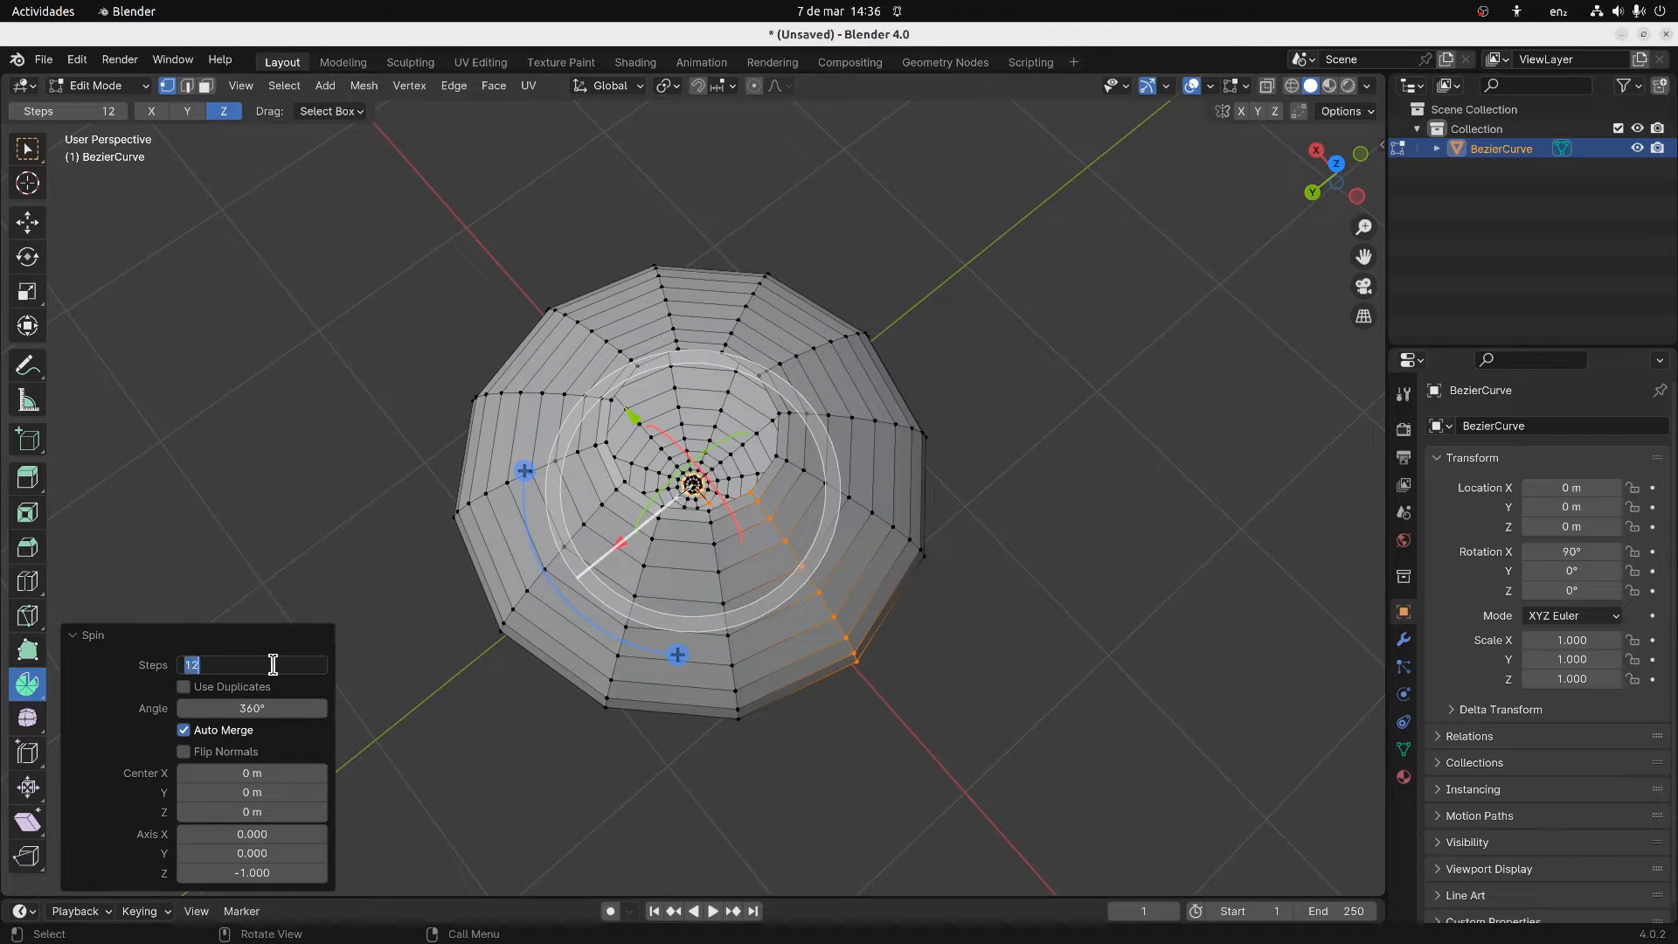
text(36)
key(Return)
middle_drag(534, 699, 733, 524)
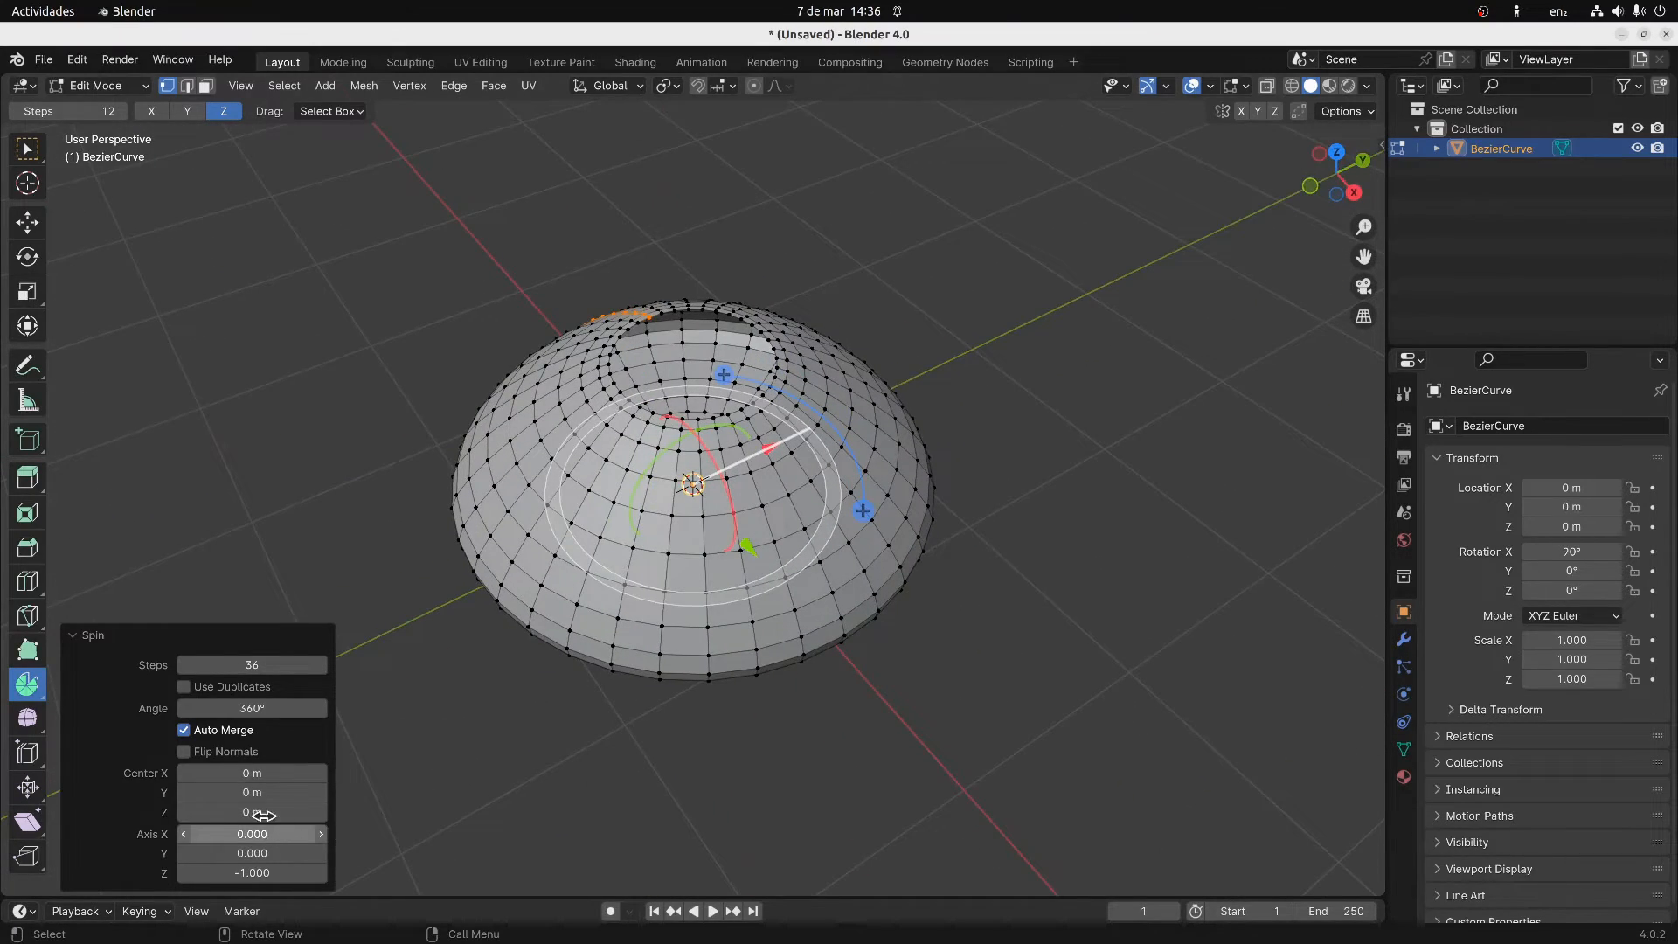
Try shifting the spin centre to about -0.4 m on X, and reset it to 0 m
mouse_move(251, 773)
mouse_down()
mouse_move(290, 773)
mouse_move(229, 773)
mouse_up()
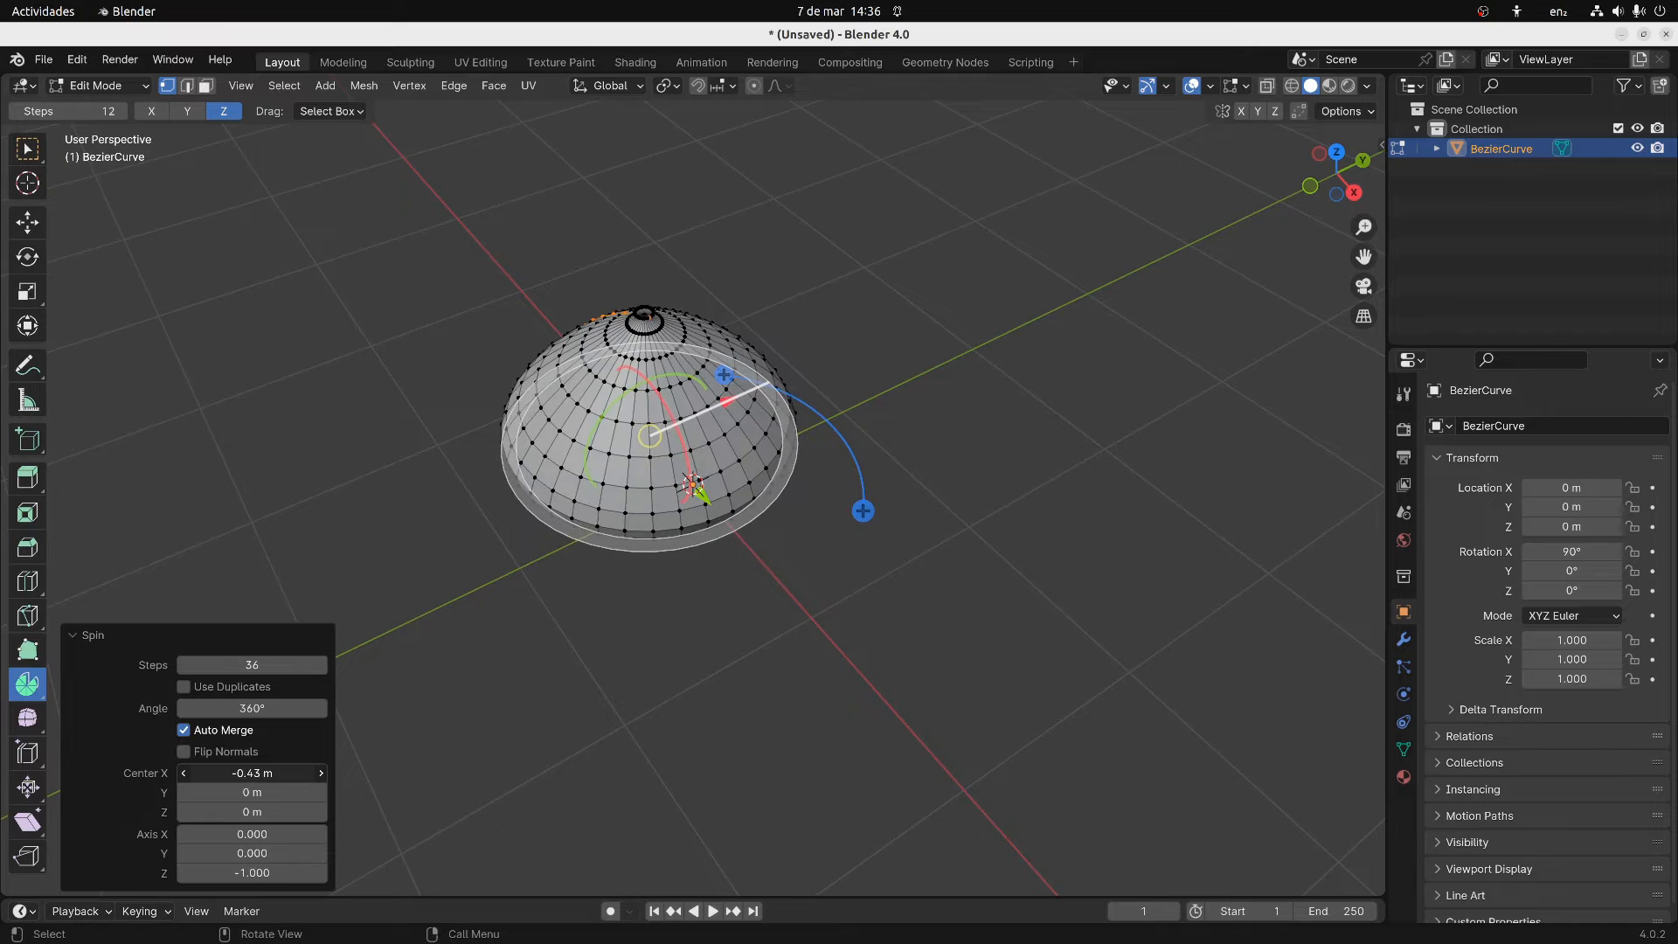
middle_drag(528, 764, 693, 578)
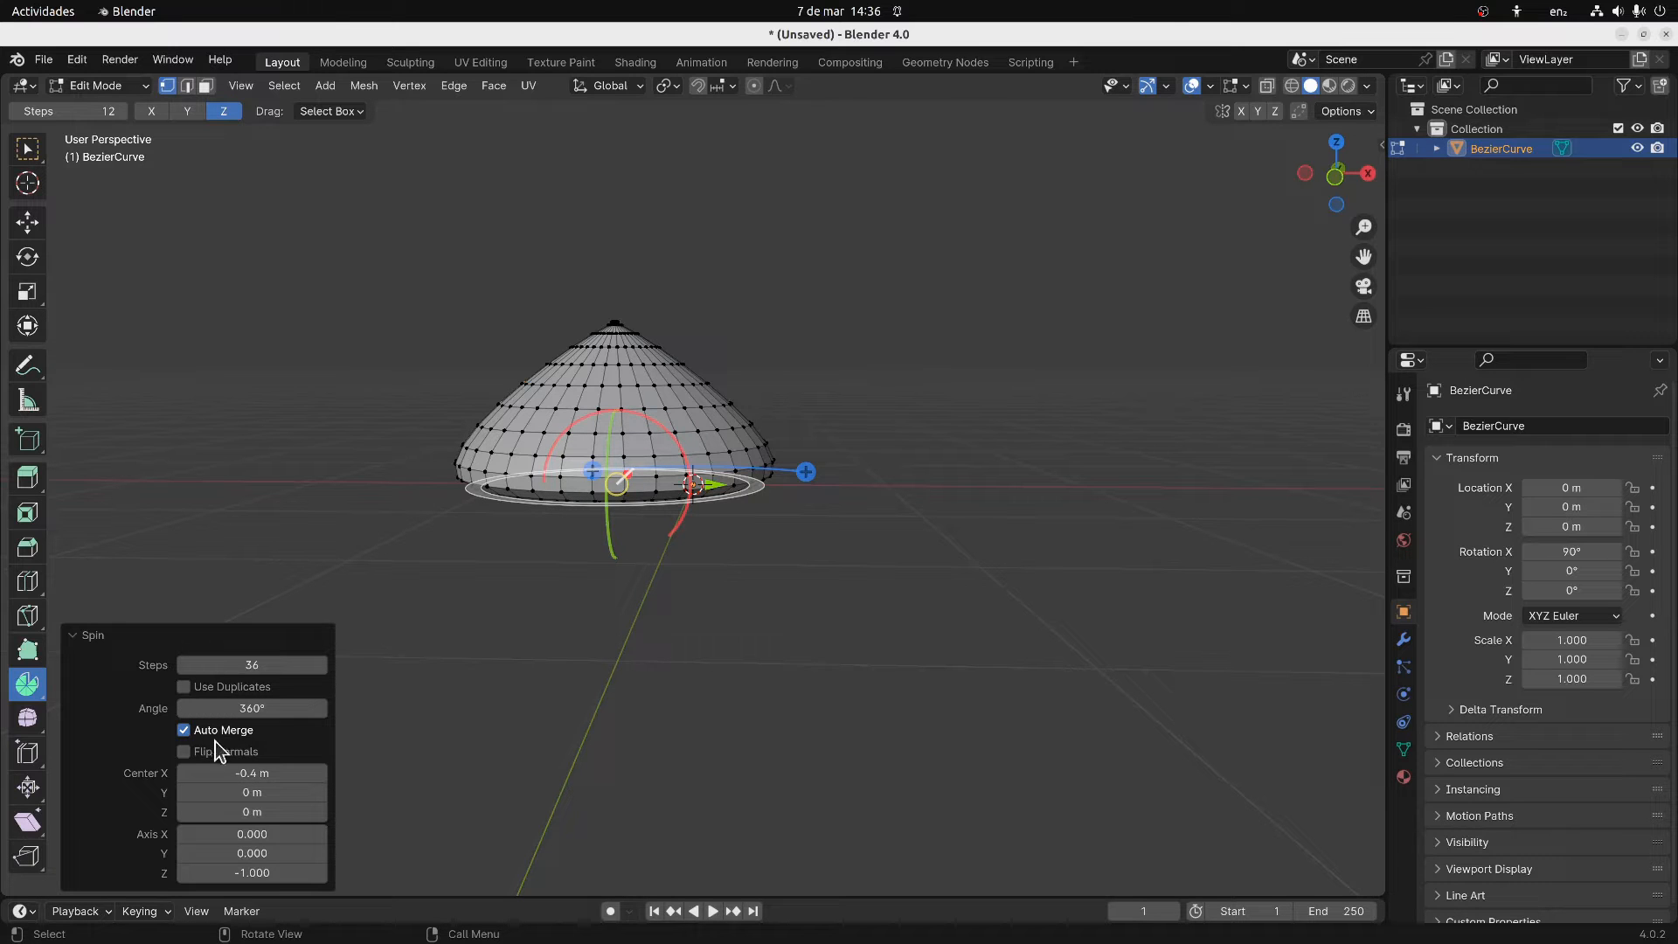
middle_drag(408, 664, 542, 644)
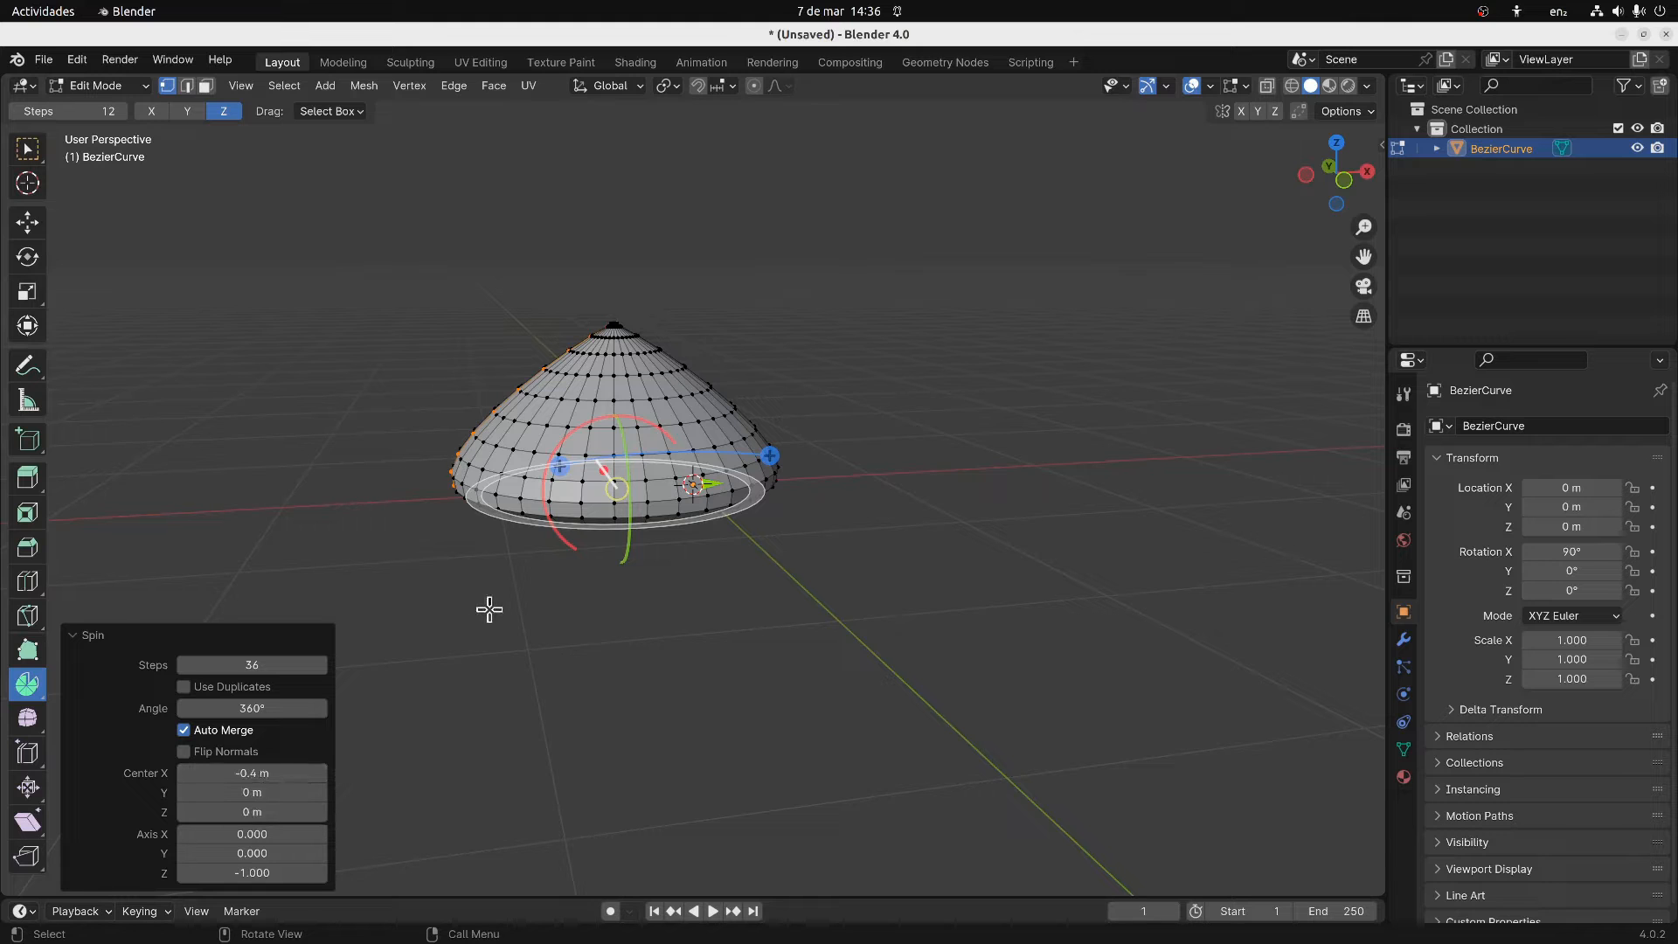
click(275, 773)
text(0)
key(Return)
mouse_move(506, 573)
middle_down()
mouse_move(566, 715)
mouse_move(562, 753)
mouse_move(569, 536)
mouse_move(557, 587)
mouse_move(528, 573)
mouse_move(506, 498)
mouse_move(550, 524)
mouse_move(489, 568)
middle_up()
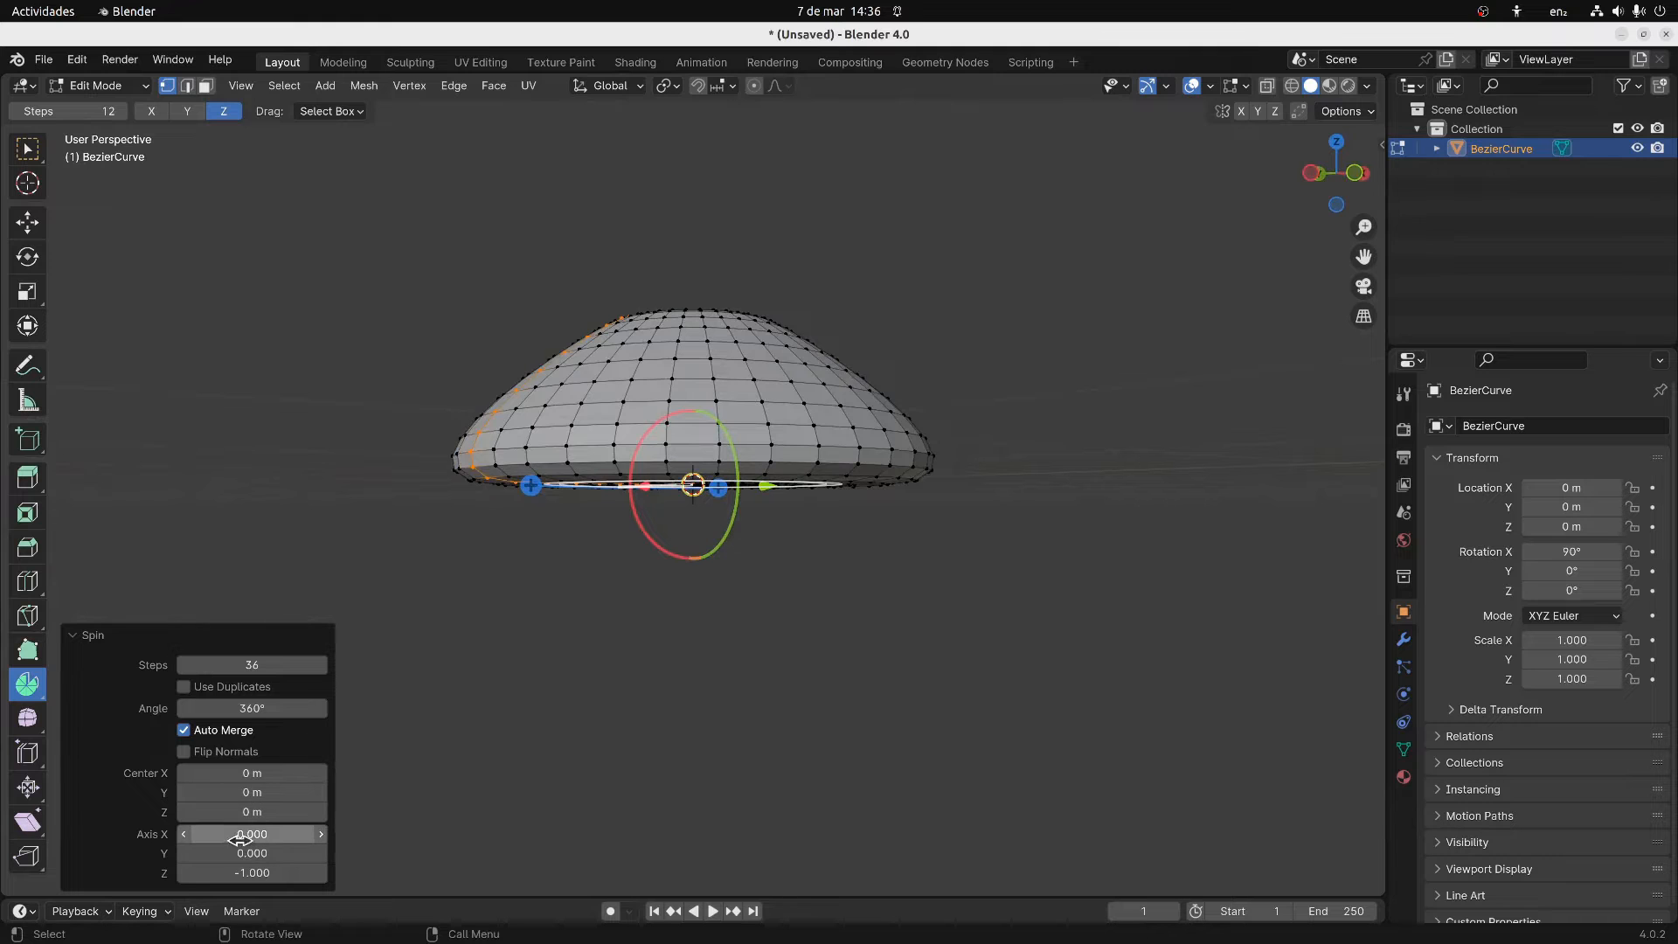
Try tilting the spin axis along X, and reset the axis X value to 0
middle_drag(426, 619, 323, 794)
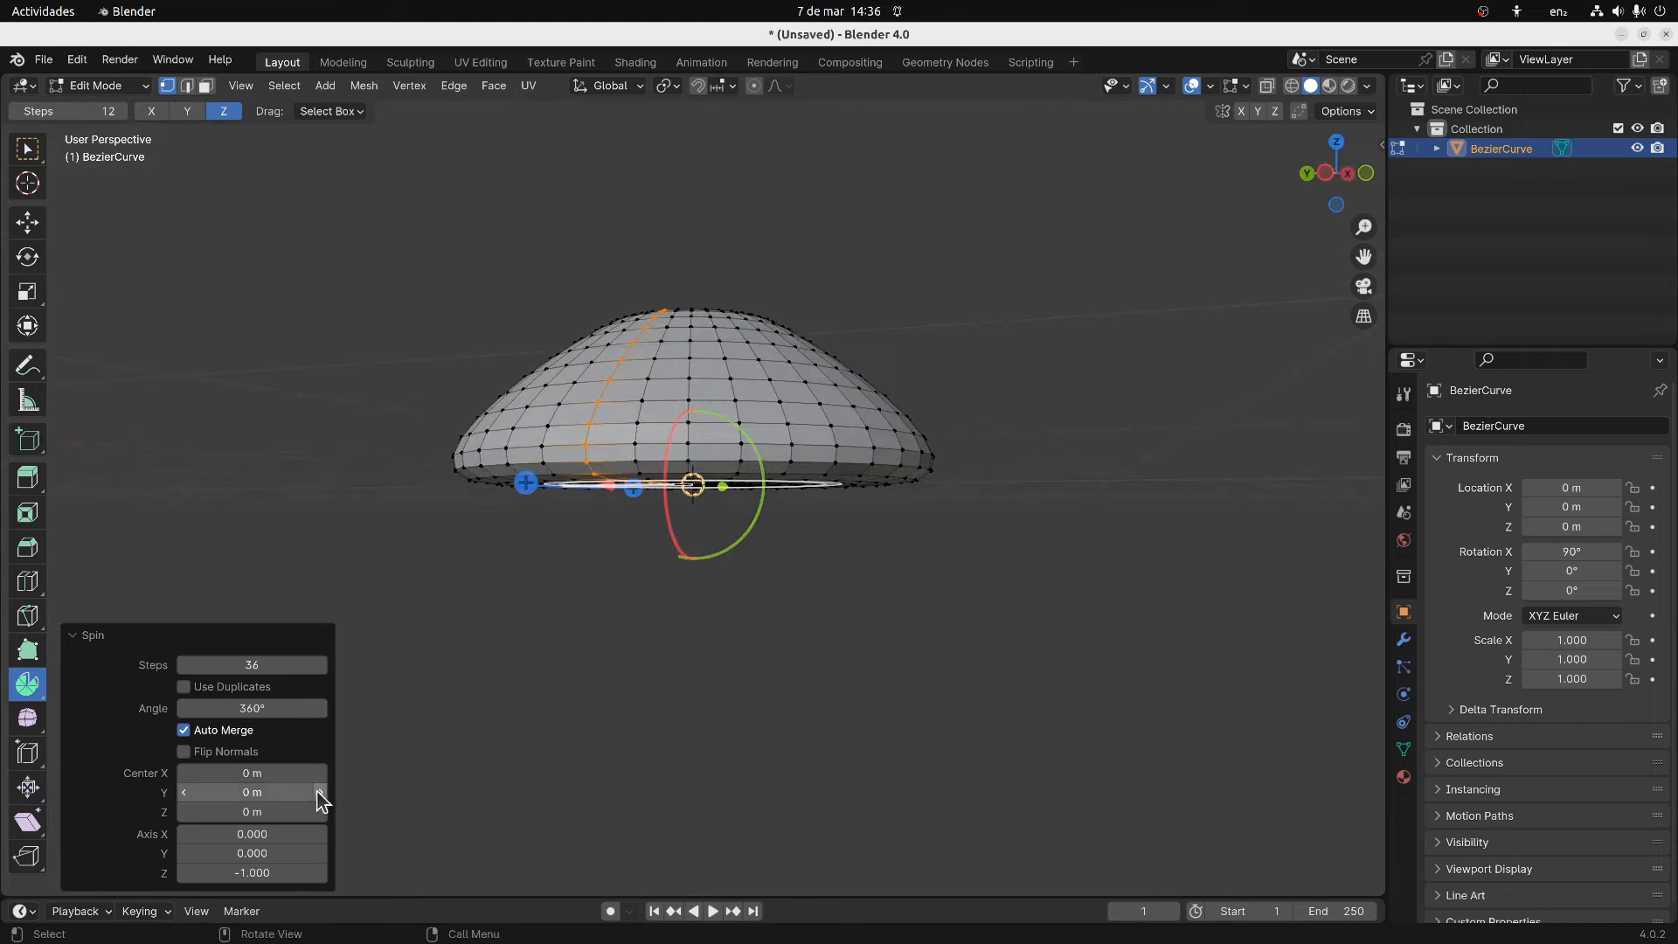
drag(246, 834, 302, 833)
middle_drag(468, 656, 462, 533)
click(262, 834)
text(0)
key(Return)
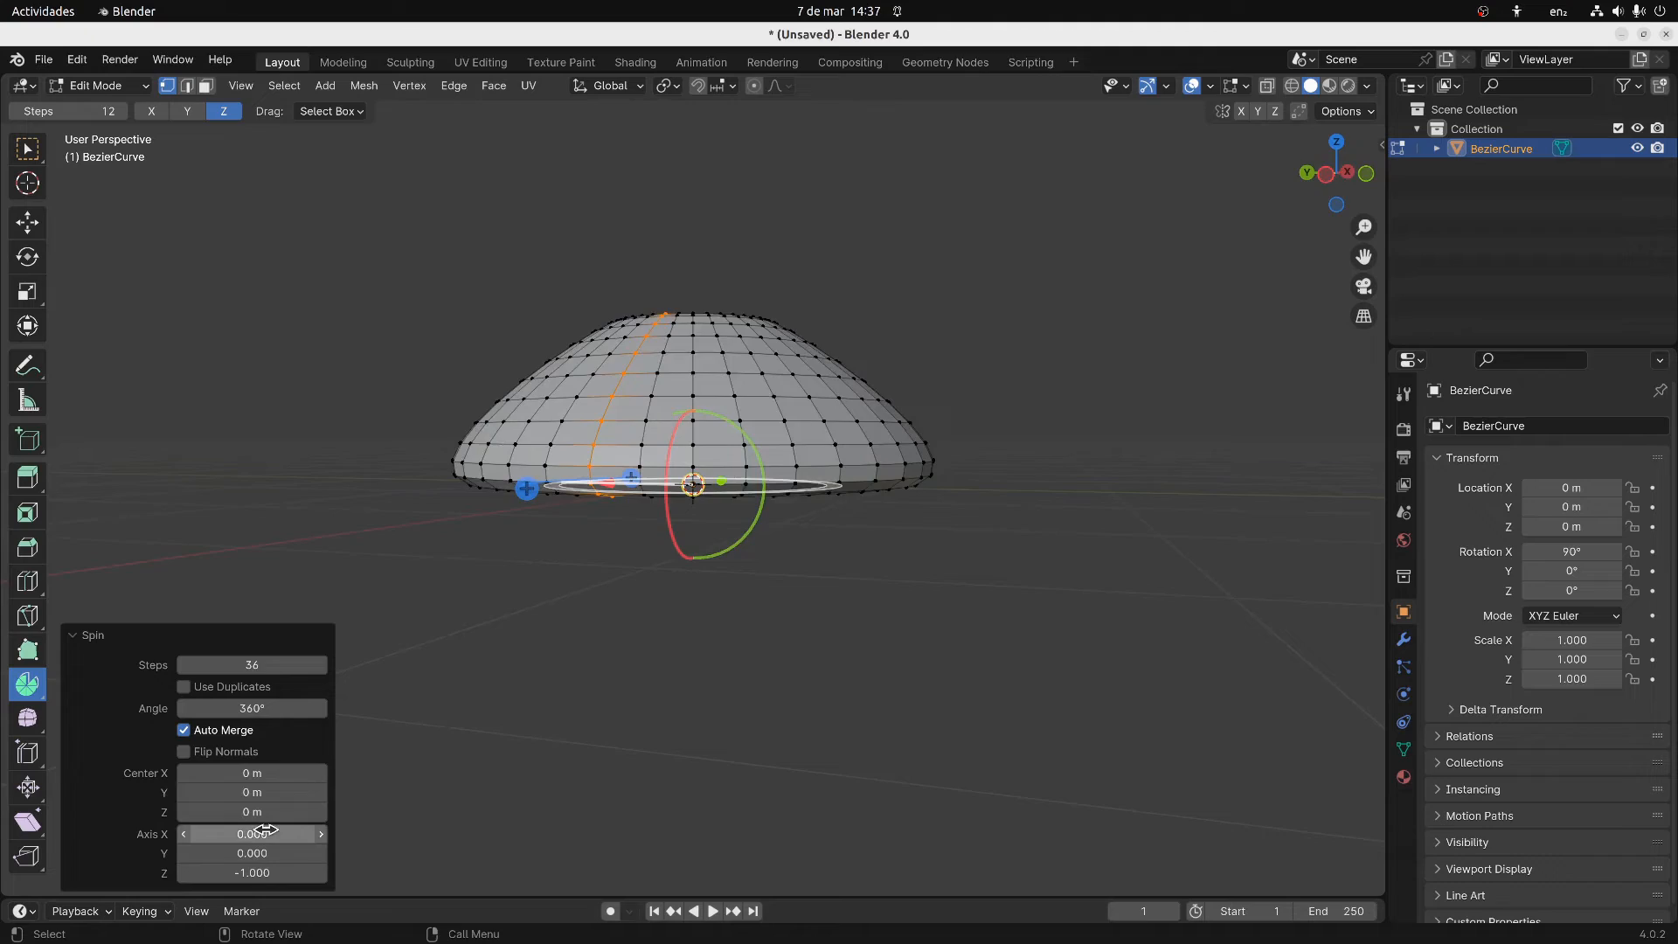
middle_drag(459, 593, 612, 385)
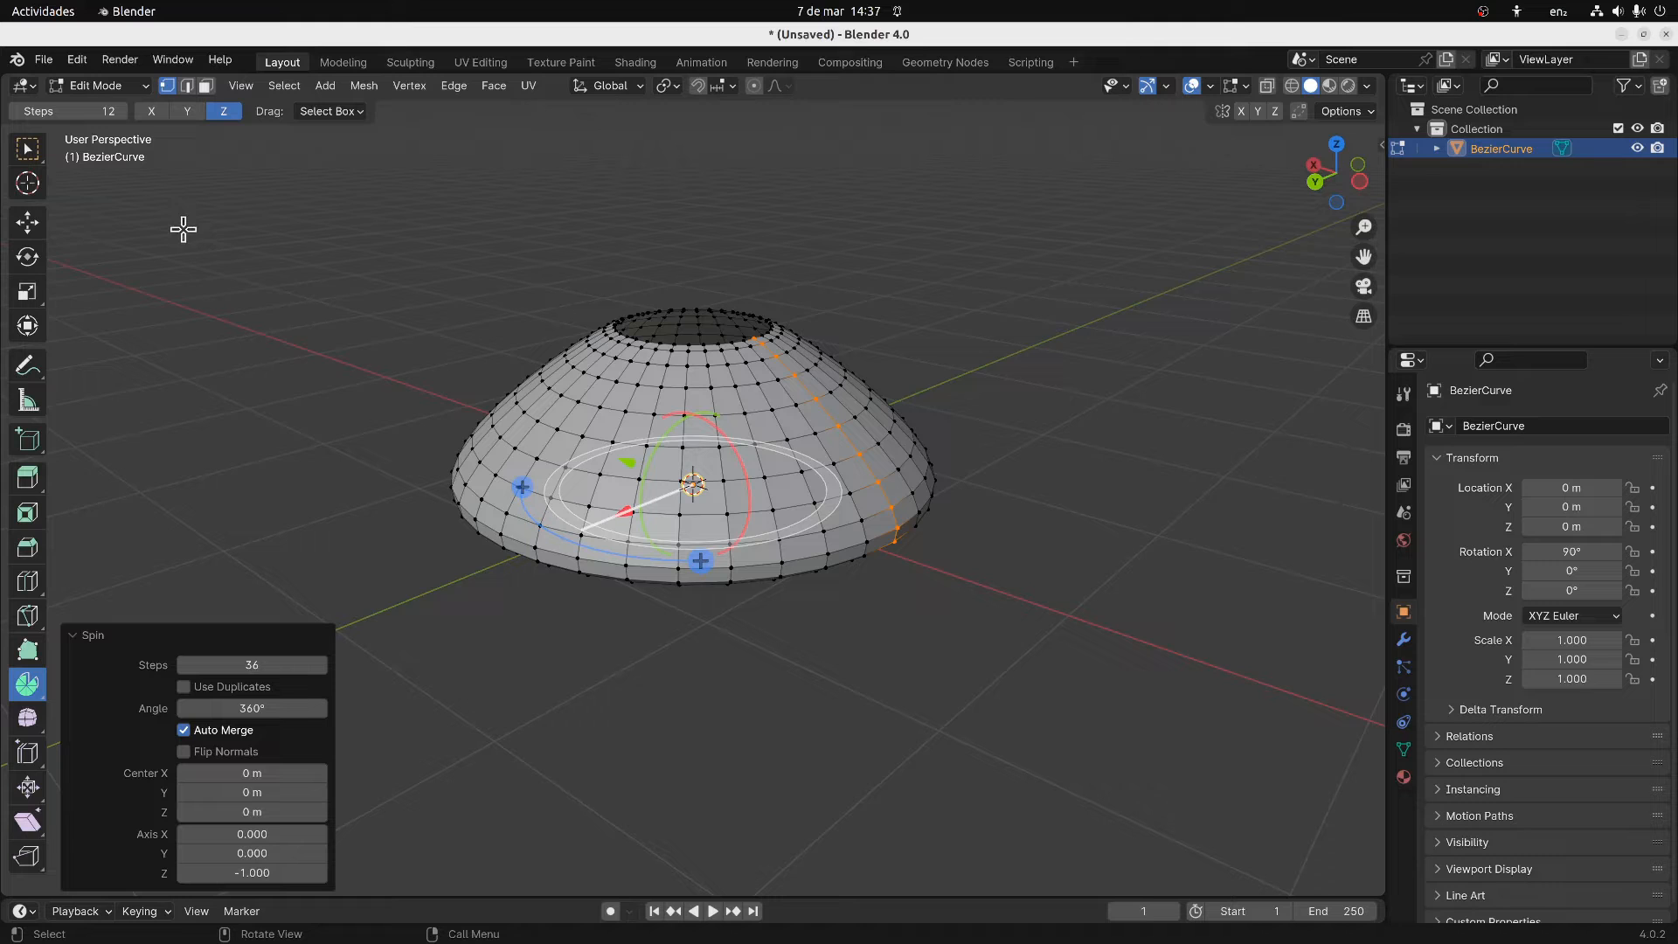
Turn on the Face Orientation overlay and flip the normals of the spun surface
click(1210, 85)
click(1089, 484)
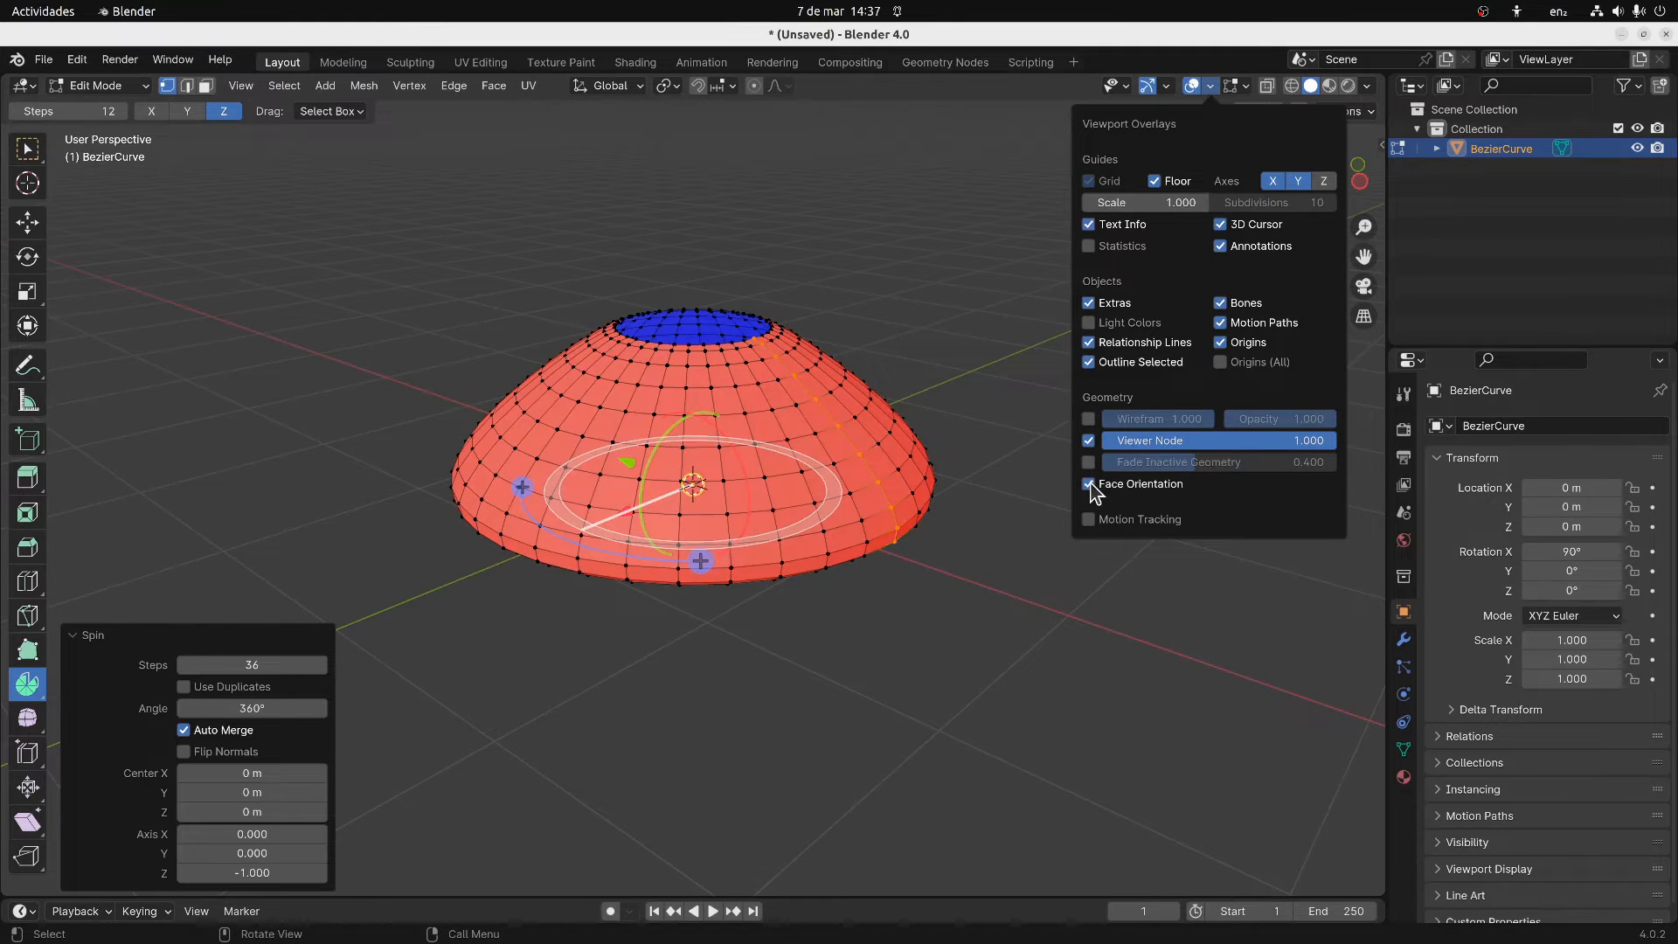
middle_drag(806, 254, 690, 420)
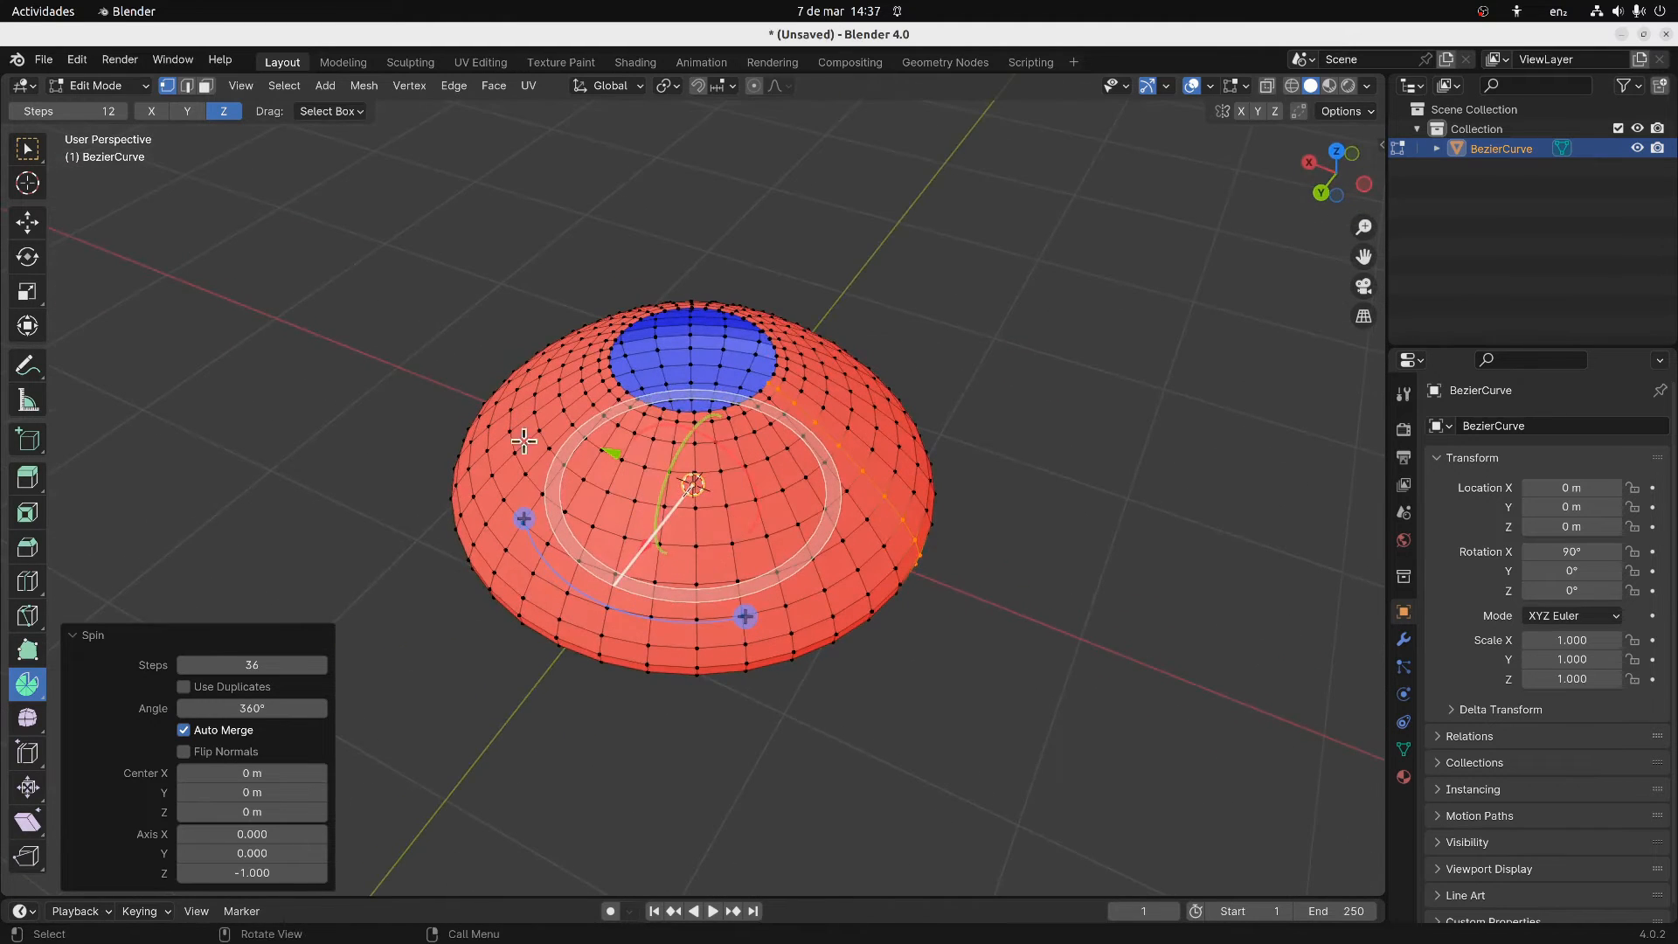
click(184, 752)
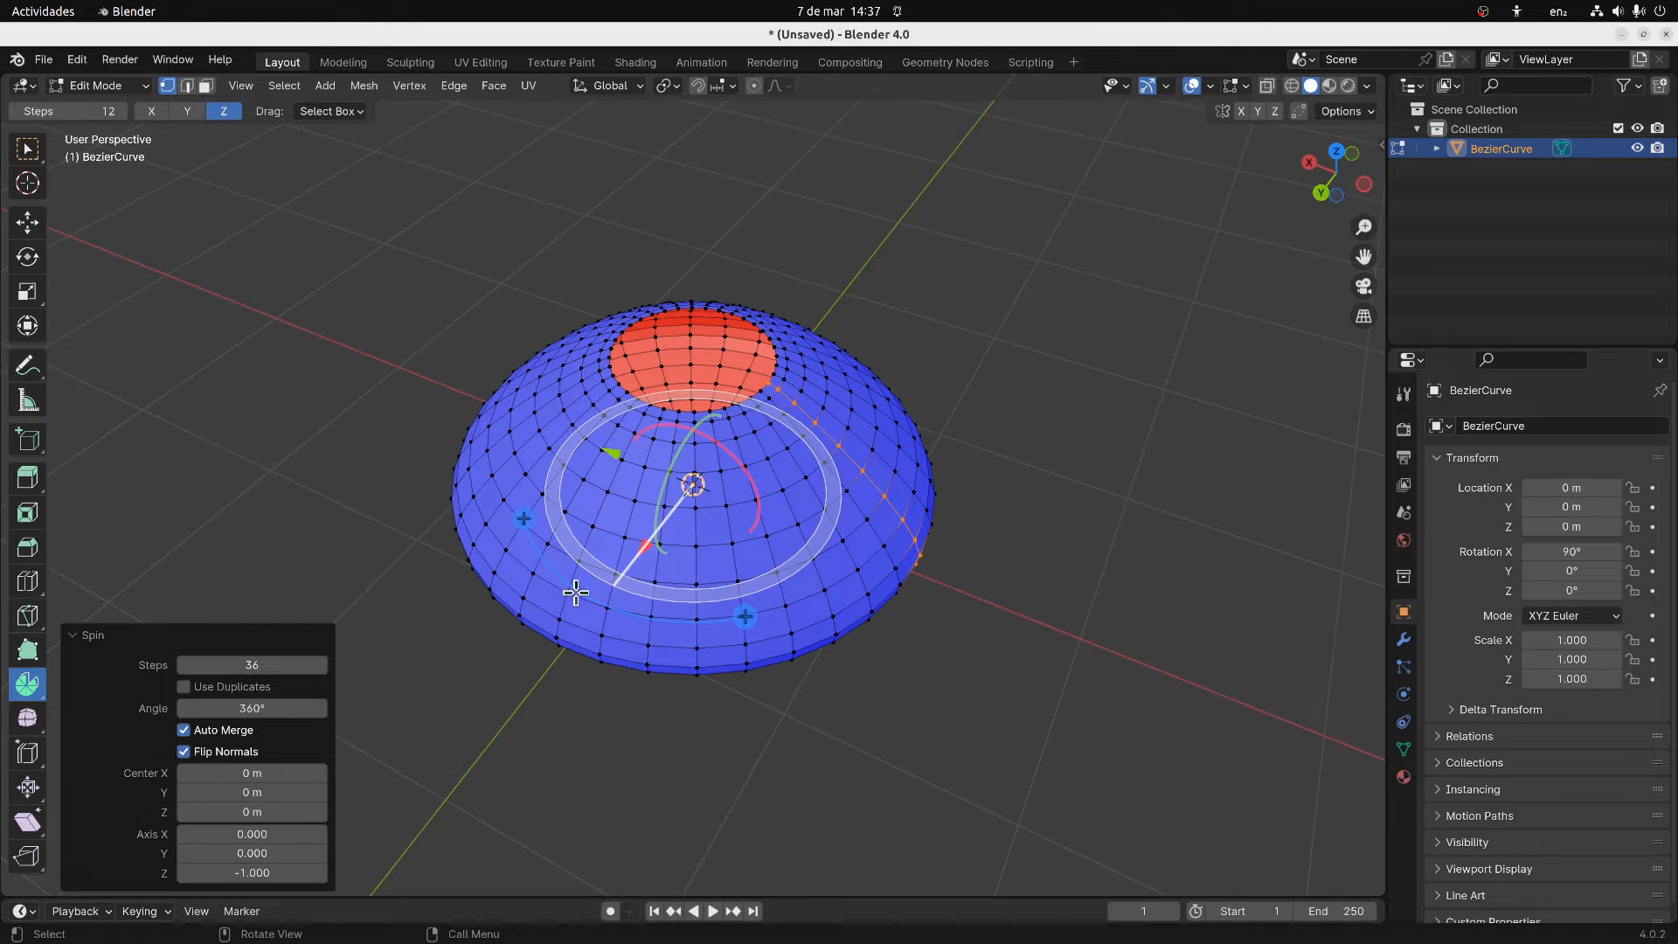
middle_drag(854, 536, 393, 335)
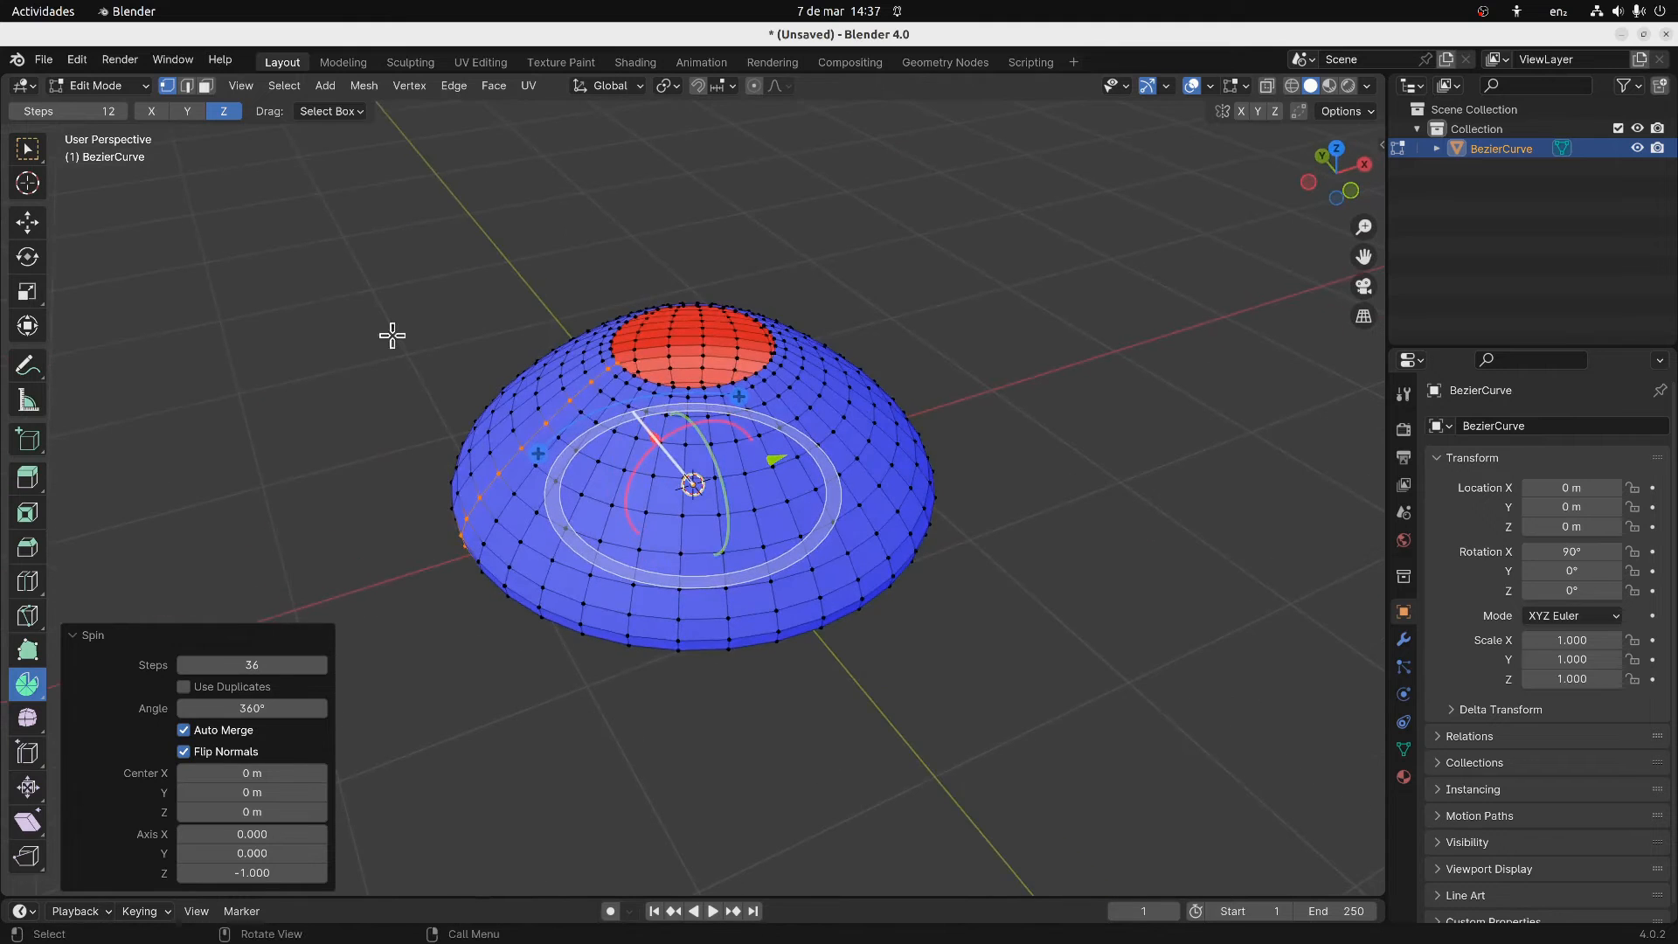
Switch to the box selection tool and examine the centre of the bowl's underside, where the faces converge
click(27, 150)
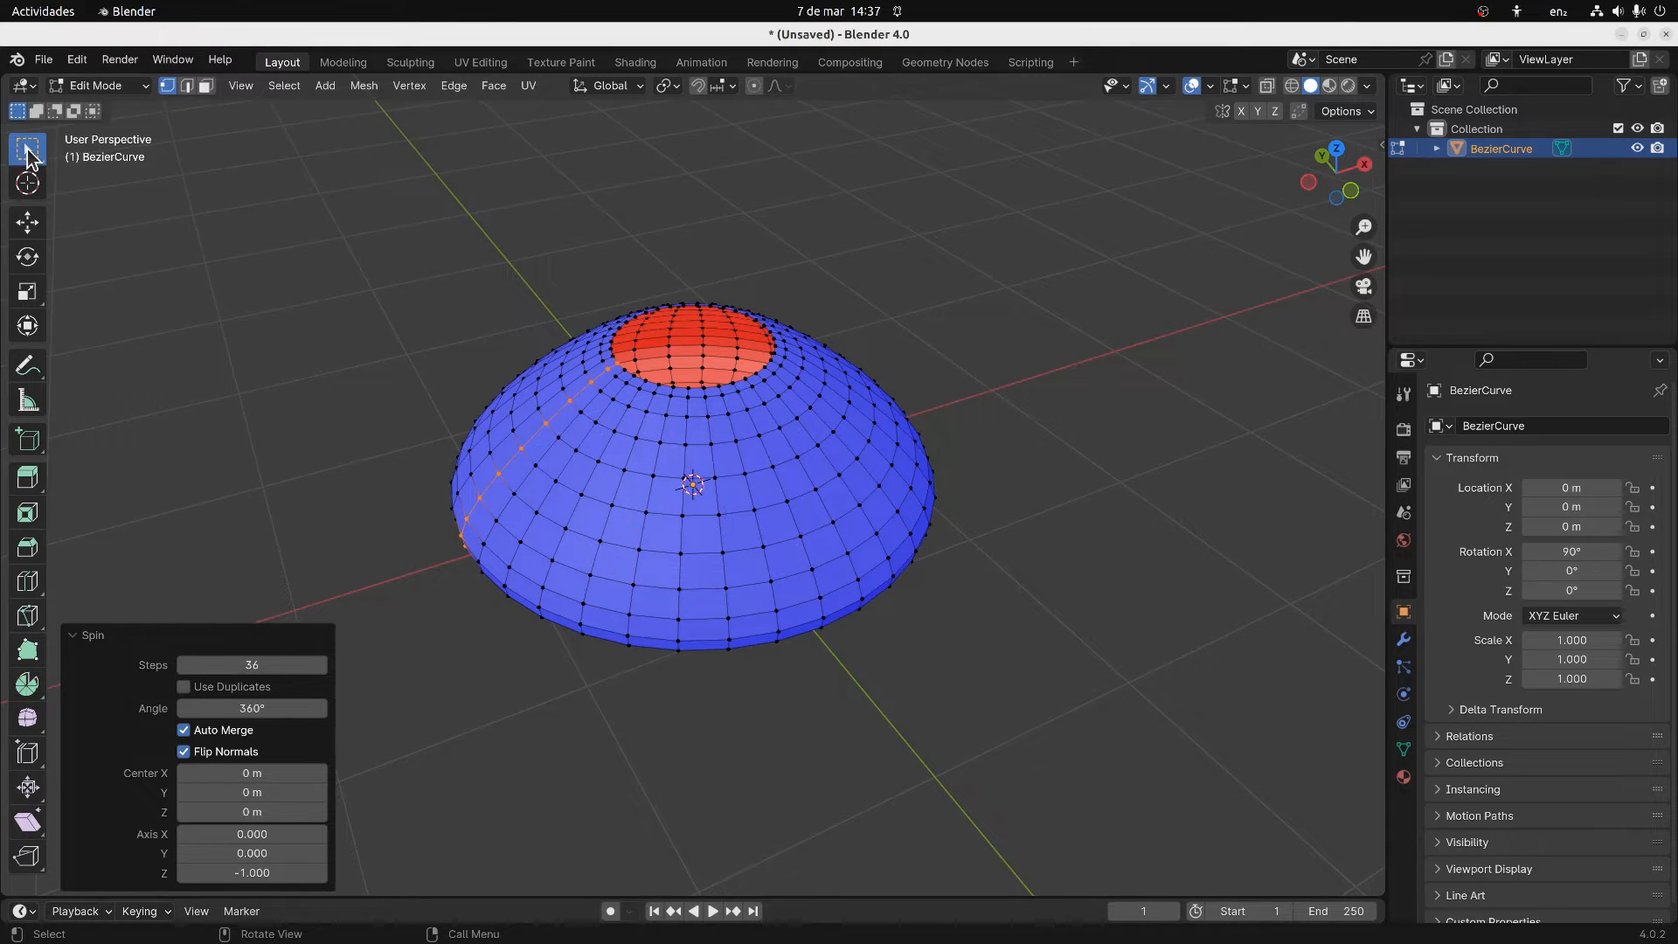
middle_drag(83, 207, 629, 420)
scroll(628, 421, up, 8)
scroll(678, 443, up, 6)
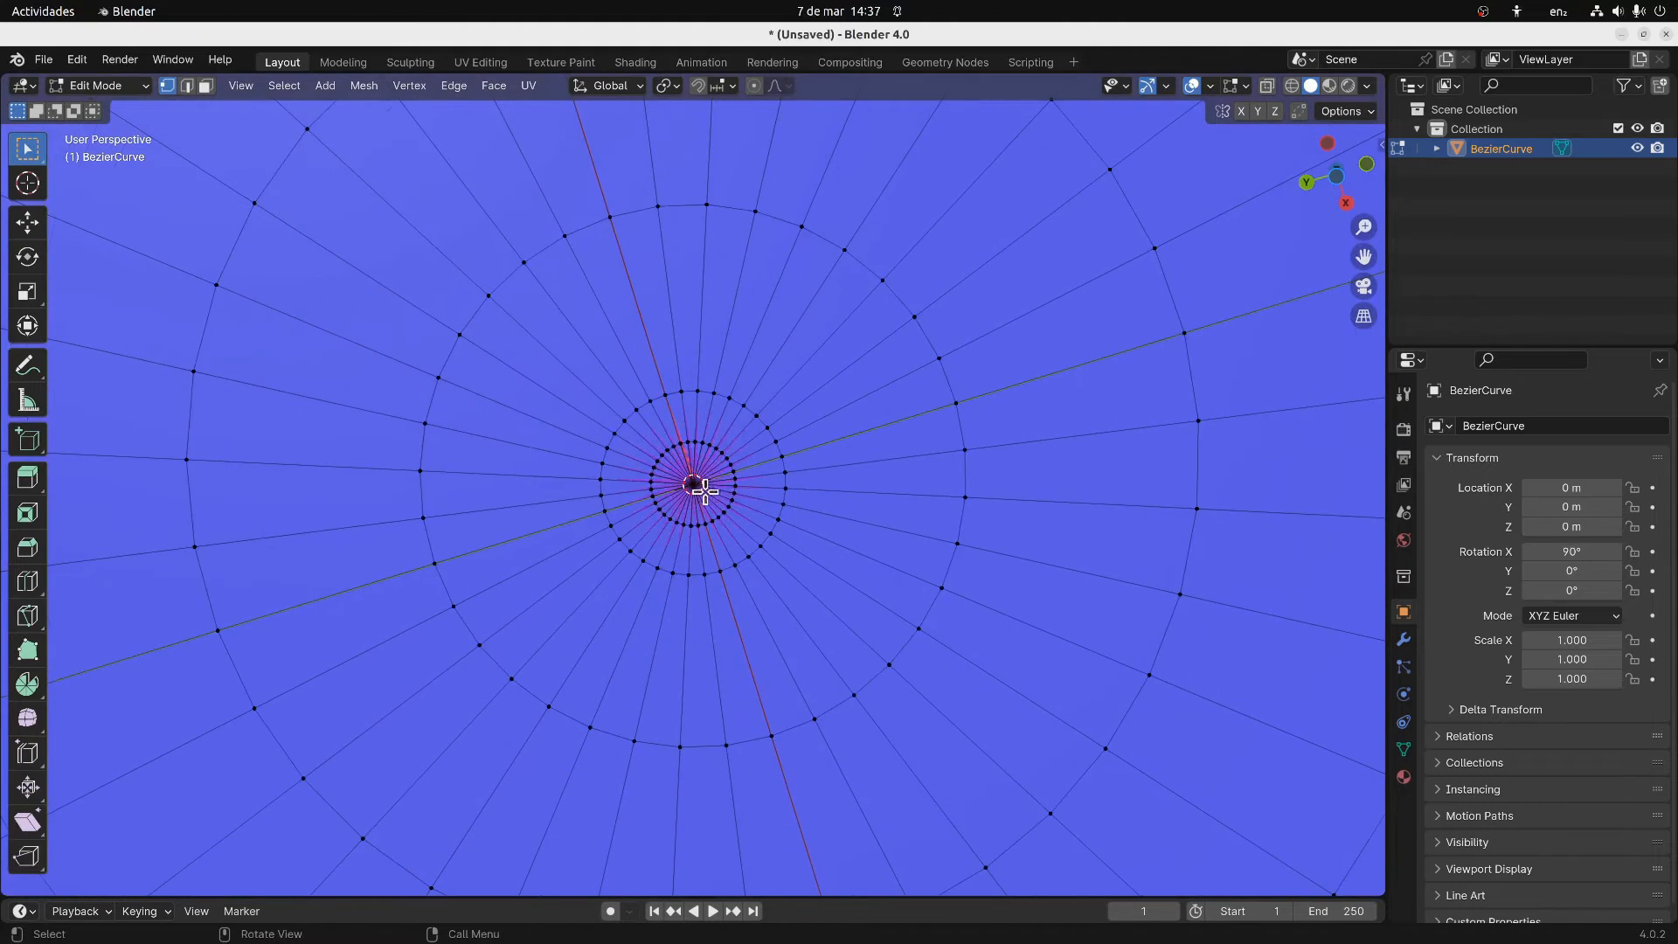
scroll(712, 469, up, 8)
scroll(715, 453, down, 4)
scroll(718, 451, up, 1)
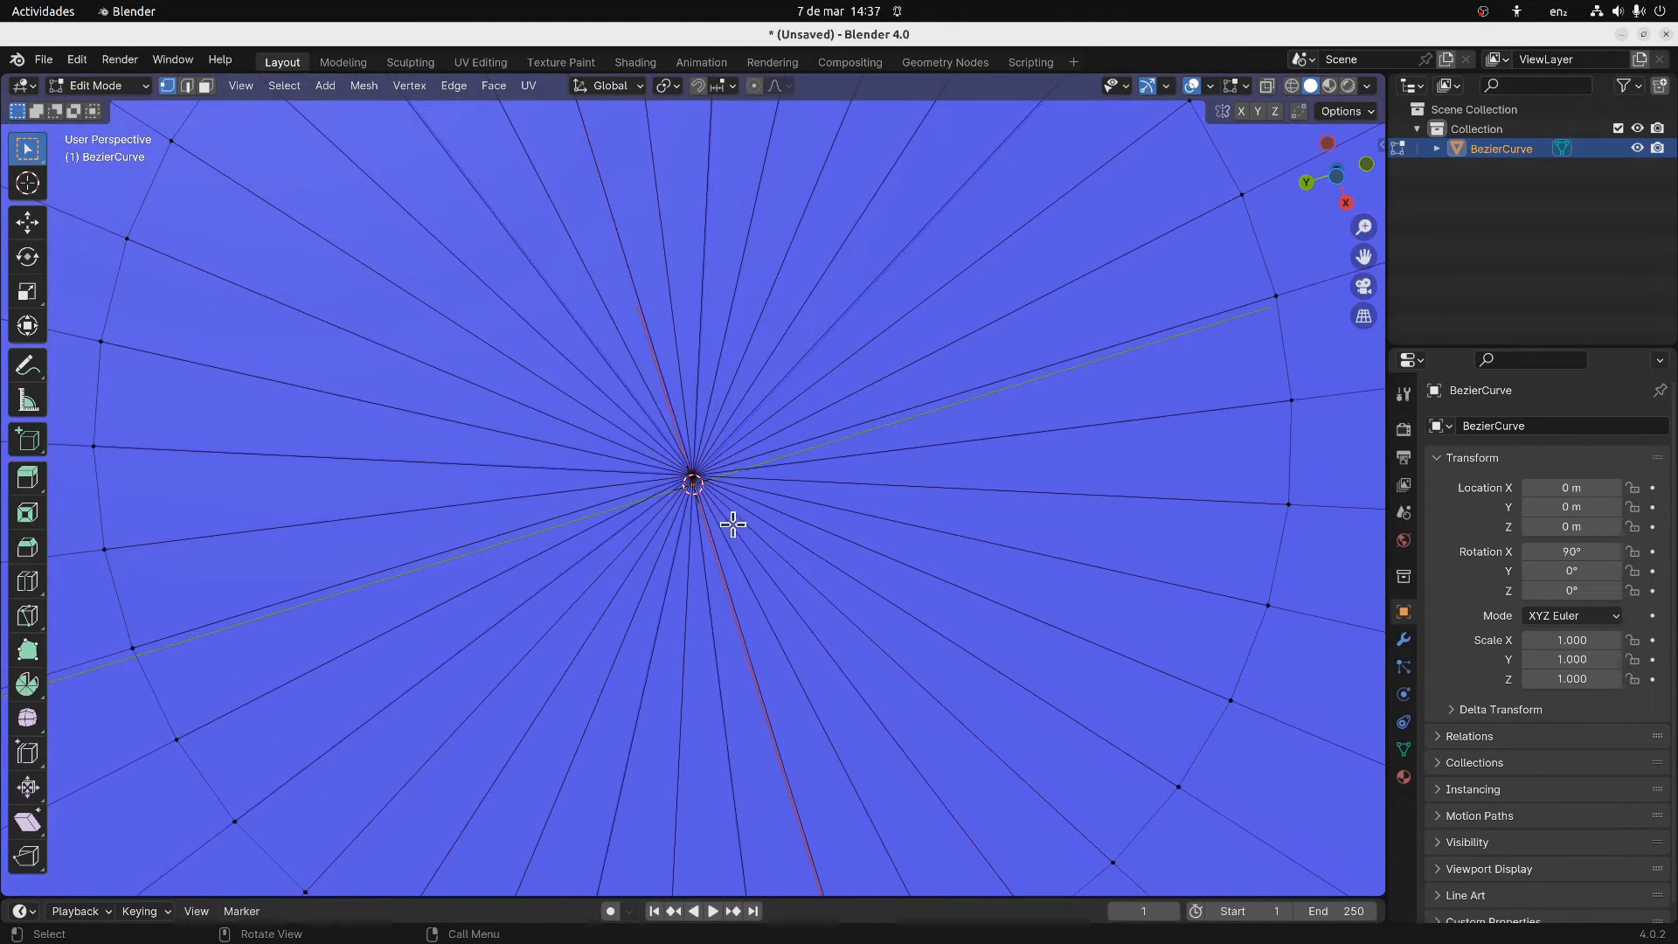
middle_drag(704, 393, 757, 434)
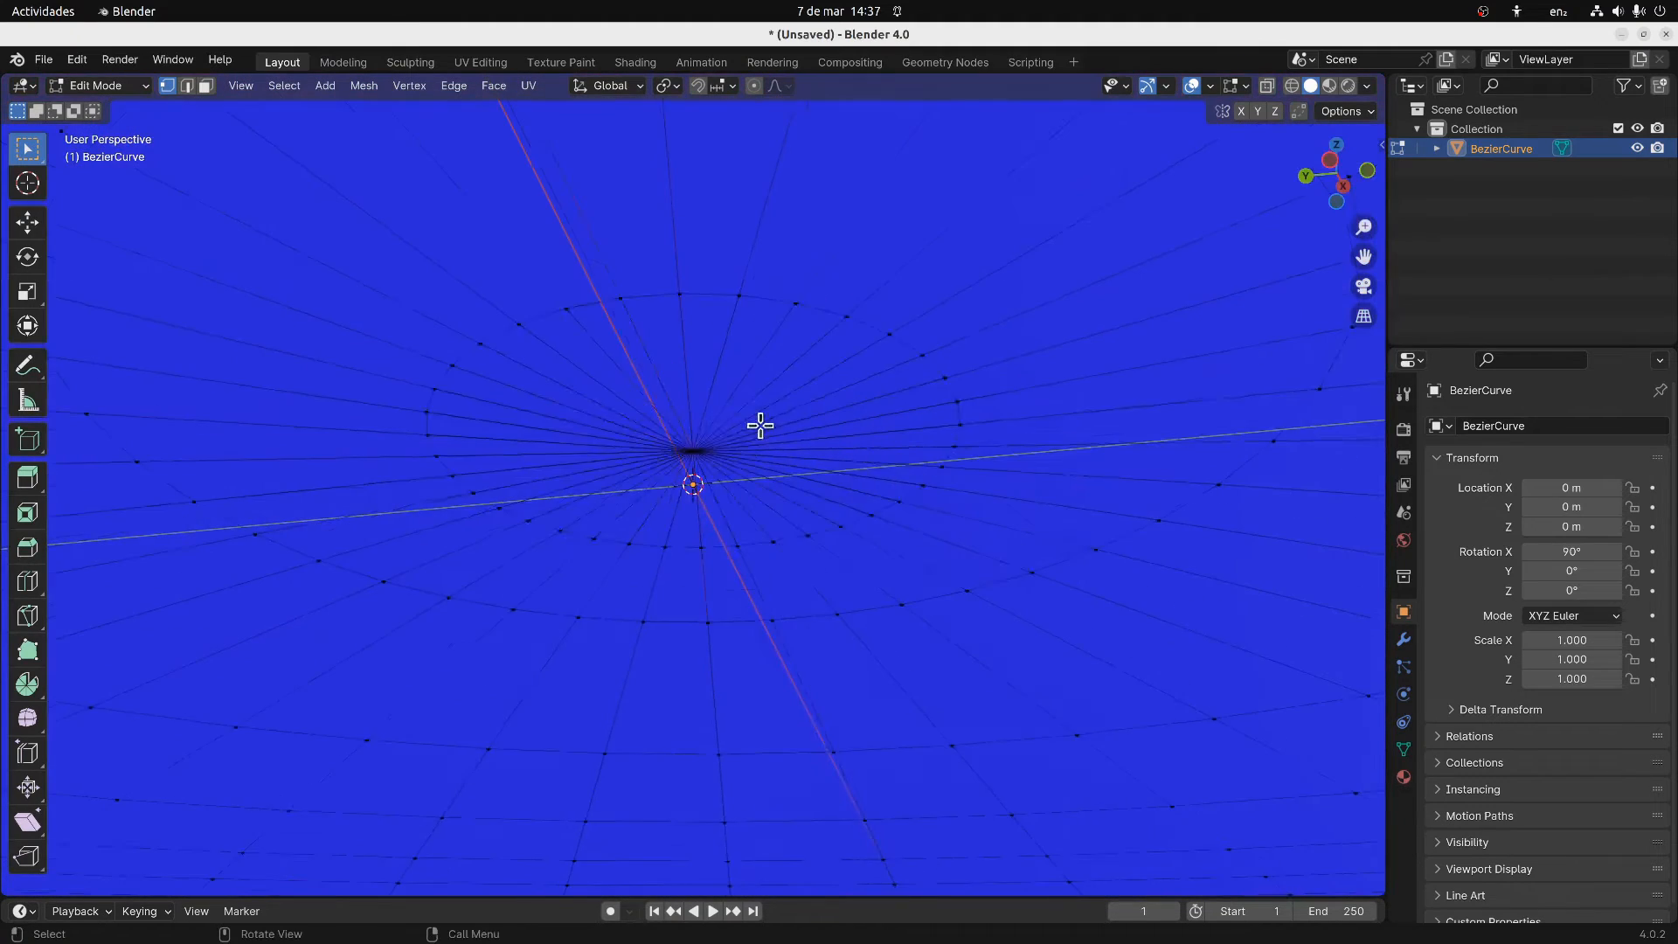
scroll(691, 425, up, 2)
scroll(709, 416, down, 2)
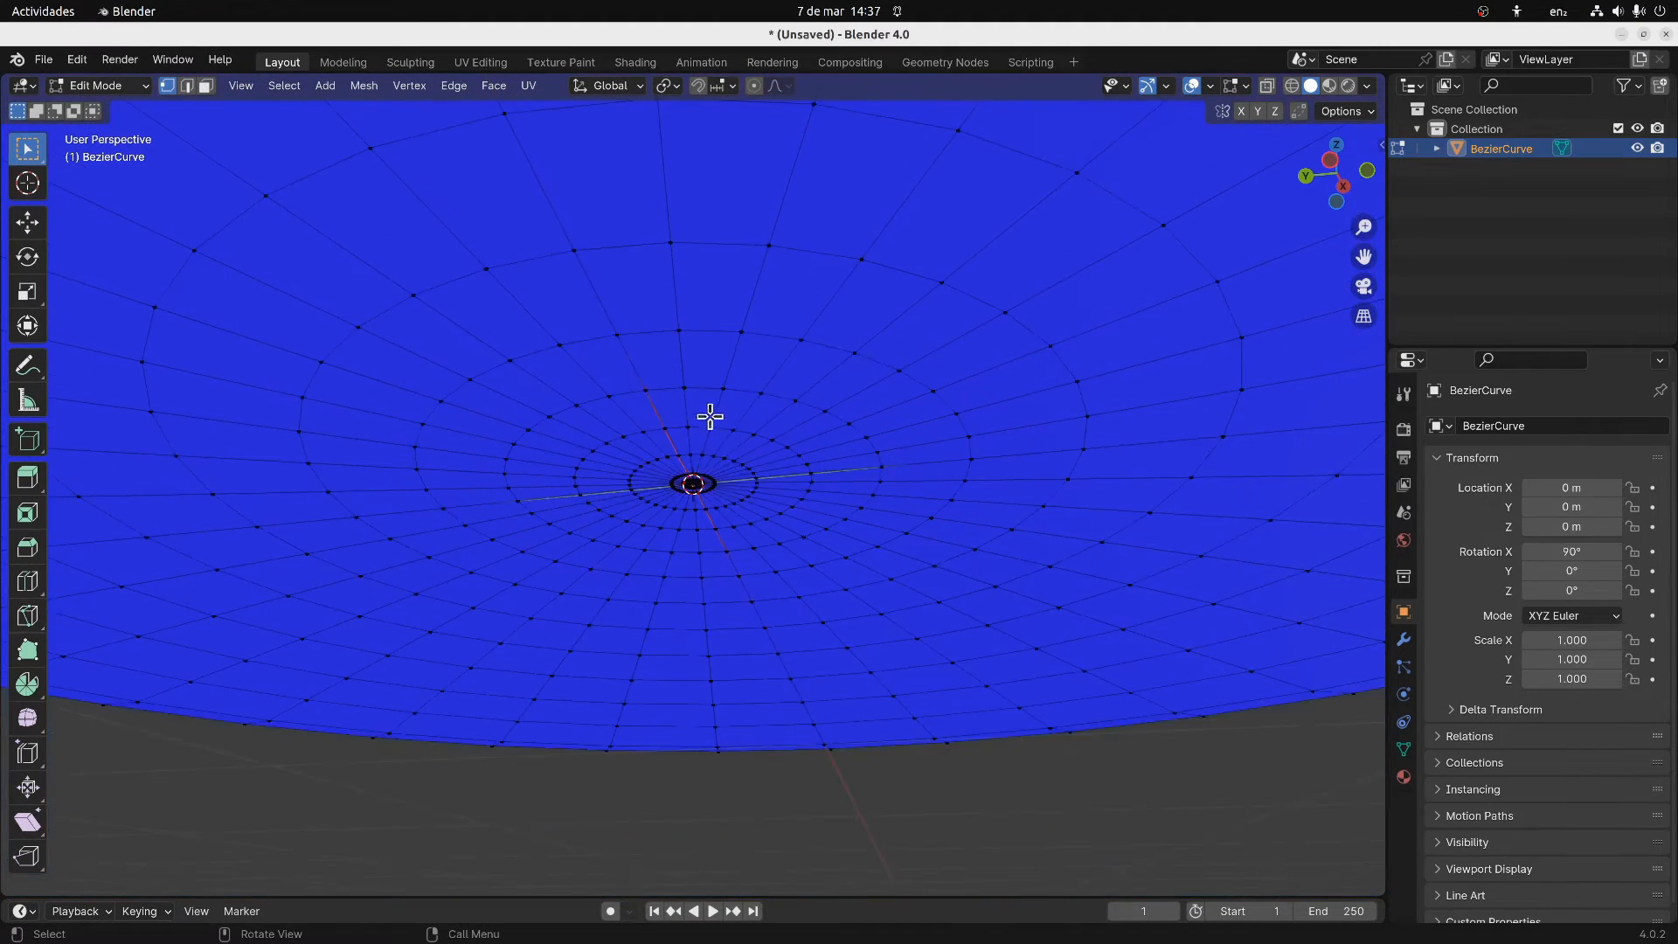
Turn off the Face Orientation overlay
click(1244, 87)
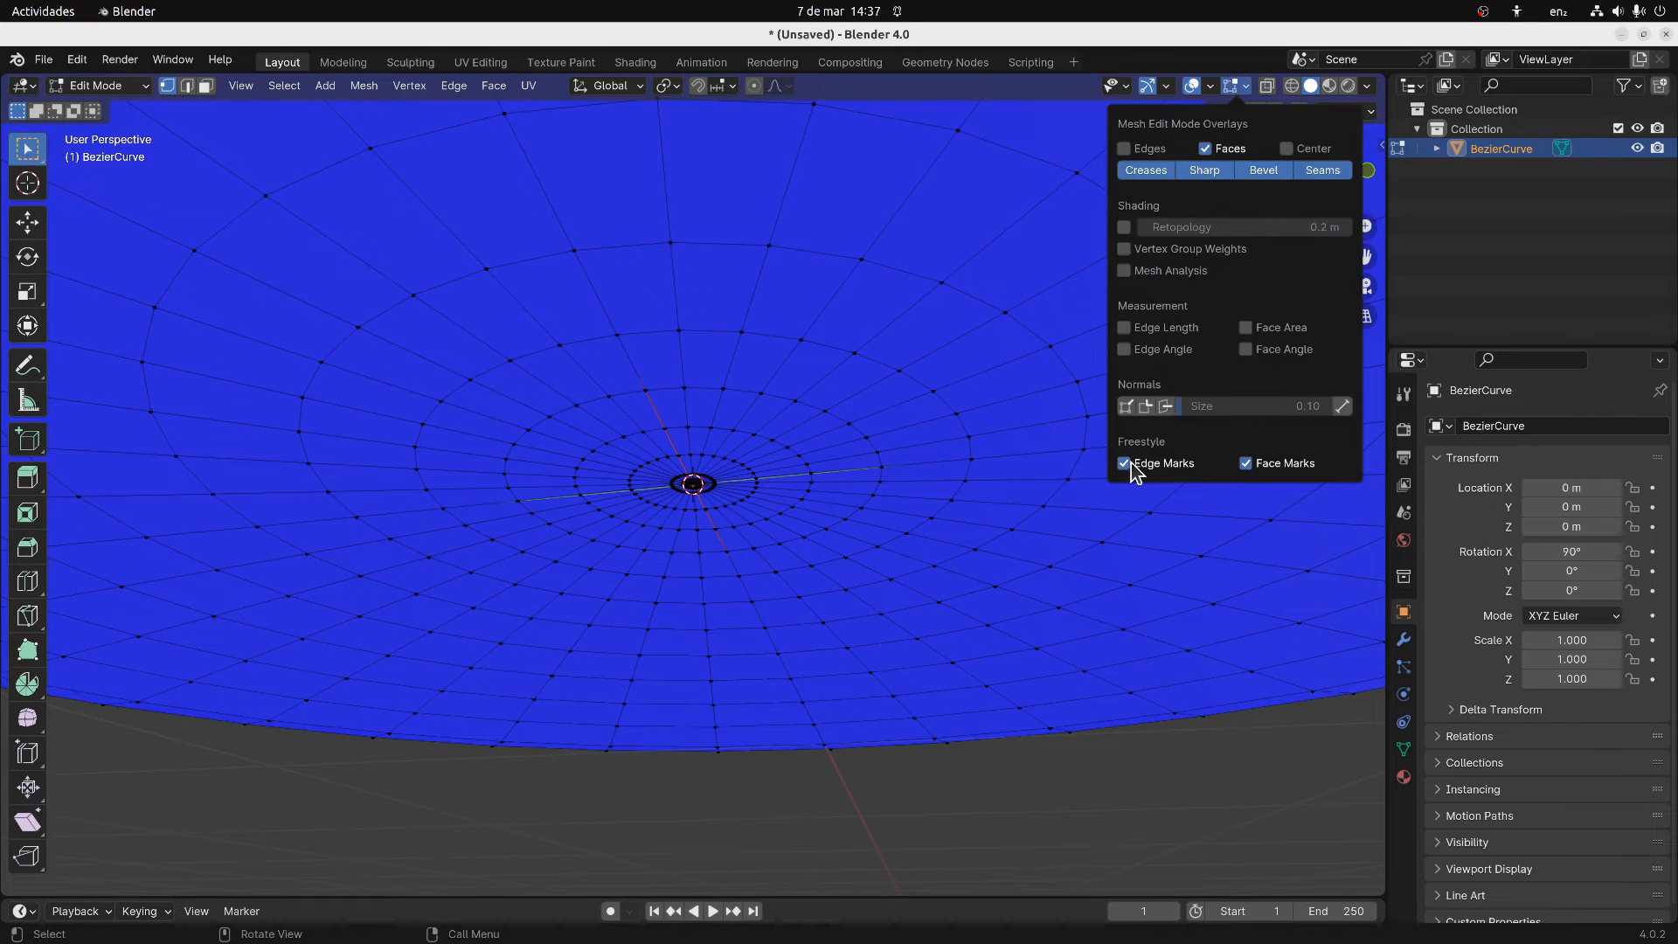
mouse_move(1208, 82)
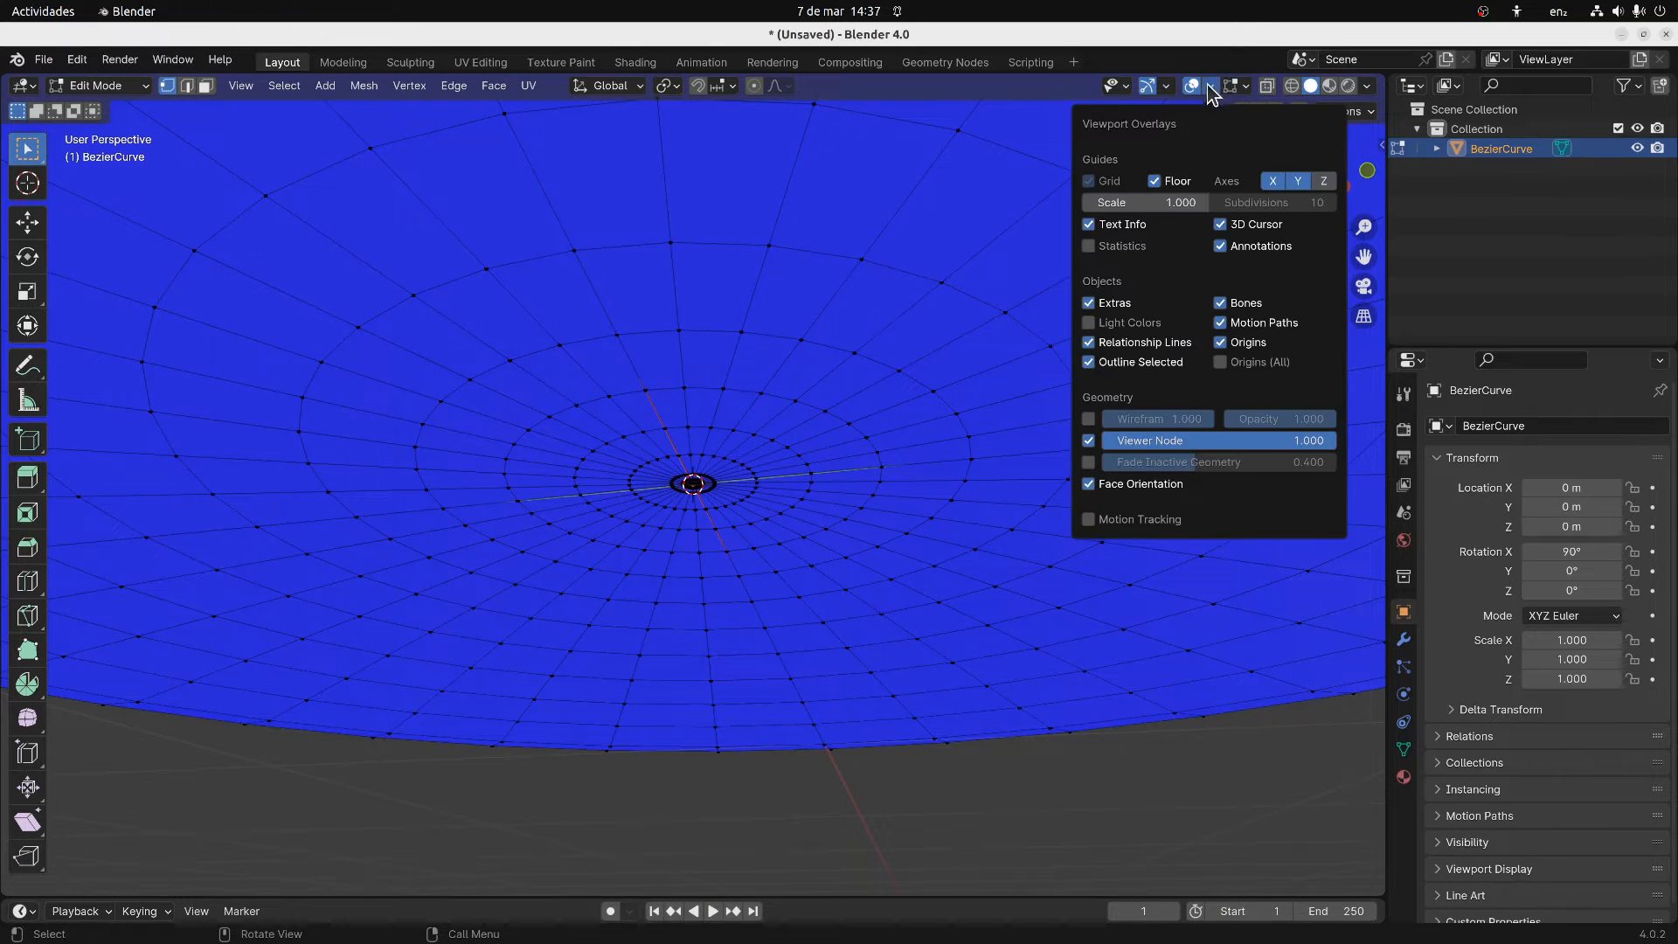
click(1089, 484)
Merge the innermost ring of vertices around the centre of the bowl's underside into one vertex with Merge At Center
middle_drag(786, 329, 706, 472)
scroll(770, 432, down, 5)
scroll(743, 525, up, 5)
scroll(706, 472, up, 6)
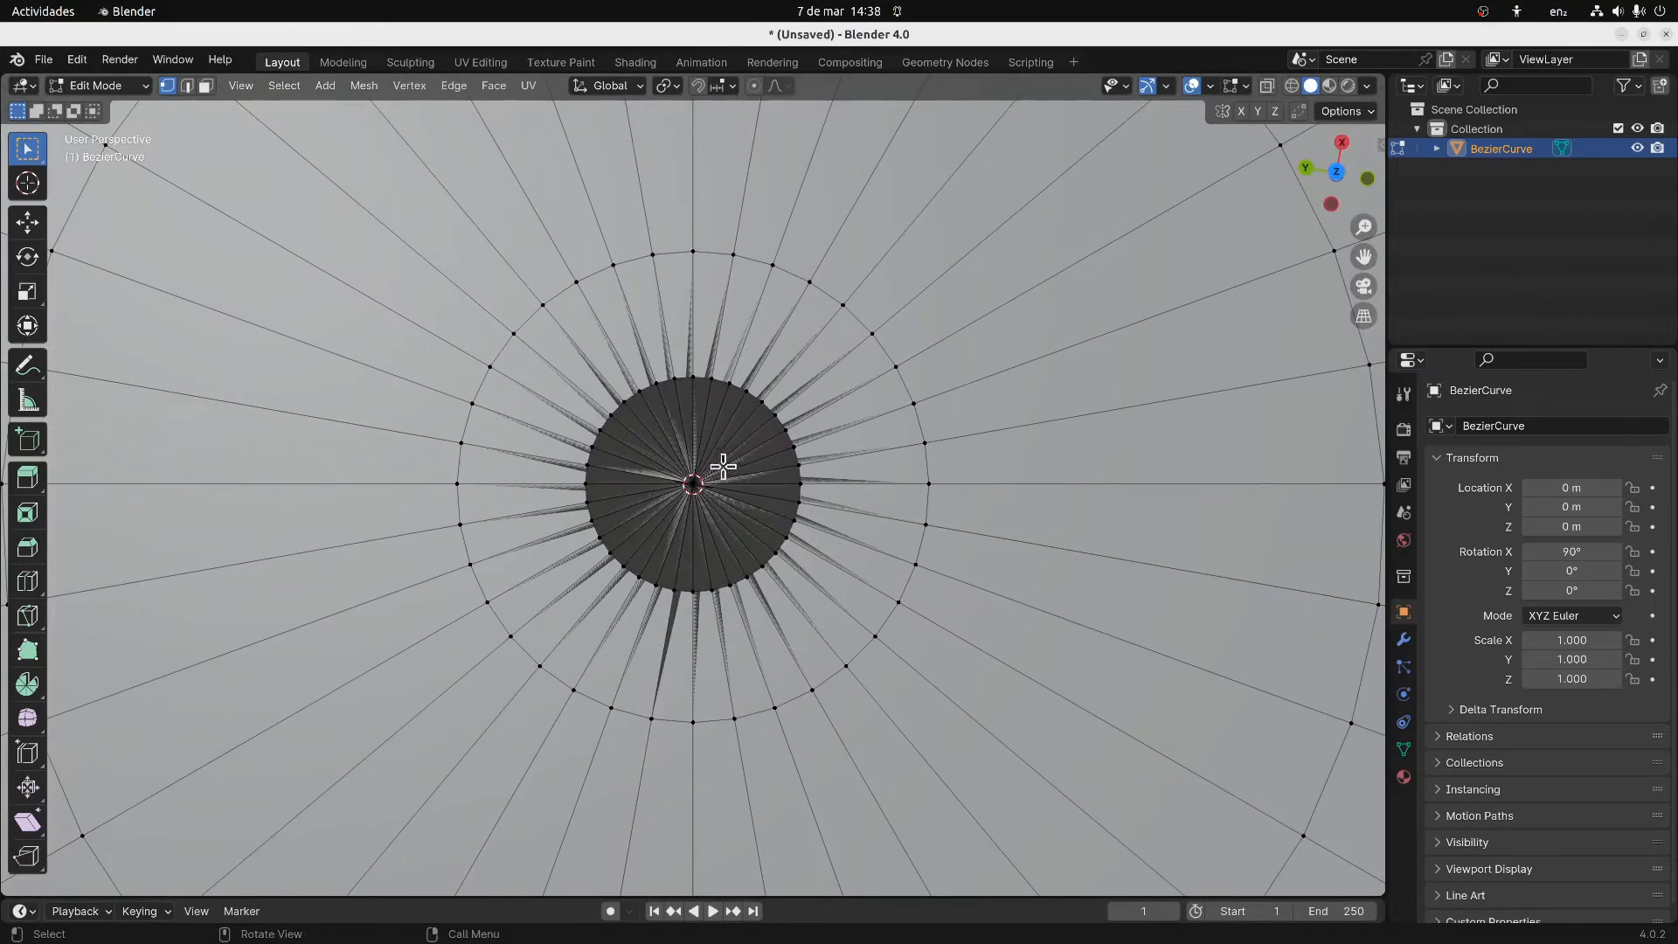
drag(581, 360, 813, 629)
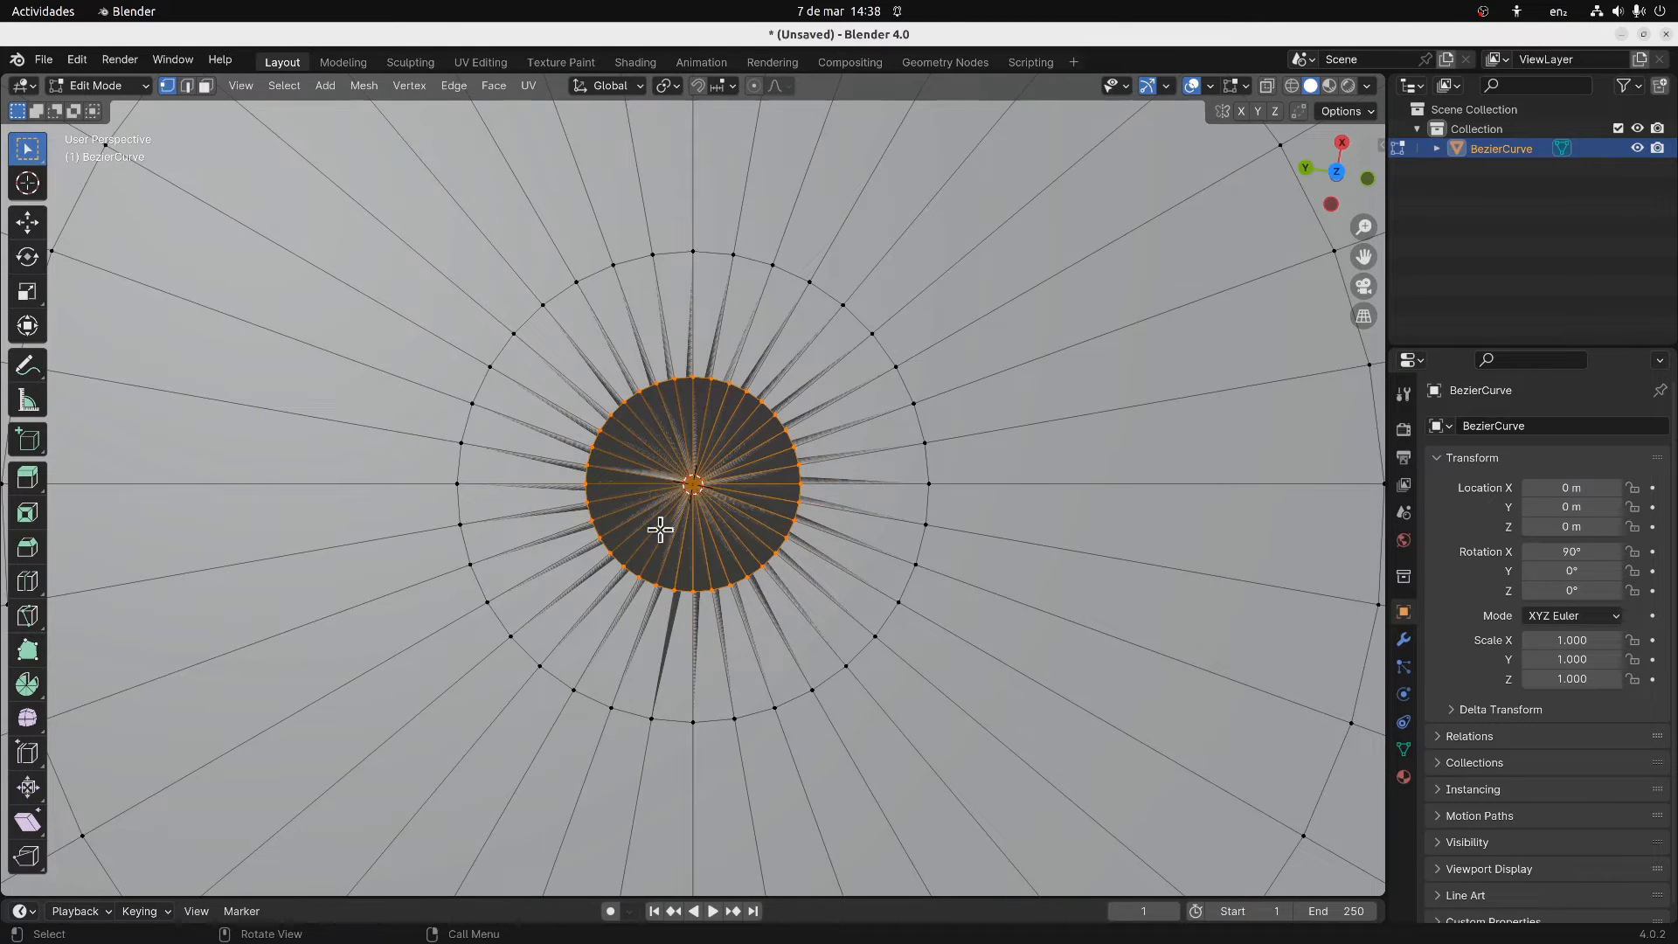
scroll(622, 446, up, 4)
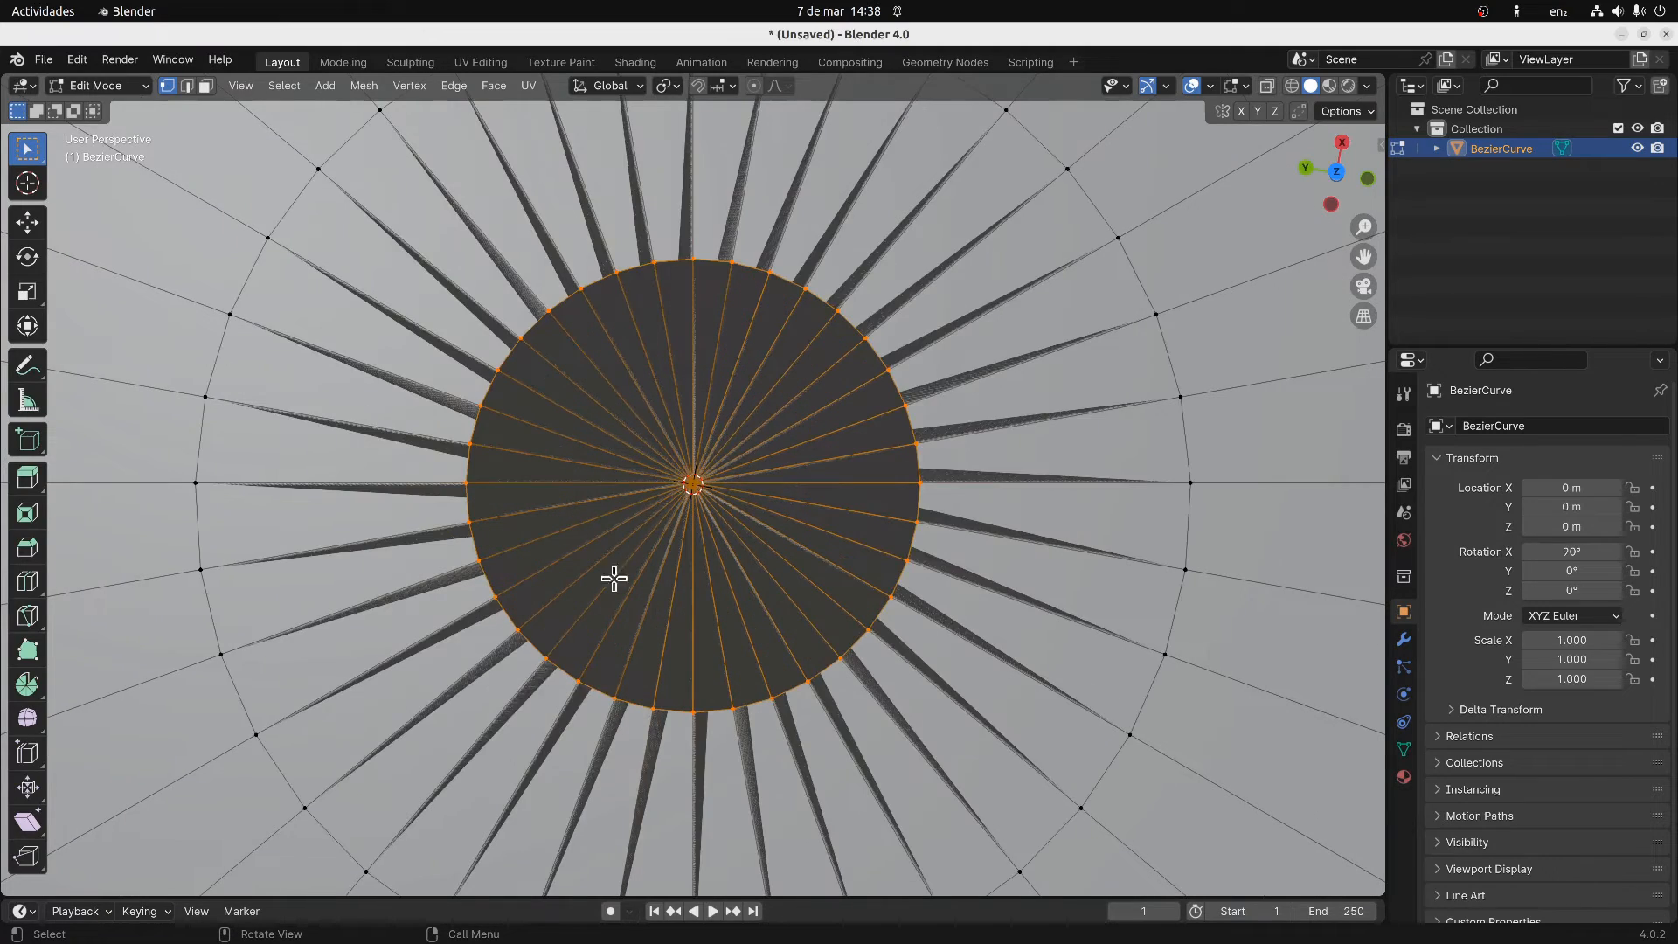
middle_drag(439, 584, 637, 479)
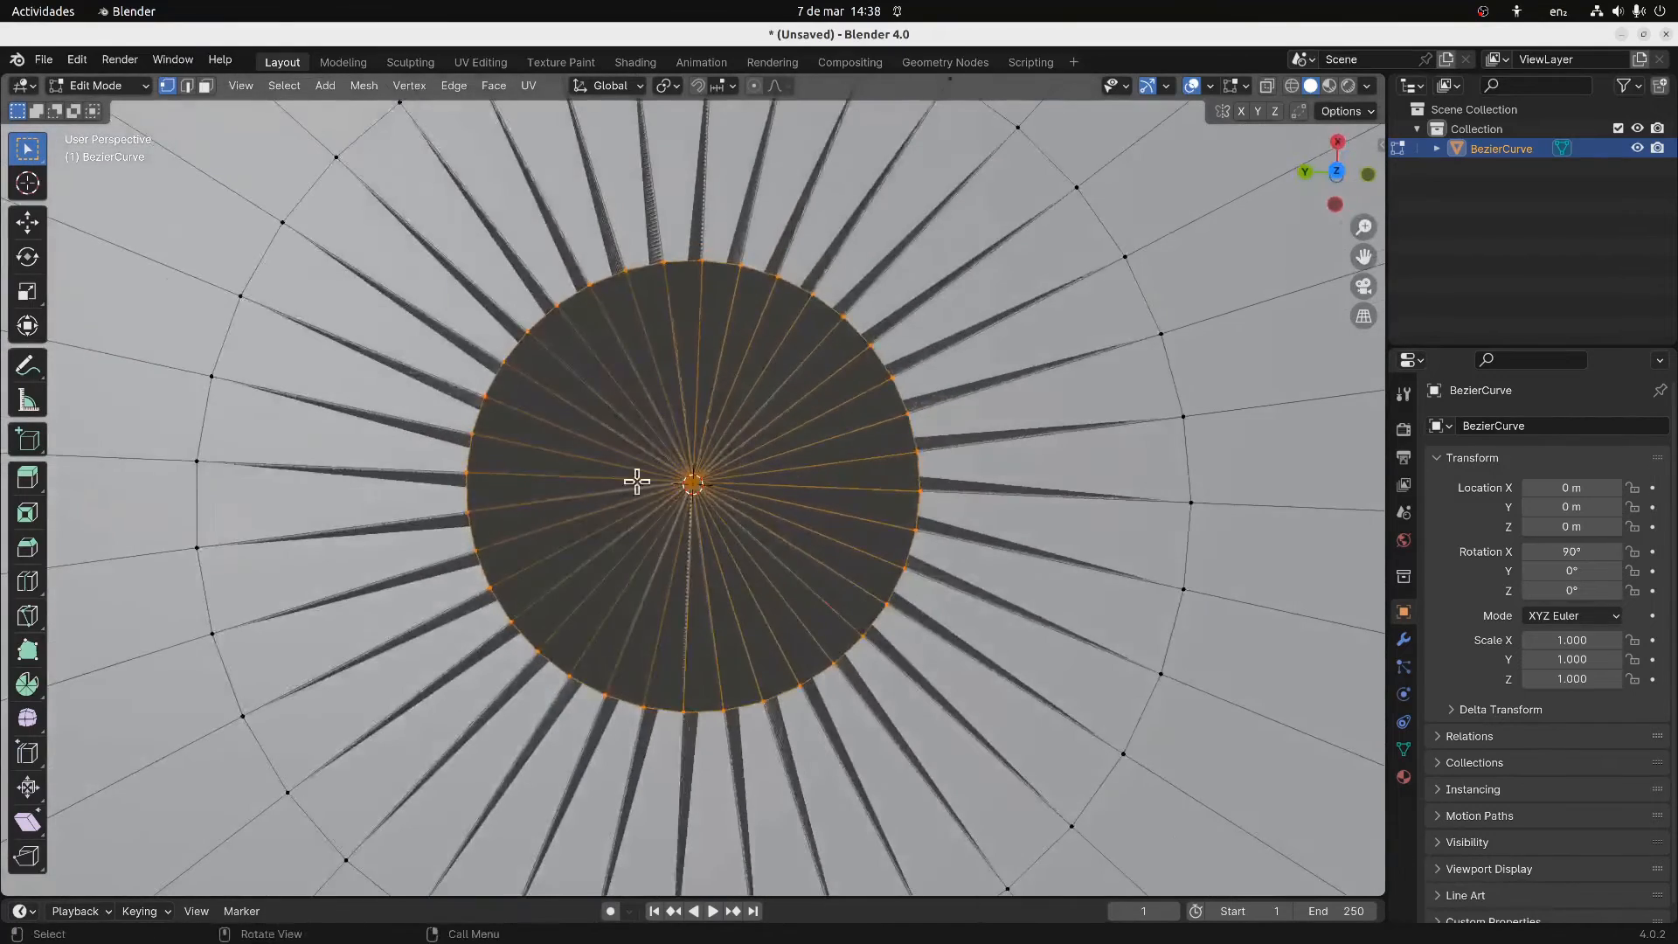
scroll(637, 480, down, 4)
scroll(637, 480, up, 5)
scroll(636, 480, down, 4)
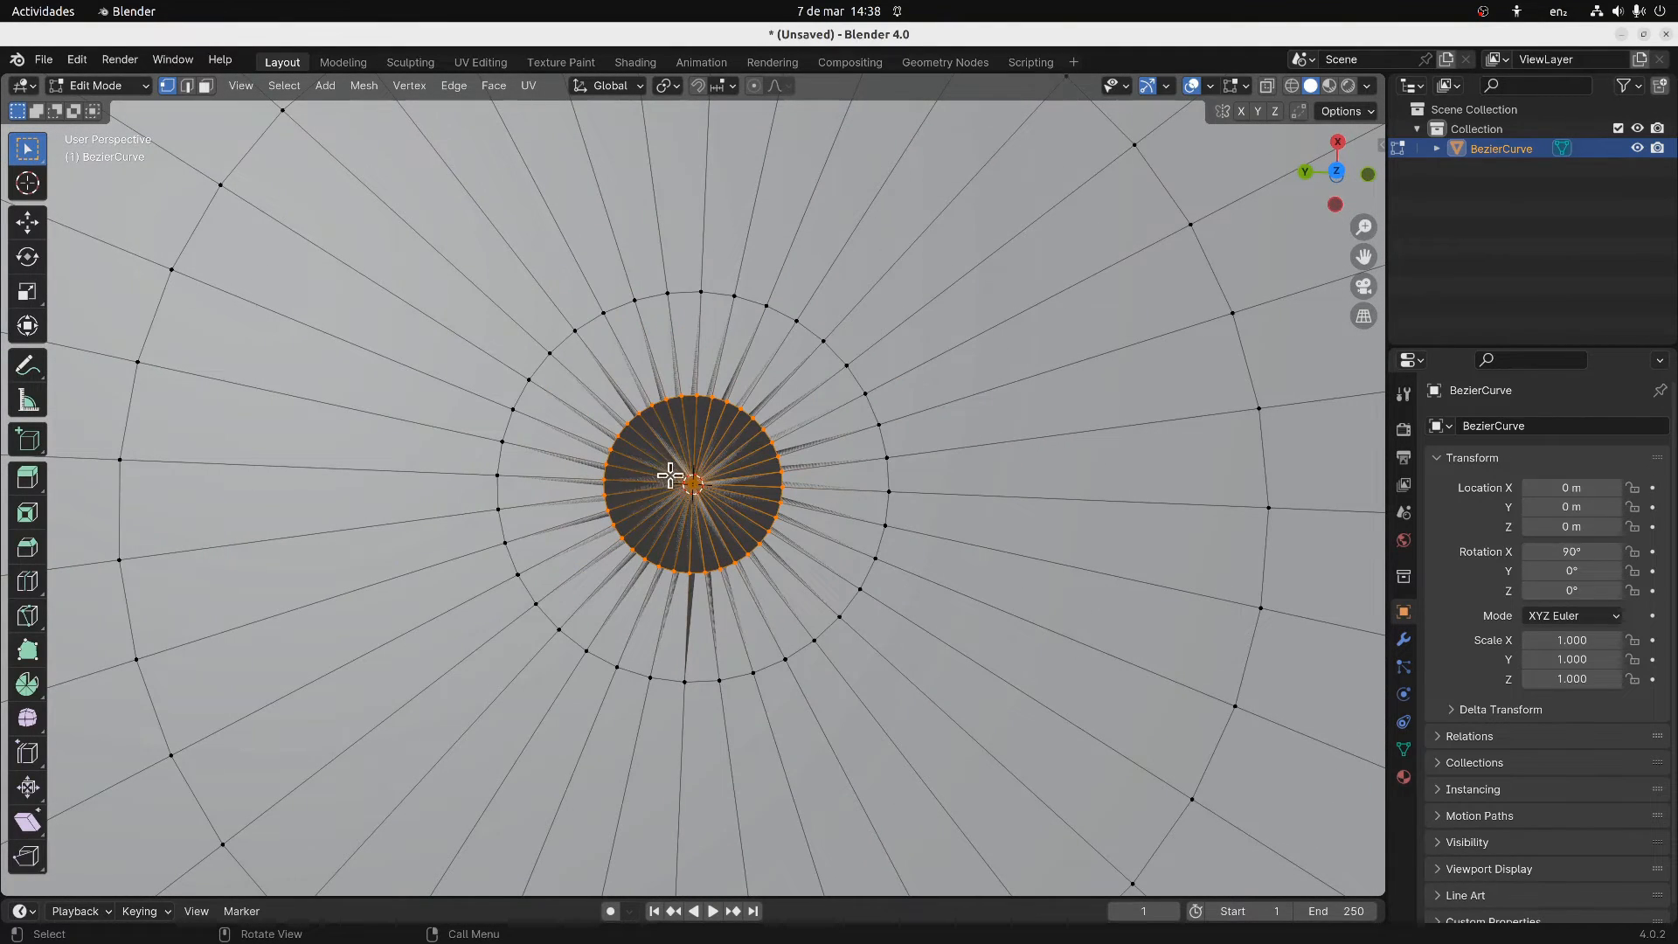
scroll(681, 486, up, 8)
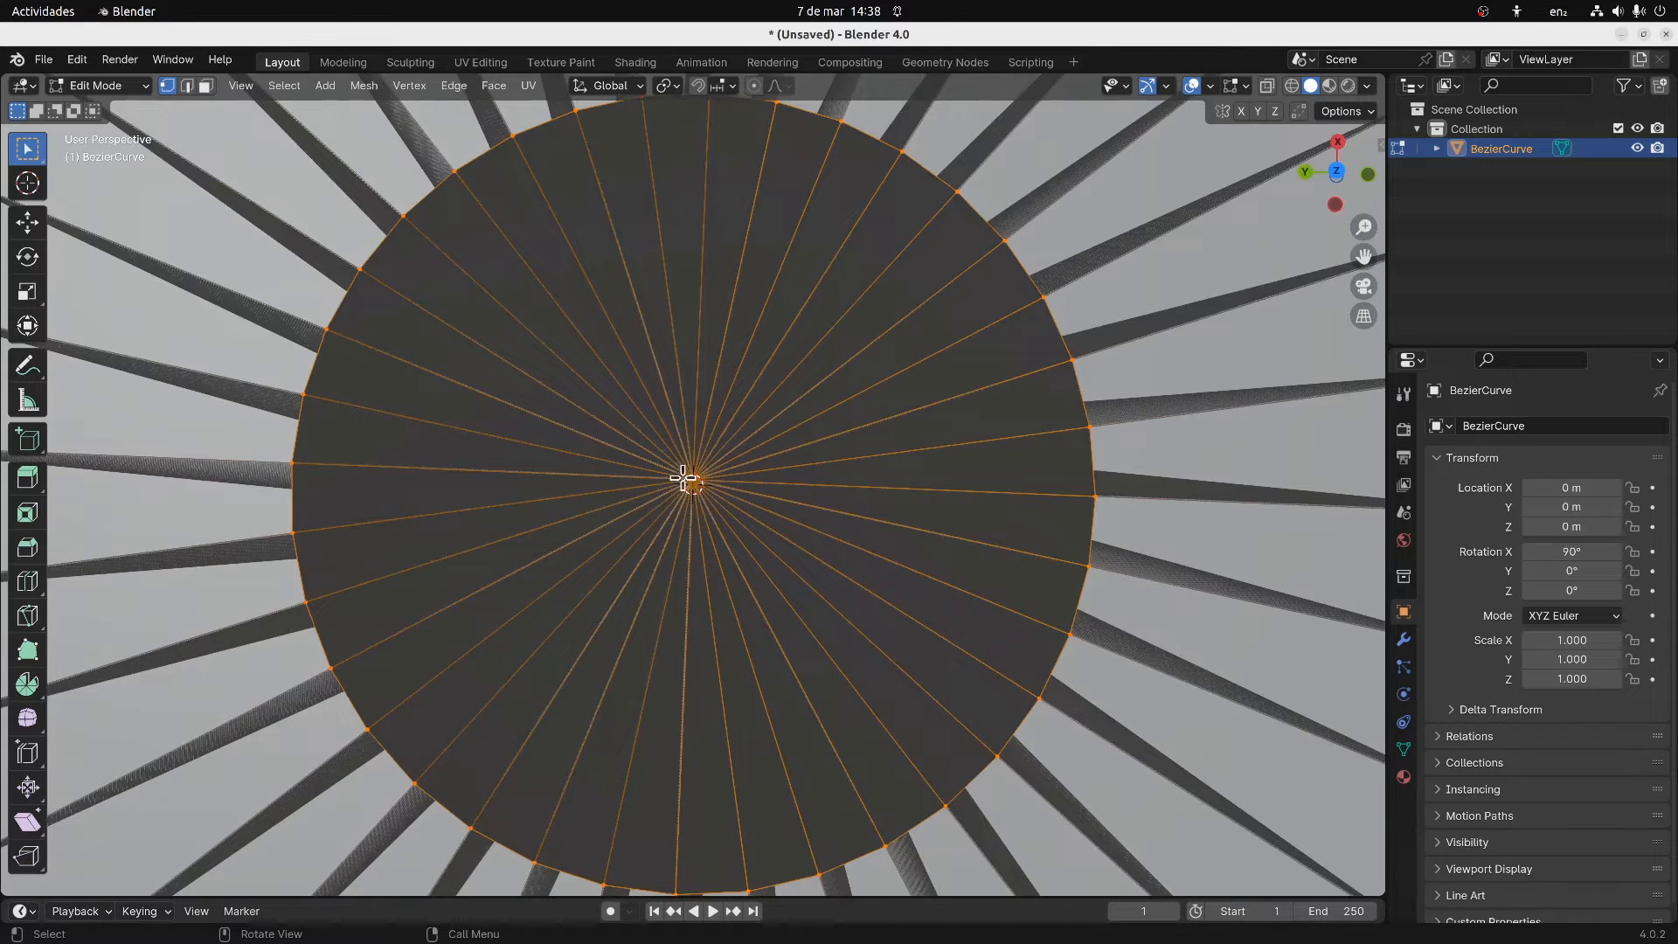
scroll(697, 484, down, 10)
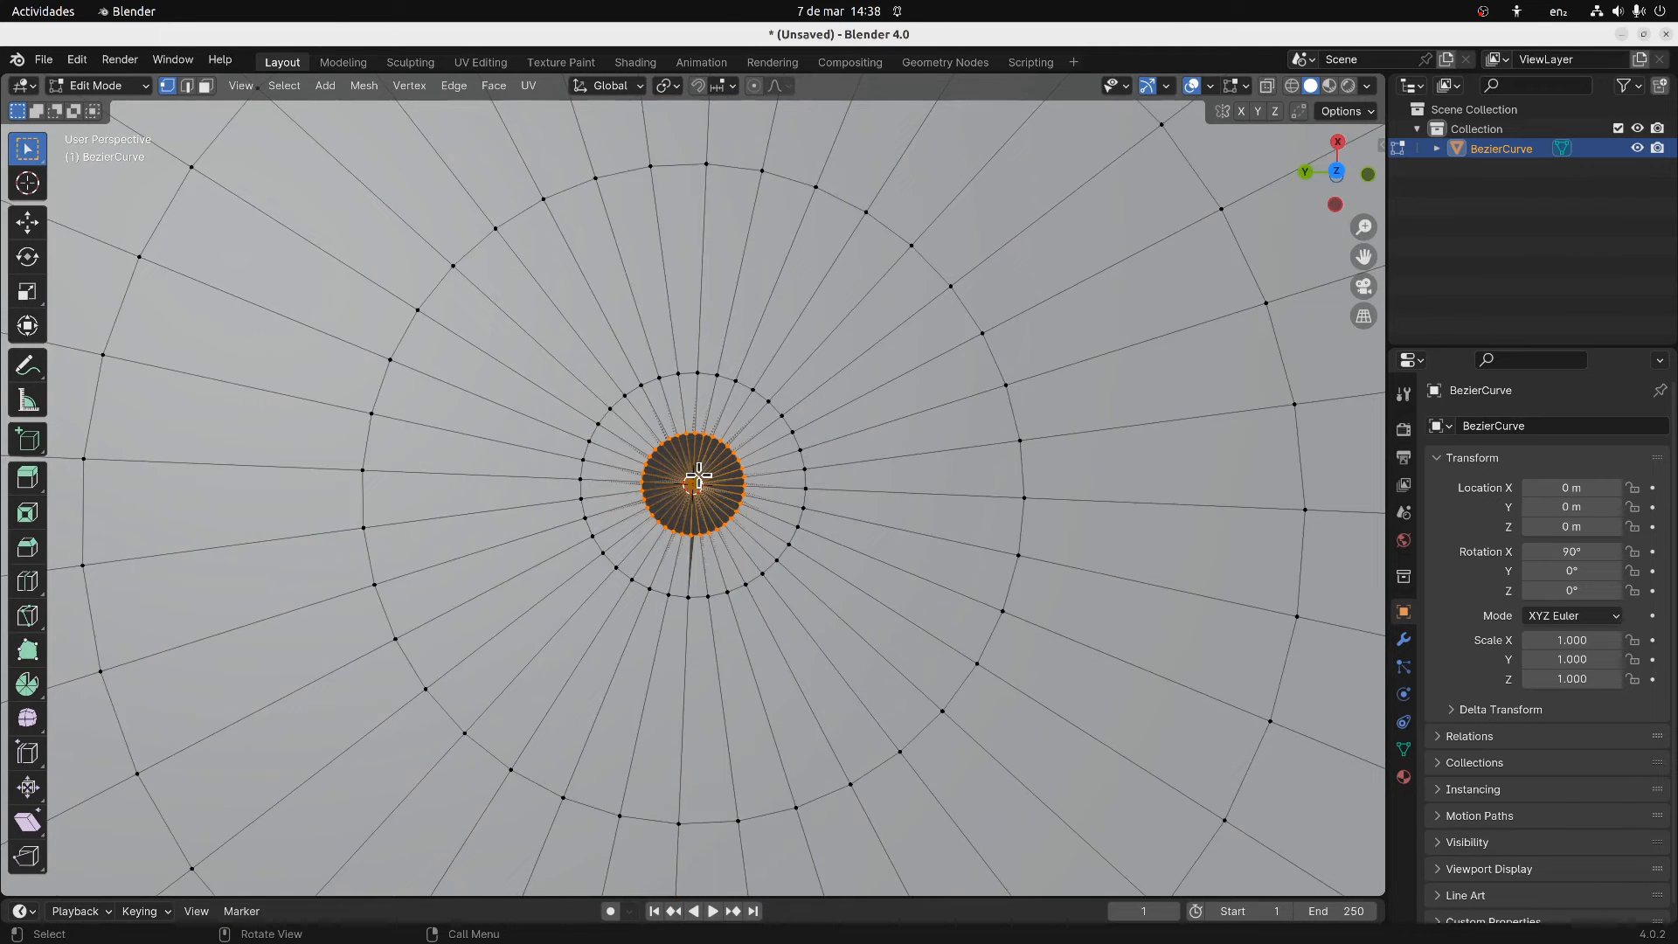
key(F3)
text(merg)
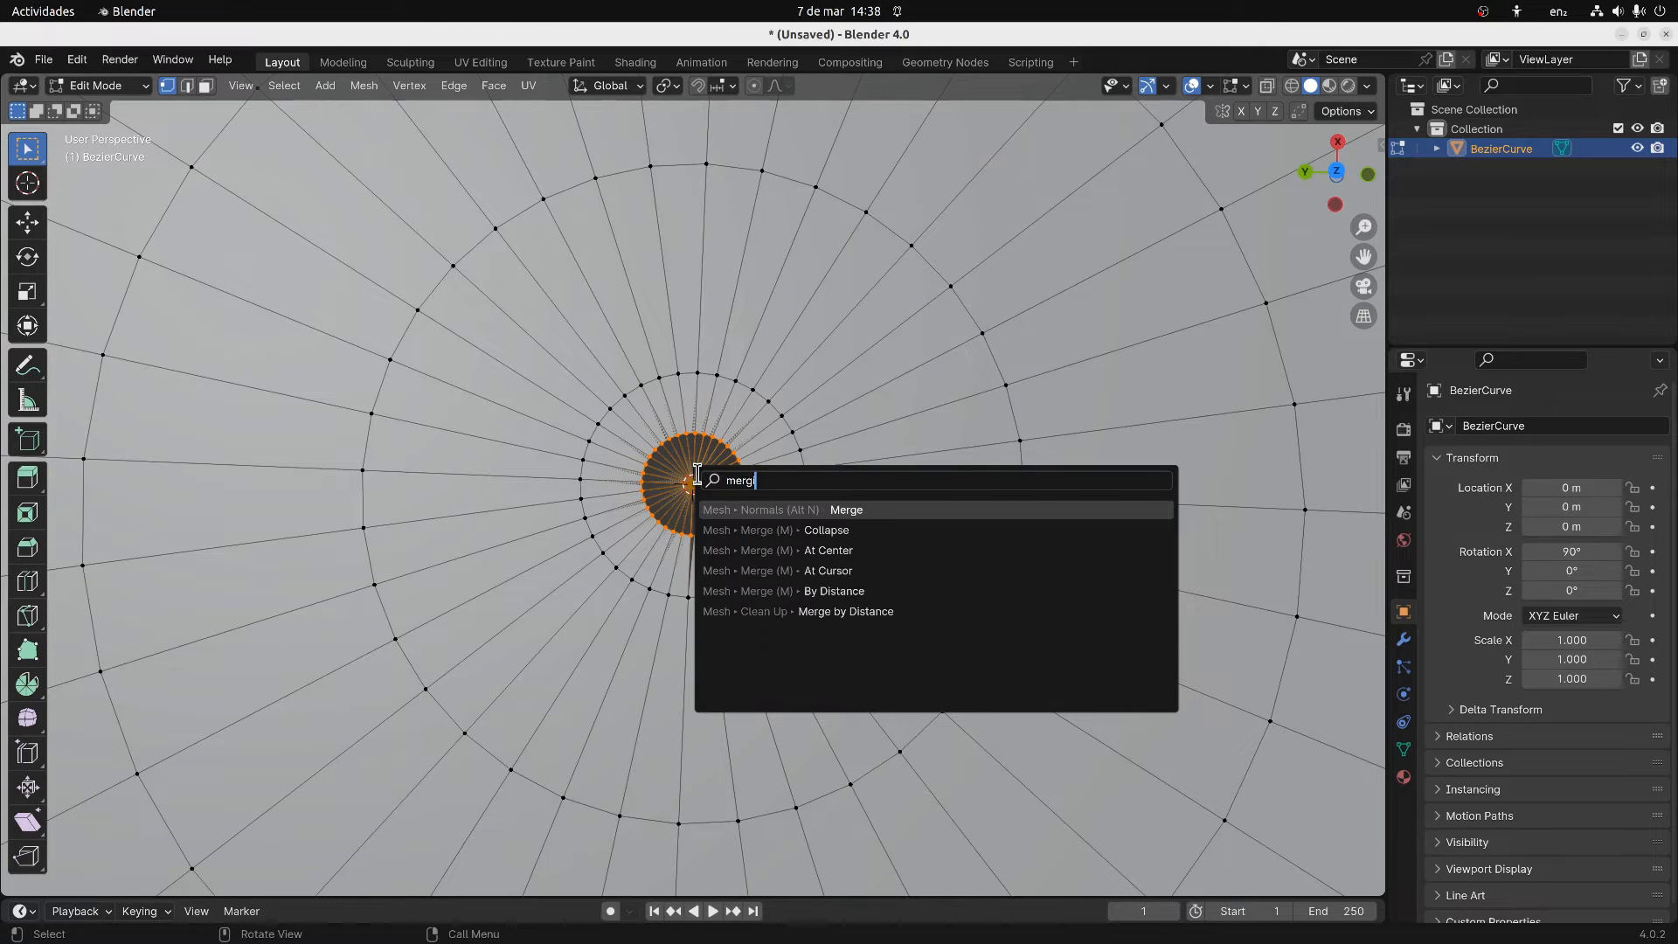
text(e)
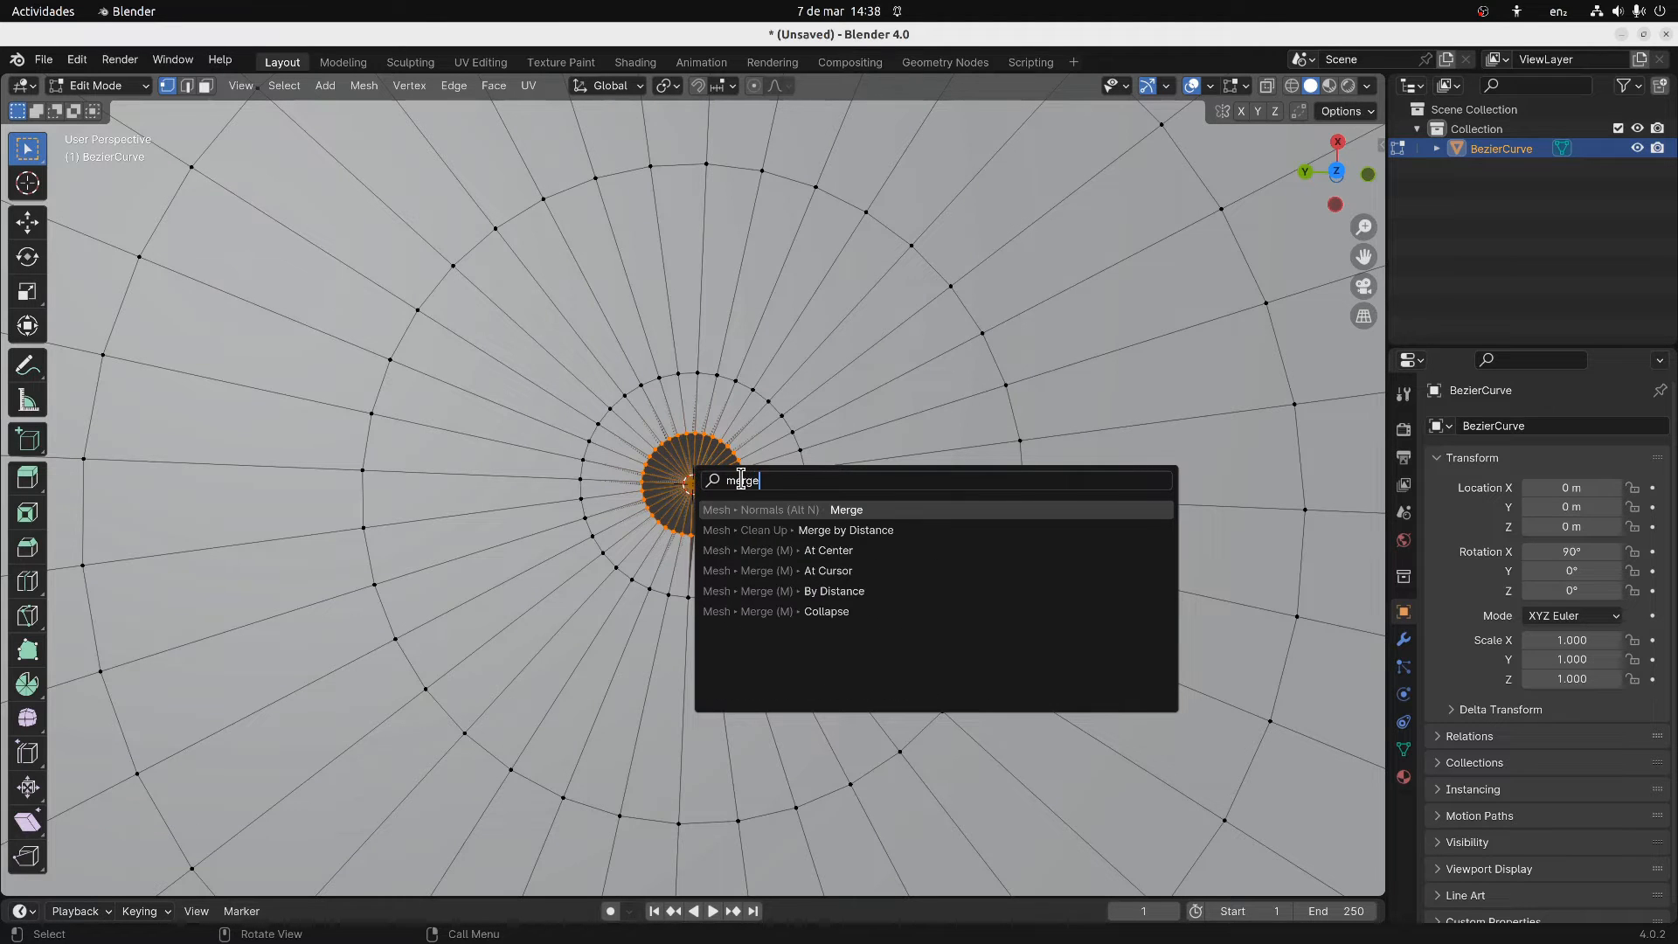
click(802, 550)
Turn on X-ray display to see through the bowl from the side
middle_drag(703, 619, 715, 580)
scroll(704, 518, up, 5)
middle_drag(706, 511, 749, 192)
middle_drag(687, 171, 703, 339)
middle_drag(664, 402, 696, 276)
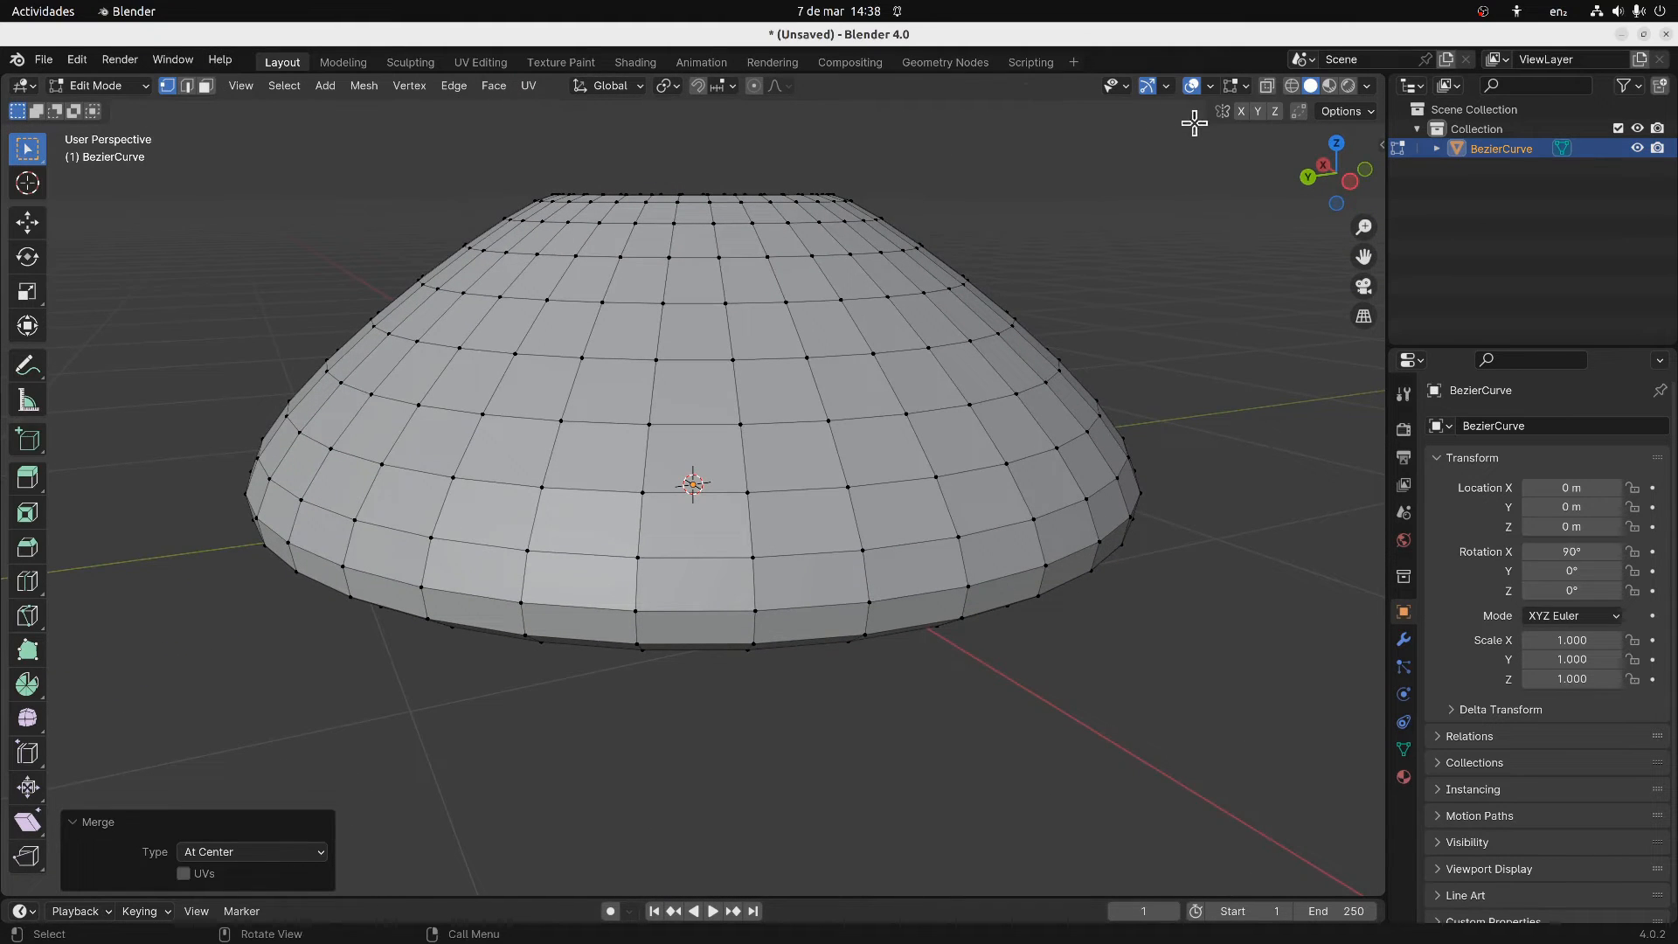
click(1266, 85)
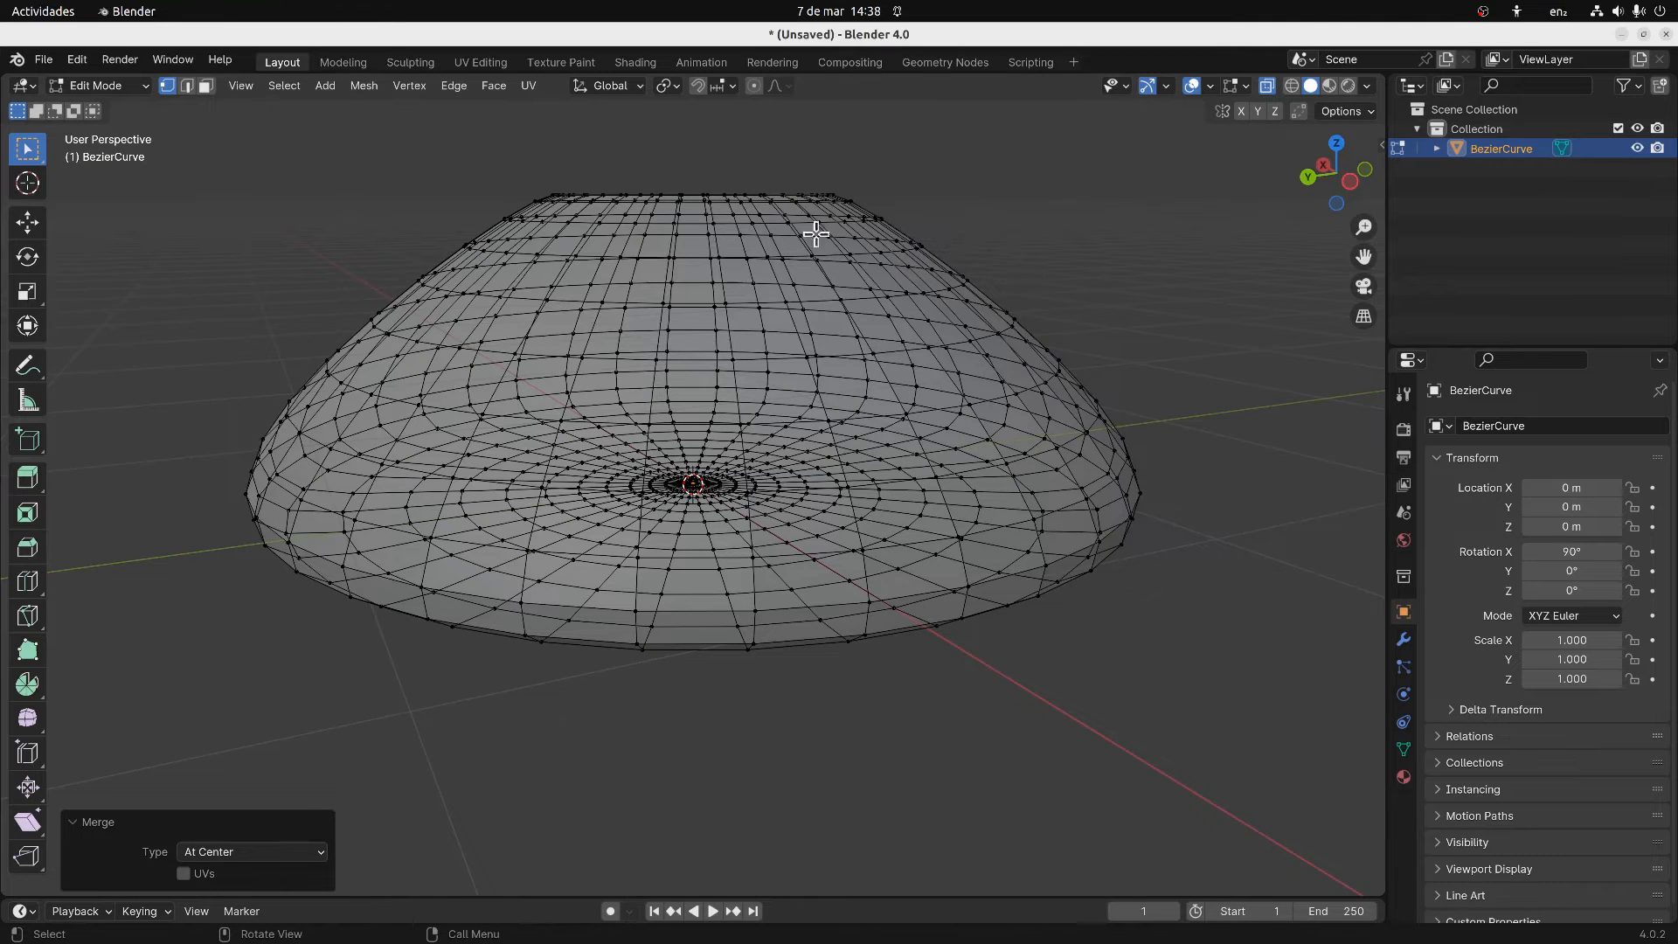
Select the vertices of the open rim at the narrow end of the bowl and fill it with a face
click(1309, 177)
scroll(745, 155, up, 3)
shift+middle_drag(706, 174, 644, 532)
drag(451, 317, 962, 423)
middle_drag(786, 353, 734, 447)
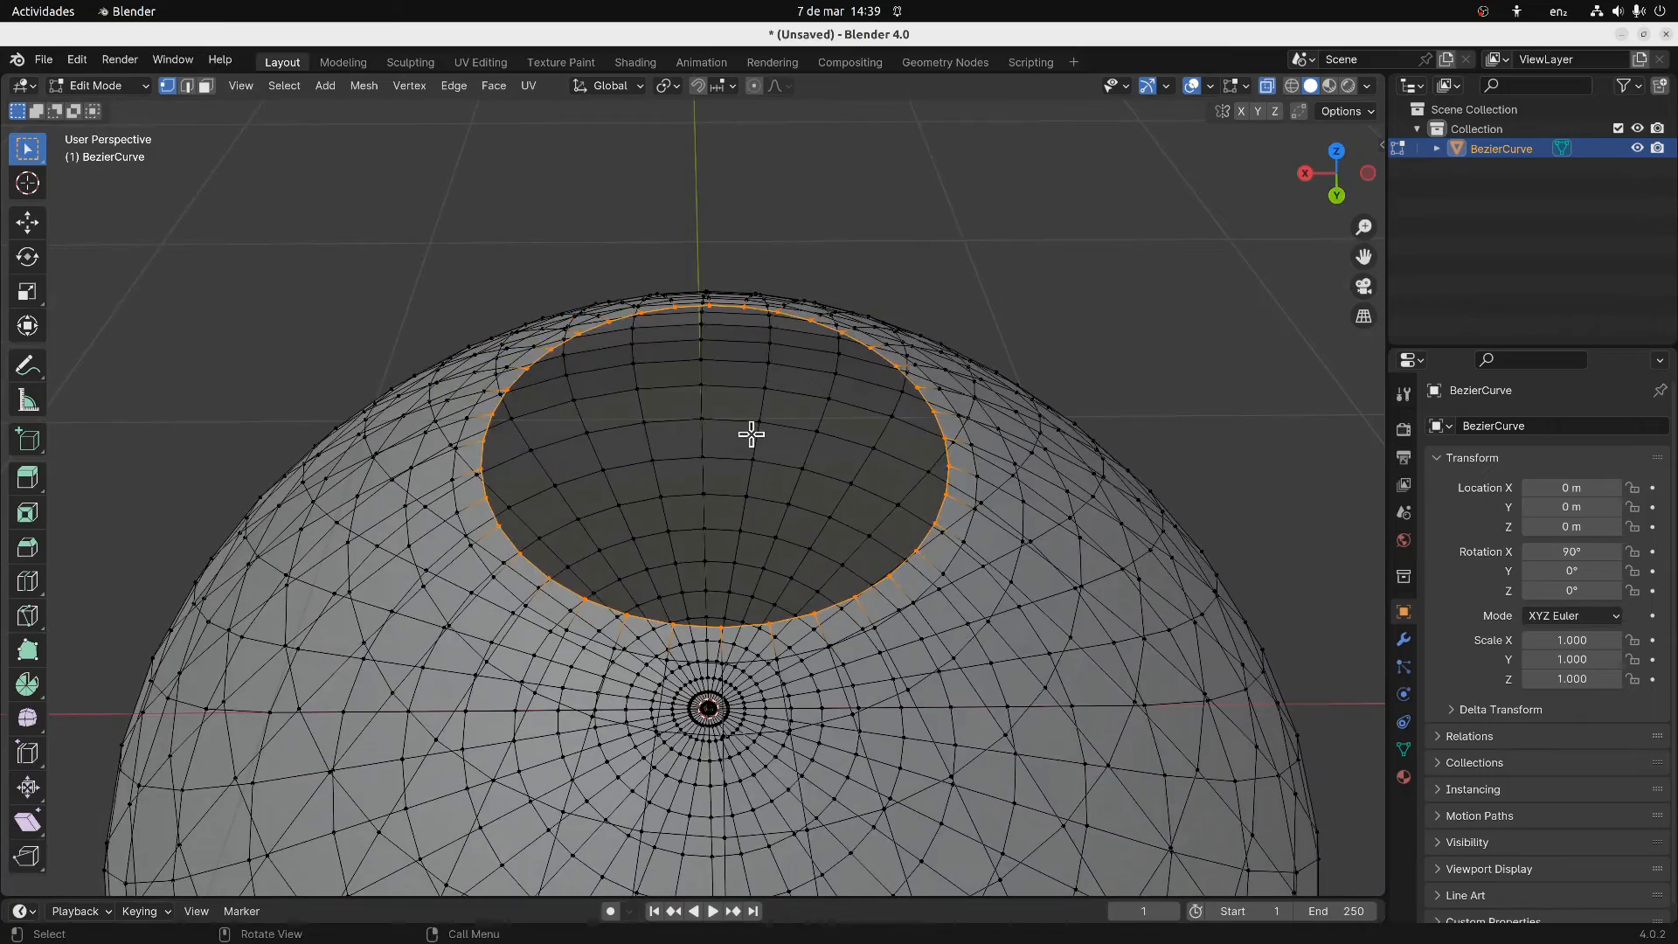
key(f)
middle_drag(722, 525, 779, 393)
scroll(779, 397, down, 5)
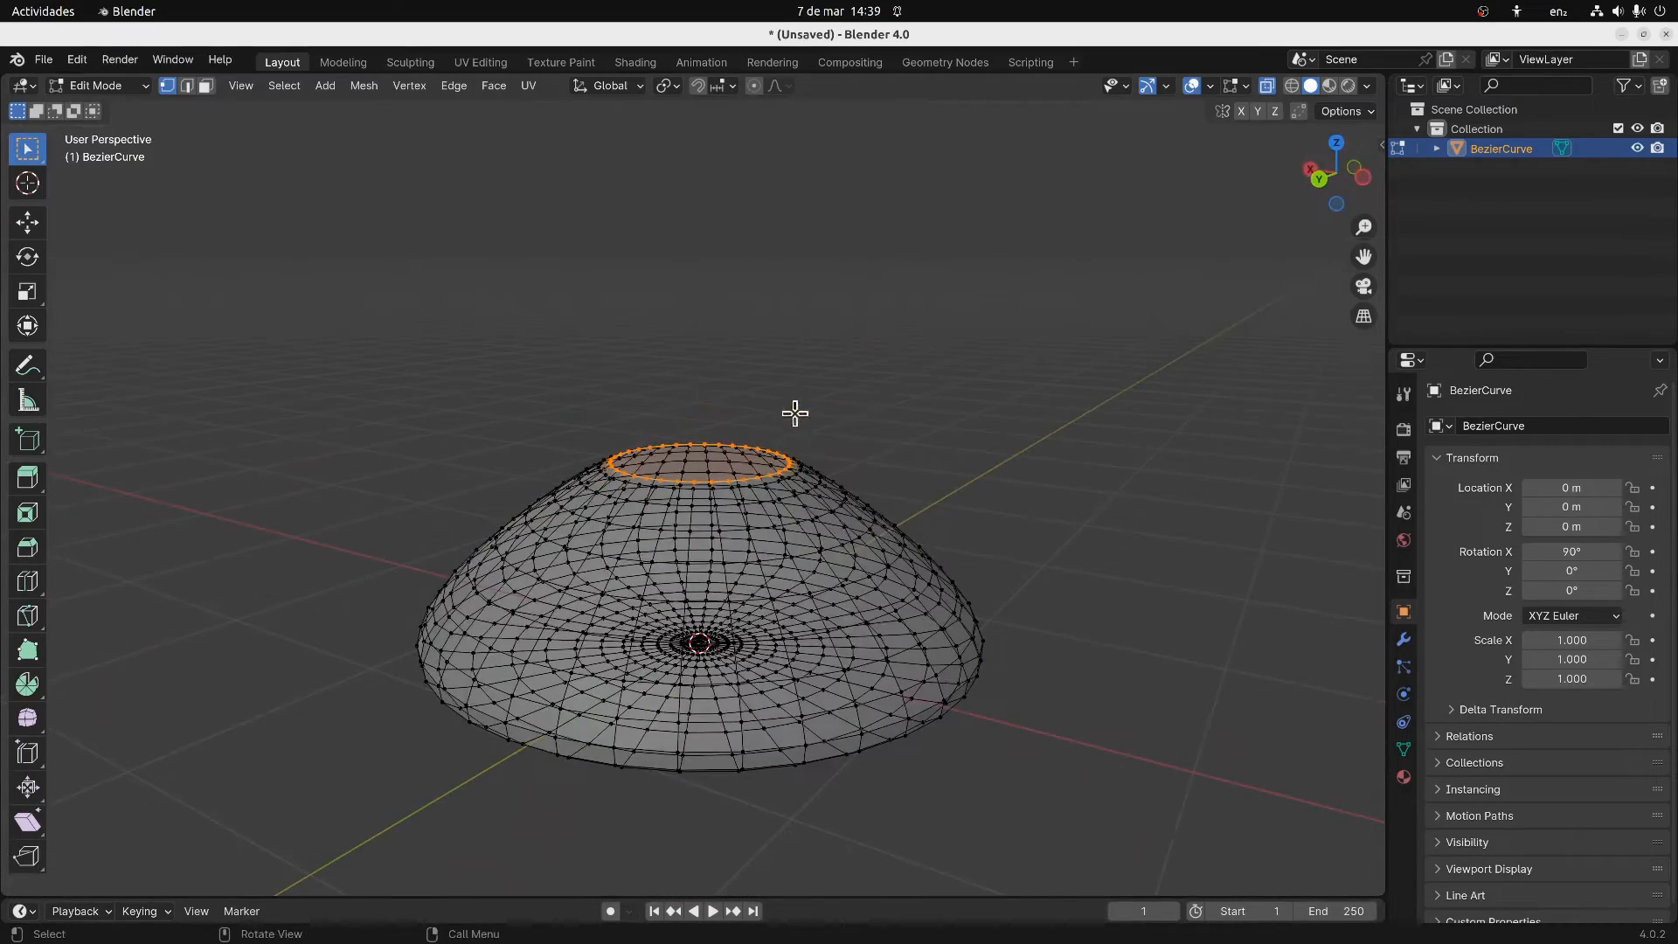
Turn off X-ray display and return to Object Mode
middle_drag(908, 253, 942, 276)
click(1266, 86)
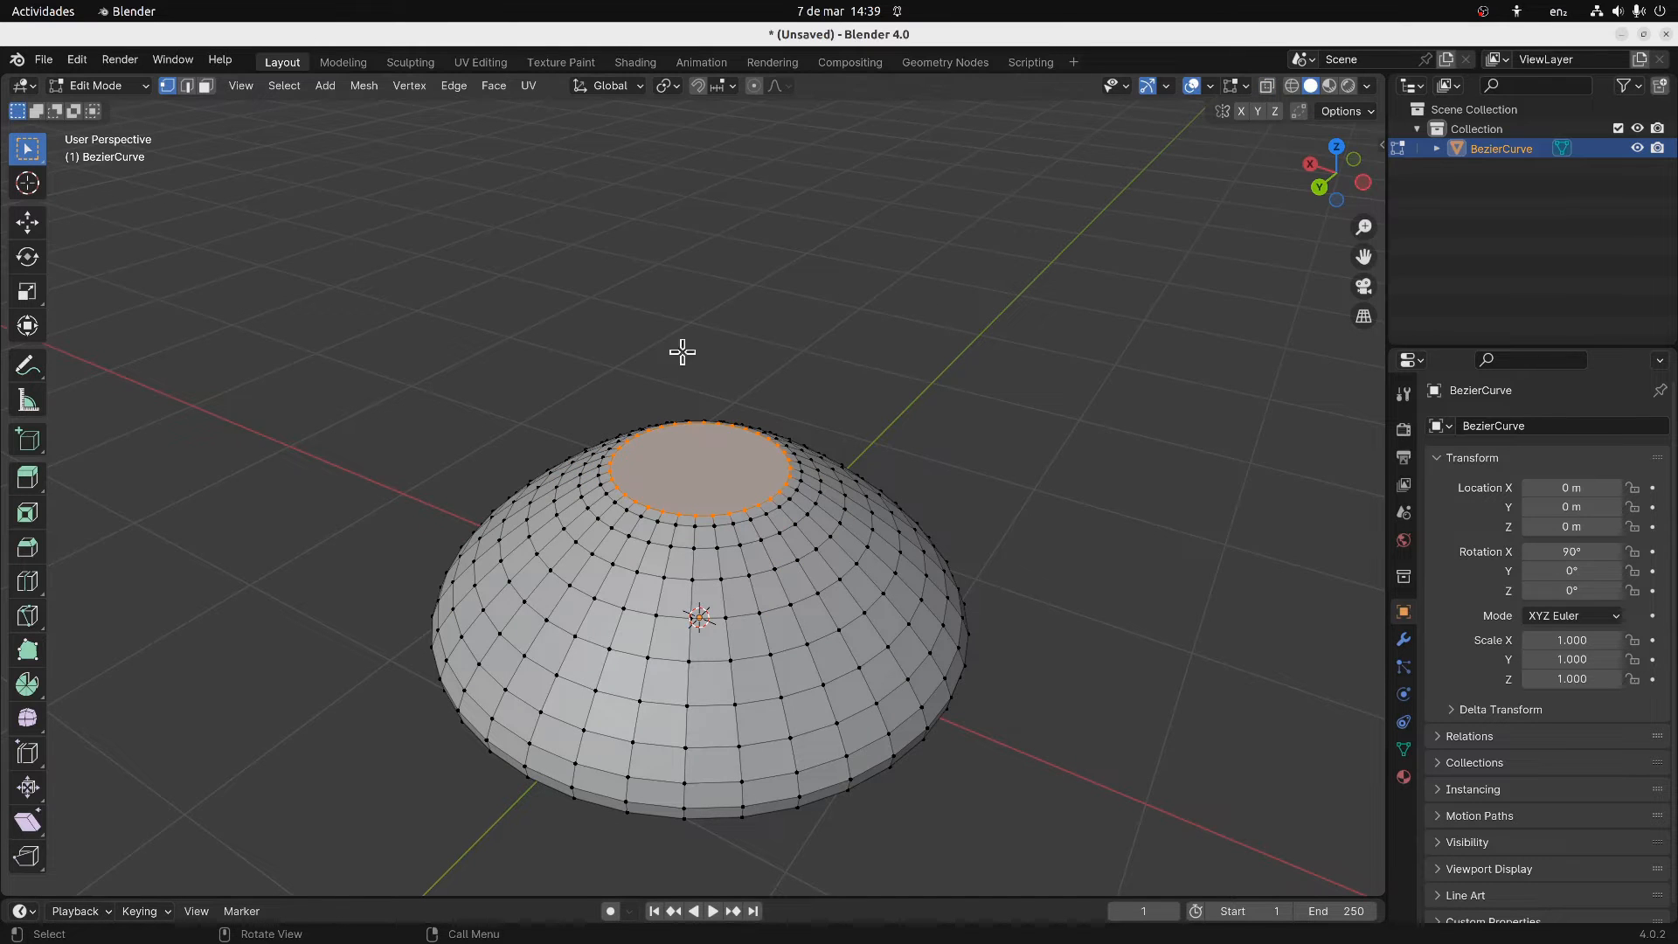
click(140, 87)
click(142, 112)
Apply Shade Smooth to the bowl
middle_drag(270, 246, 459, 383)
right_click(568, 526)
click(537, 525)
middle_drag(765, 537, 664, 542)
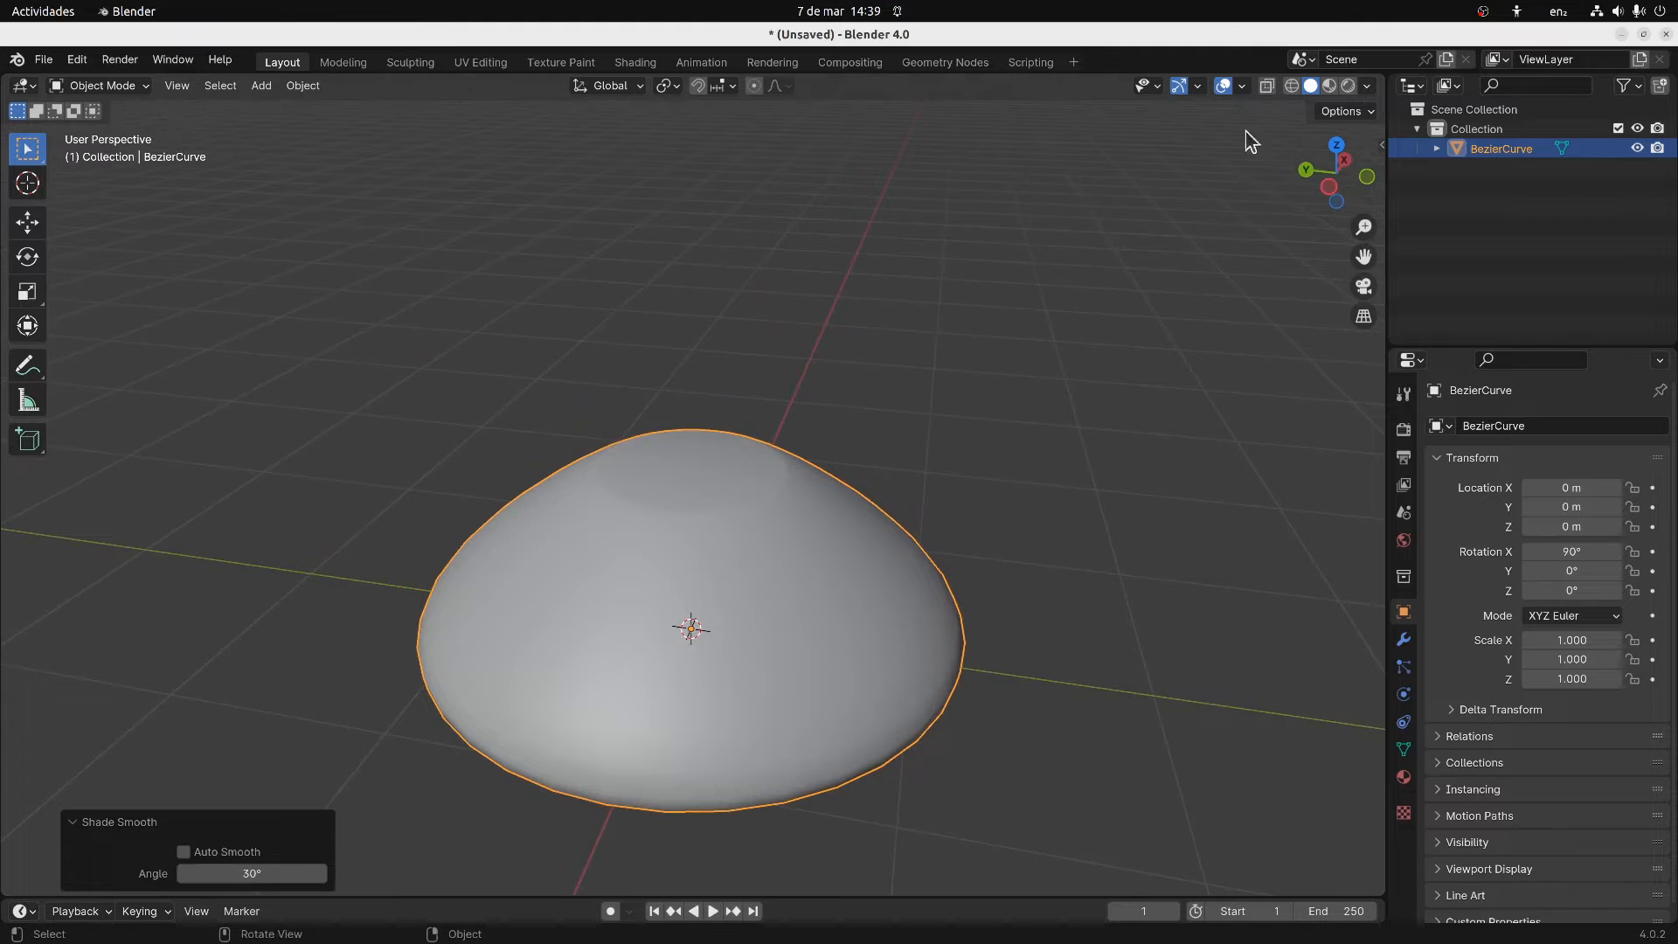
Turn on the Face Orientation overlay and examine the bowl's face directions
click(1244, 86)
click(1141, 464)
middle_drag(970, 521, 851, 479)
middle_drag(580, 479, 622, 457)
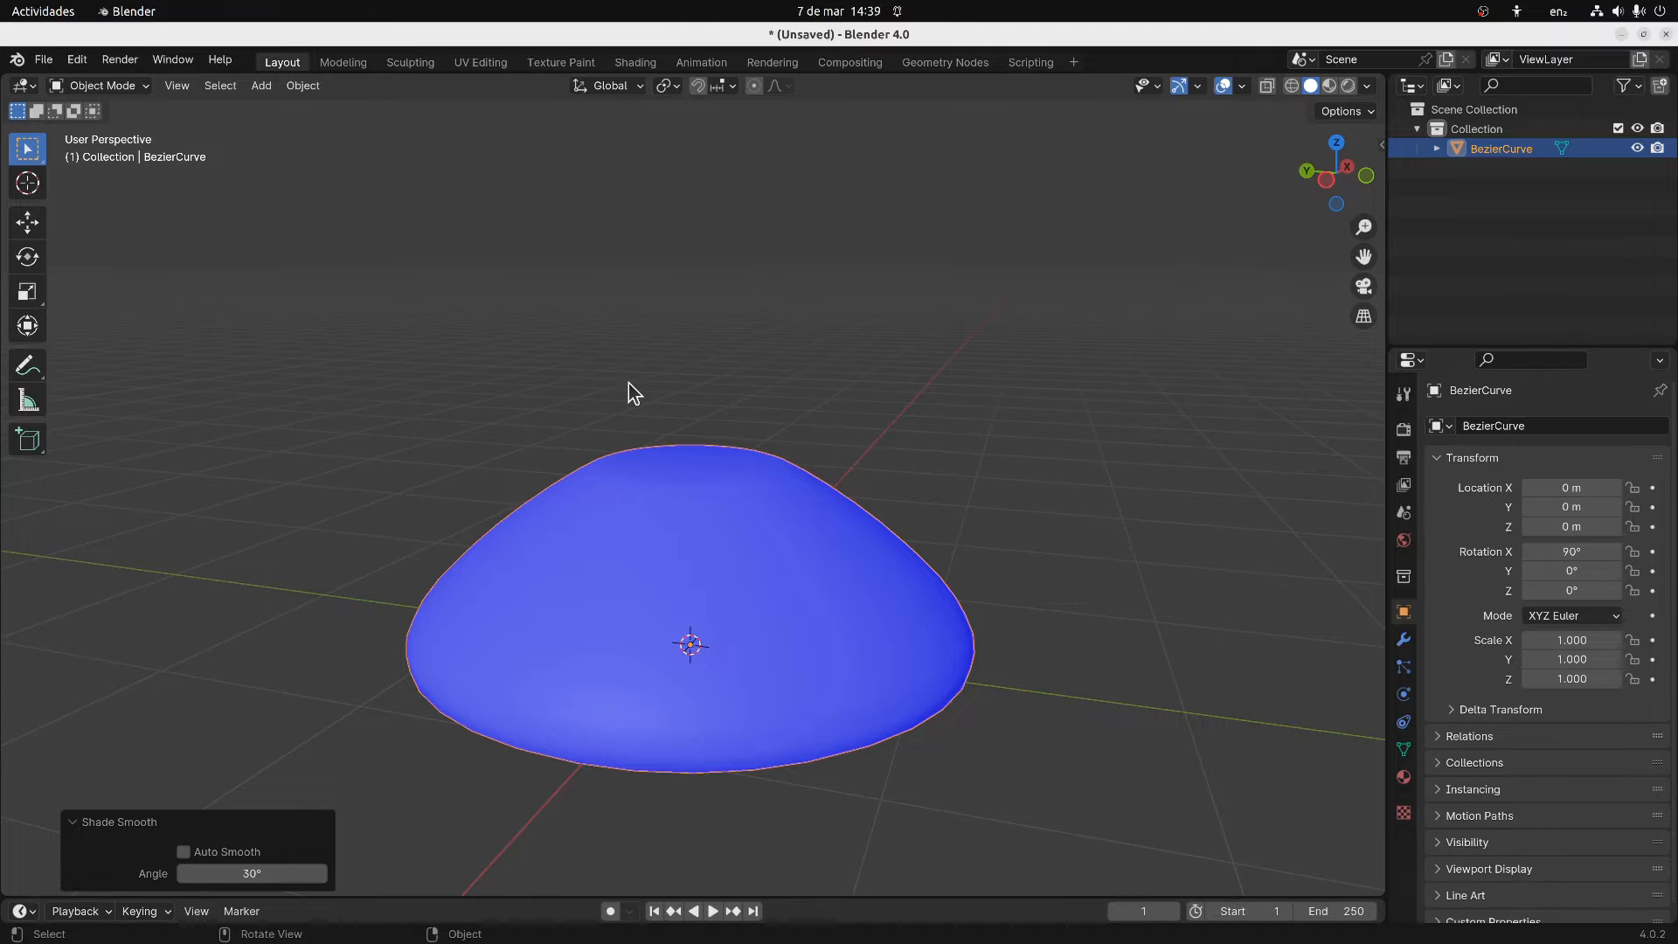
Delete the bowl and add a mesh cube at the world origin
key(Delete)
middle_drag(628, 383, 690, 482)
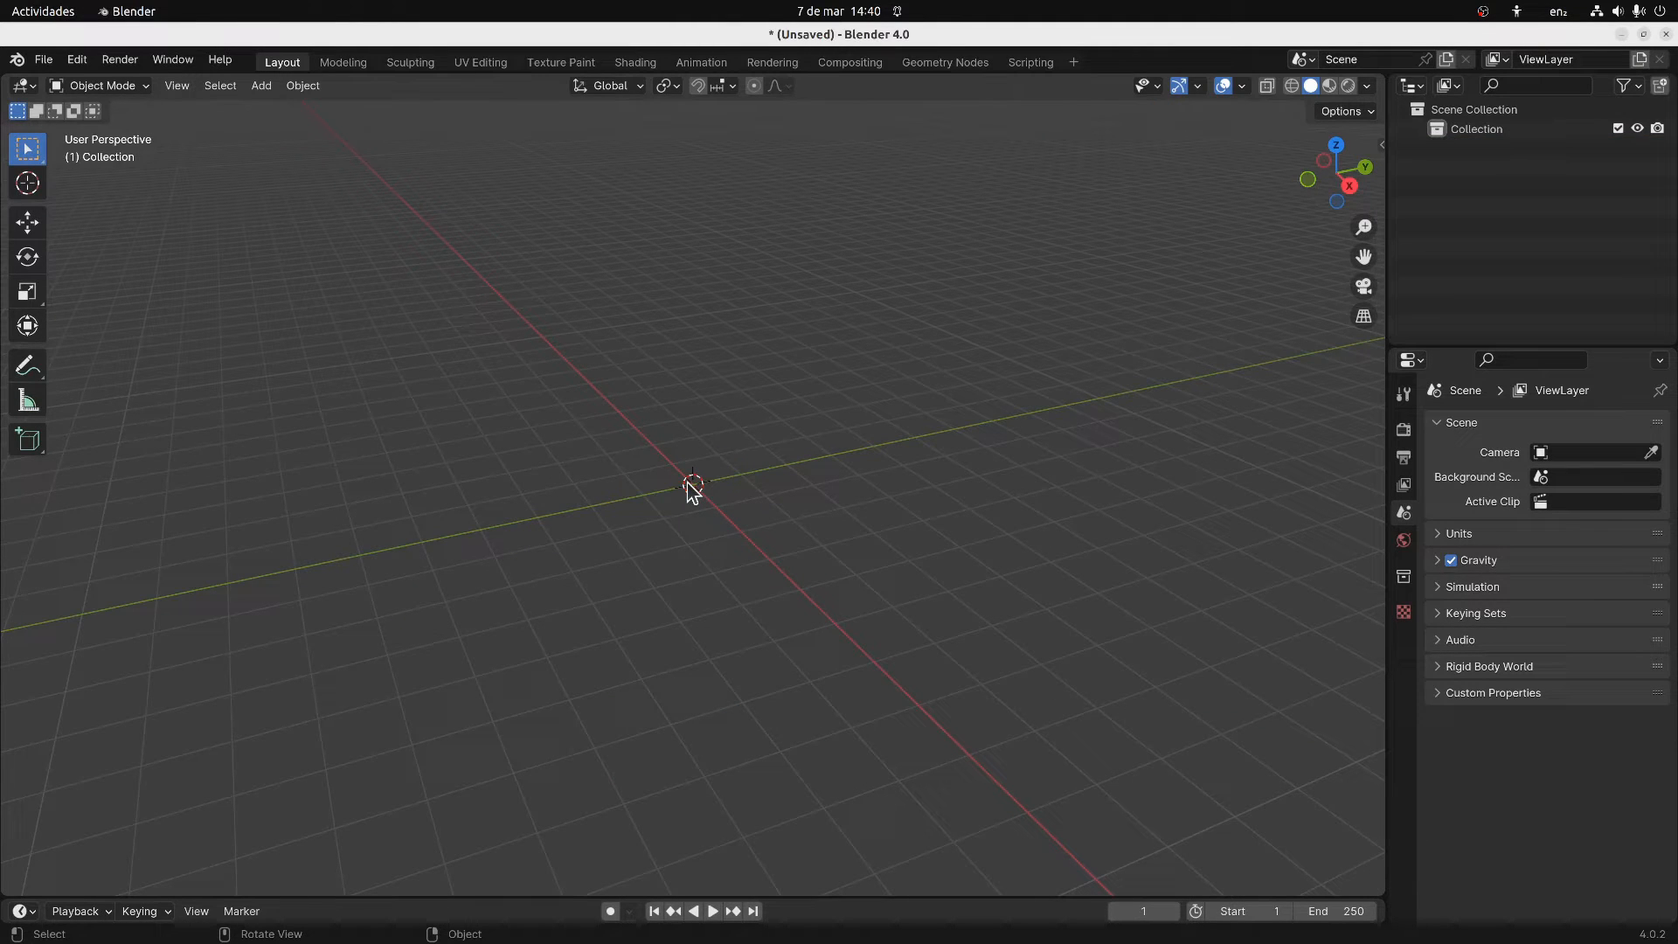
click(307, 86)
mouse_move(262, 85)
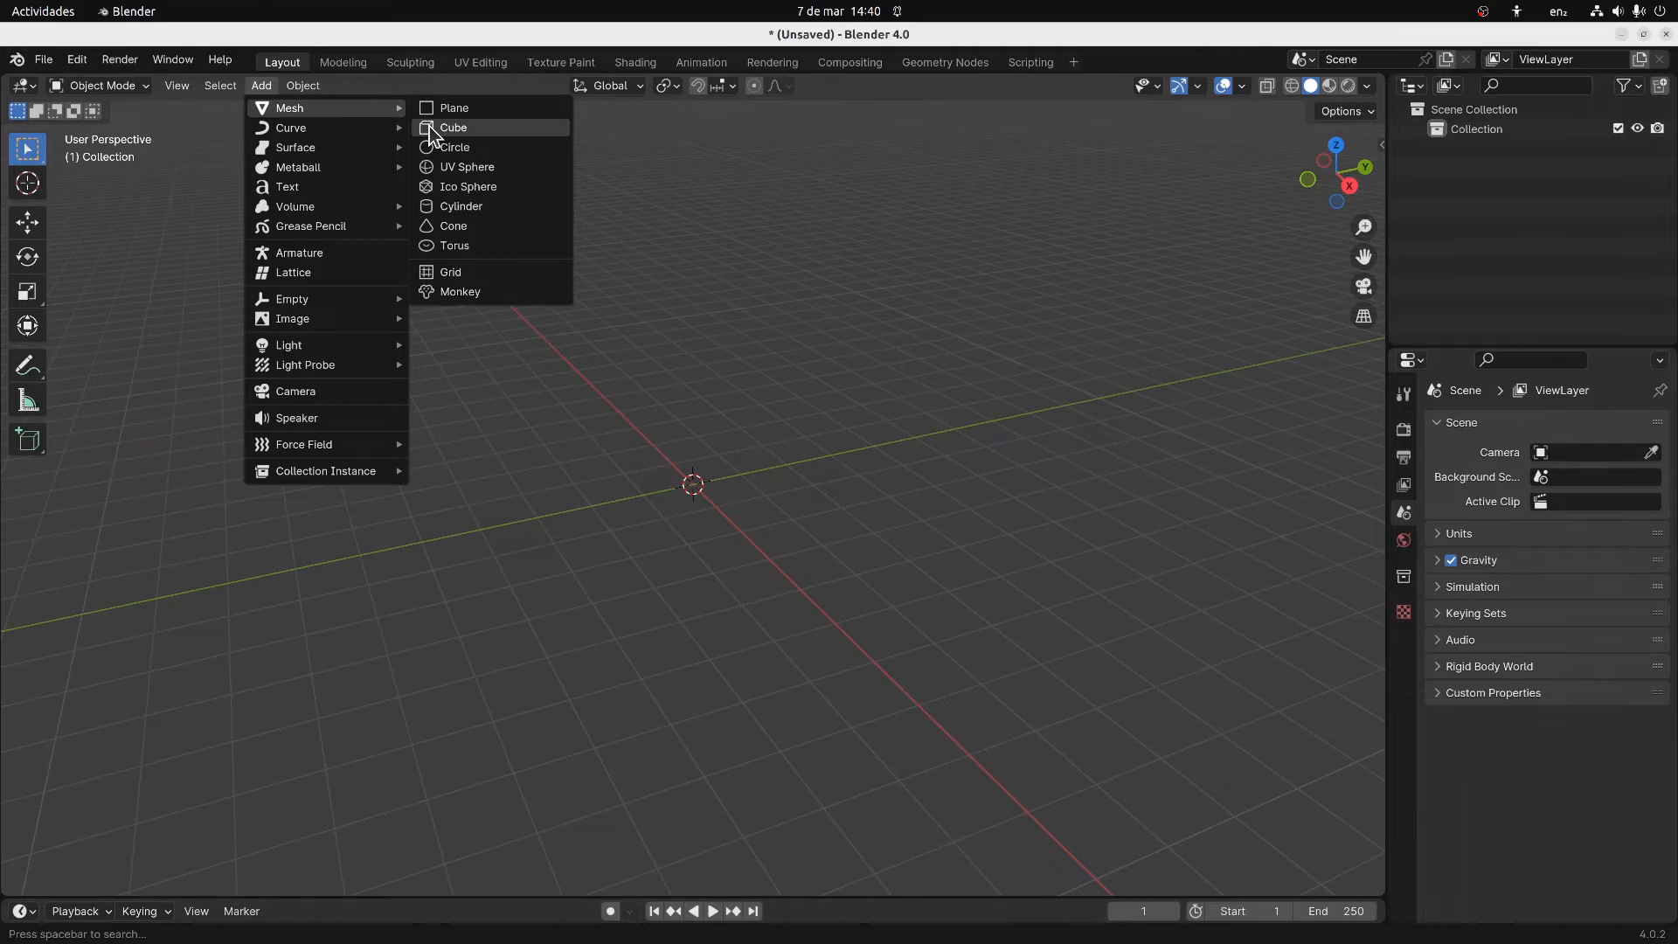
click(427, 130)
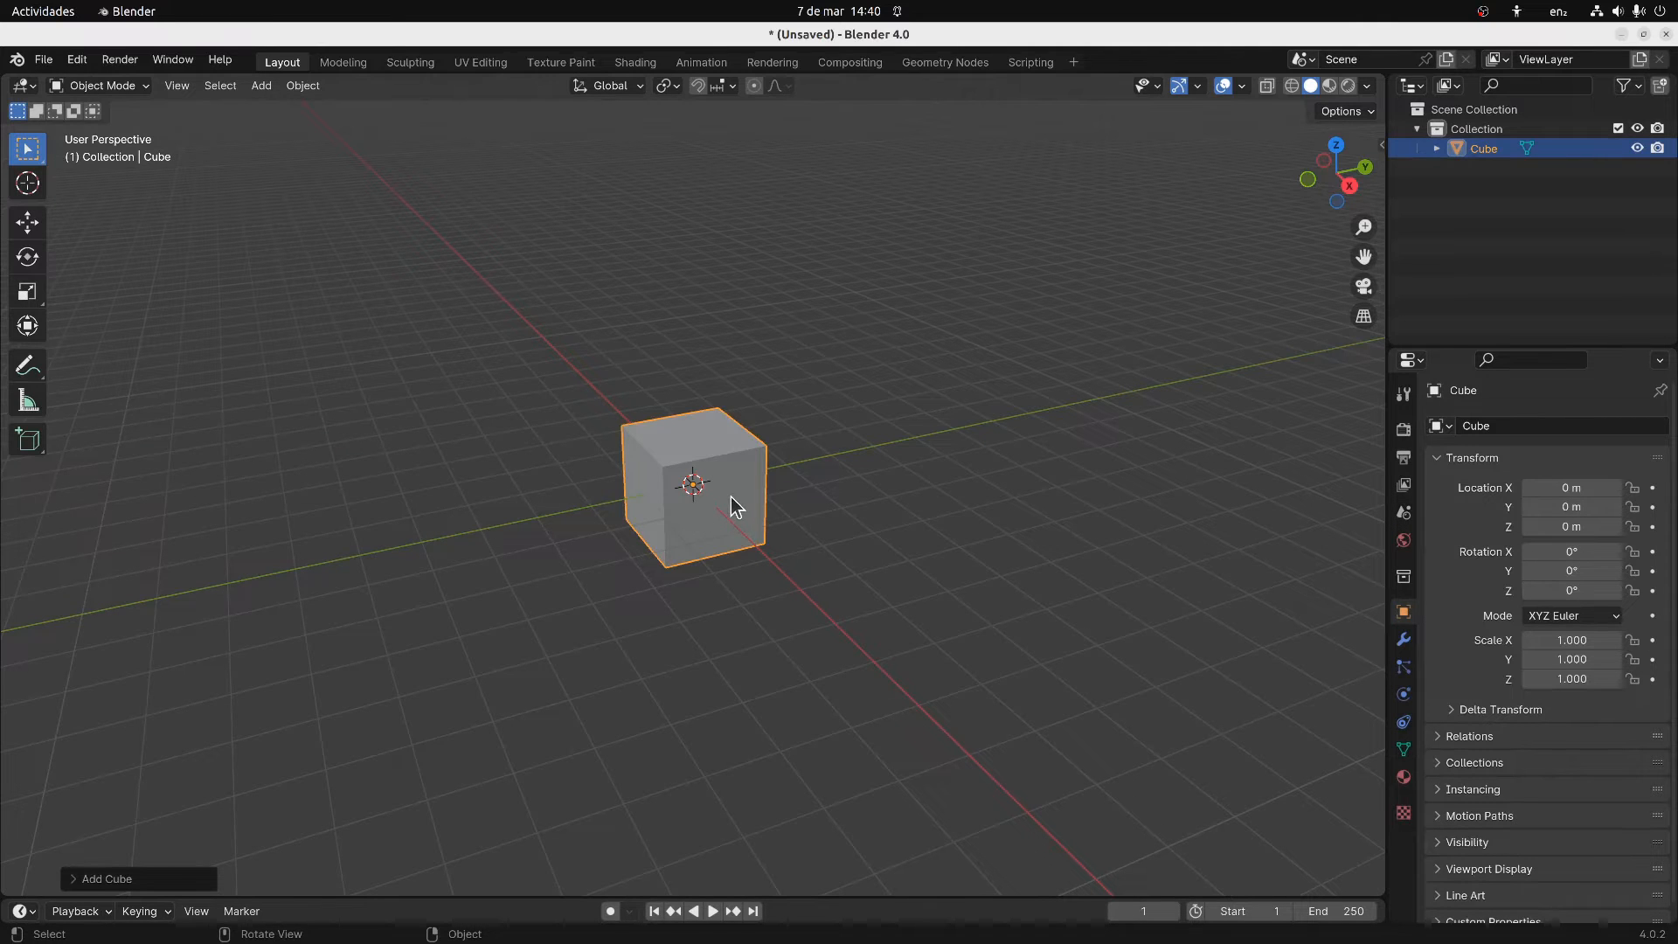
Open the cube's modifier settings and look through the Generate and Deform modifier categories
click(1402, 641)
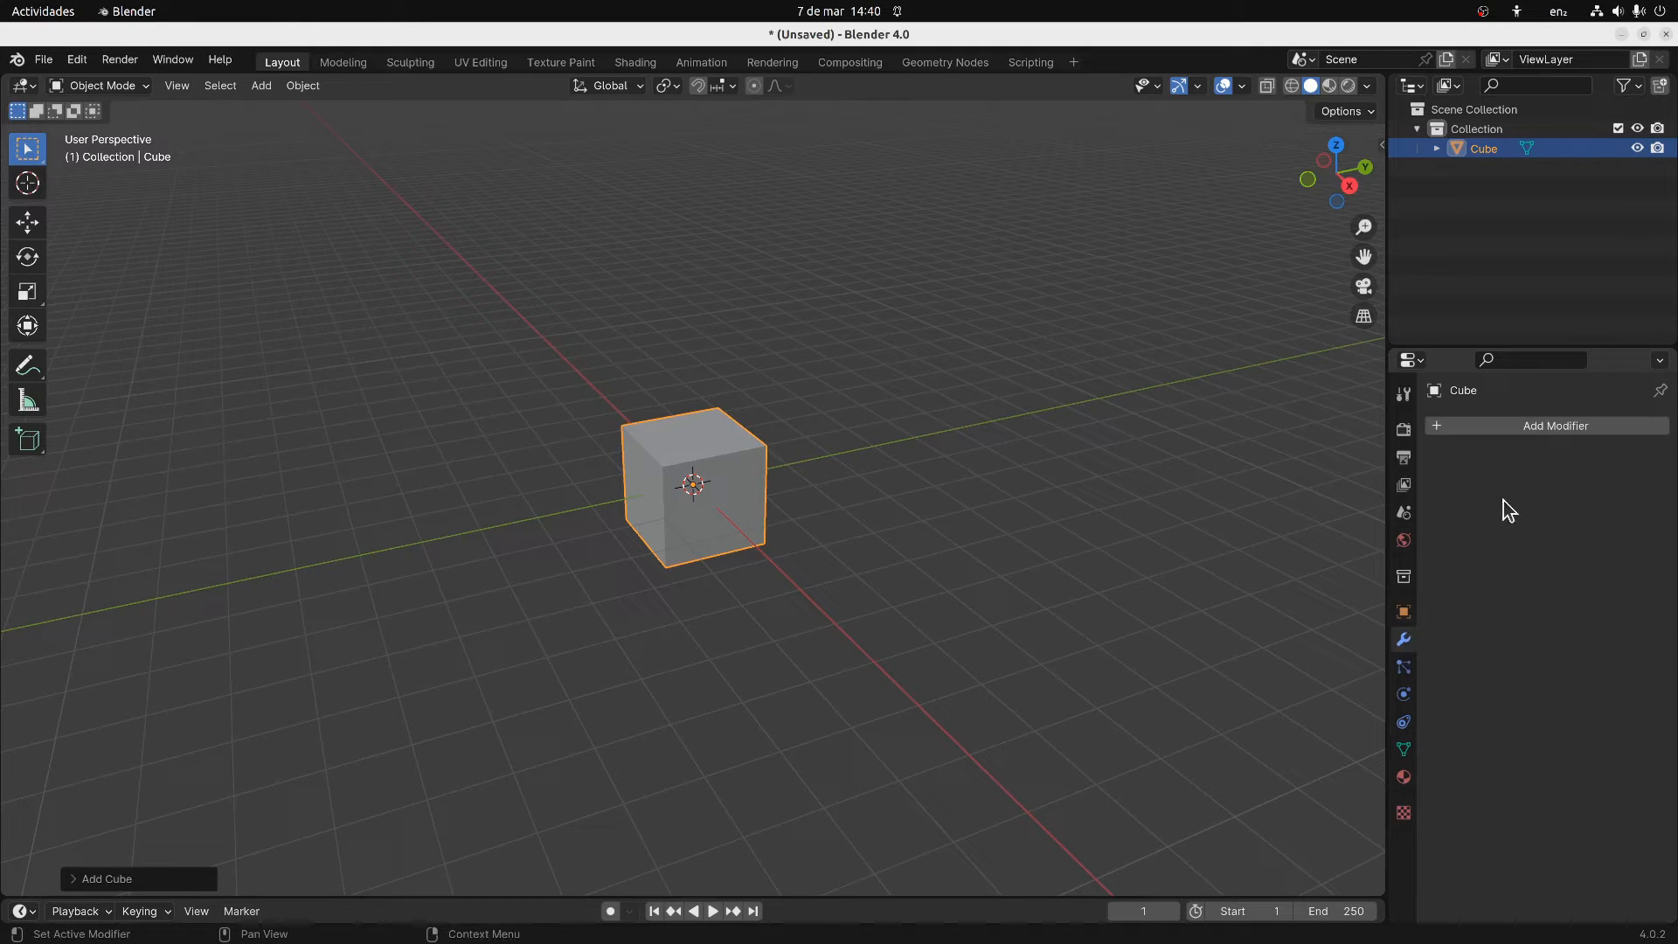
click(1504, 428)
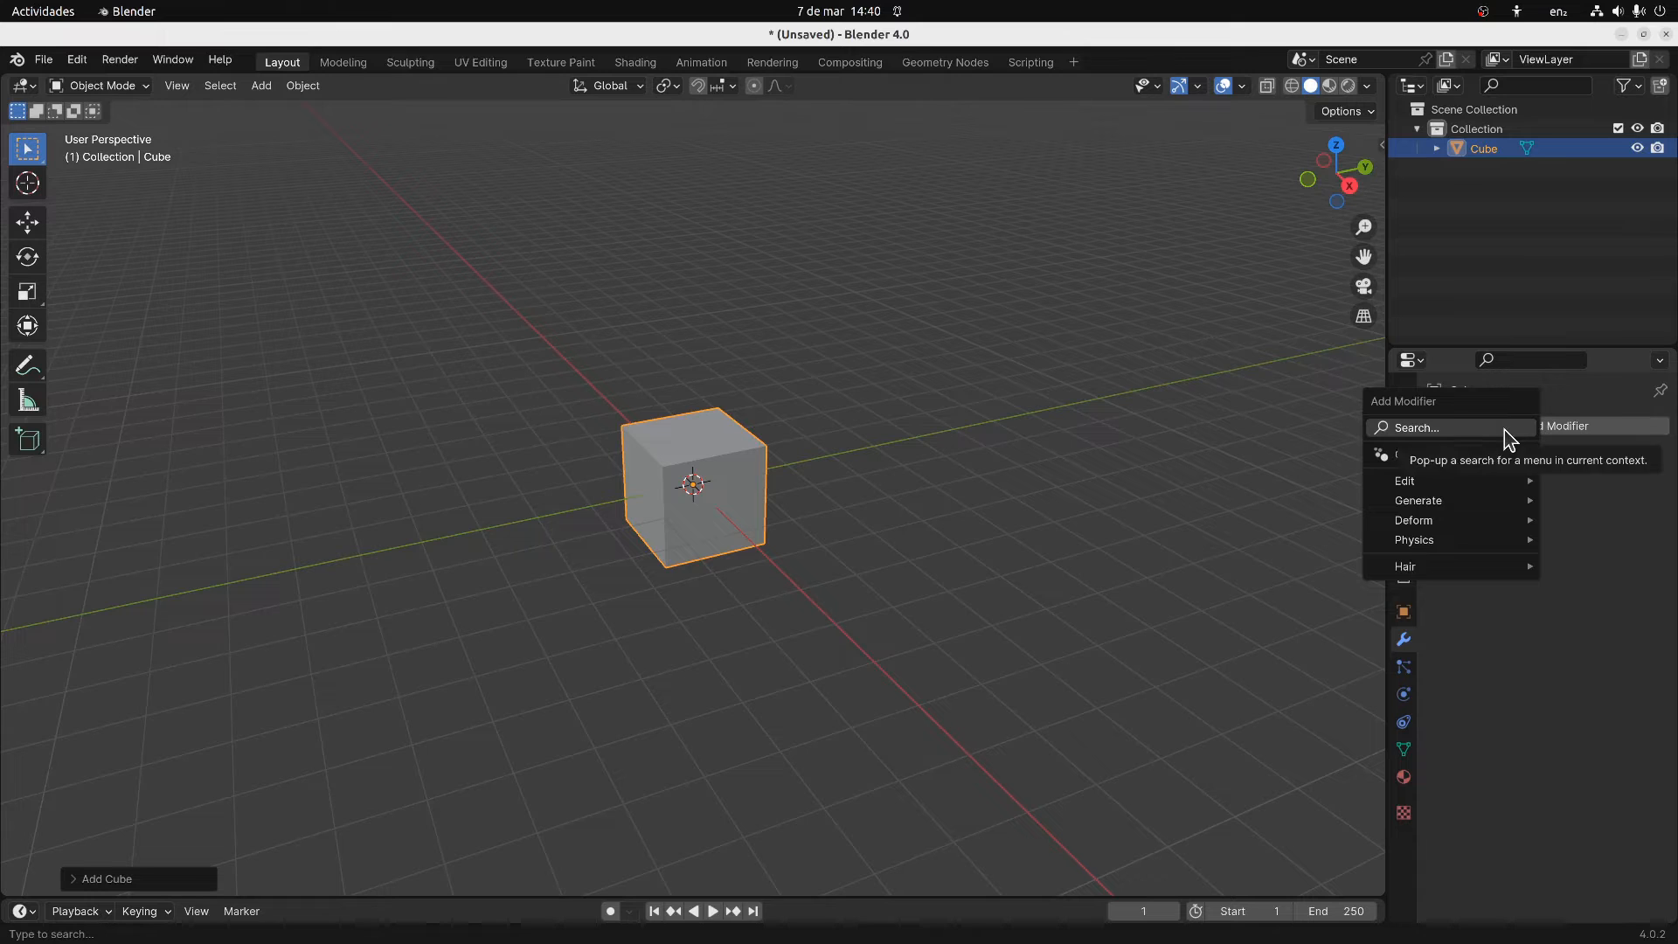
mouse_move(1470, 499)
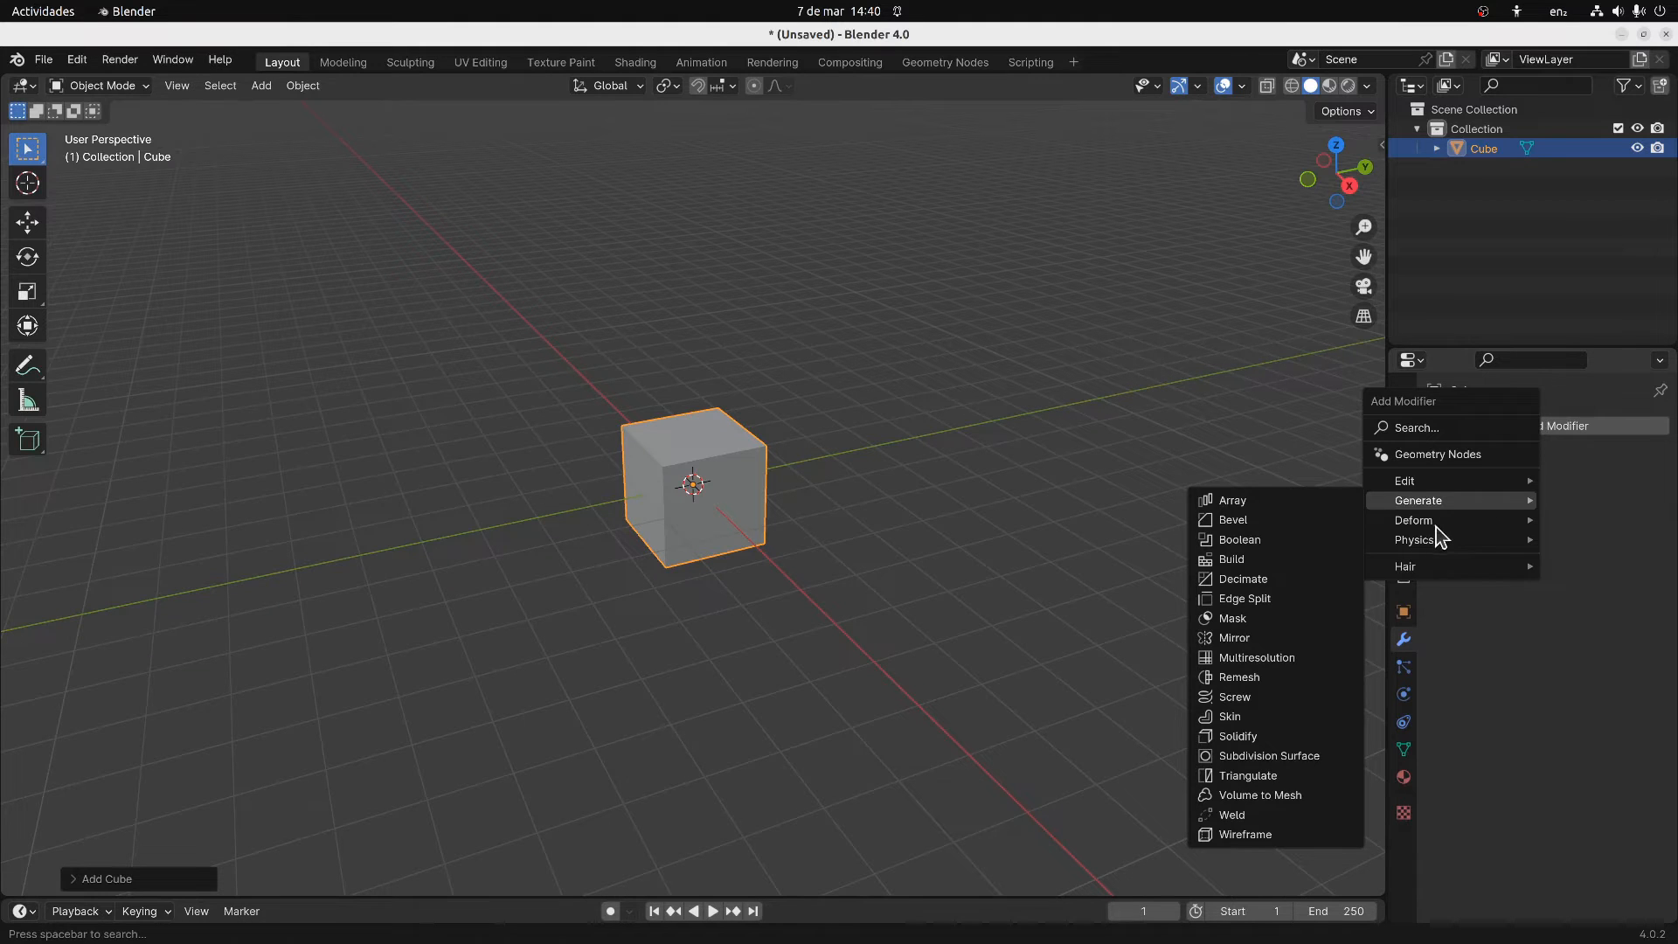
mouse_move(1415, 527)
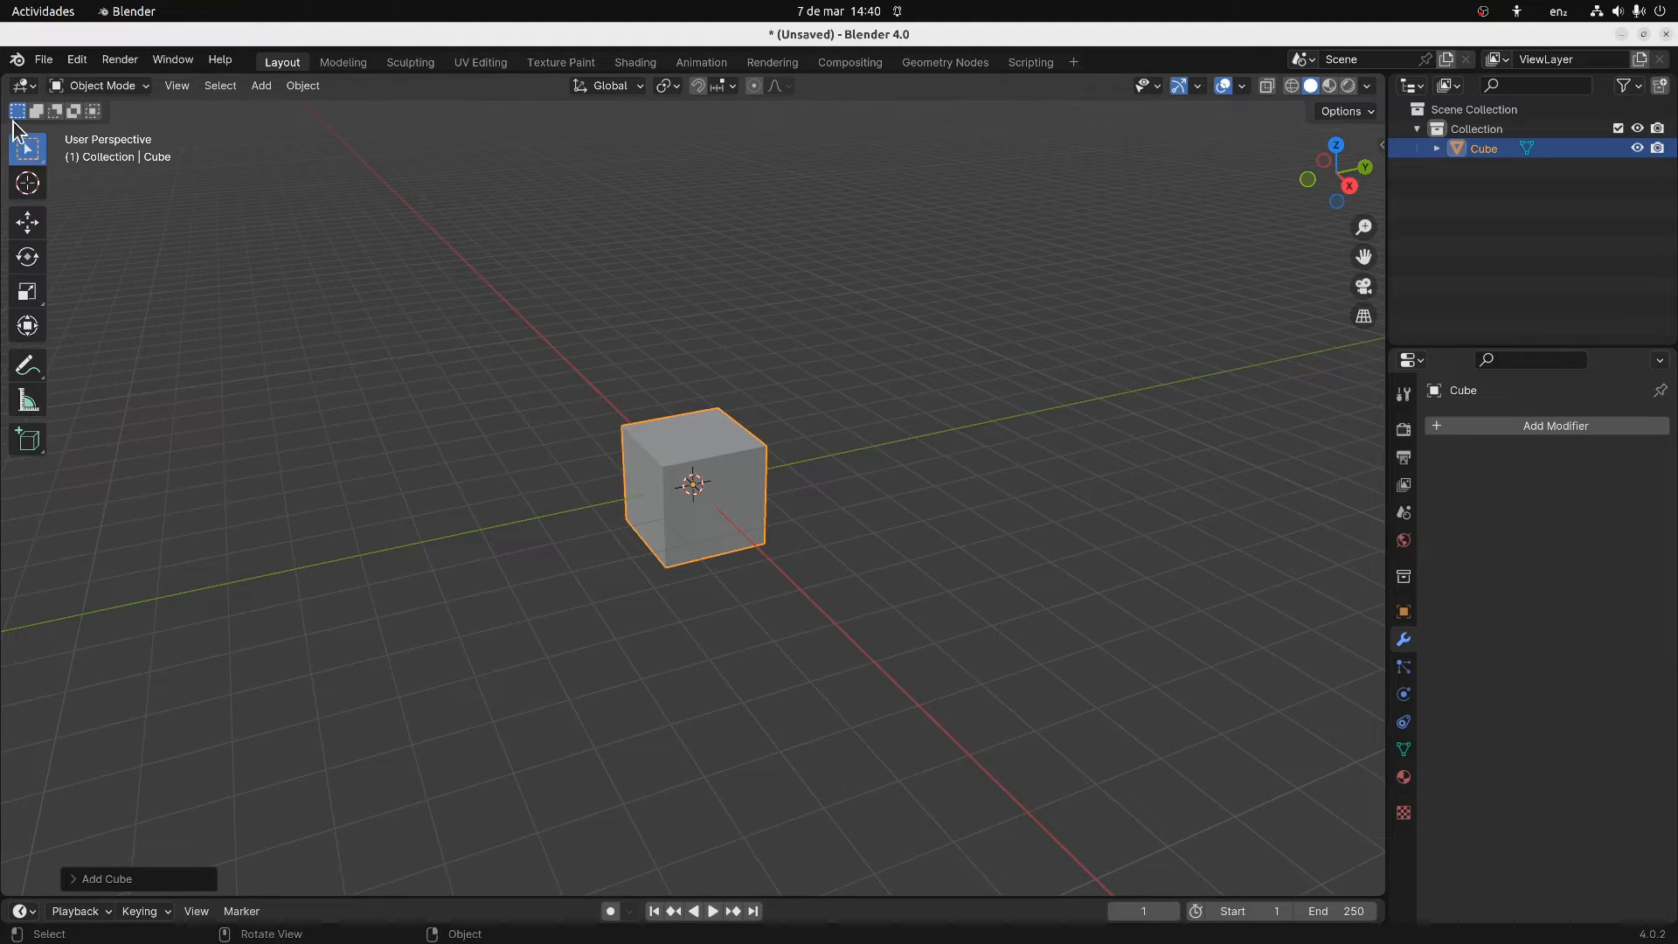
Enter Edit Mode and subdivide the whole cube until each side is an 8-by-8 grid
click(117, 92)
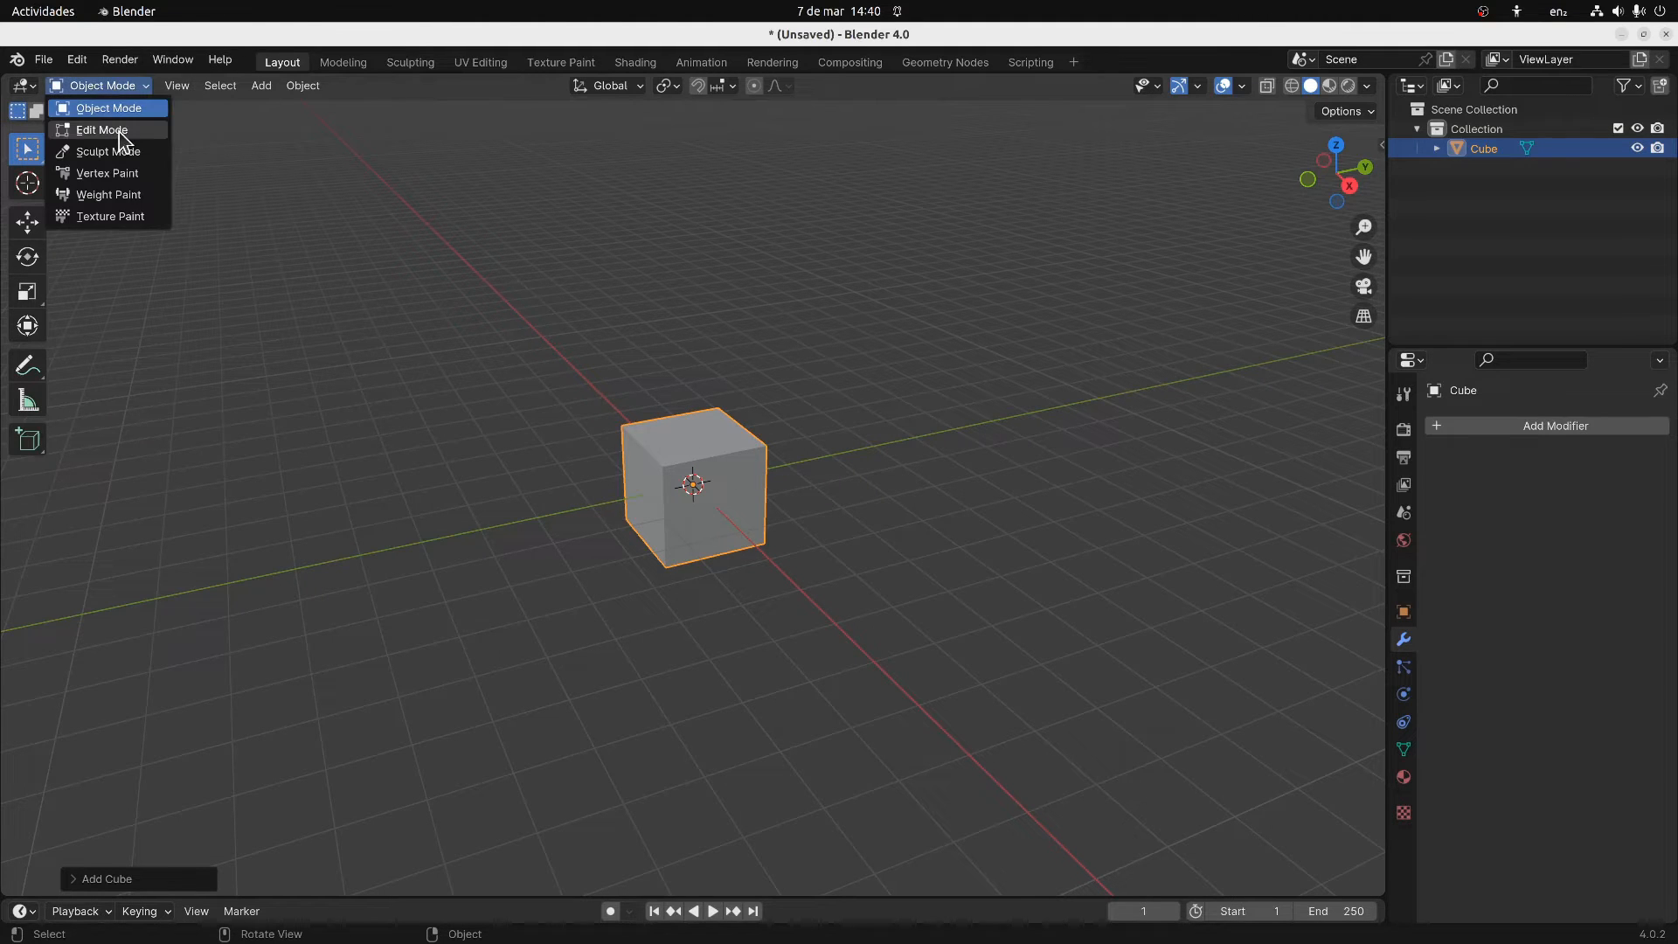
click(122, 131)
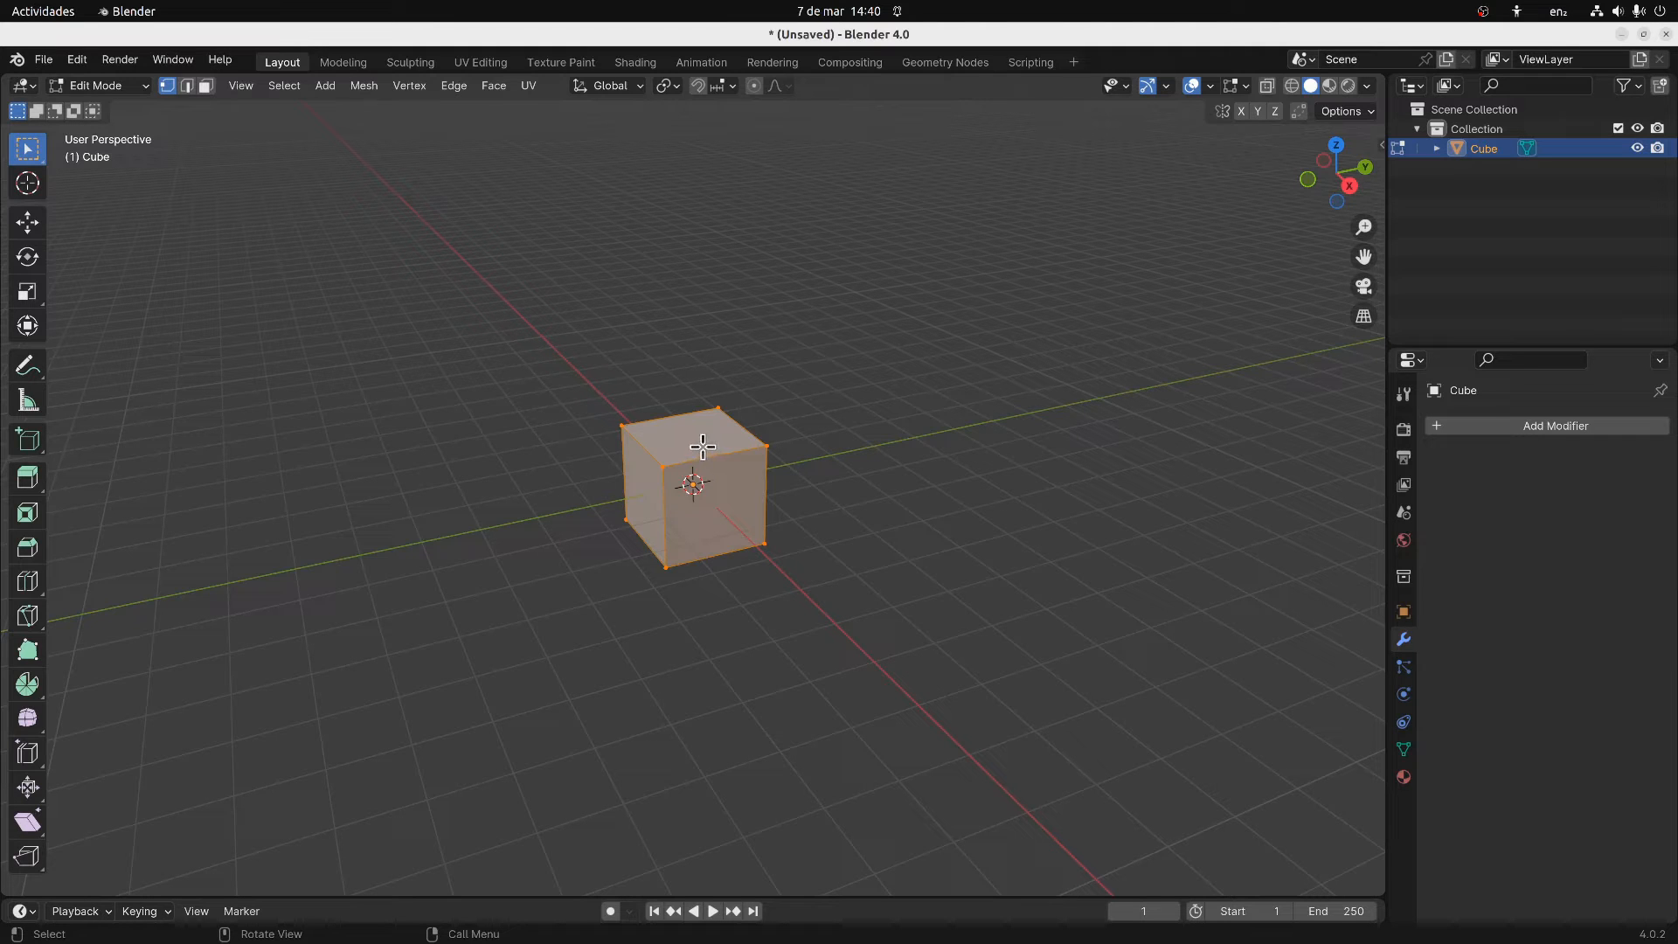
right_click(683, 421)
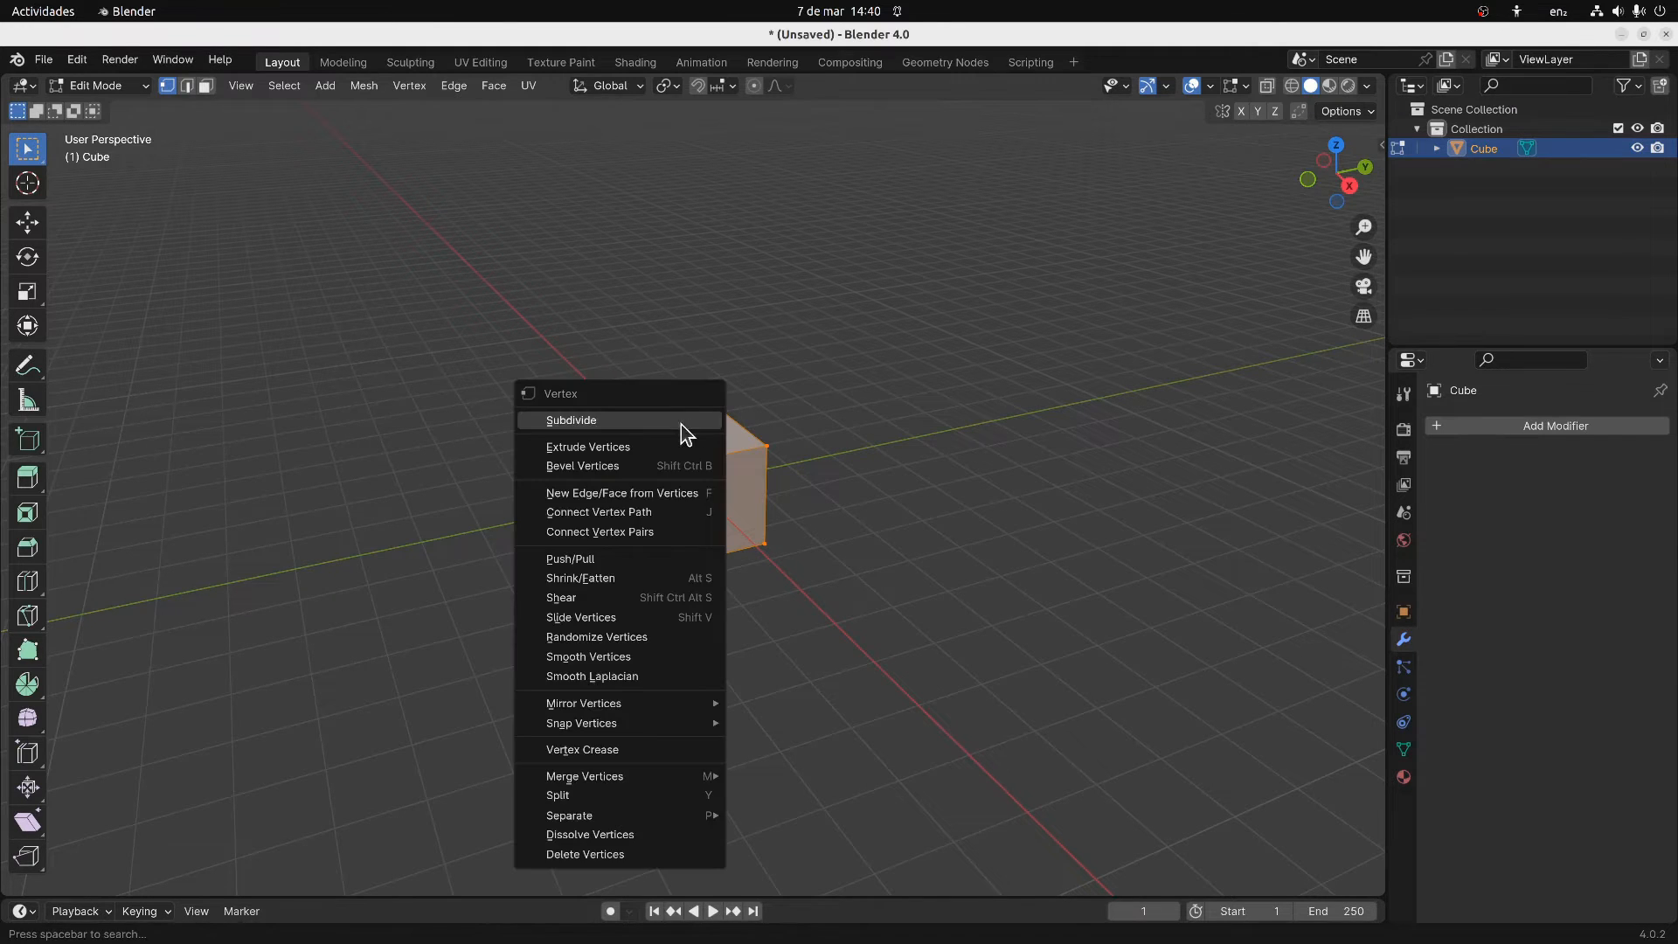
click(690, 438)
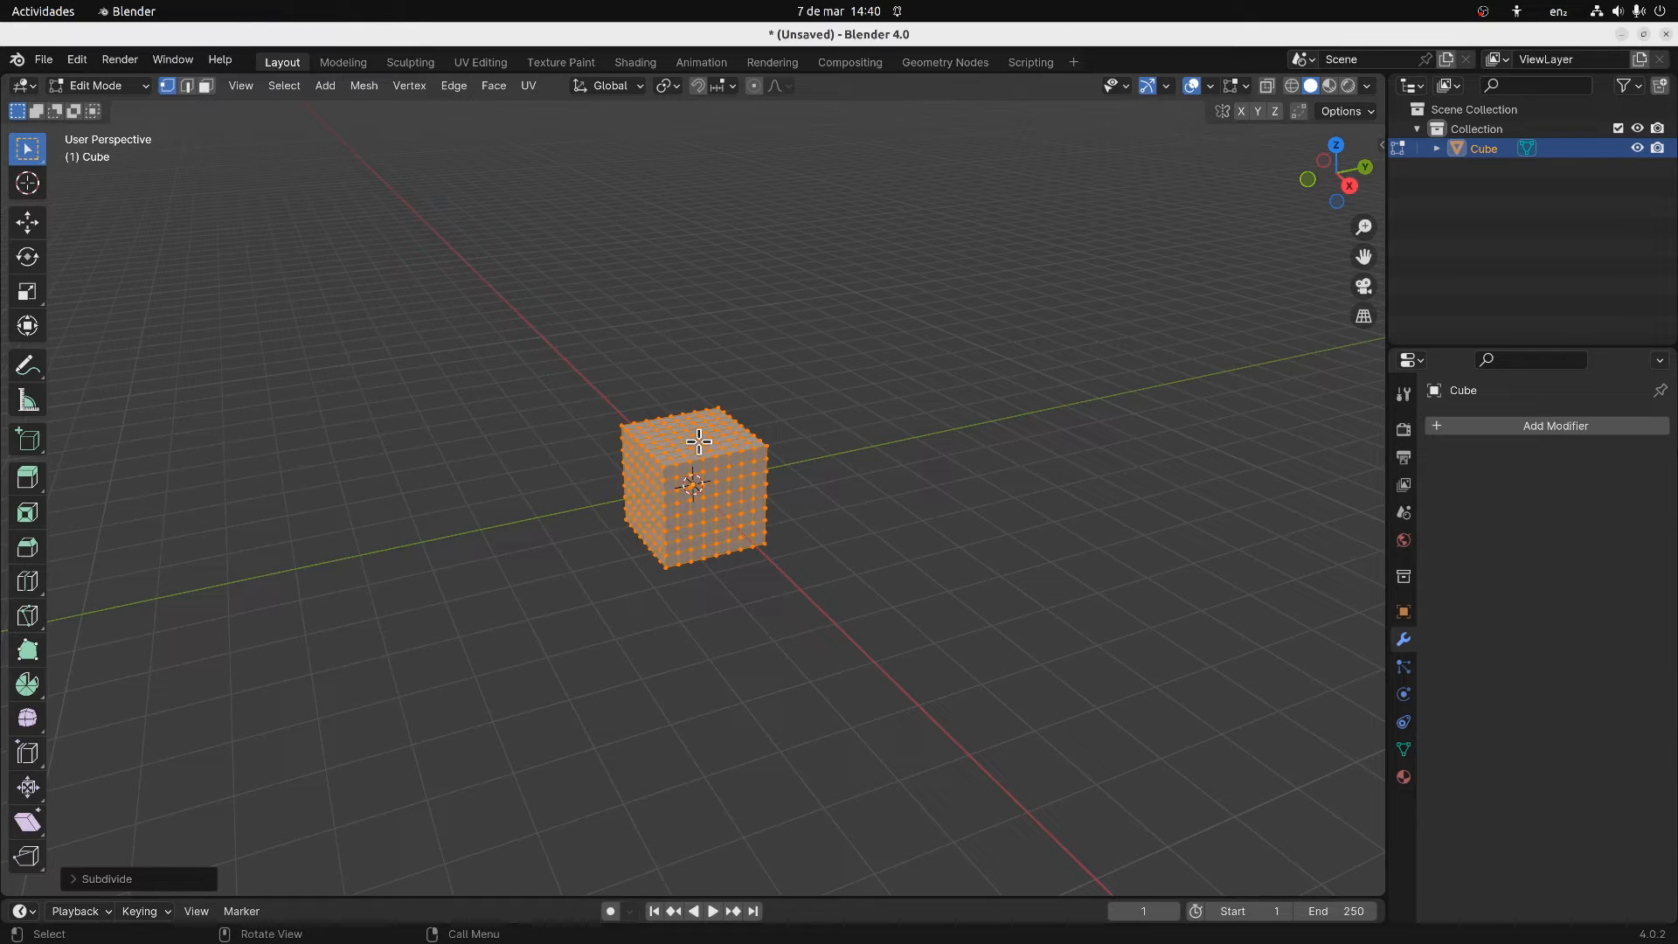
Scale the cube along the X axis into a long bar and subdivide it once more
key(s)
key(z)
key(x)
click(996, 548)
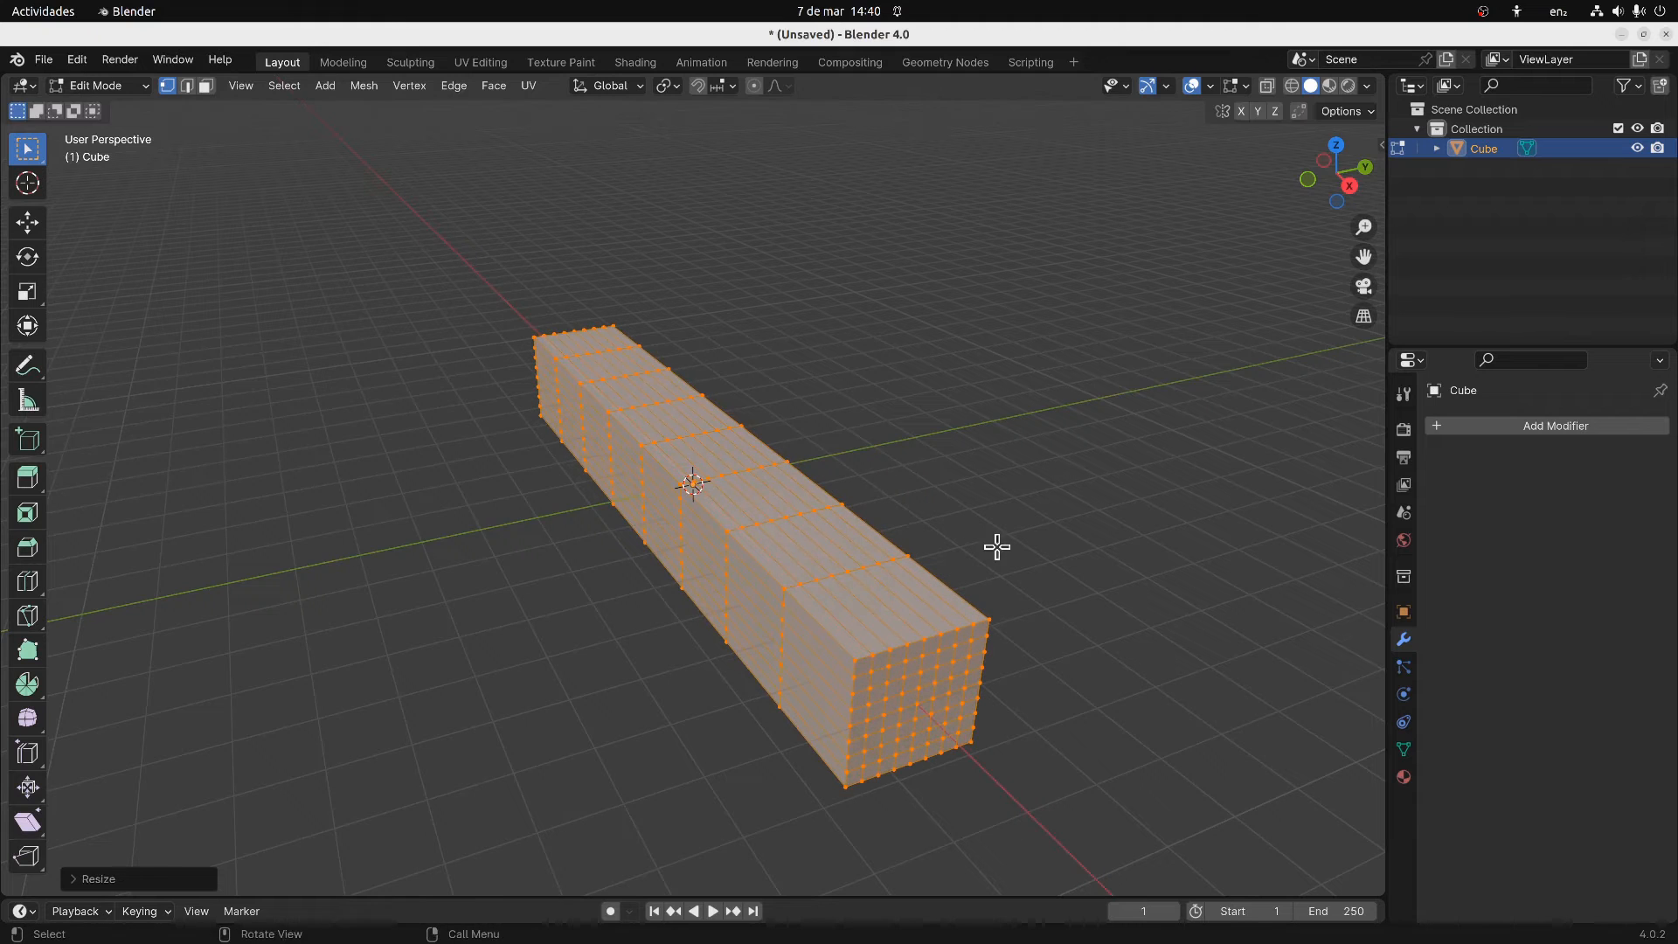
right_click(752, 513)
click(712, 490)
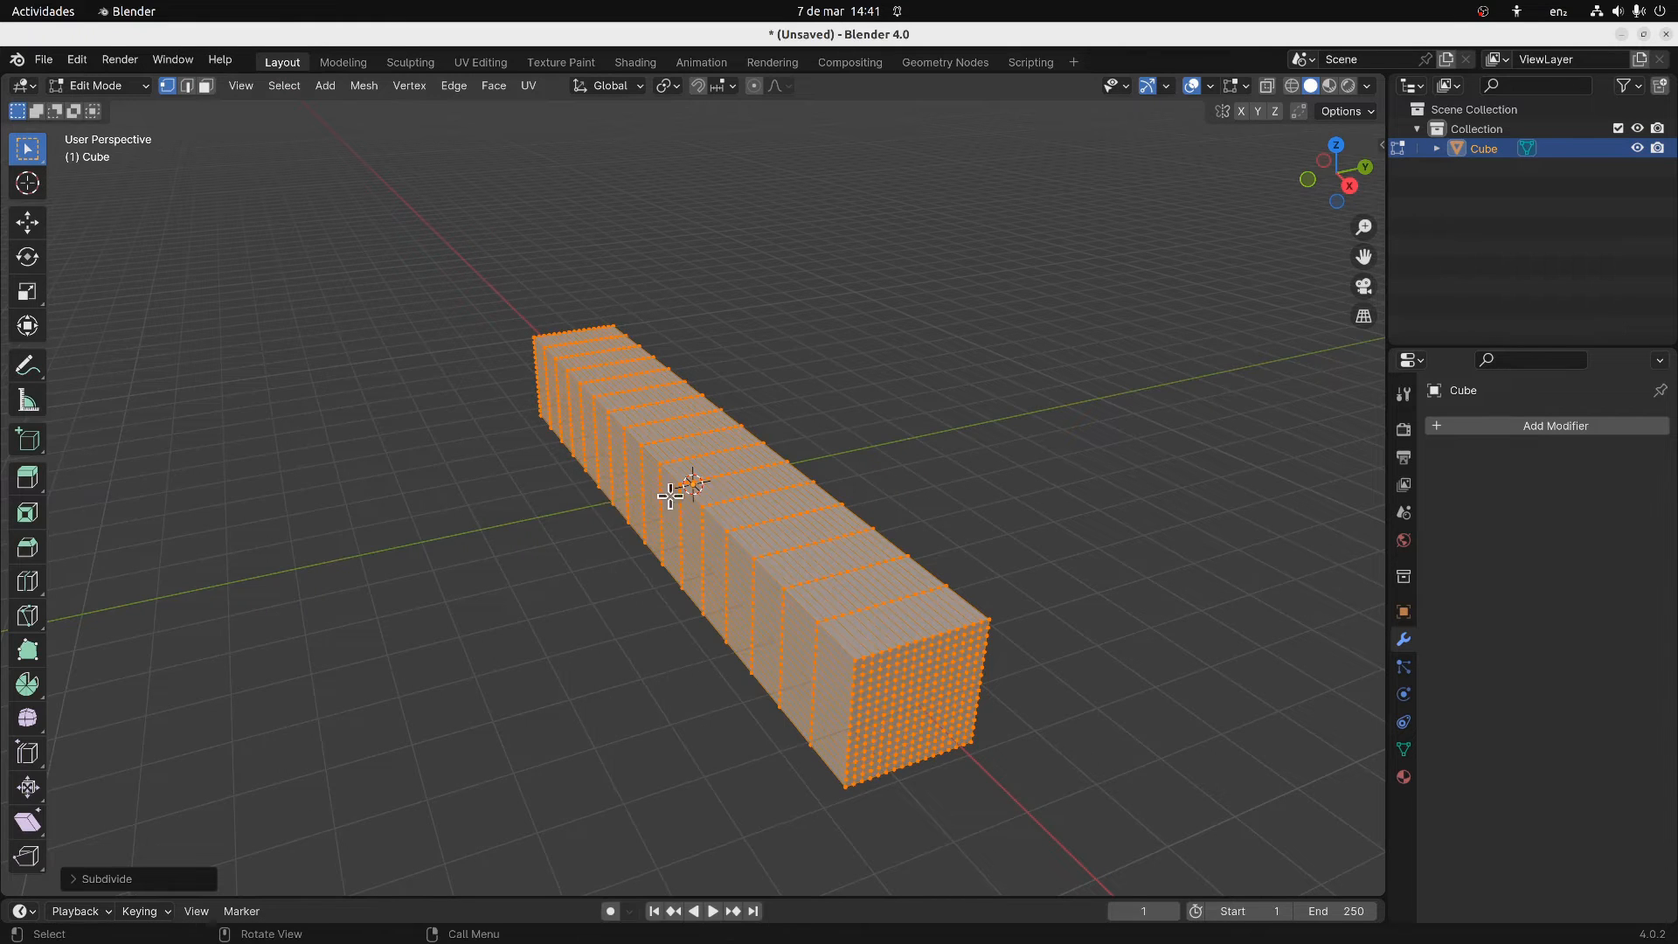
mouse_move(669, 497)
middle_down()
mouse_move(704, 487)
mouse_move(678, 491)
mouse_move(672, 469)
middle_up()
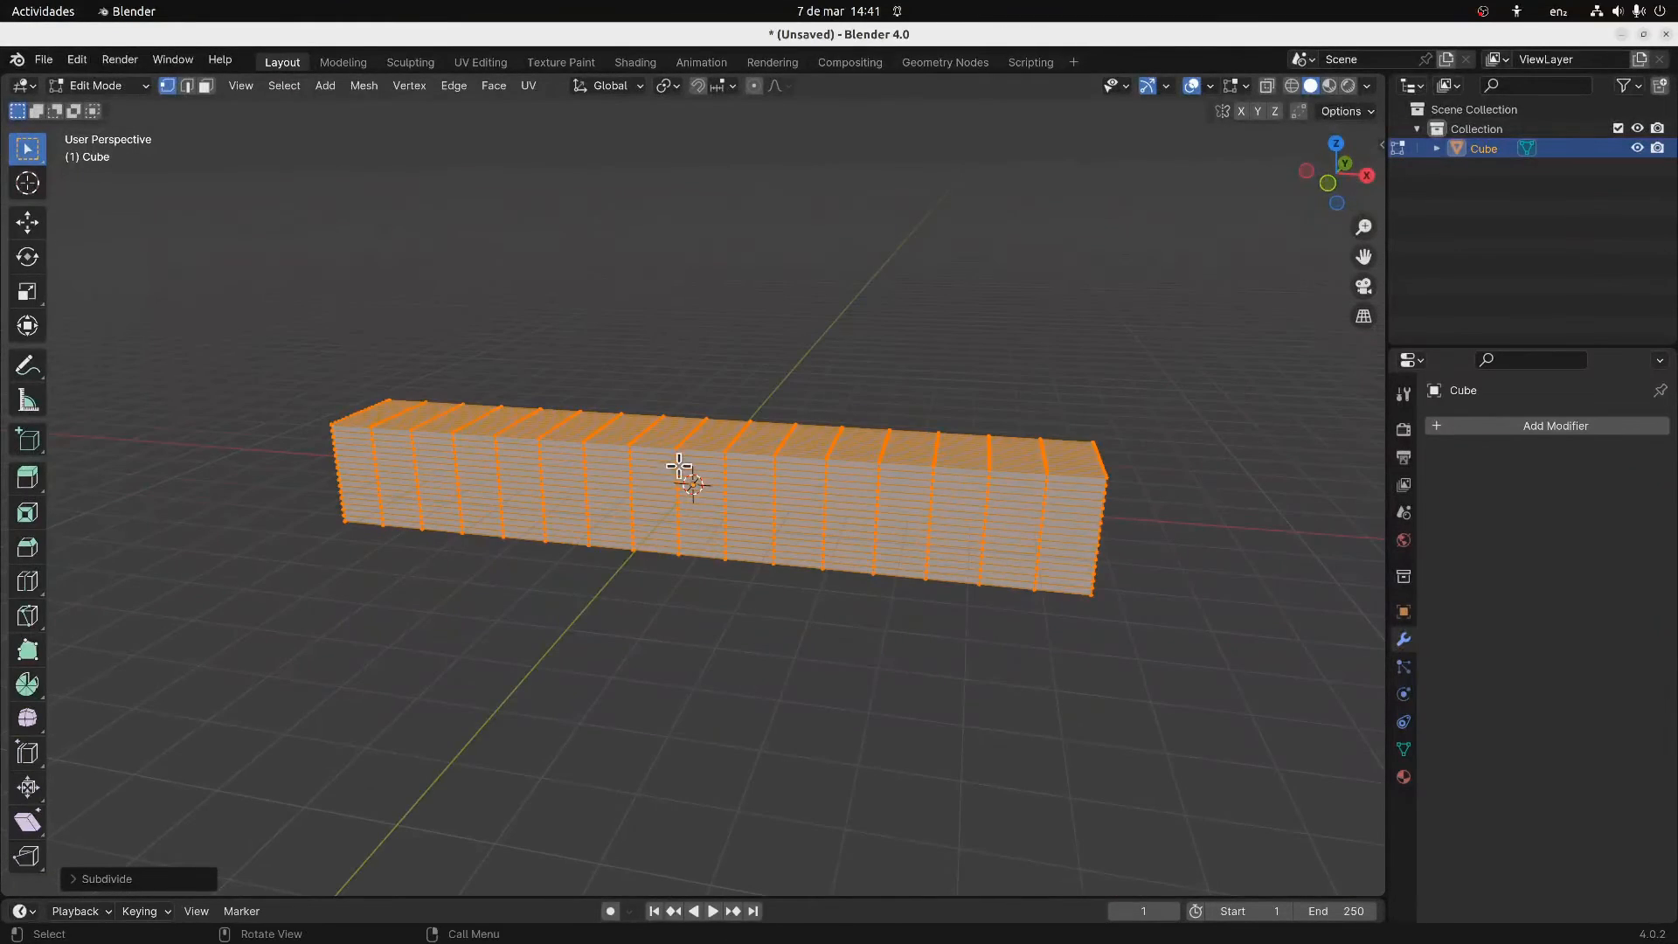
Return to Object Mode and add a Curve modifier to the bar
click(144, 87)
click(108, 108)
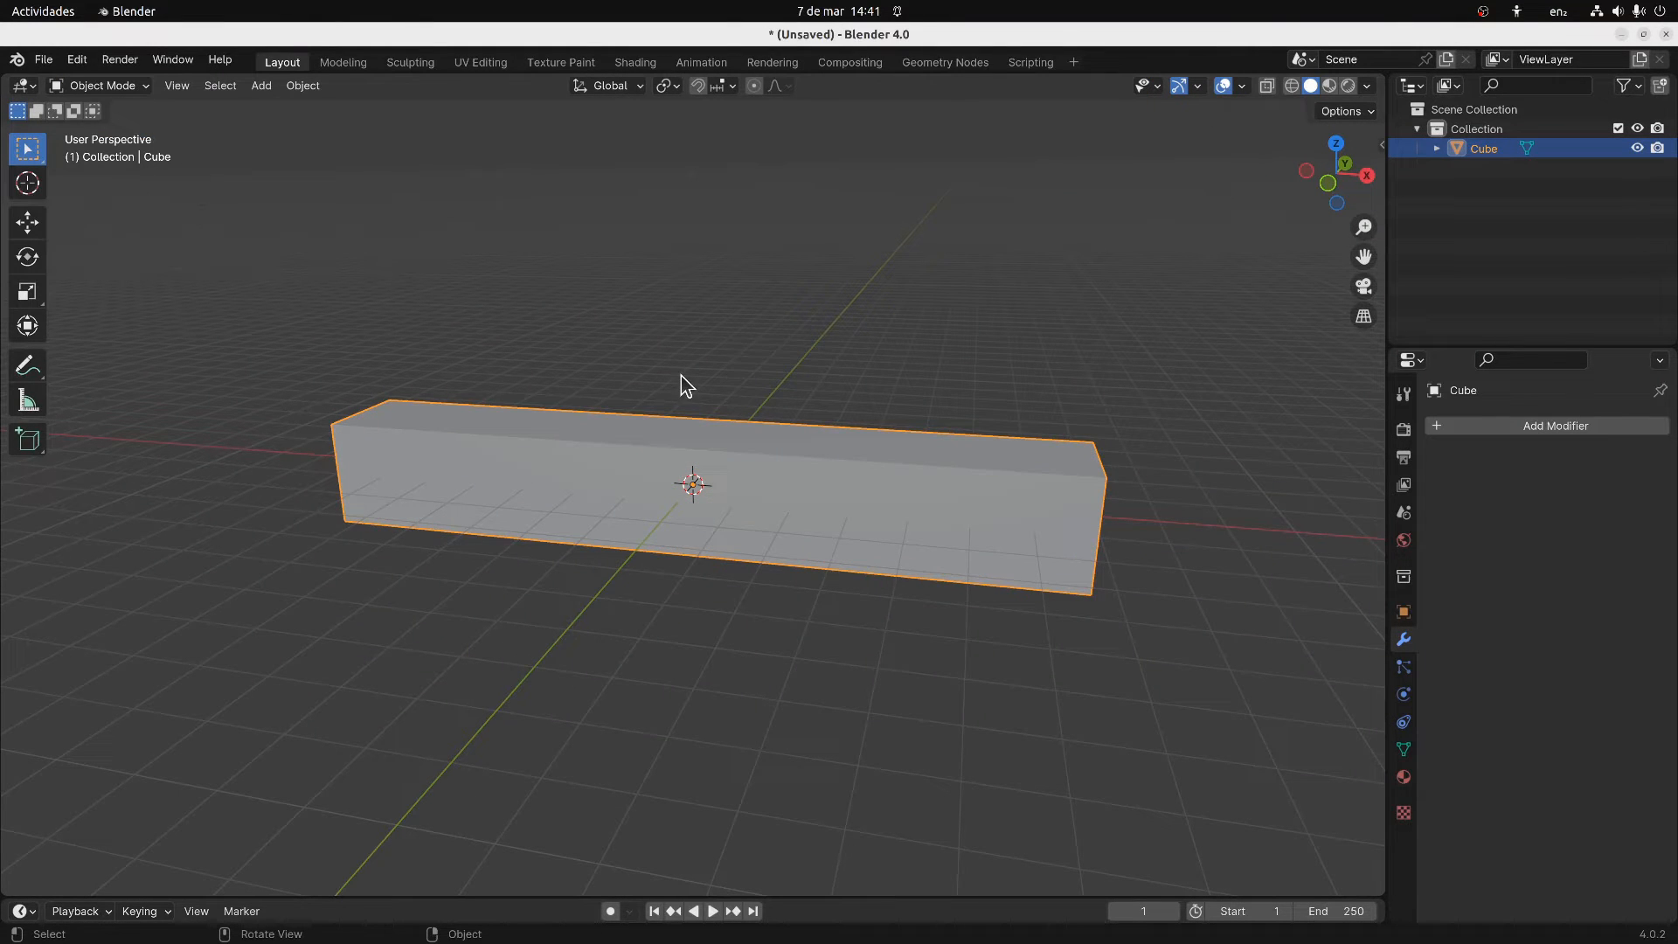
click(1471, 428)
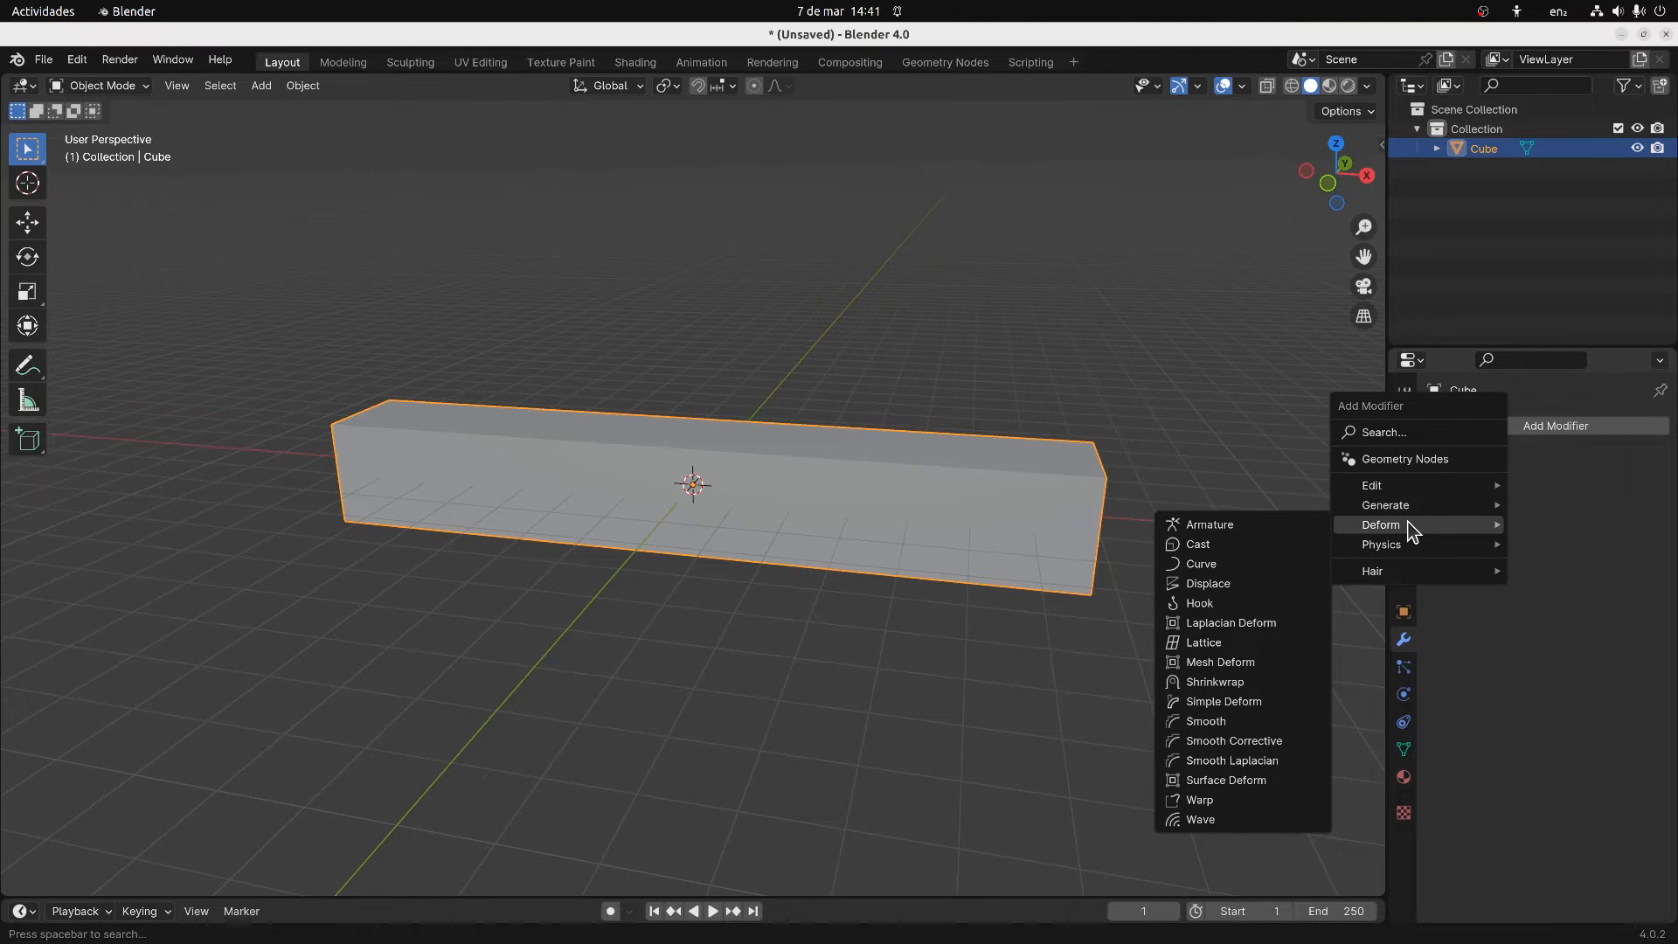
click(1267, 566)
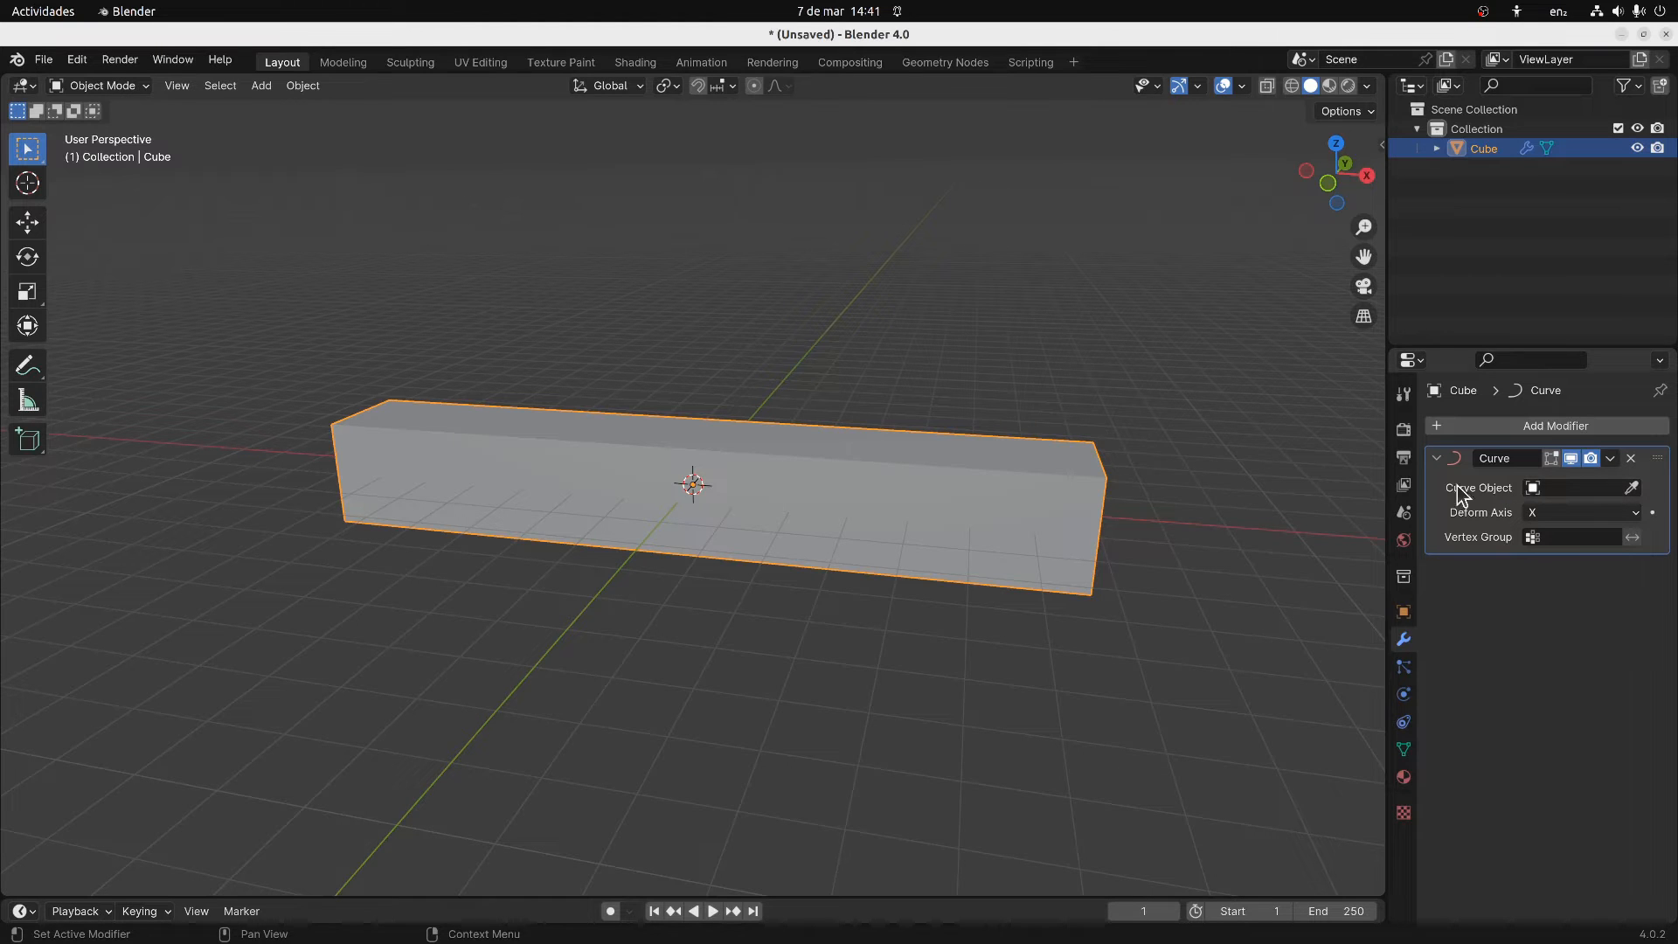
Add a Path curve to the scene at the 3D cursor
click(261, 85)
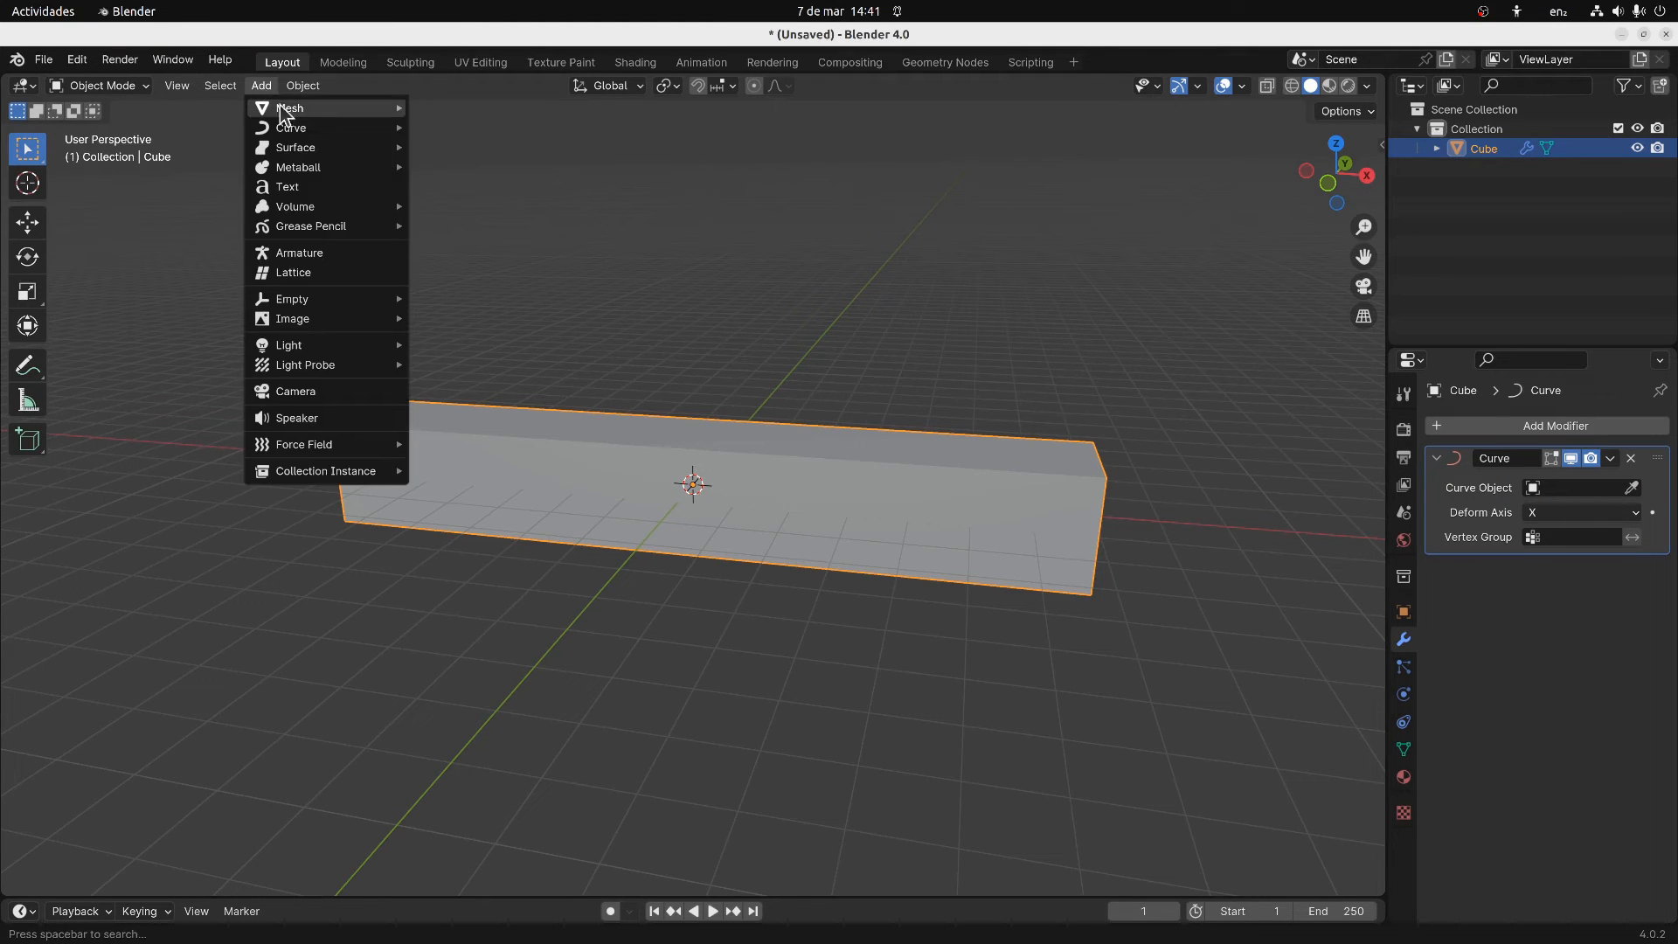
mouse_move(288, 131)
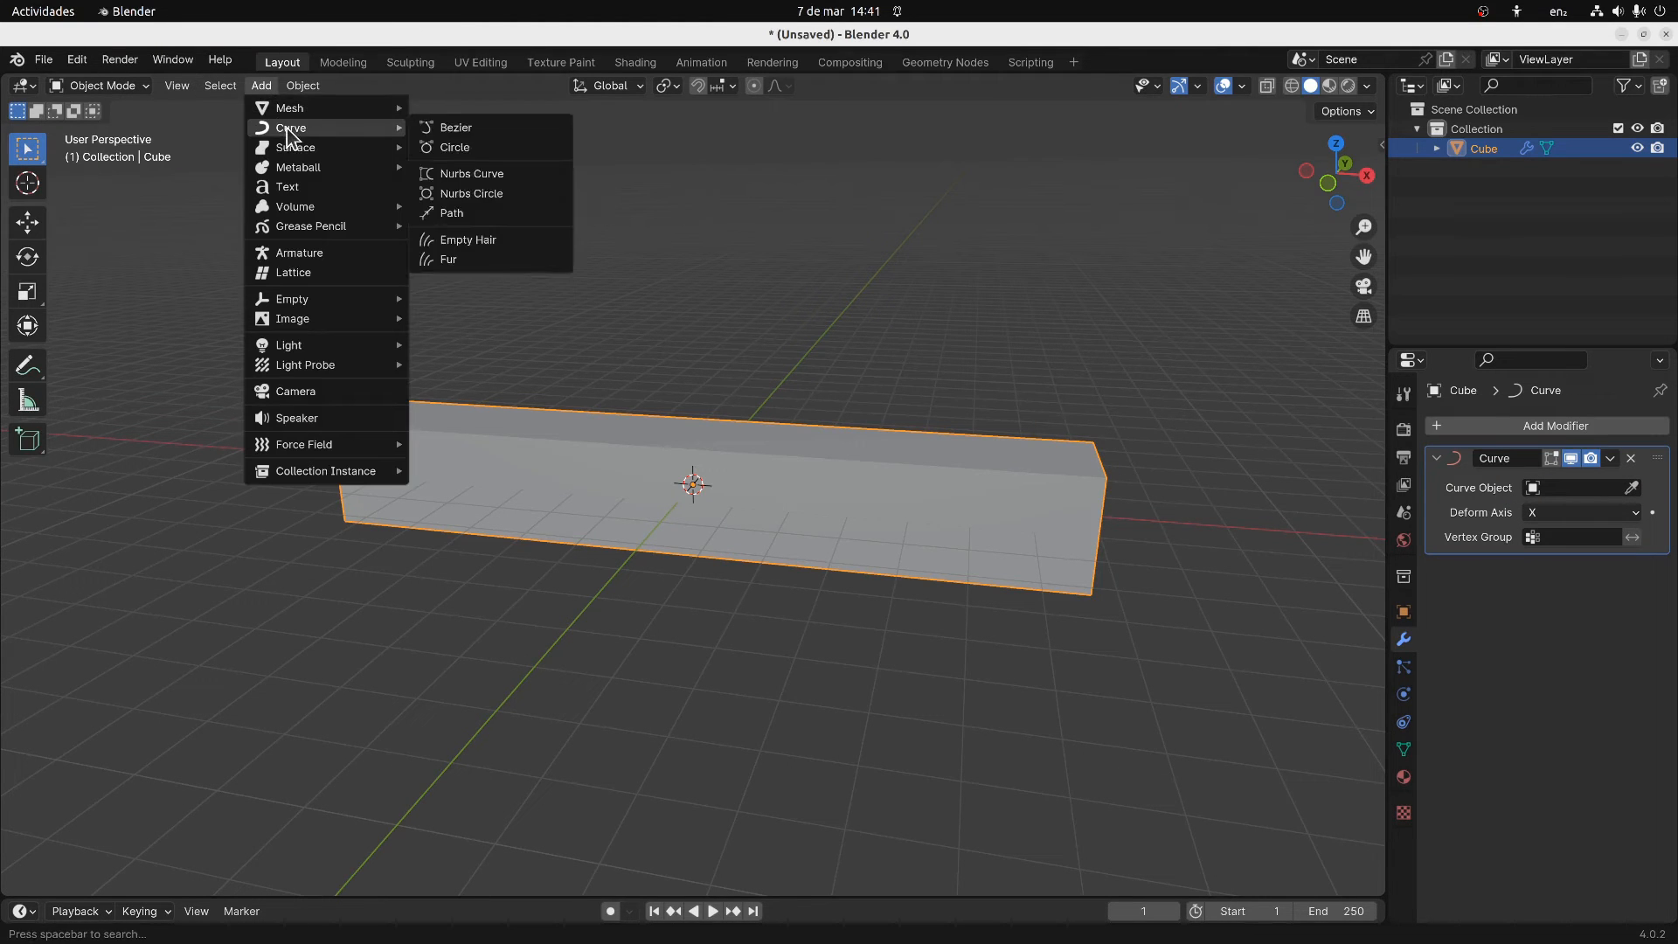
click(479, 214)
Select the bar and move it about 3.2 m in the negative Y direction, clear of the path
middle_drag(869, 345, 652, 490)
click(650, 495)
key(g)
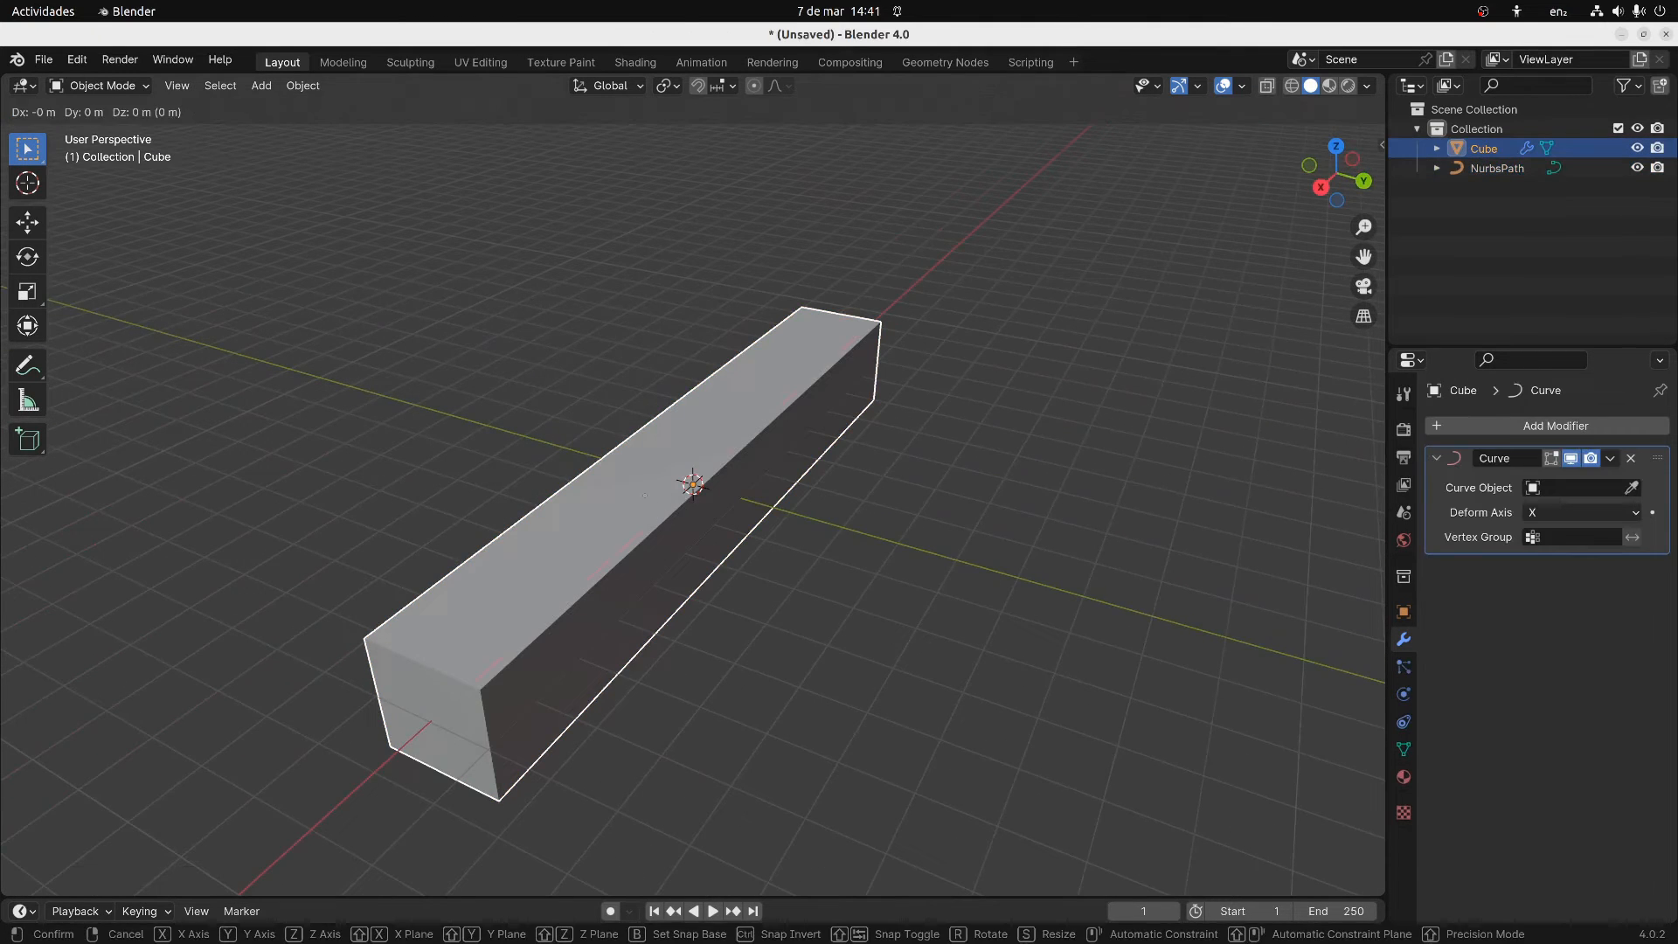
key(x)
key(y)
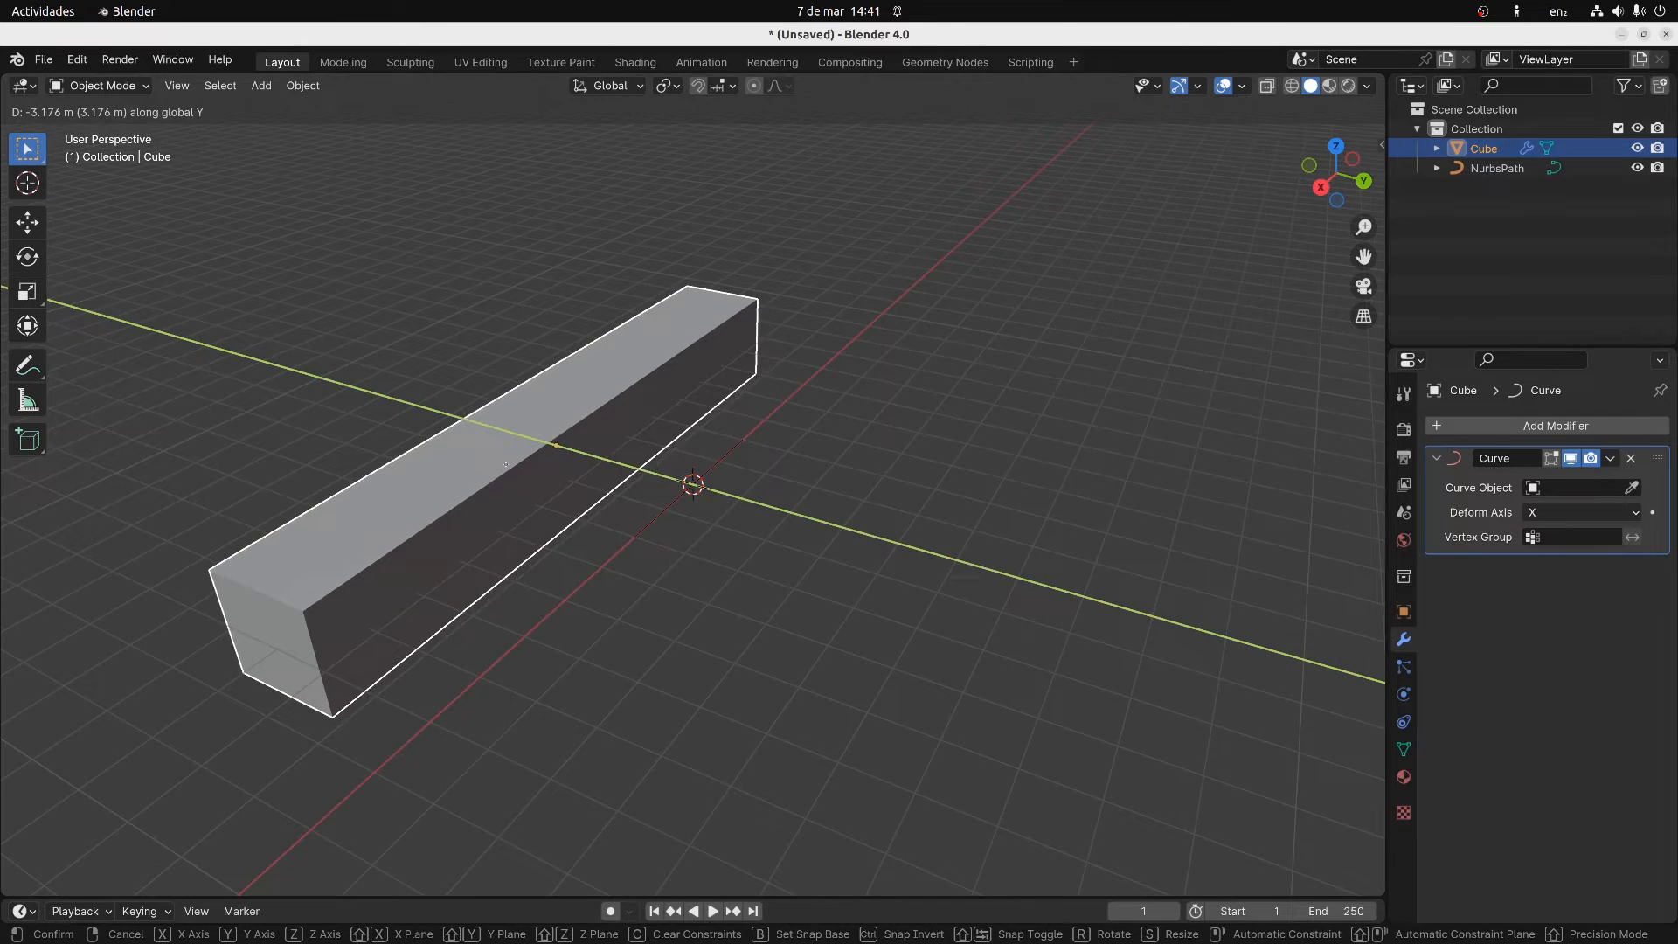
click(618, 522)
Enter Edit Mode on the path and raise the control point next to its negative-X end along the Z axis
click(664, 526)
click(660, 521)
middle_drag(653, 517, 780, 475)
scroll(535, 517, up, 4)
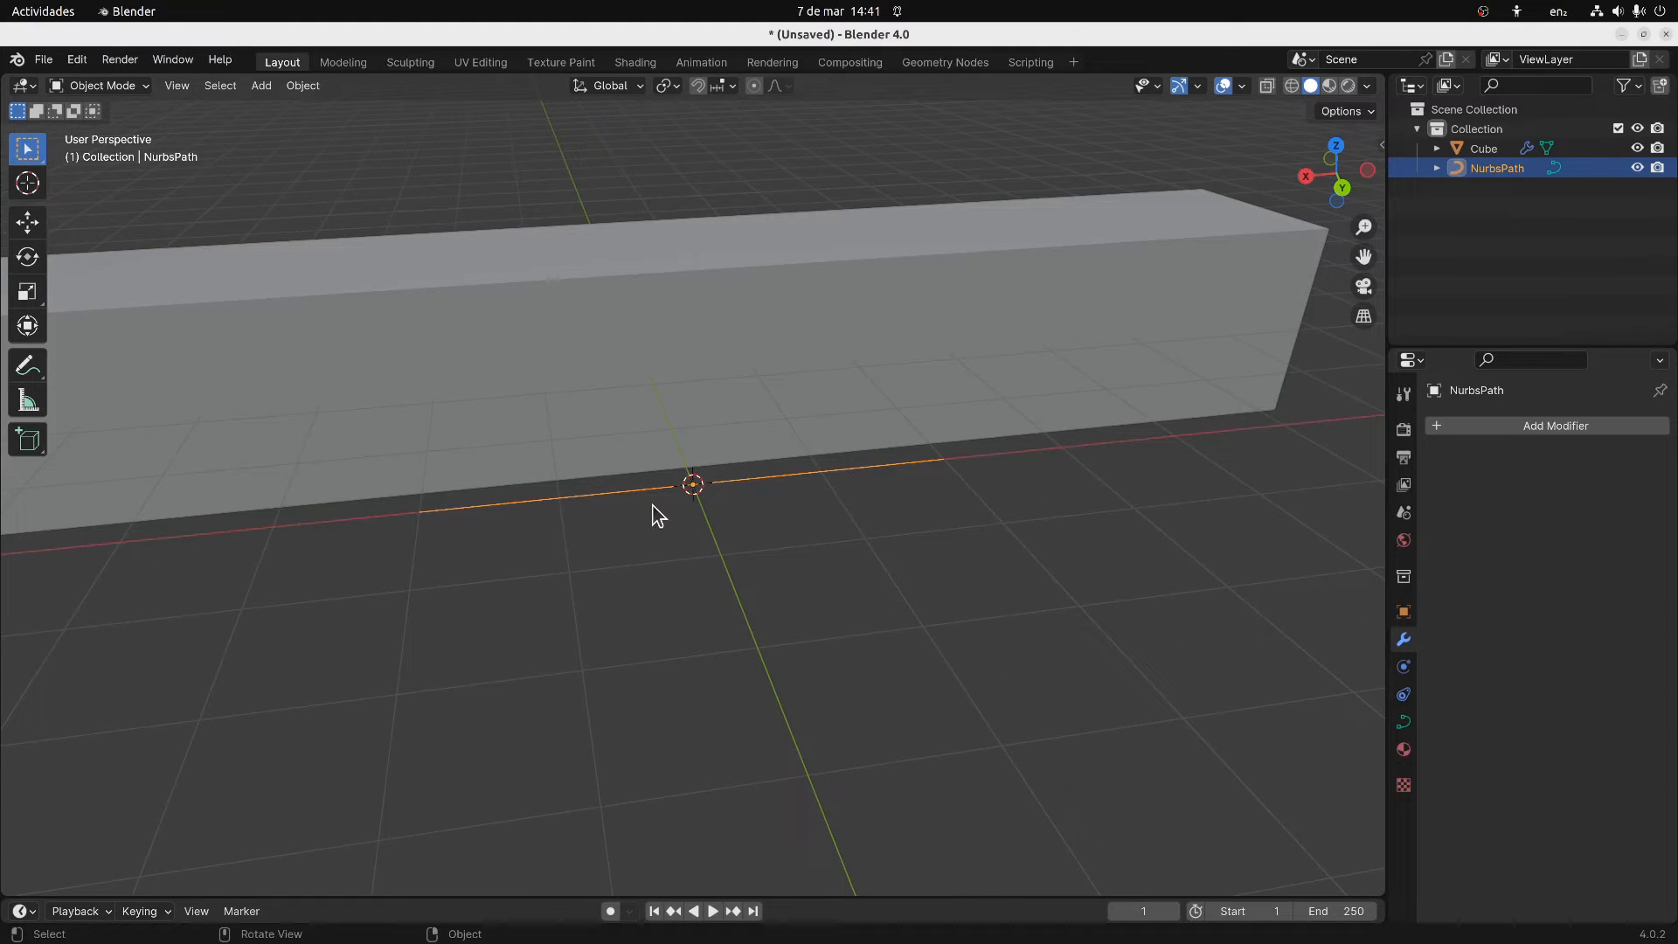
key(Tab)
click(809, 473)
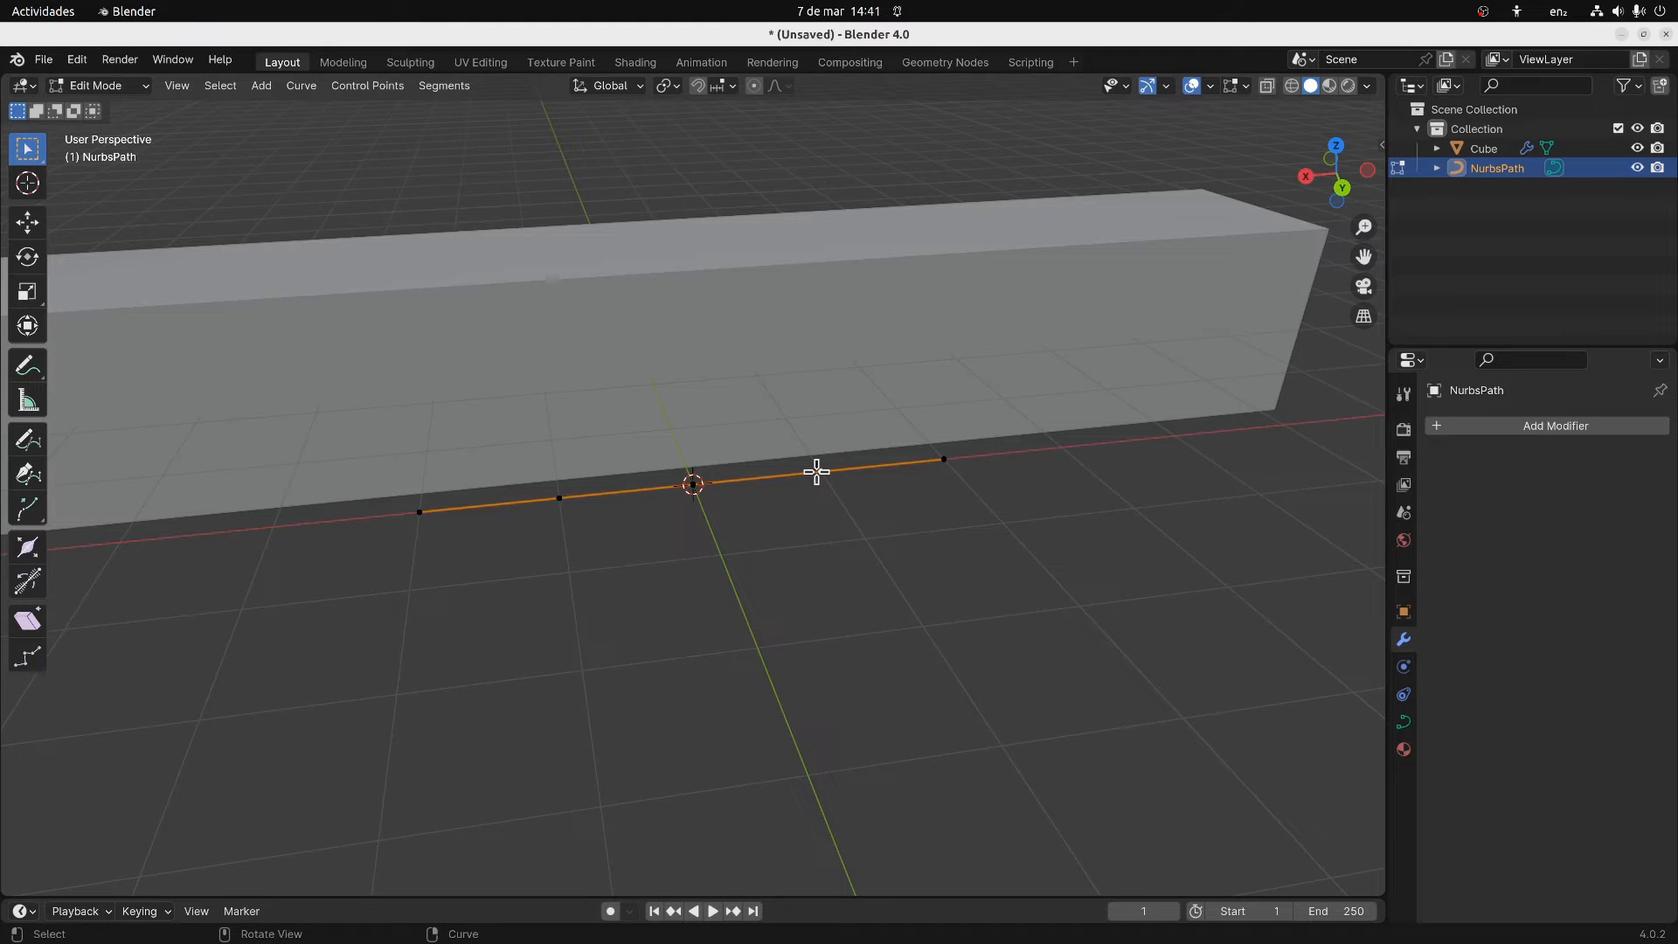
click(820, 473)
key(g)
key(z)
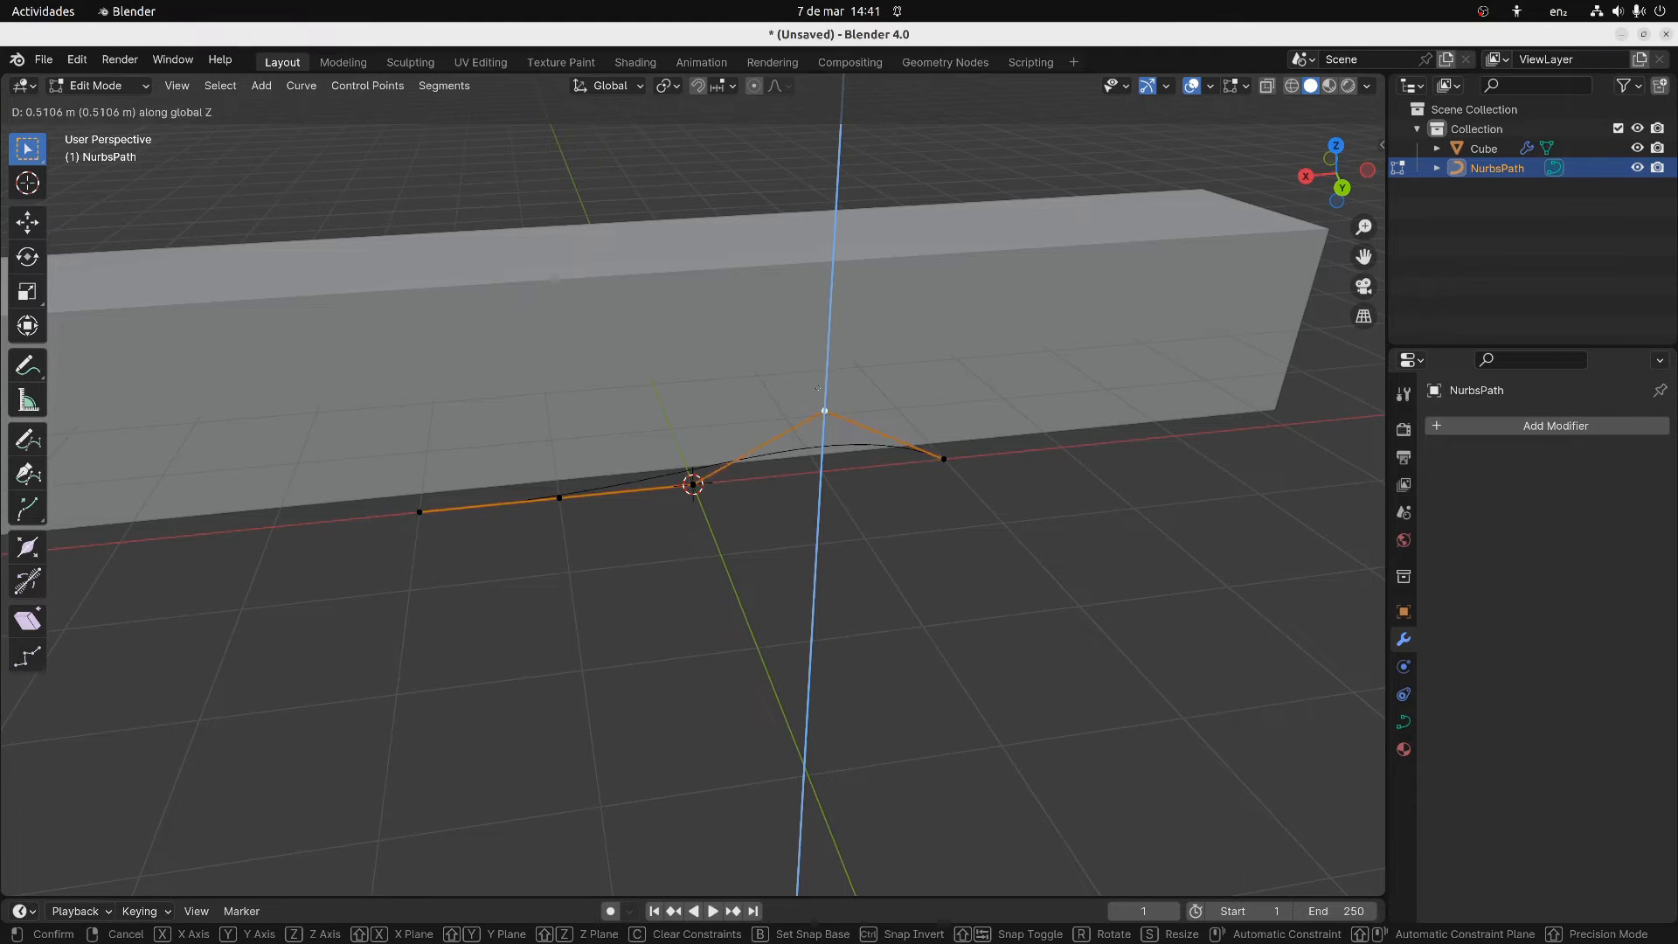
click(783, 370)
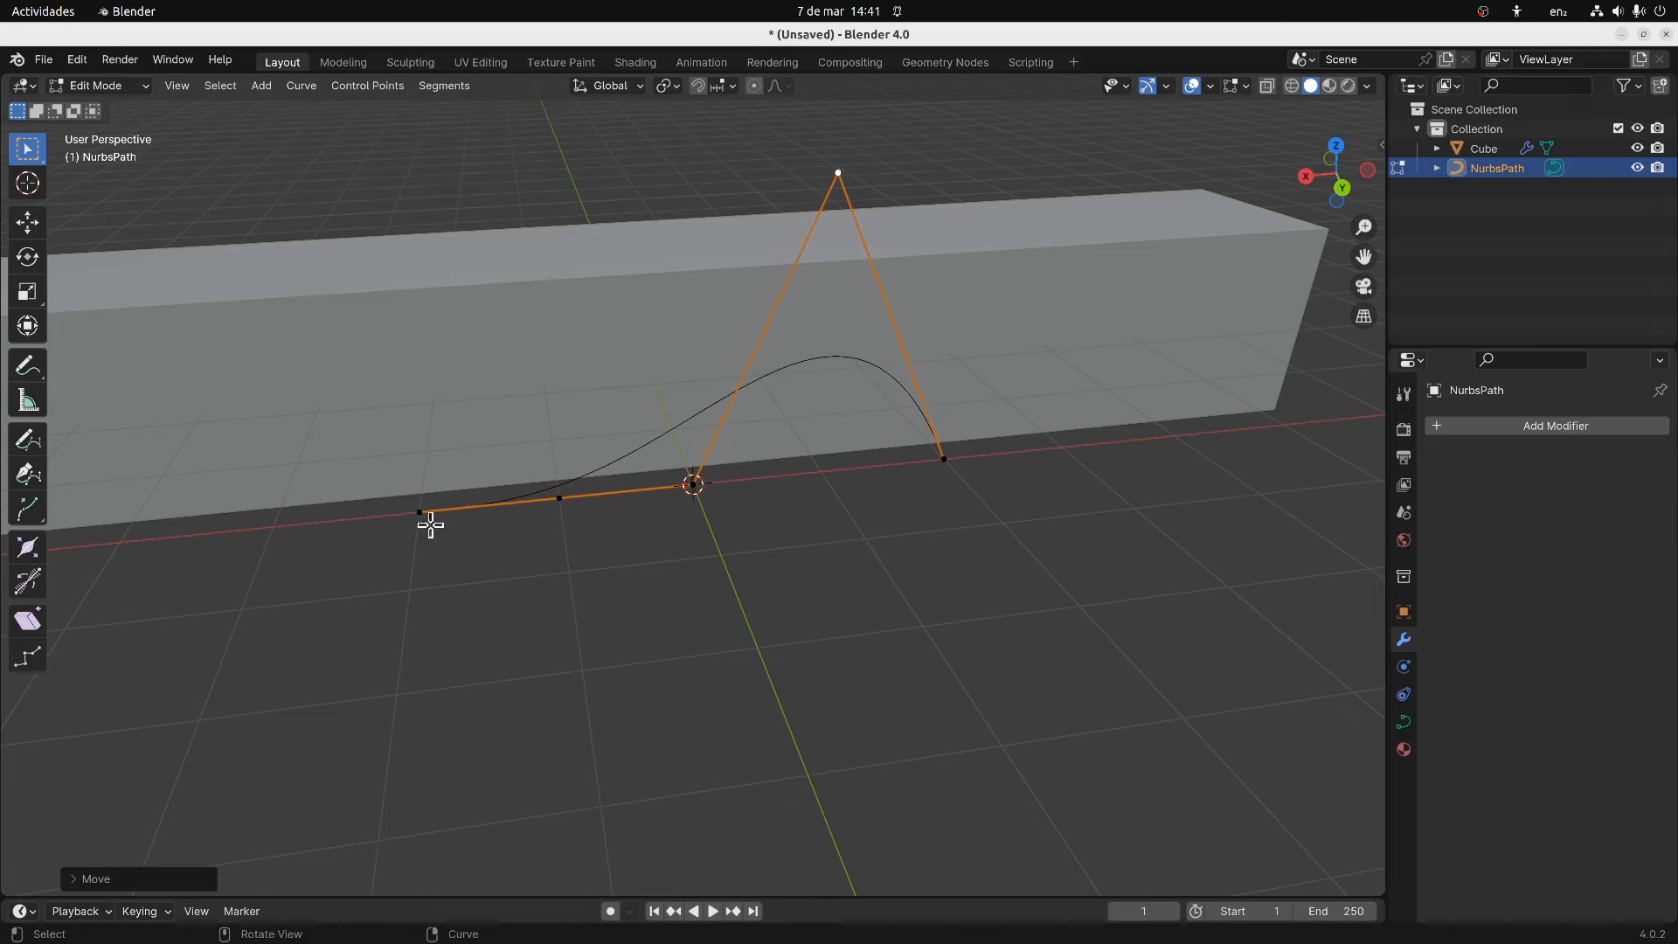
Raise the path's end control point on the positive X side along the Z axis
click(419, 513)
key(g)
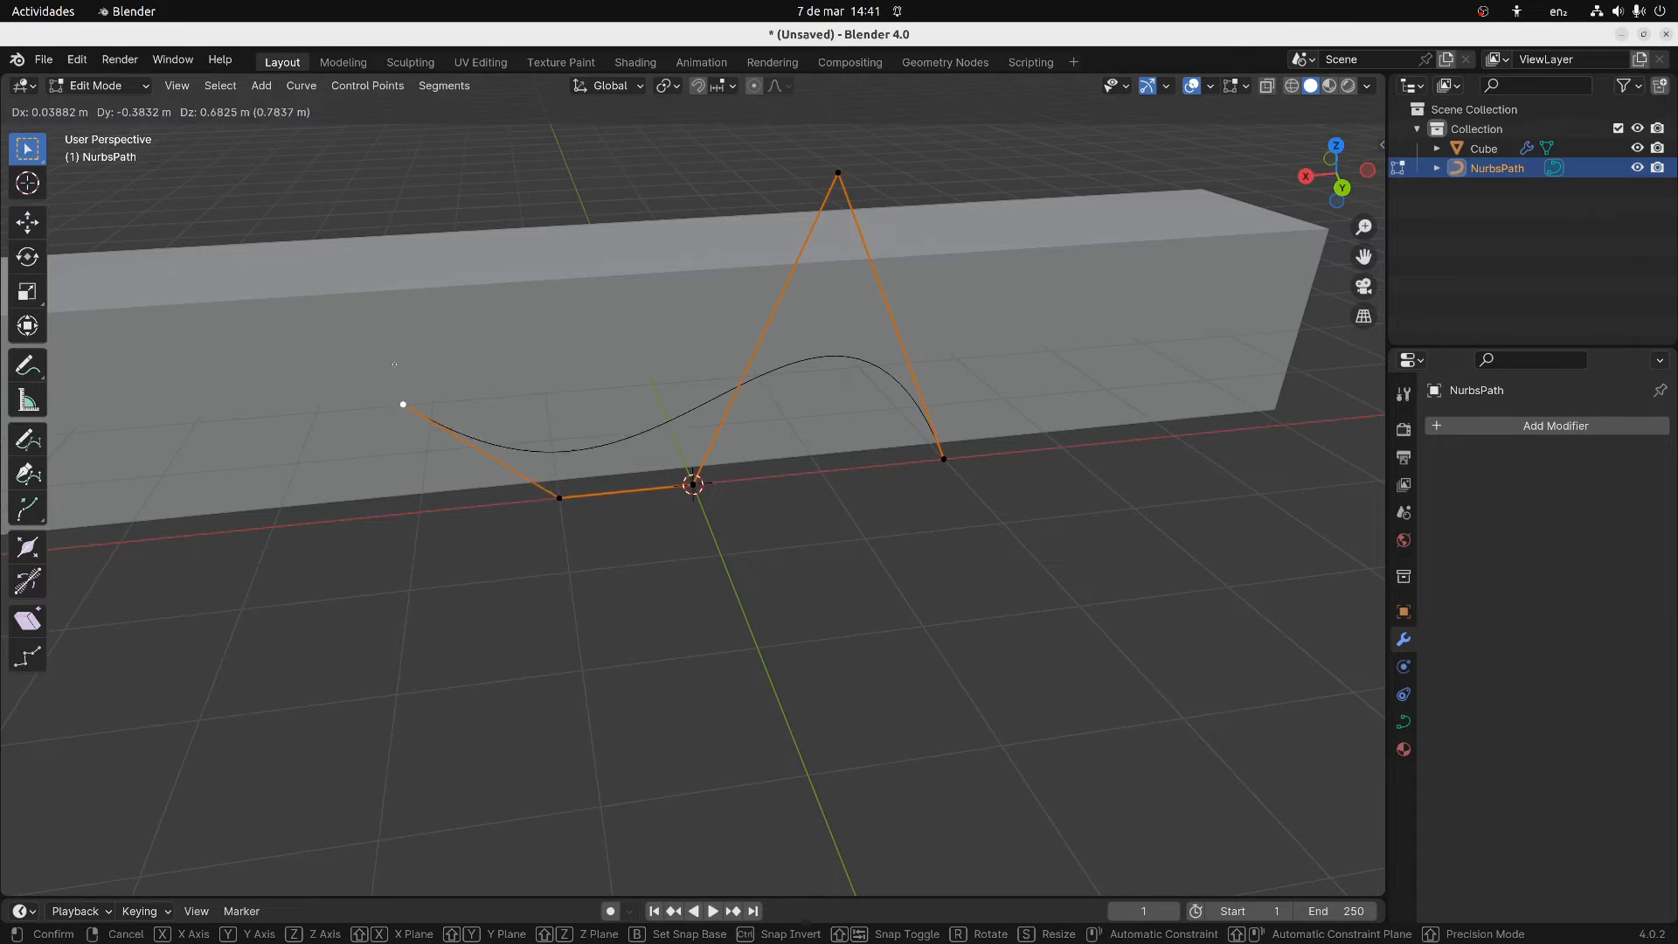
key(z)
click(398, 256)
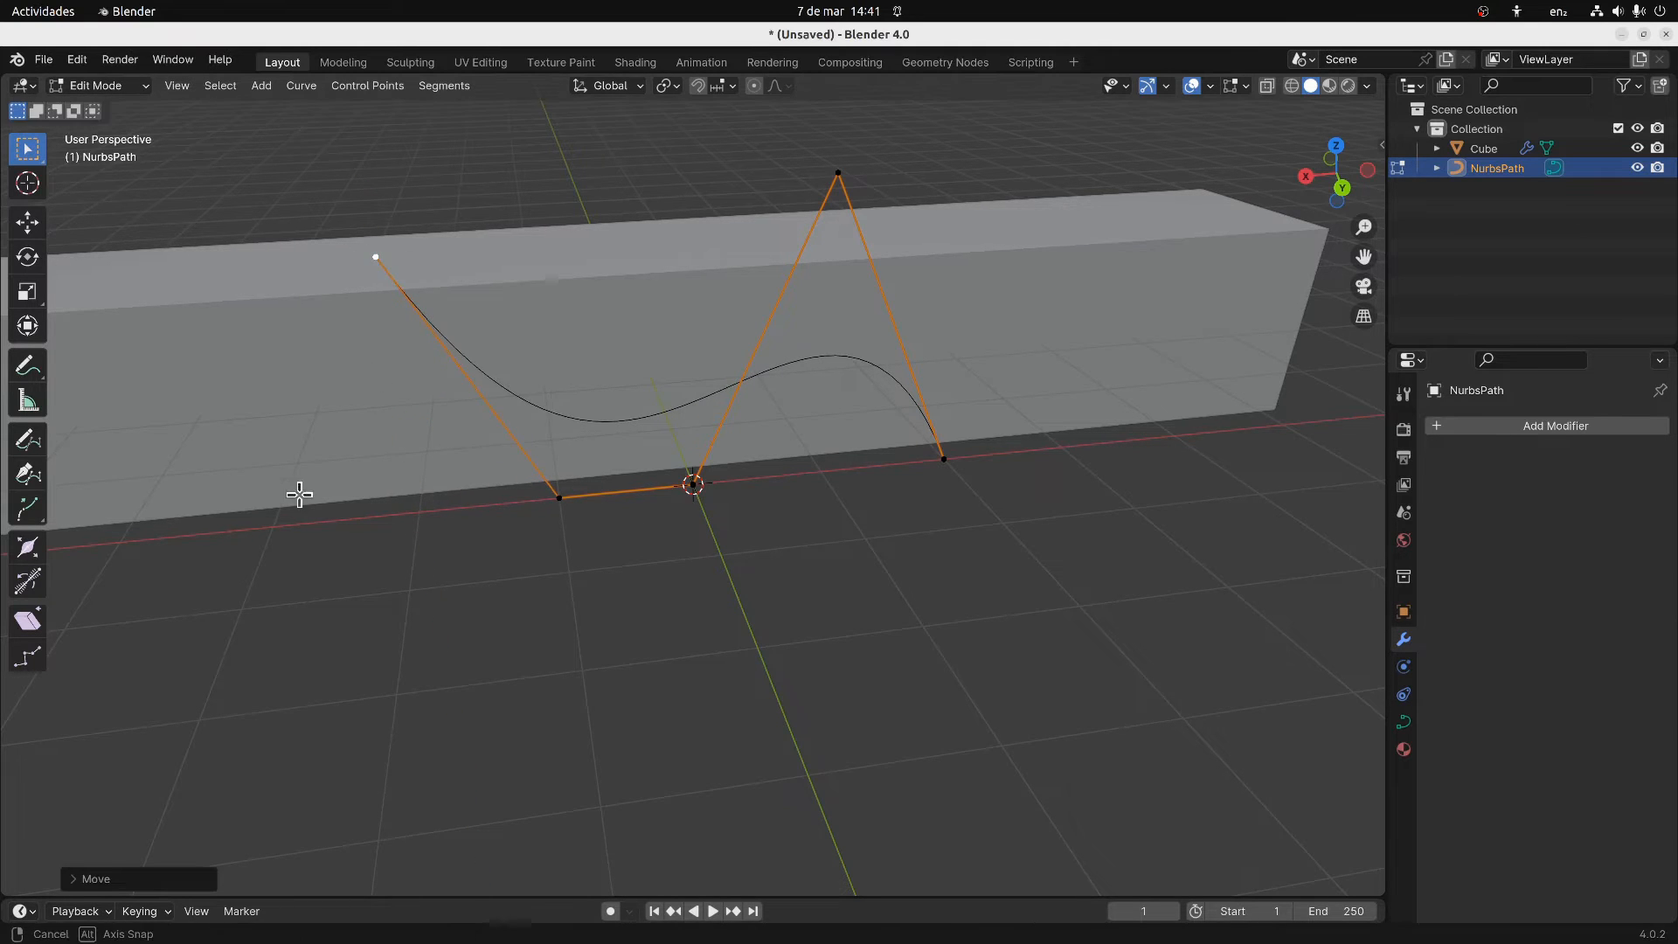
In the Back orthographic view, extrude two more control points from the raised end, the second sloping down toward the bar's end
middle_drag(300, 490, 323, 467)
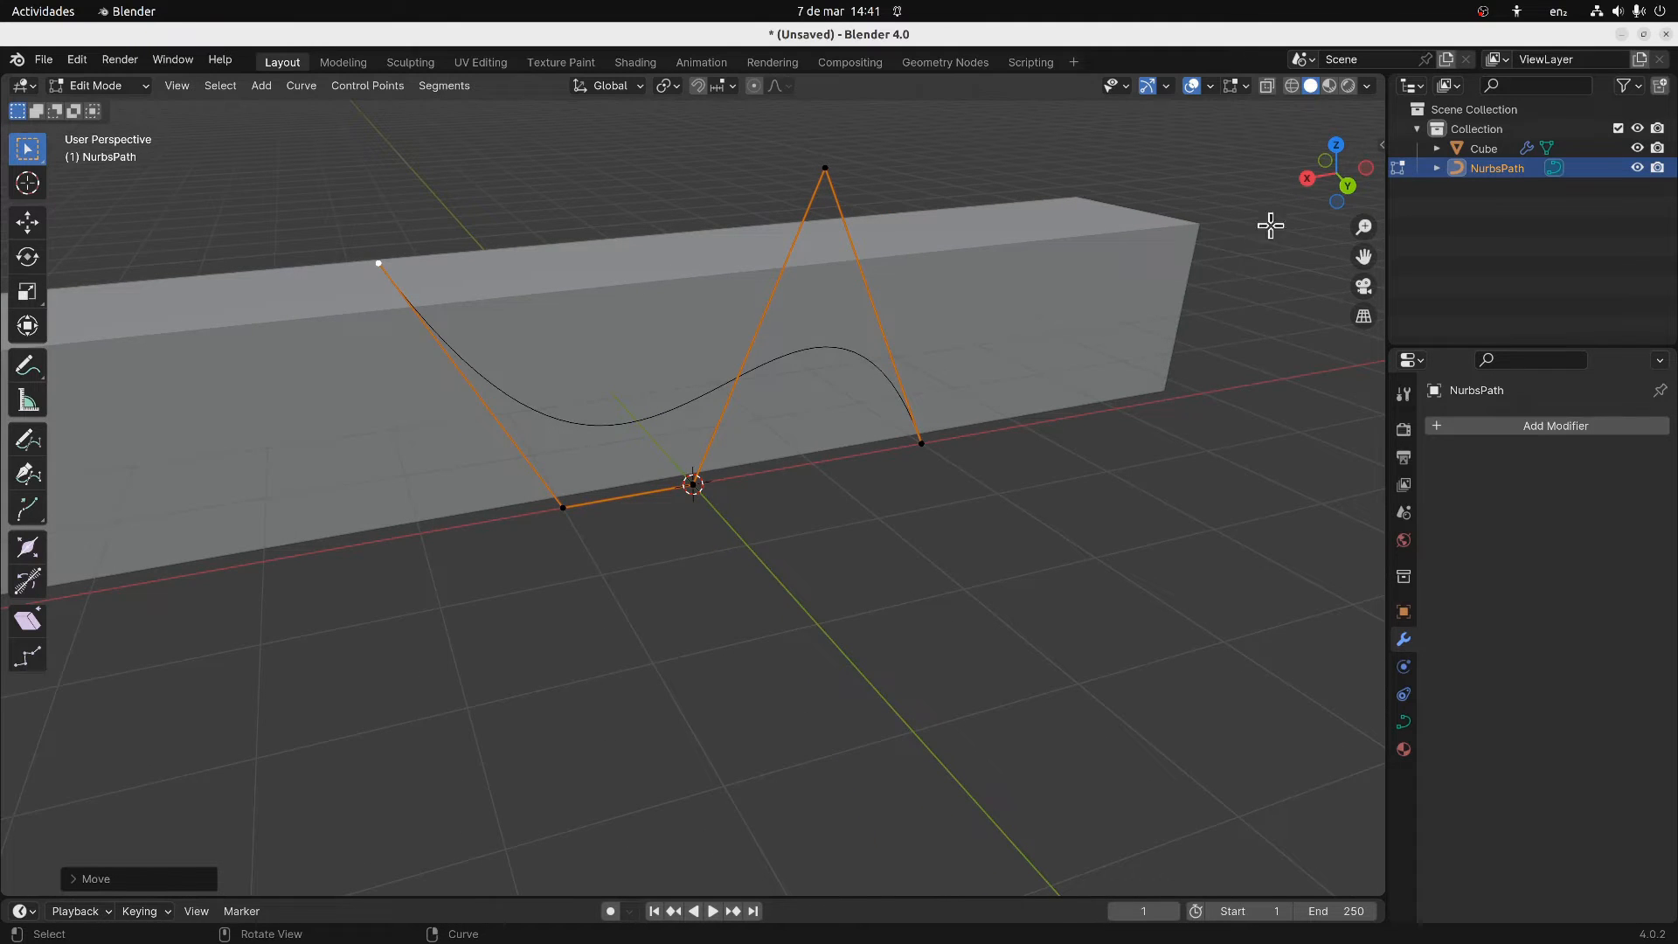
click(1346, 186)
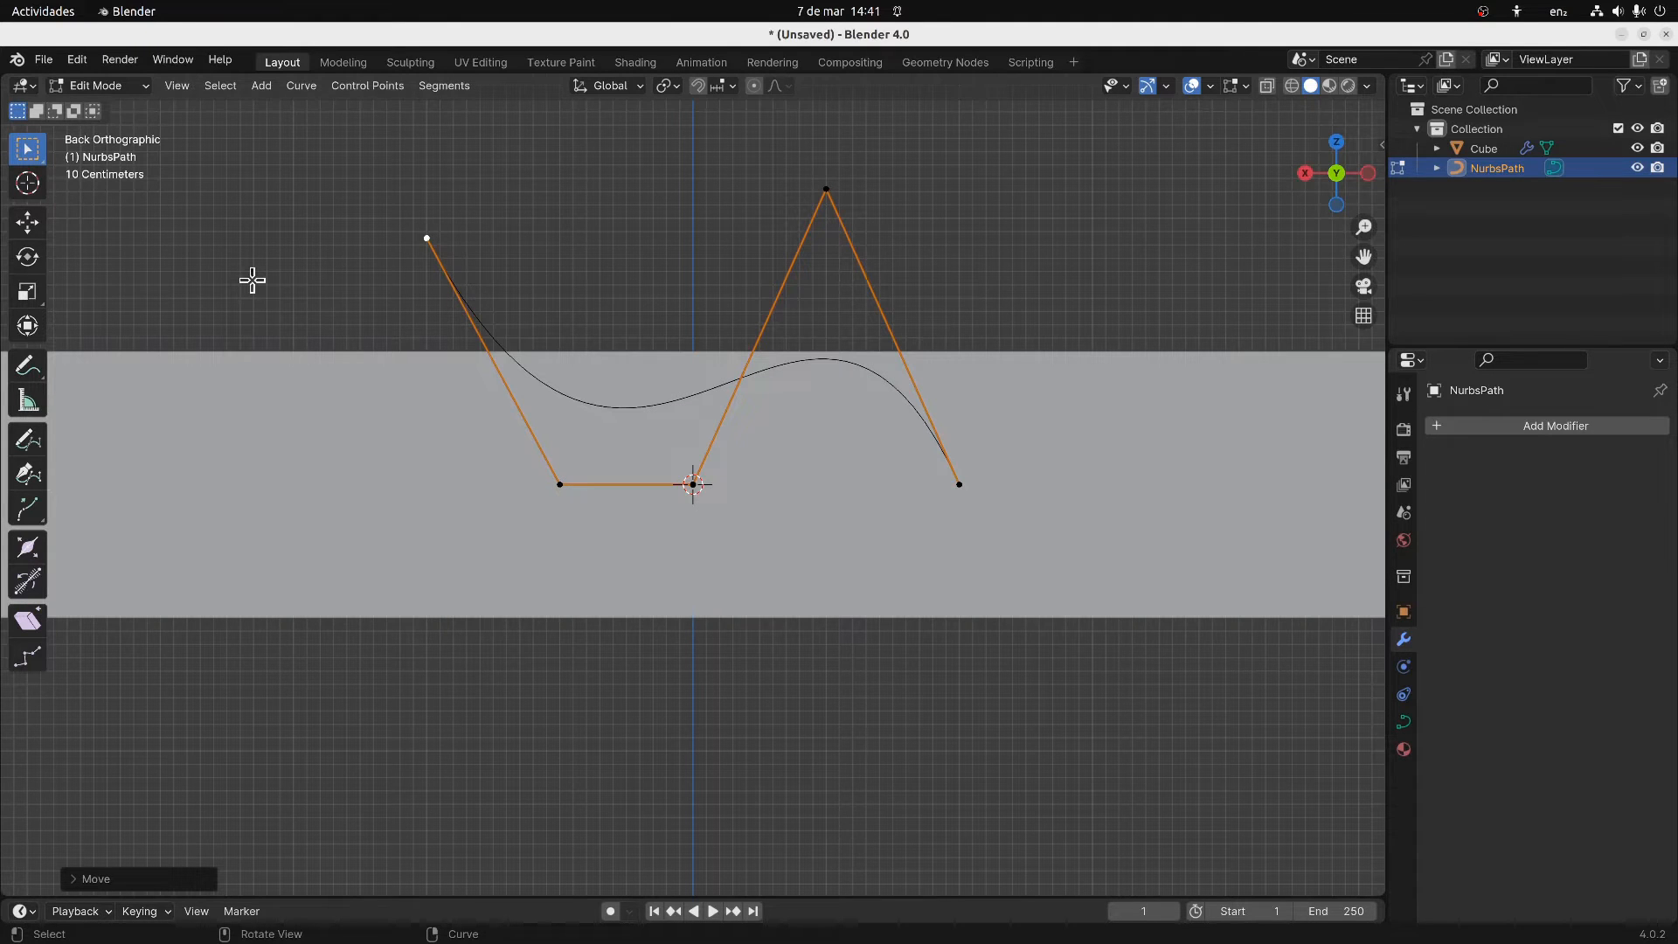
key(e)
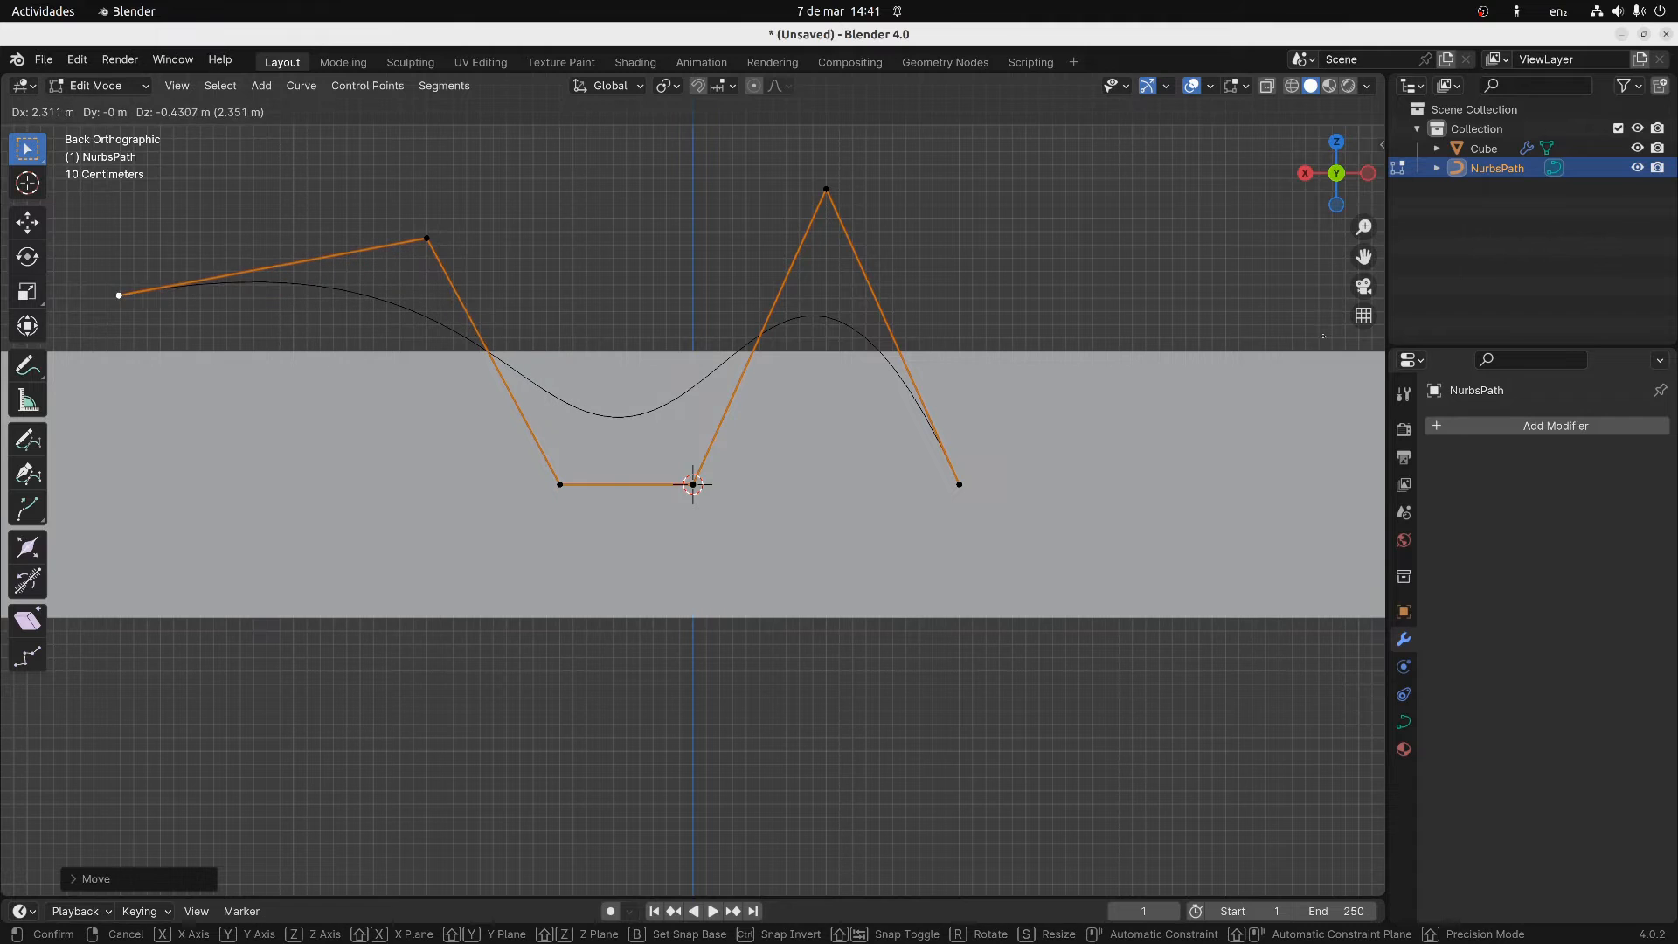
click(1322, 339)
shift+middle_drag(855, 454, 1520, 474)
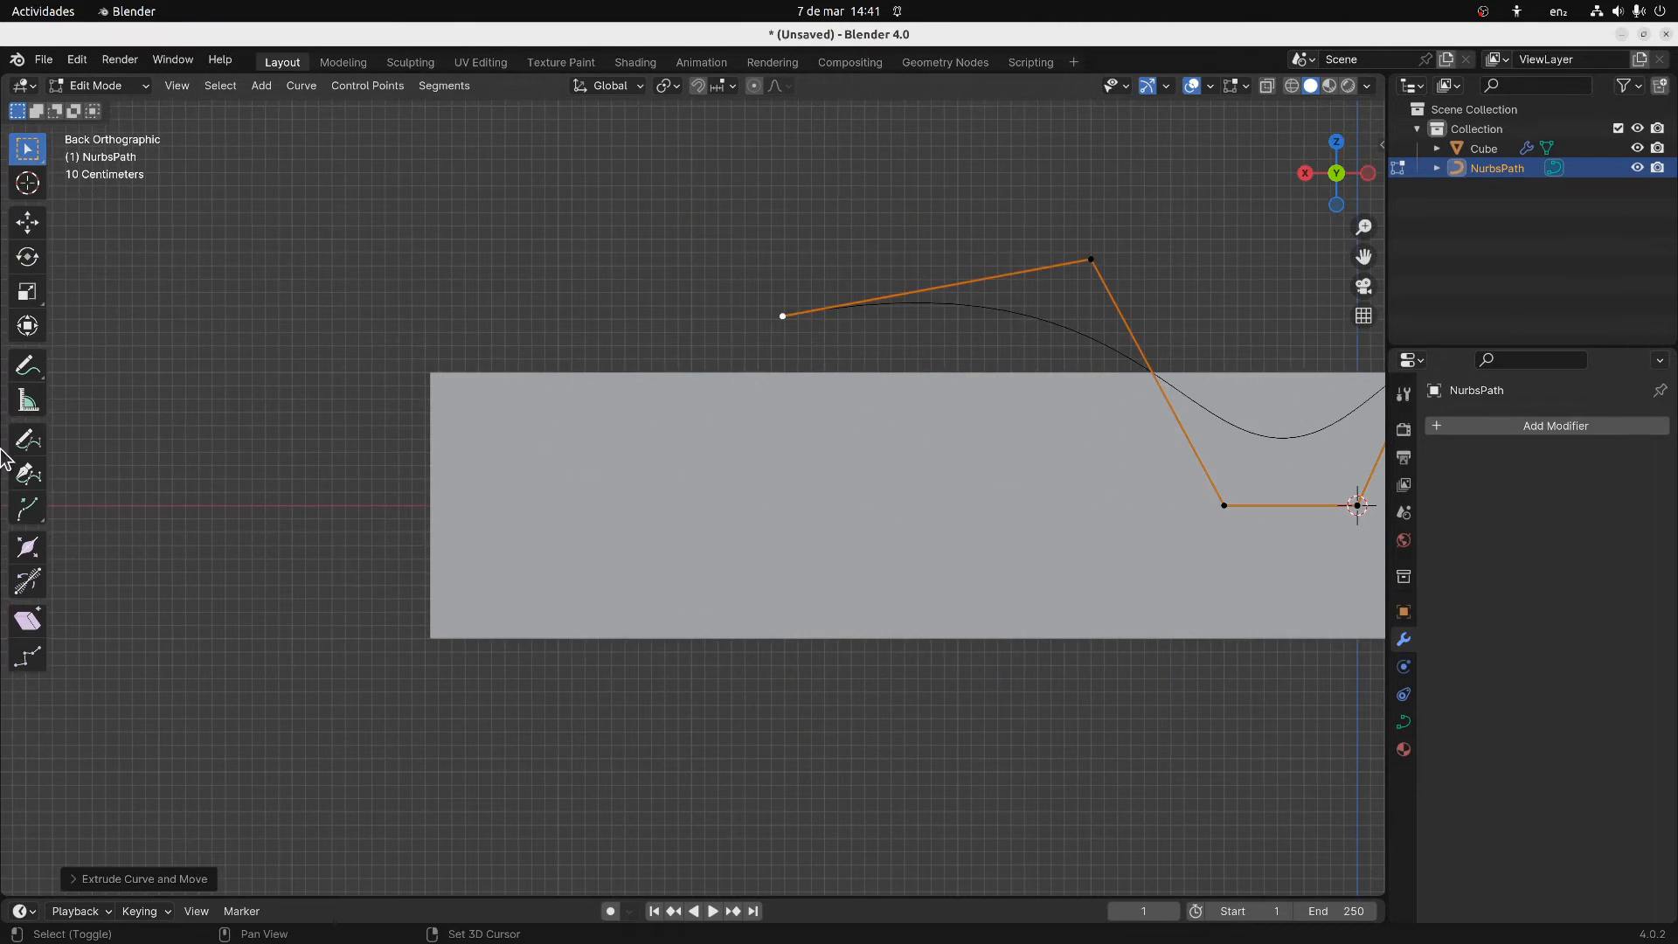
key(e)
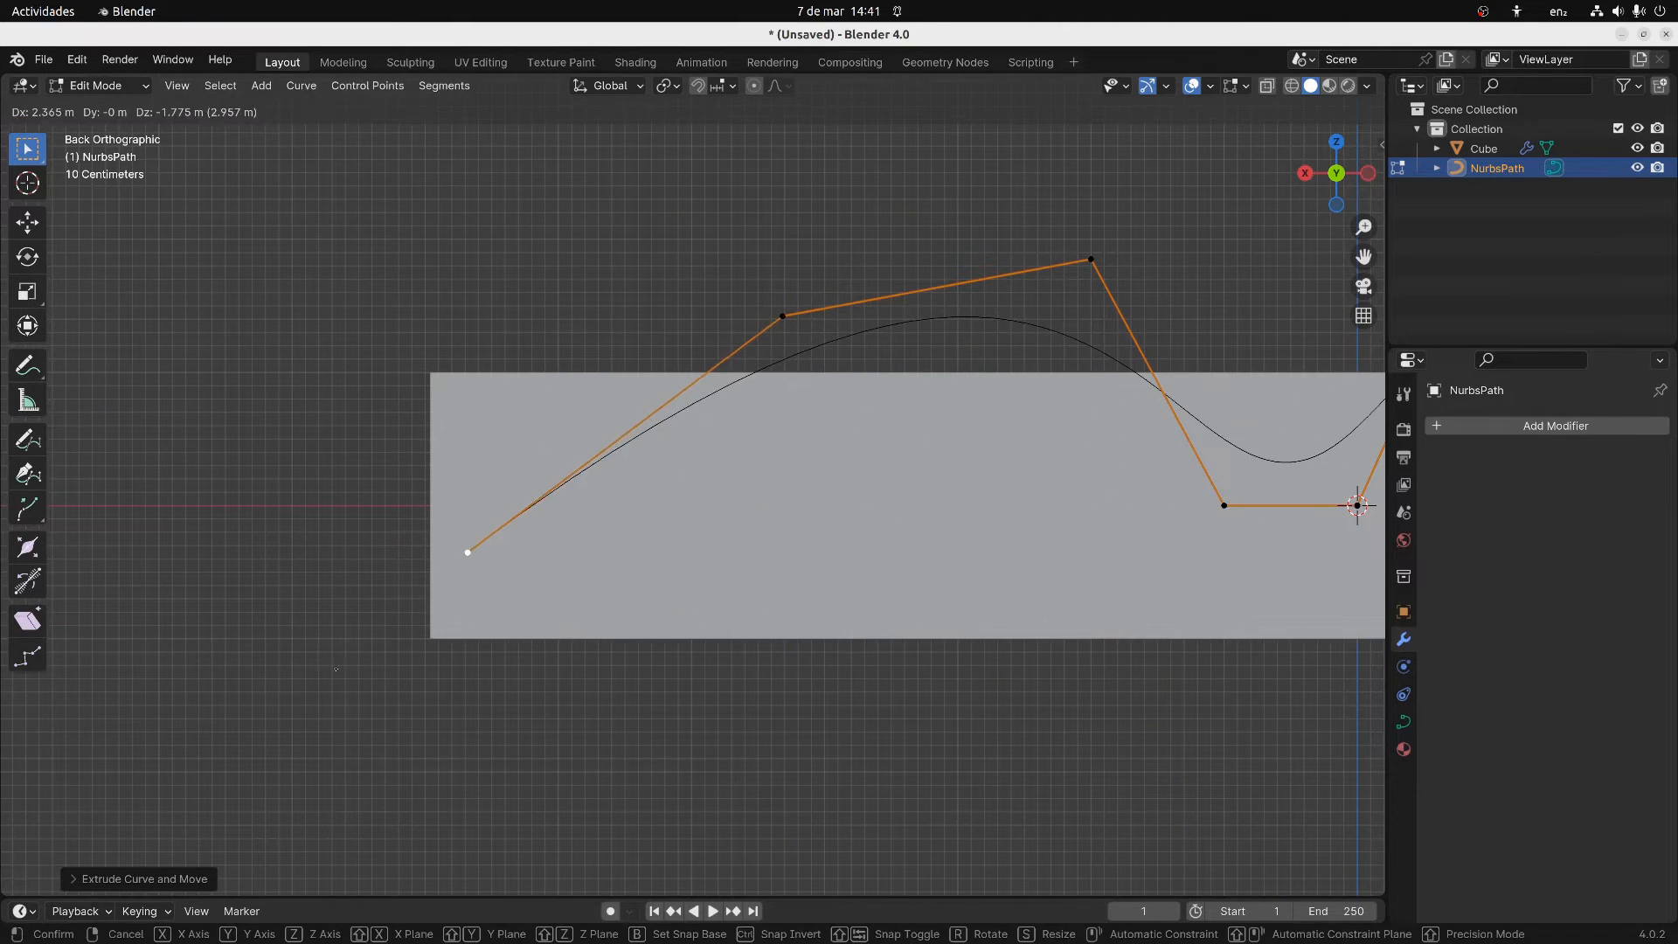
click(341, 669)
Extrude the path's opposite end about 4.3 m along negative X and return to Object Mode
shift+middle_drag(839, 422, 769, 544)
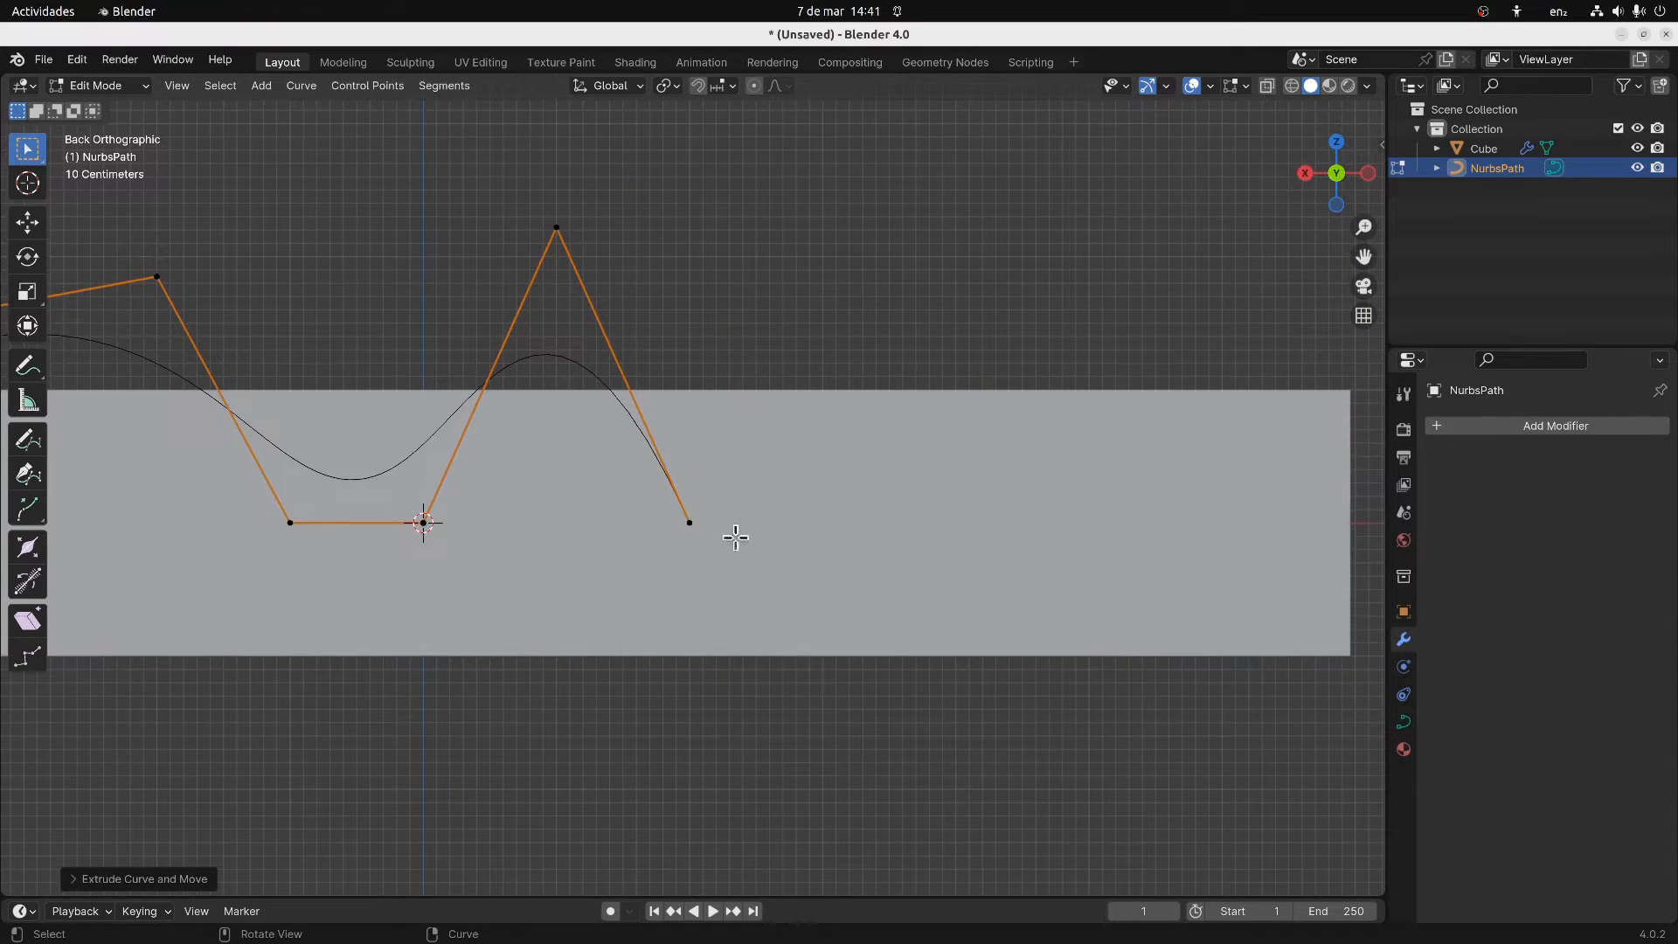
key(e)
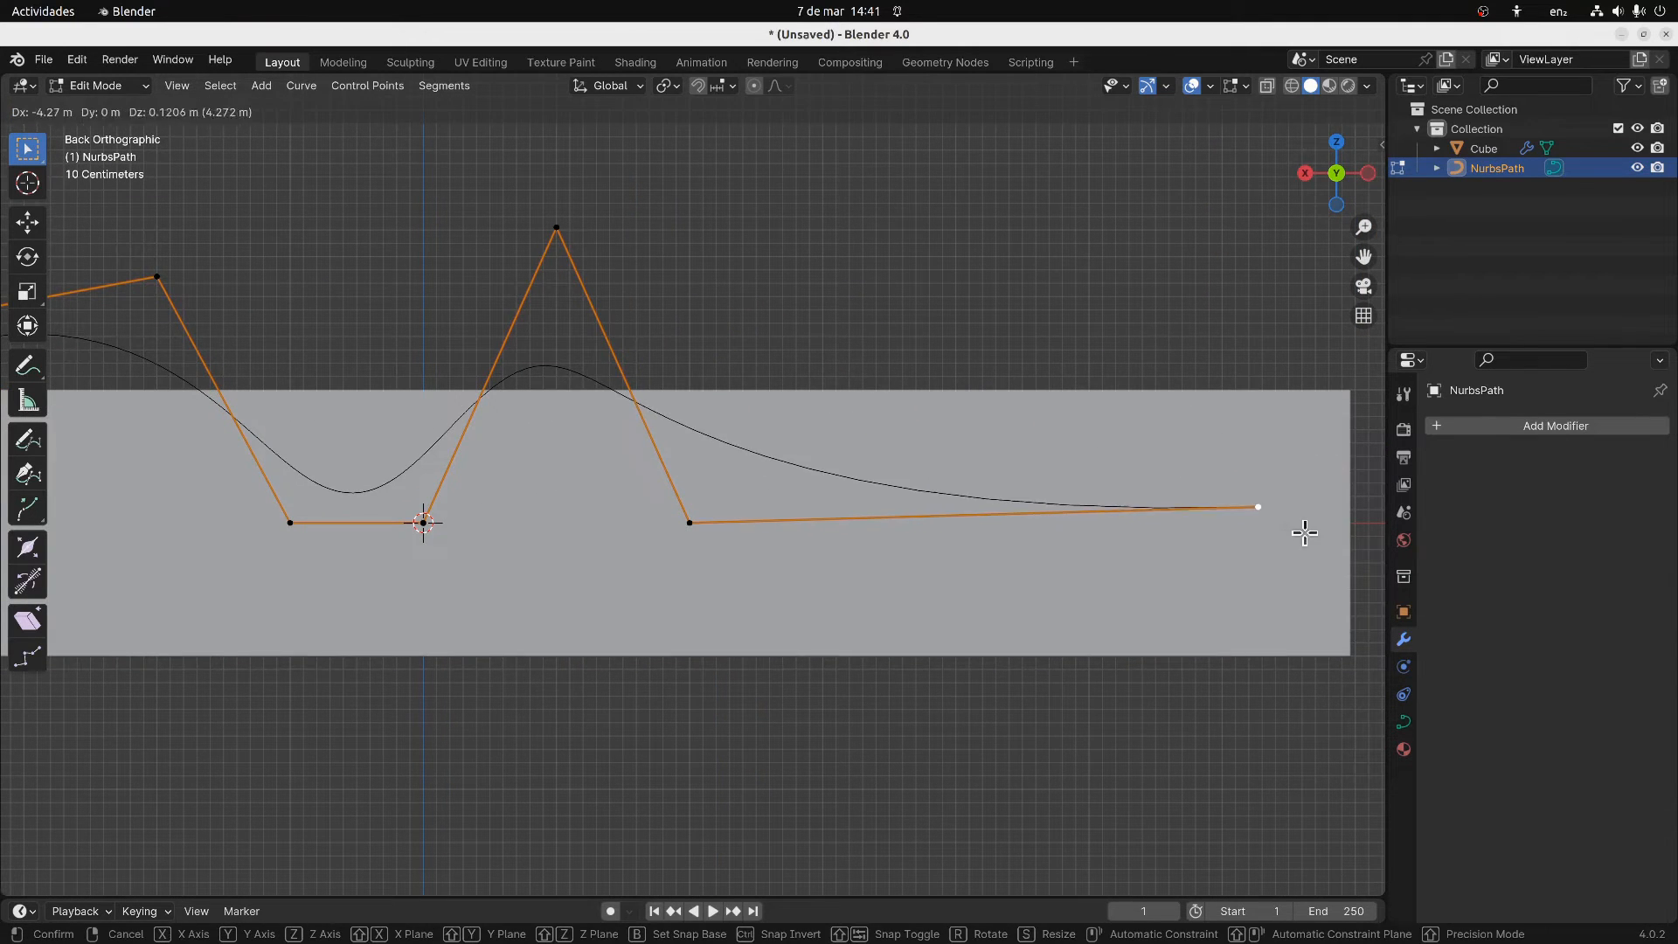
click(1240, 533)
scroll(765, 472, down, 5)
middle_drag(765, 473, 460, 473)
key(Tab)
Select the bar and pick the NurbsPath as the Curve Object of its Curve modifier
mouse_move(580, 588)
middle_down()
mouse_move(522, 568)
mouse_move(612, 555)
mouse_move(566, 561)
middle_up()
click(563, 560)
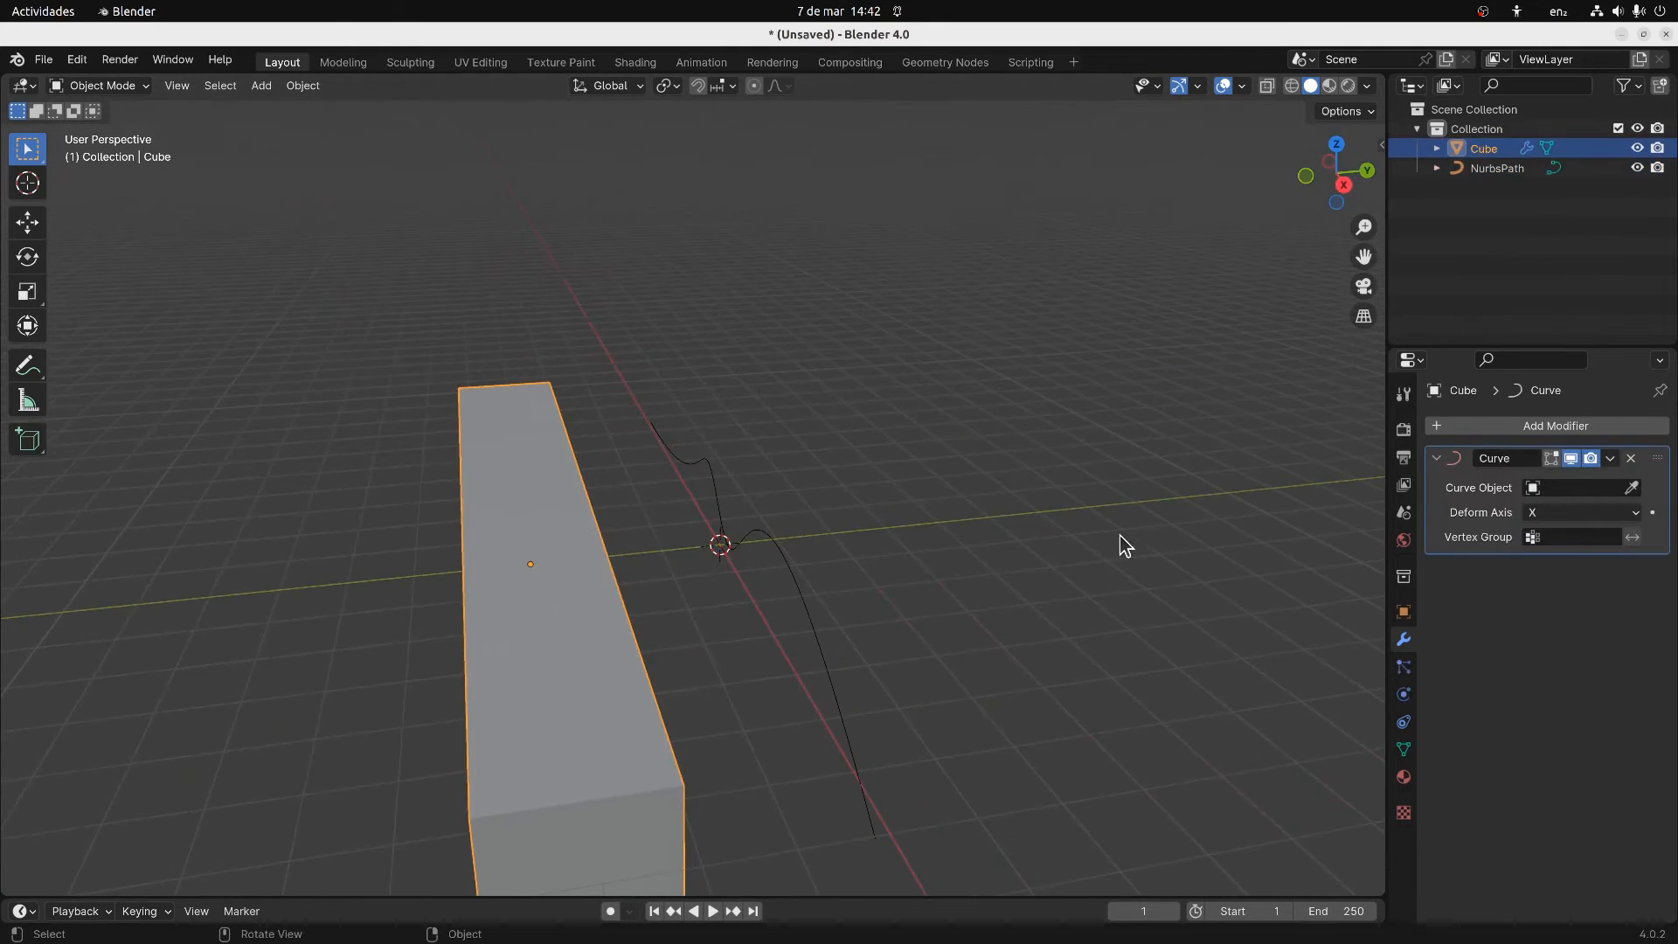
middle_drag(1250, 494, 1557, 479)
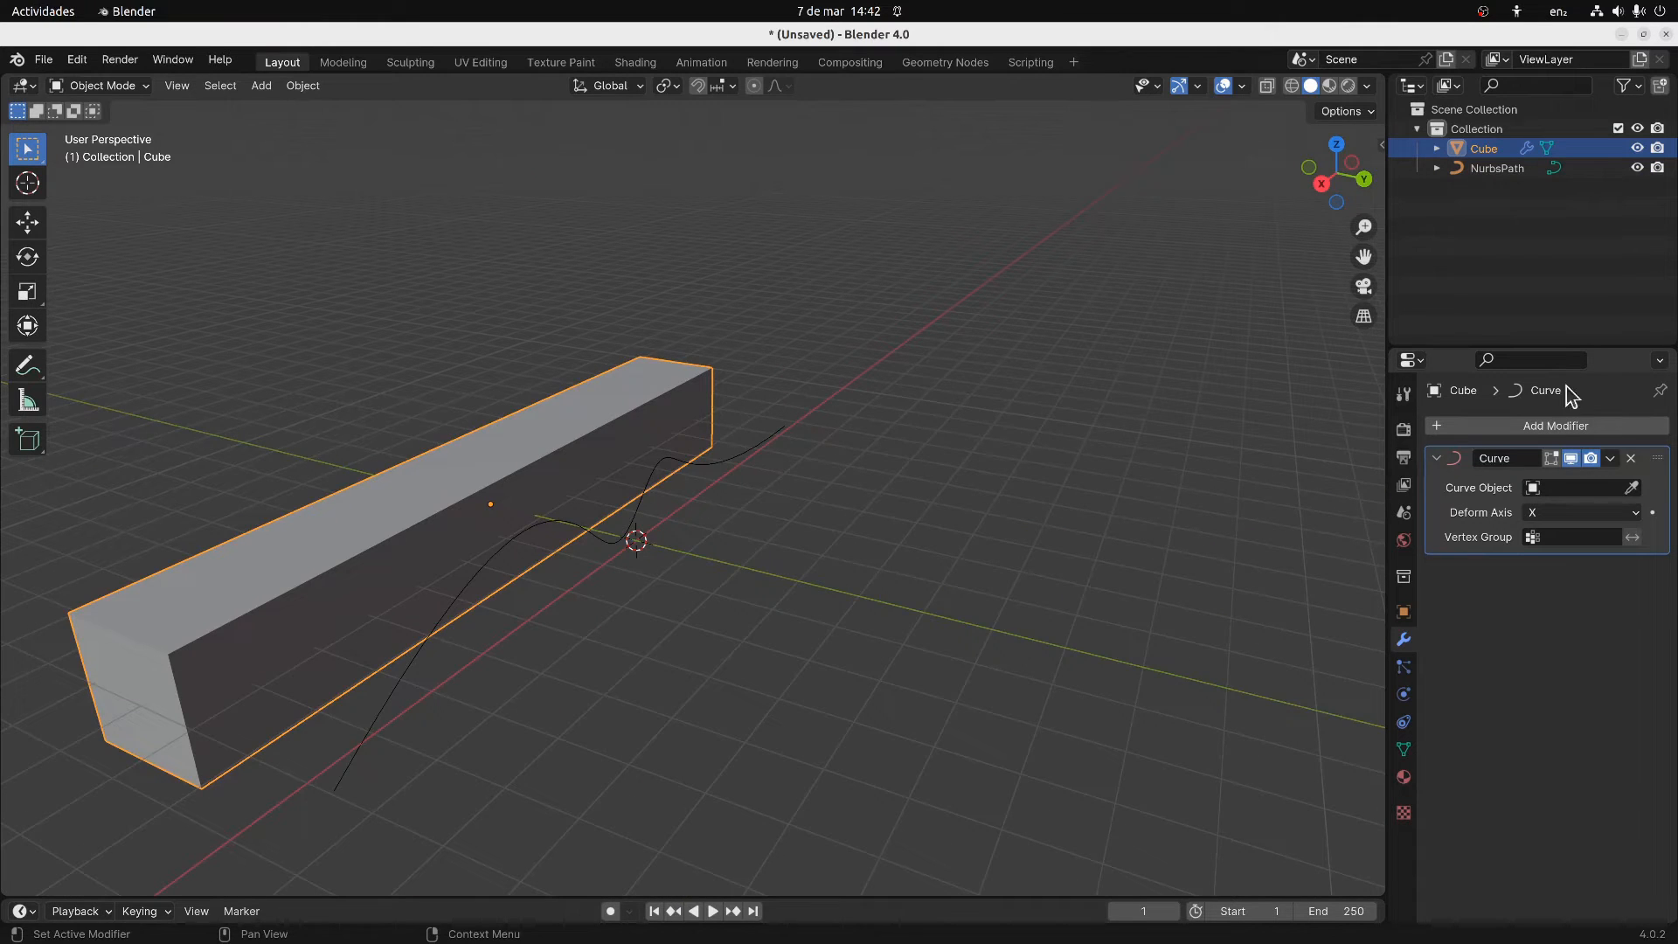
click(1630, 488)
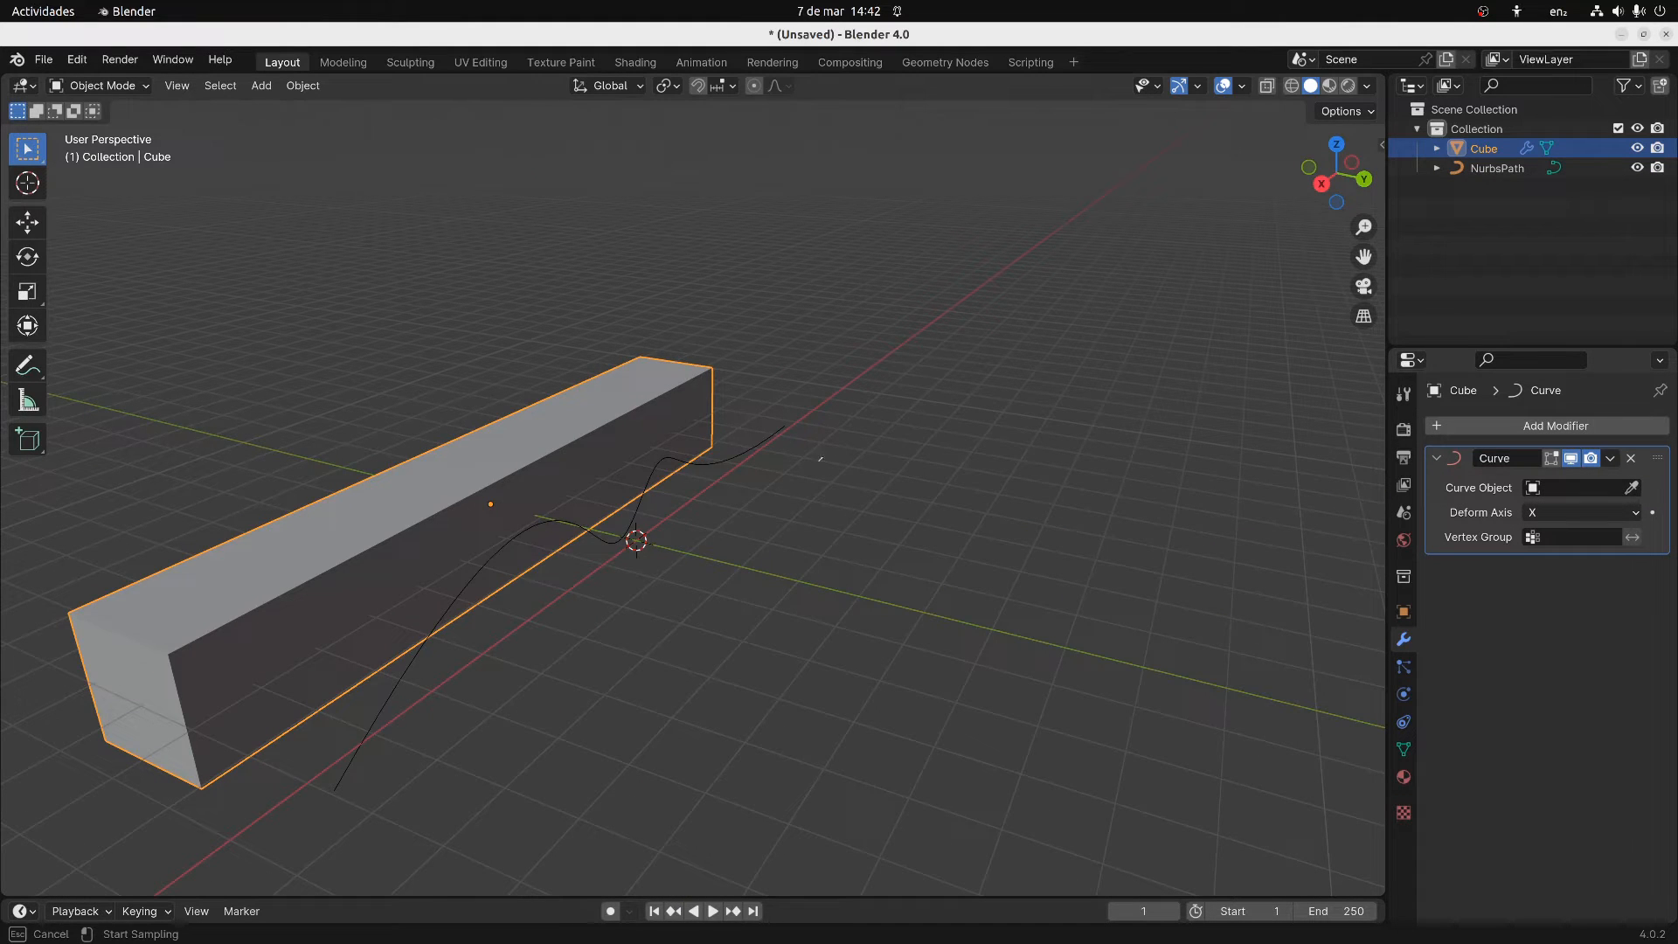
click(644, 479)
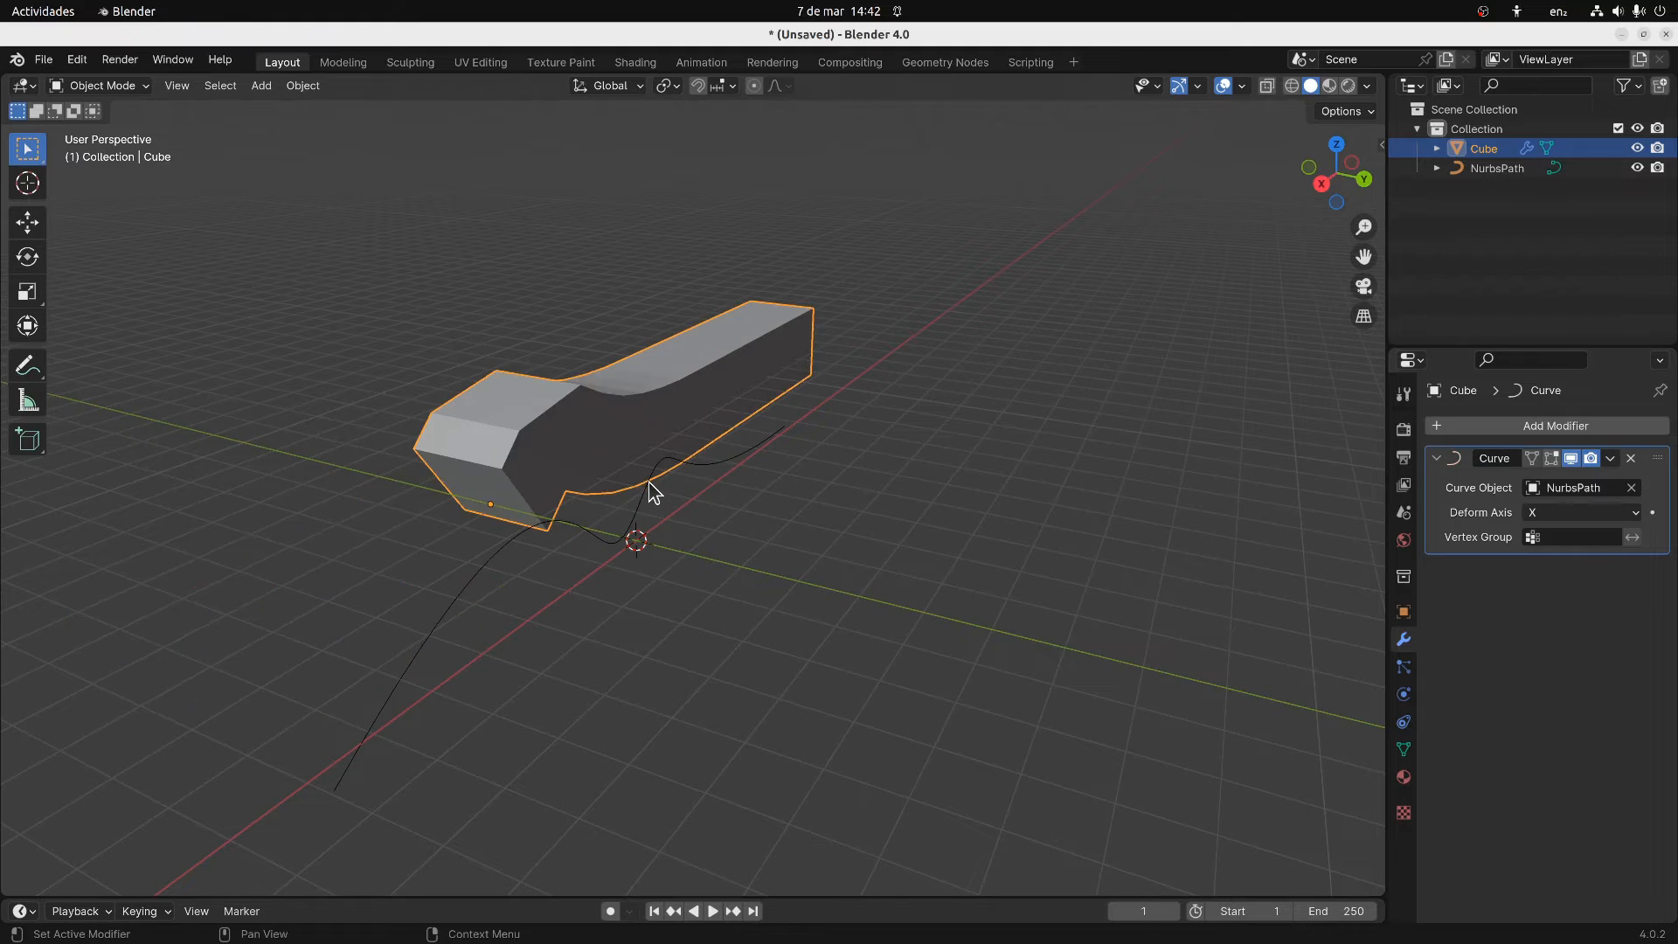
Slide the bar along positive X until its deformed shape spans most of the path's length
middle_drag(794, 470, 1170, 479)
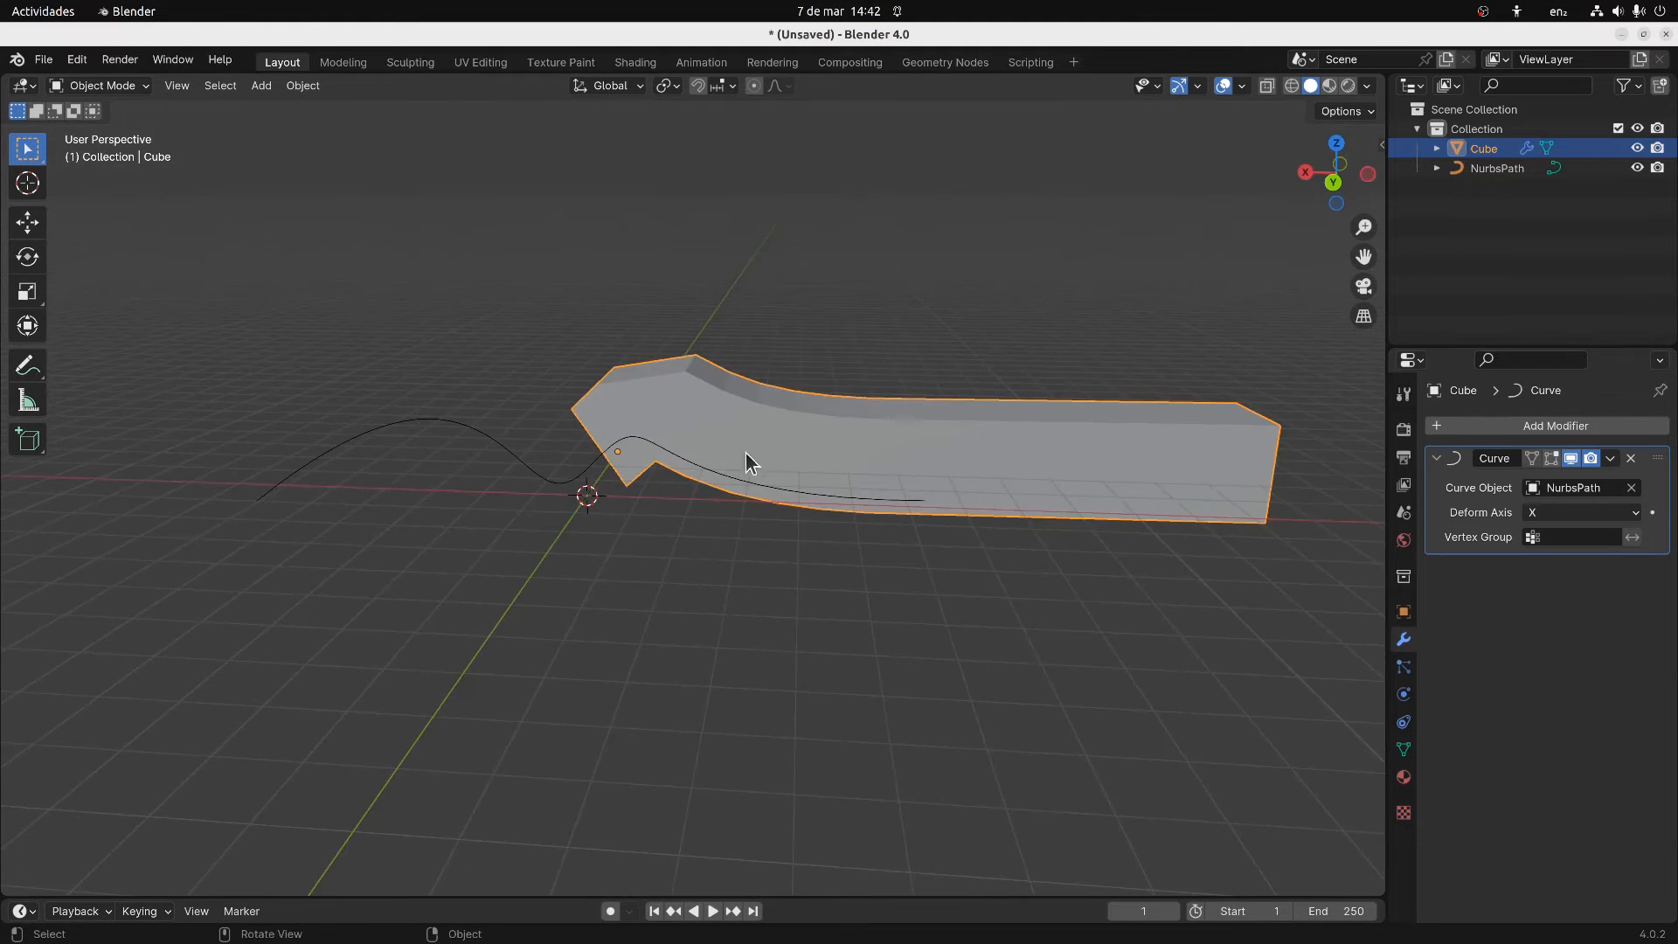
key(g)
key(x)
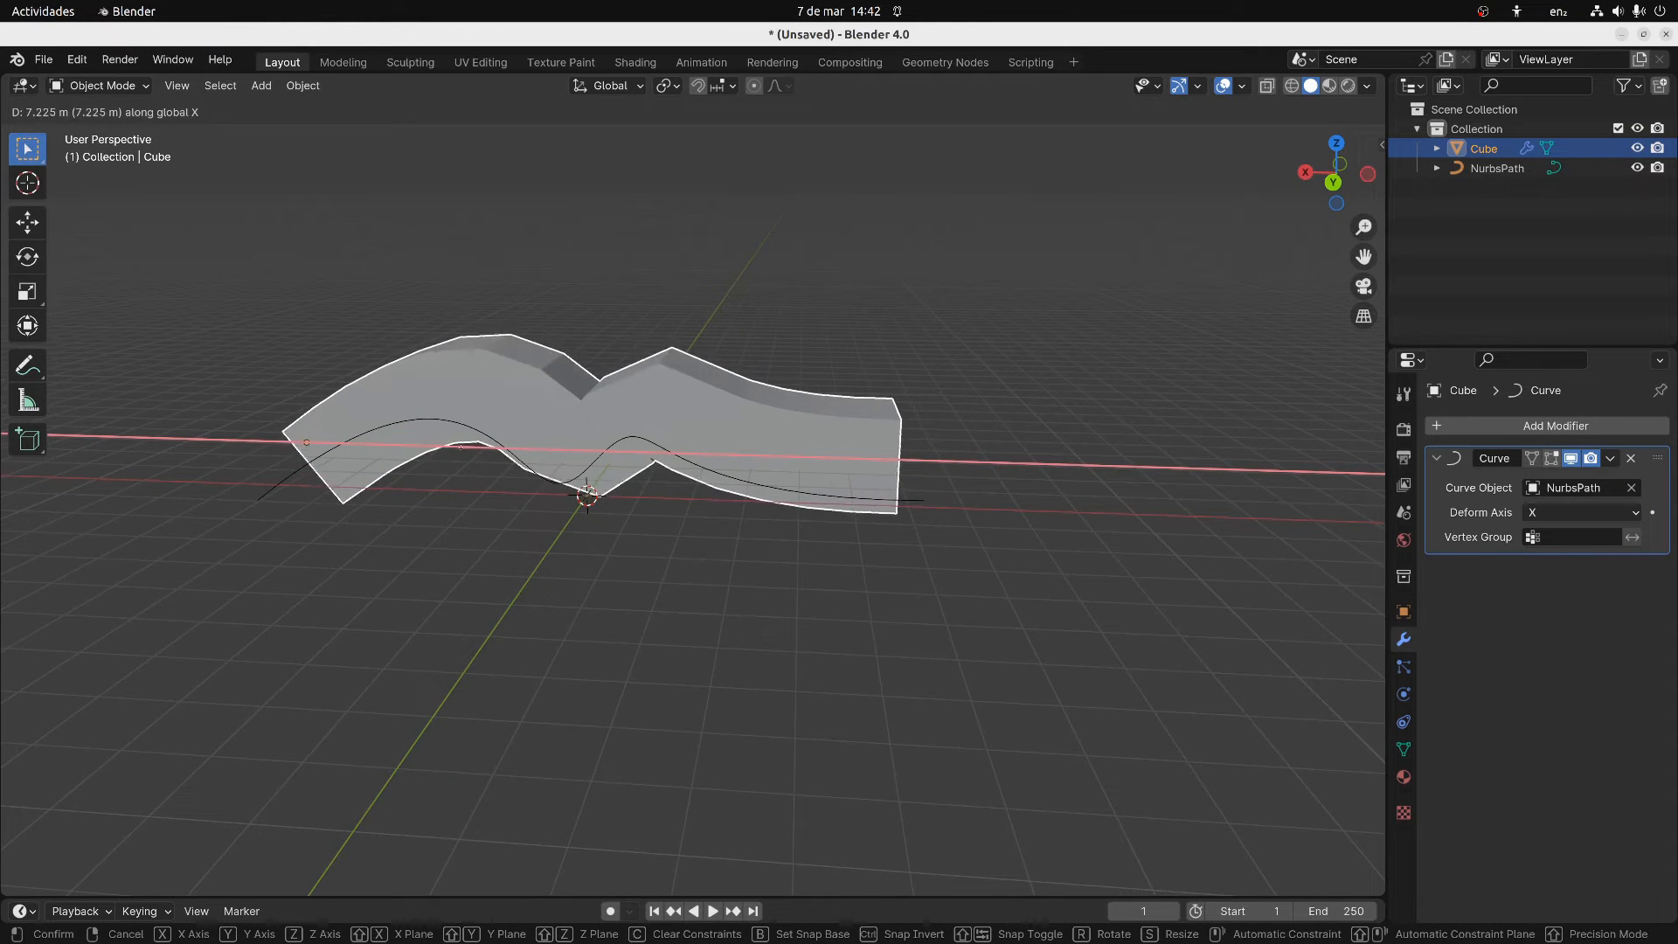
click(463, 437)
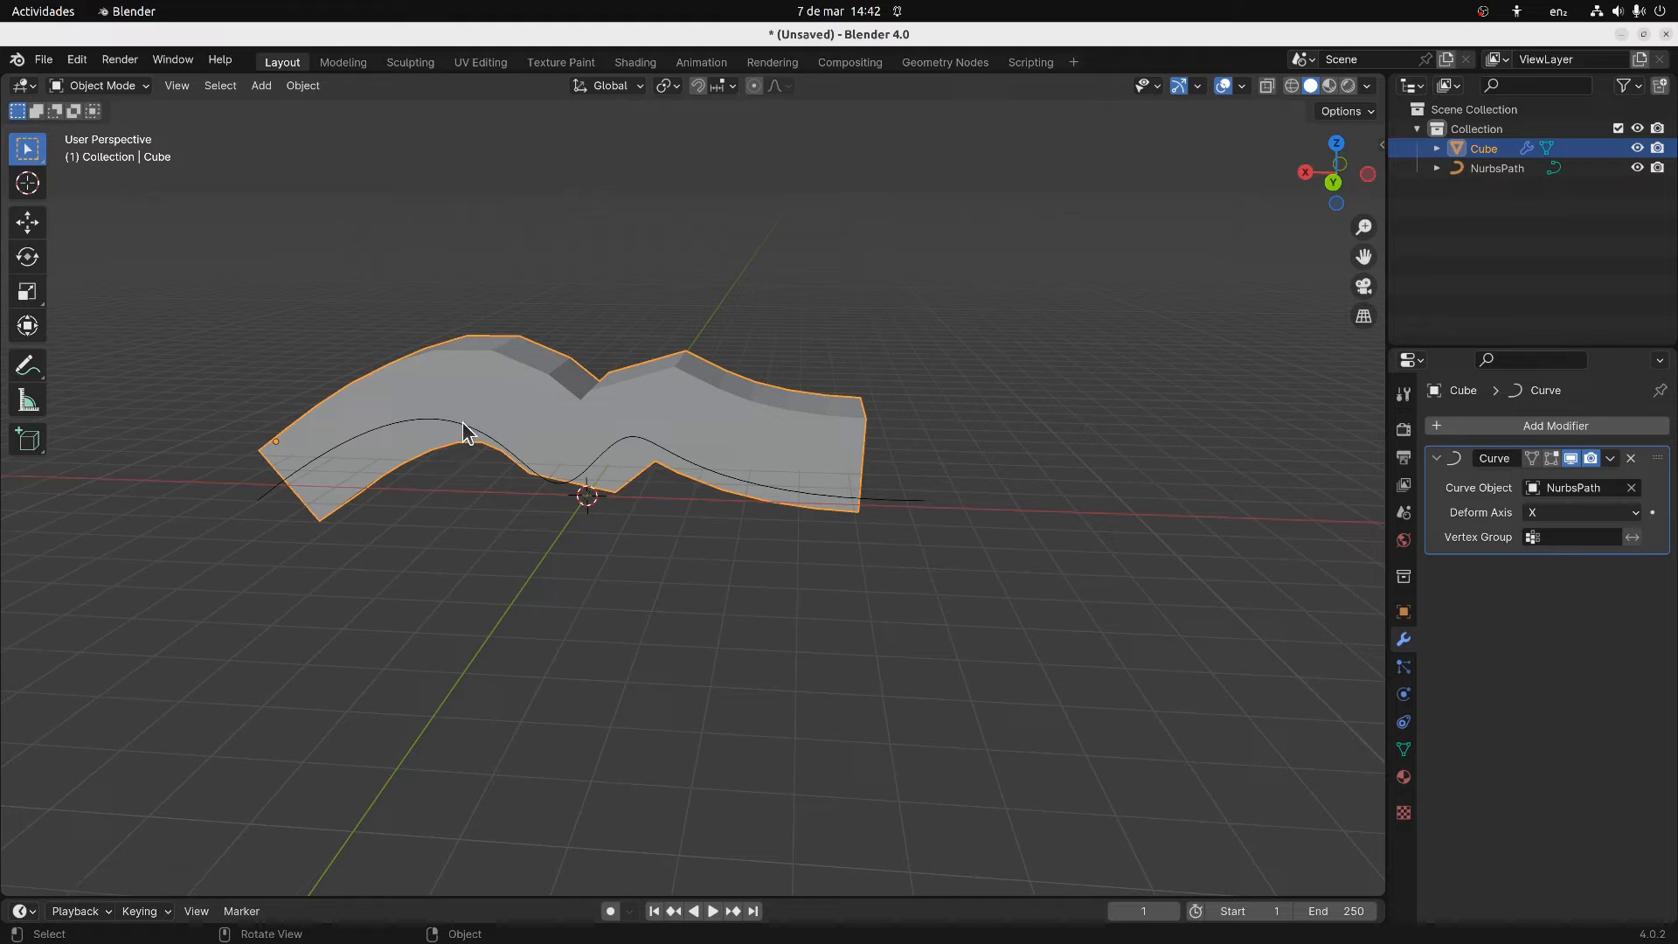
In the path's Edit Mode, shift the sharp peak's control point slightly, then return to Object Mode
click(464, 424)
key(Tab)
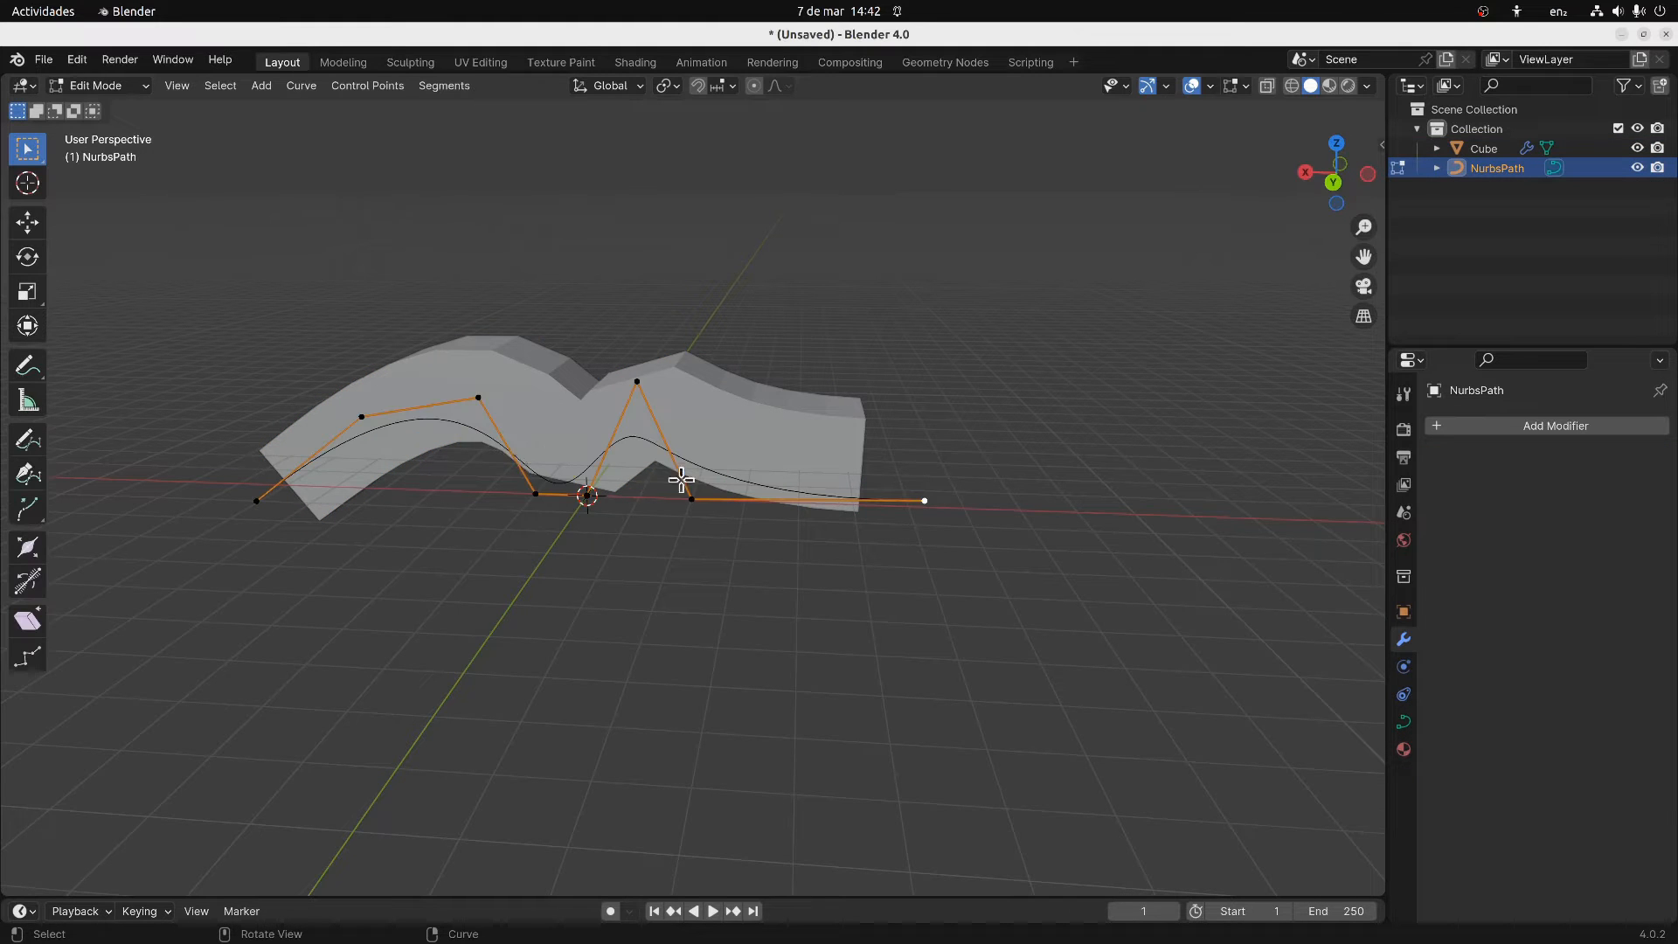
mouse_move(636, 384)
mouse_down()
mouse_move(633, 209)
mouse_move(658, 405)
mouse_up()
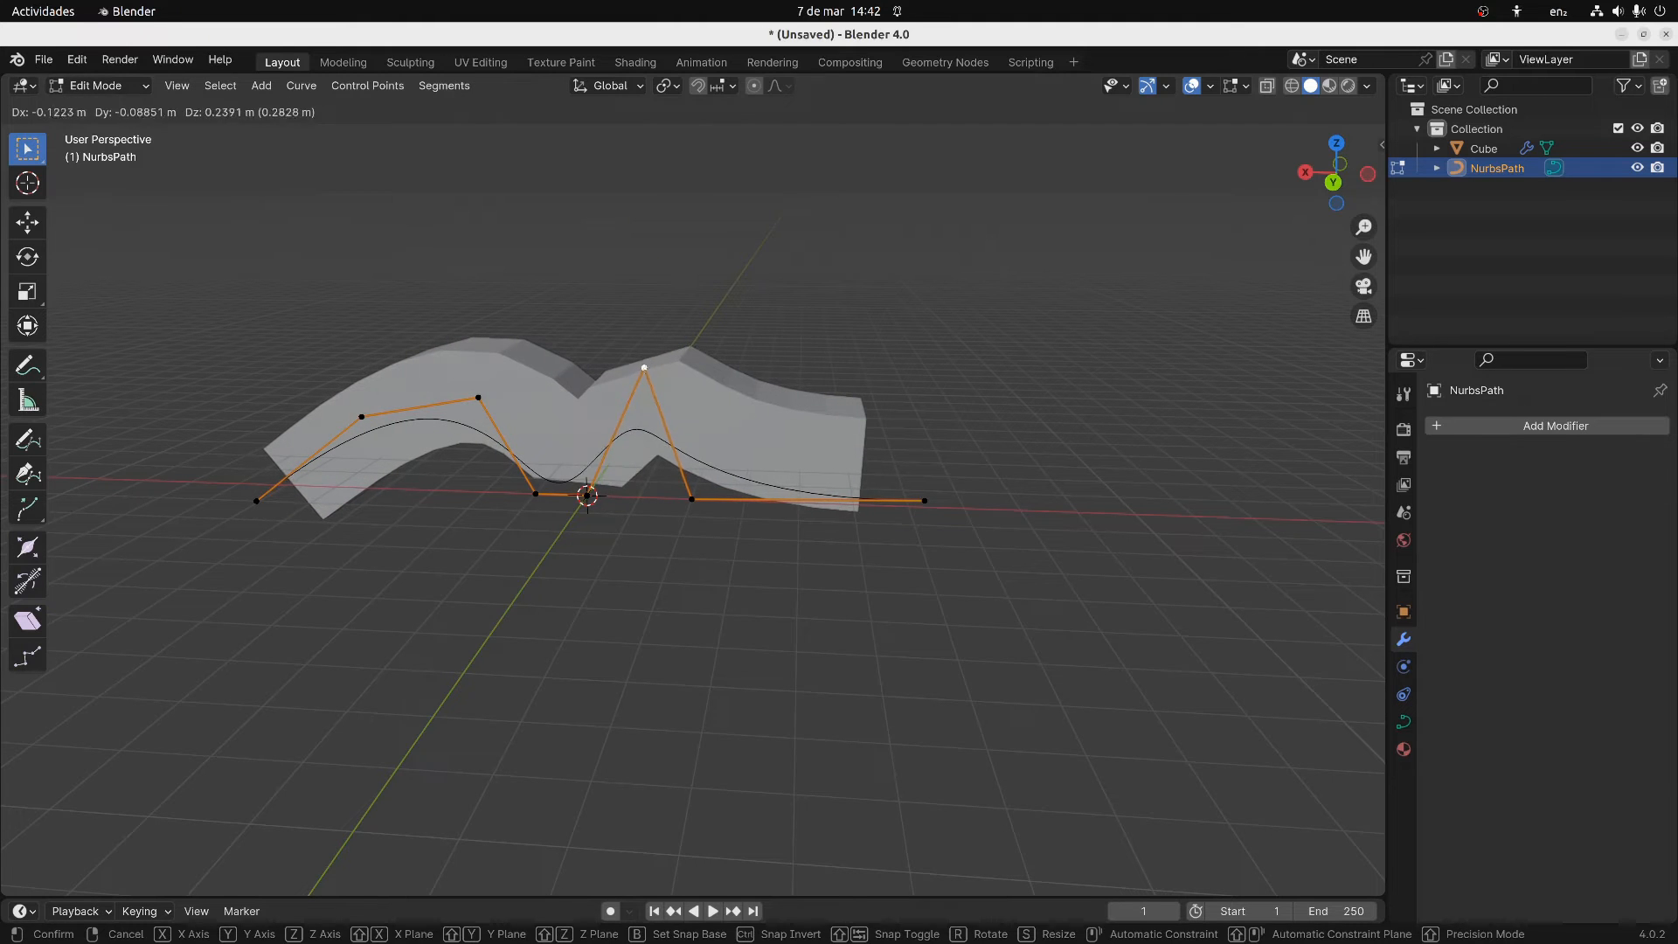
click(646, 378)
key(g)
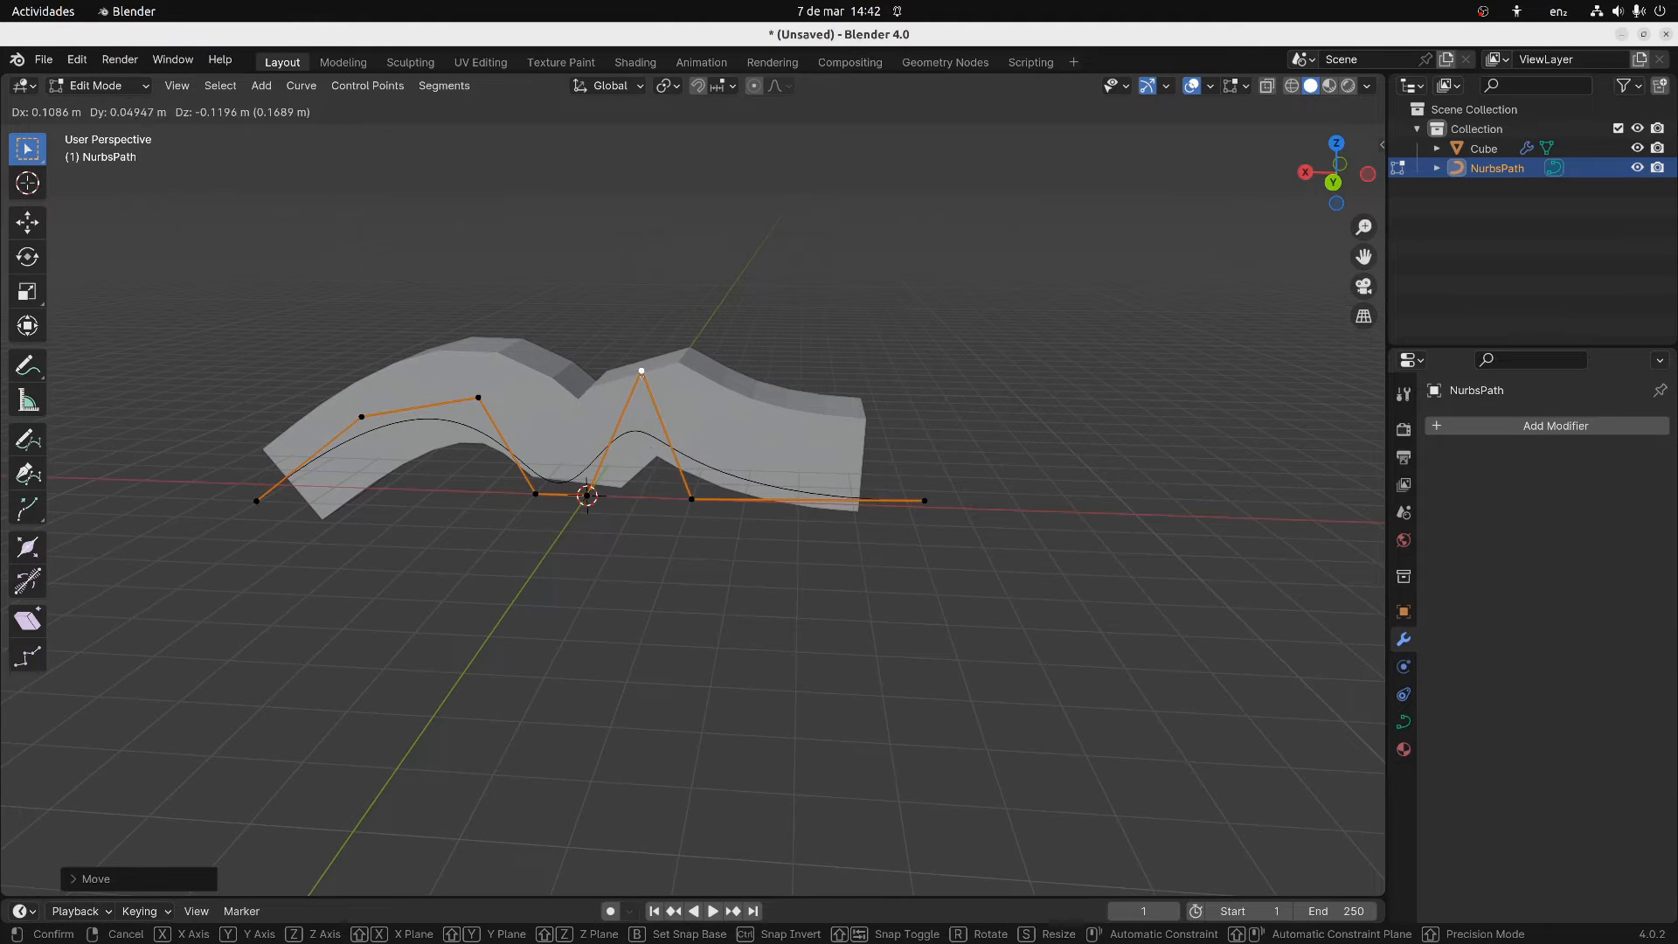
key(Escape)
key(Tab)
Select the bar and toggle the Curve modifier's viewport display off and on to compare the straight and deformed shapes
middle_drag(553, 380, 633, 438)
click(625, 435)
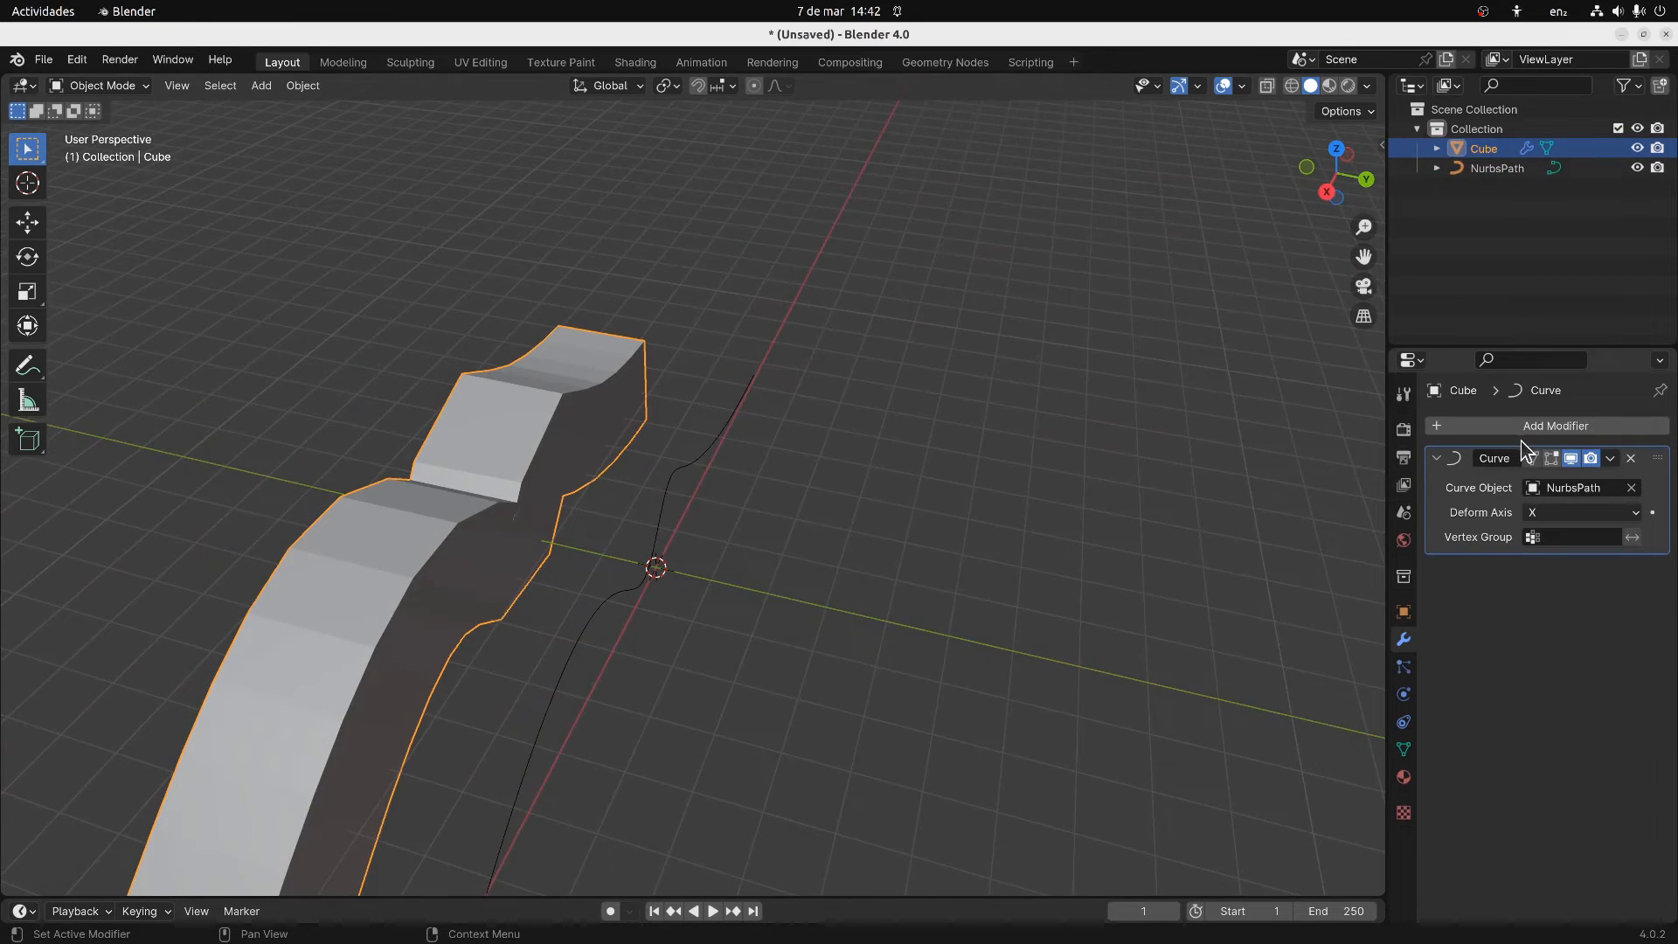
click(1612, 460)
click(1571, 459)
click(1571, 460)
click(1572, 460)
click(1572, 460)
click(1571, 459)
click(1571, 459)
click(1572, 459)
click(1571, 460)
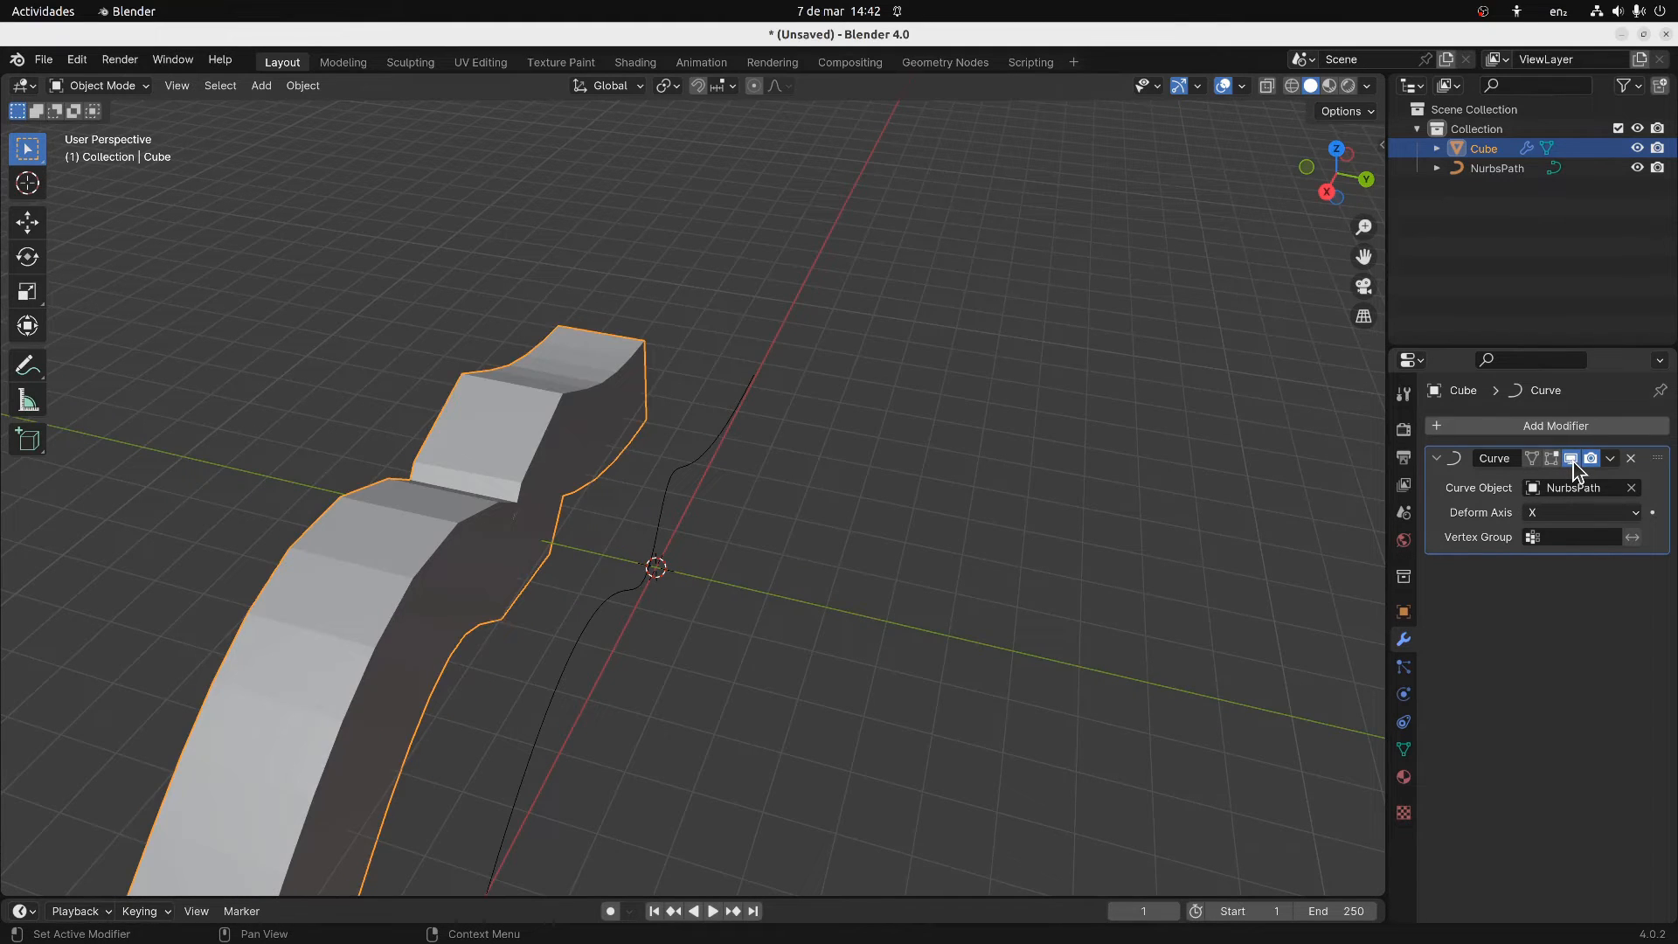
Enter Edit Mode on the bar and enable the Curve modifier's Edit Mode and On Cage display
click(131, 86)
click(142, 131)
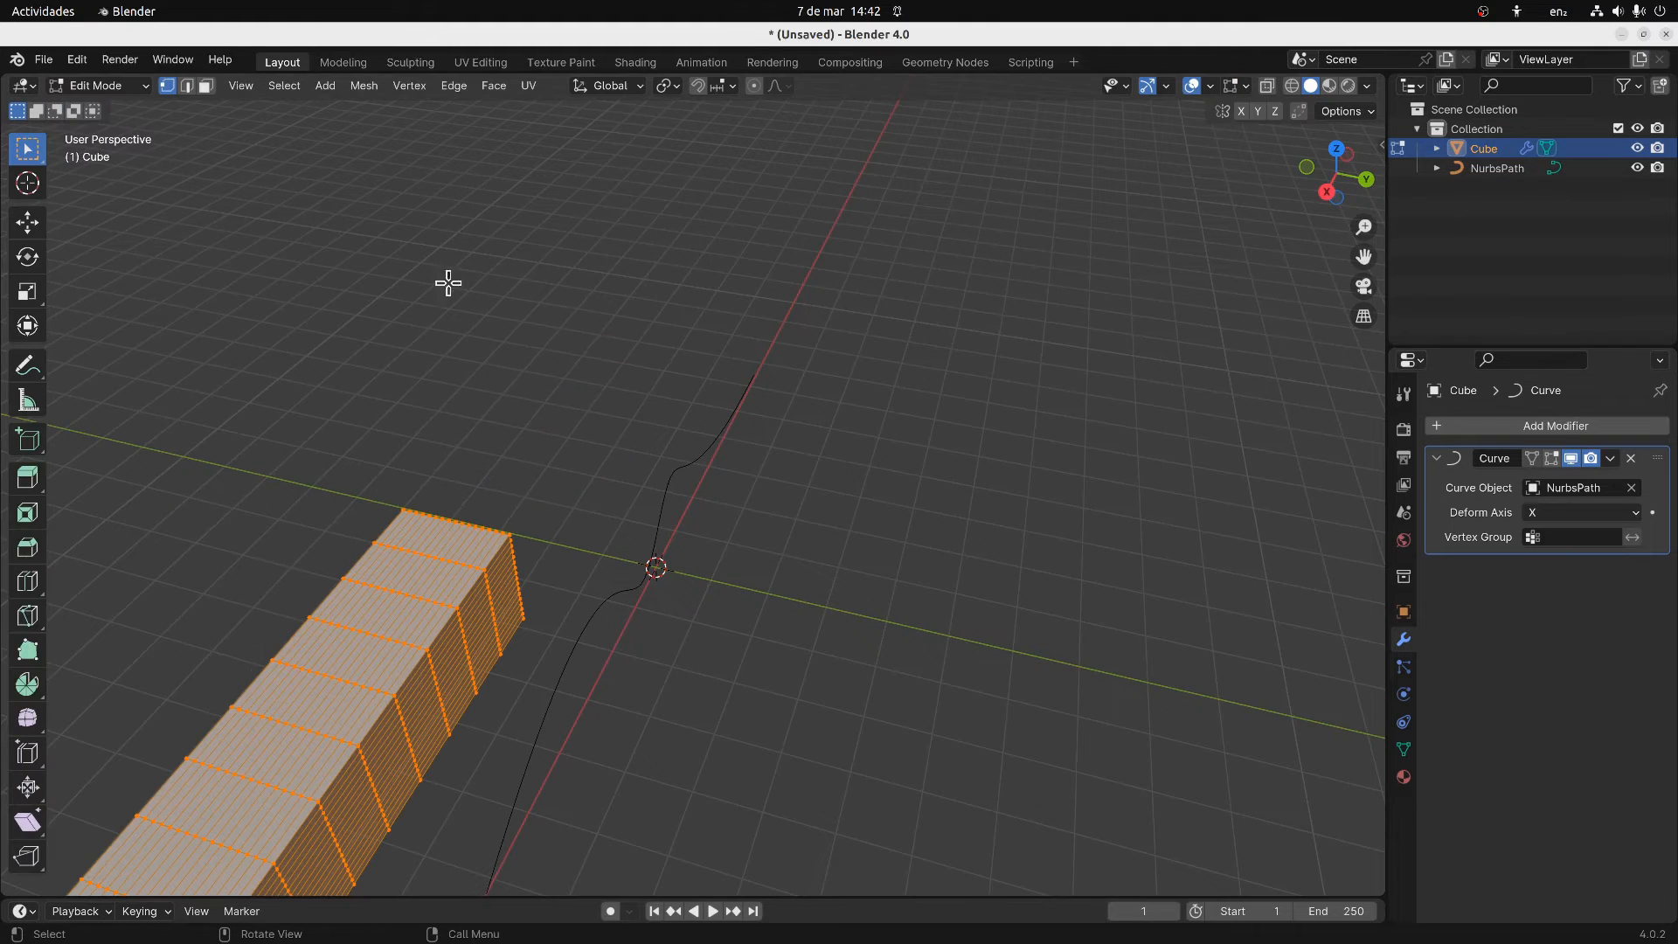
click(1550, 458)
middle_drag(1150, 476, 614, 453)
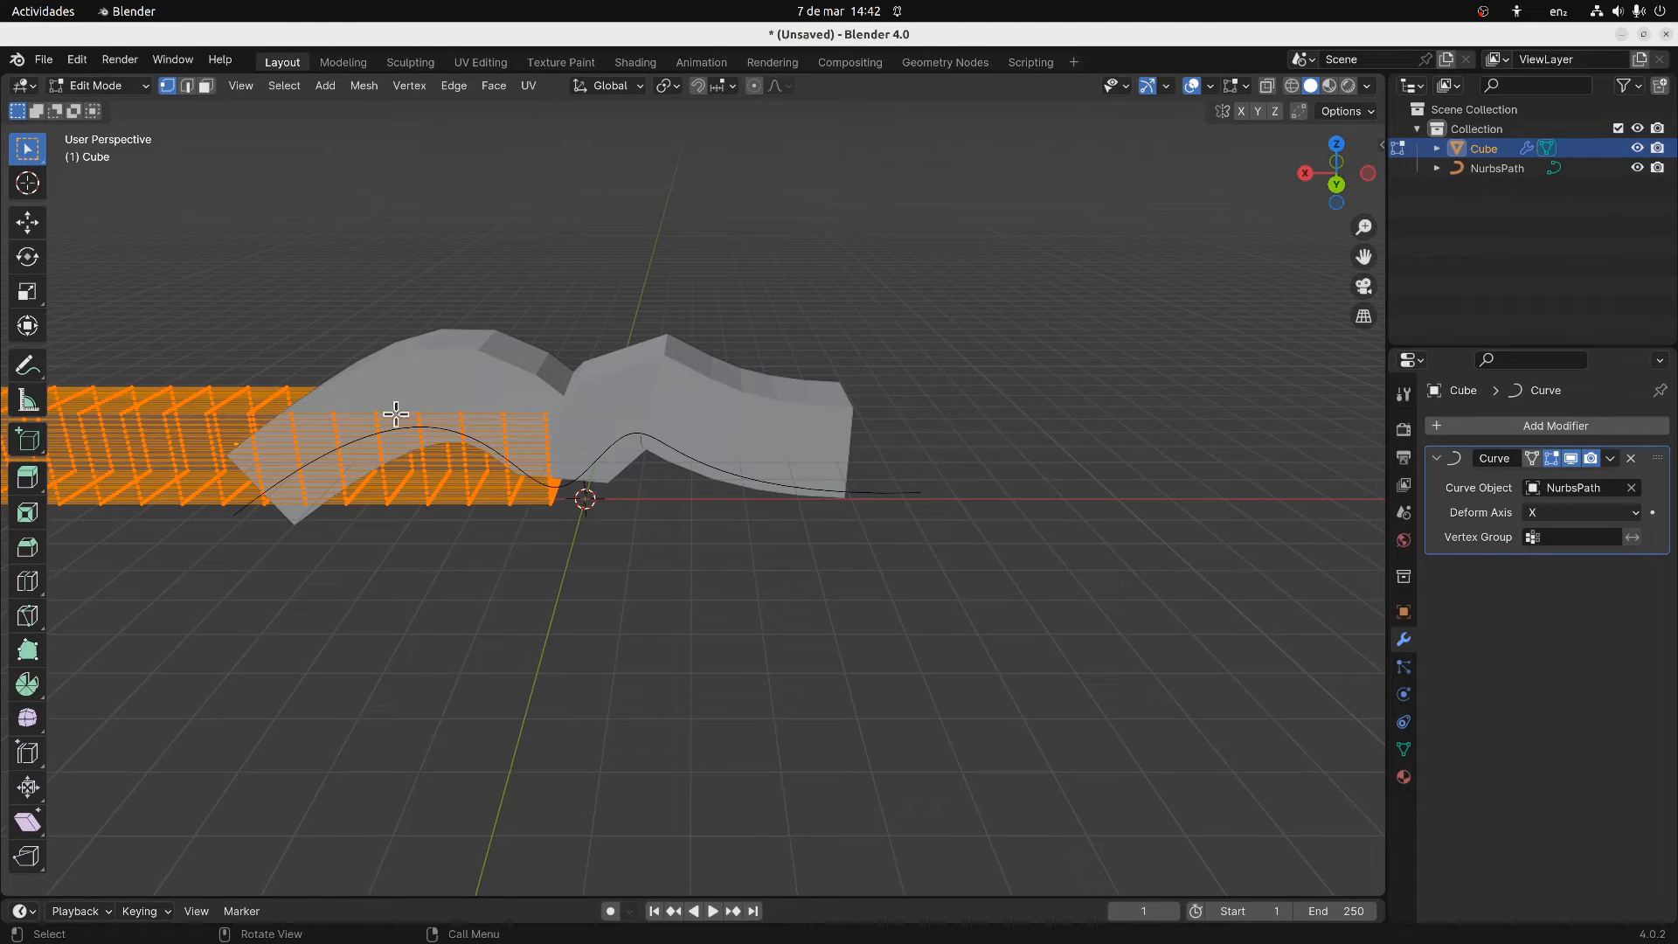
click(1552, 459)
click(1535, 459)
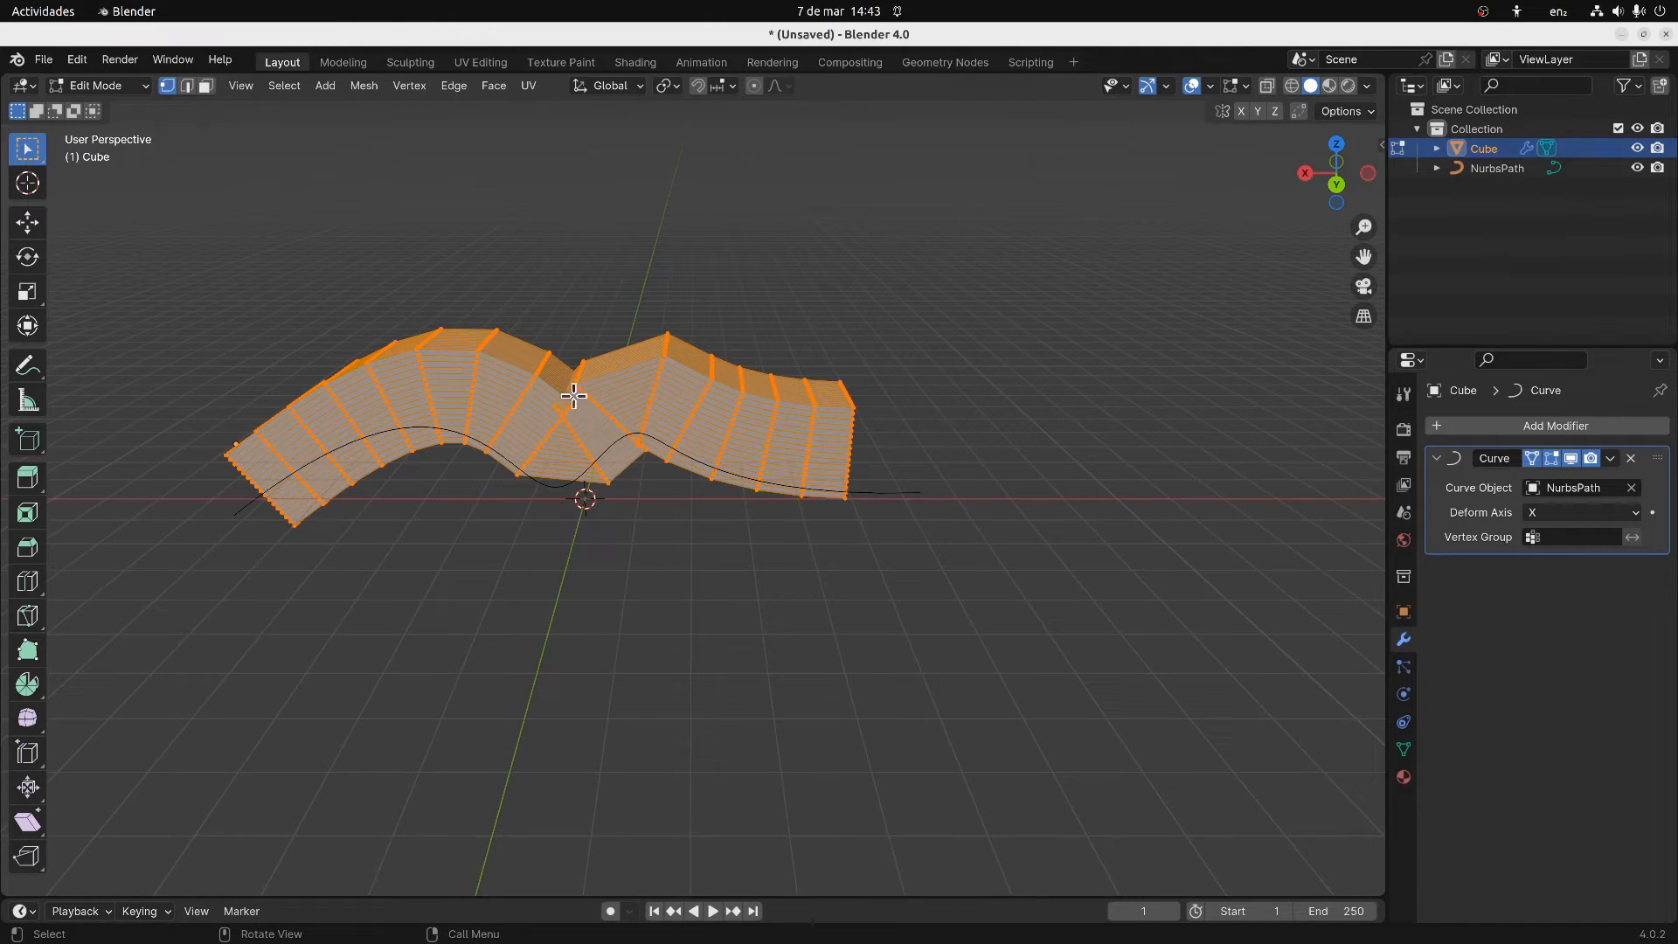
Disable the Curve modifier's On Cage and Edit Mode display and return to Object Mode
click(1532, 459)
click(1552, 459)
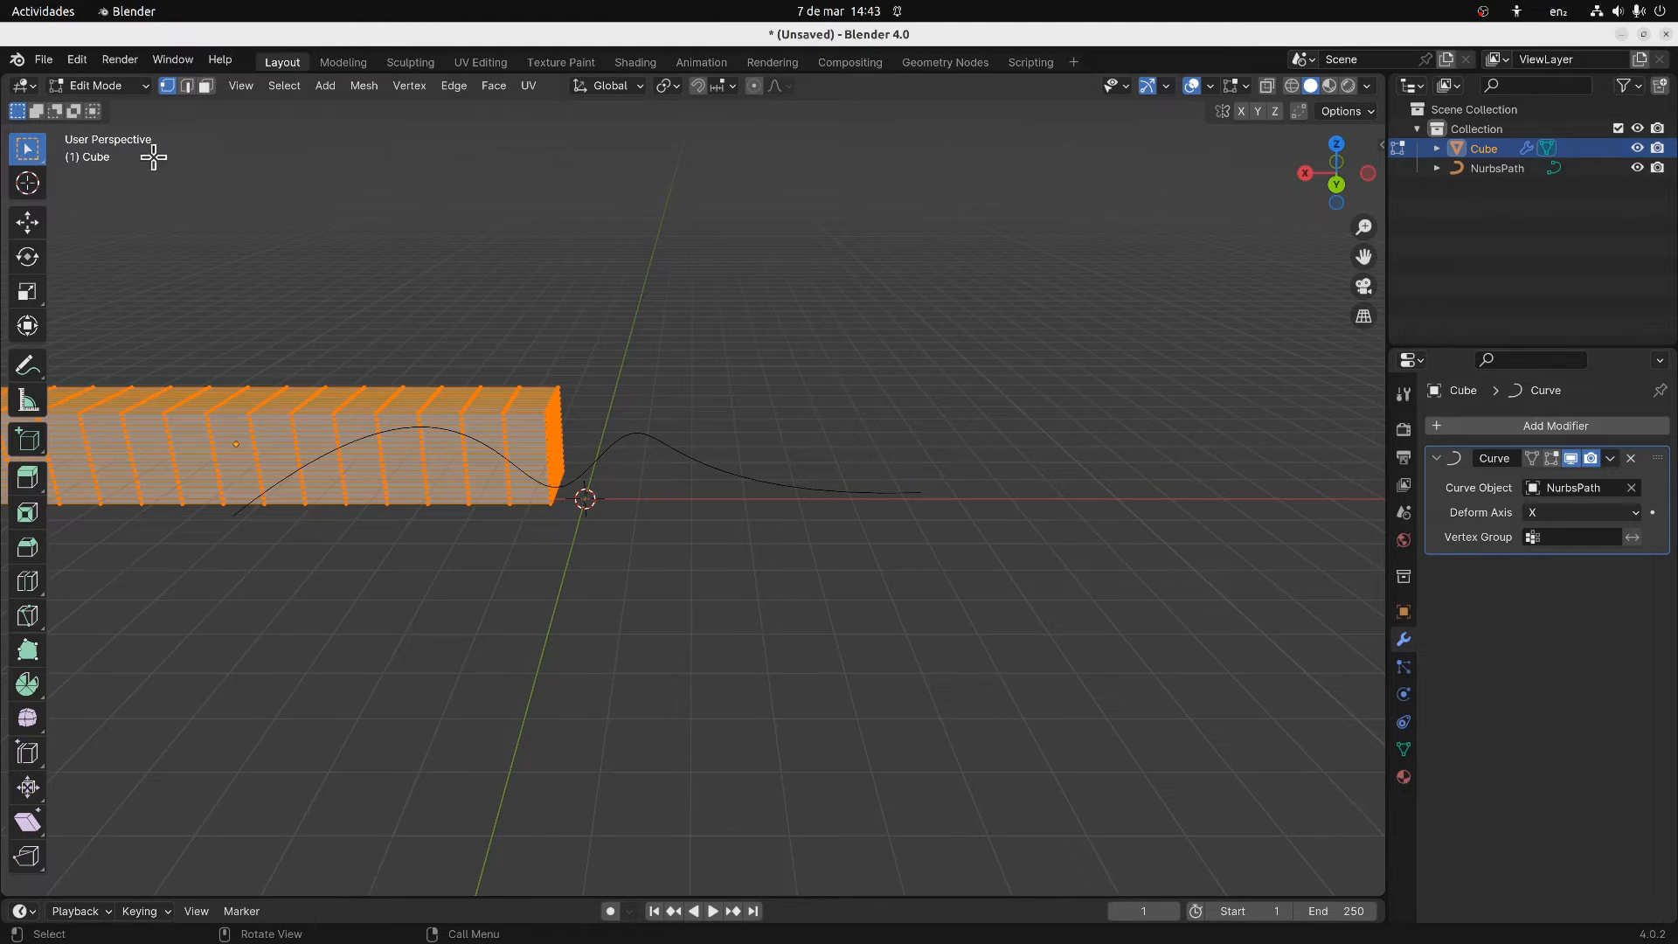
click(142, 87)
click(110, 108)
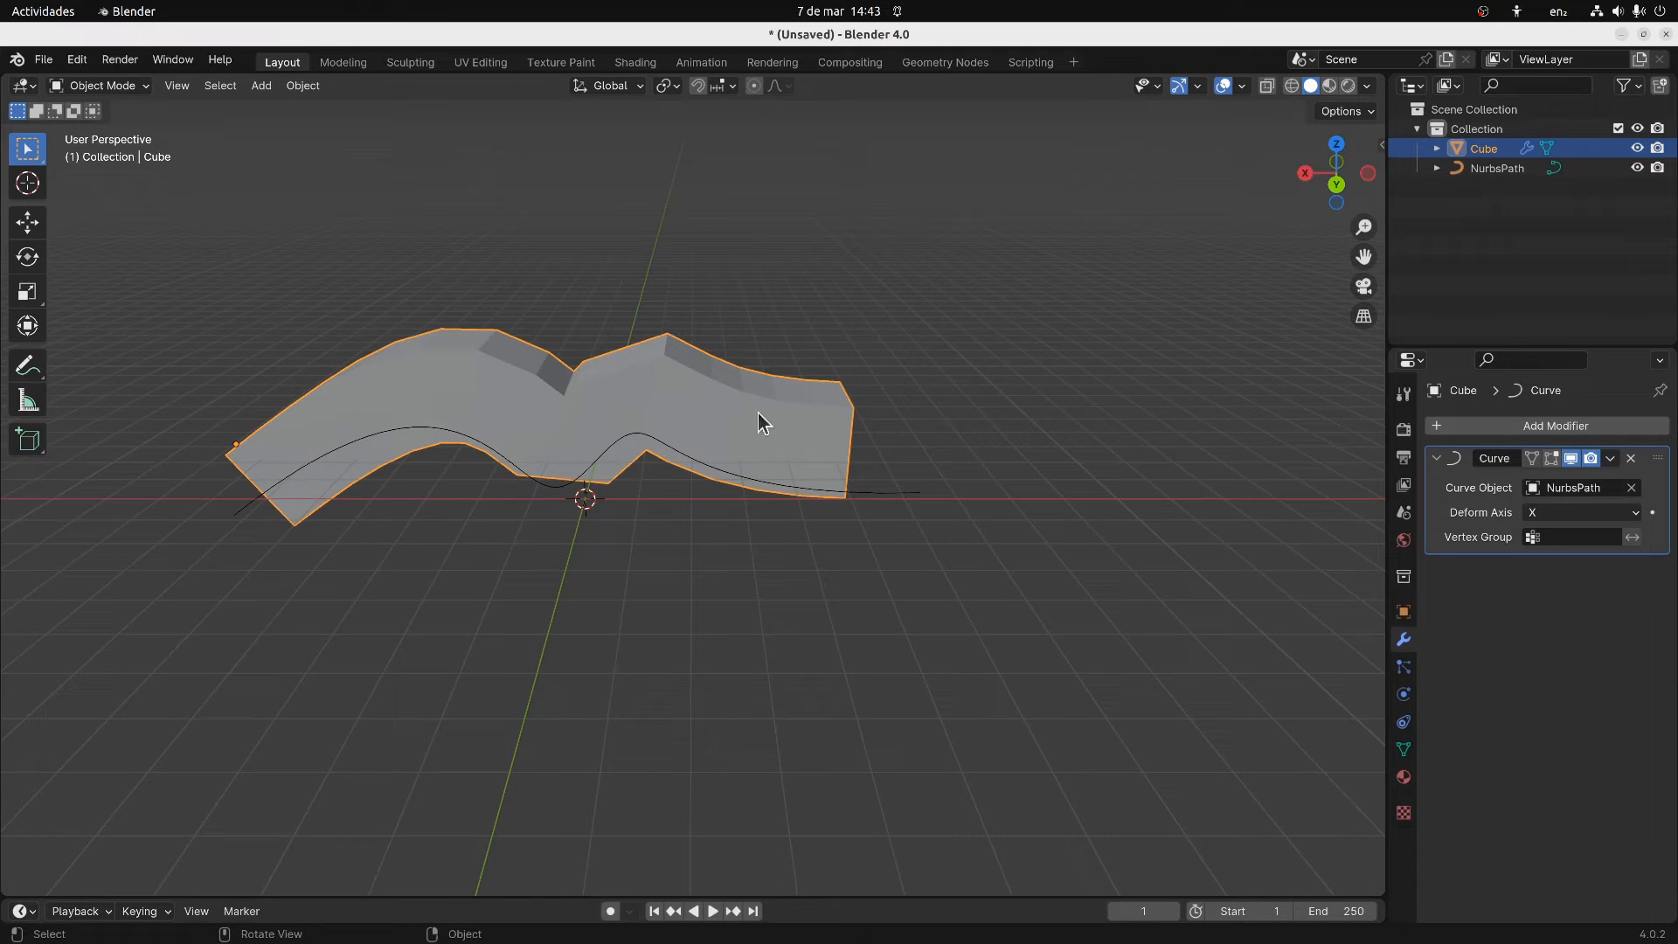
Apply the Curve modifier to the bar and inspect the resulting bent mesh in Edit Mode before returning to Object Mode
click(1610, 459)
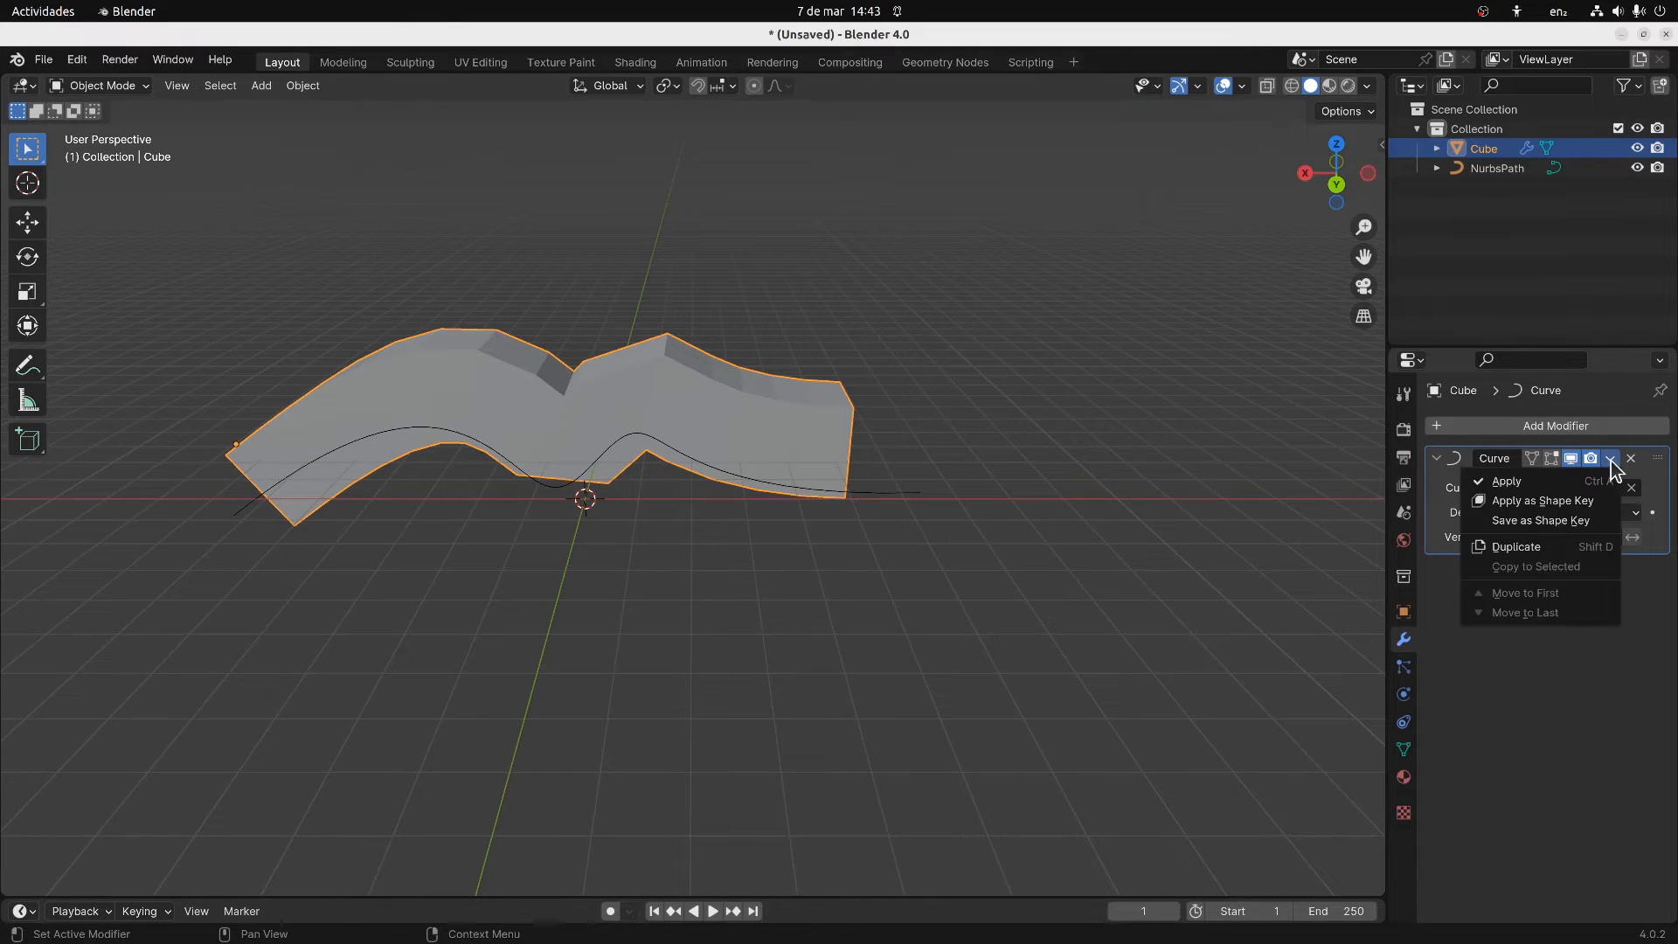
click(1529, 482)
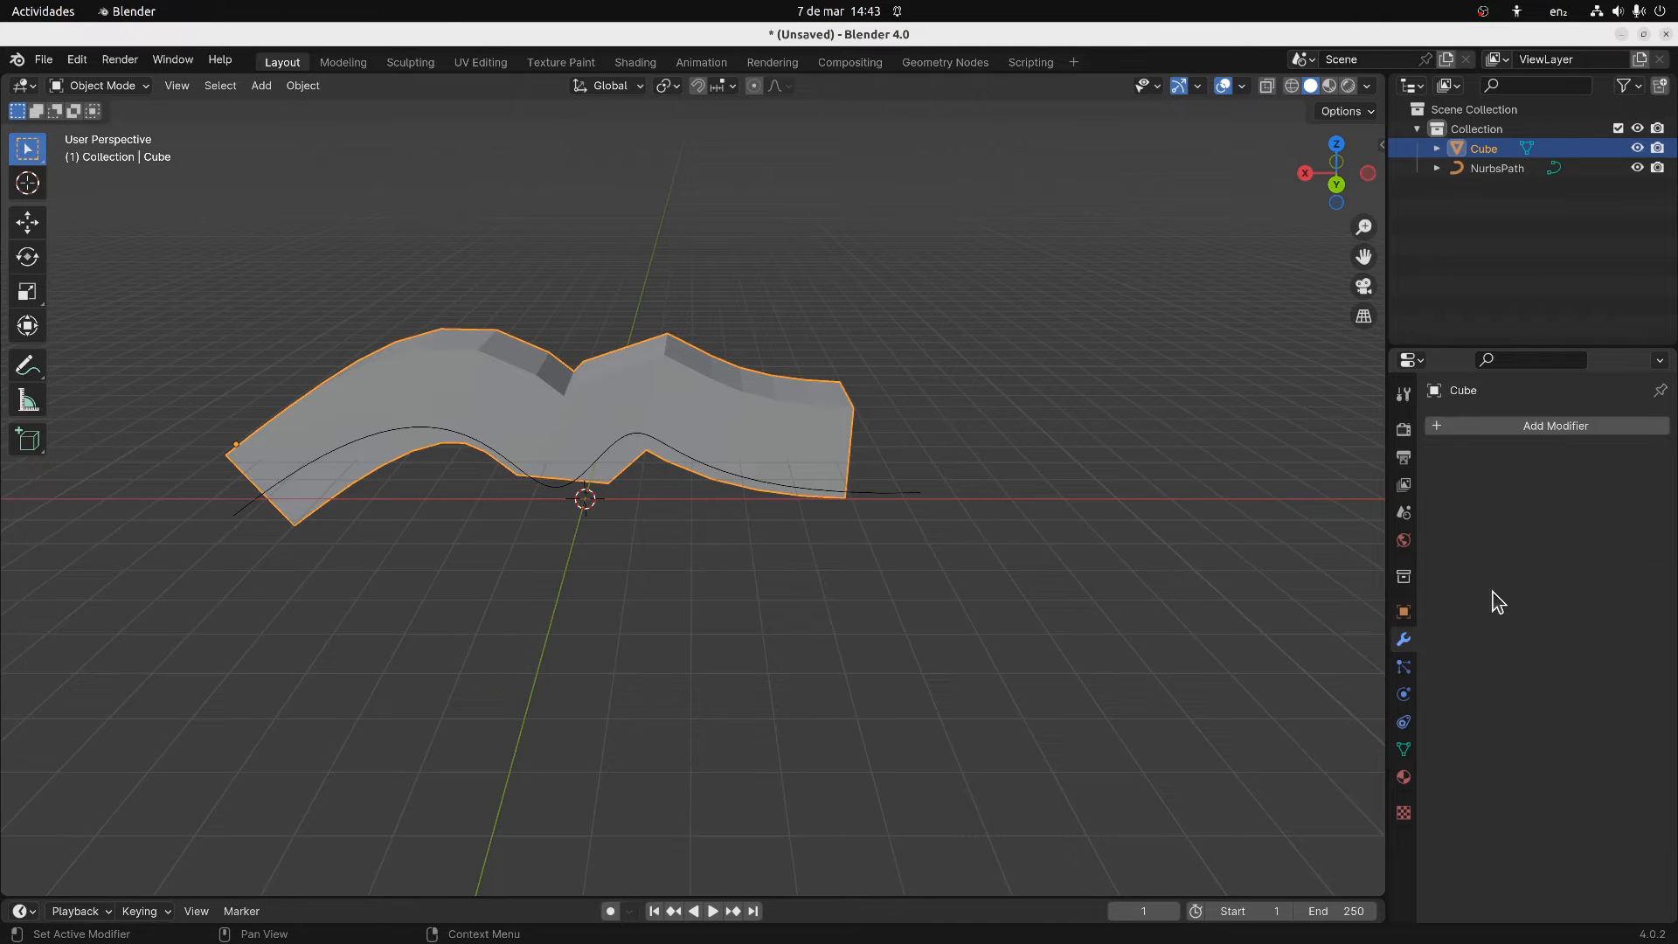
middle_drag(430, 631, 425, 475)
key(Tab)
middle_drag(486, 531, 454, 525)
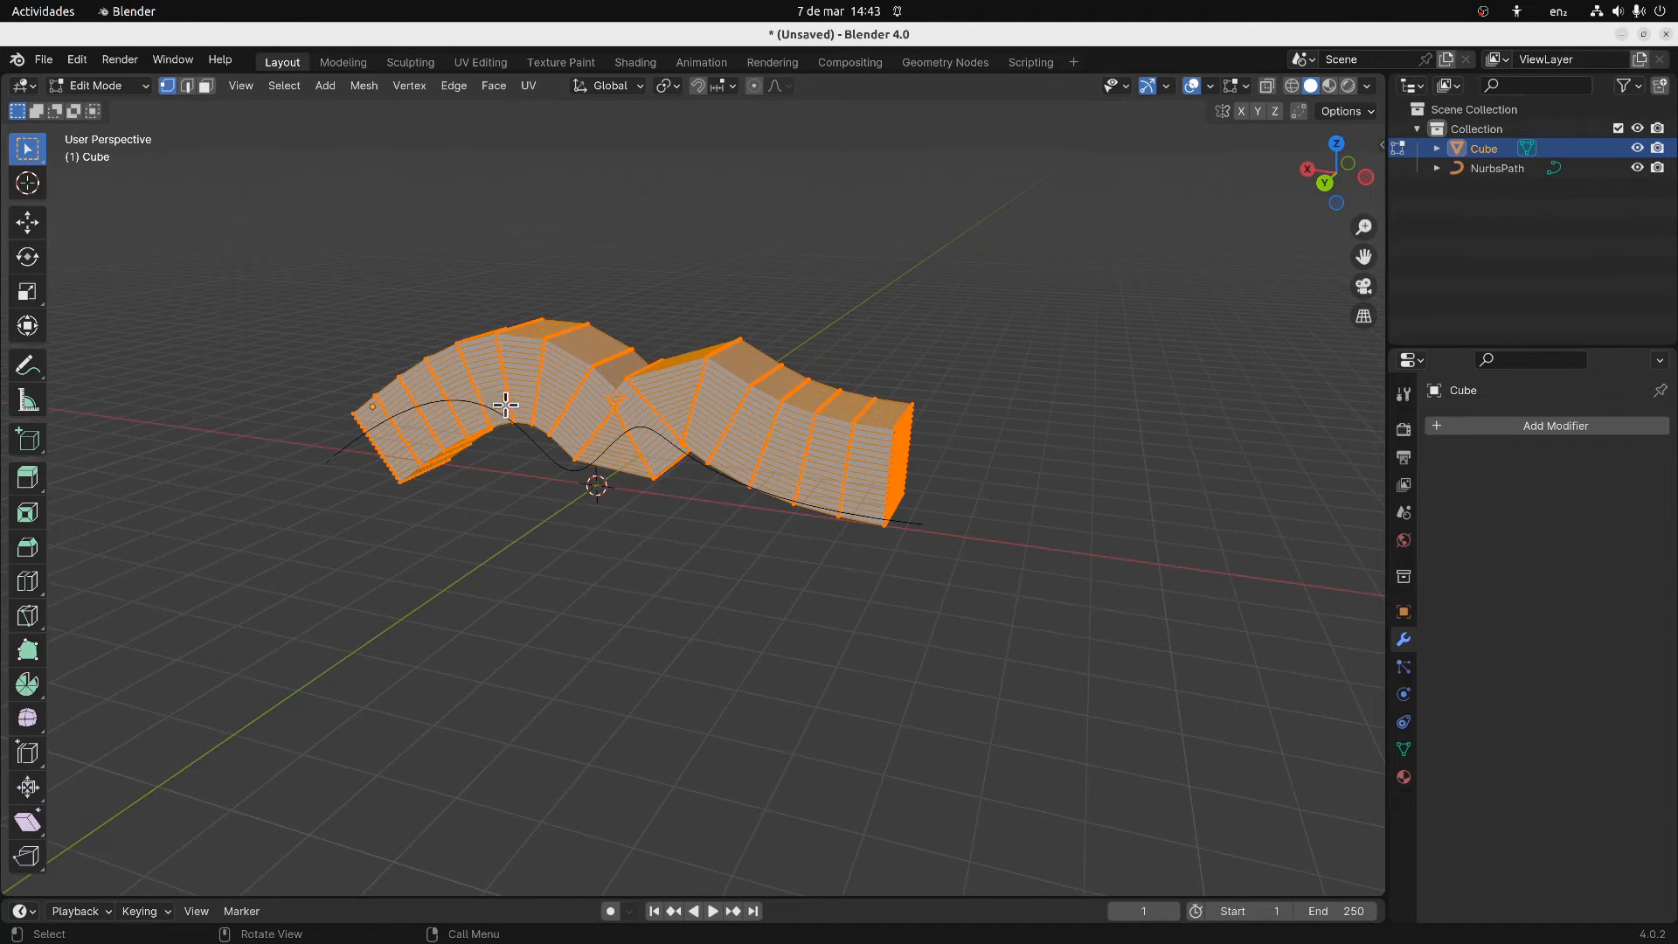
key(Tab)
Delete all objects from the scene, including the bar and its path
click(522, 429)
key(Delete)
middle_drag(566, 428, 652, 450)
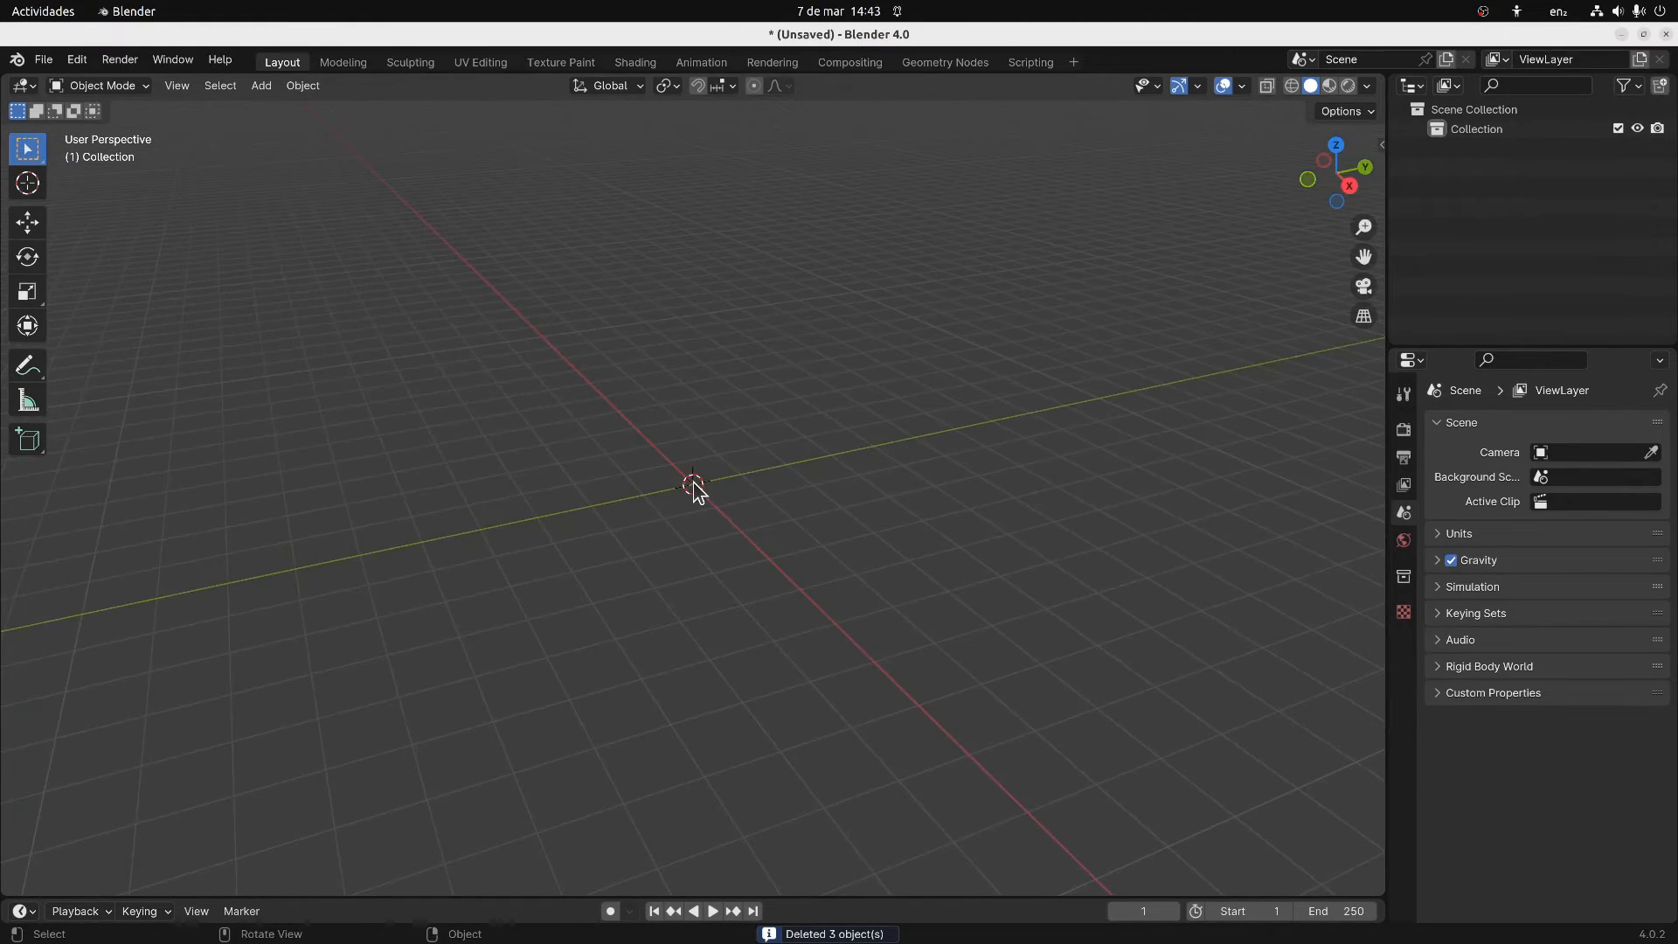
Add a new cube at the origin and give it a Bevel modifier
click(262, 86)
mouse_move(323, 116)
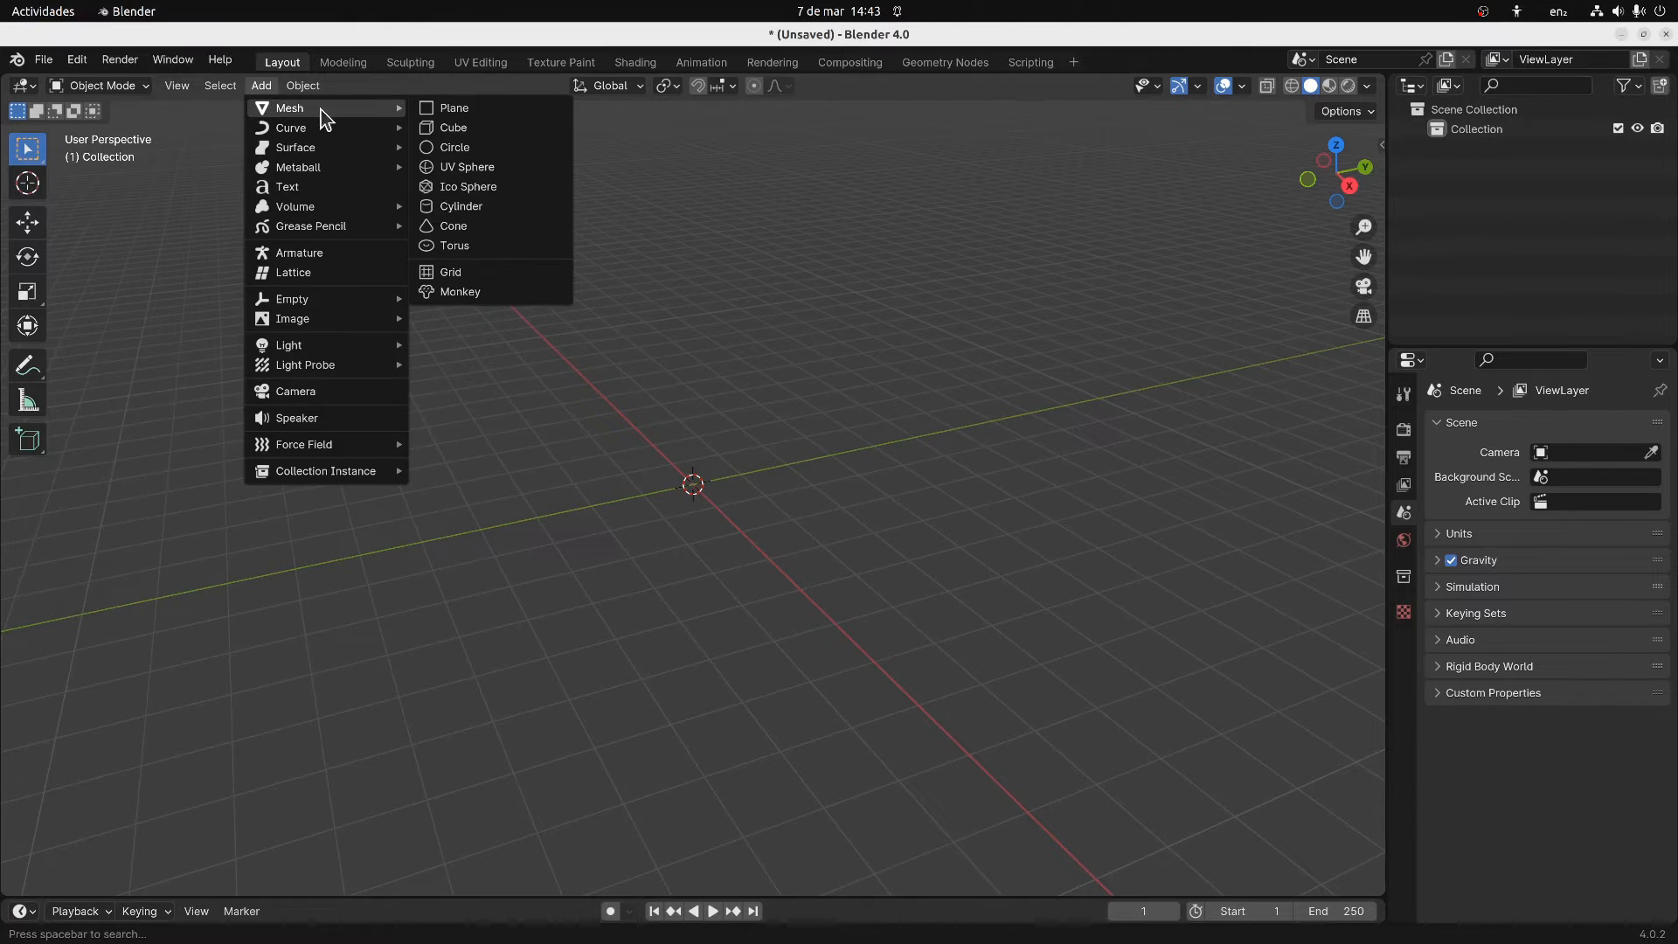
click(441, 128)
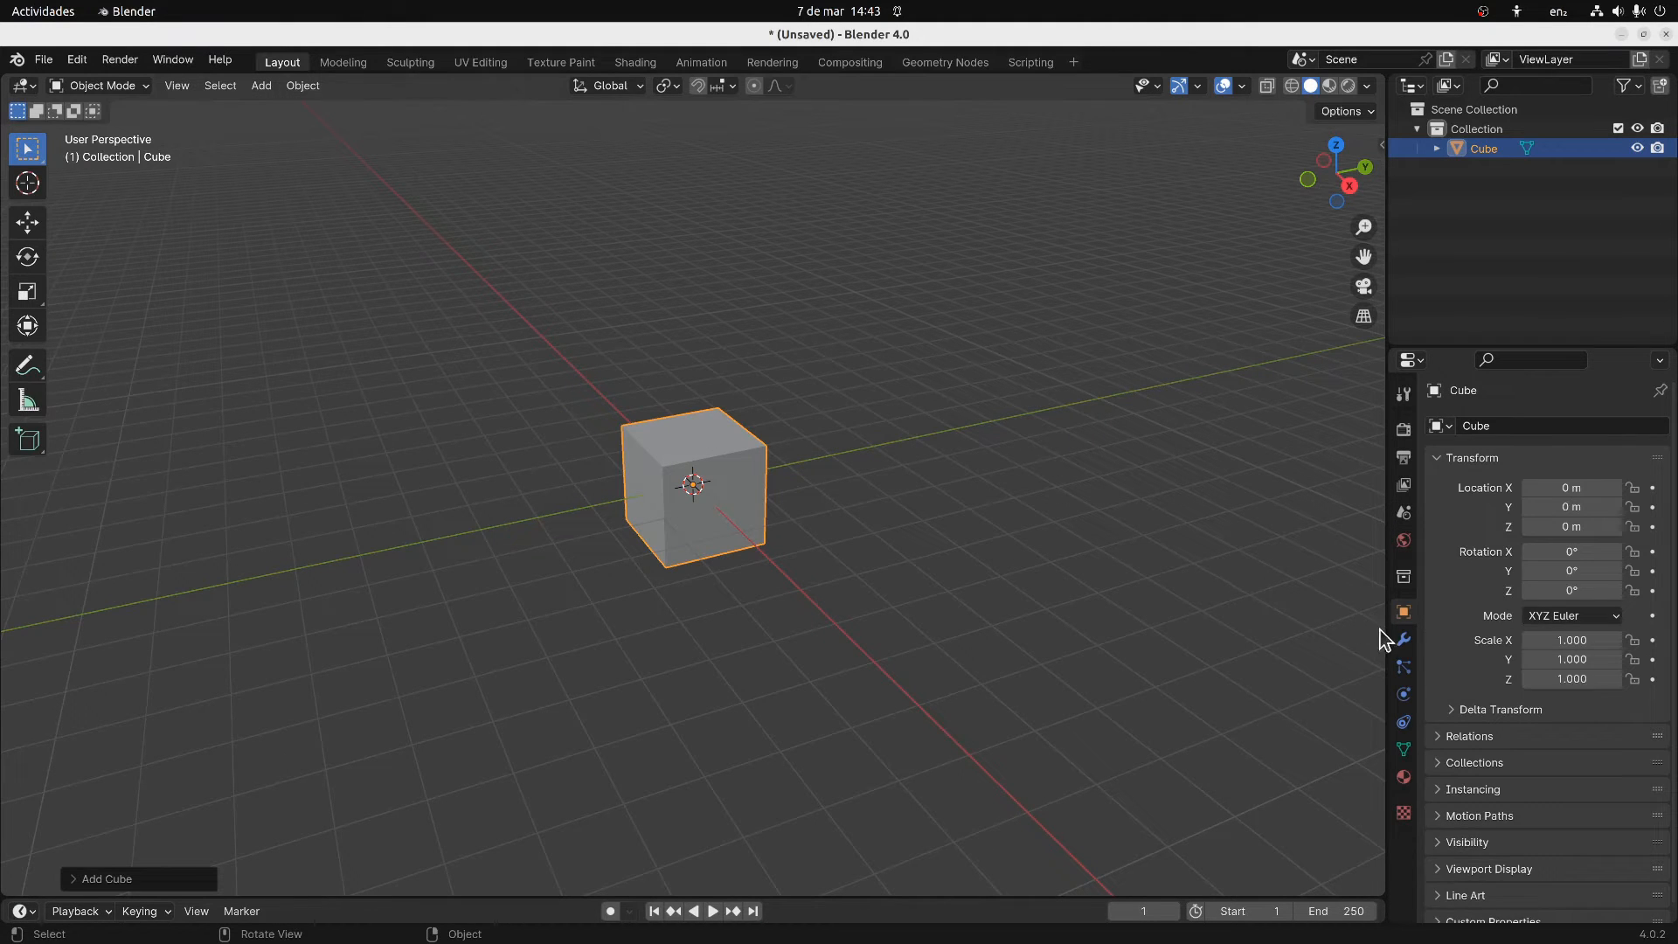
click(1402, 639)
click(1455, 430)
mouse_move(1457, 434)
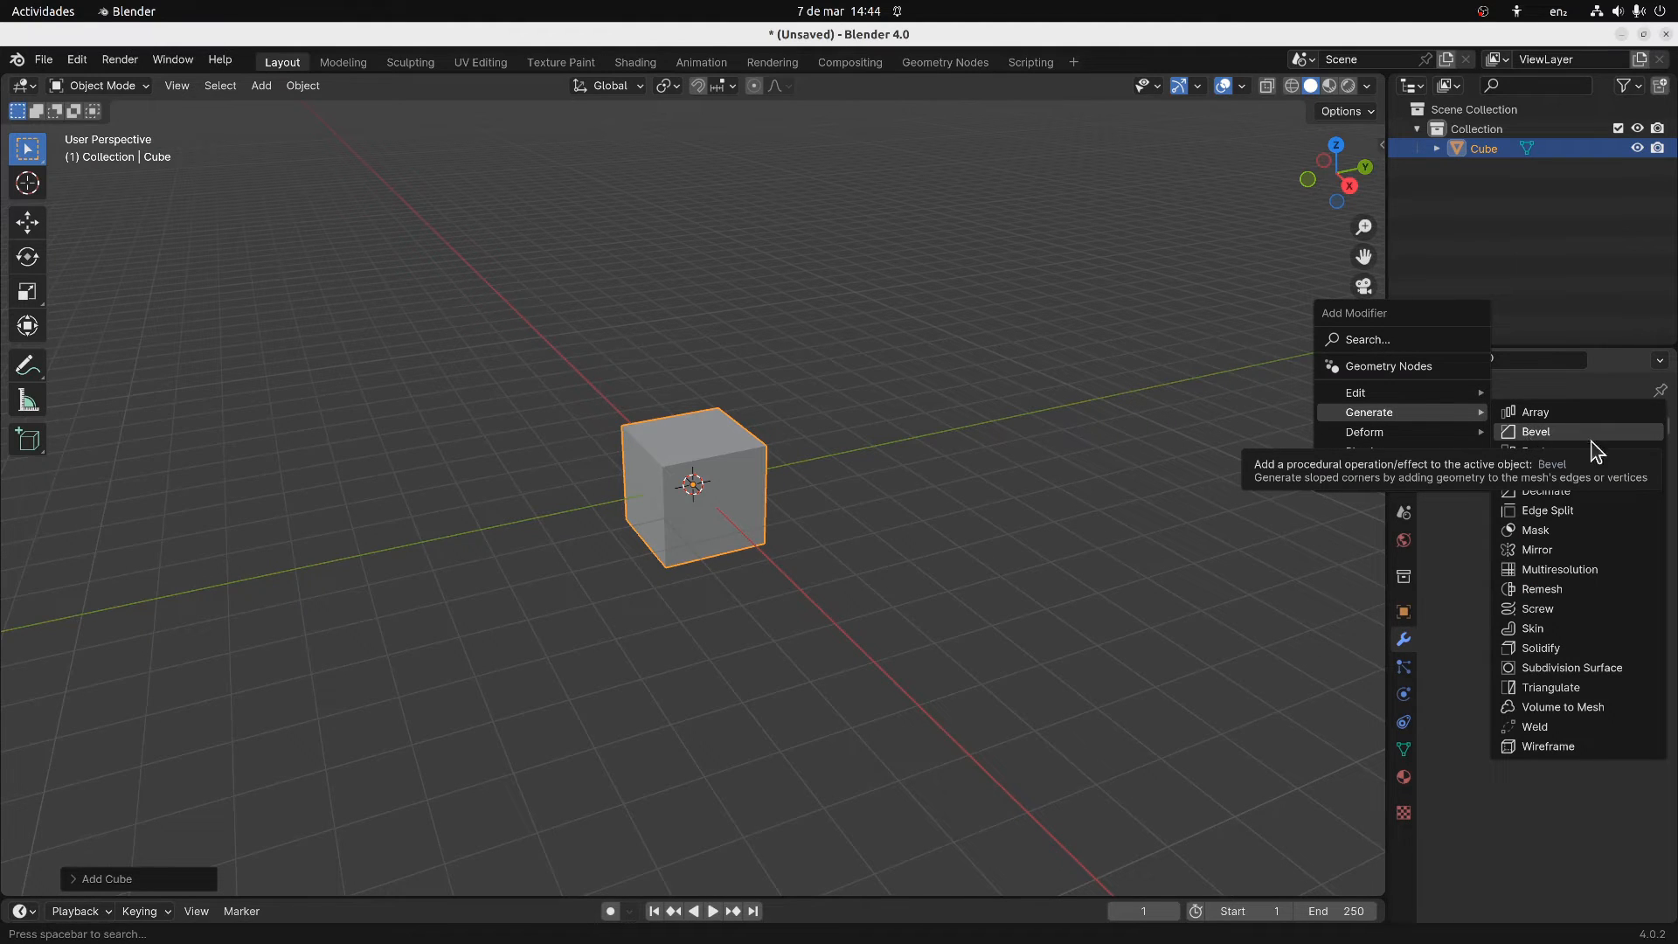
click(1536, 433)
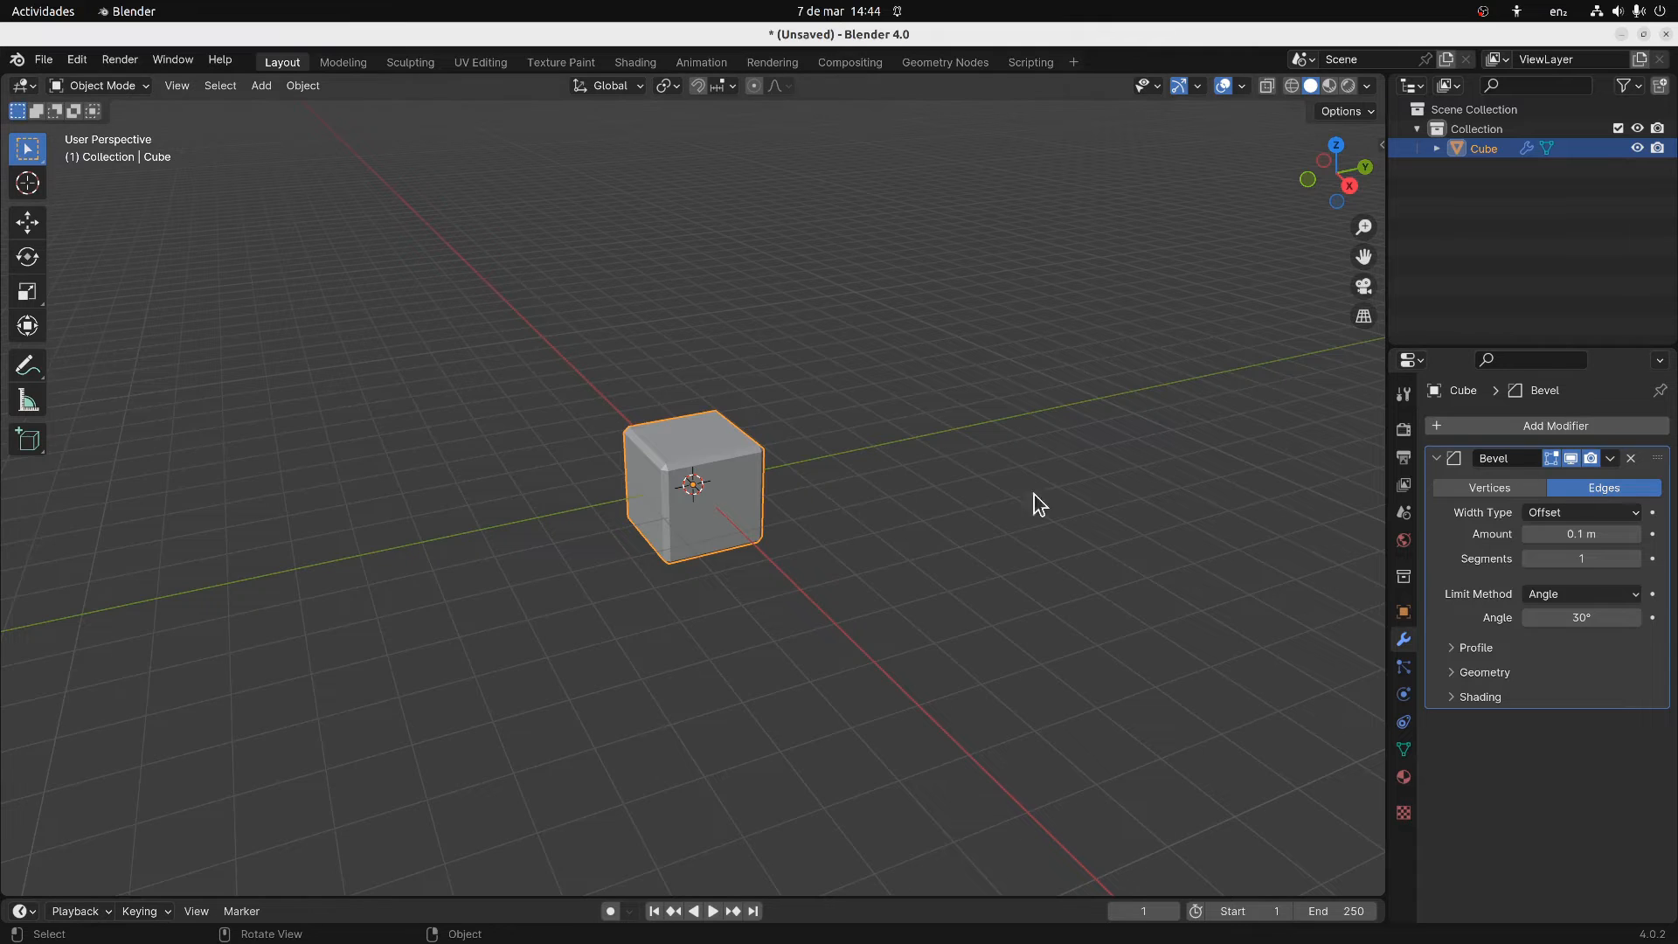
middle_drag(610, 442, 781, 464)
middle_drag(804, 408, 562, 349)
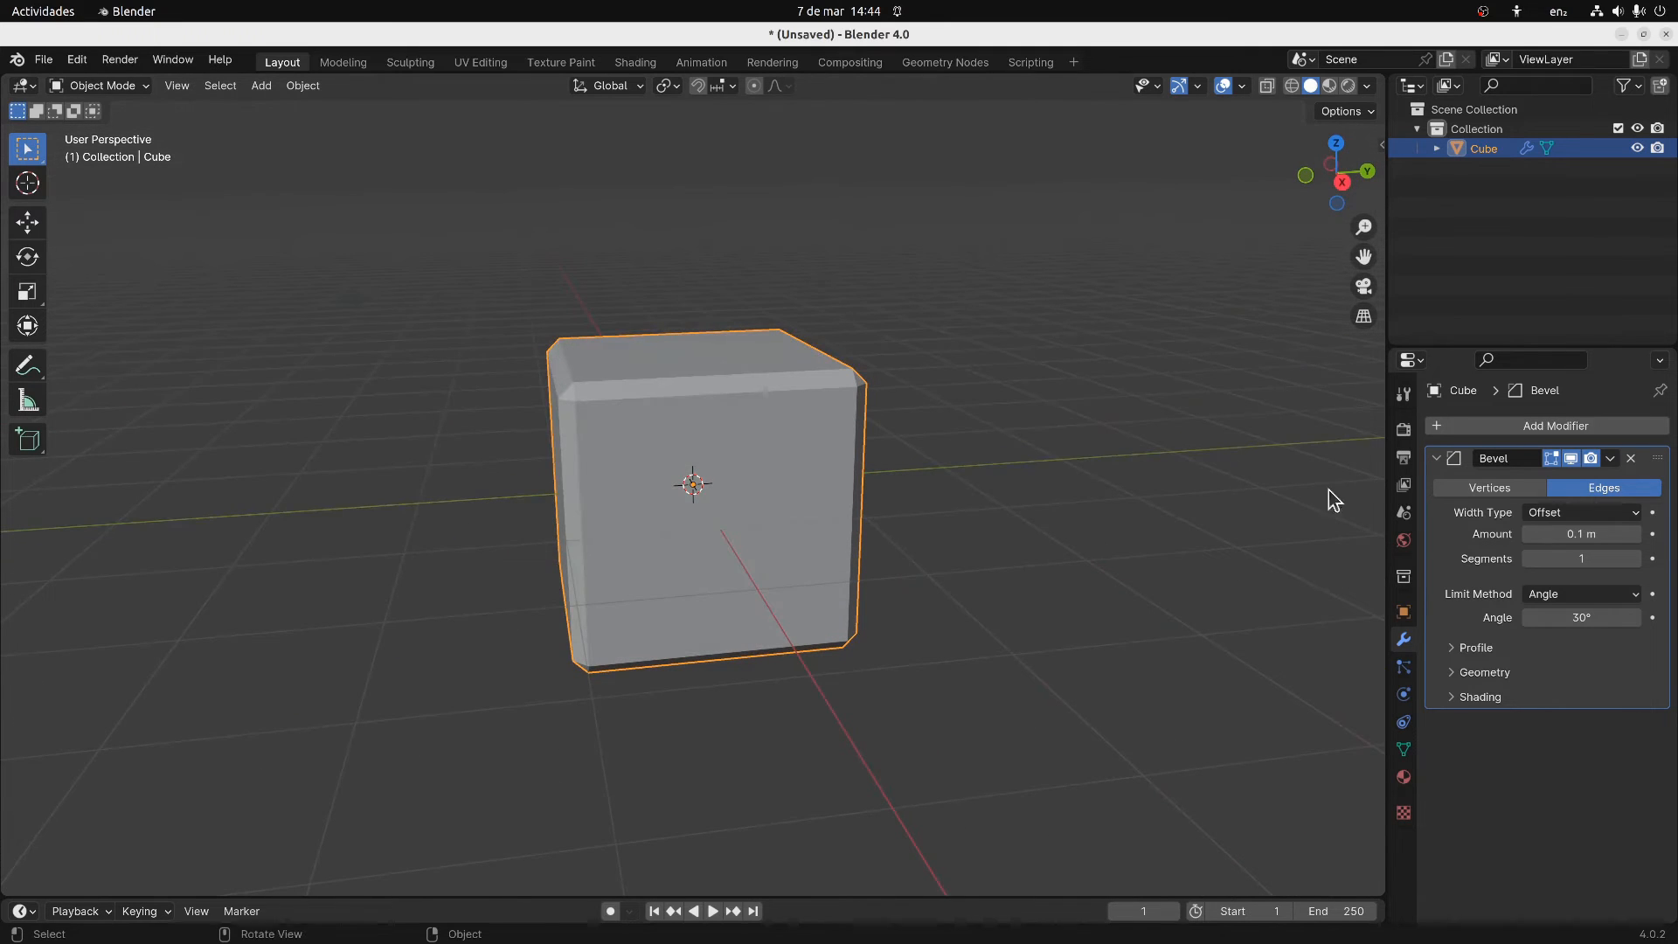
Set the bevel's amount to 0.26 m with 4 segments and expand its Profile settings
mouse_move(1582, 534)
mouse_down()
mouse_move(1643, 534)
mouse_move(1552, 552)
mouse_move(1625, 557)
mouse_move(1573, 558)
mouse_up()
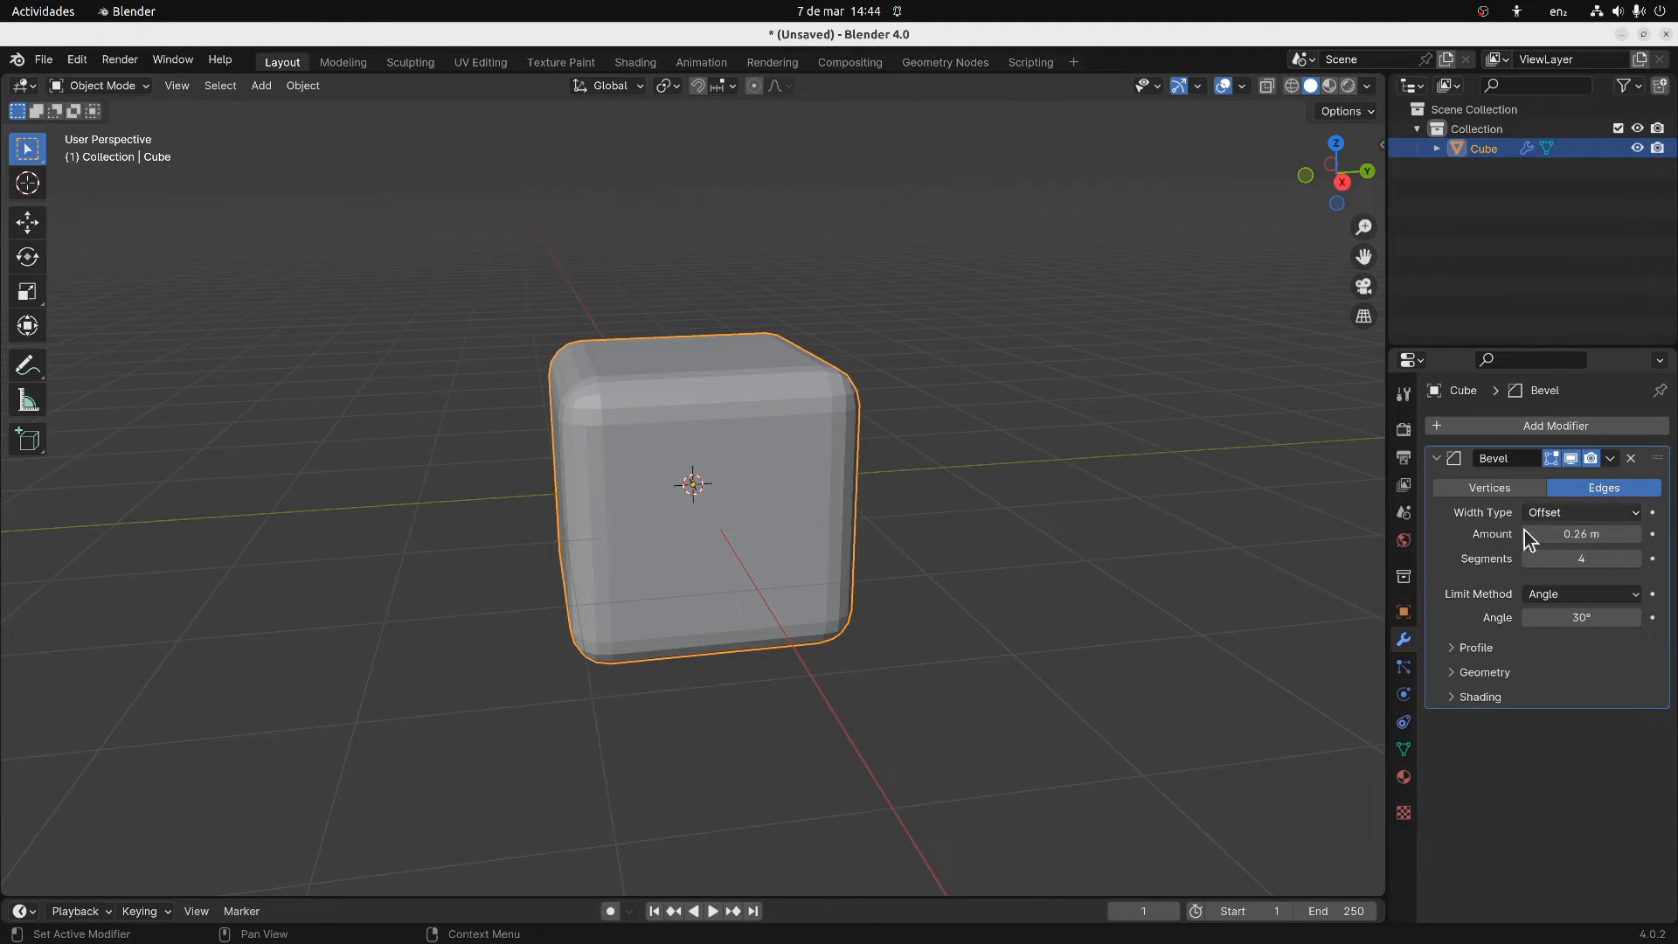
click(1452, 649)
click(1455, 649)
click(1454, 650)
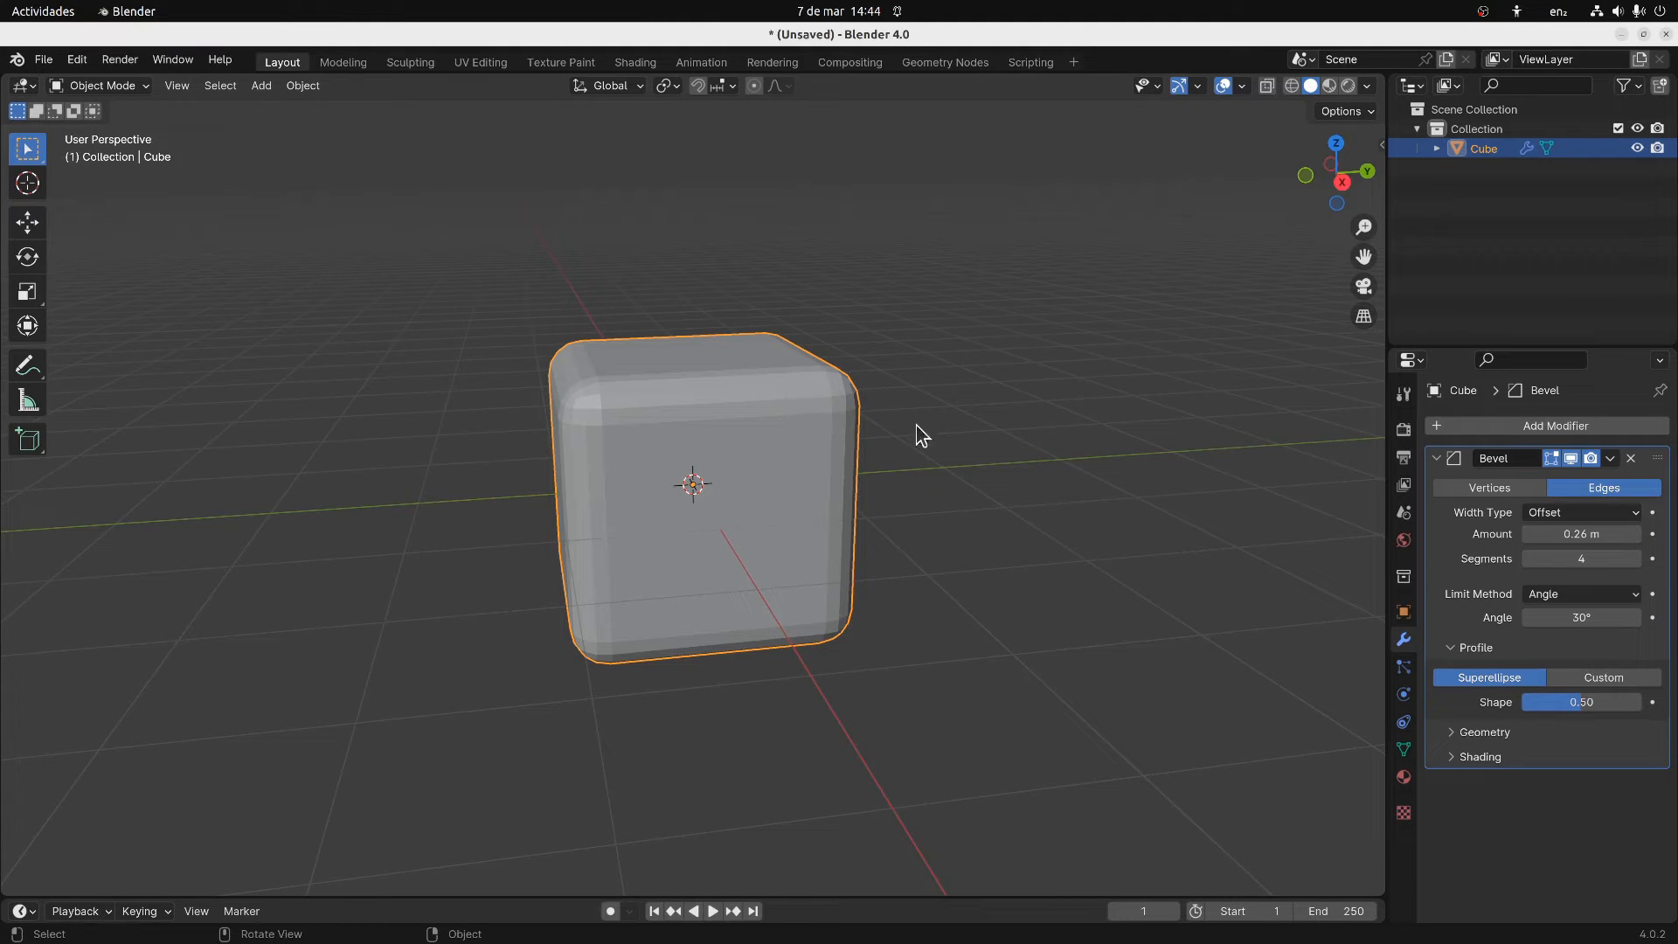
Switch the bevel profile to Custom and bend its curve into an S shape with a control point at about 0.35, 0.32
click(1574, 681)
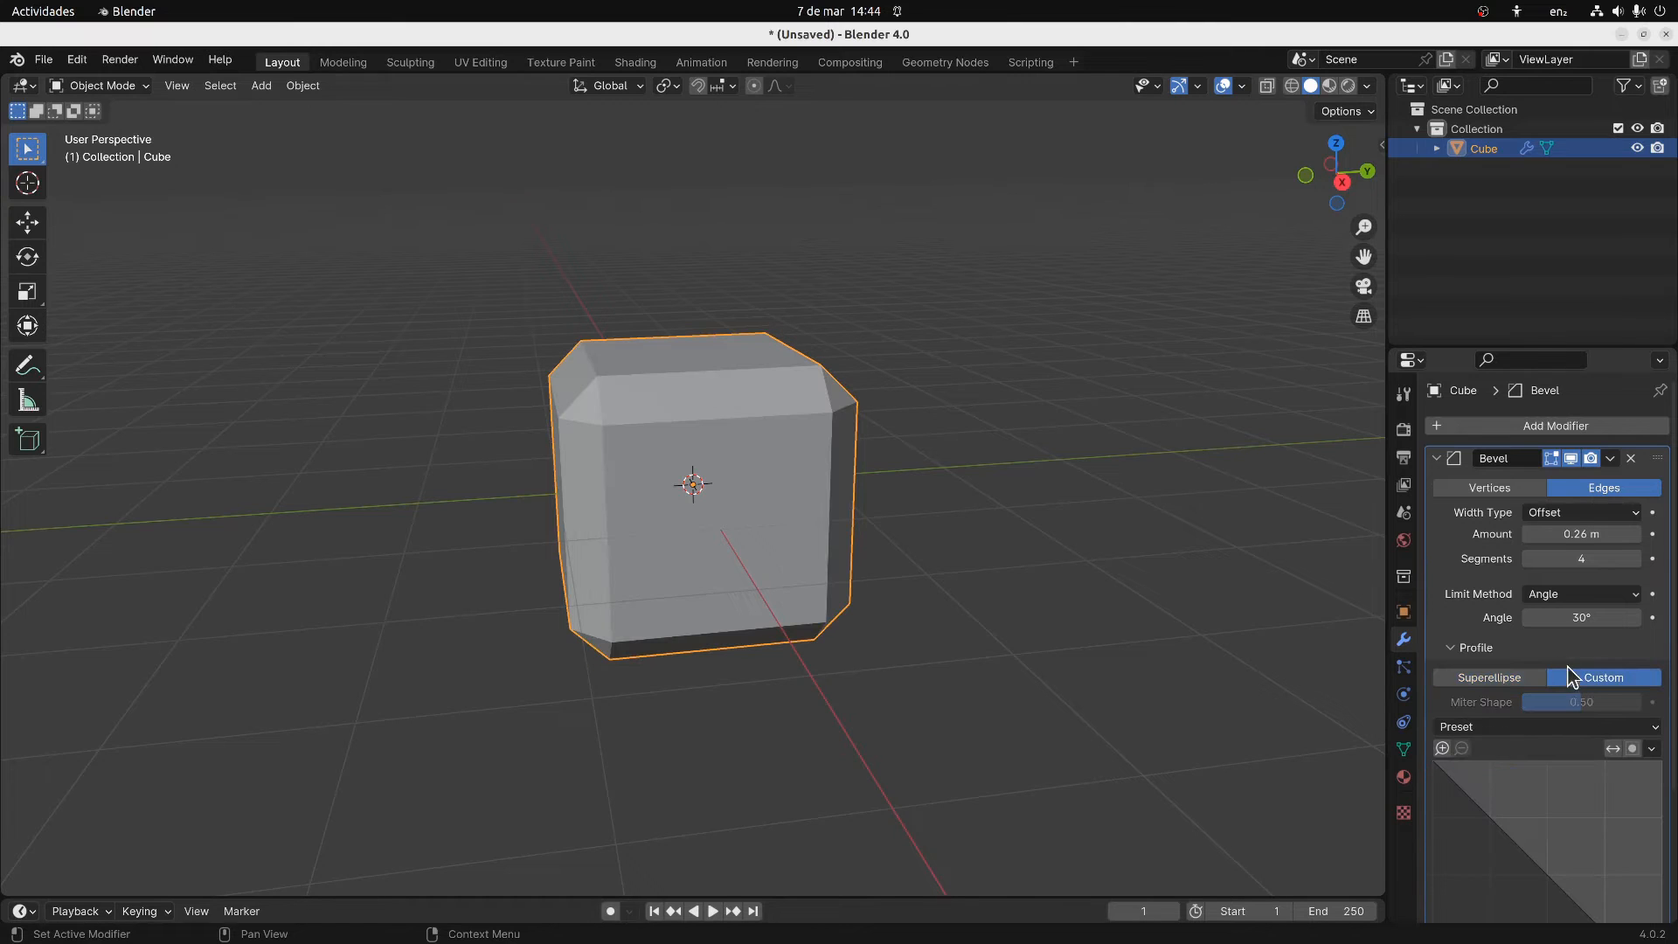
scroll(1457, 560, down, 3)
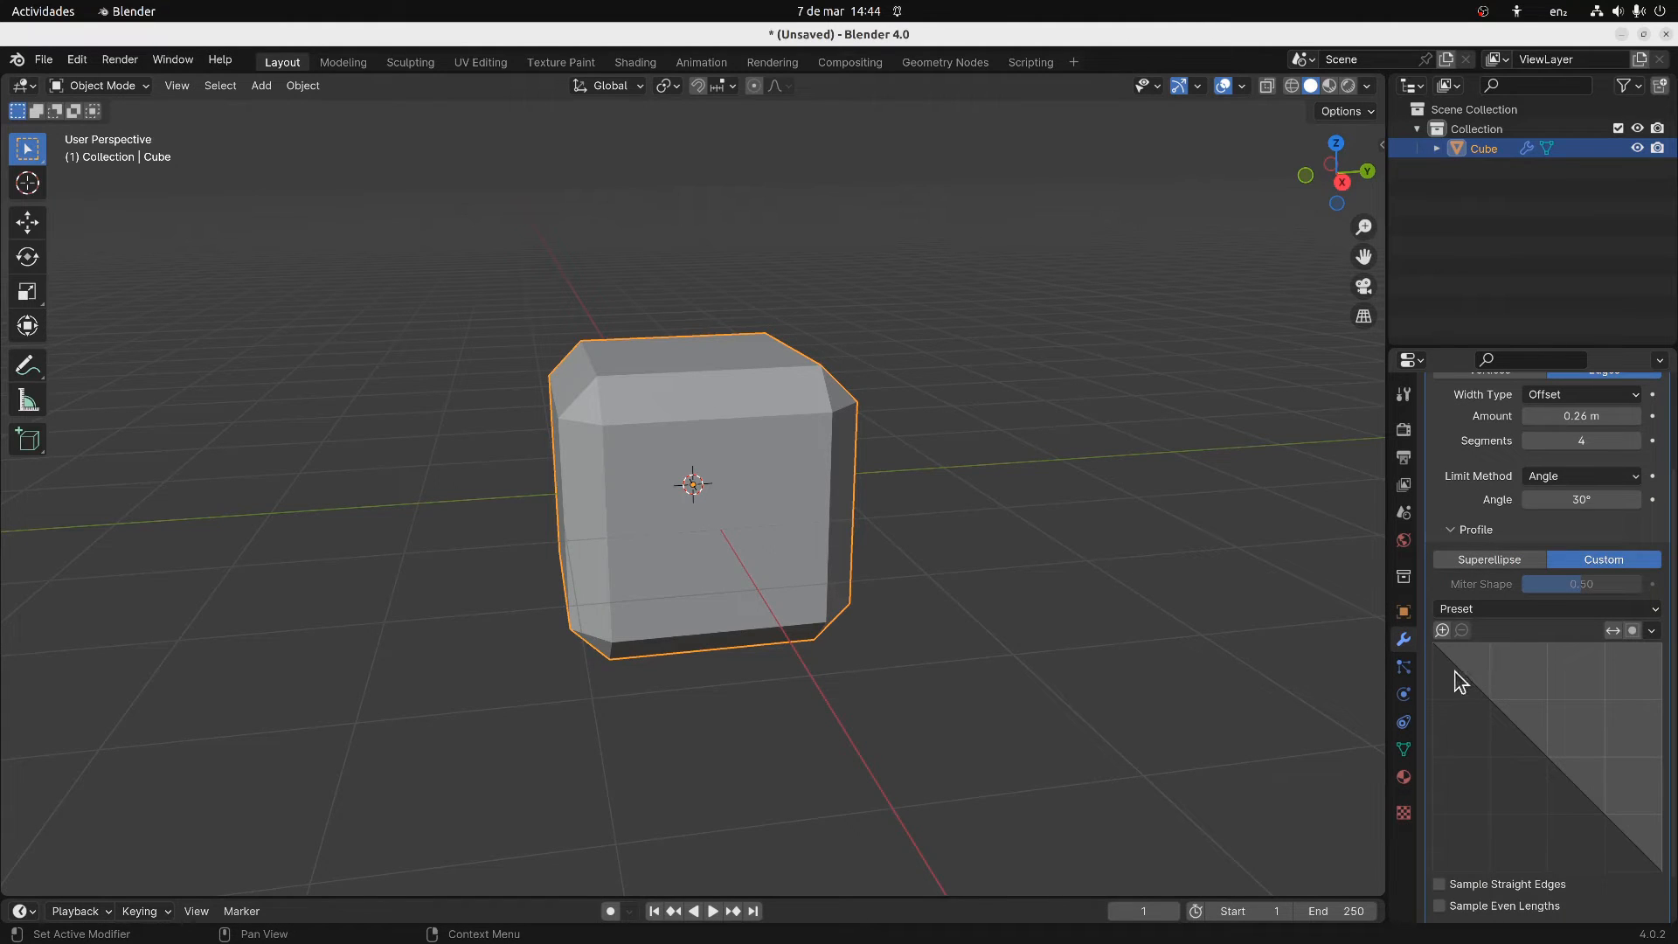
drag(1444, 655, 1511, 798)
middle_drag(1024, 629, 1071, 603)
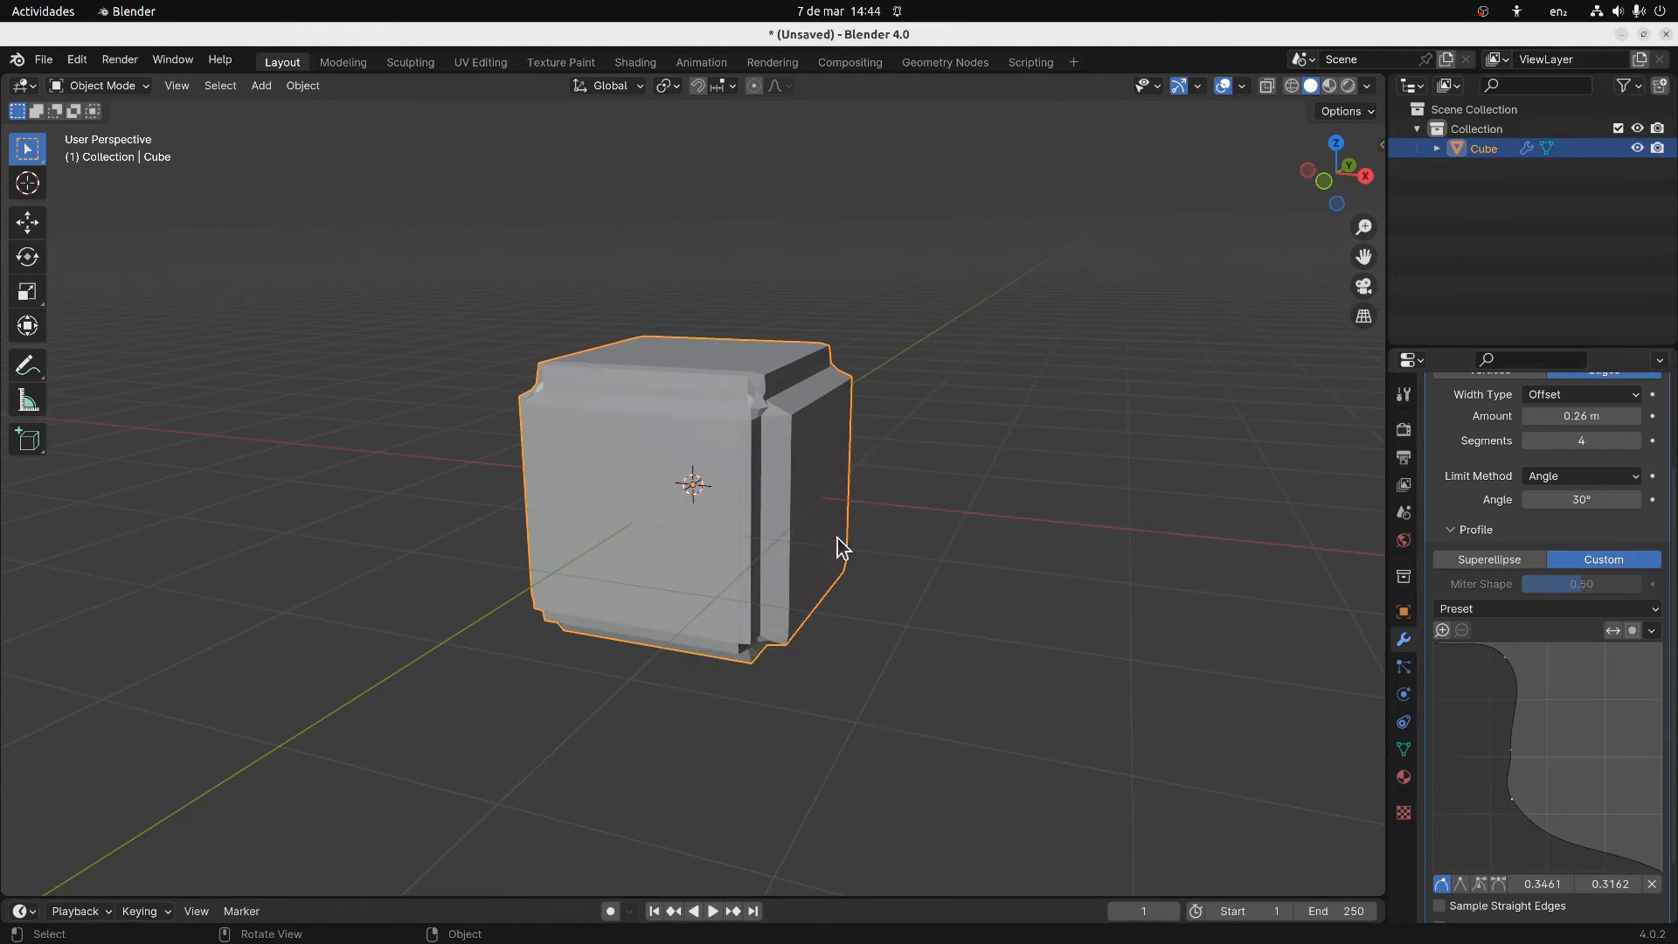
Raise the bevel's segments to 45 and inspect the smoothed edge profile around the cube
drag(1542, 442, 1634, 442)
middle_drag(1267, 489, 758, 478)
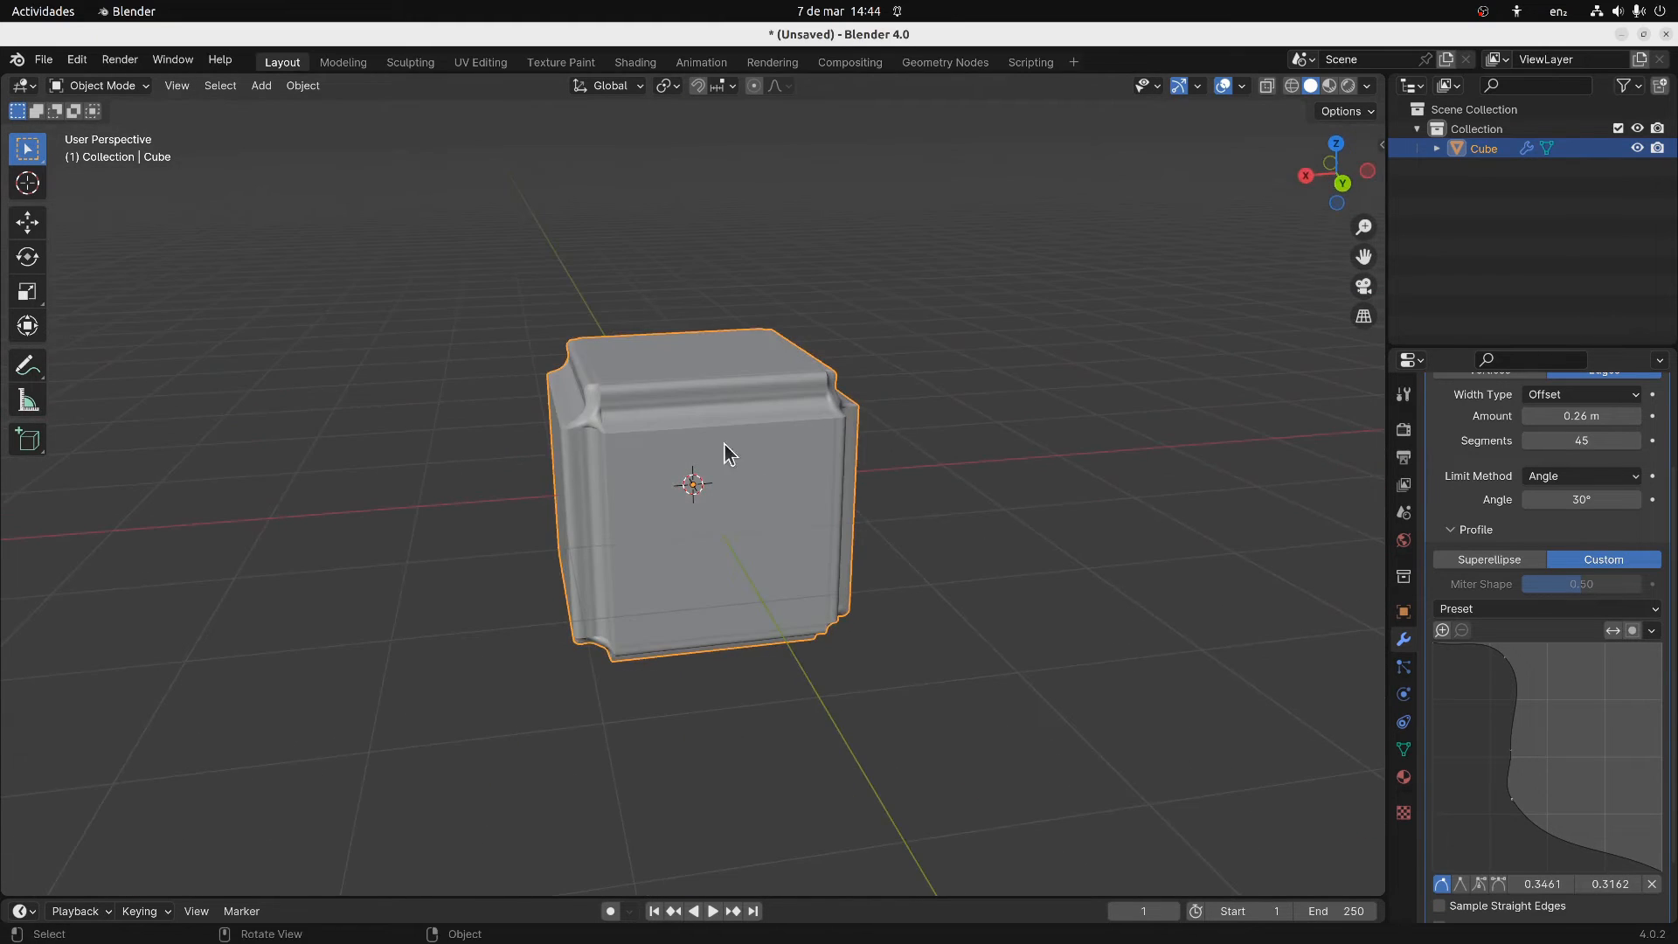
middle_drag(524, 389, 634, 391)
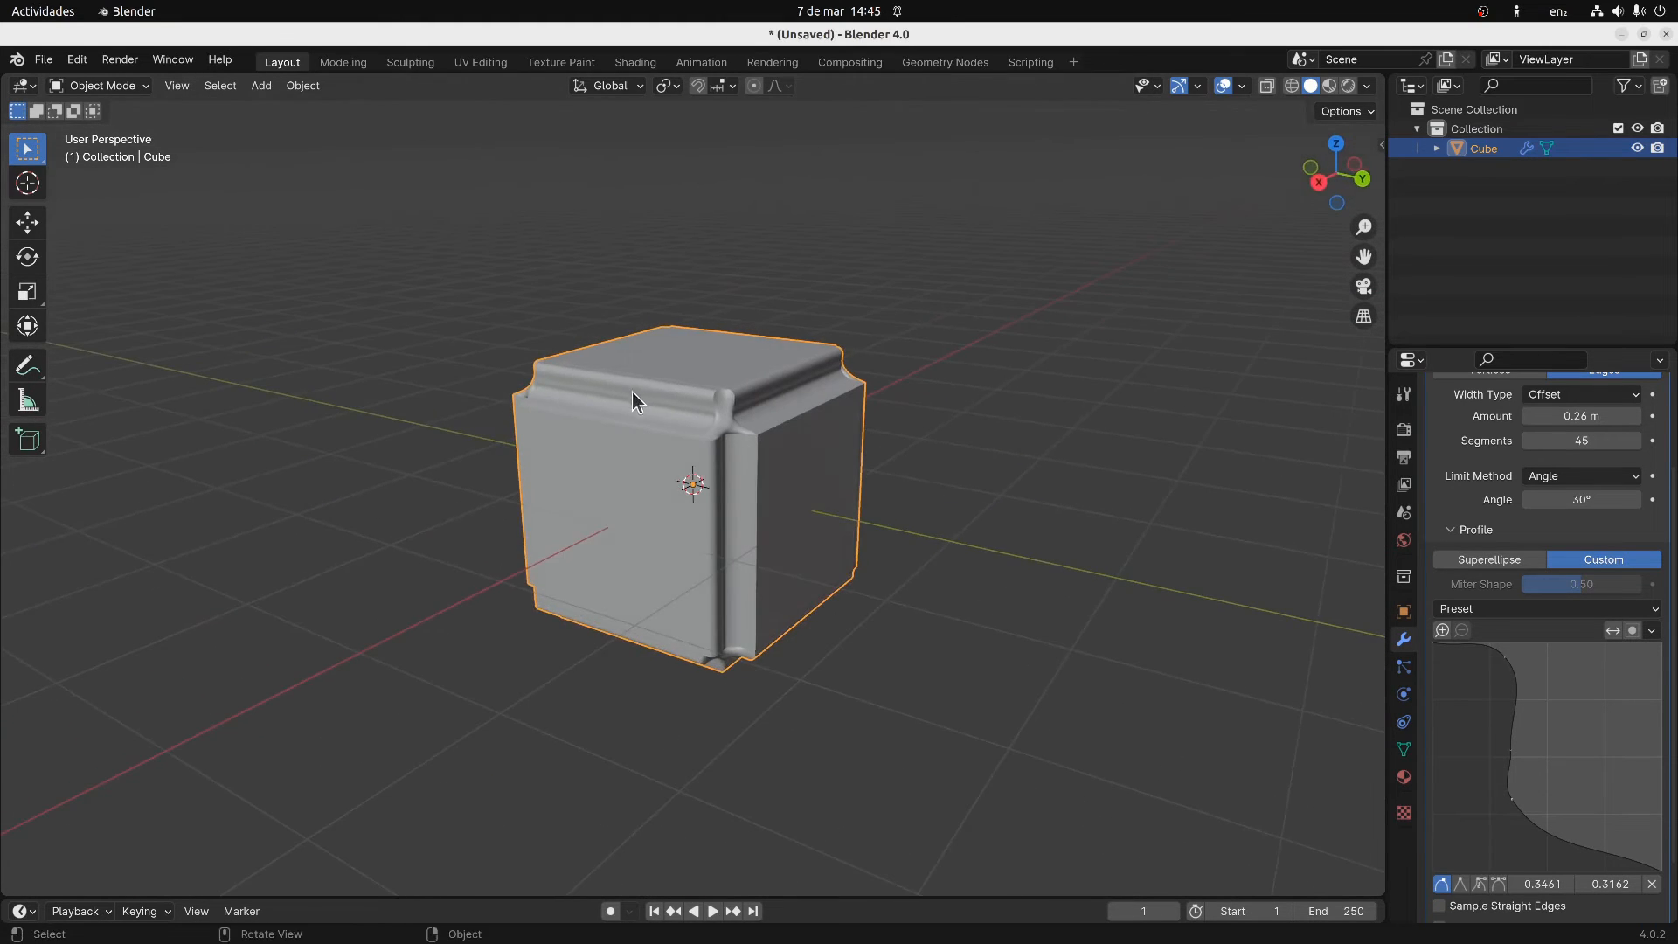
Enter Edit Mode to compare the cube's original mesh with the beveled shape, and return to Object Mode
click(102, 86)
click(105, 130)
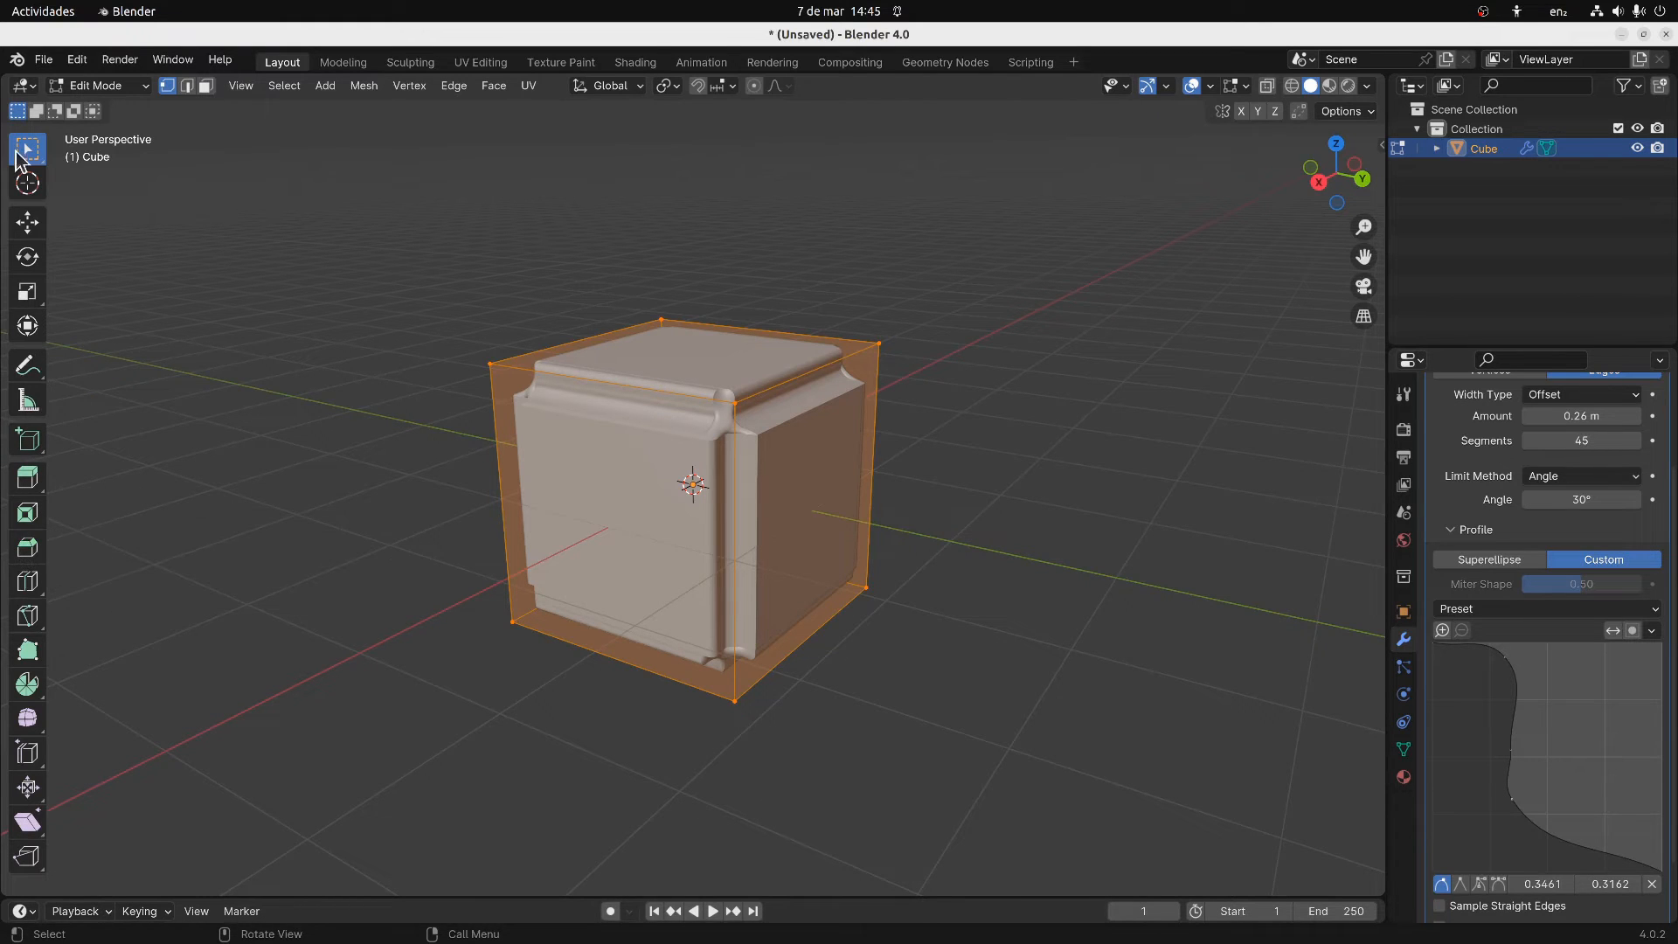
click(110, 86)
click(112, 108)
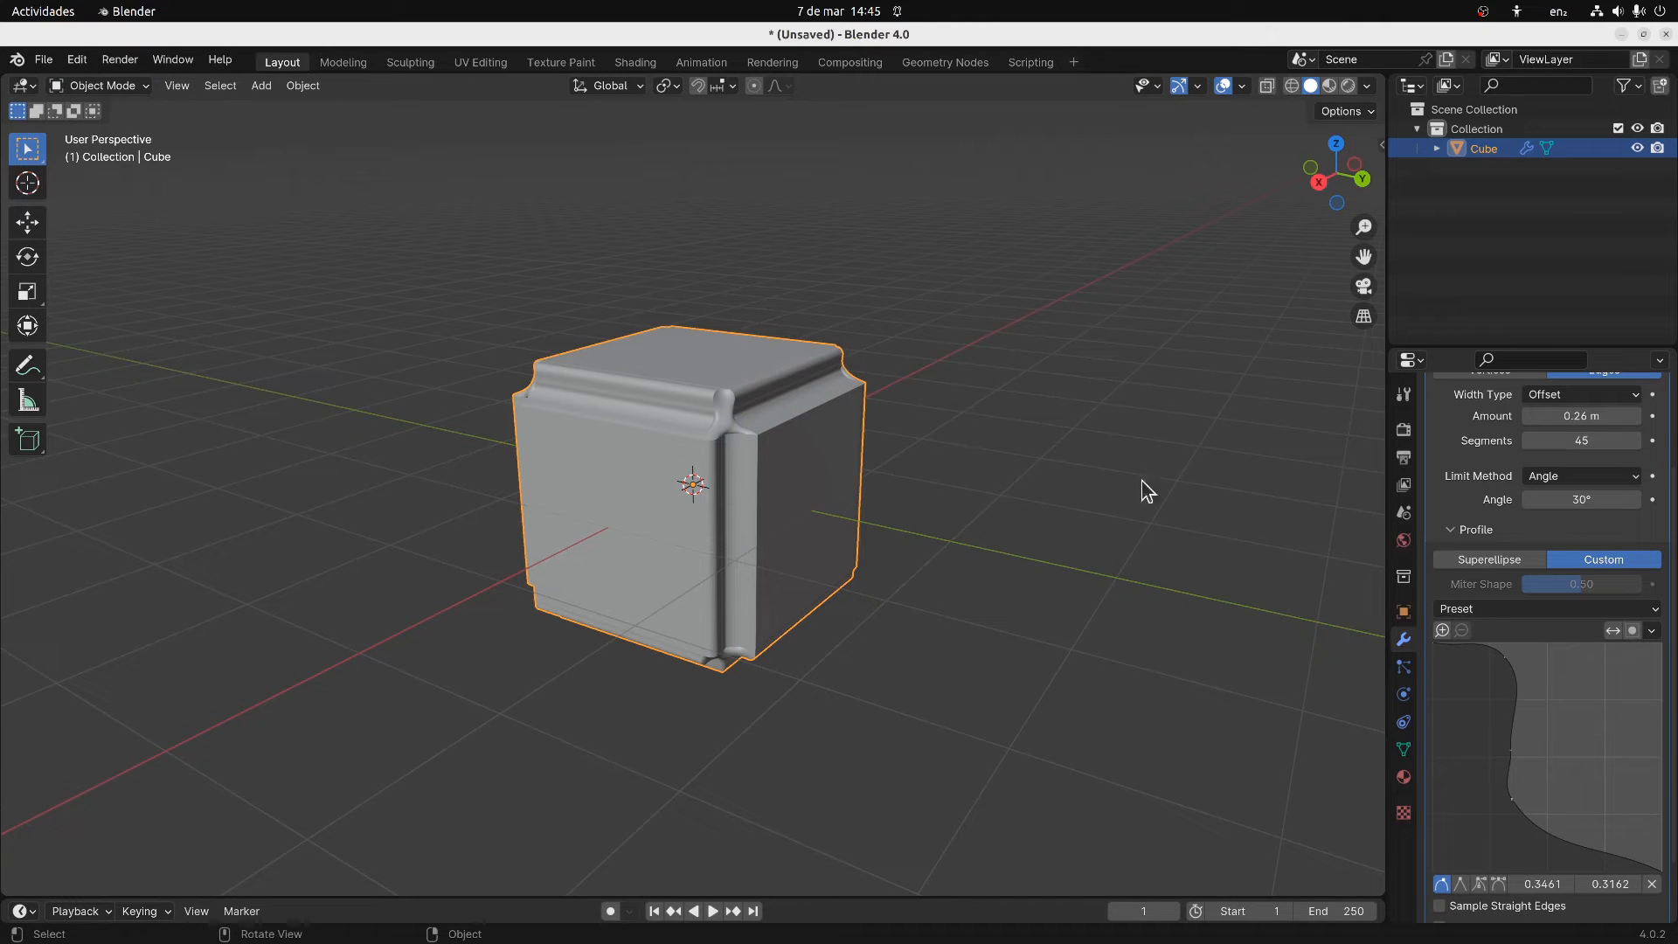
In the bevel's Geometry settings, set the inner miter to Arc and inspect the cube's corners
click(1451, 530)
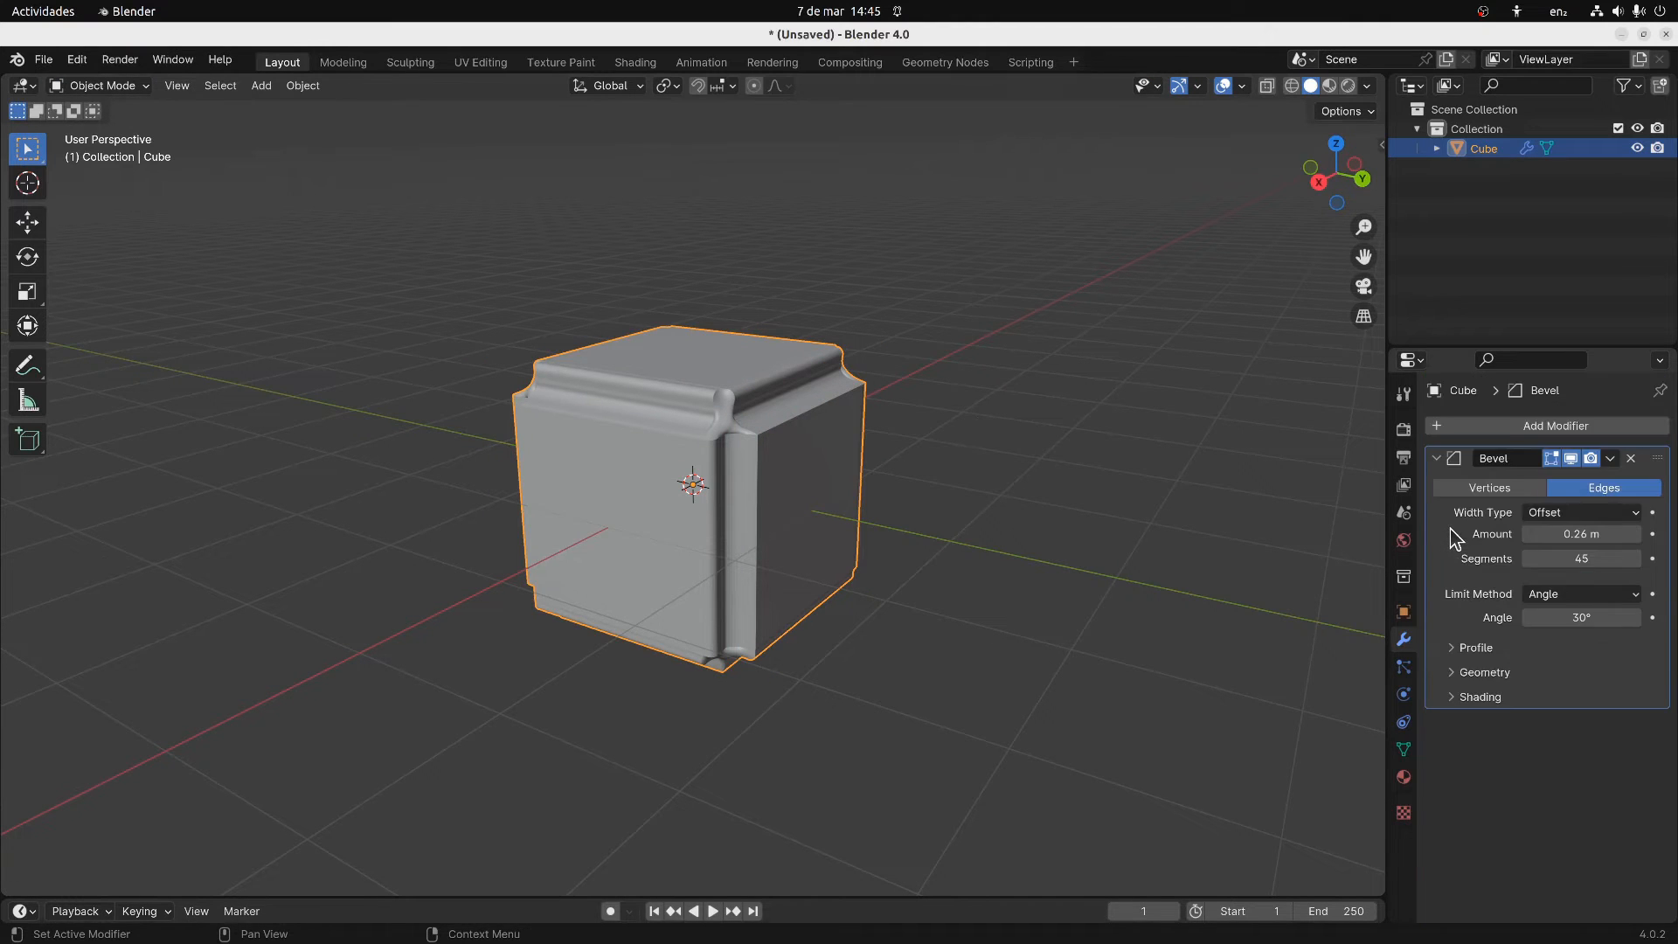
click(1453, 673)
click(1533, 729)
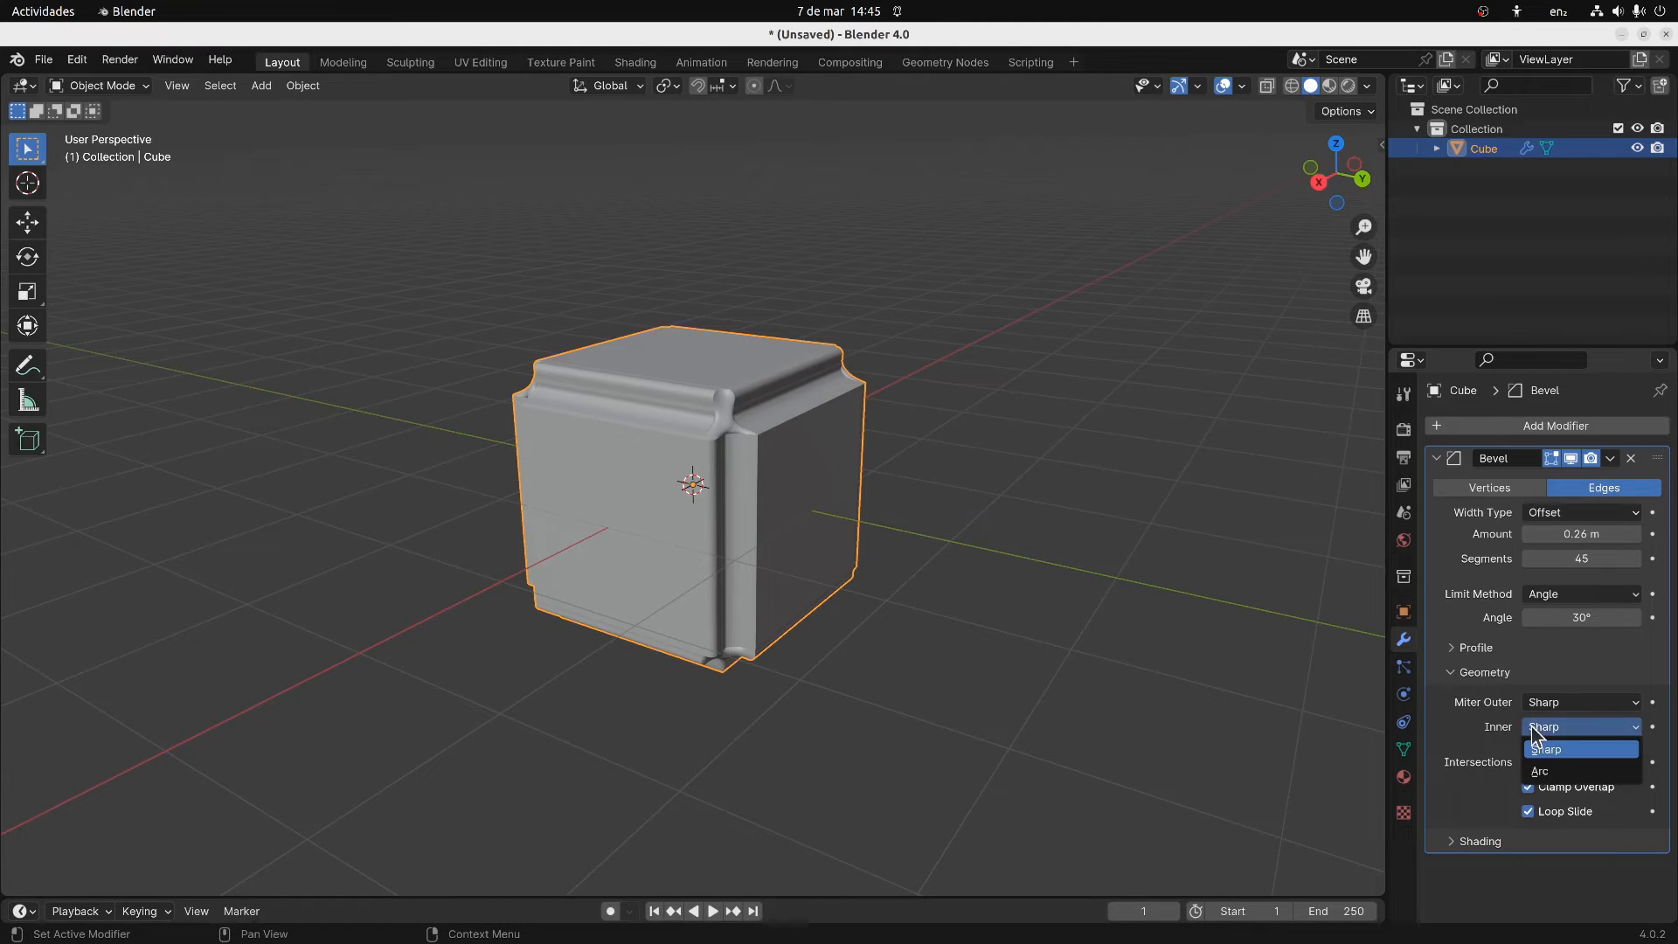
click(1549, 770)
middle_drag(1087, 601, 863, 465)
middle_drag(593, 465, 766, 433)
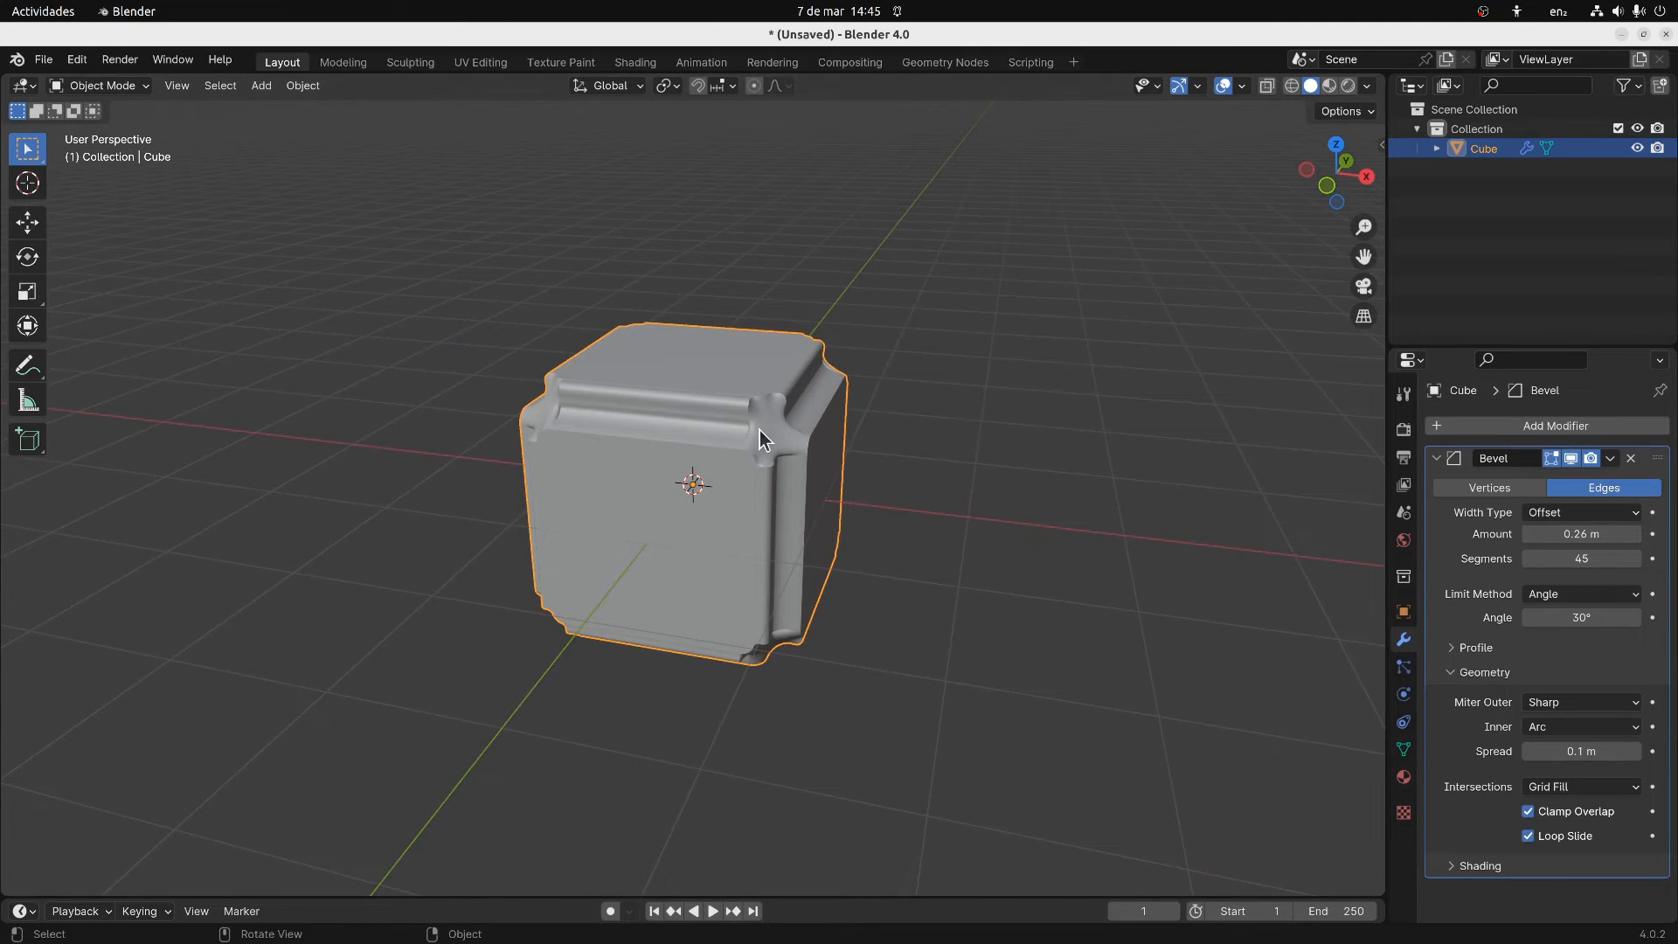
middle_drag(719, 438, 569, 465)
middle_drag(1154, 611, 801, 488)
Move the beveled cube along the Y axis, well clear of the origin
key(g)
key(x)
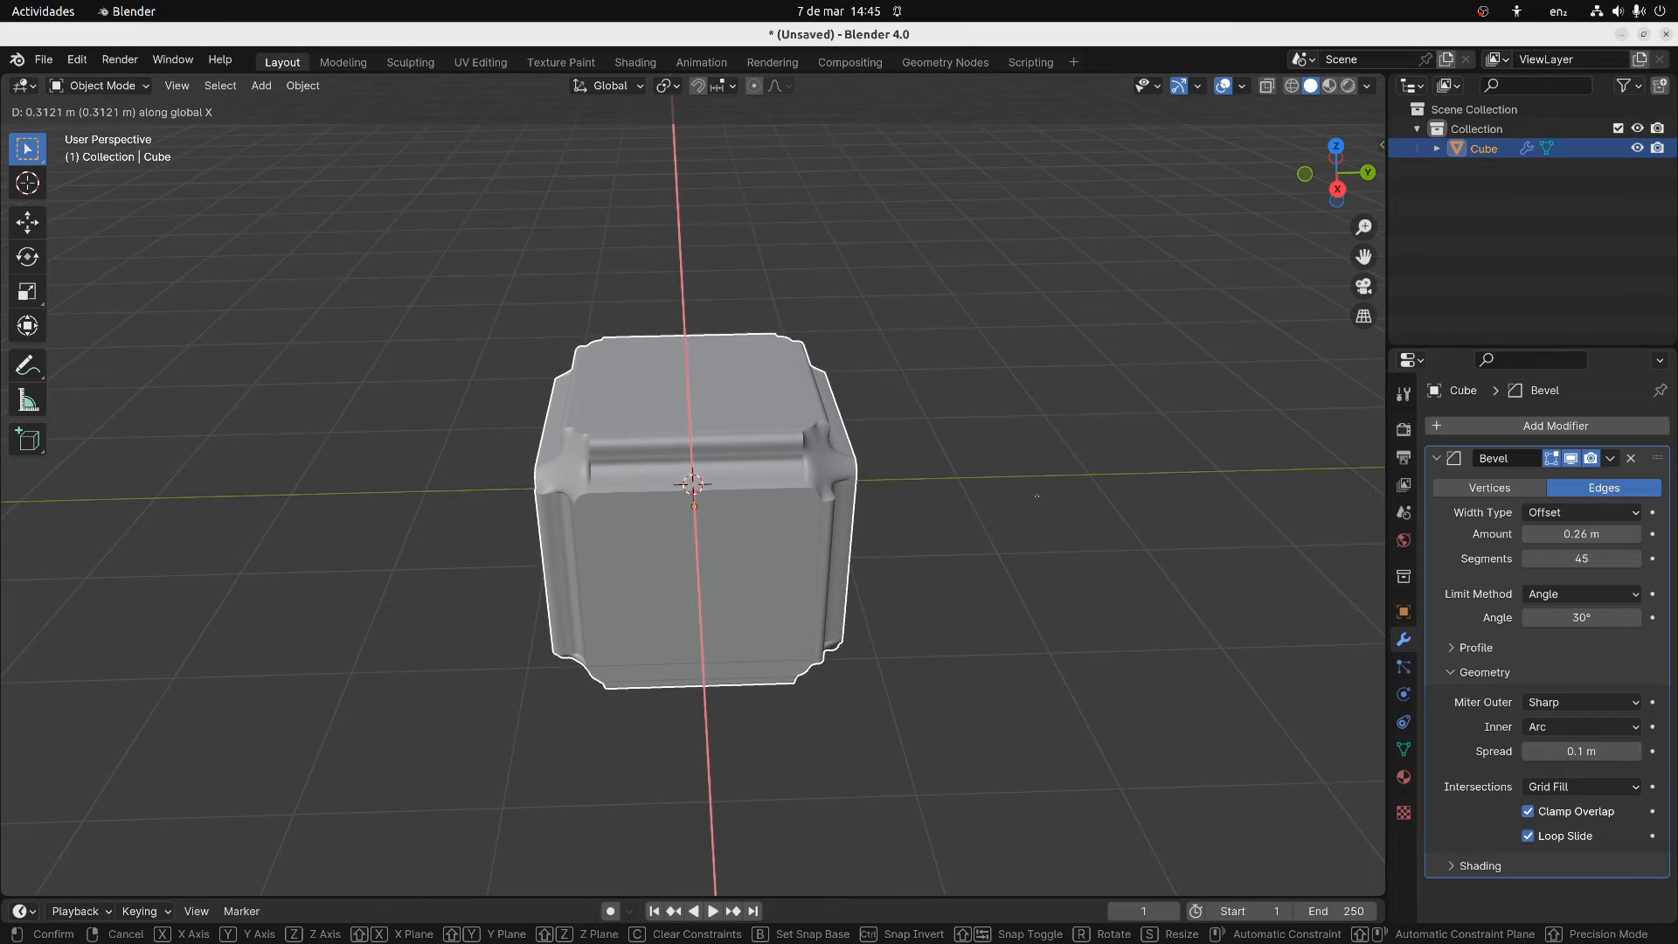
key(y)
click(4, 502)
scroll(4, 500, down, 5)
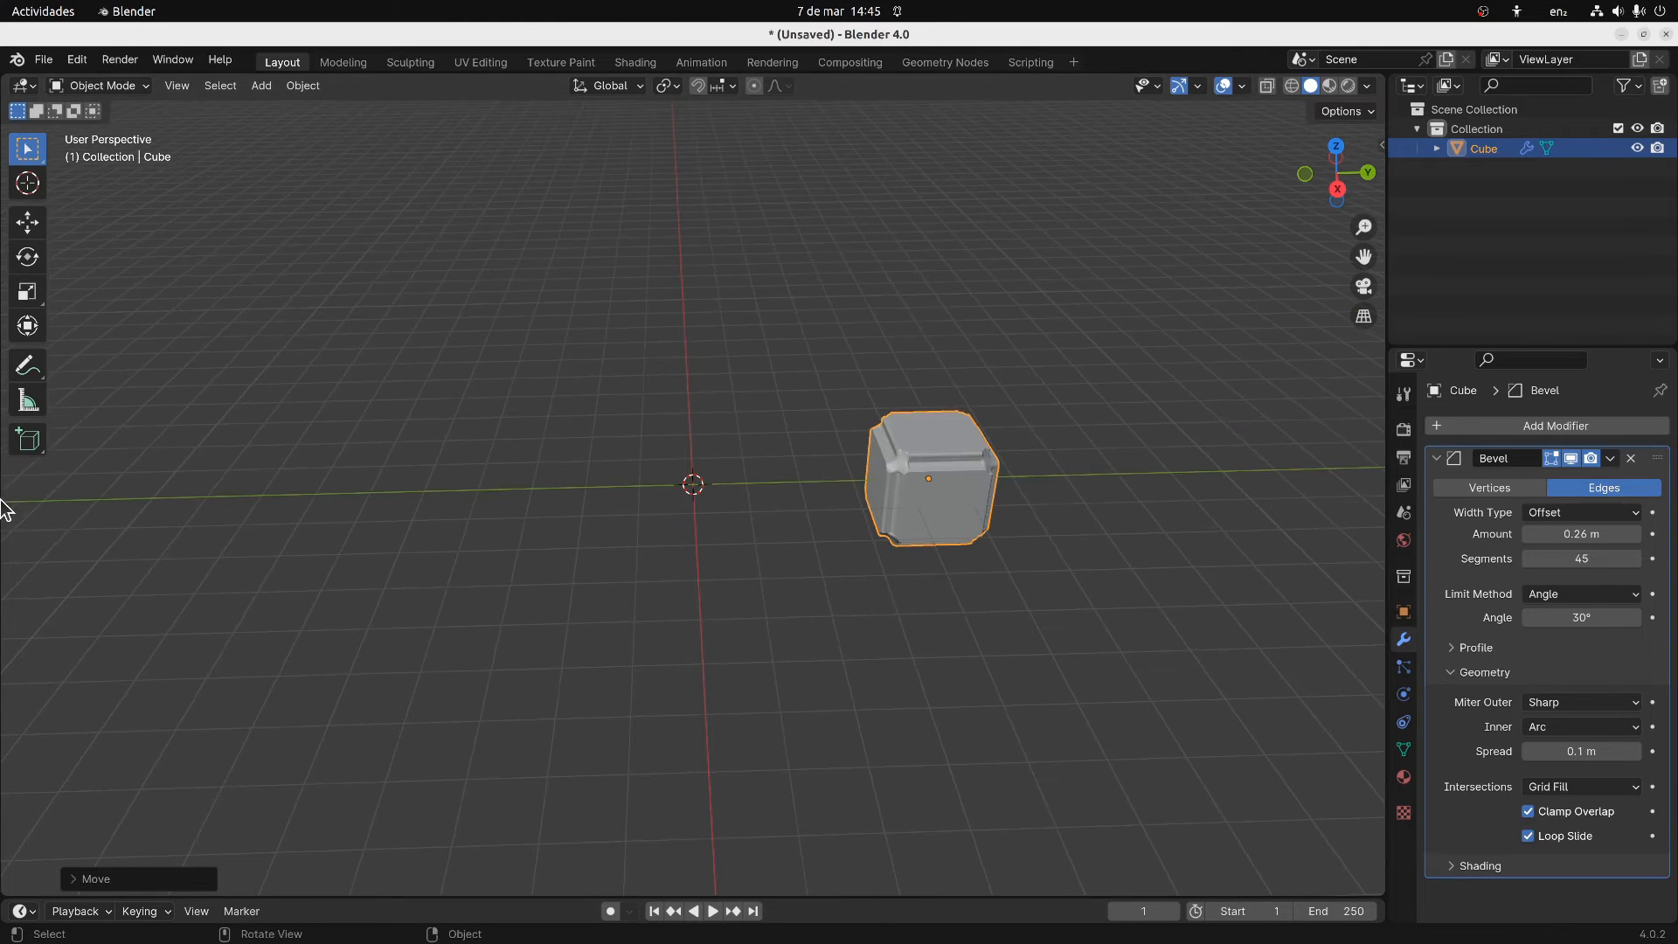
key(g)
key(y)
click(643, 581)
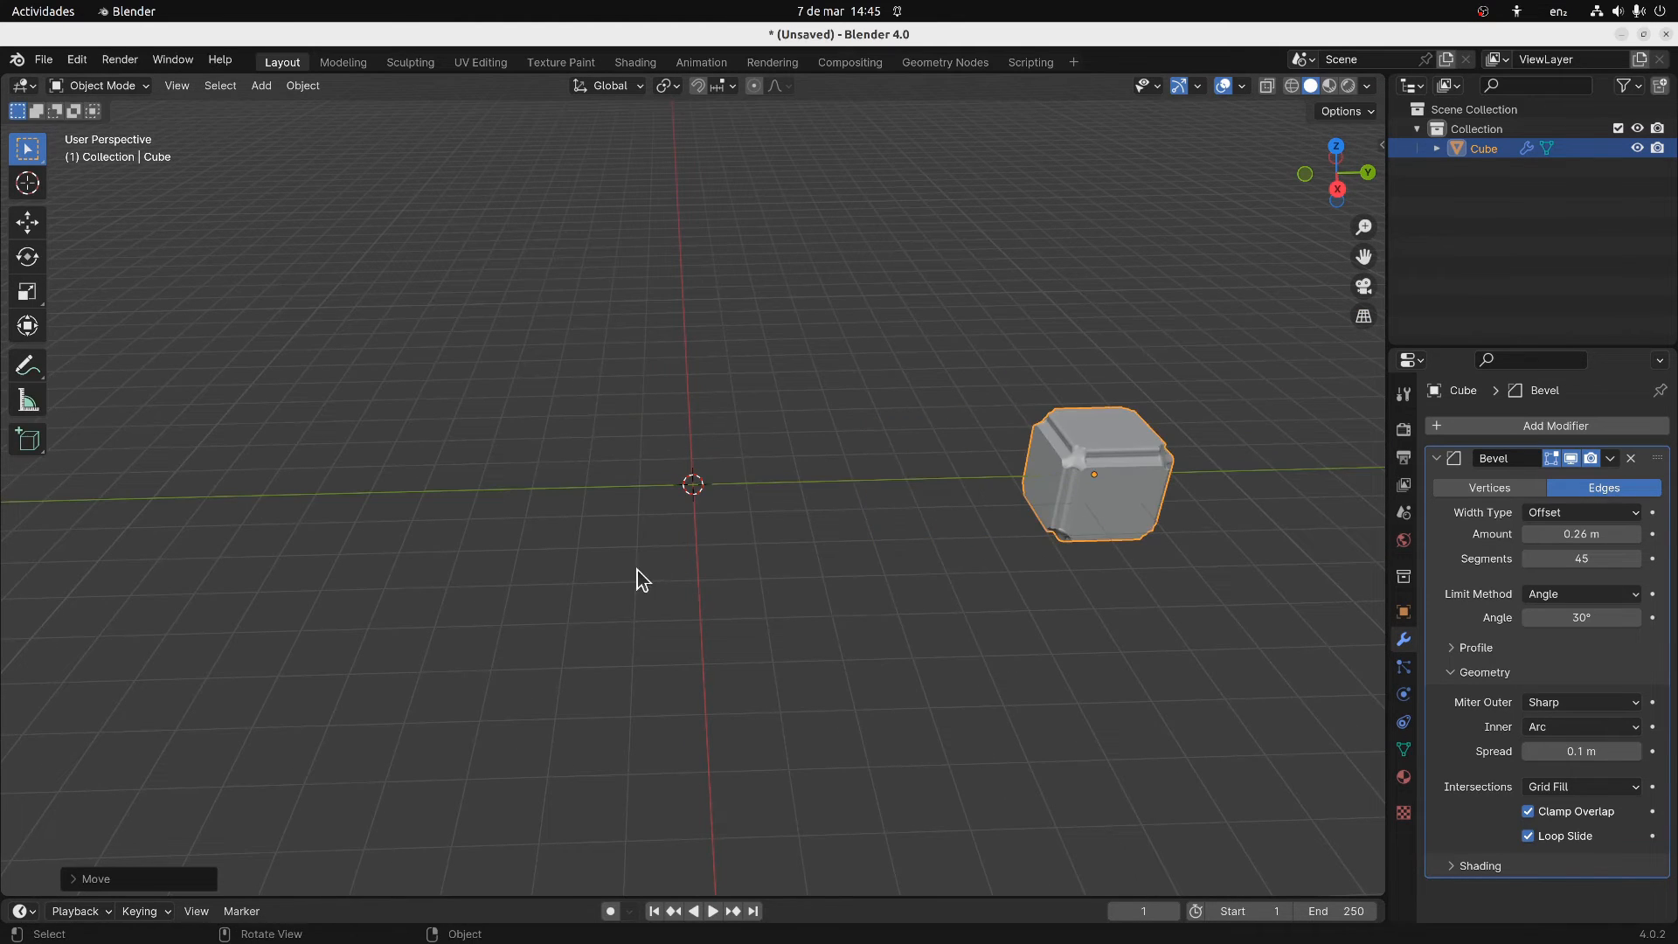
Add a second cube at the origin and give it a Boolean modifier
key(shift+a)
mouse_move(281, 105)
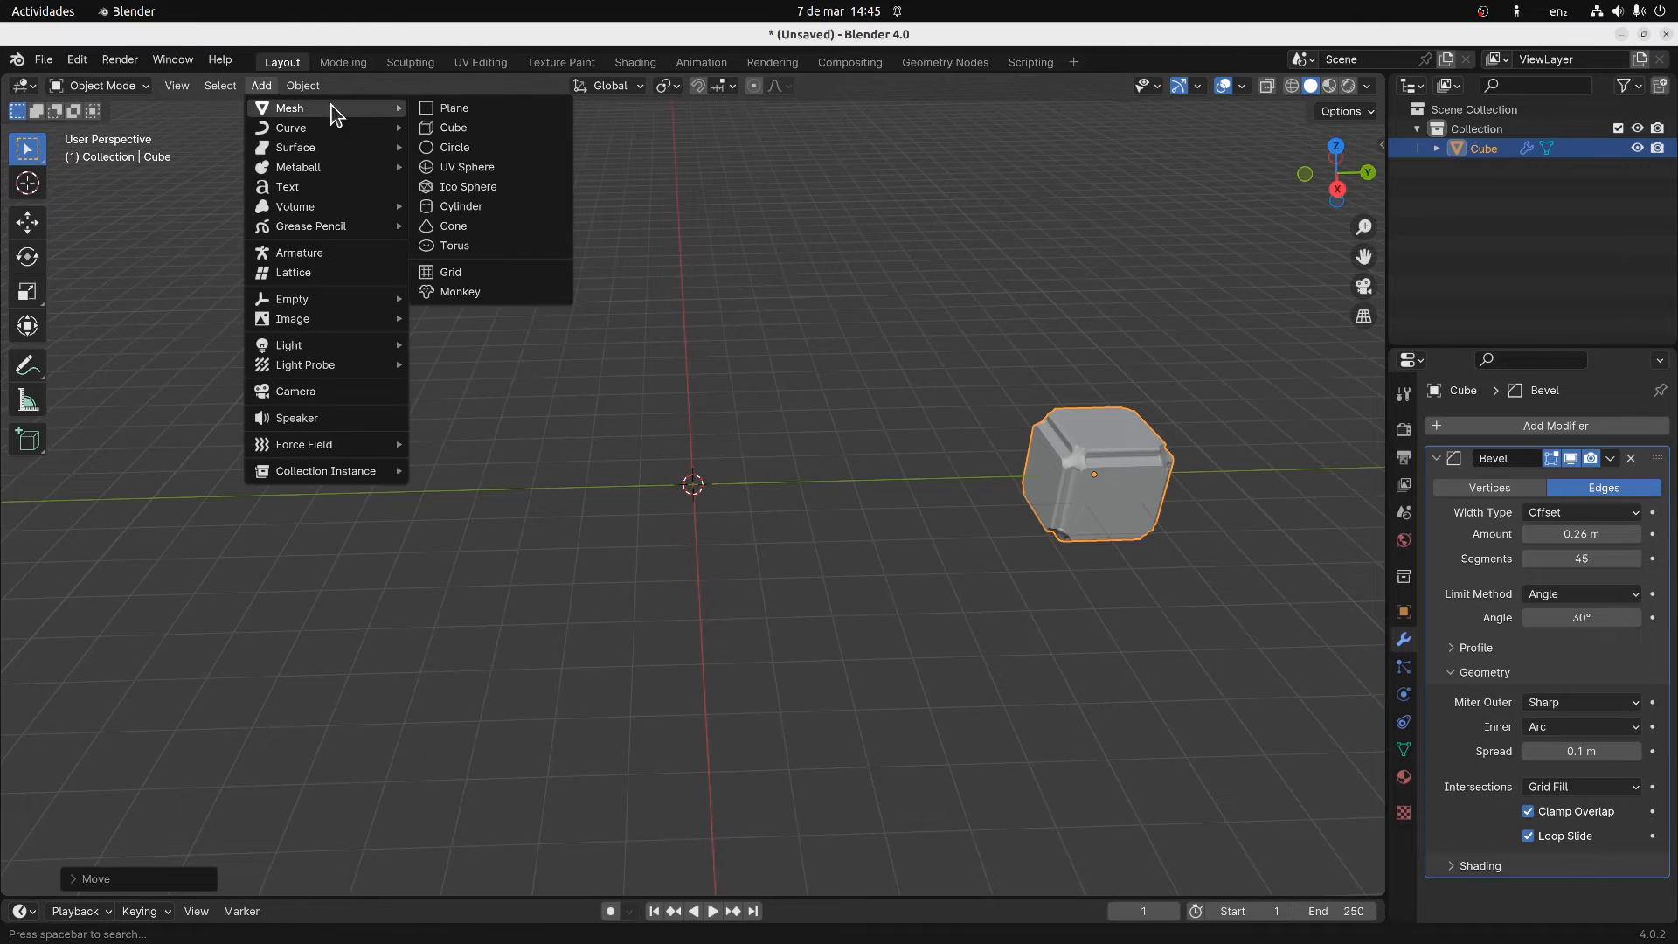
click(439, 125)
scroll(617, 296, up, 3)
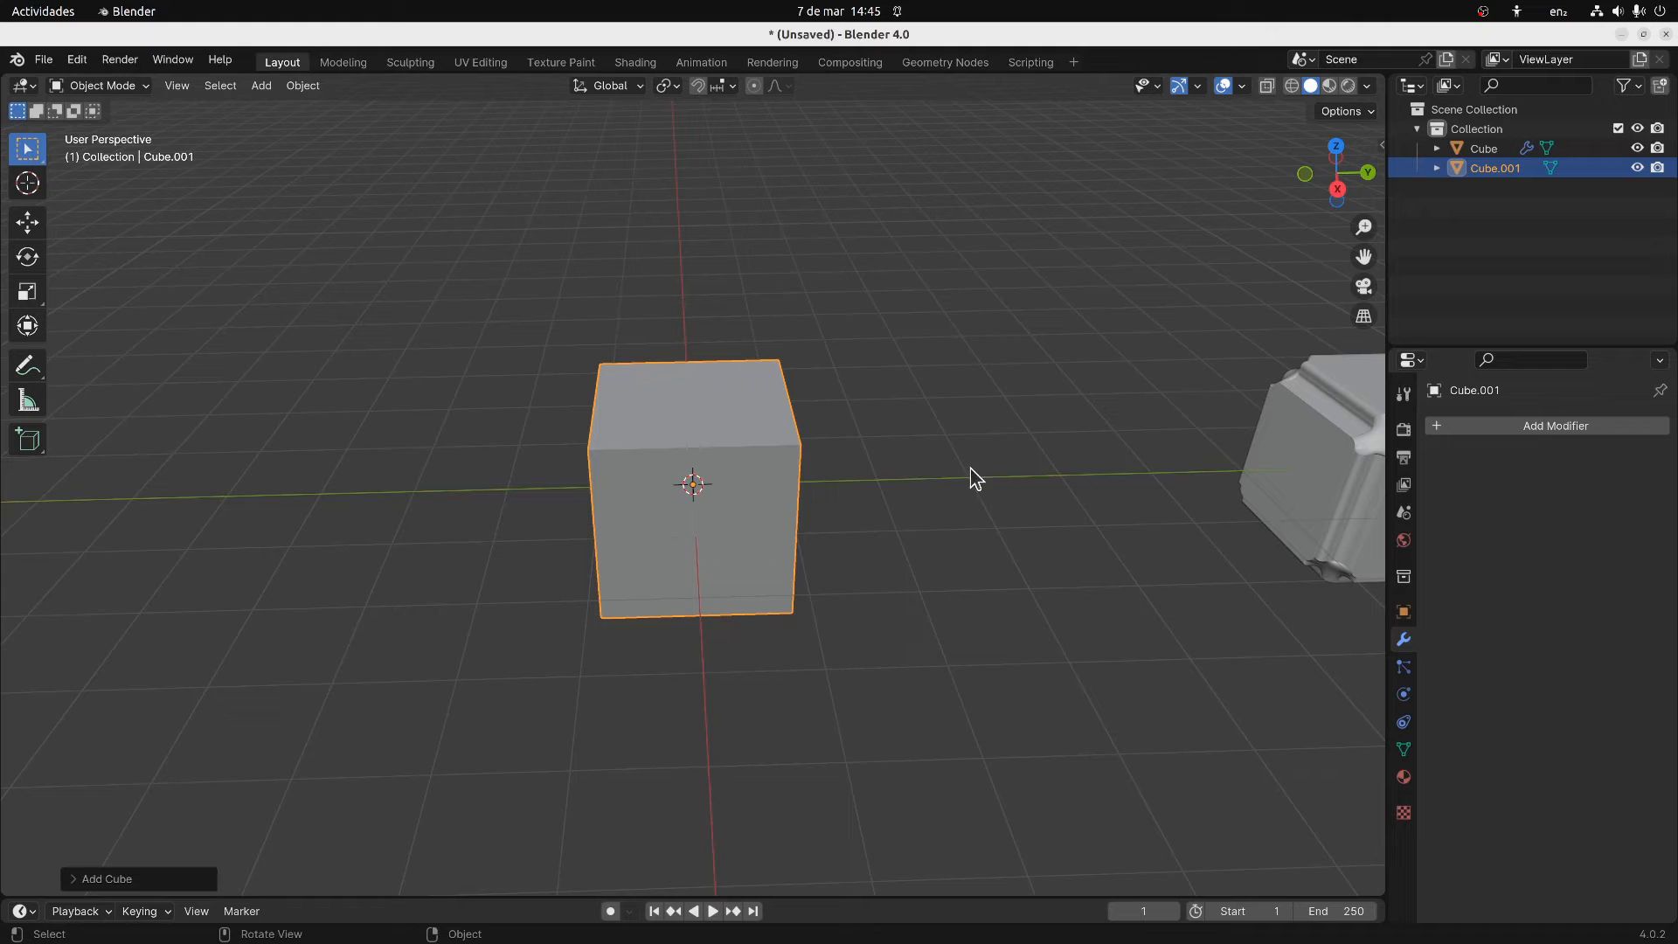
click(1477, 428)
mouse_move(1455, 437)
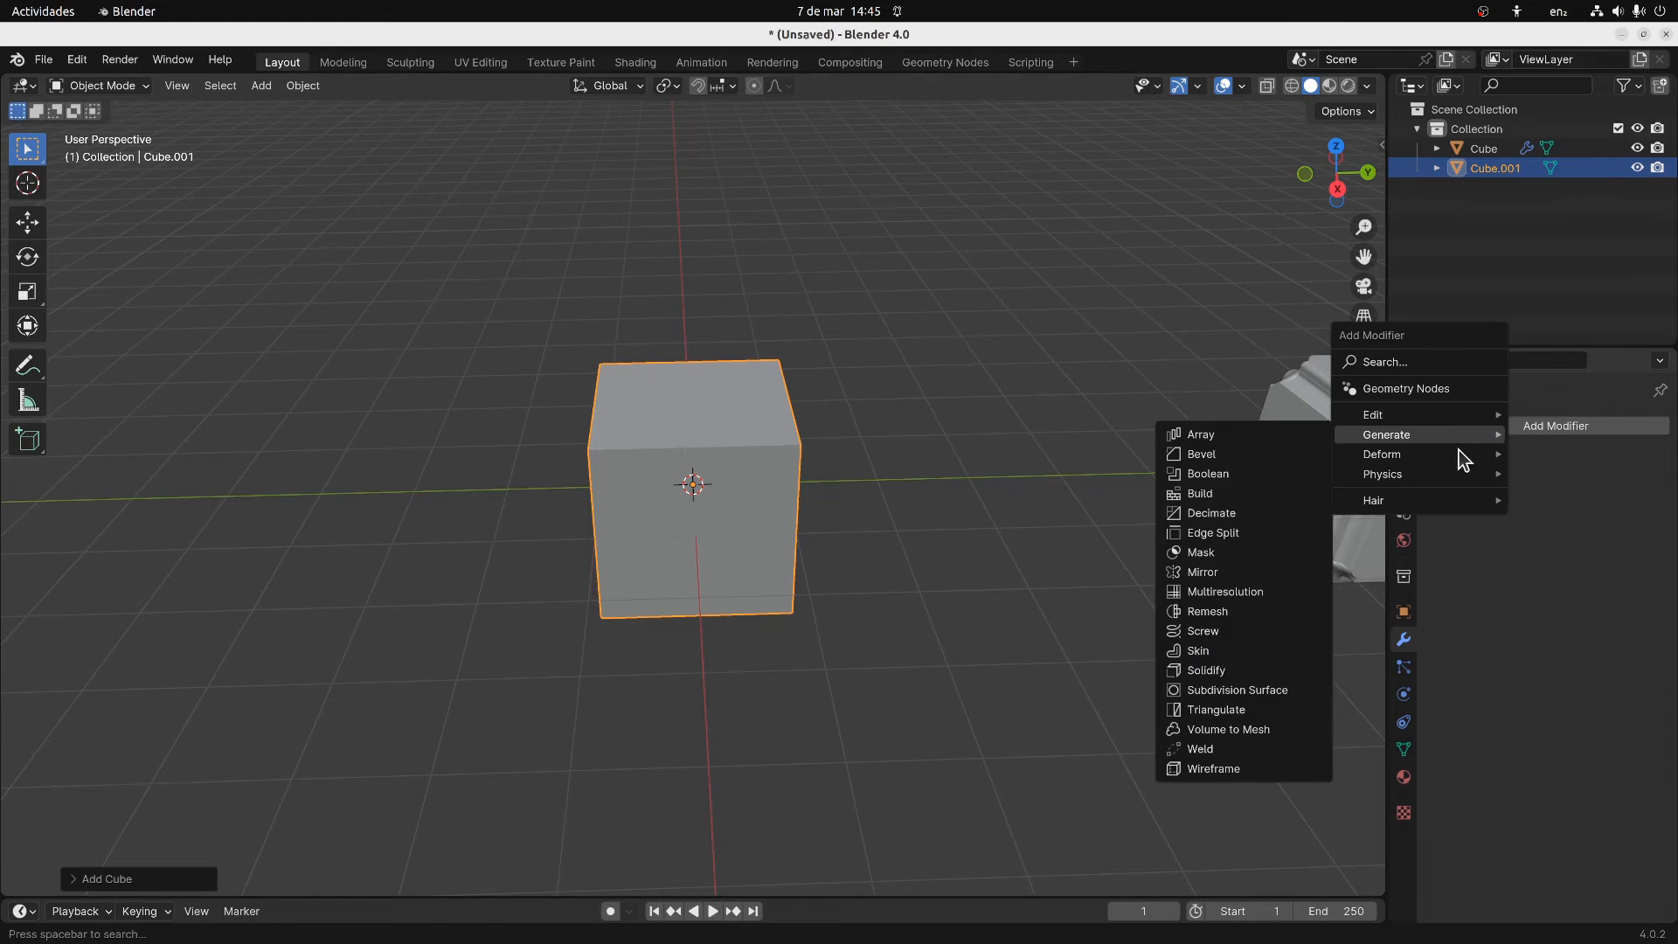
click(1259, 473)
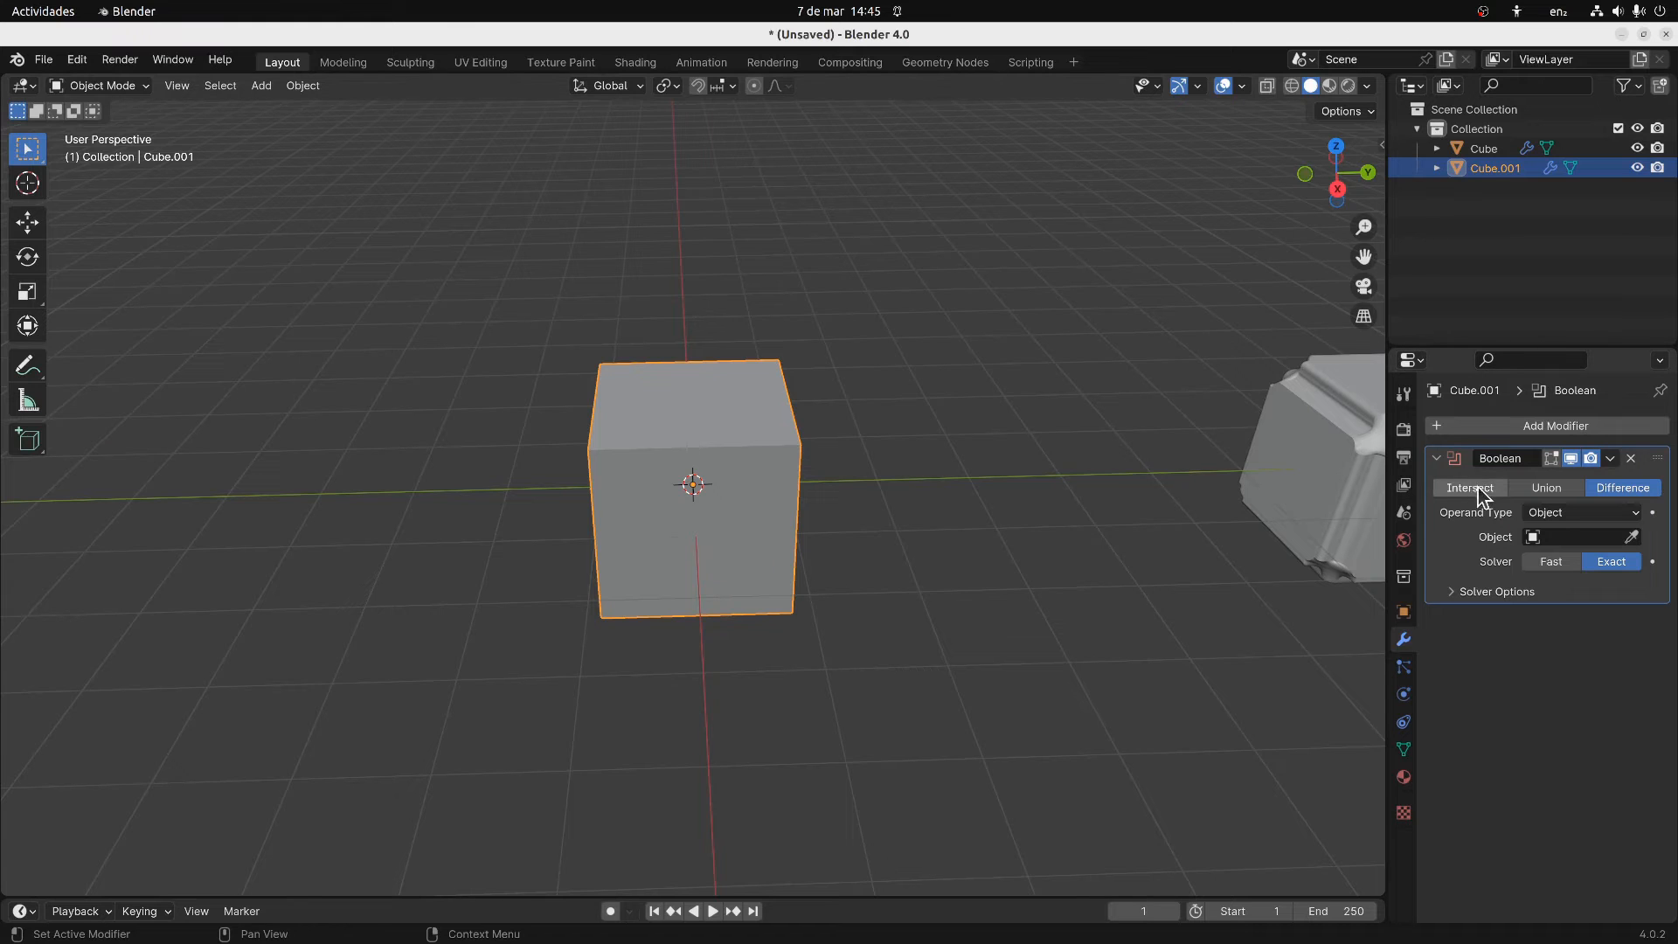
middle_drag(1149, 464, 360, 194)
Add a torus around the new cube and scale it up to about 1.2 times its size
click(262, 84)
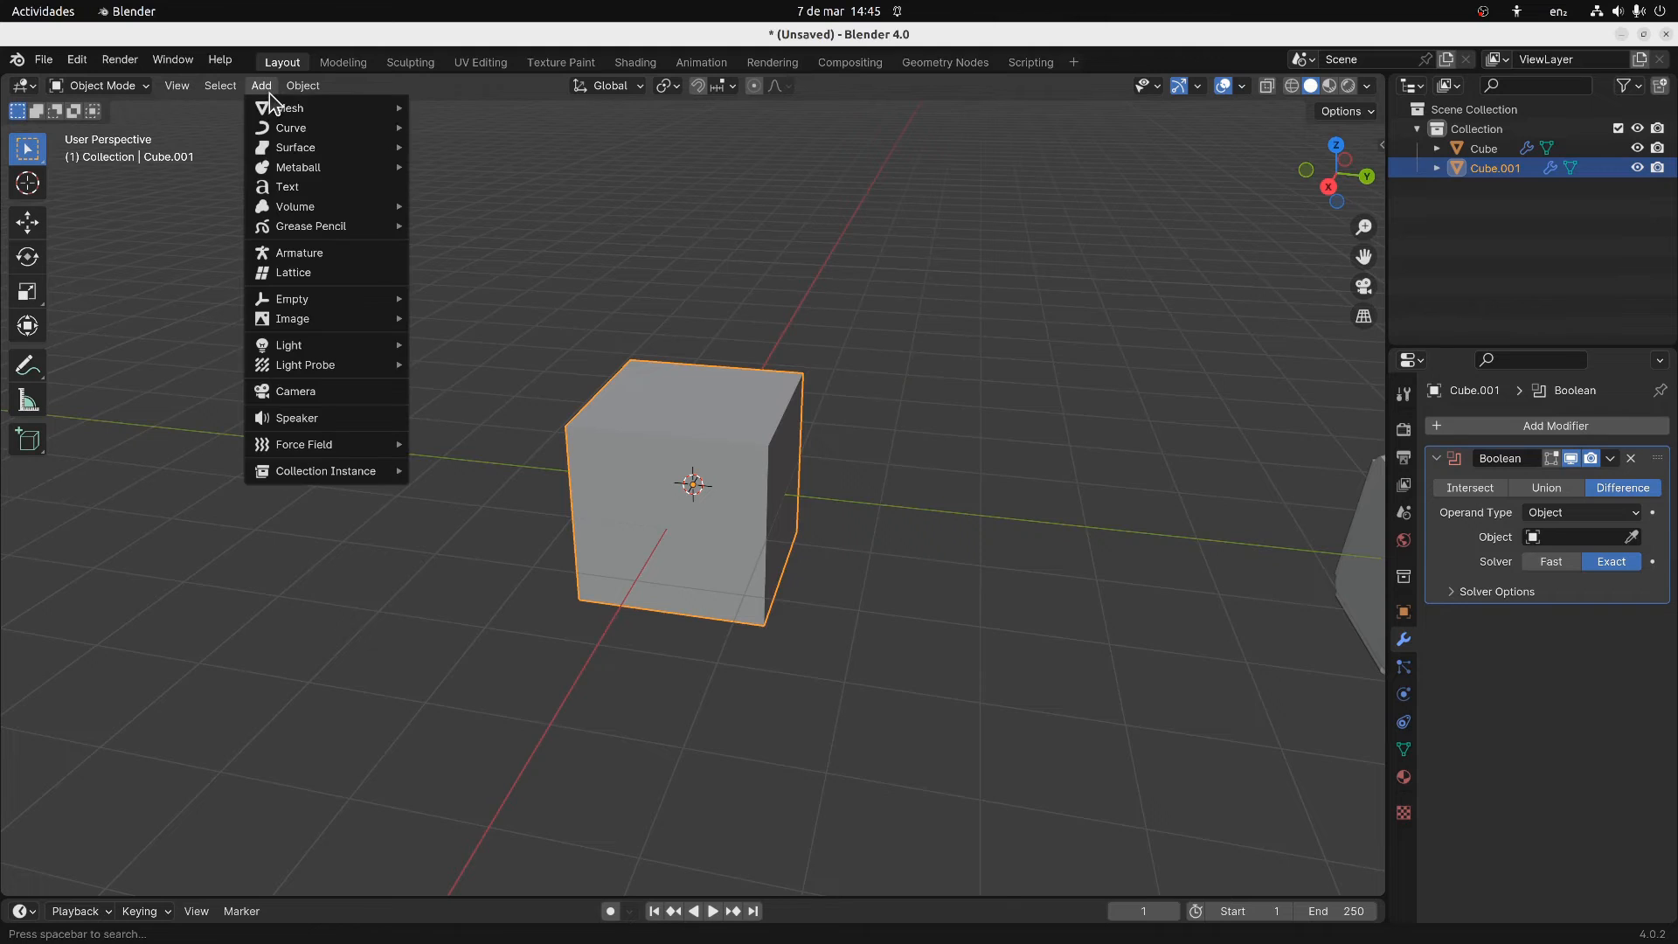
mouse_move(288, 108)
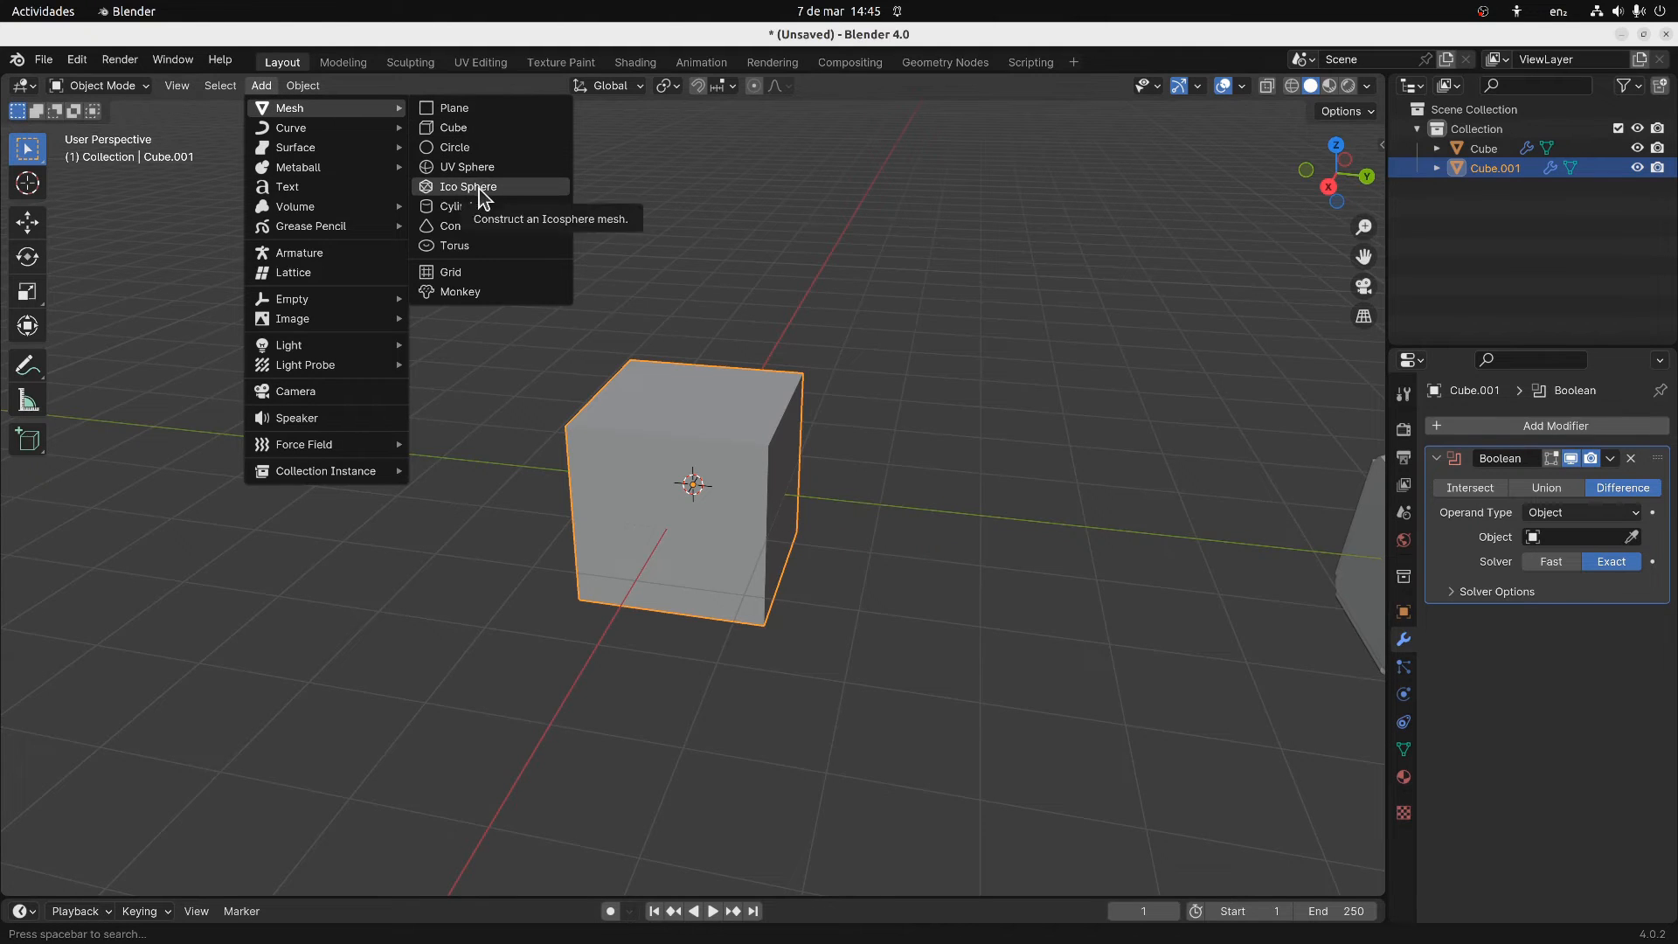
click(485, 246)
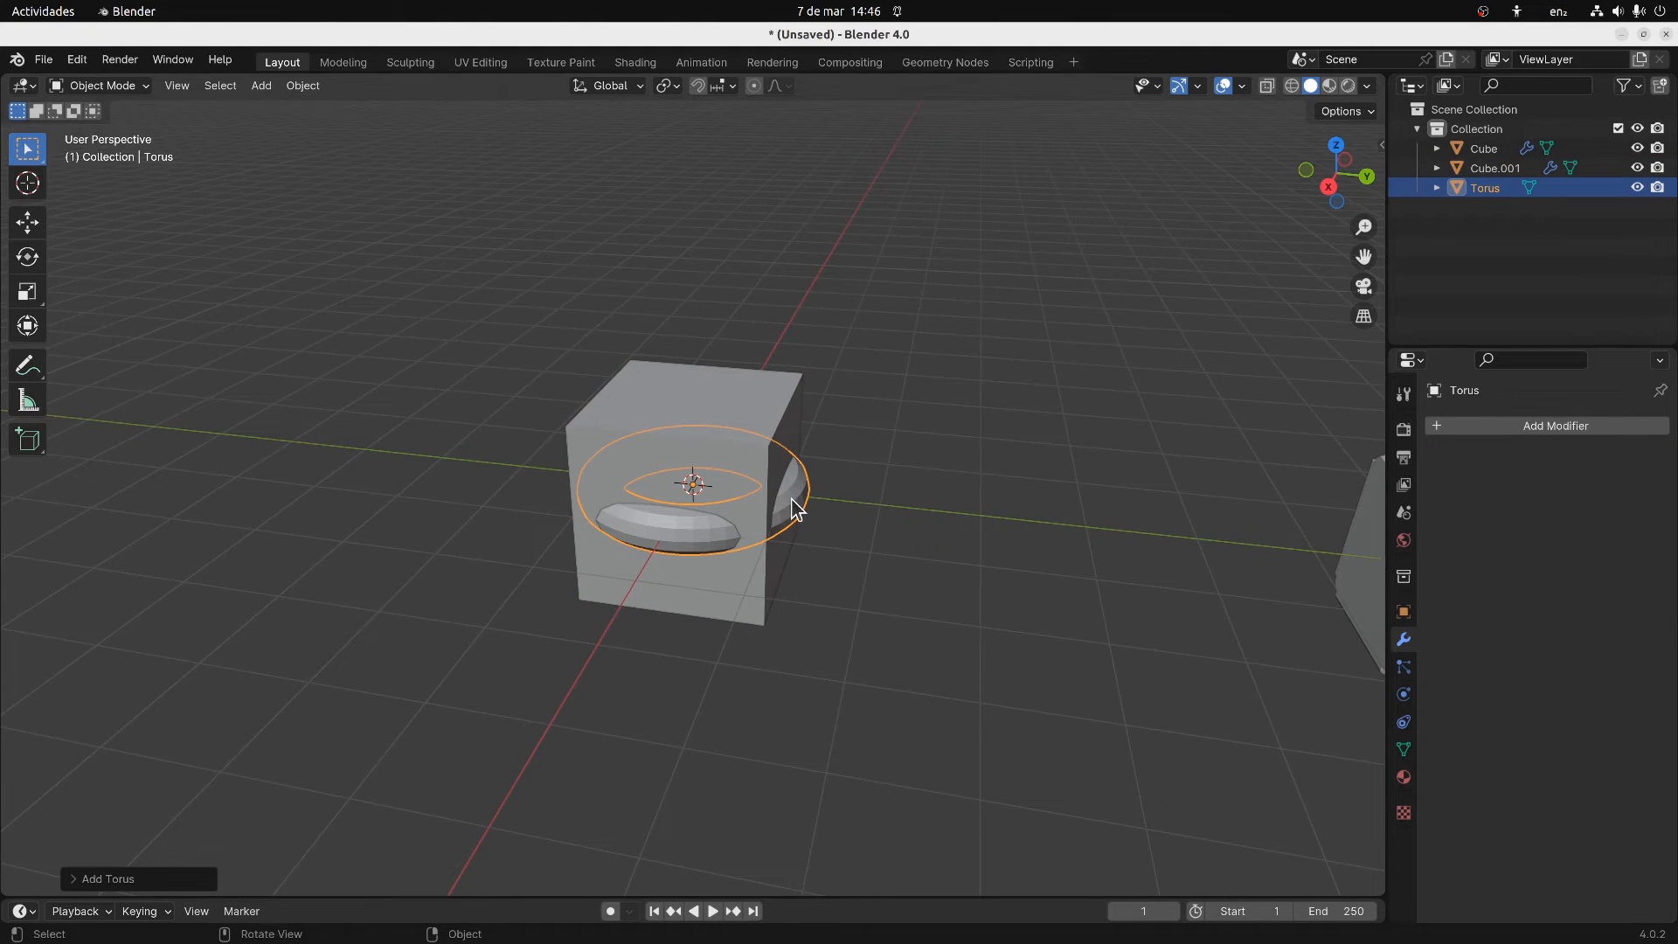
key(s)
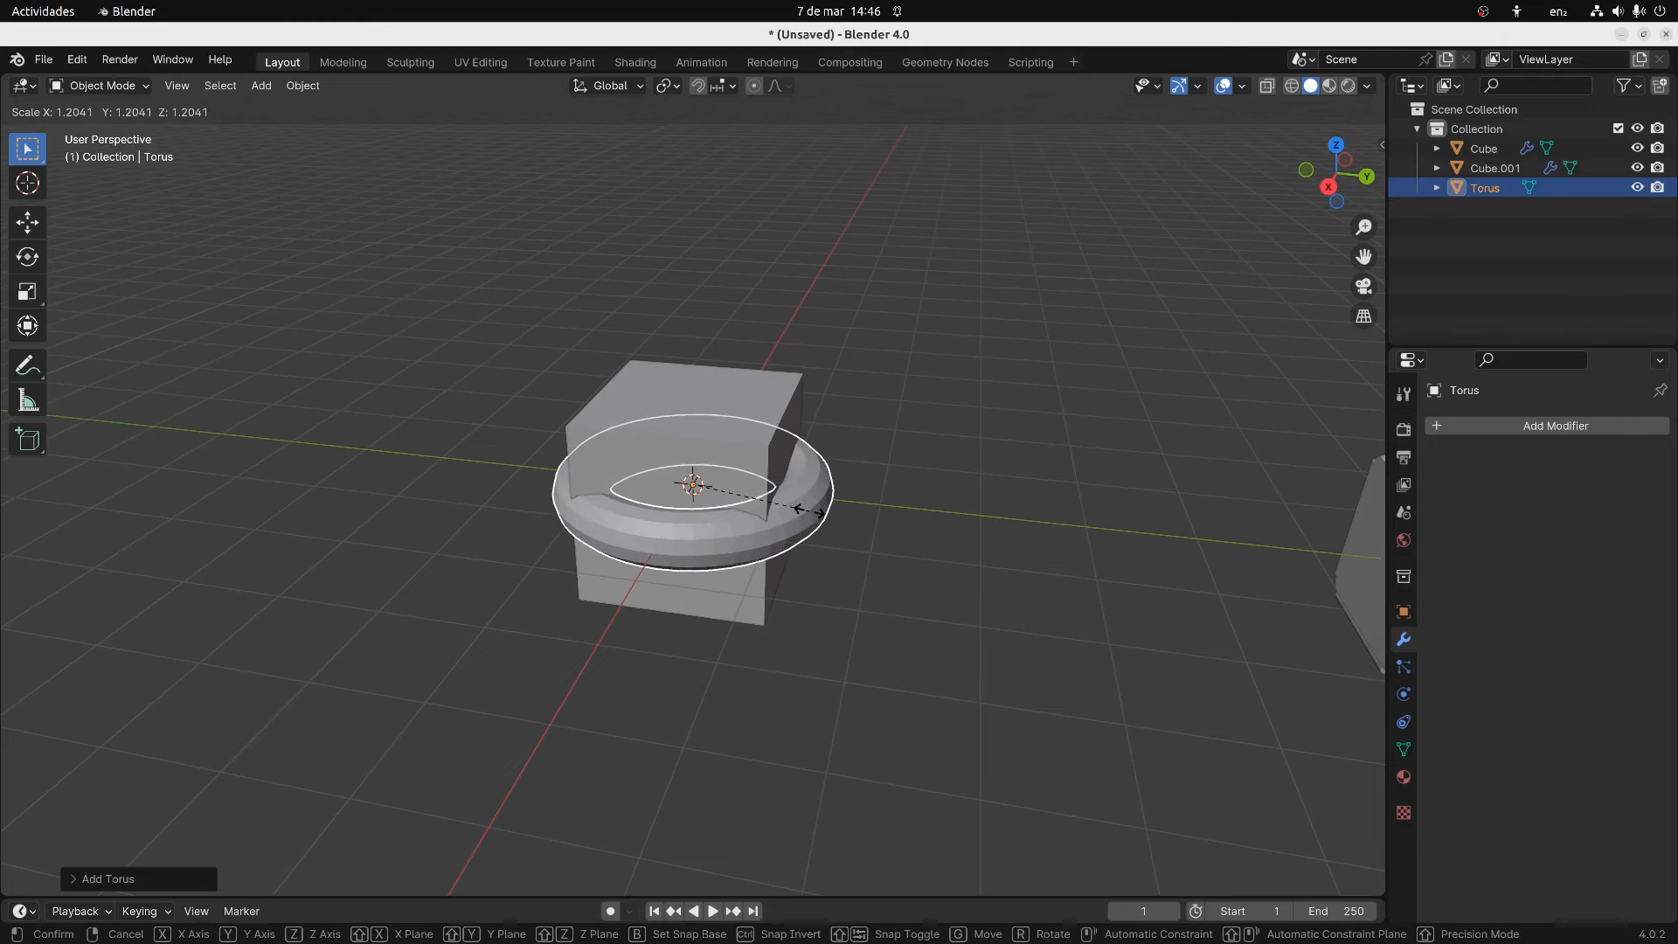
click(814, 517)
Pick the torus as the object for the cube's Difference Boolean modifier and inspect the intersection
click(729, 403)
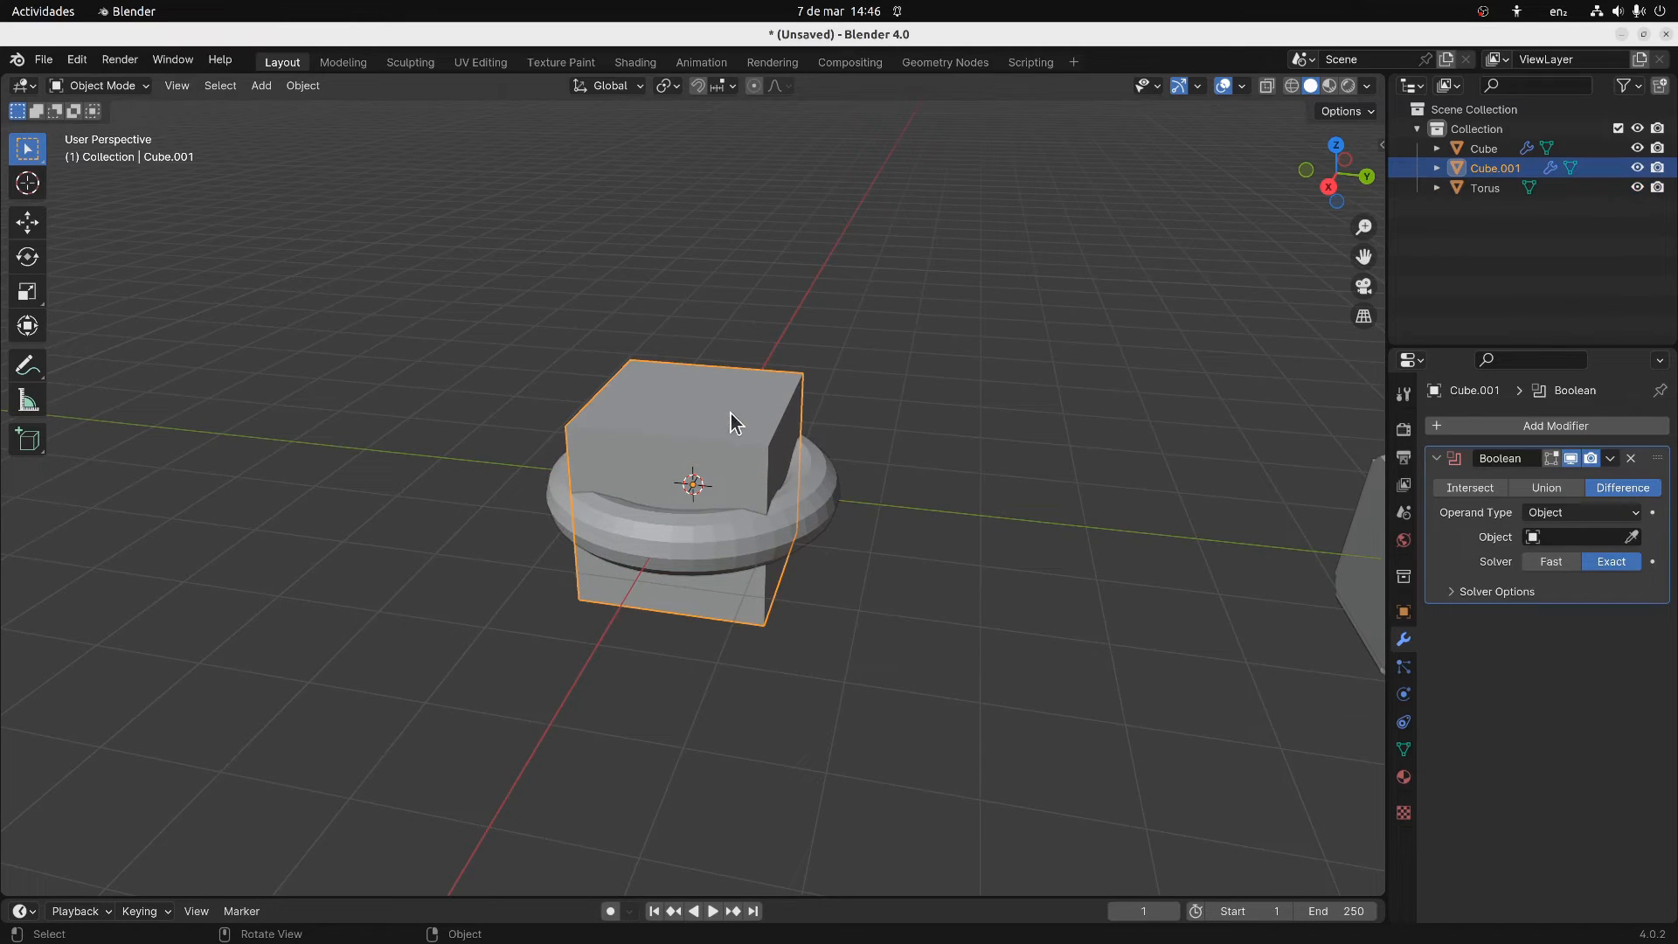
click(1630, 537)
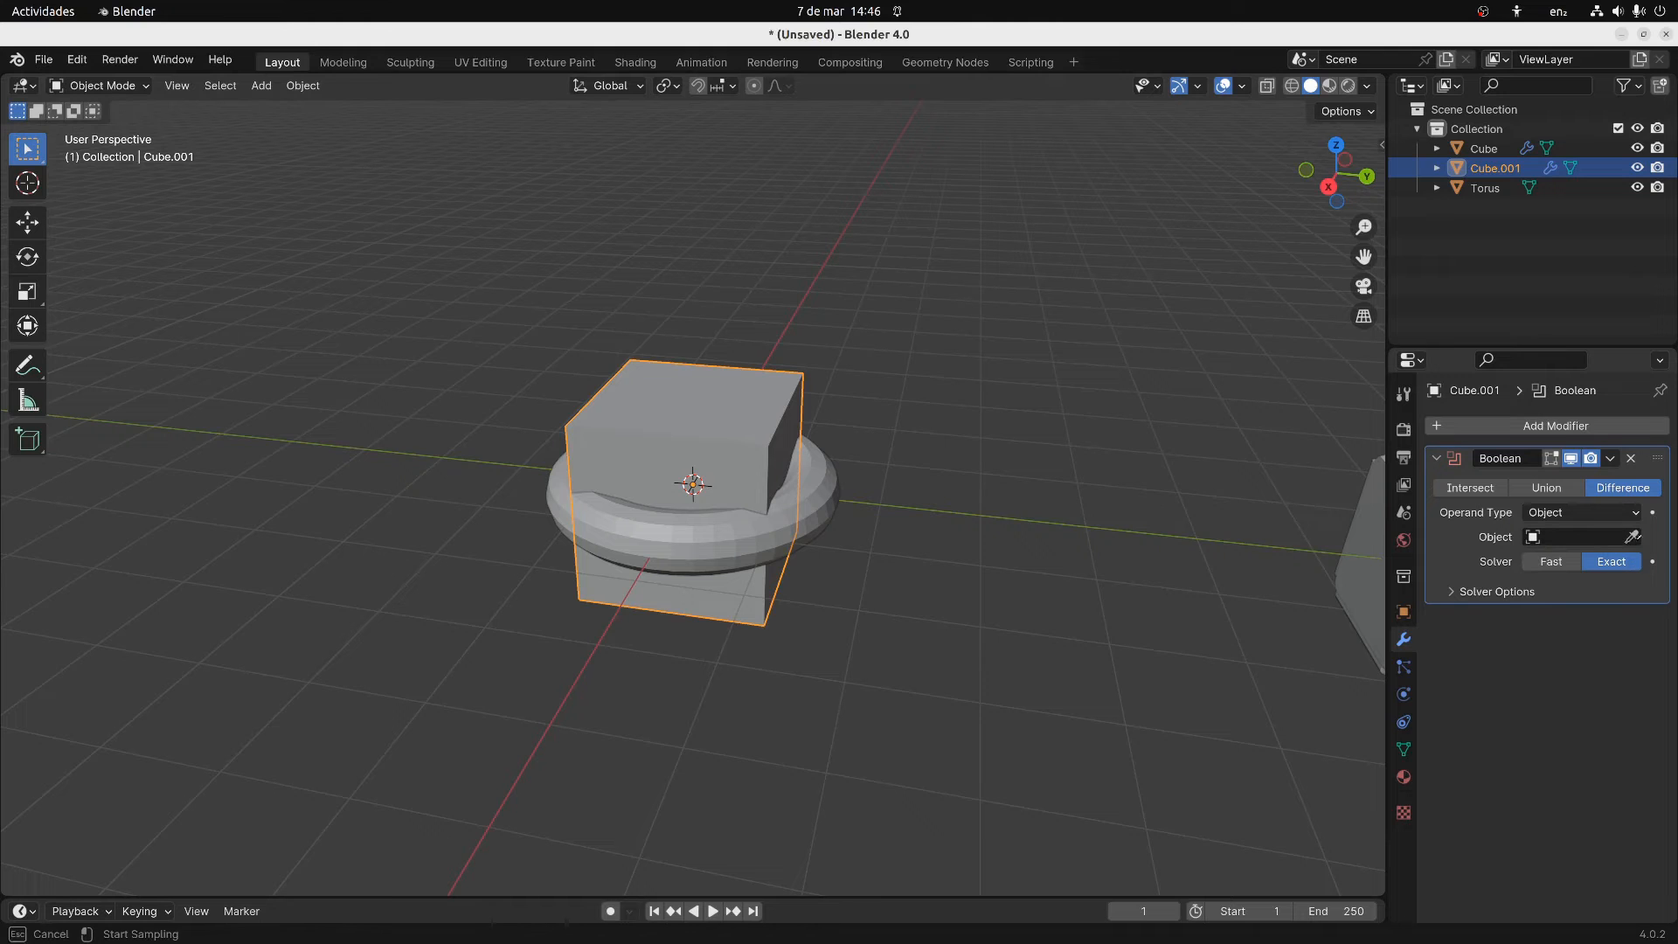
click(826, 500)
middle_drag(914, 512, 967, 505)
middle_drag(1030, 498, 826, 356)
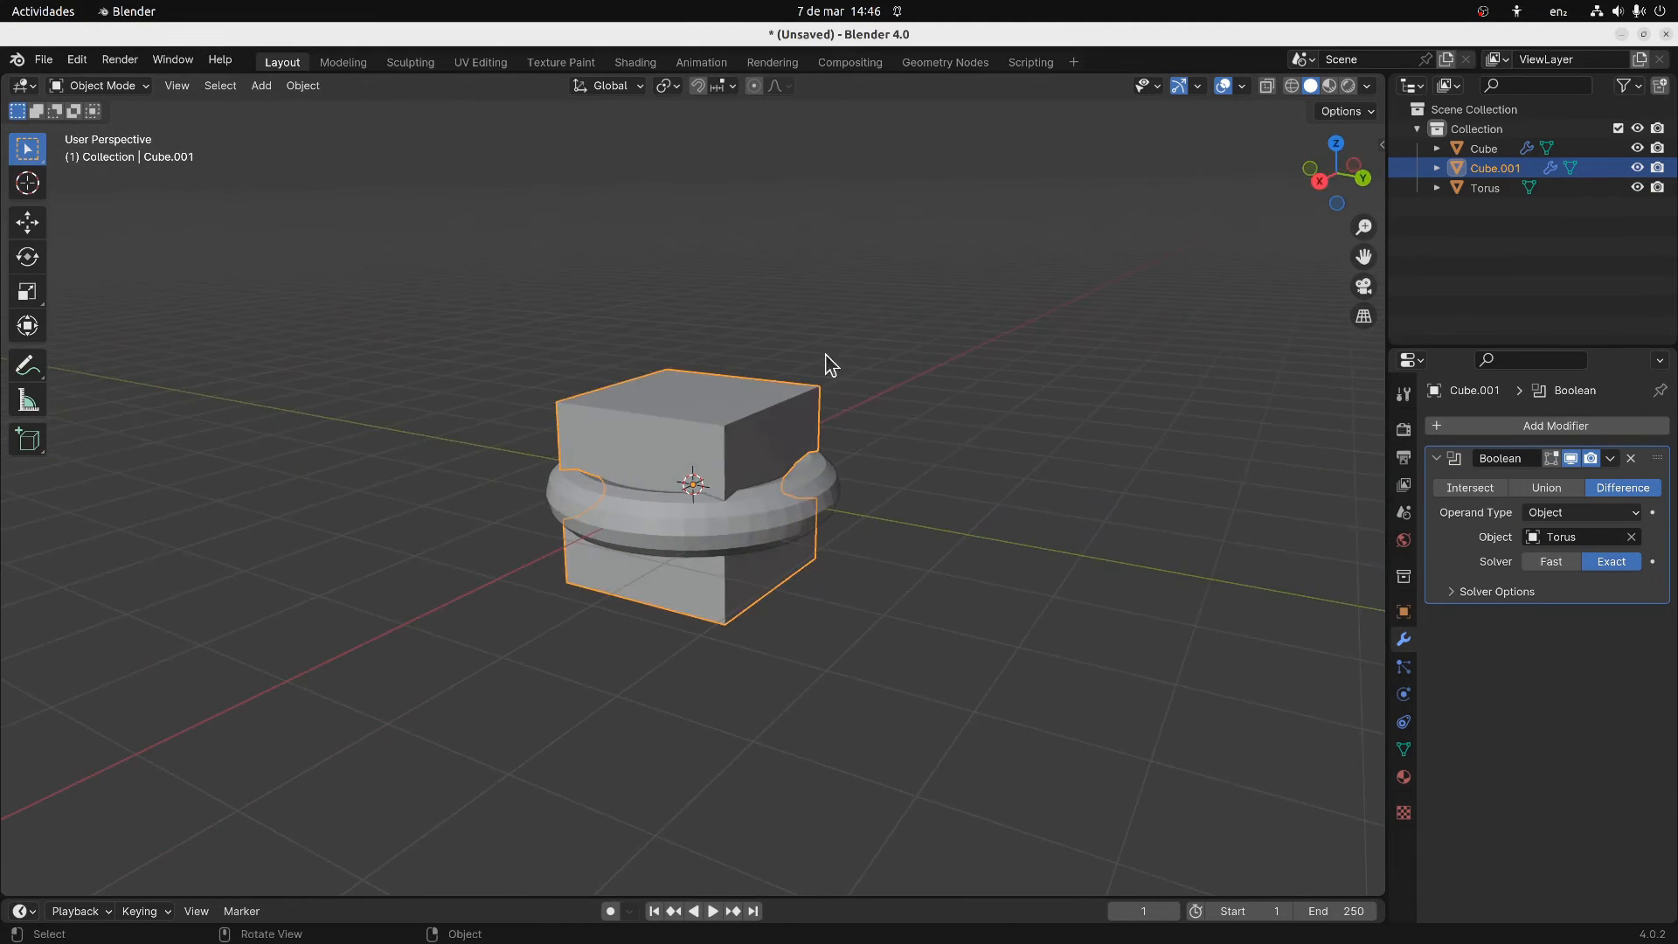
Set the torus's viewport display to Wire so the cube's cut surface can be seen through it
click(830, 476)
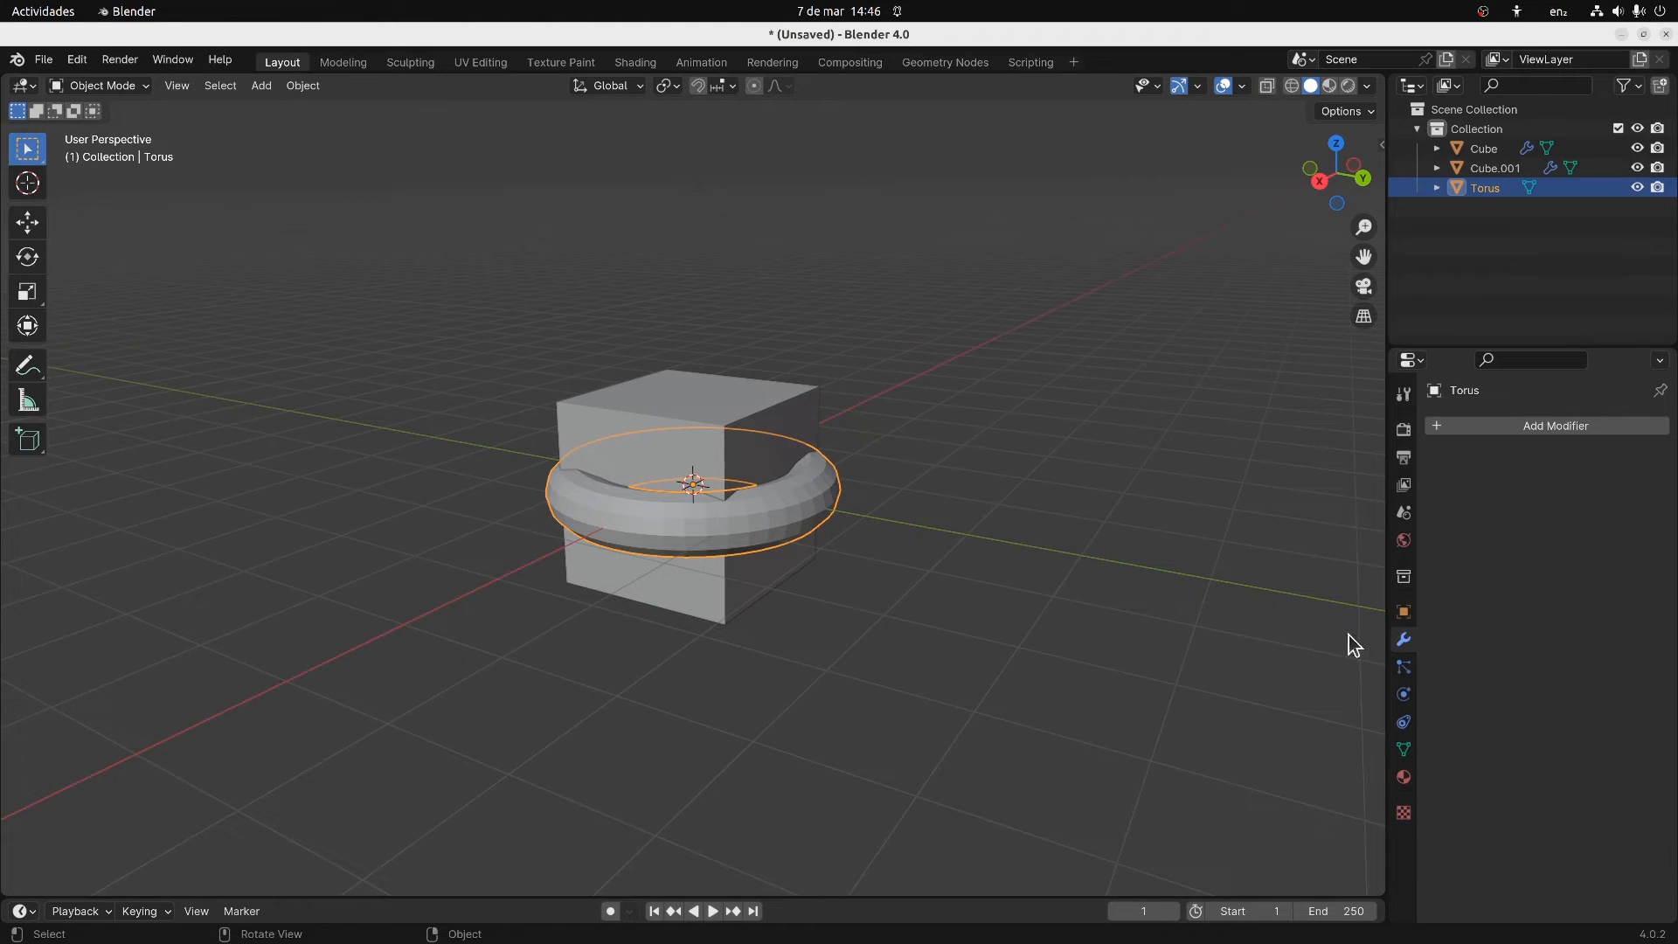
click(1404, 613)
scroll(1468, 808, down, 1)
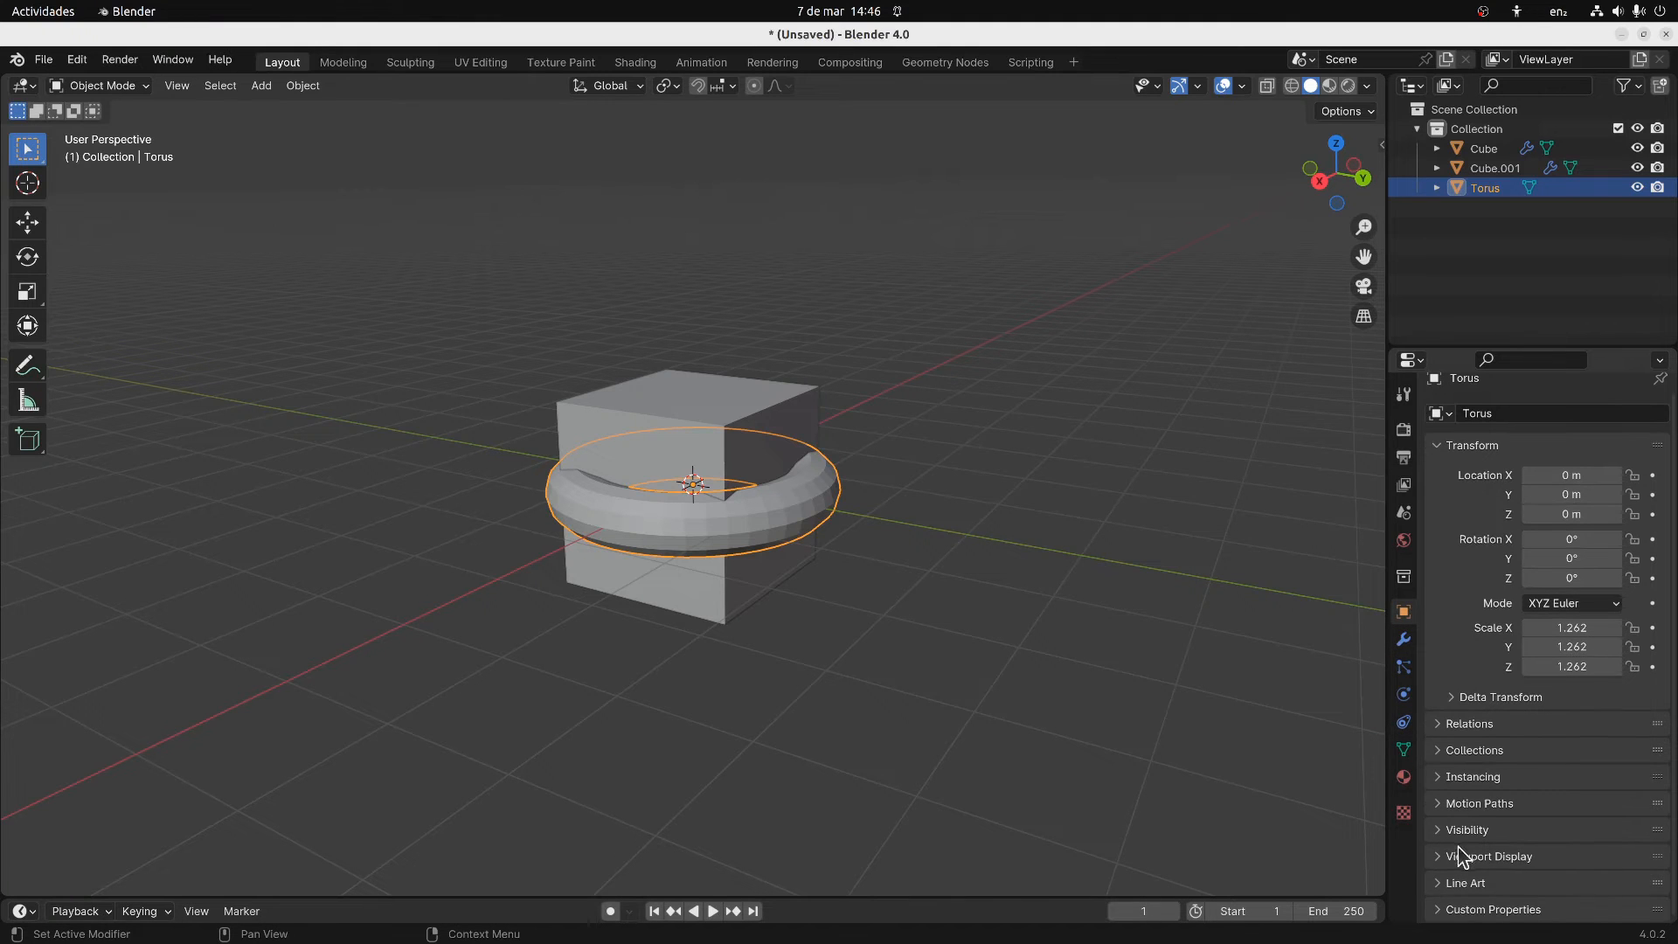
click(1435, 856)
scroll(1471, 807, down, 6)
click(1564, 826)
click(1552, 870)
Switch the cube's Boolean operation to Union to preview it, and set it to Intersect
mouse_move(1068, 624)
middle_down()
mouse_move(1136, 638)
mouse_move(780, 494)
middle_up()
click(780, 493)
middle_drag(963, 469, 1011, 445)
scroll(951, 453, up, 3)
click(870, 489)
click(911, 489)
click(835, 391)
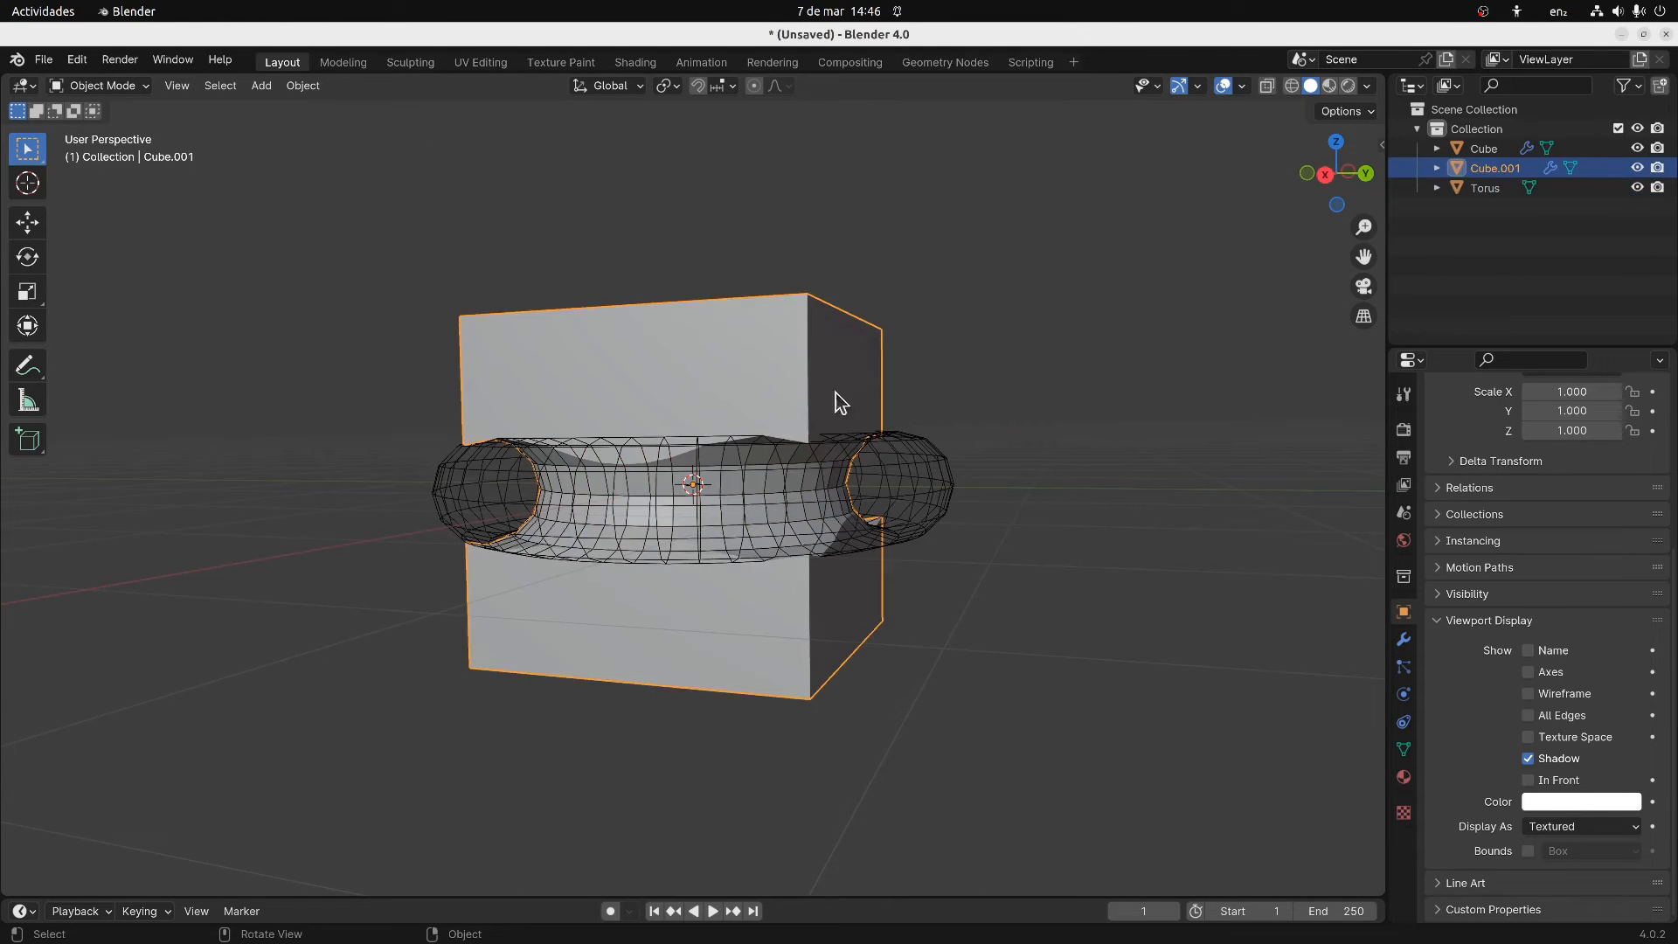
click(1393, 638)
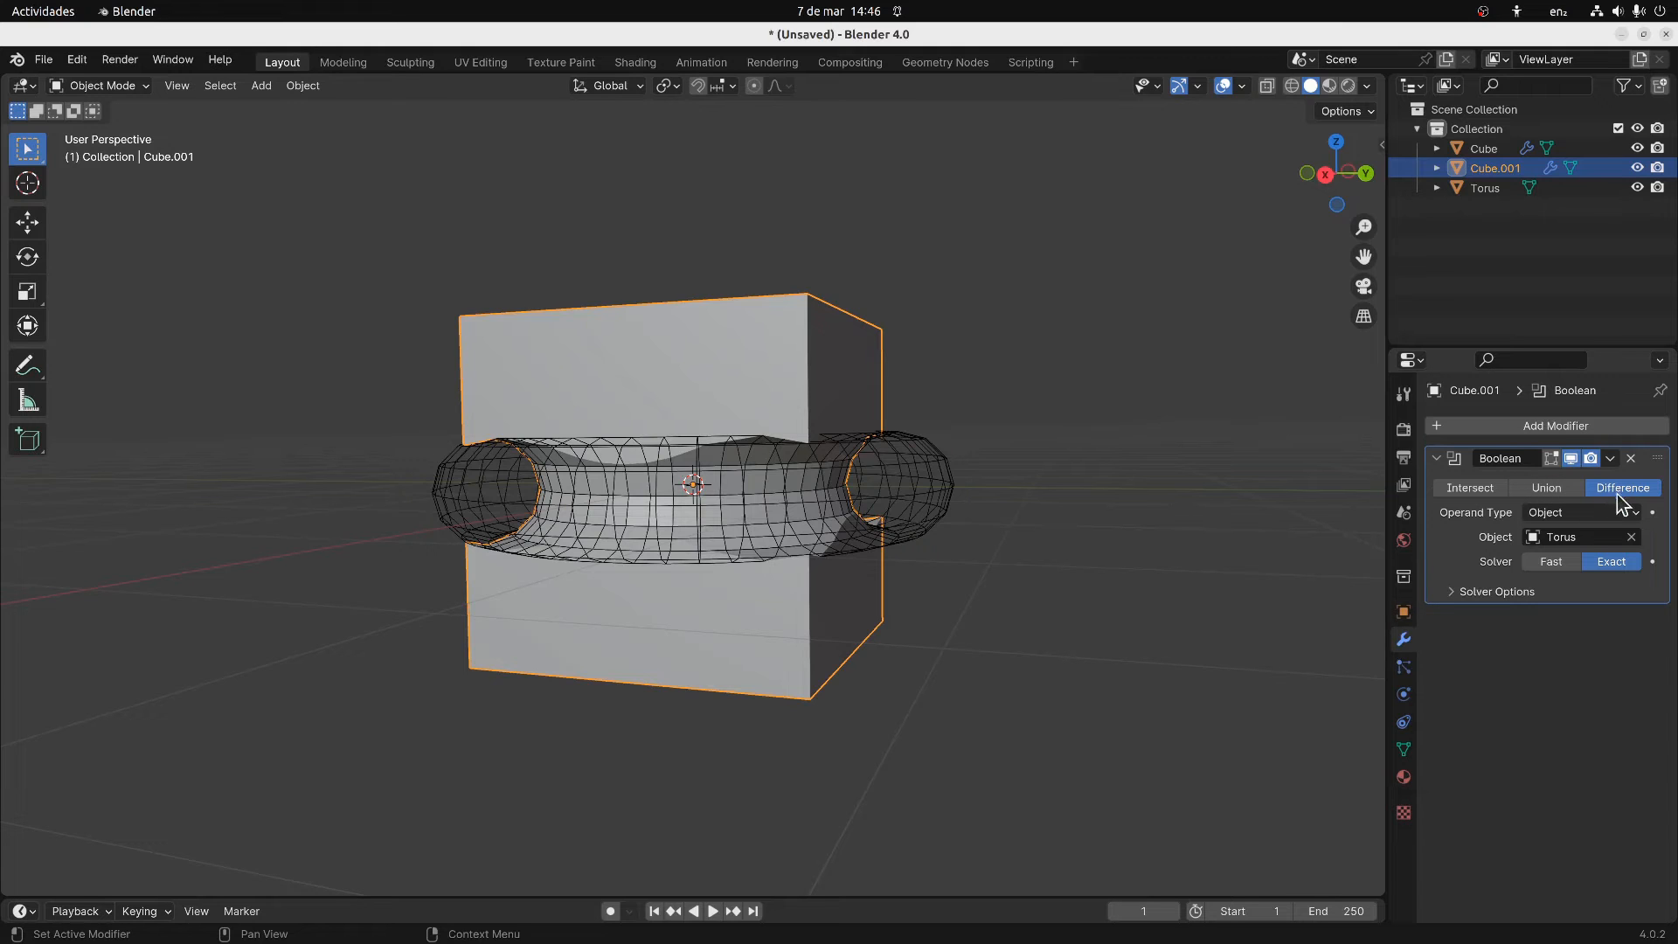
click(1564, 490)
middle_drag(1311, 477, 1098, 513)
click(1468, 488)
Scale the torus down to about 0.82 of its size and inspect its intersection with the cube
click(916, 460)
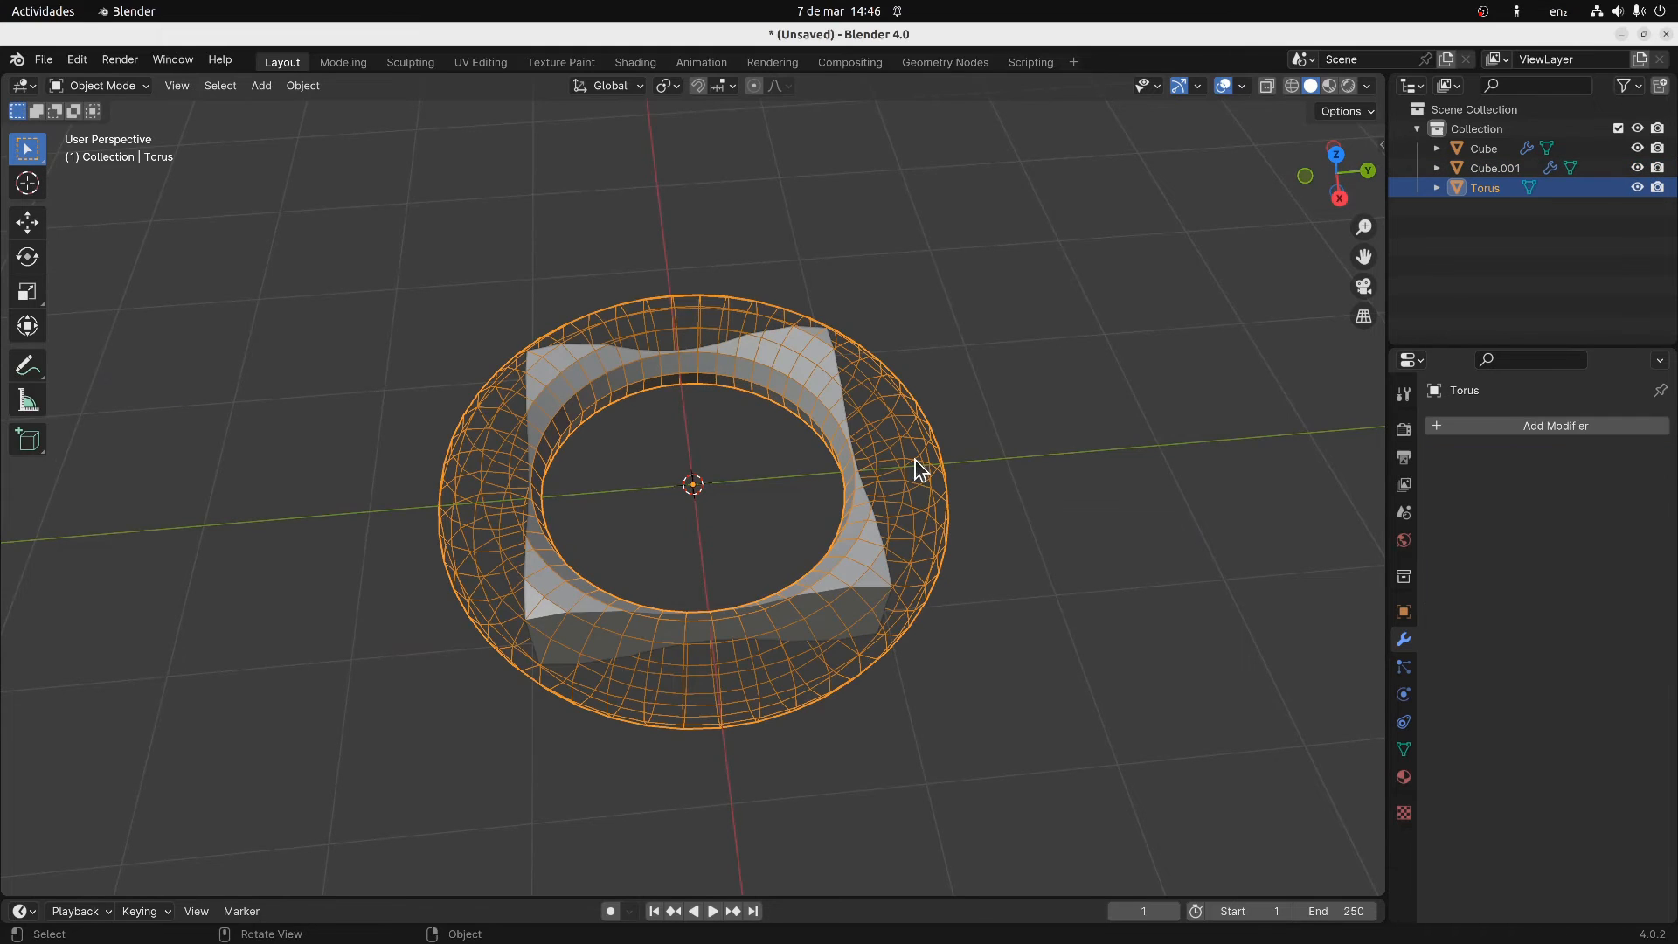
key(s)
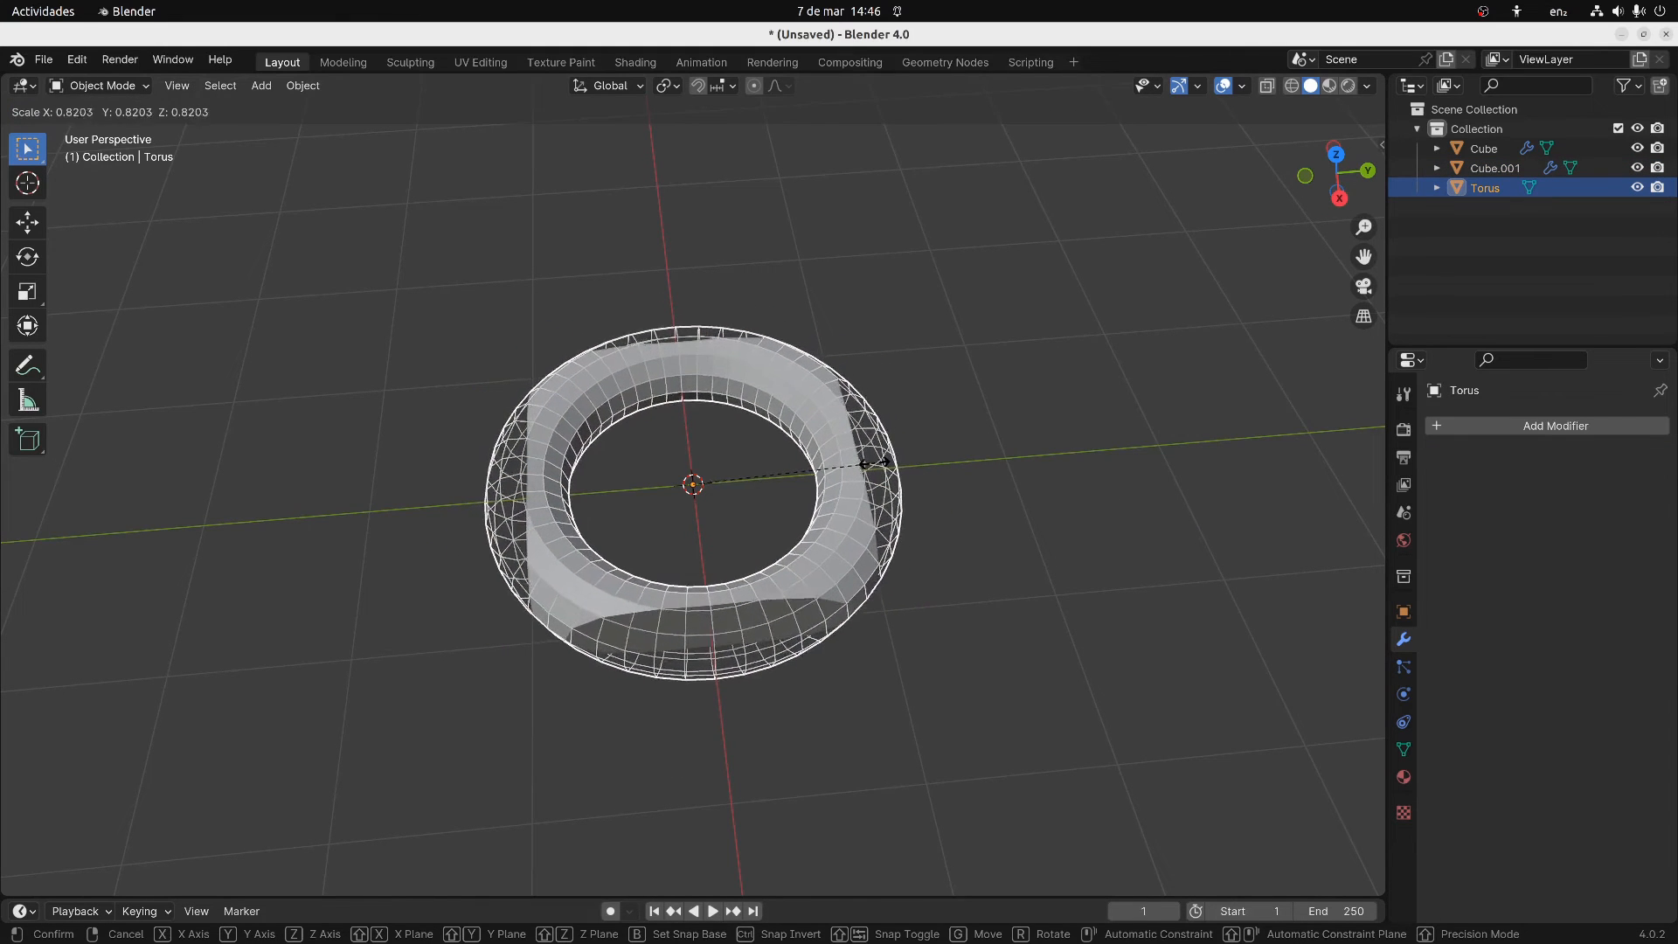
click(870, 464)
middle_drag(1045, 458, 962, 423)
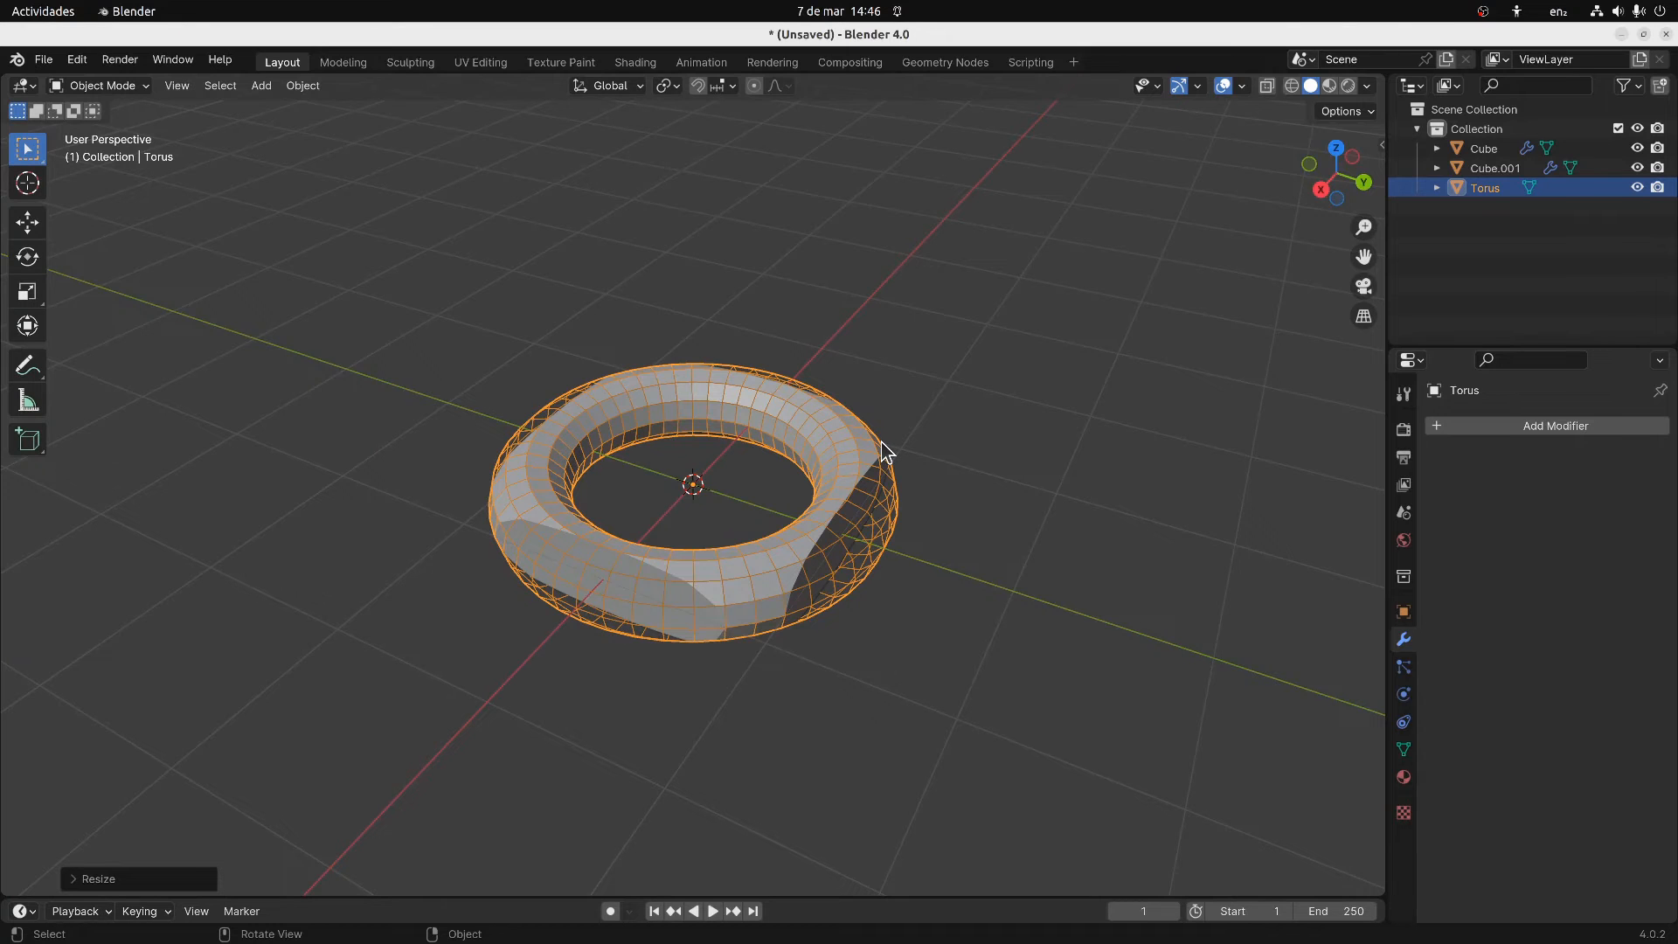
key(r)
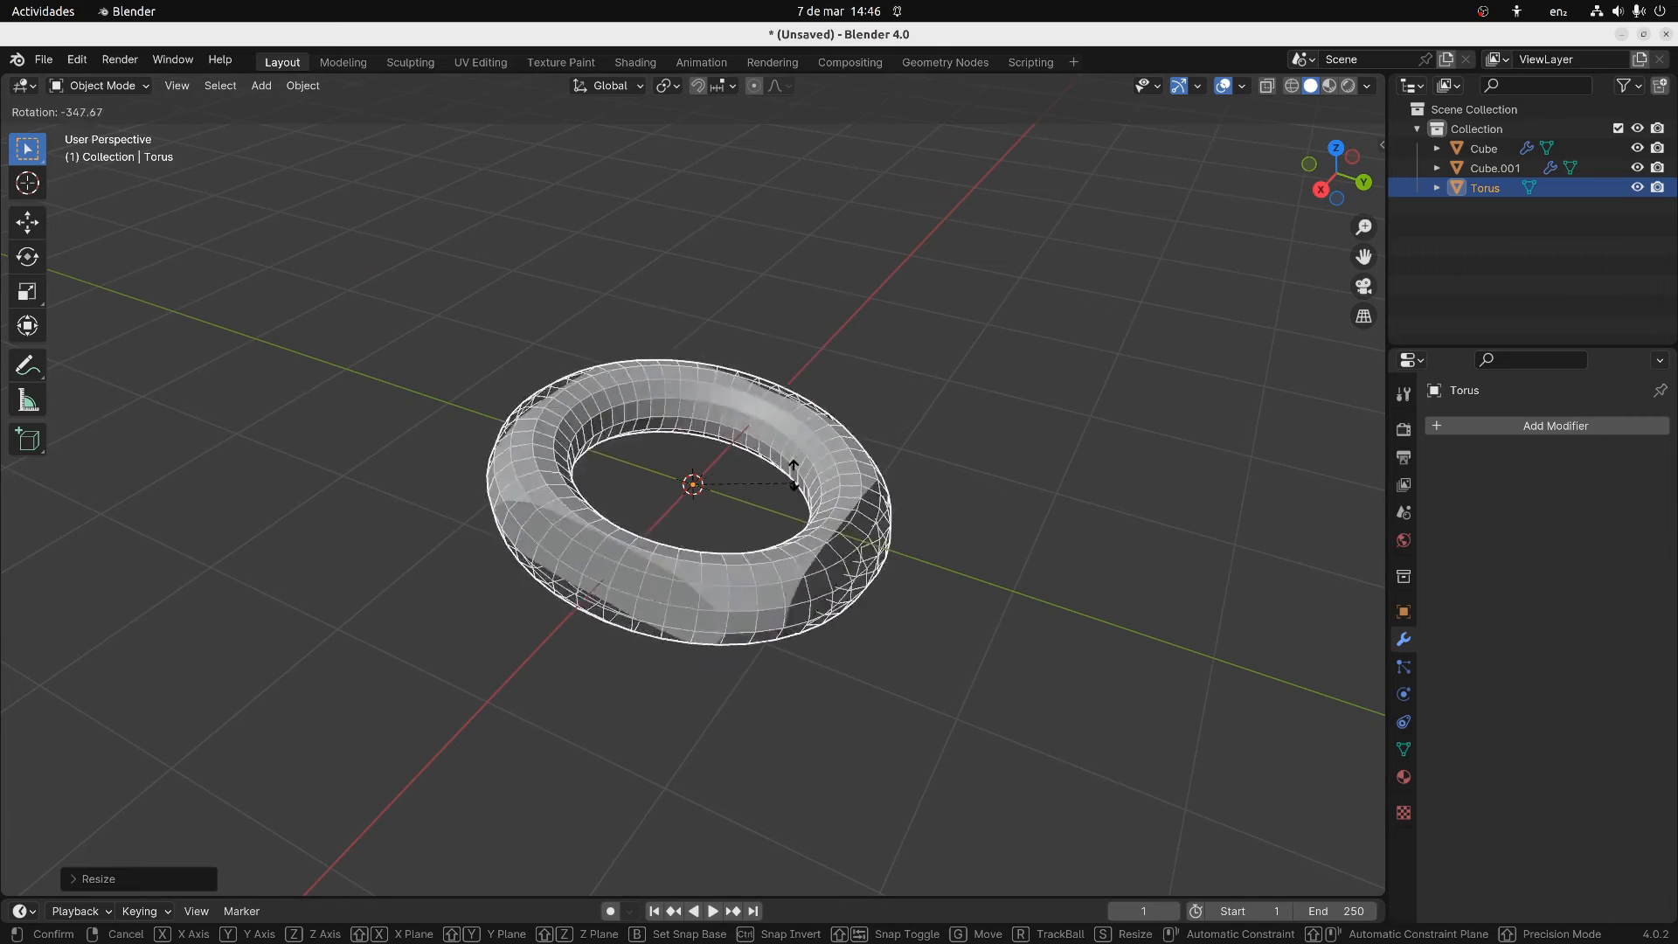
right_click(835, 423)
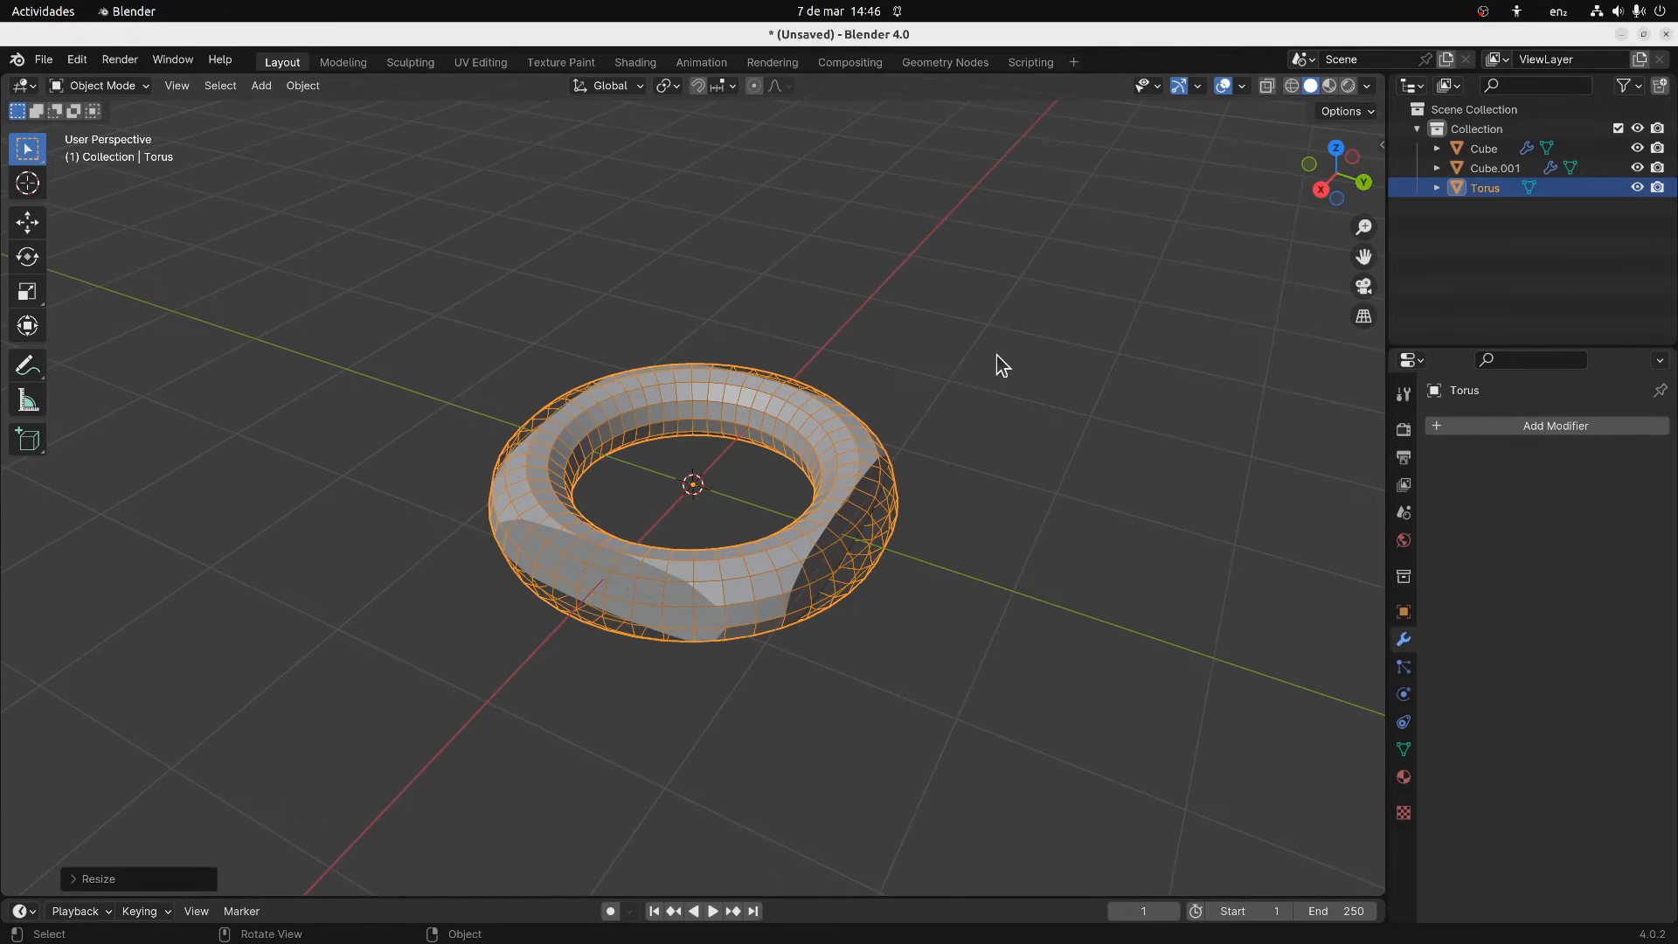
middle_drag(909, 428, 1009, 420)
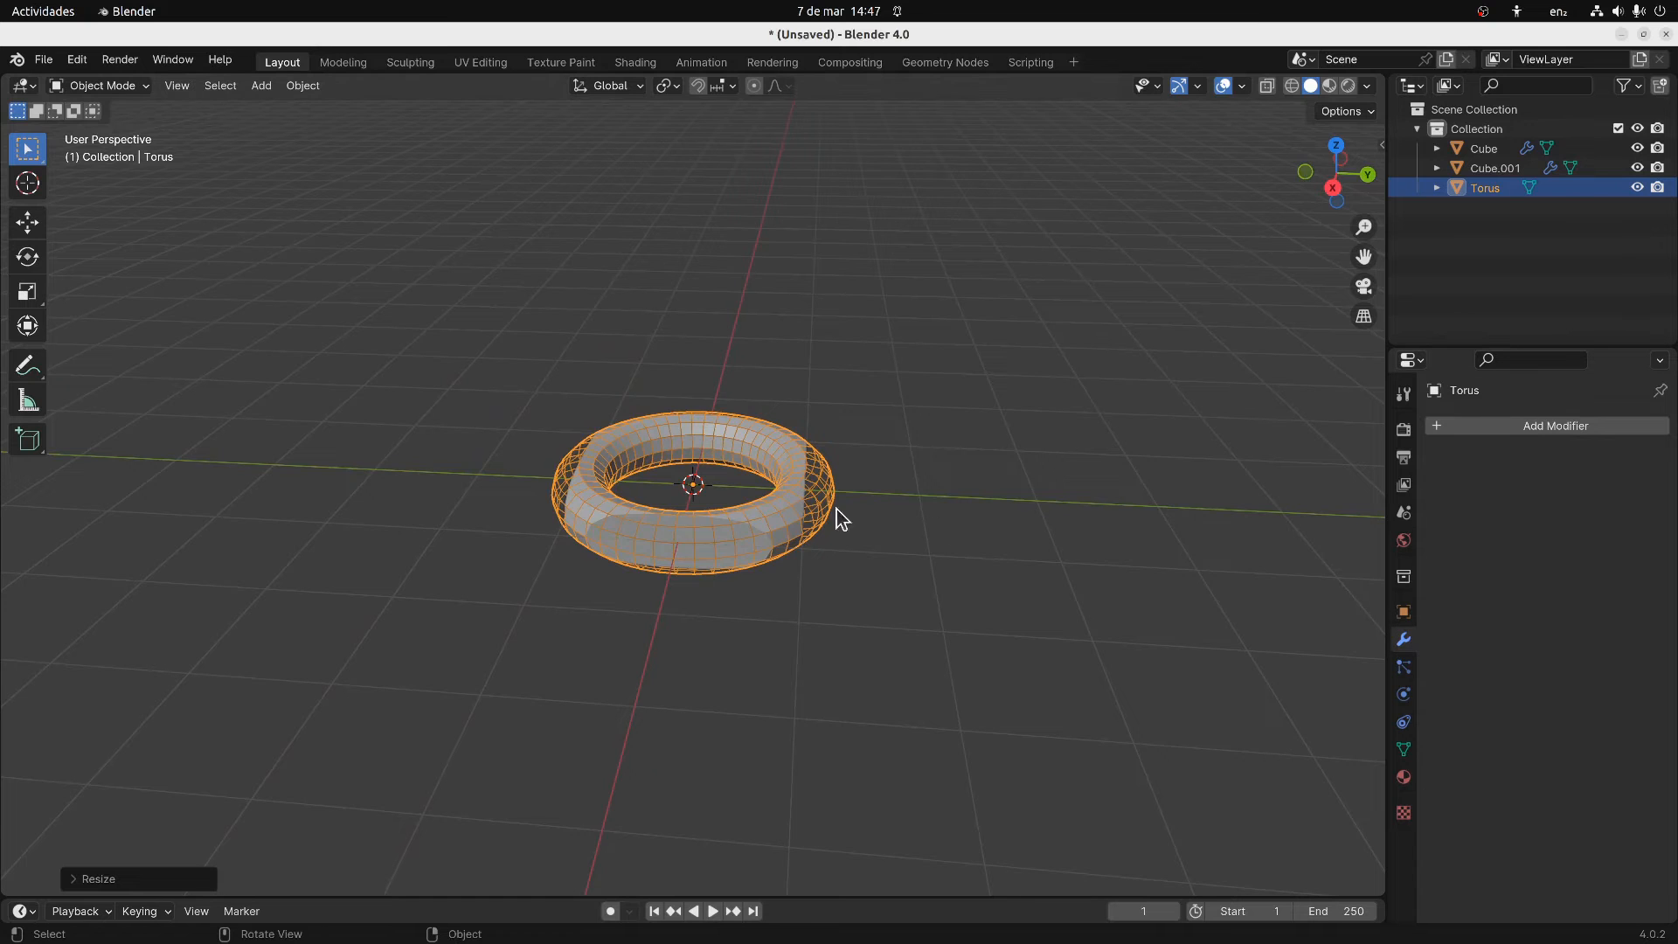
scroll(847, 537, down, 2)
scroll(783, 516, up, 5)
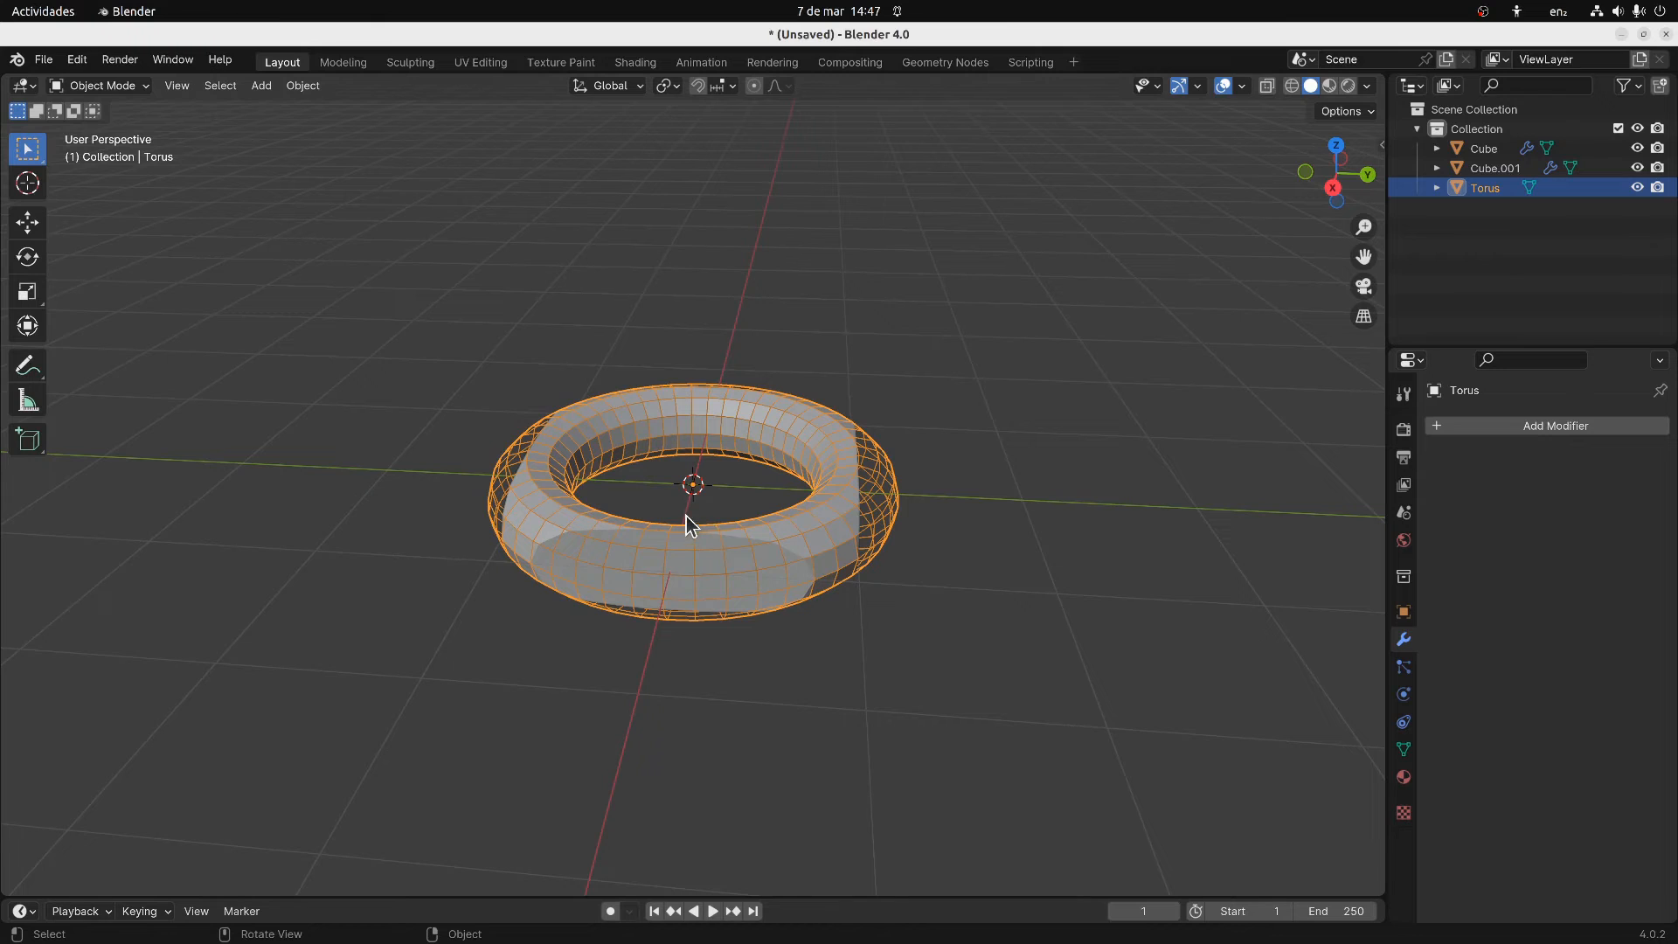
Set the cube's Boolean operation to Difference and scale the torus up until it protrudes past the cube's sides
click(1483, 171)
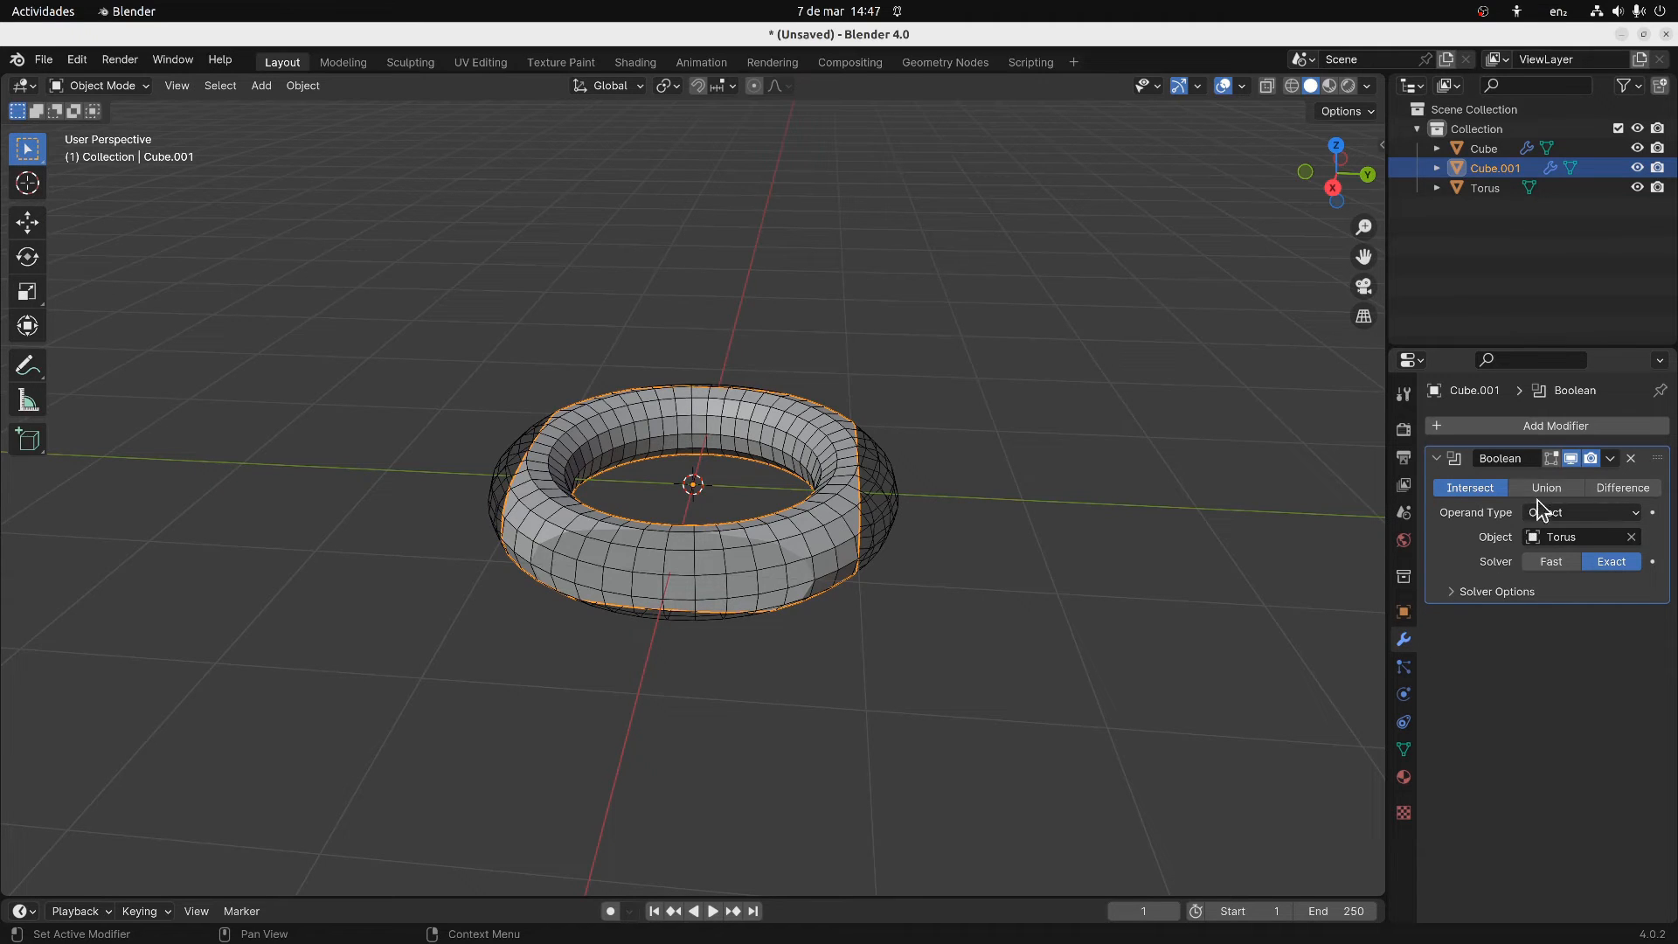
click(1618, 488)
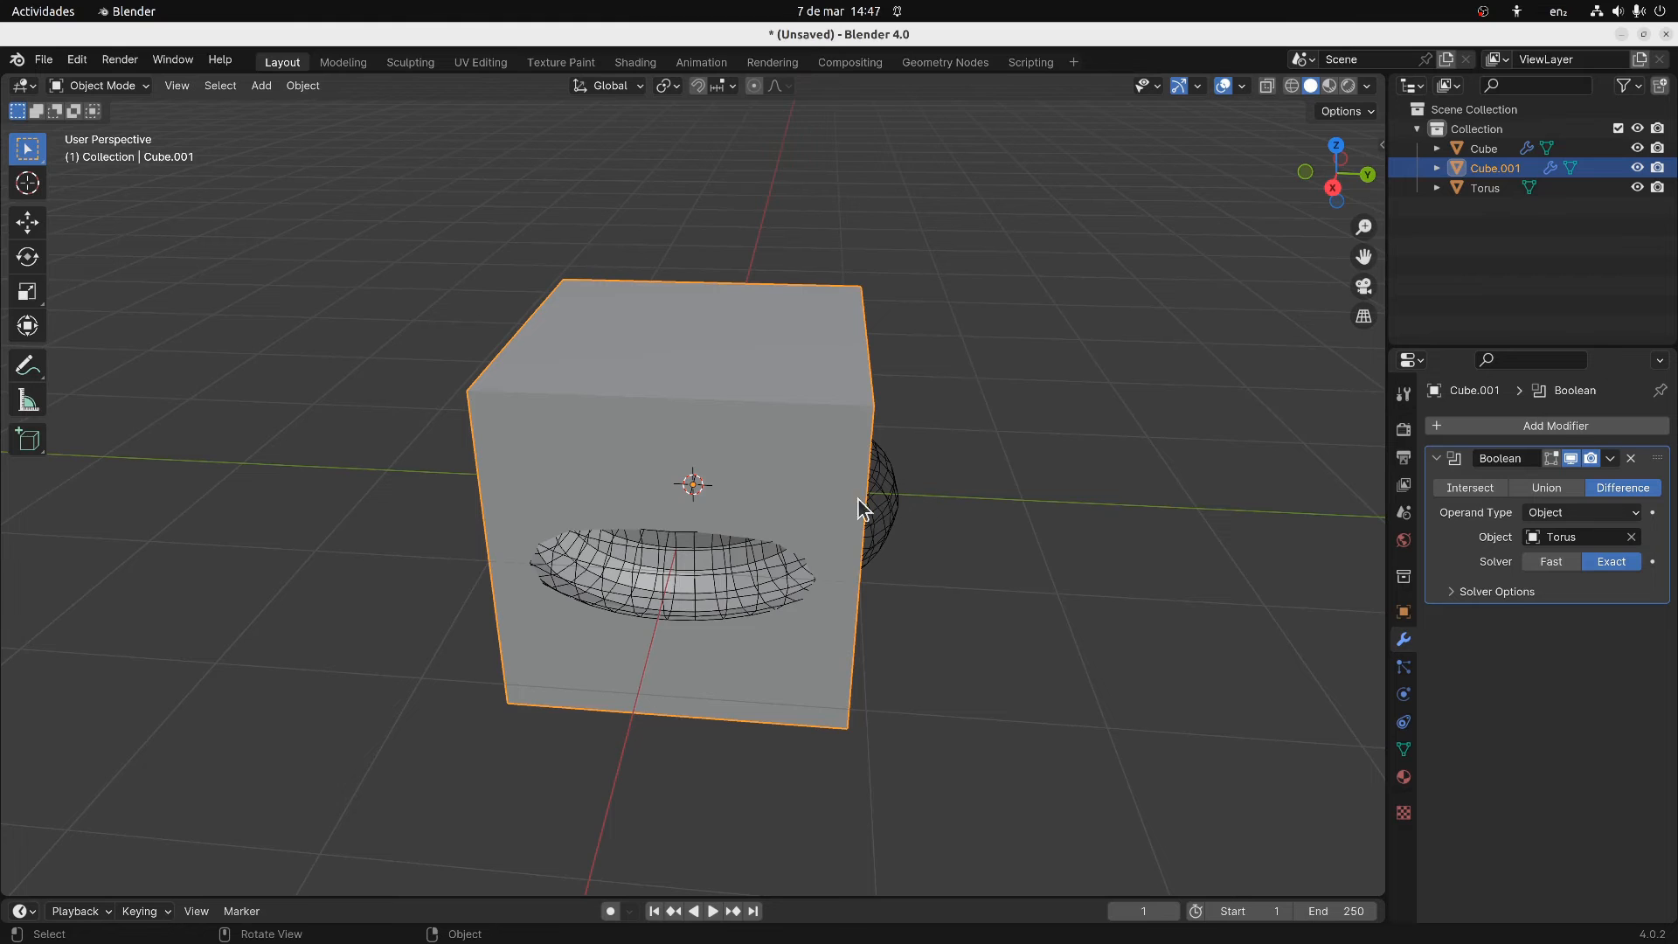
mouse_move(896, 496)
middle_down()
mouse_move(895, 438)
mouse_move(884, 498)
middle_up()
click(879, 509)
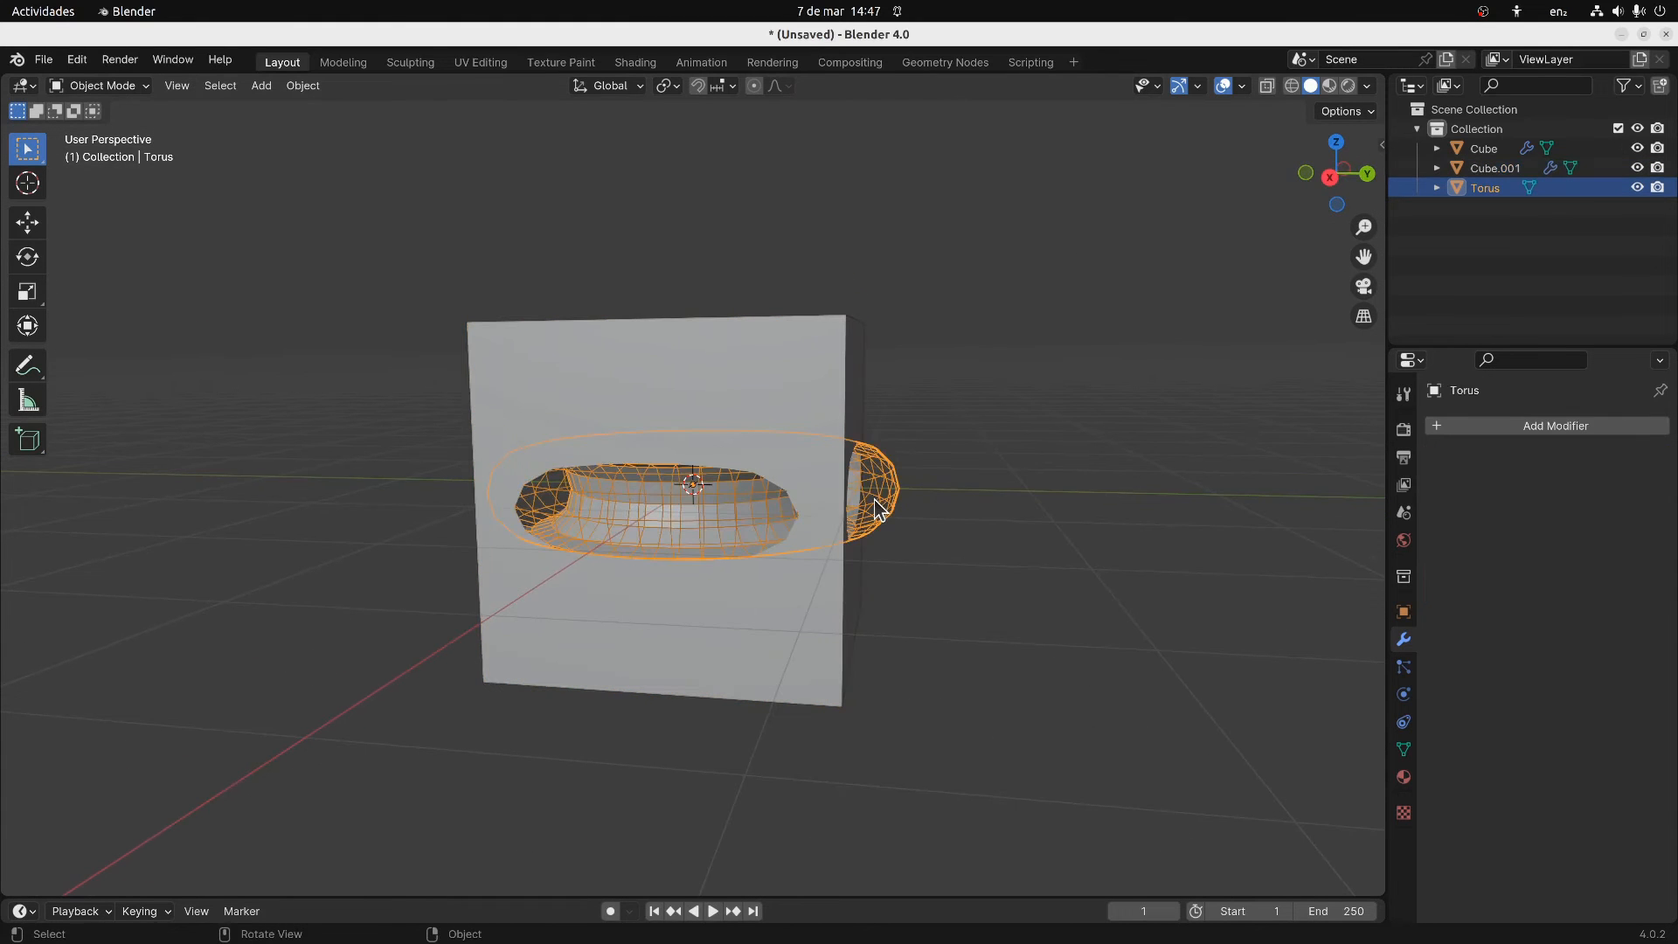
key(s)
click(931, 536)
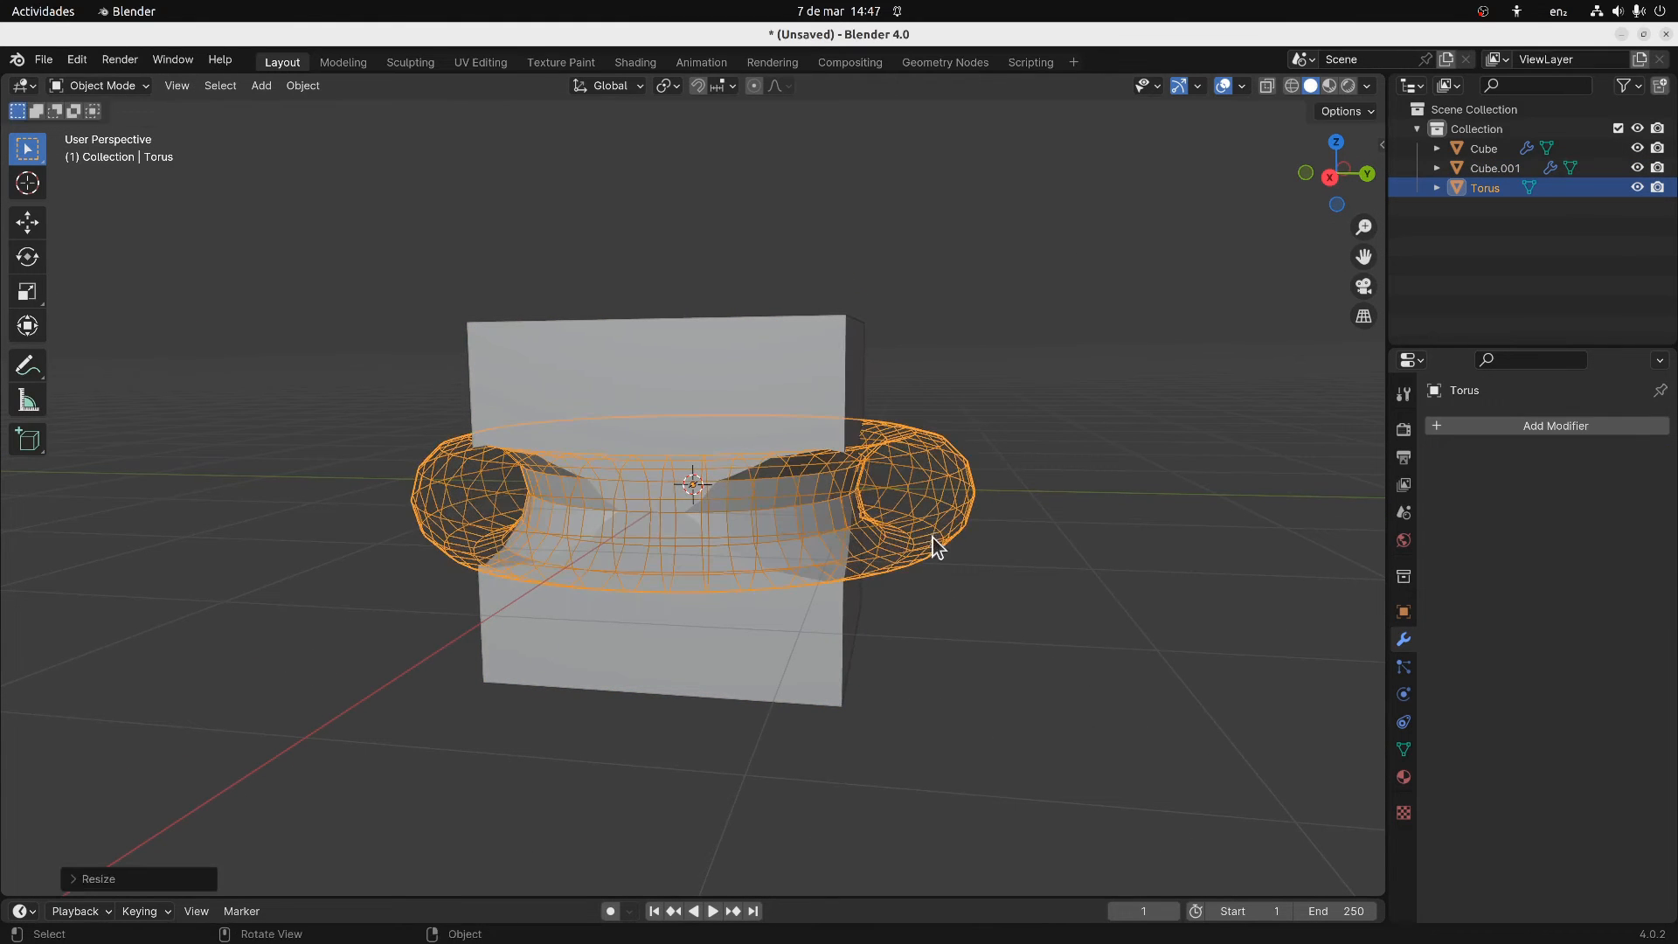
Add a Bevel modifier to the cube, place it before the Boolean in the stack, and inspect the bevelled edges
click(769, 381)
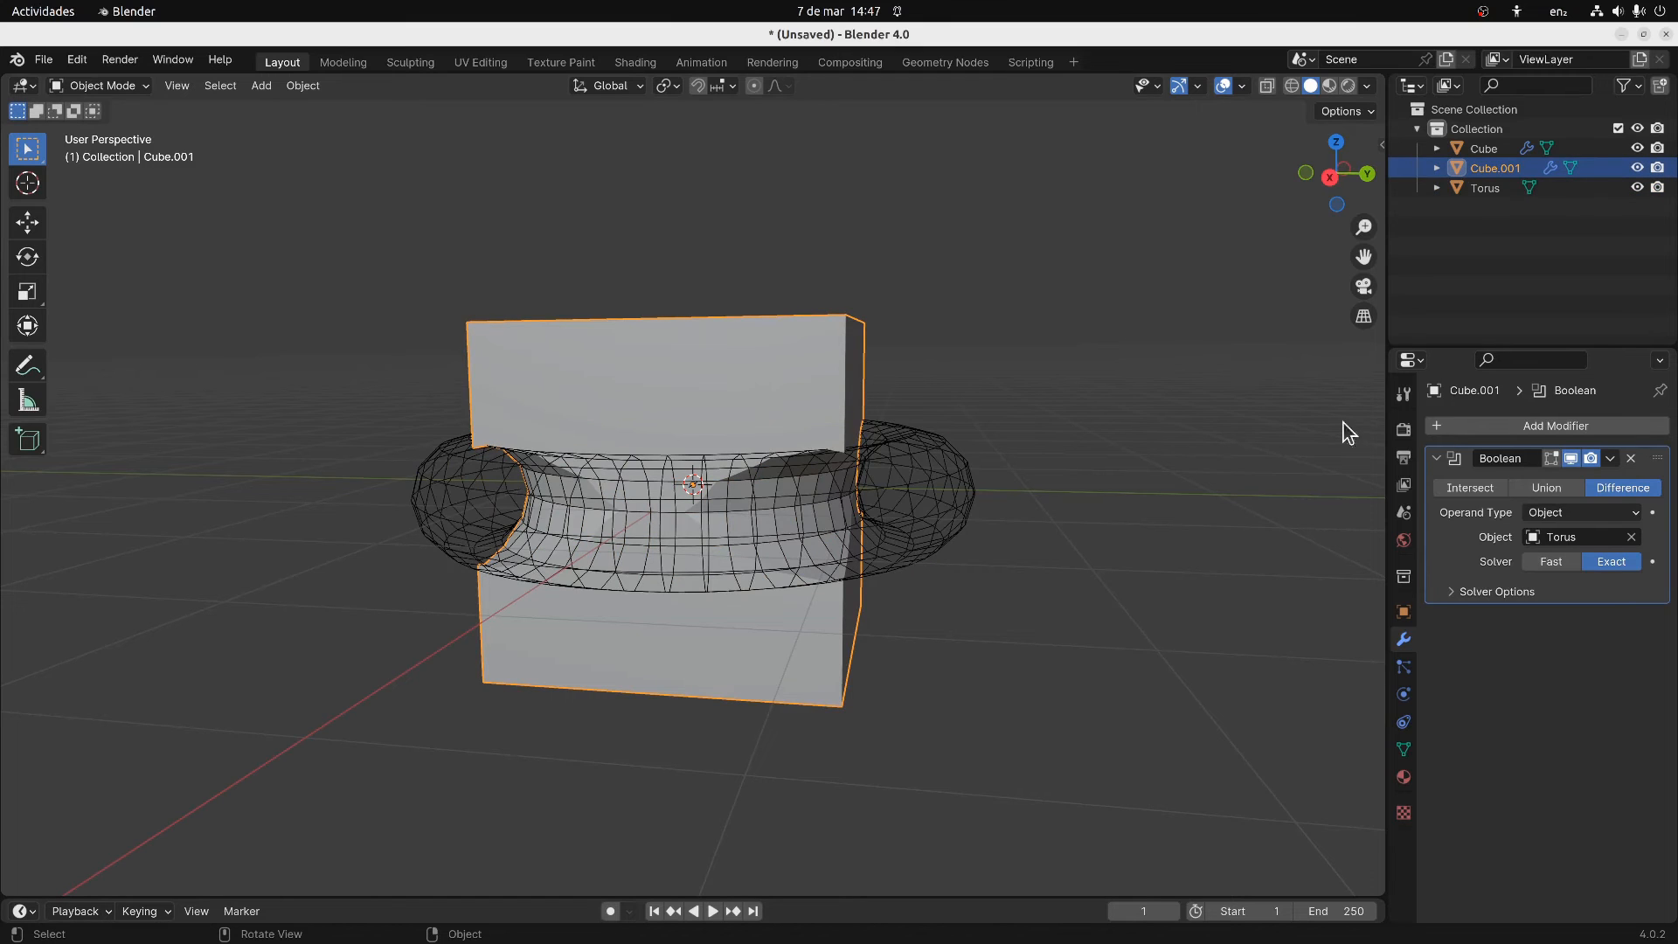
click(1465, 428)
mouse_move(1409, 432)
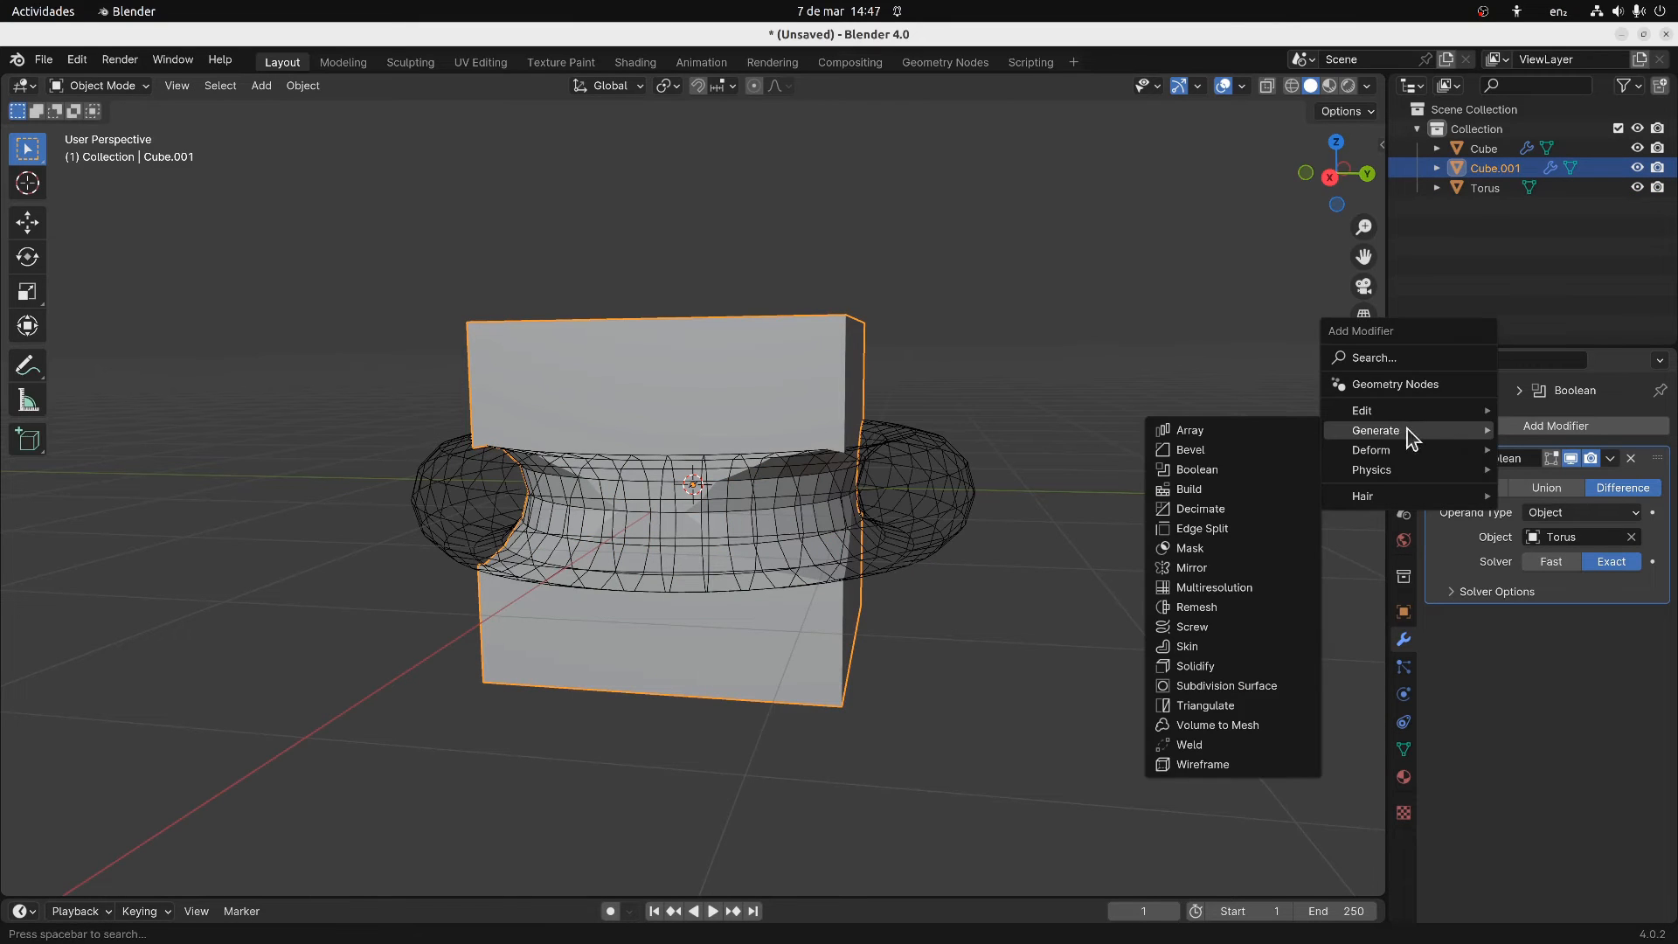
click(1245, 452)
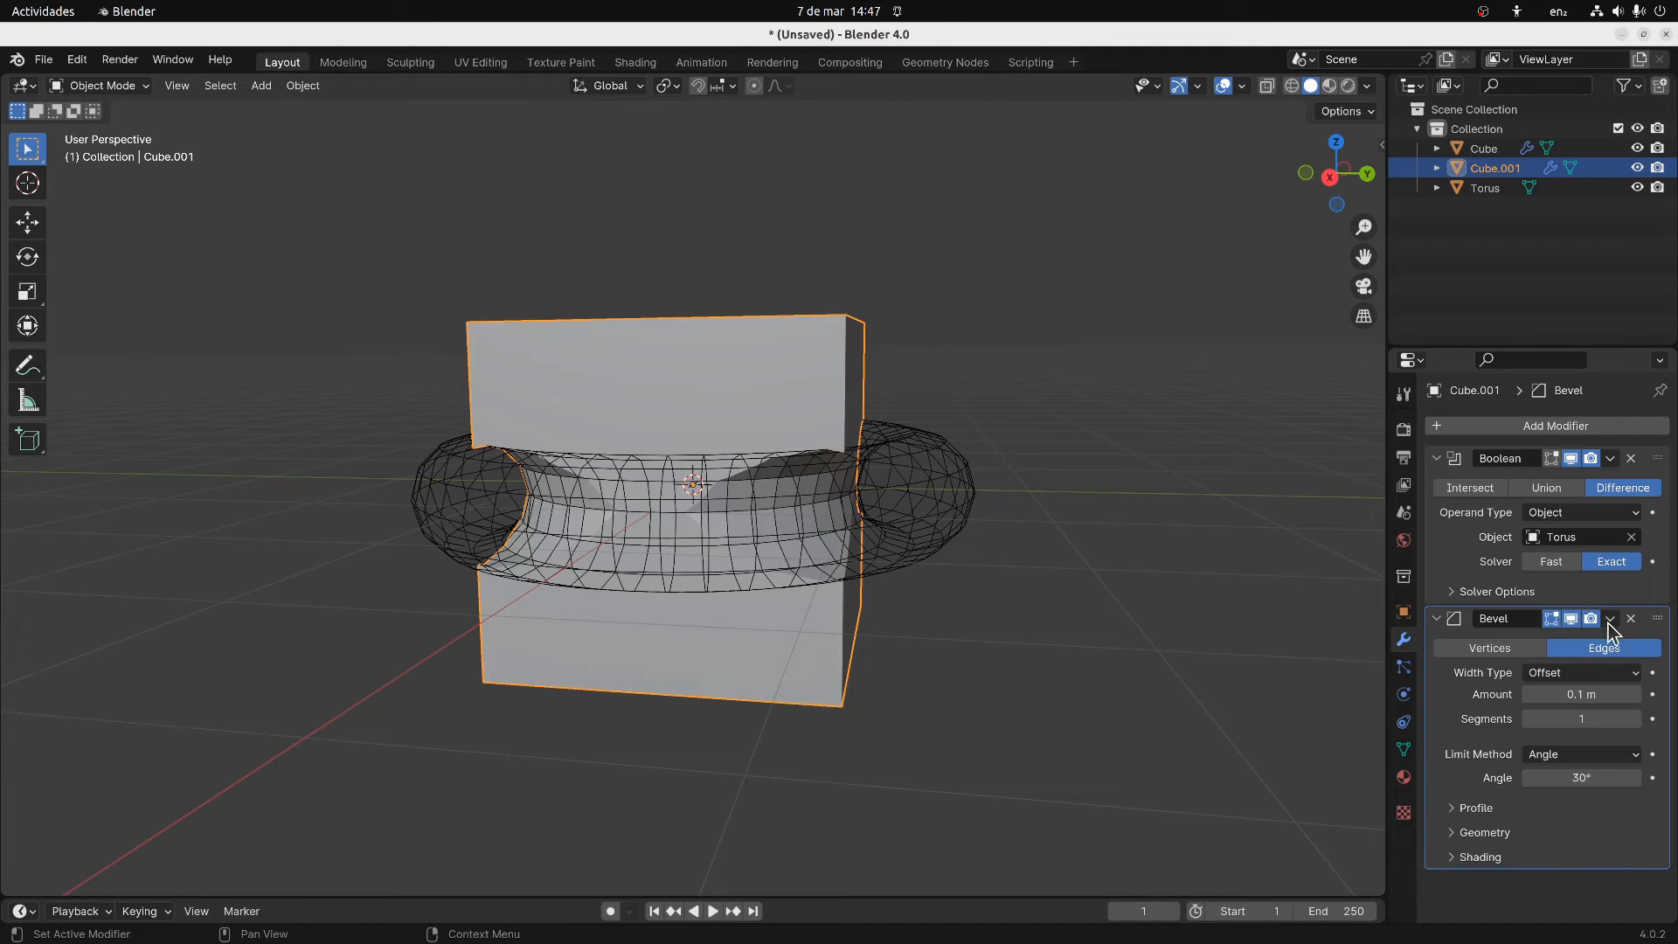
drag(1656, 620, 1627, 446)
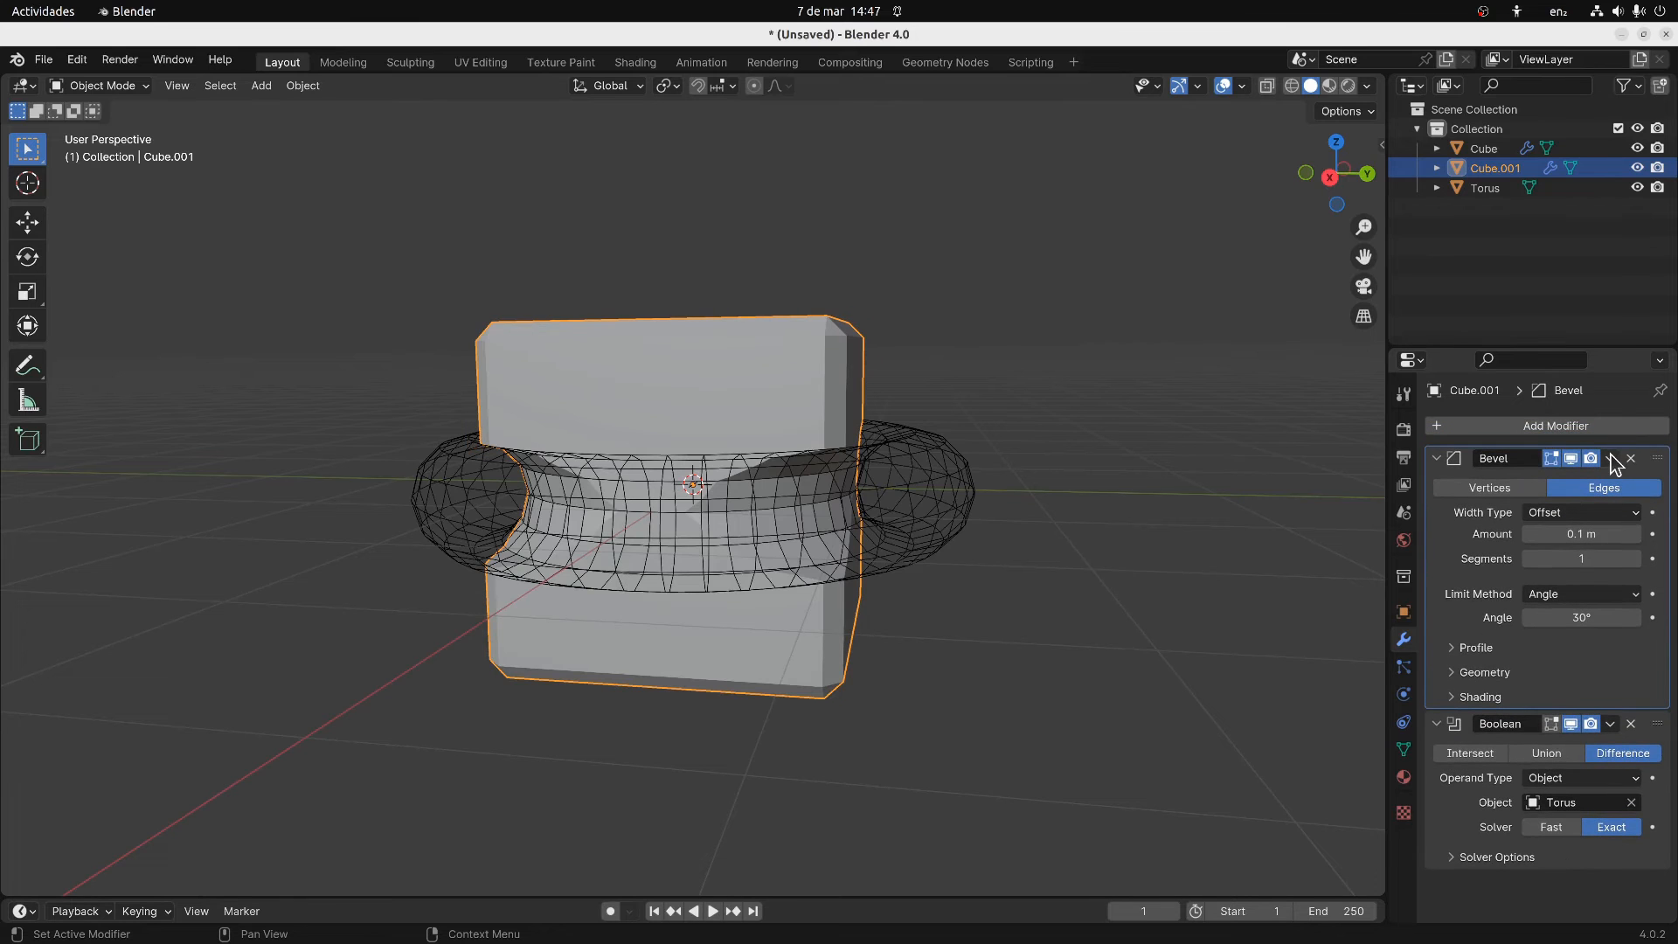
middle_drag(1318, 468, 755, 444)
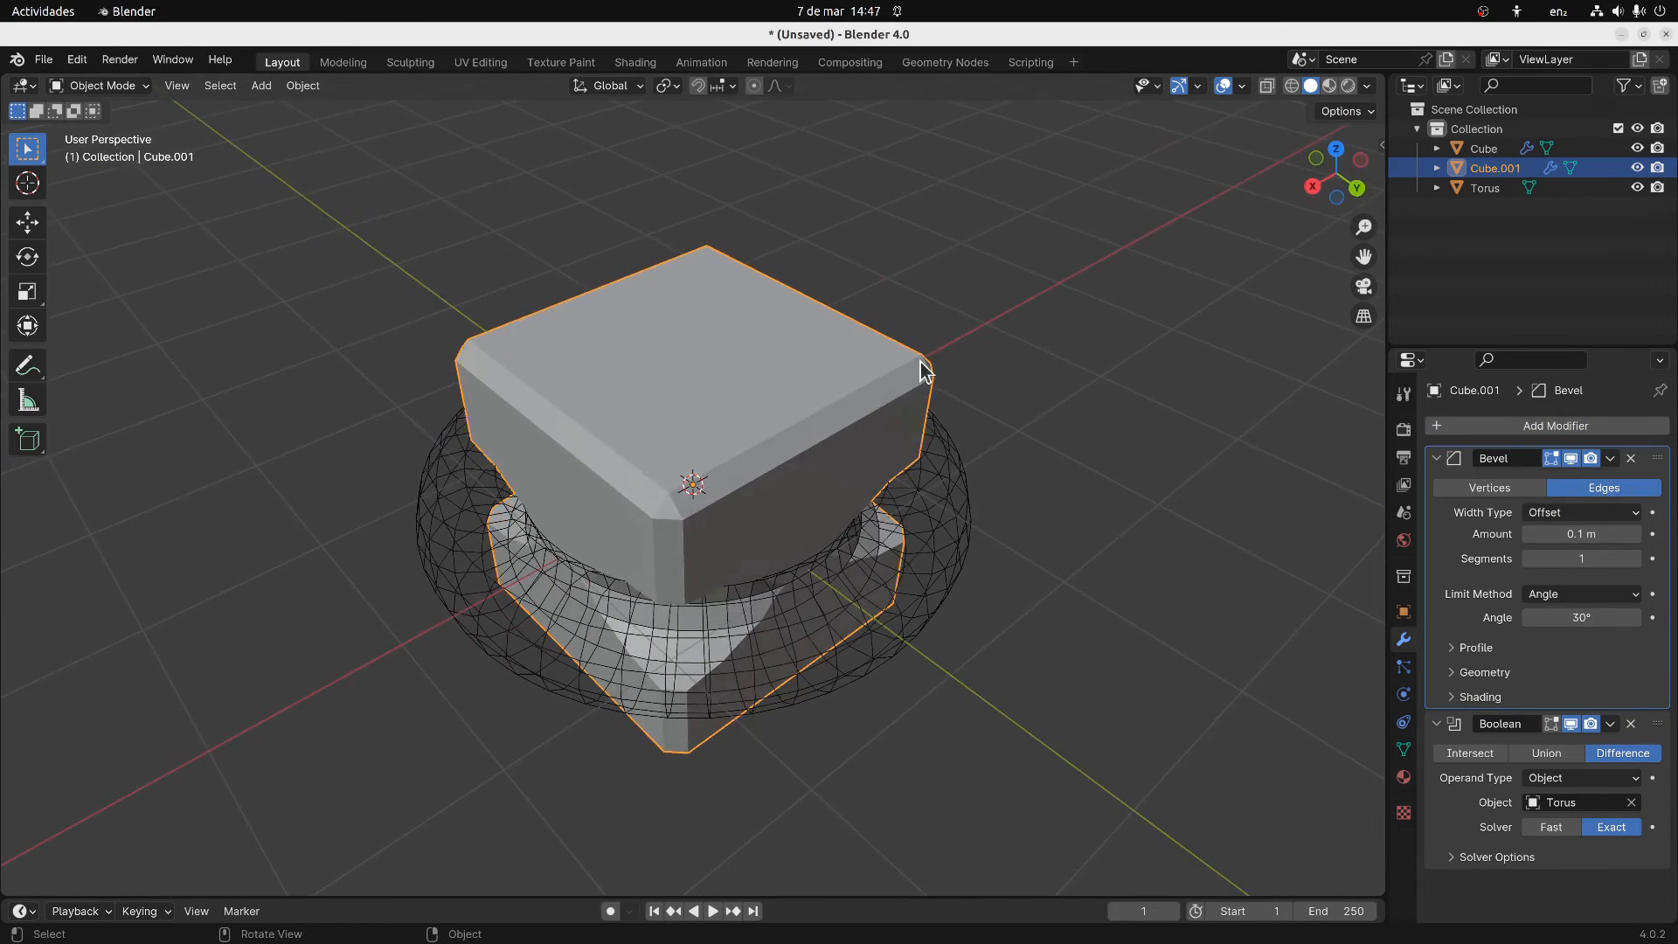
middle_drag(1197, 594, 1340, 589)
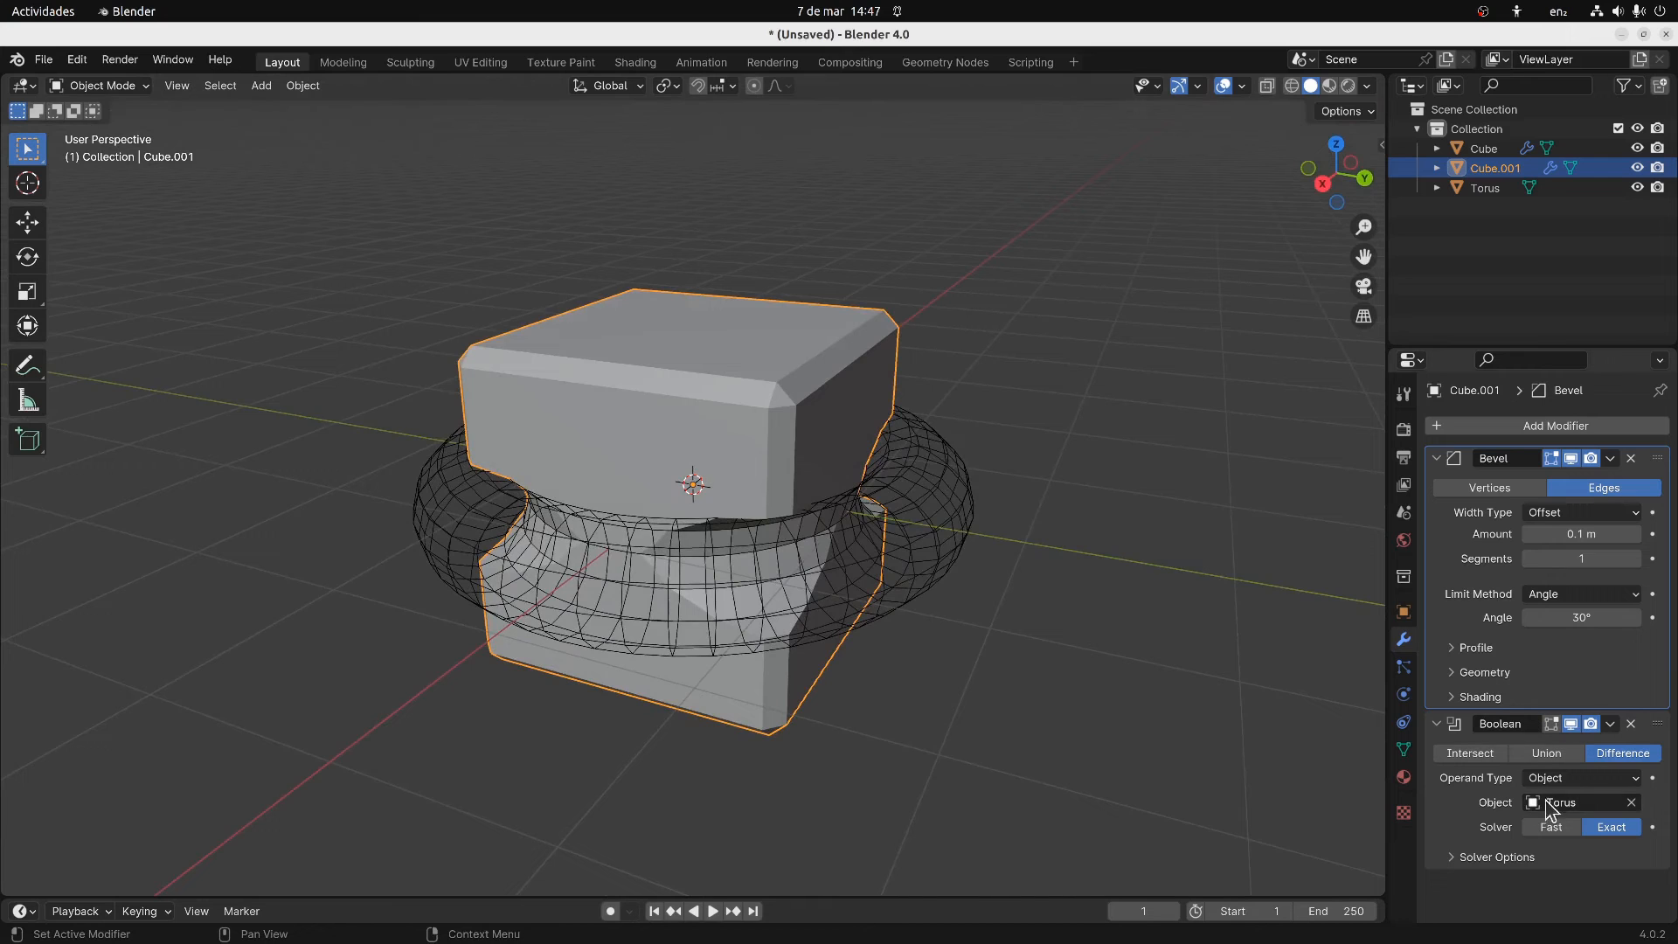
Give the cube's Bevel a custom S-shaped profile curve and increase its segments and amount
click(1449, 674)
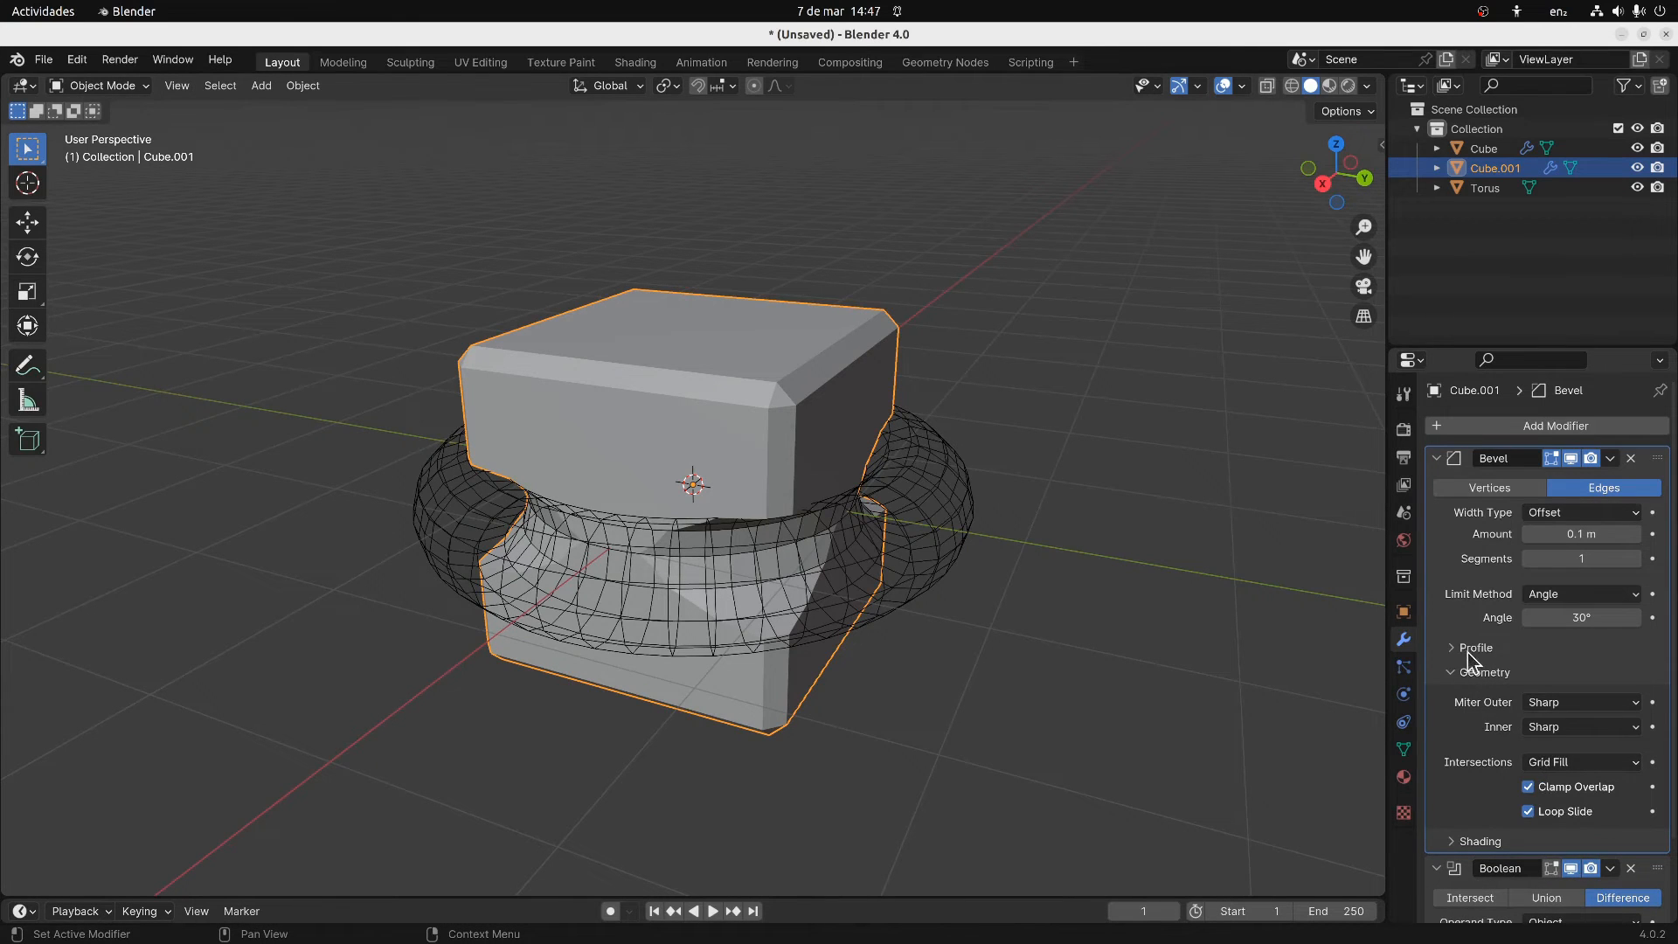
click(1469, 654)
click(1598, 678)
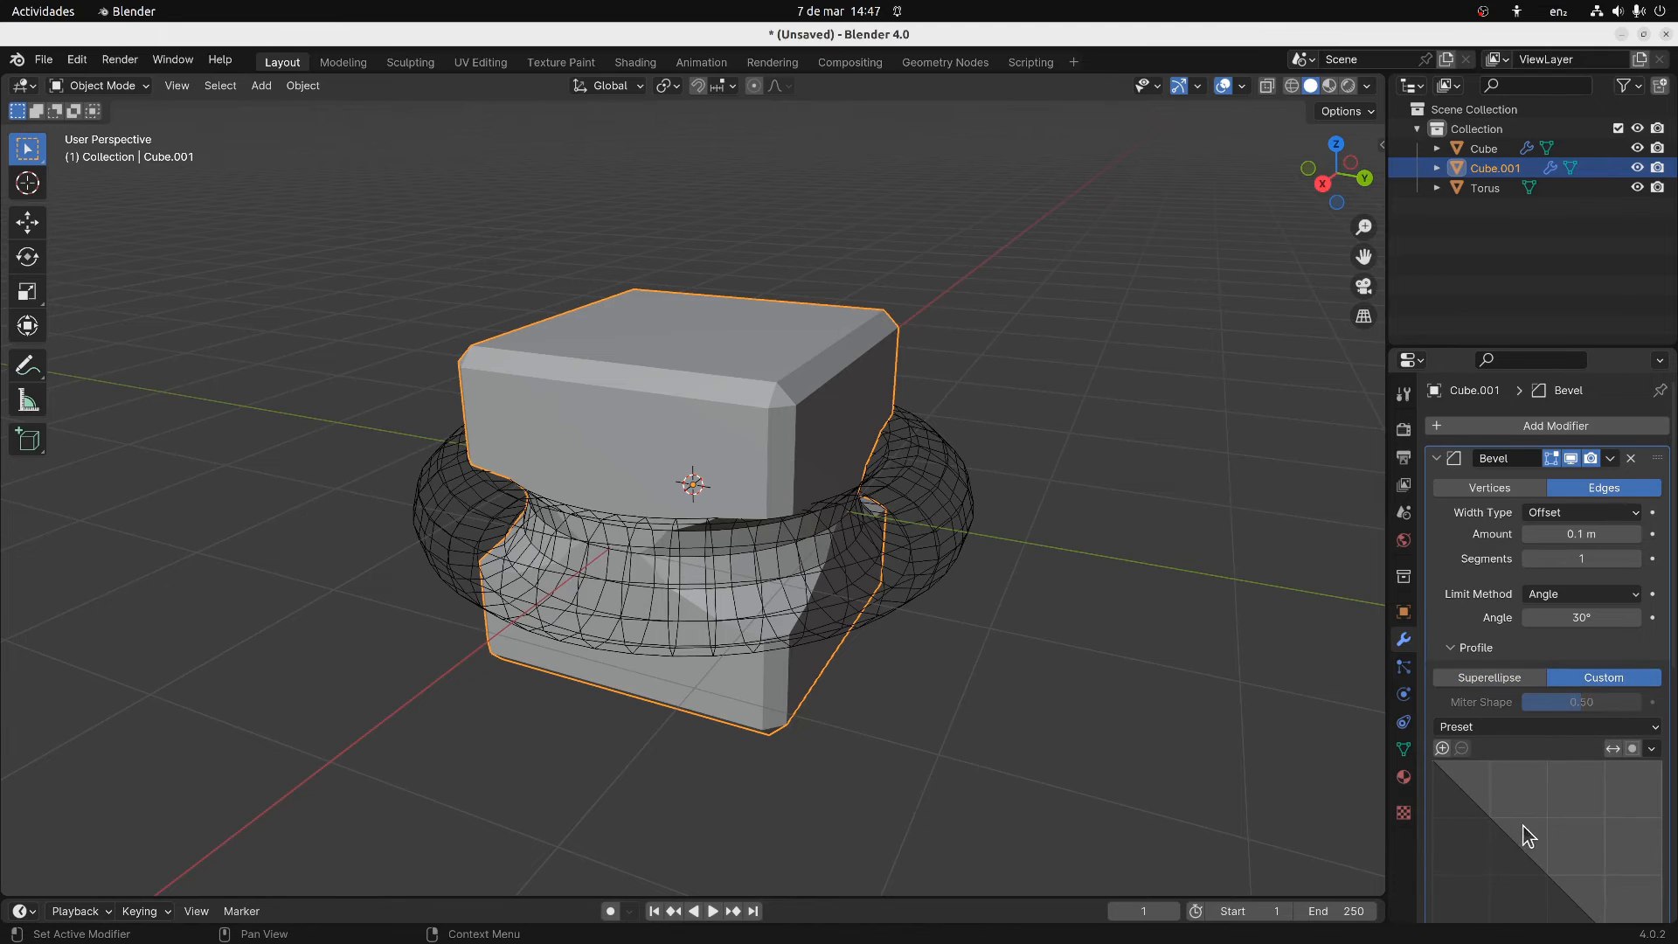
drag(1464, 789, 1519, 772)
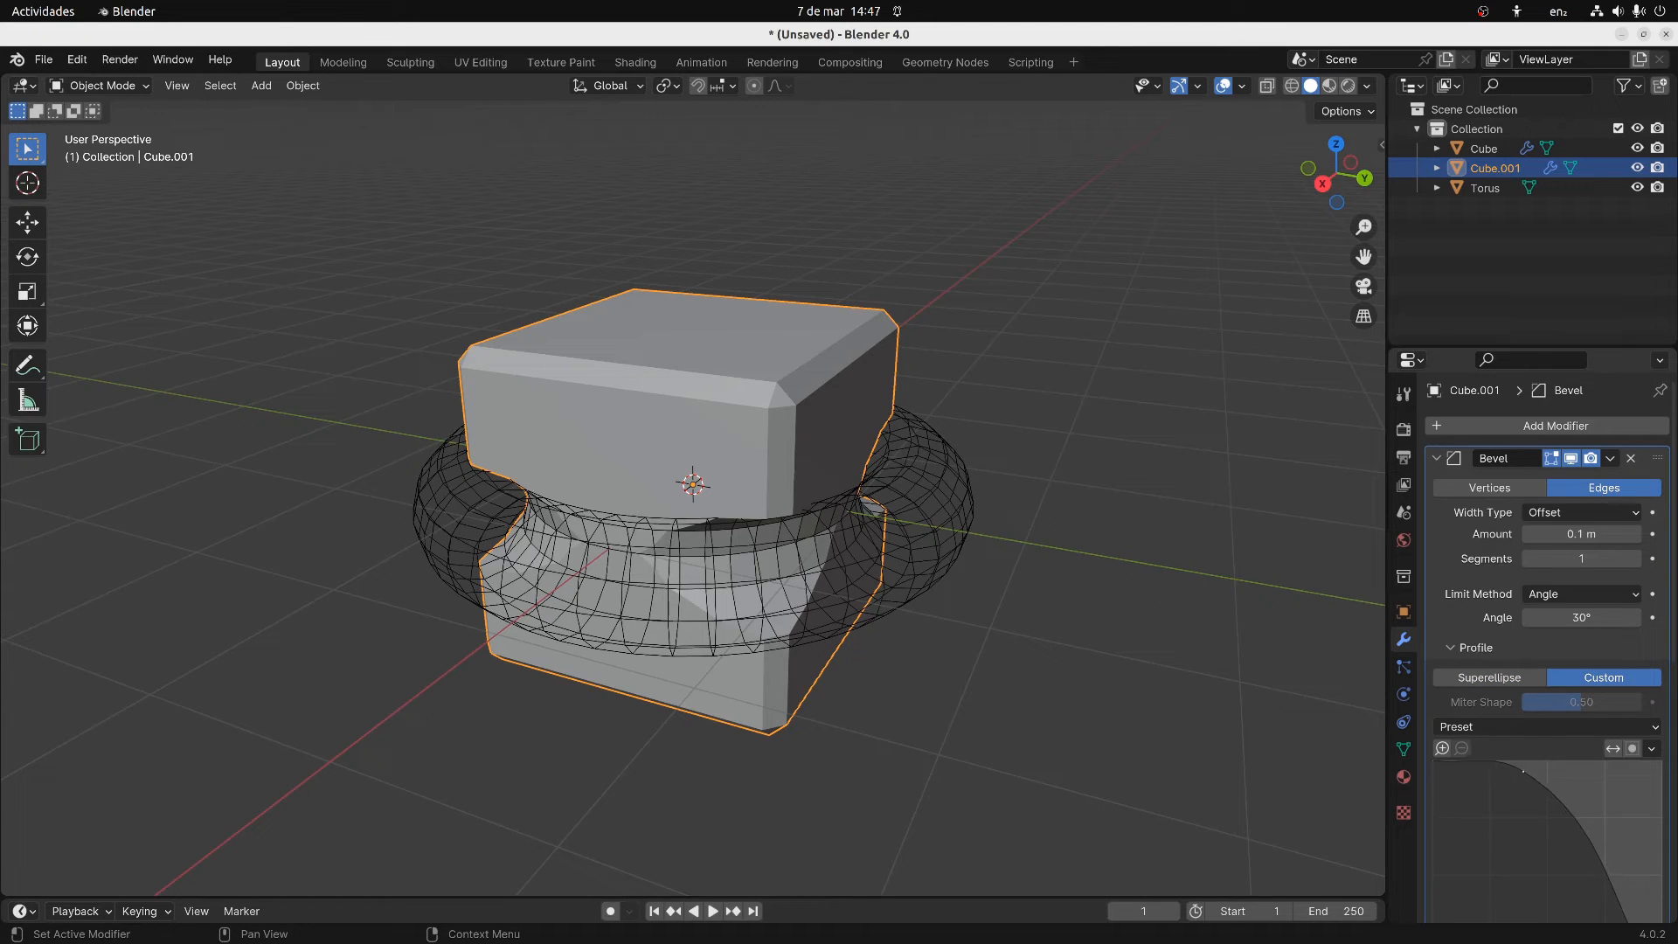
scroll(1551, 782, down, 5)
drag(1598, 666, 1480, 707)
scroll(1543, 592, up, 4)
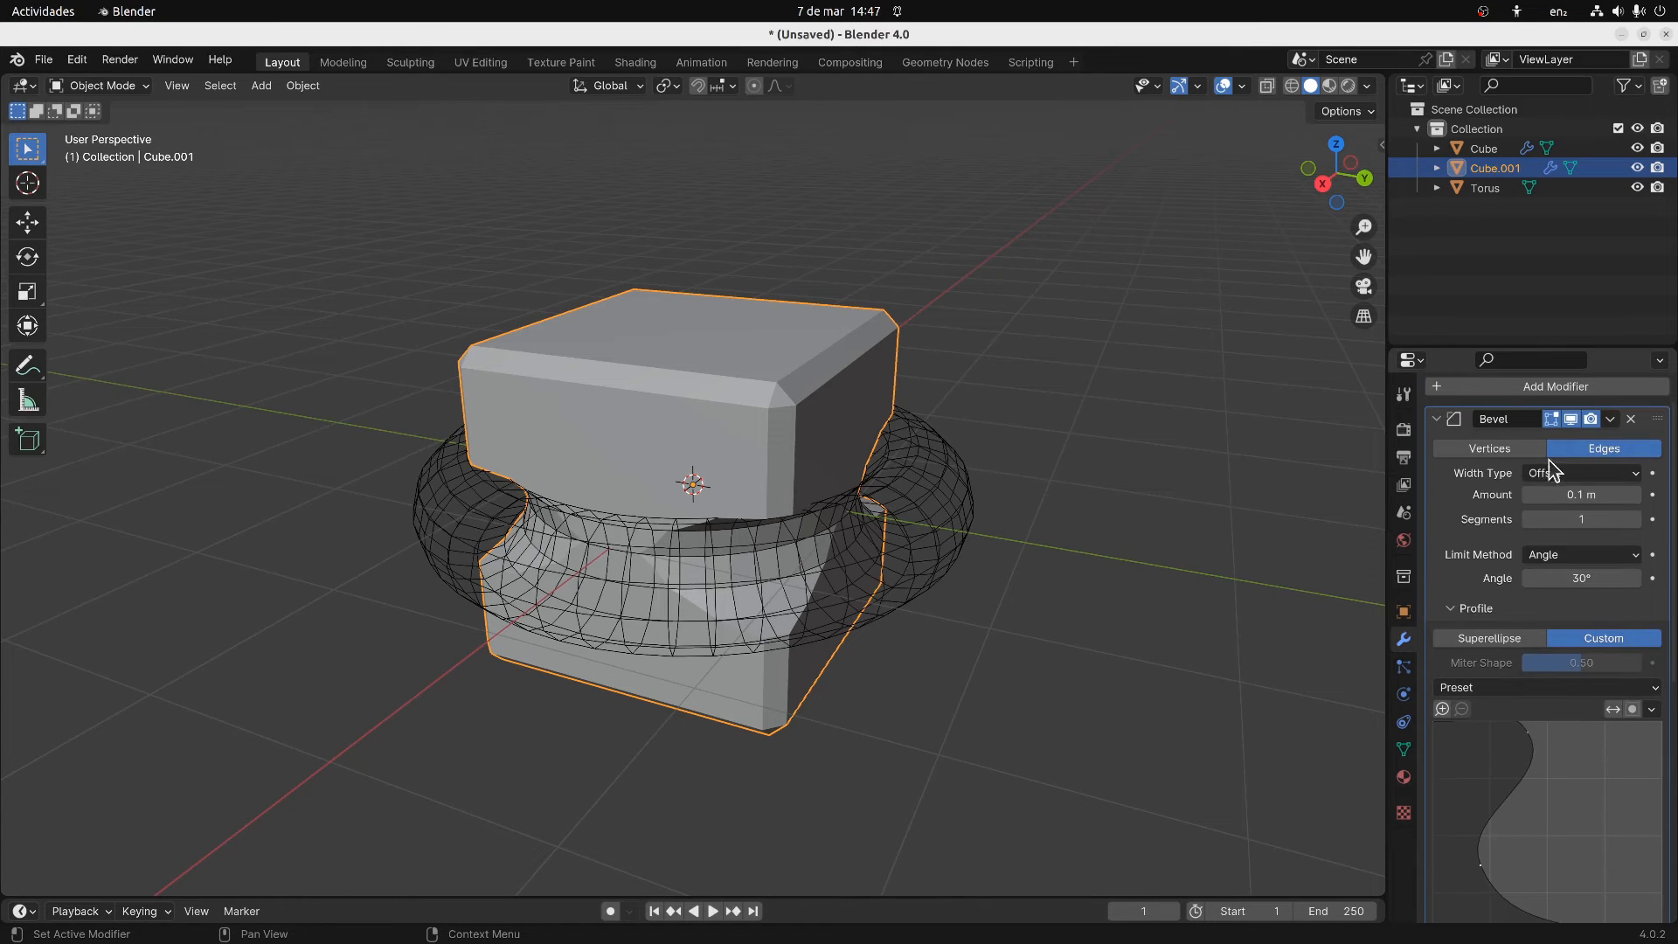
mouse_move(1580, 520)
mouse_down()
mouse_move(1634, 519)
mouse_move(1559, 519)
mouse_move(1559, 495)
mouse_move(1586, 495)
mouse_up()
Scale the torus down around the profiled cube
click(967, 512)
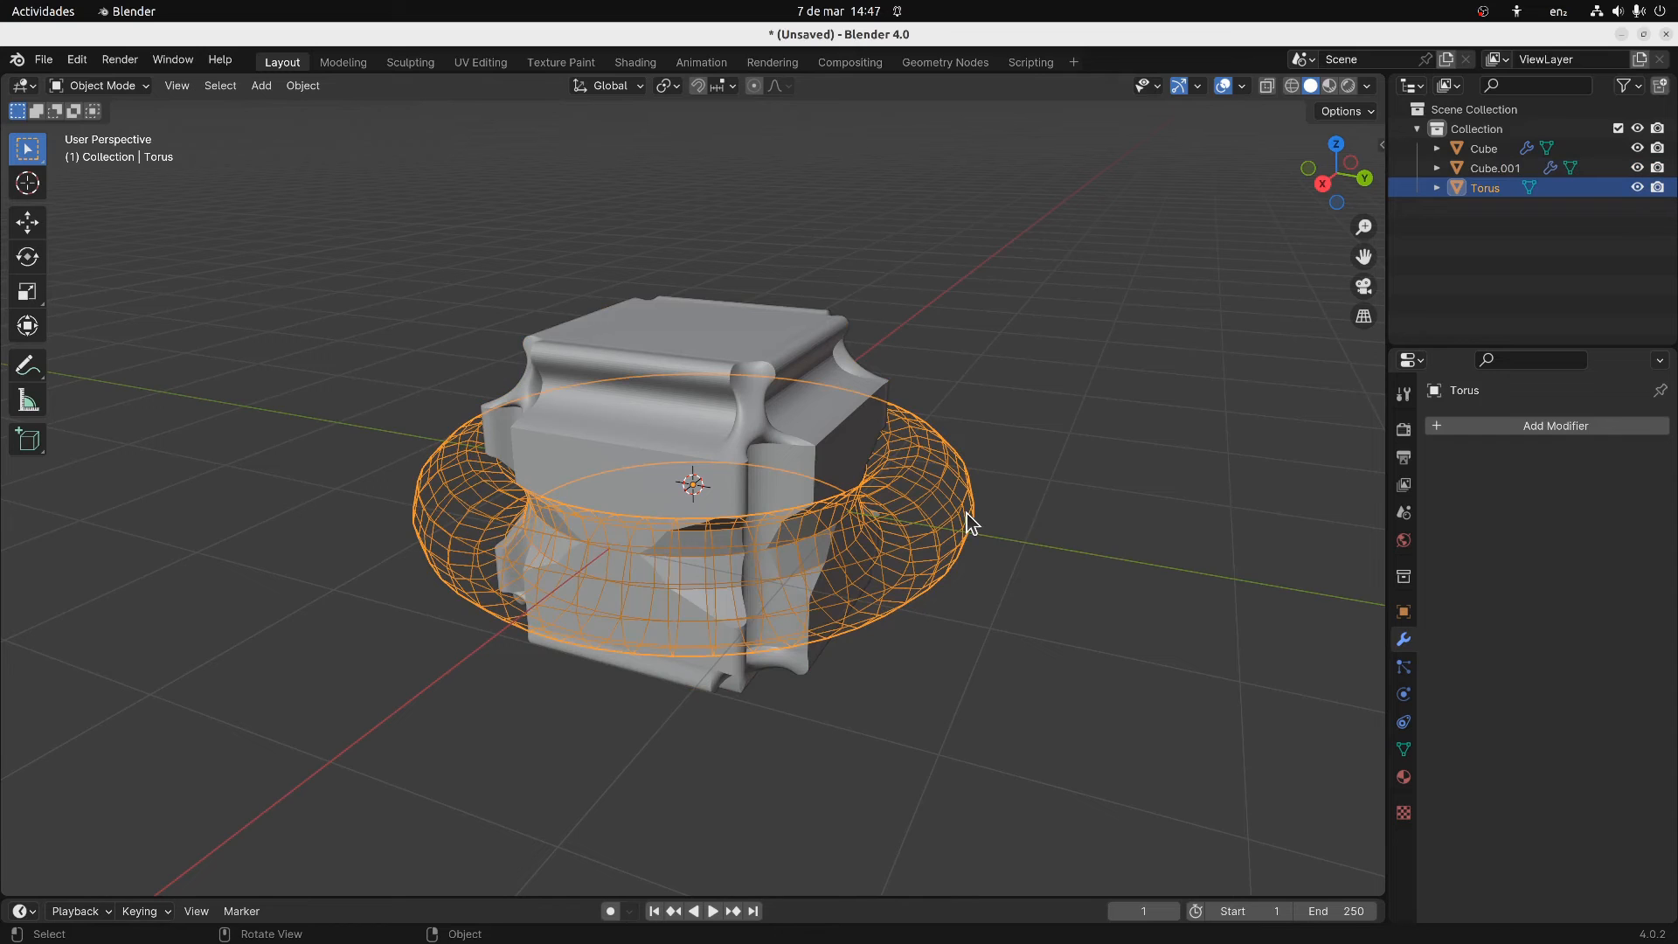
key(s)
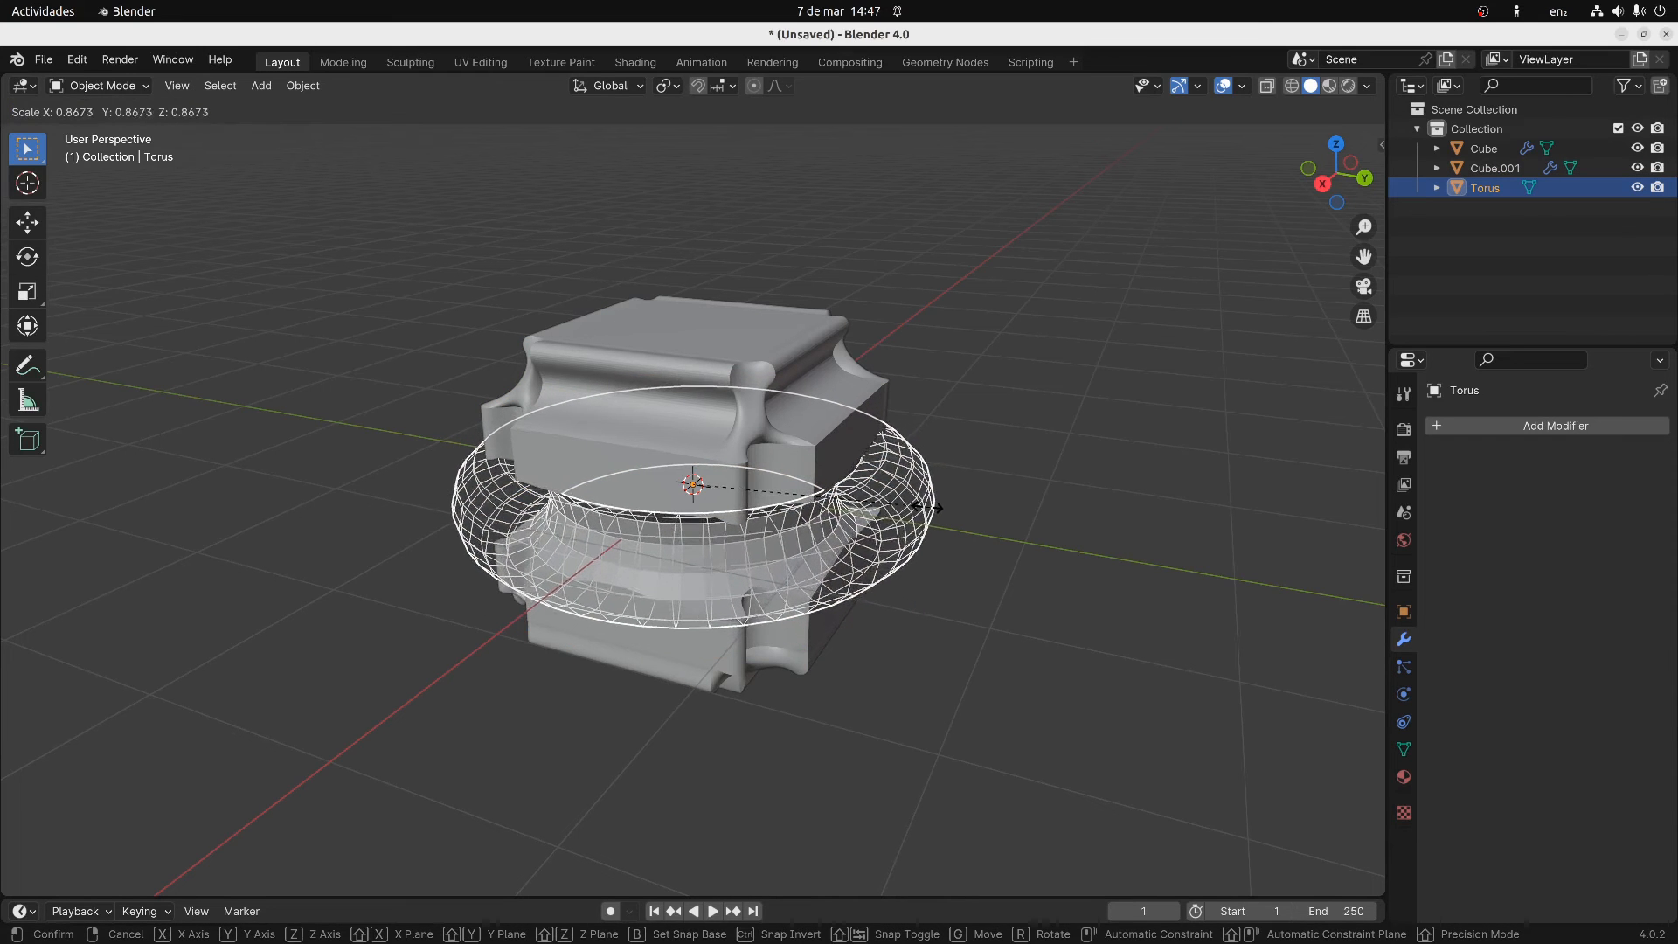
click(700, 694)
Examine the torus cut in the profiled cube from several angles and clear all objects from the scene
middle_drag(701, 694, 827, 638)
click(664, 666)
scroll(653, 683, down, 5)
middle_drag(652, 695, 772, 673)
scroll(769, 666, up, 4)
mouse_move(536, 645)
middle_down()
mouse_move(786, 598)
mouse_move(981, 663)
mouse_move(1074, 606)
mouse_move(531, 652)
middle_up()
scroll(531, 652, down, 6)
middle_drag(827, 651, 566, 690)
scroll(619, 651, up, 3)
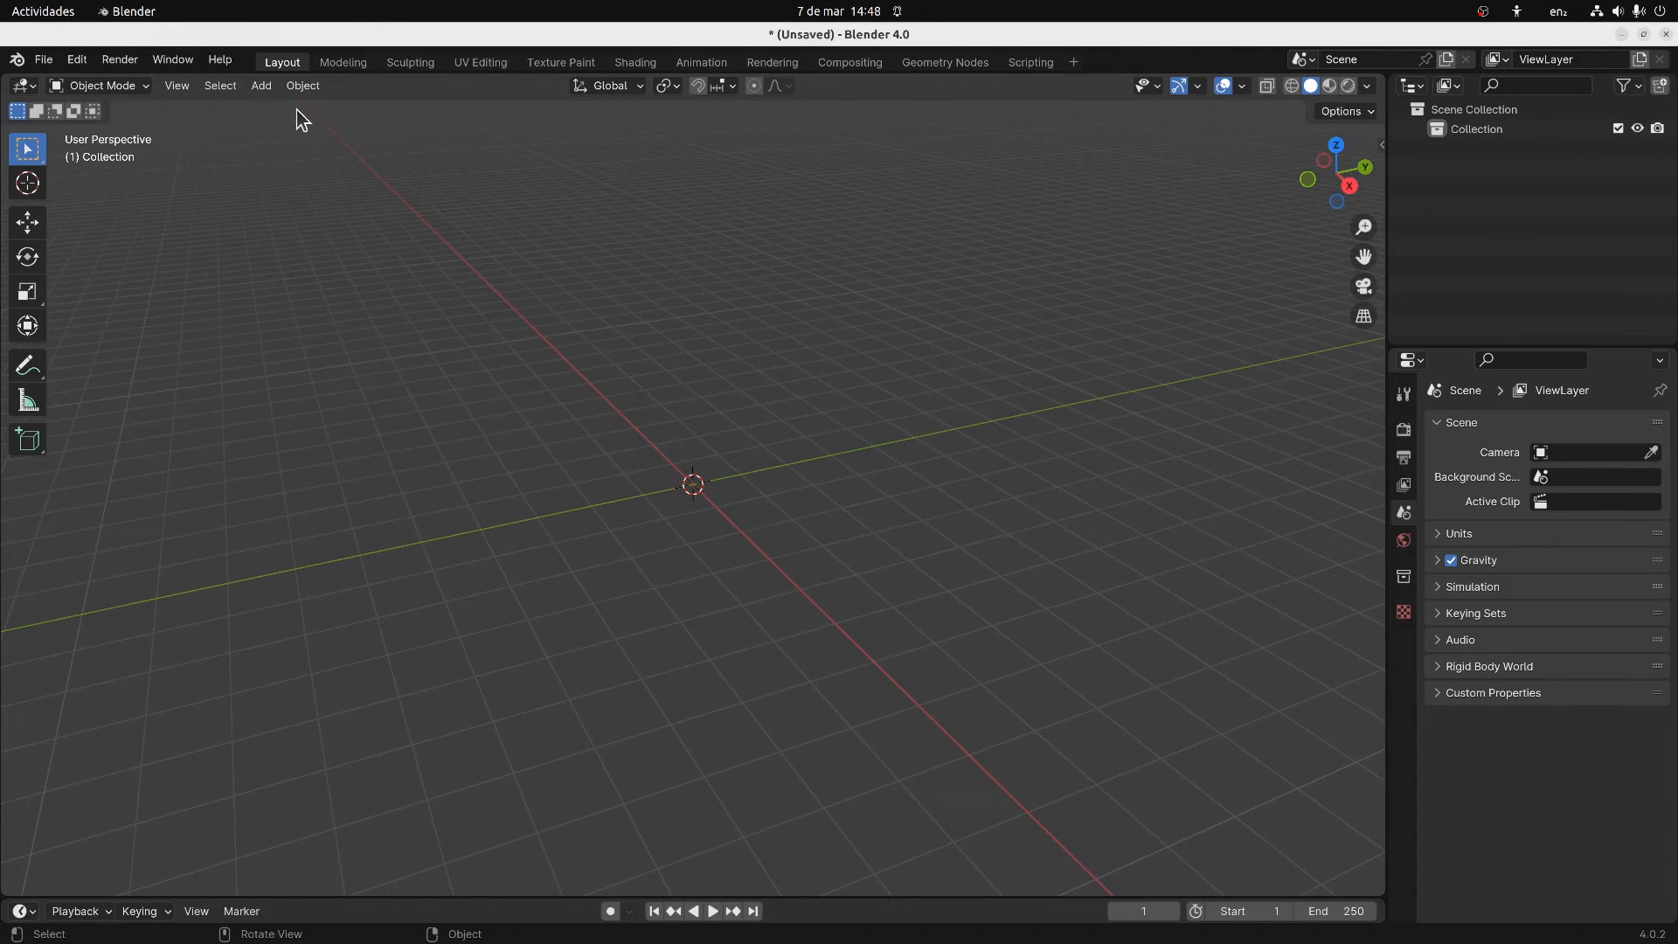
Add a Monkey mesh at the origin and view its face from the front
click(261, 87)
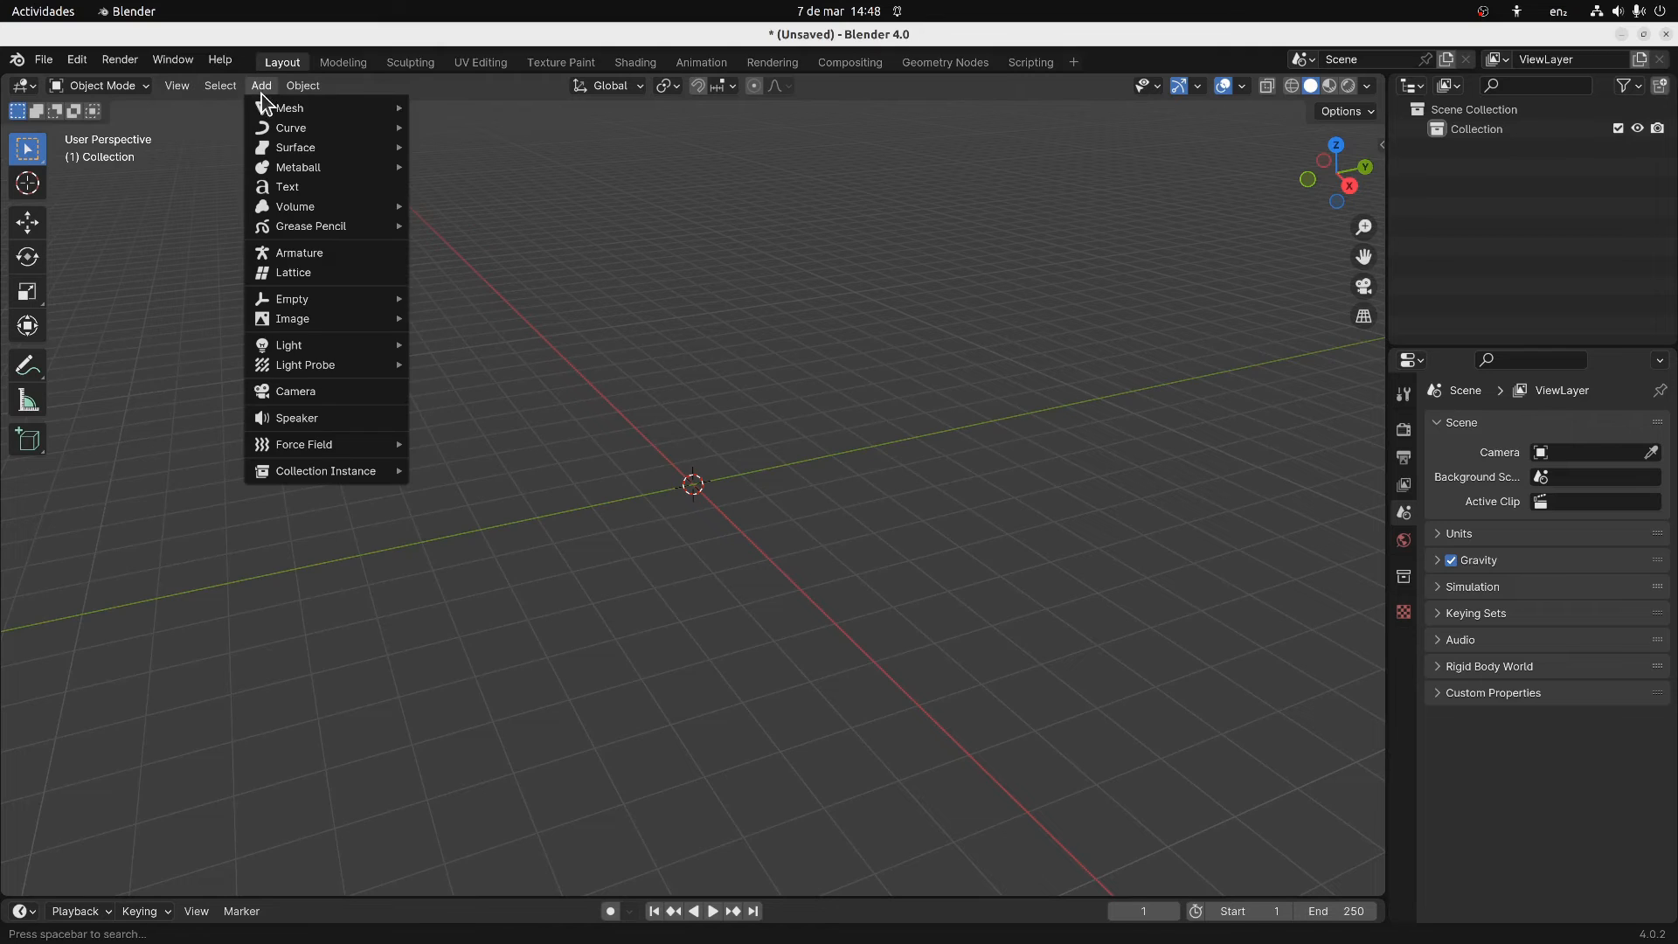
mouse_move(271, 108)
click(444, 292)
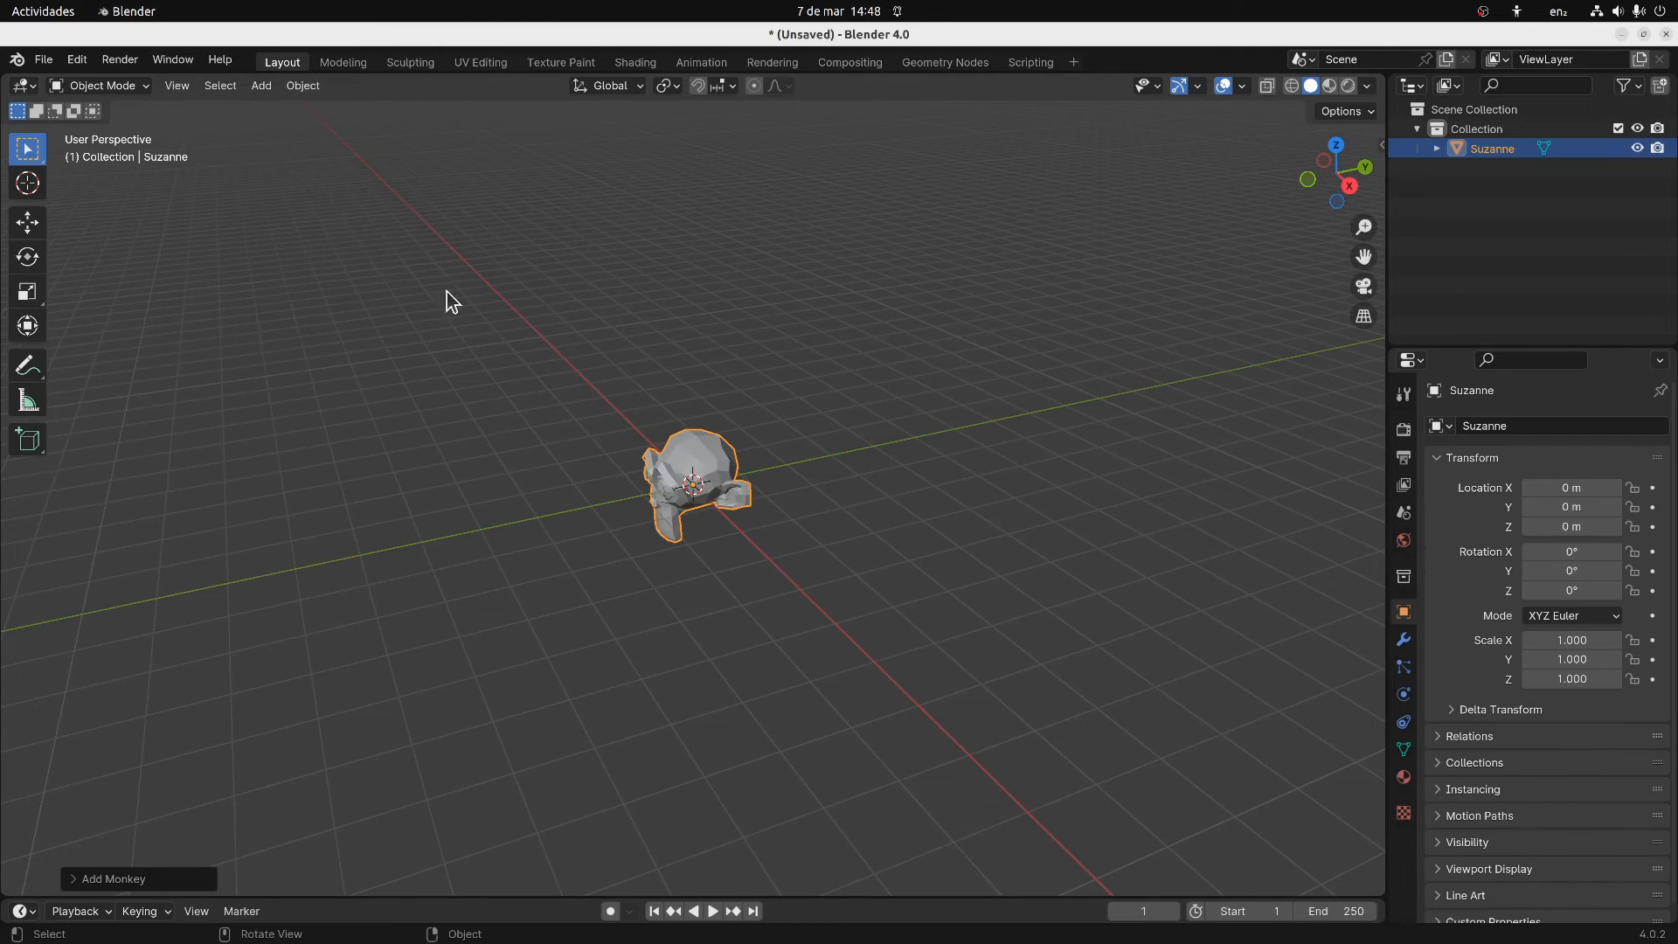
middle_drag(568, 406, 813, 457)
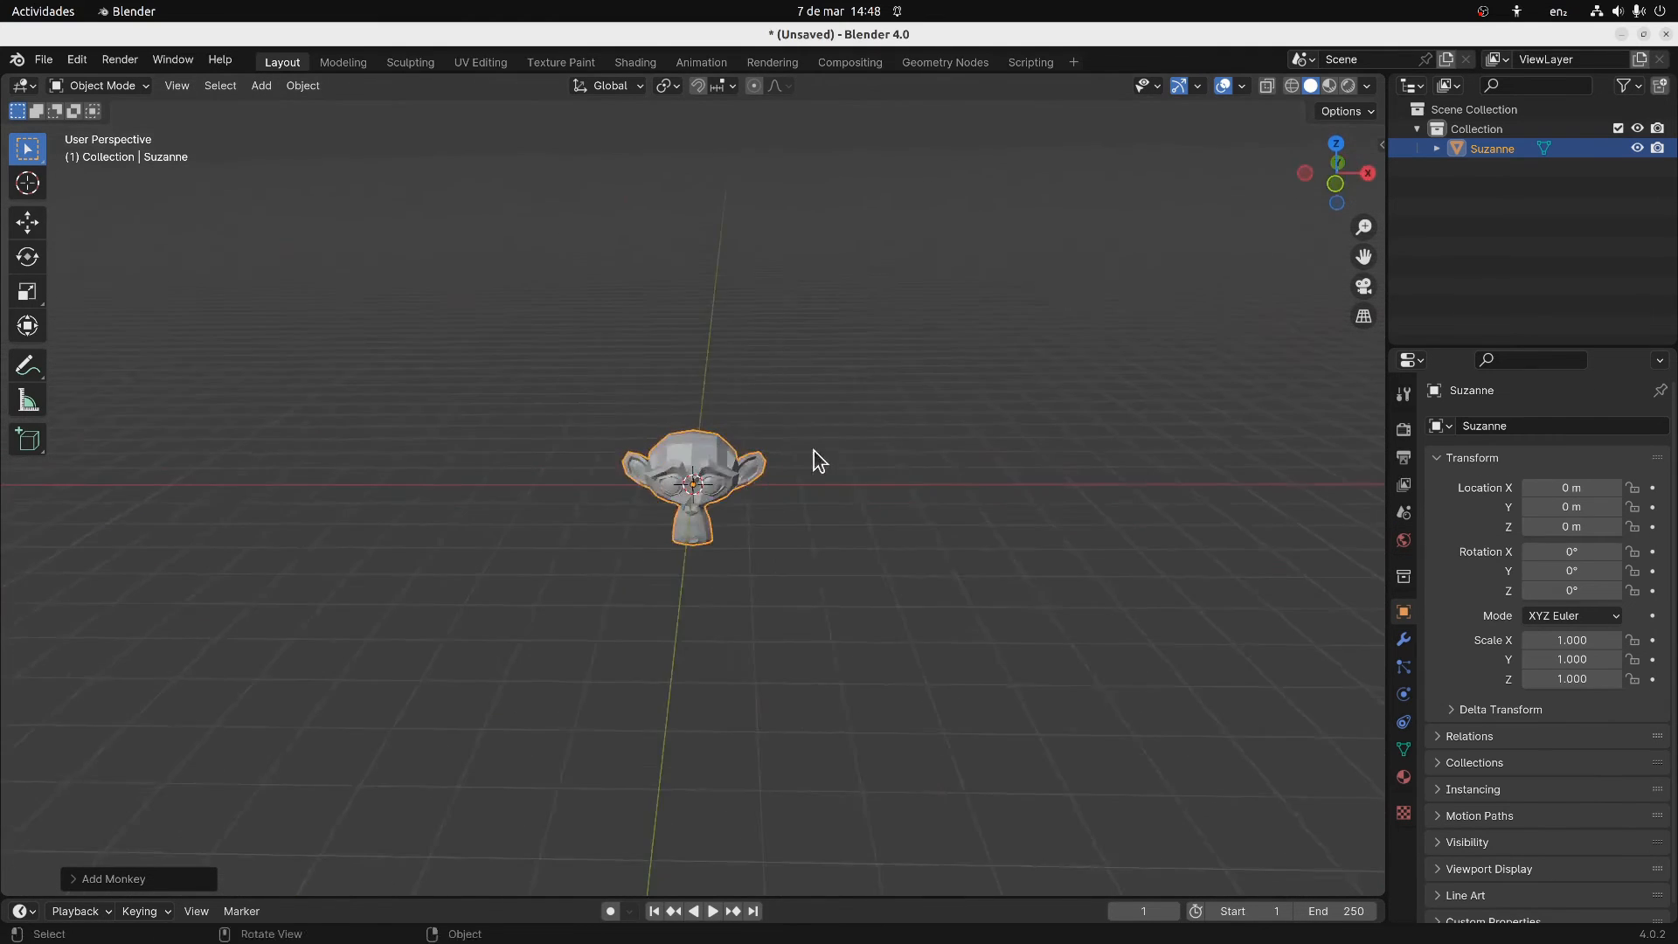
scroll(858, 427, up, 5)
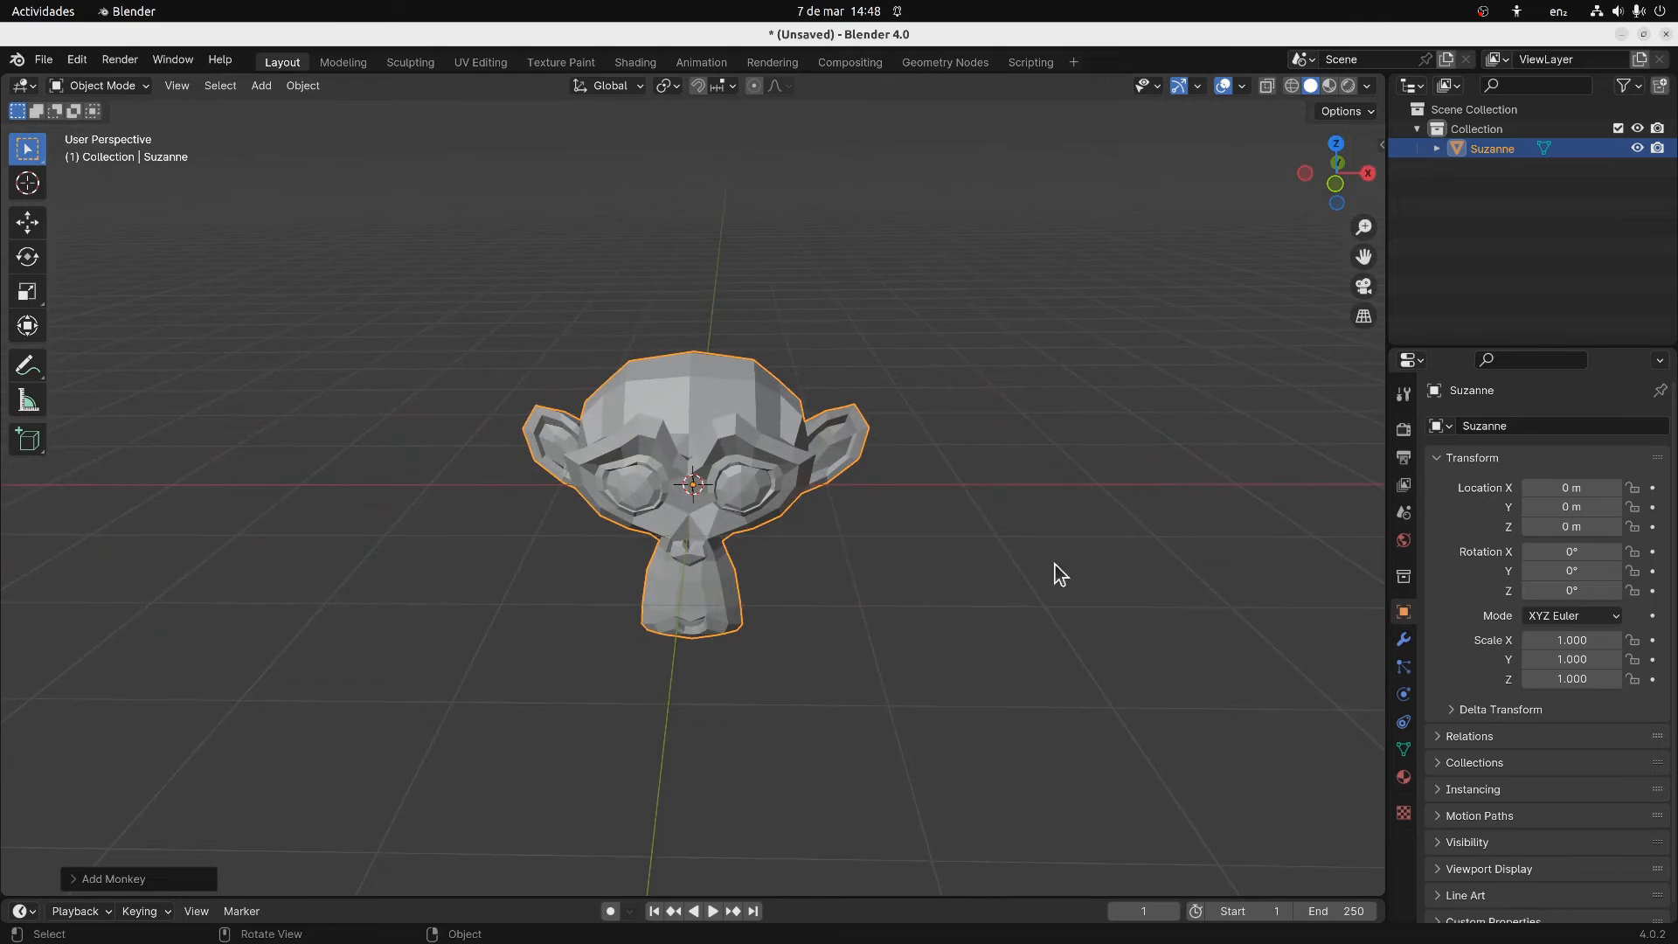
Add a Multiresolution modifier to the monkey head
click(1404, 639)
click(1538, 426)
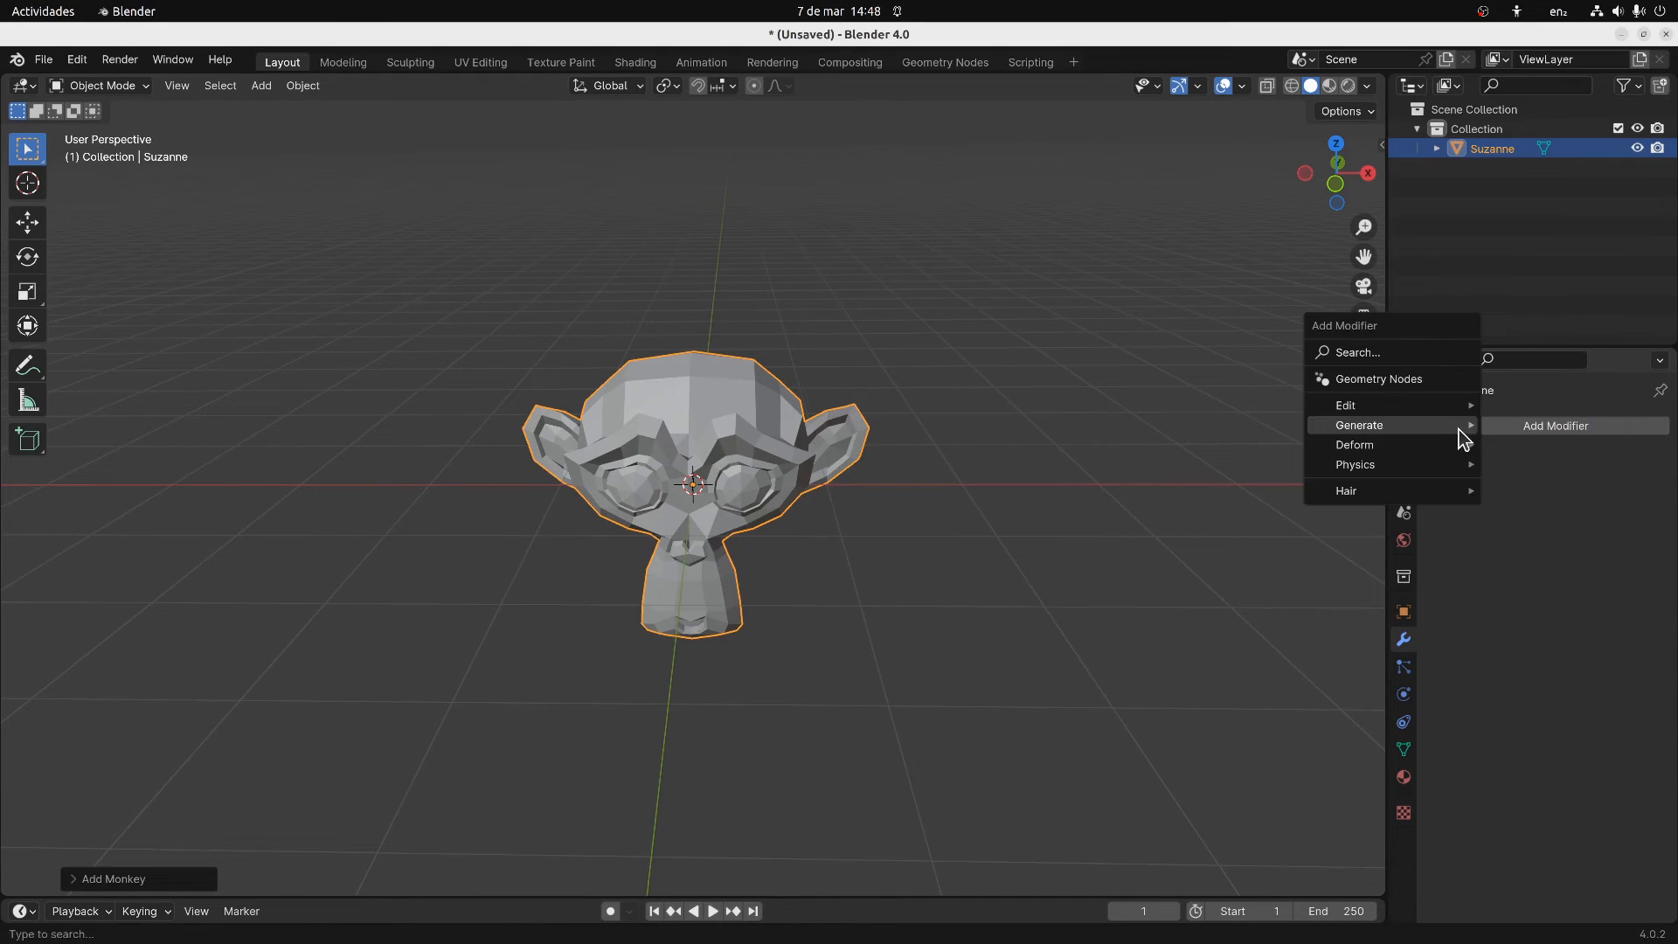
mouse_move(1392, 400)
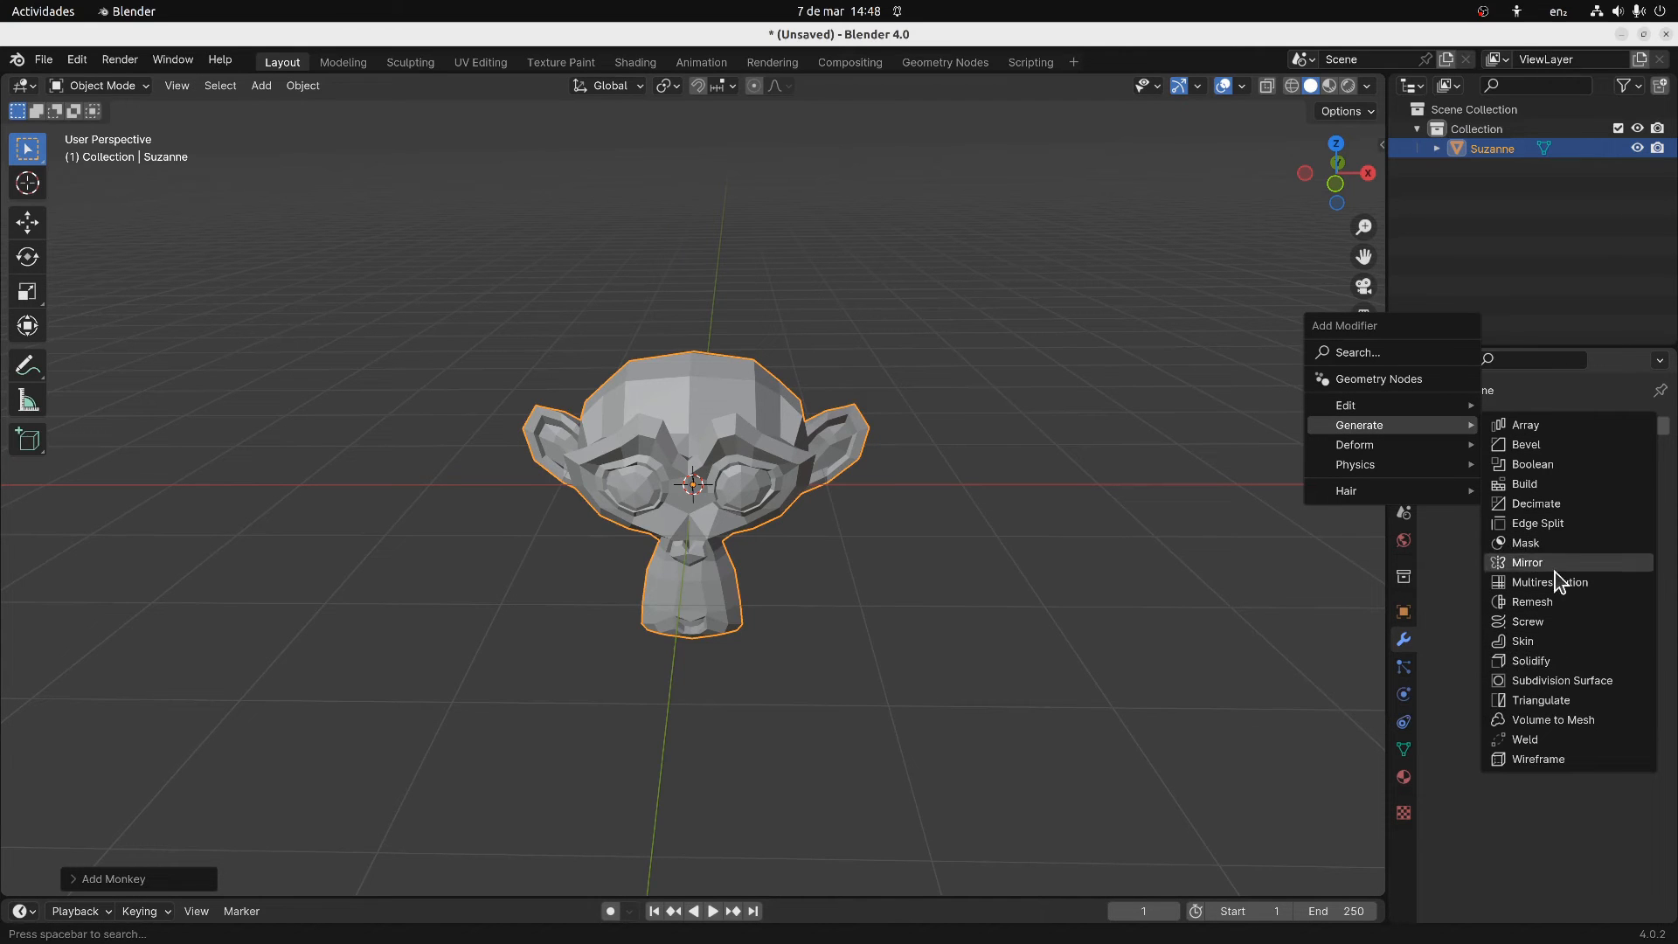
click(1540, 582)
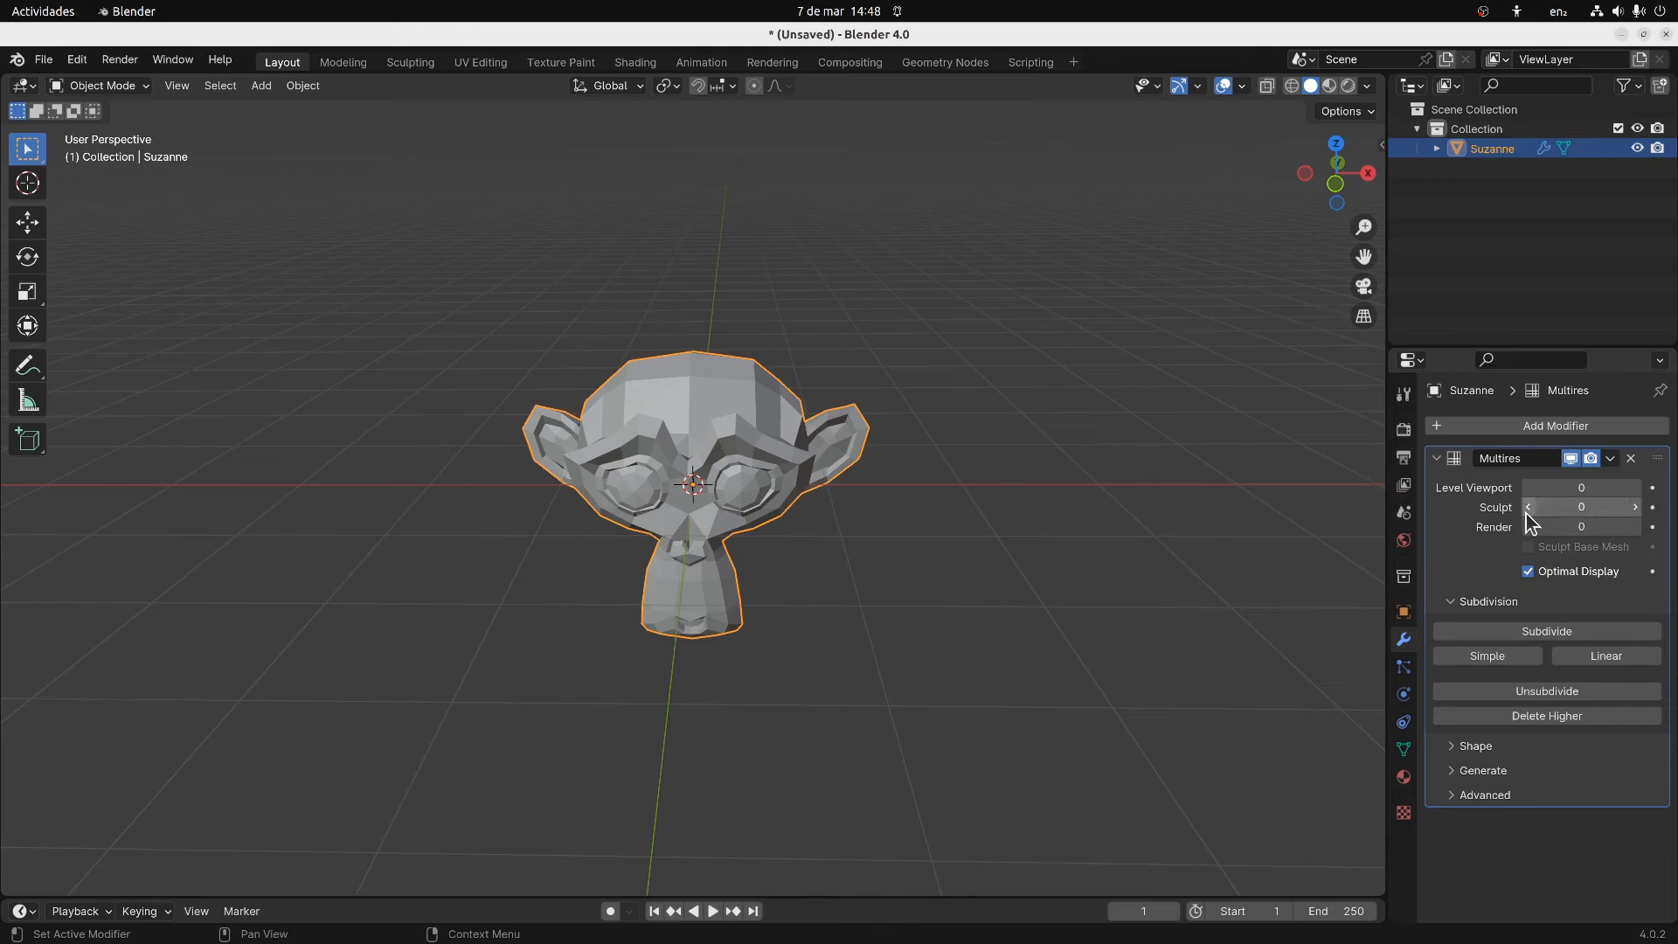
Replace the monkey head's Multiresolution modifier with a Subdivision Surface modifier and set its viewport level to 2
click(1630, 460)
click(1520, 426)
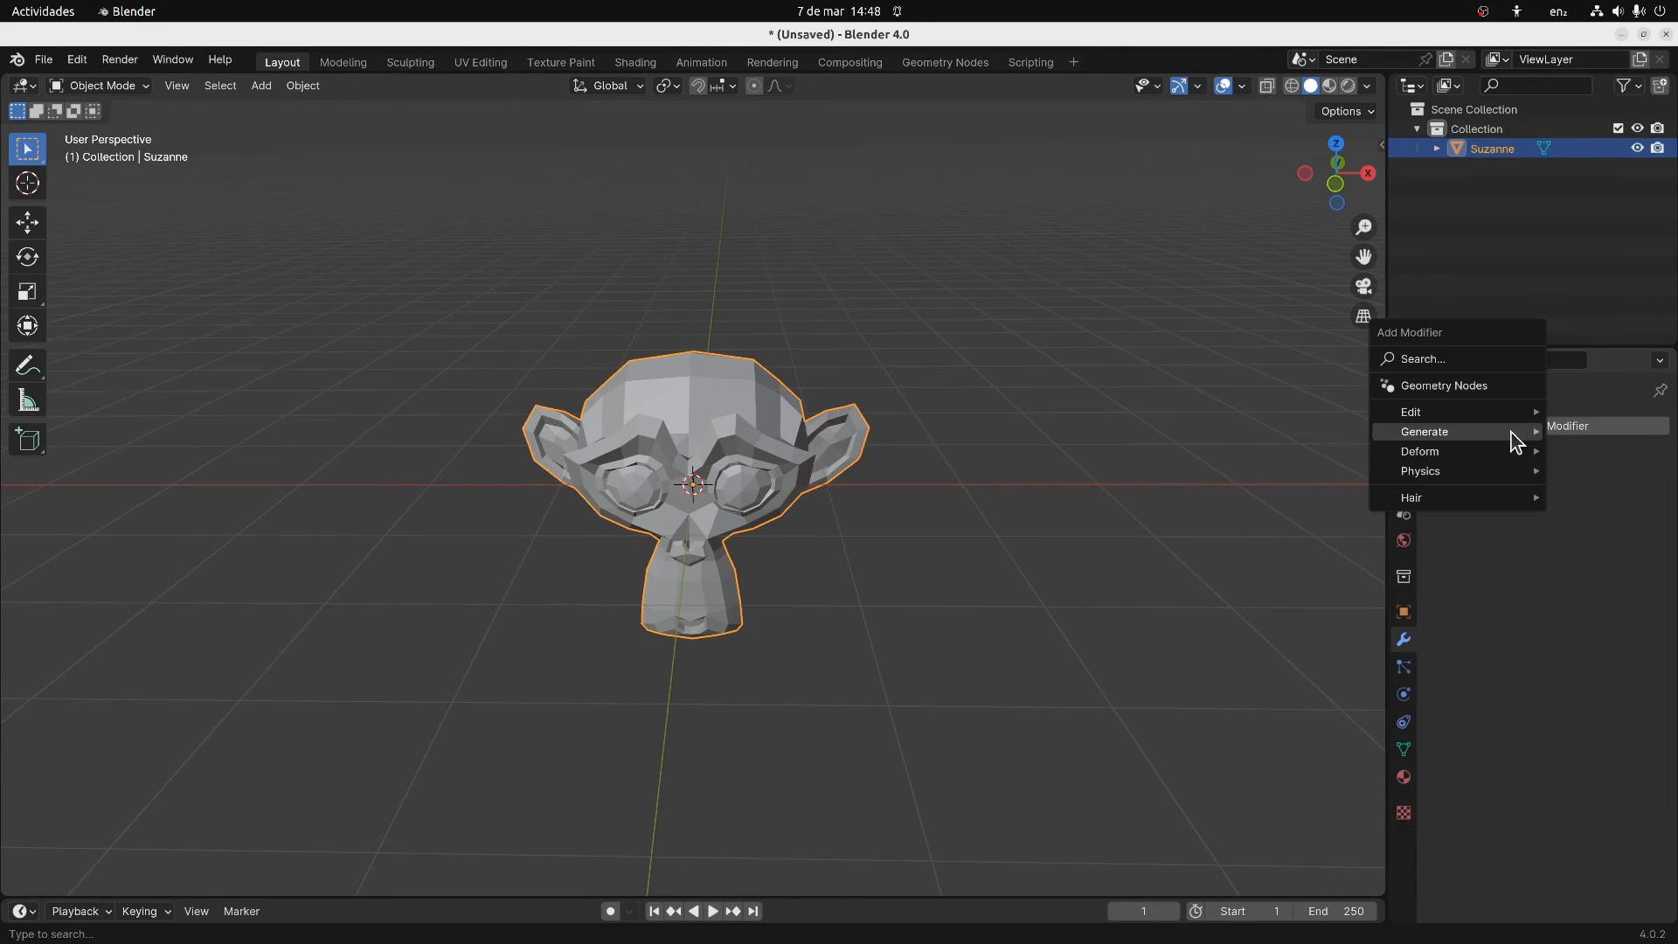
mouse_move(1481, 435)
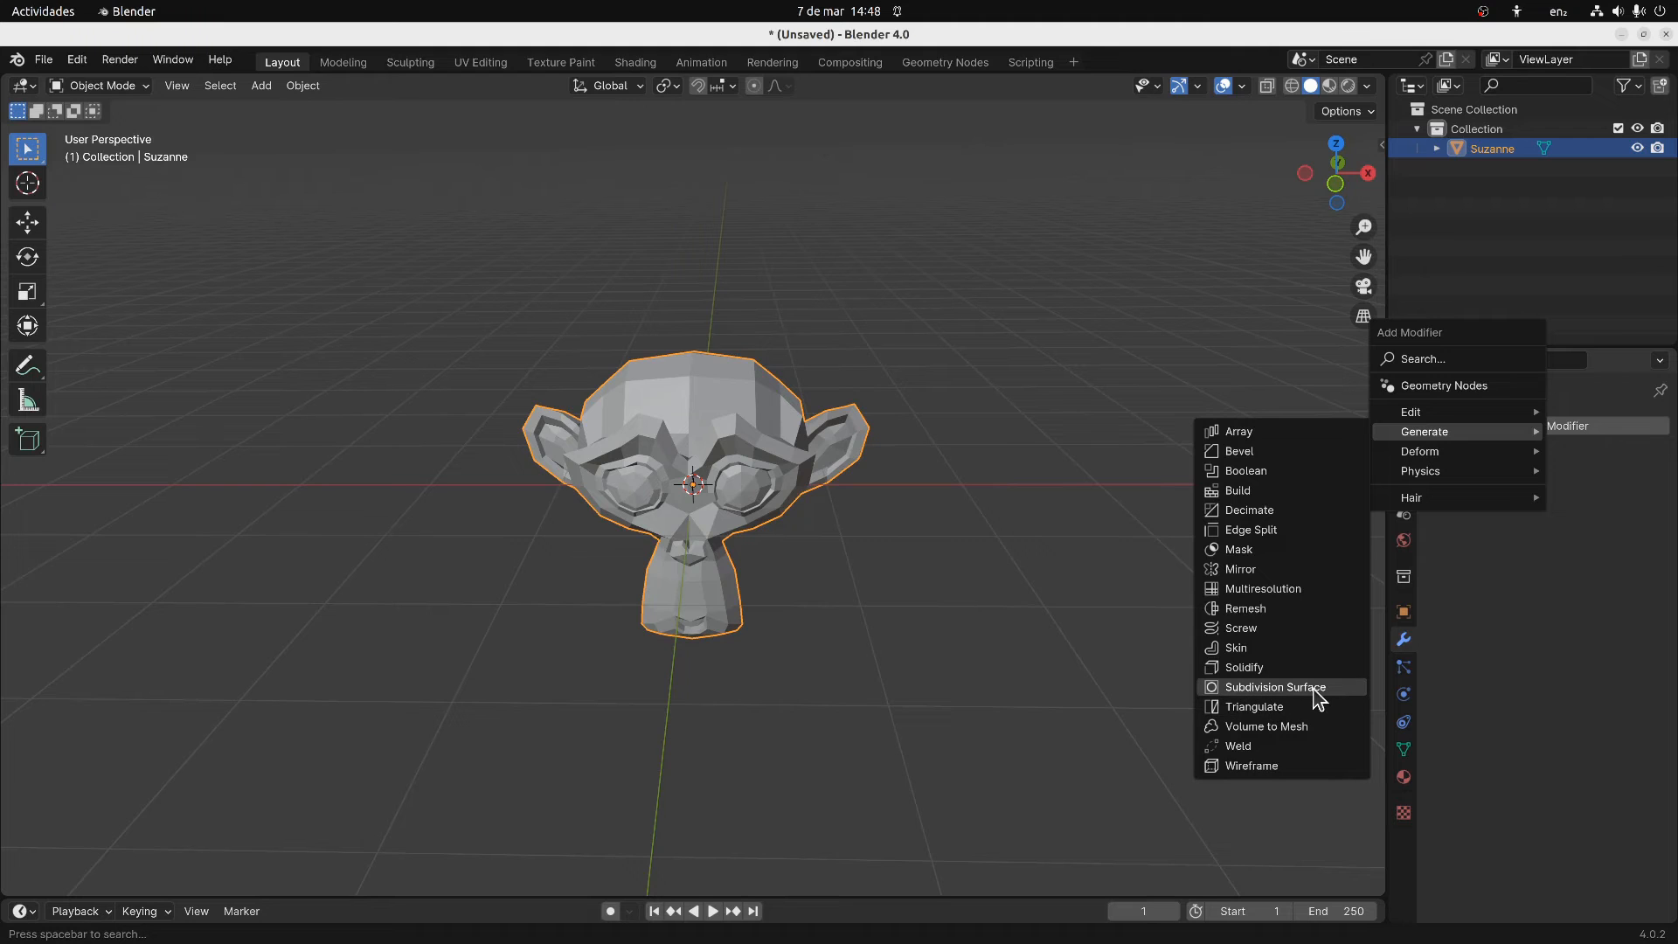
key(Return)
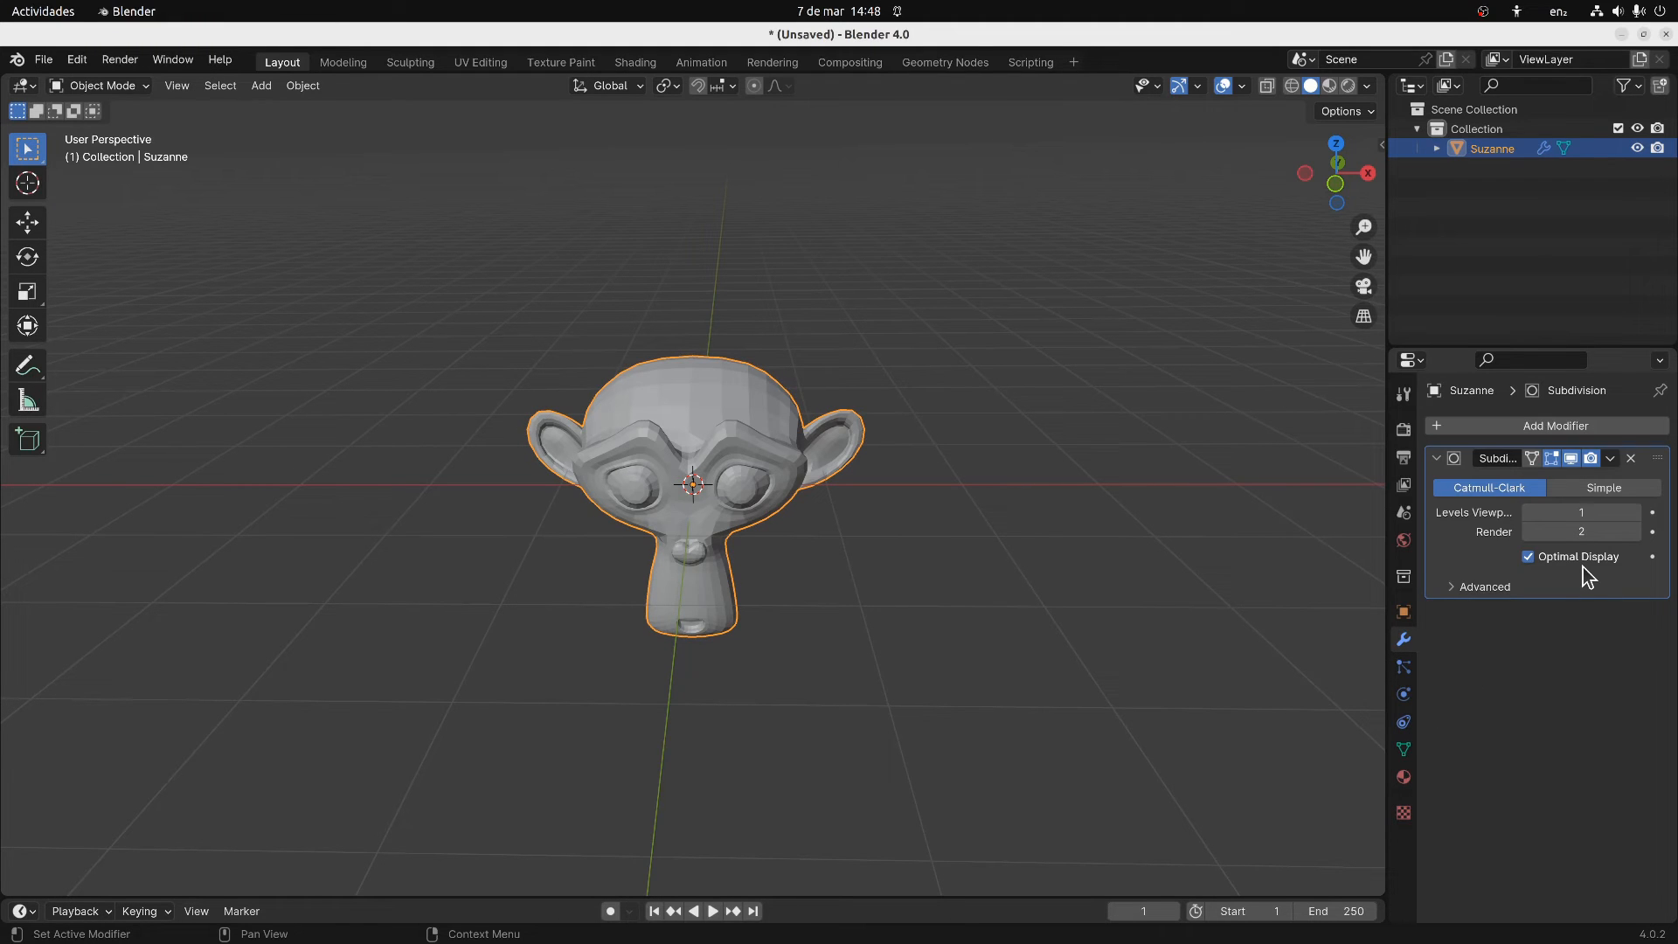
click(1635, 513)
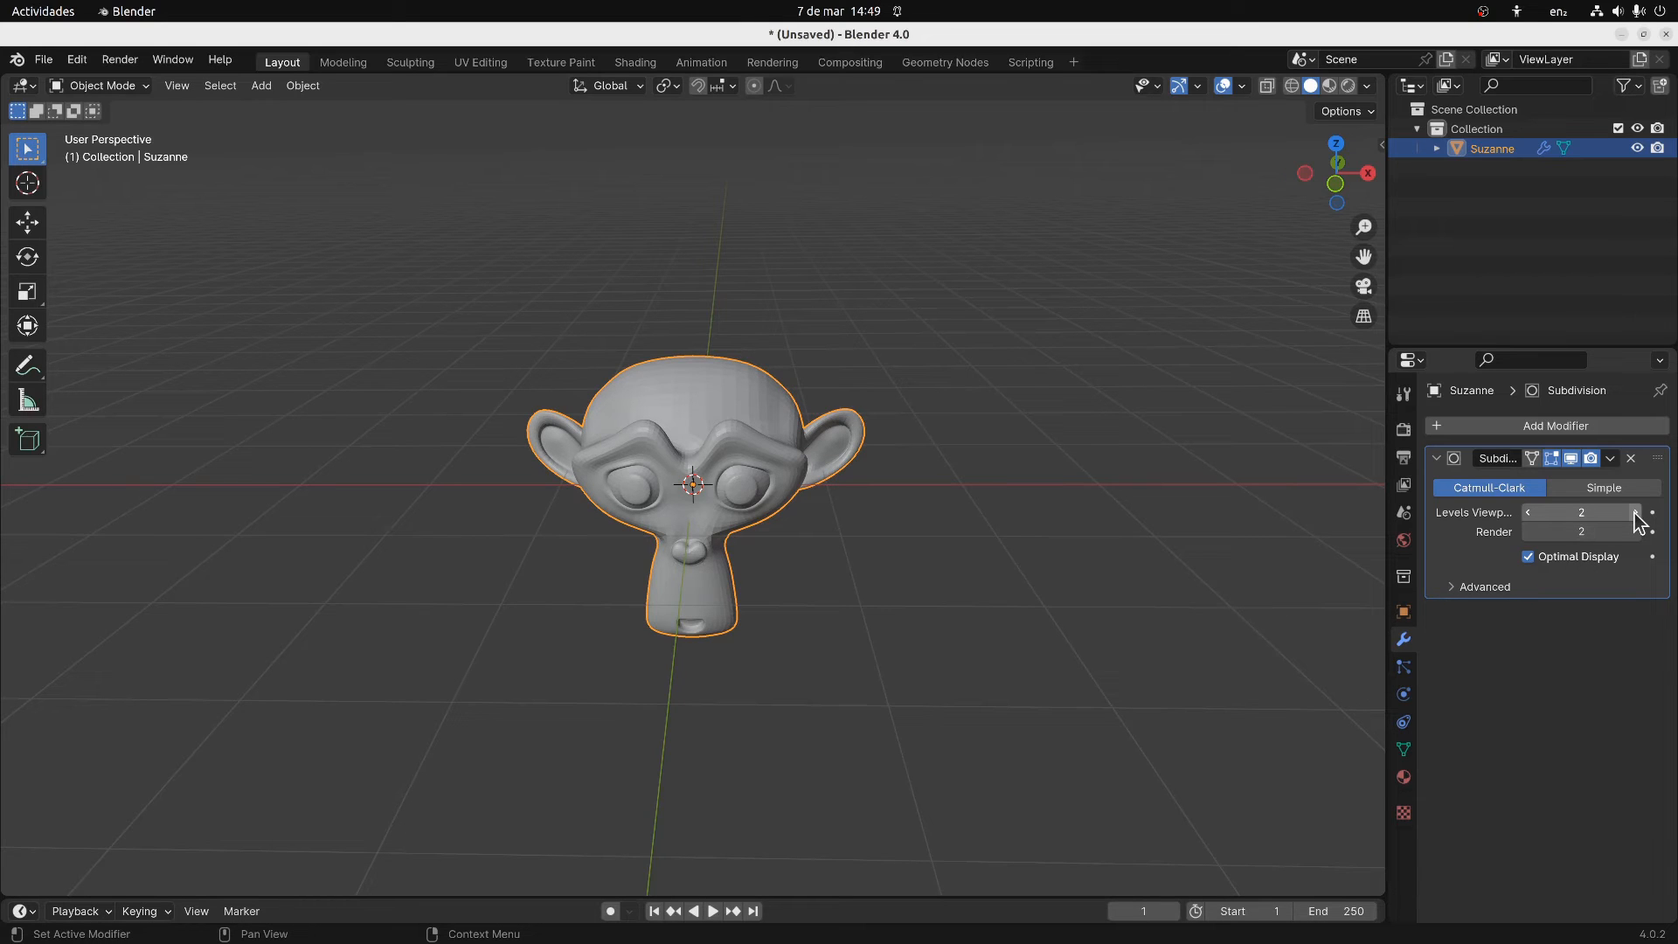
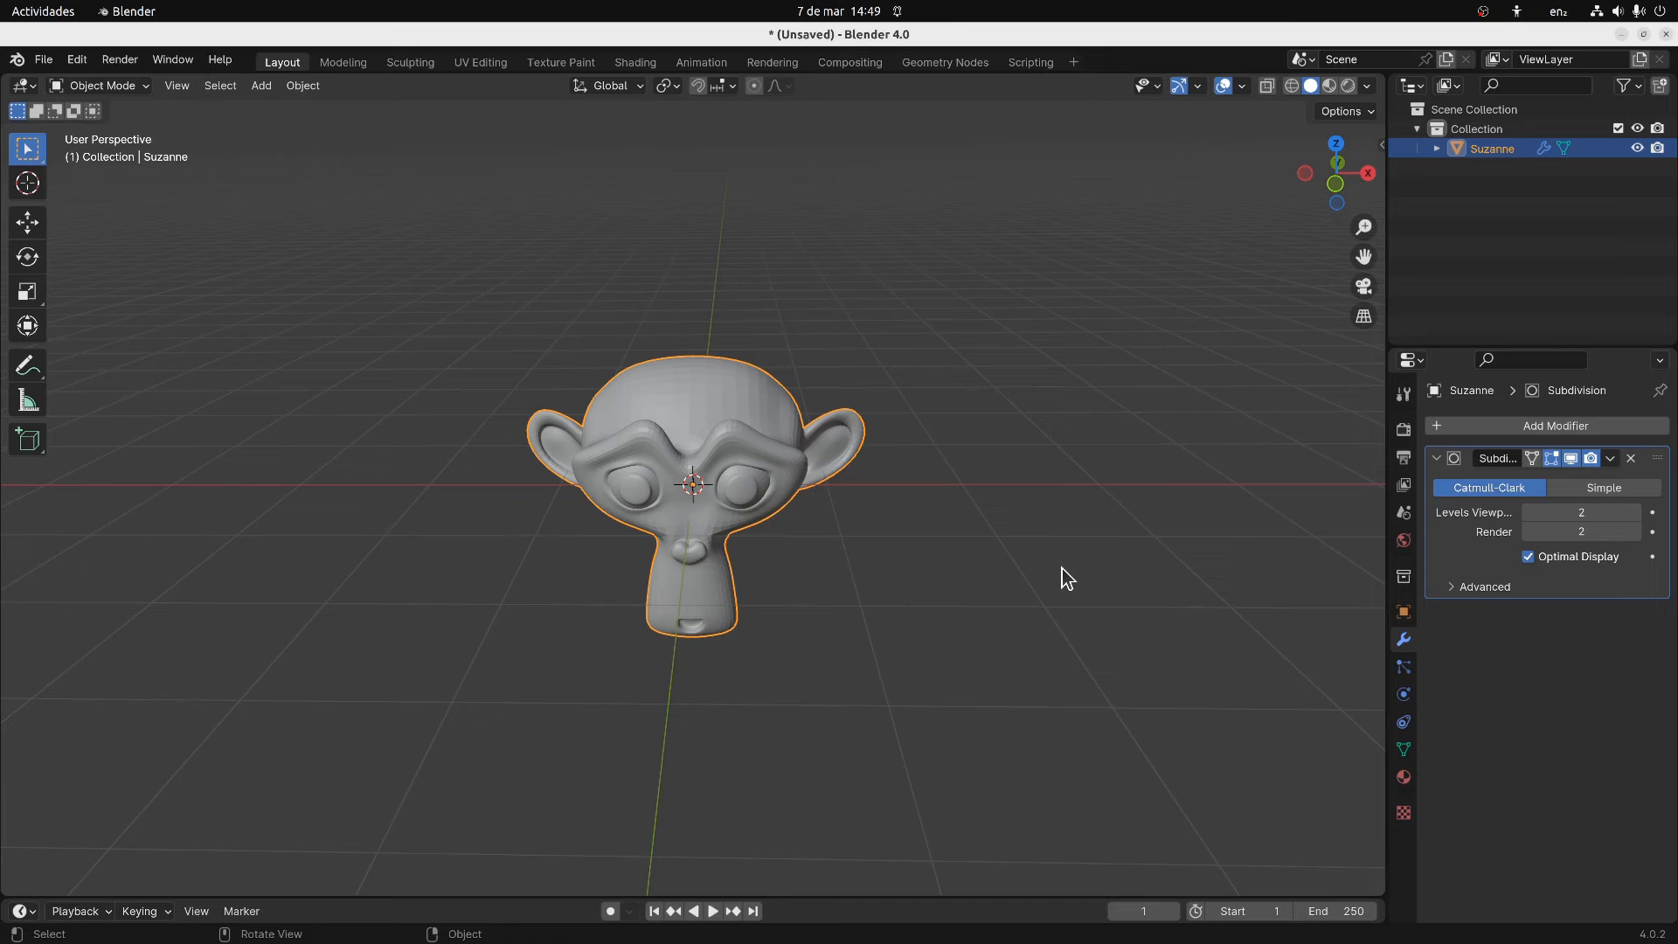
In Edit Mode, pull the centre vertices of both monkey eyes outward along the Y axis, and return to Object Mode
key(Tab)
scroll(726, 403, up, 4)
scroll(725, 402, up, 3)
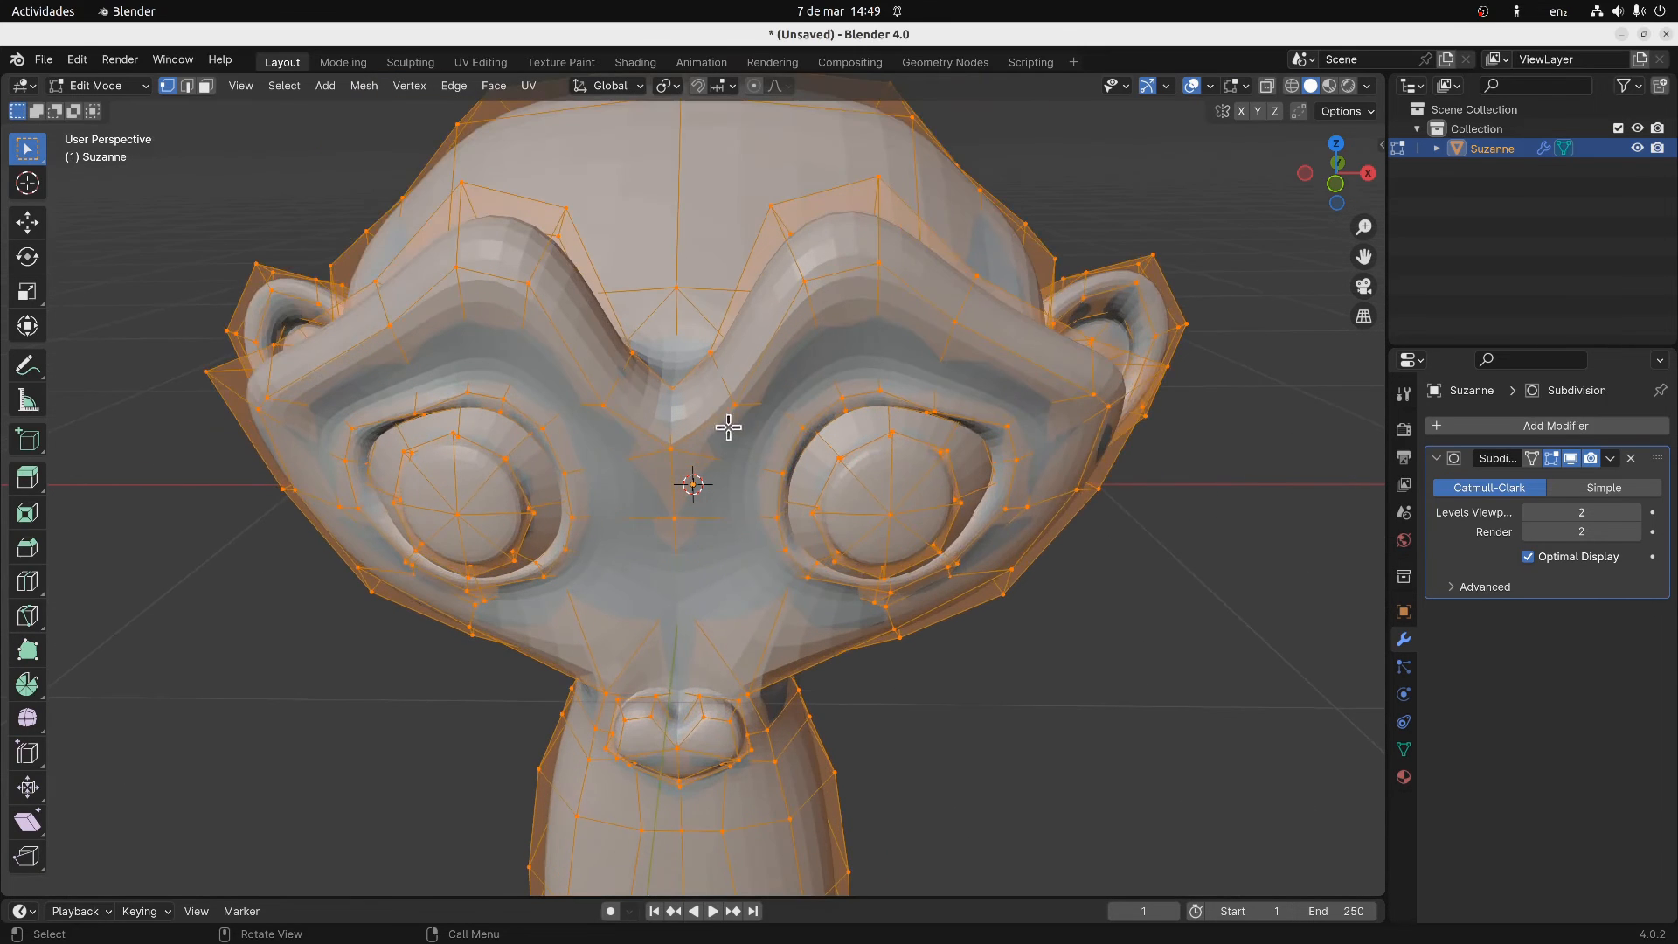
click(456, 514)
shift+click(885, 519)
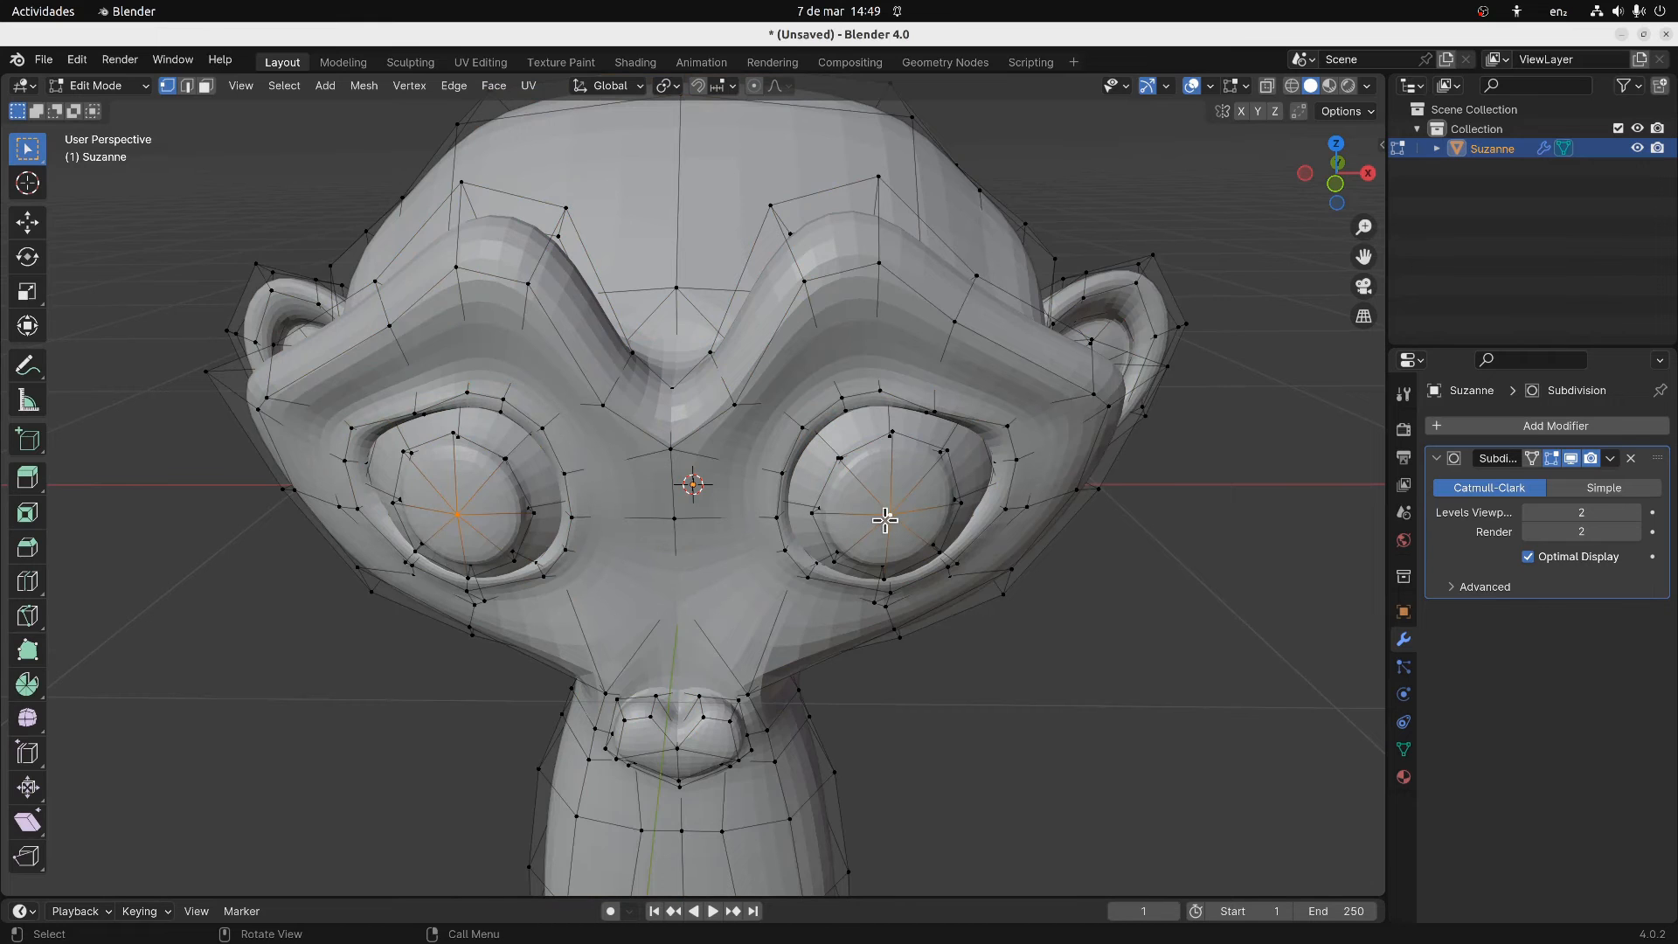
key(g)
key(z)
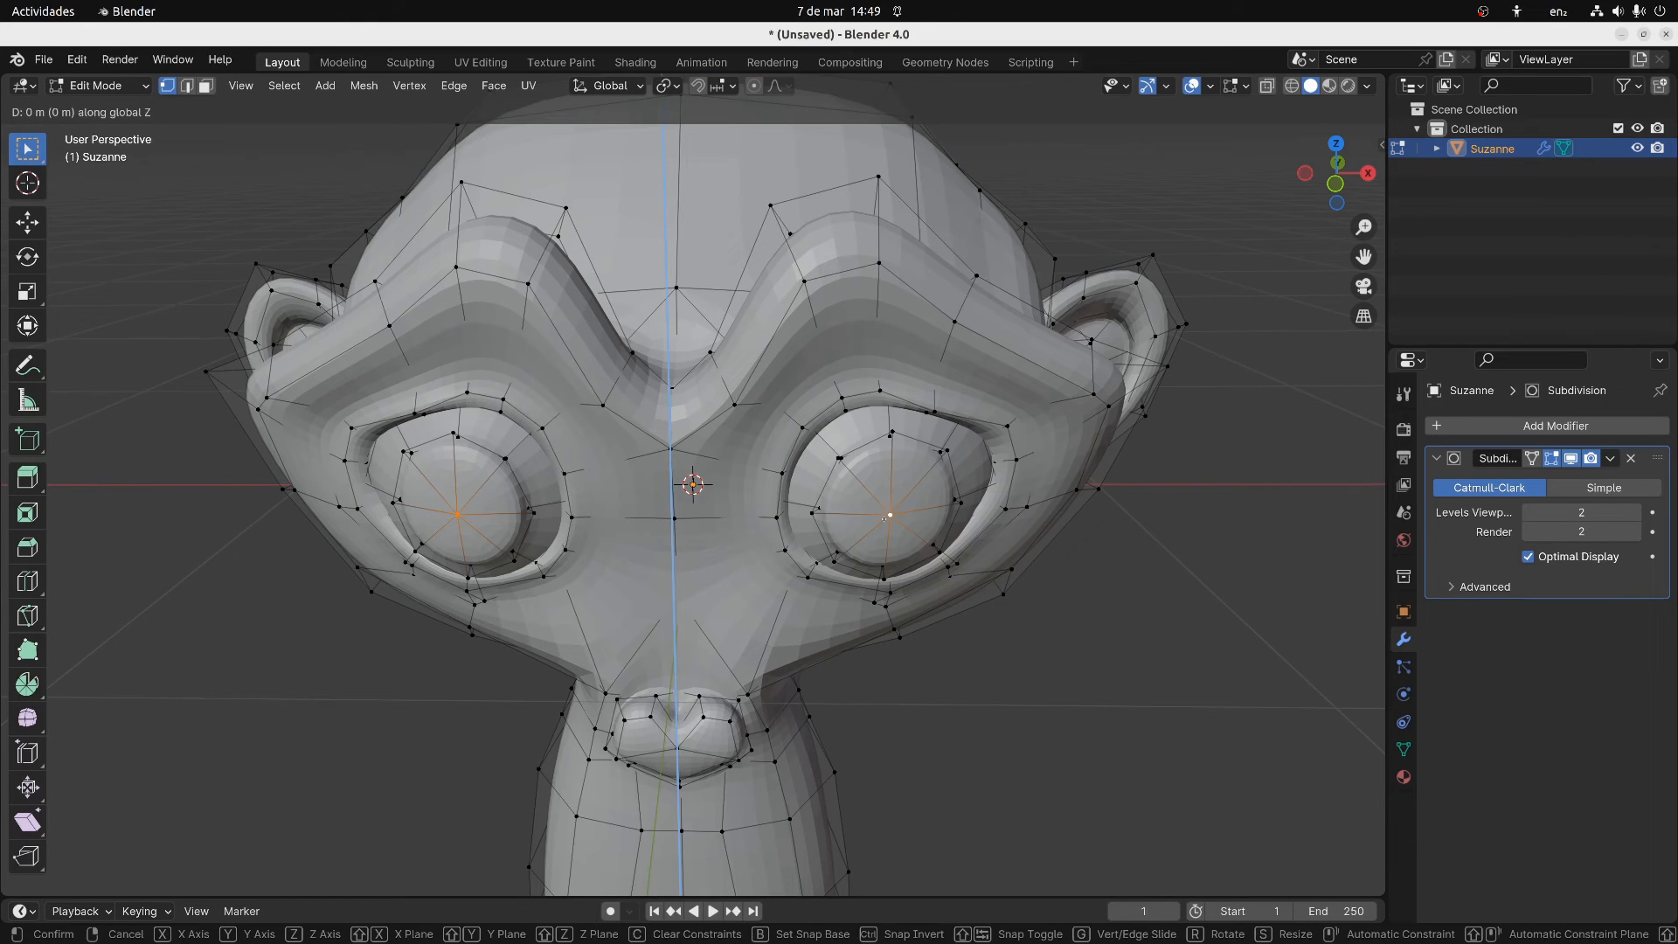
key(y)
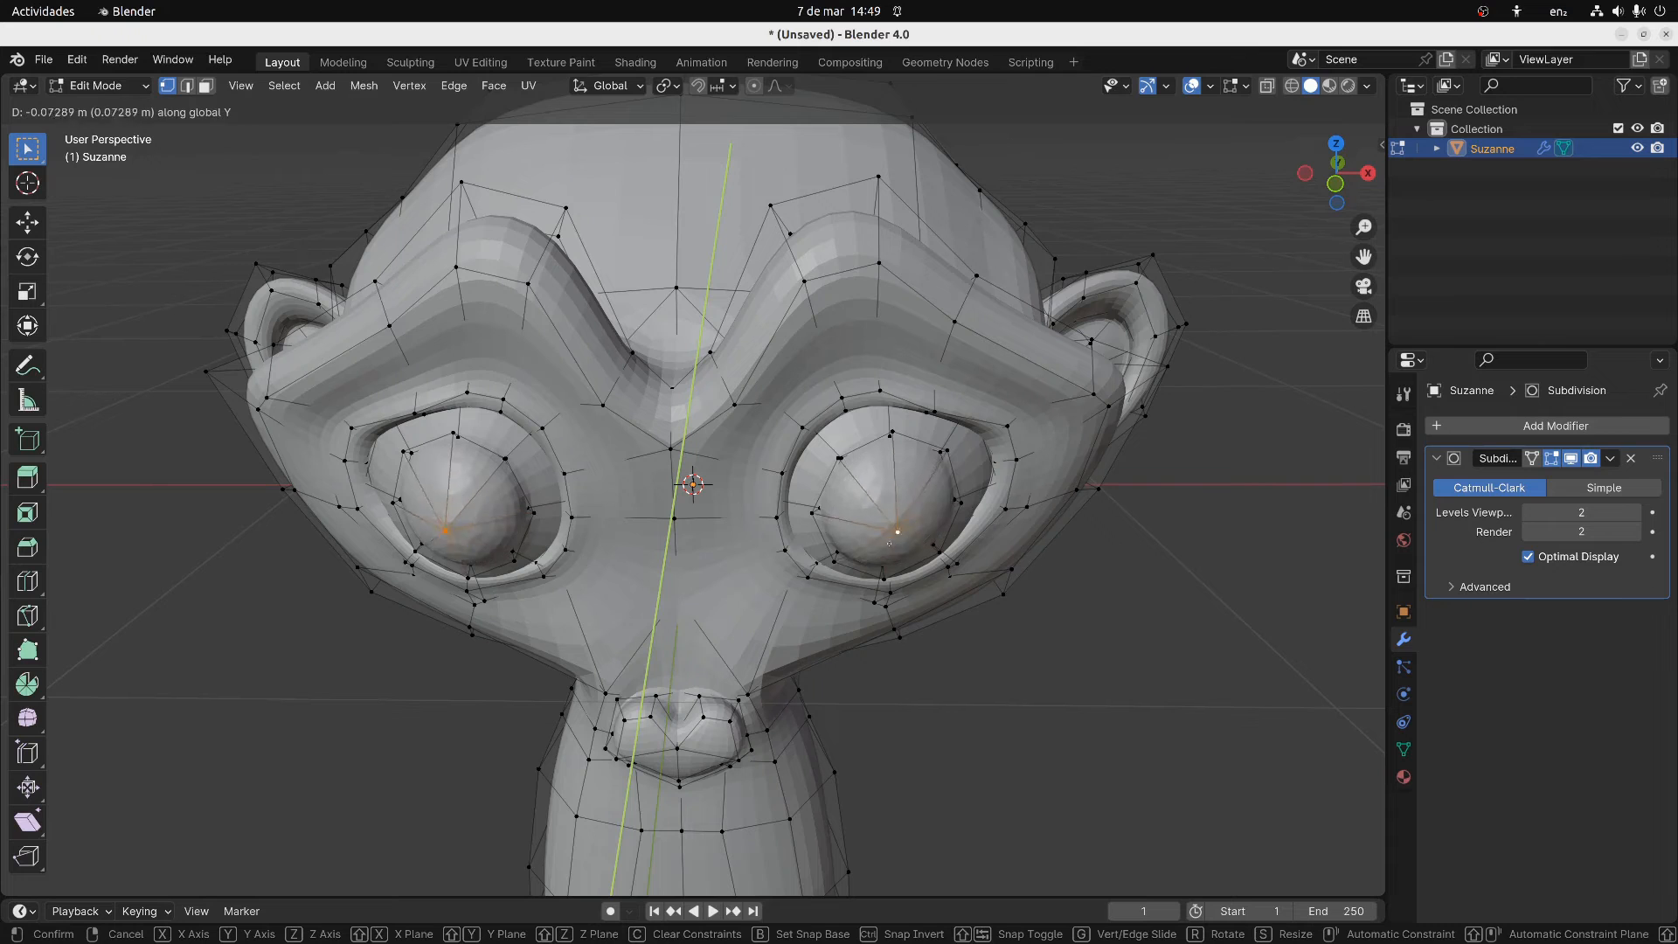
click(896, 570)
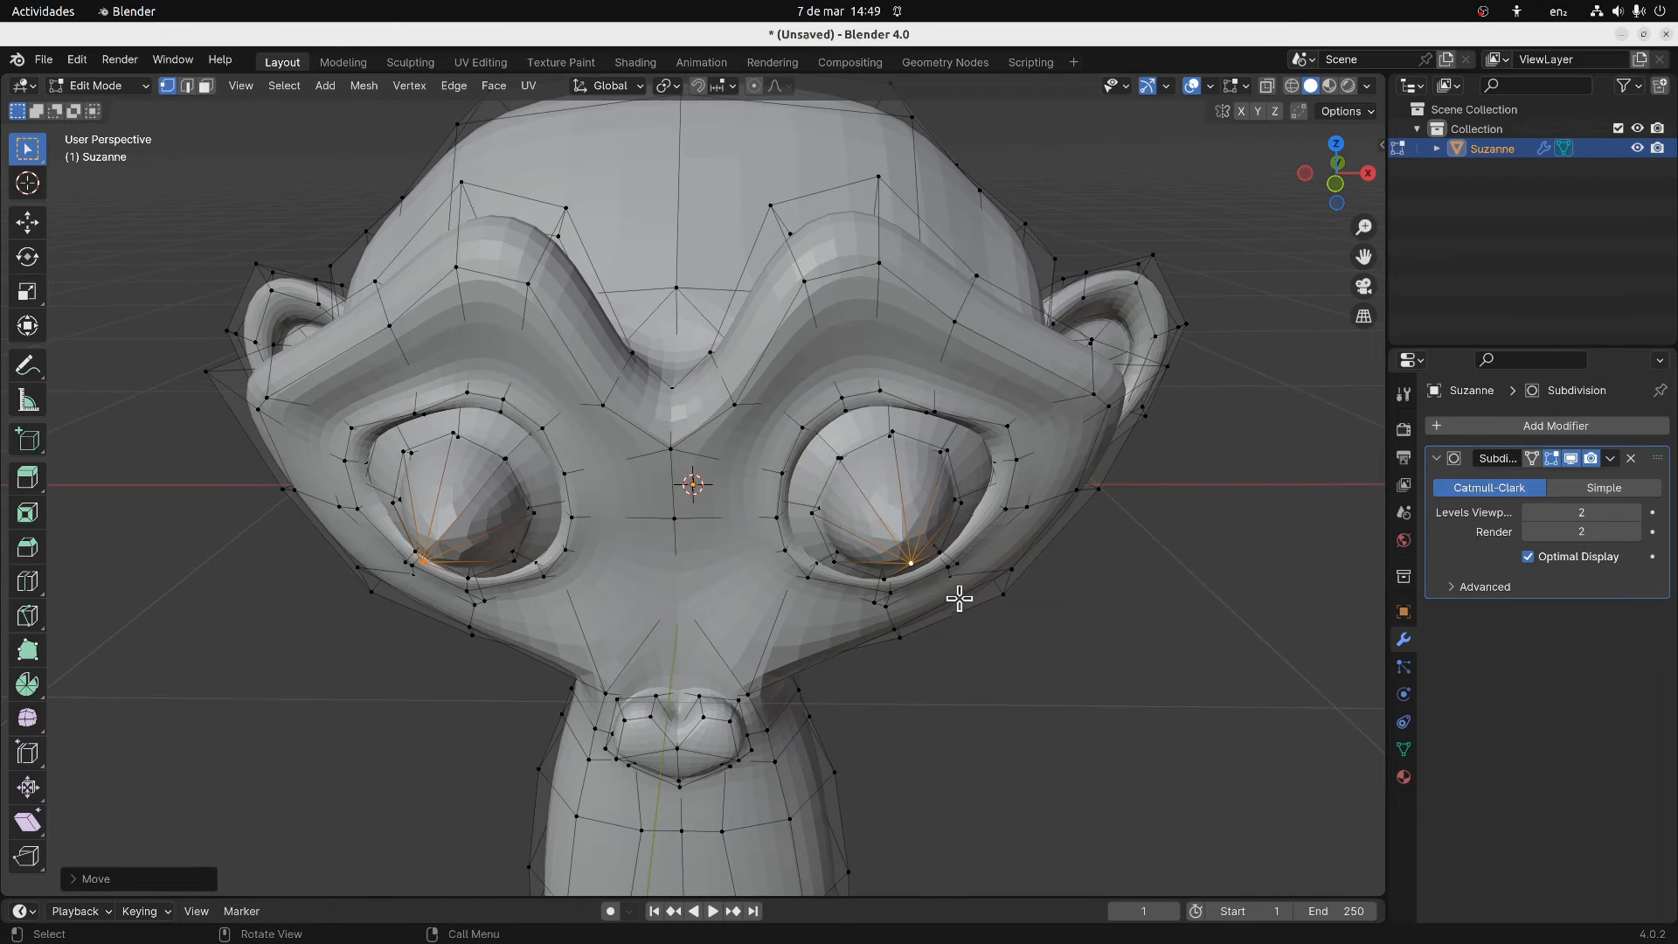
key(Tab)
scroll(961, 601, down, 3)
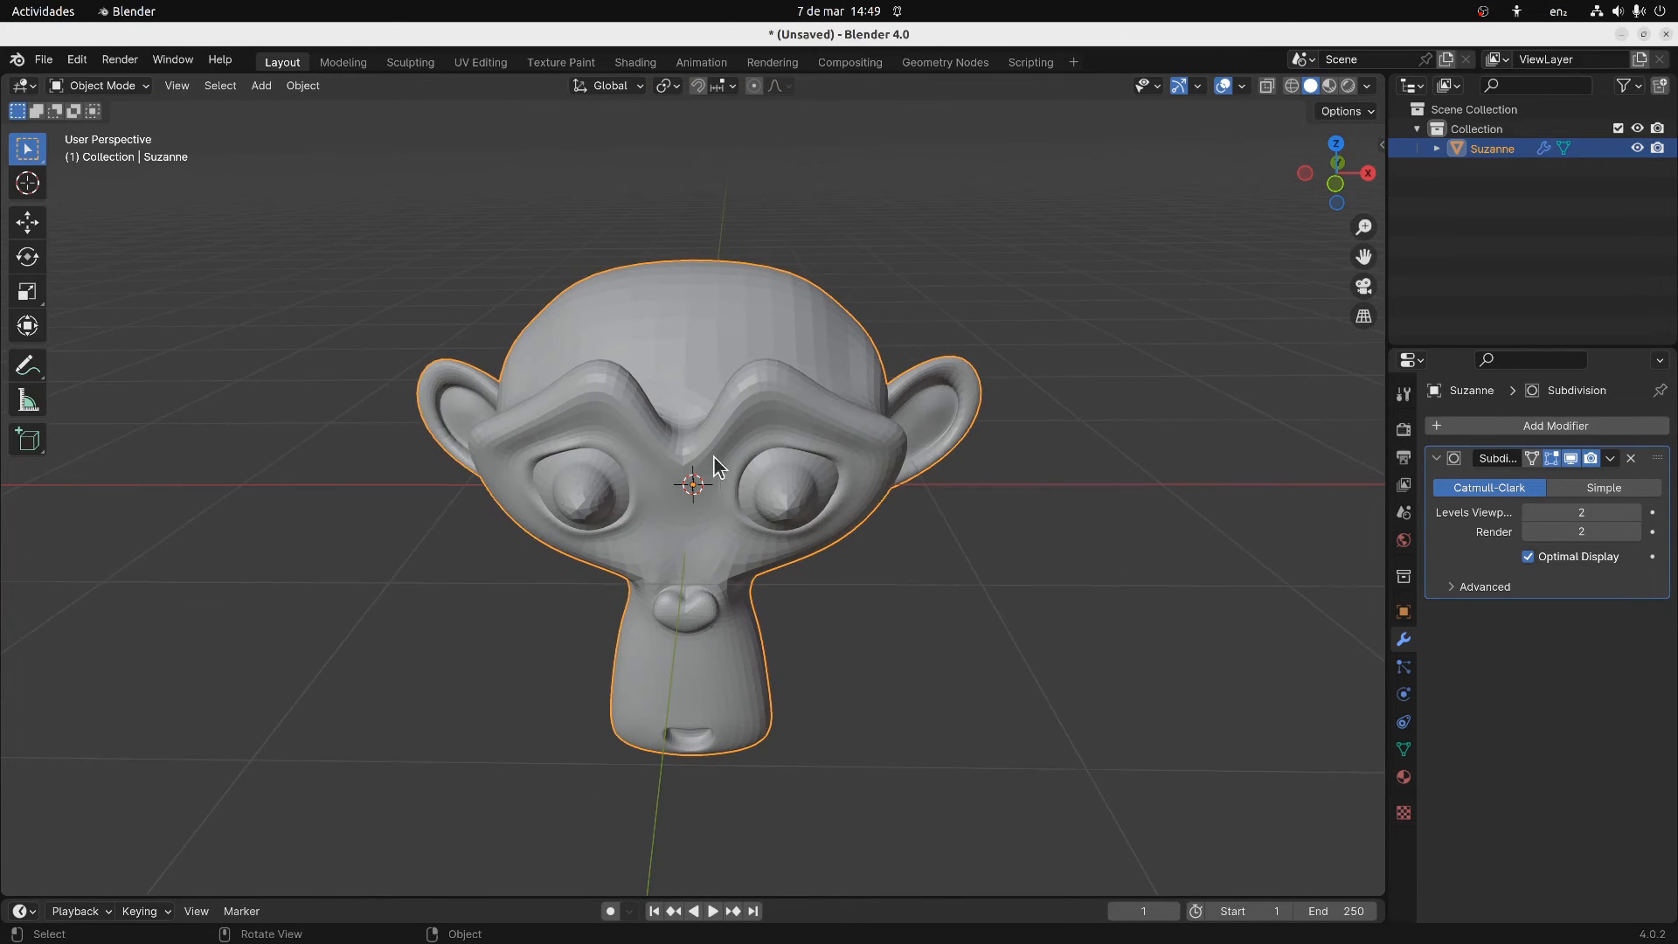
Apply Shade Smooth to the monkey head
click(136, 86)
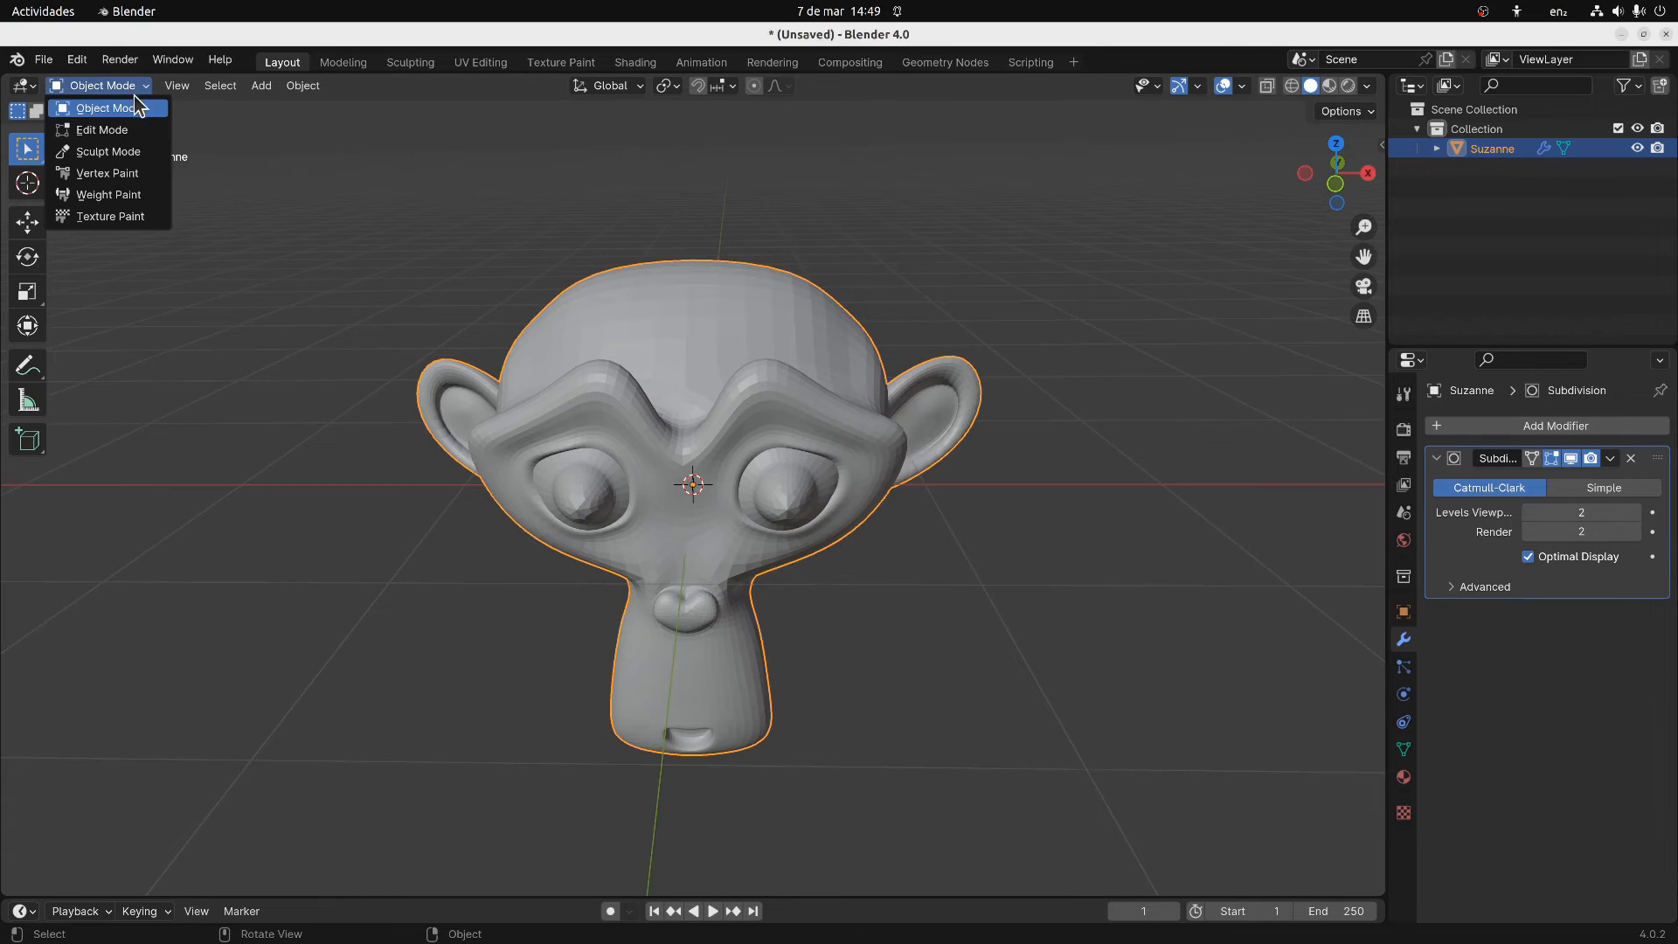
click(133, 108)
middle_drag(667, 369, 806, 354)
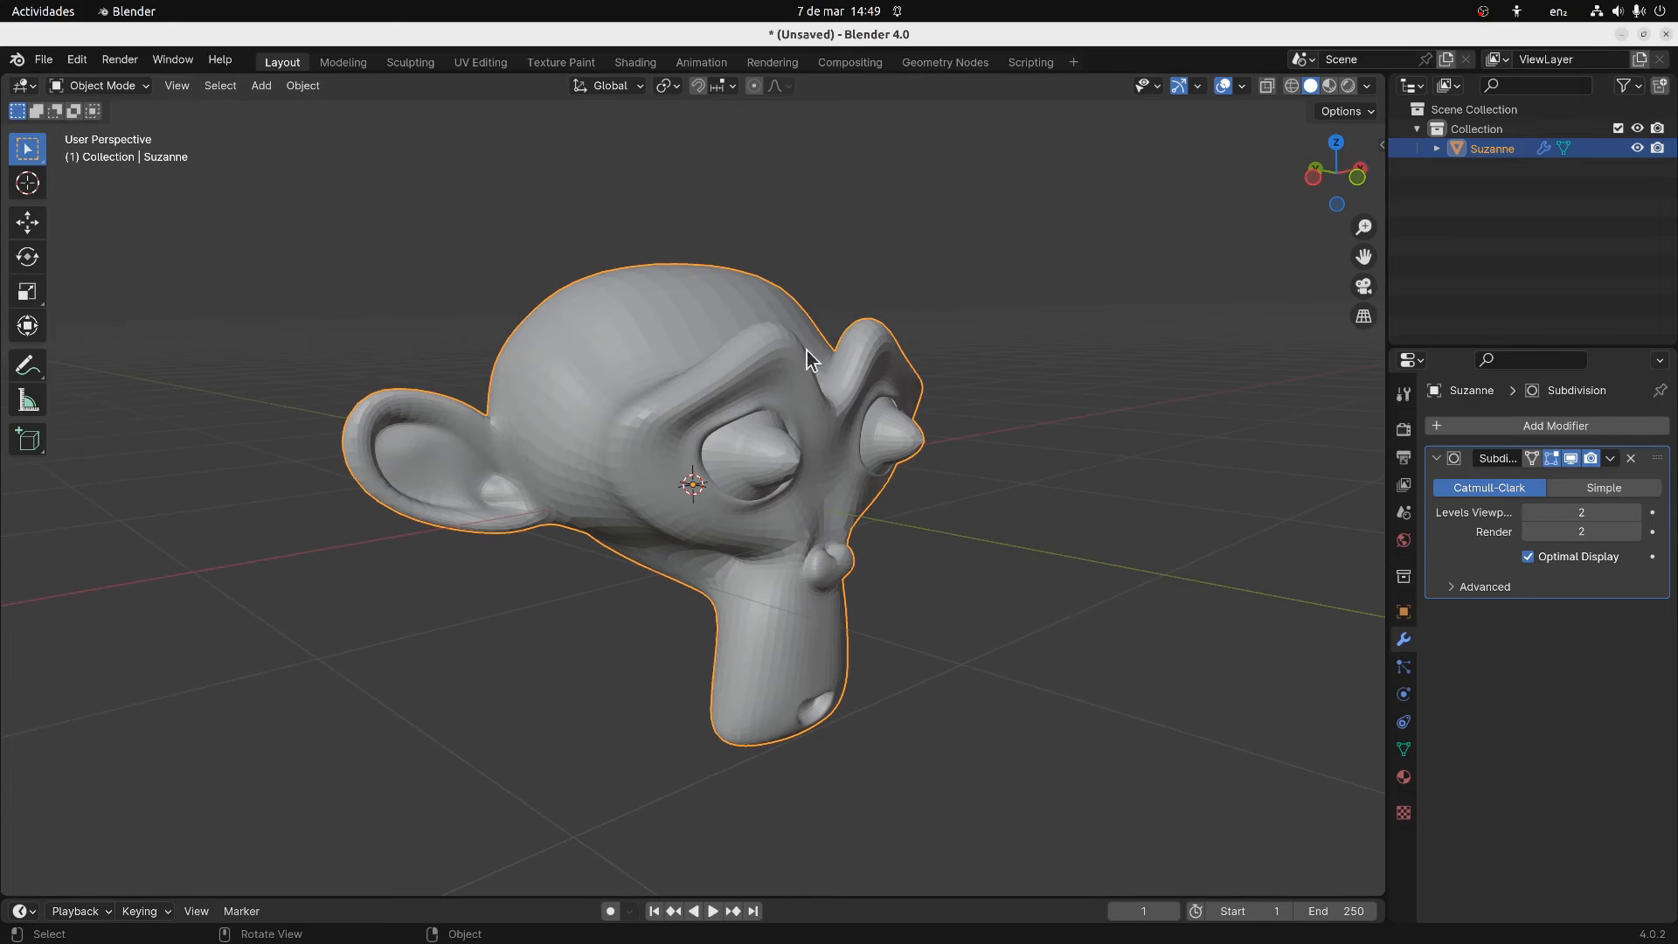
right_click(632, 317)
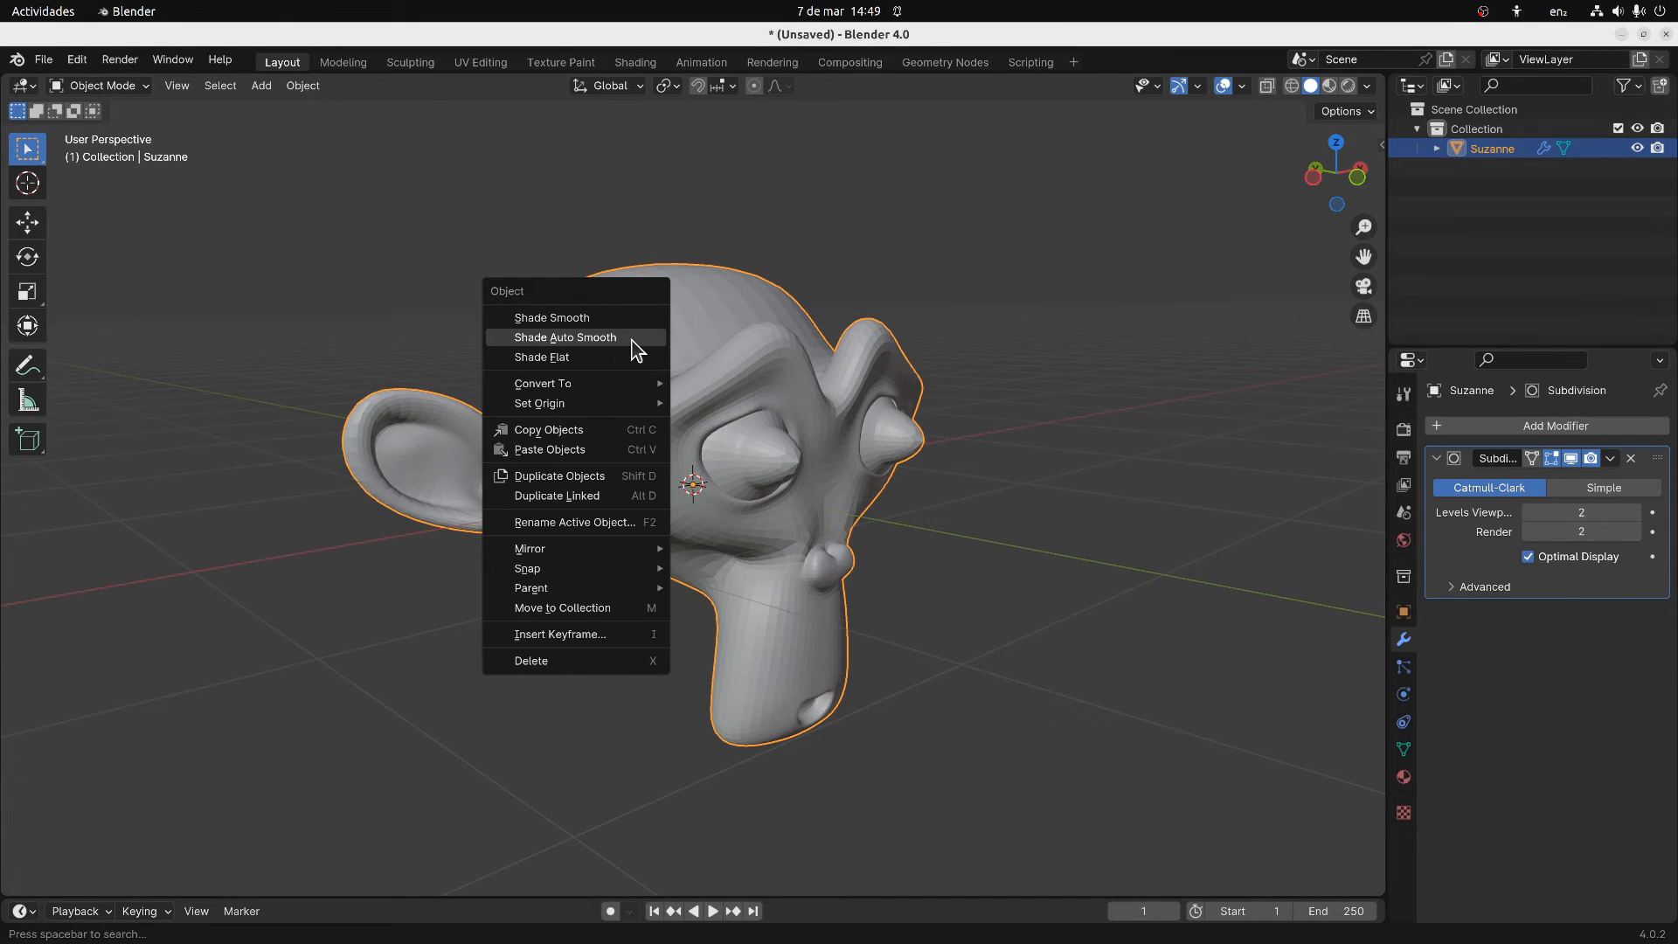
click(635, 339)
right_click(568, 327)
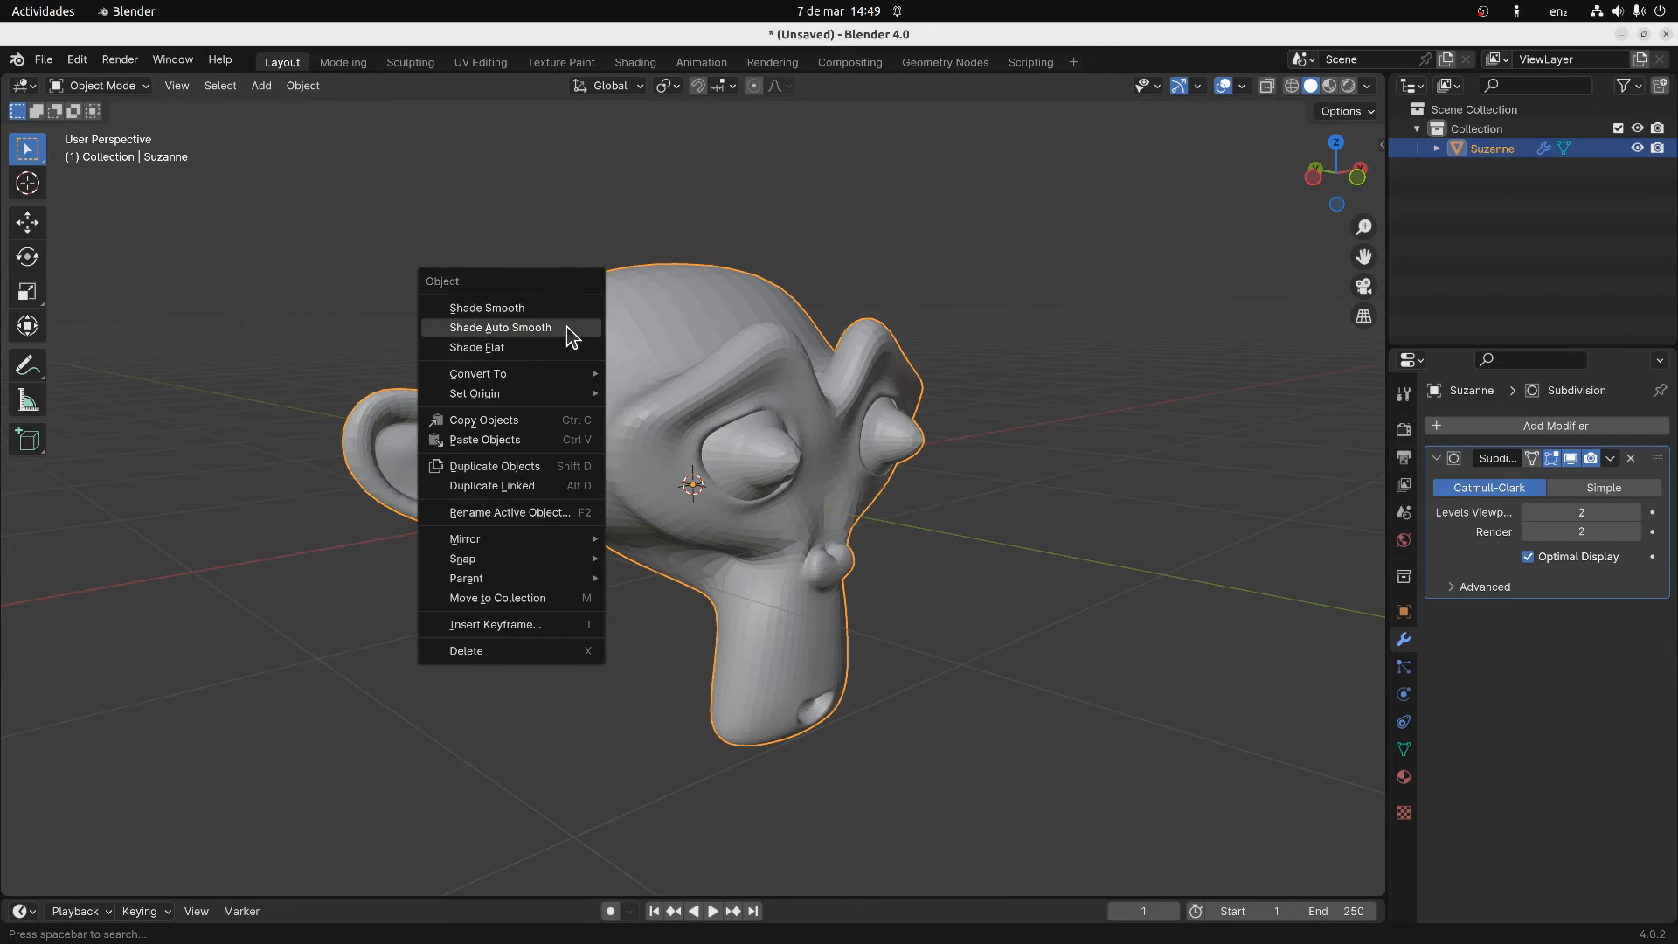
click(554, 309)
middle_drag(920, 375, 736, 388)
scroll(766, 374, down, 5)
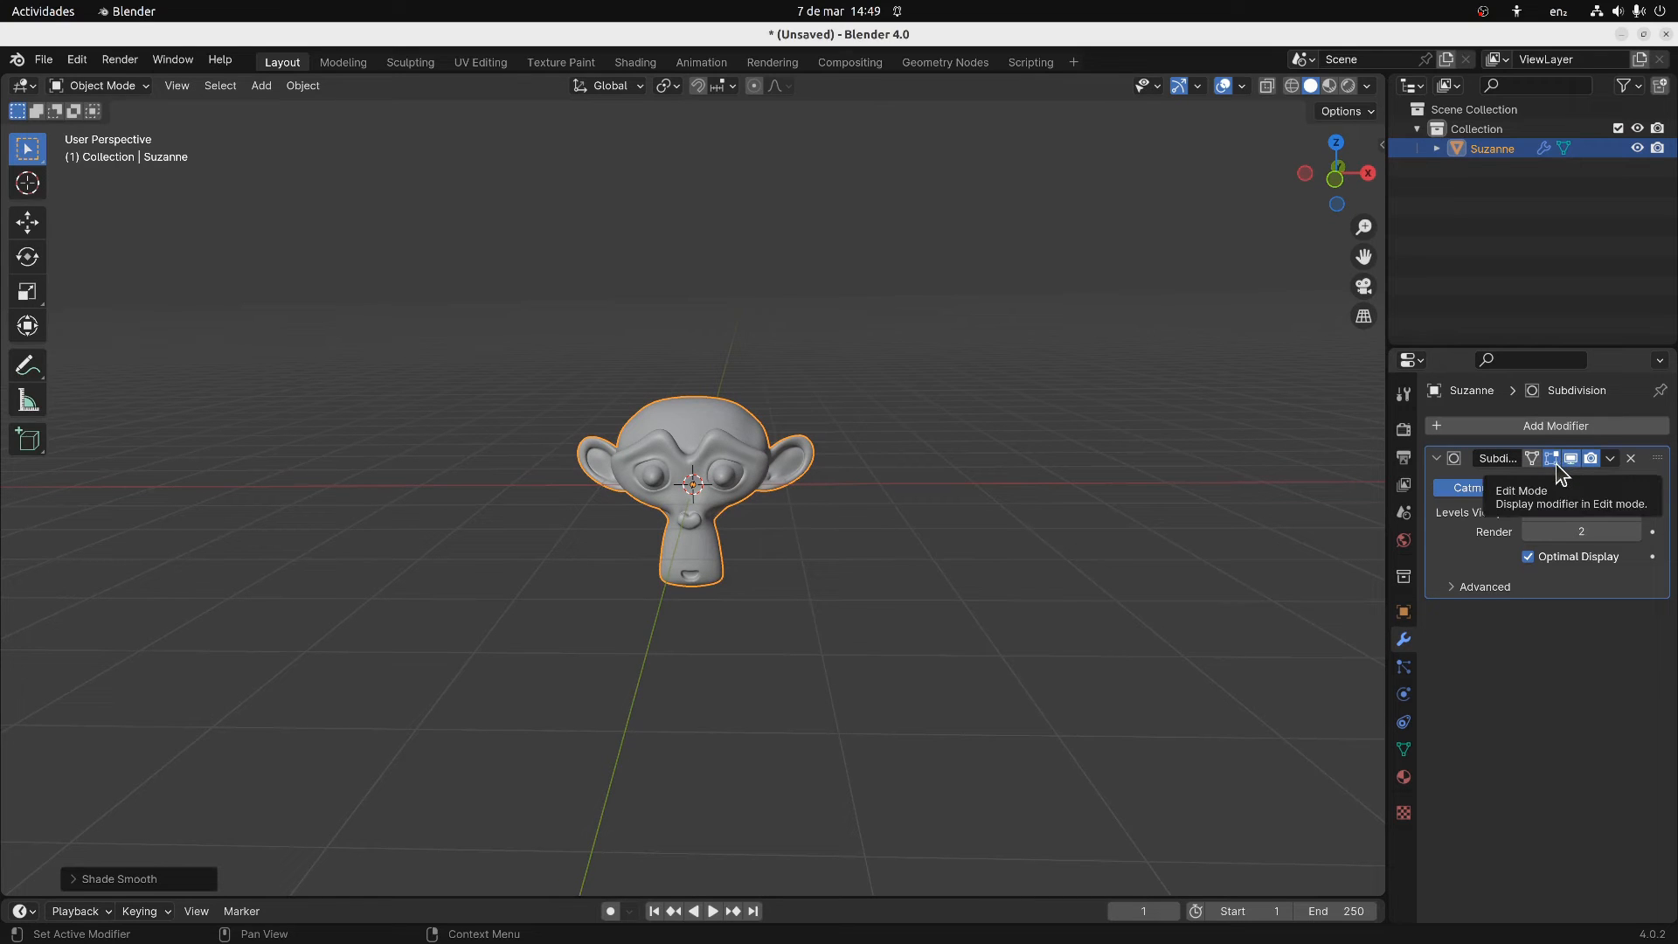
Turn the Subdivision modifier's viewport display off and on again to compare the head, and examine the smoothed surface
scroll(931, 452, up, 1)
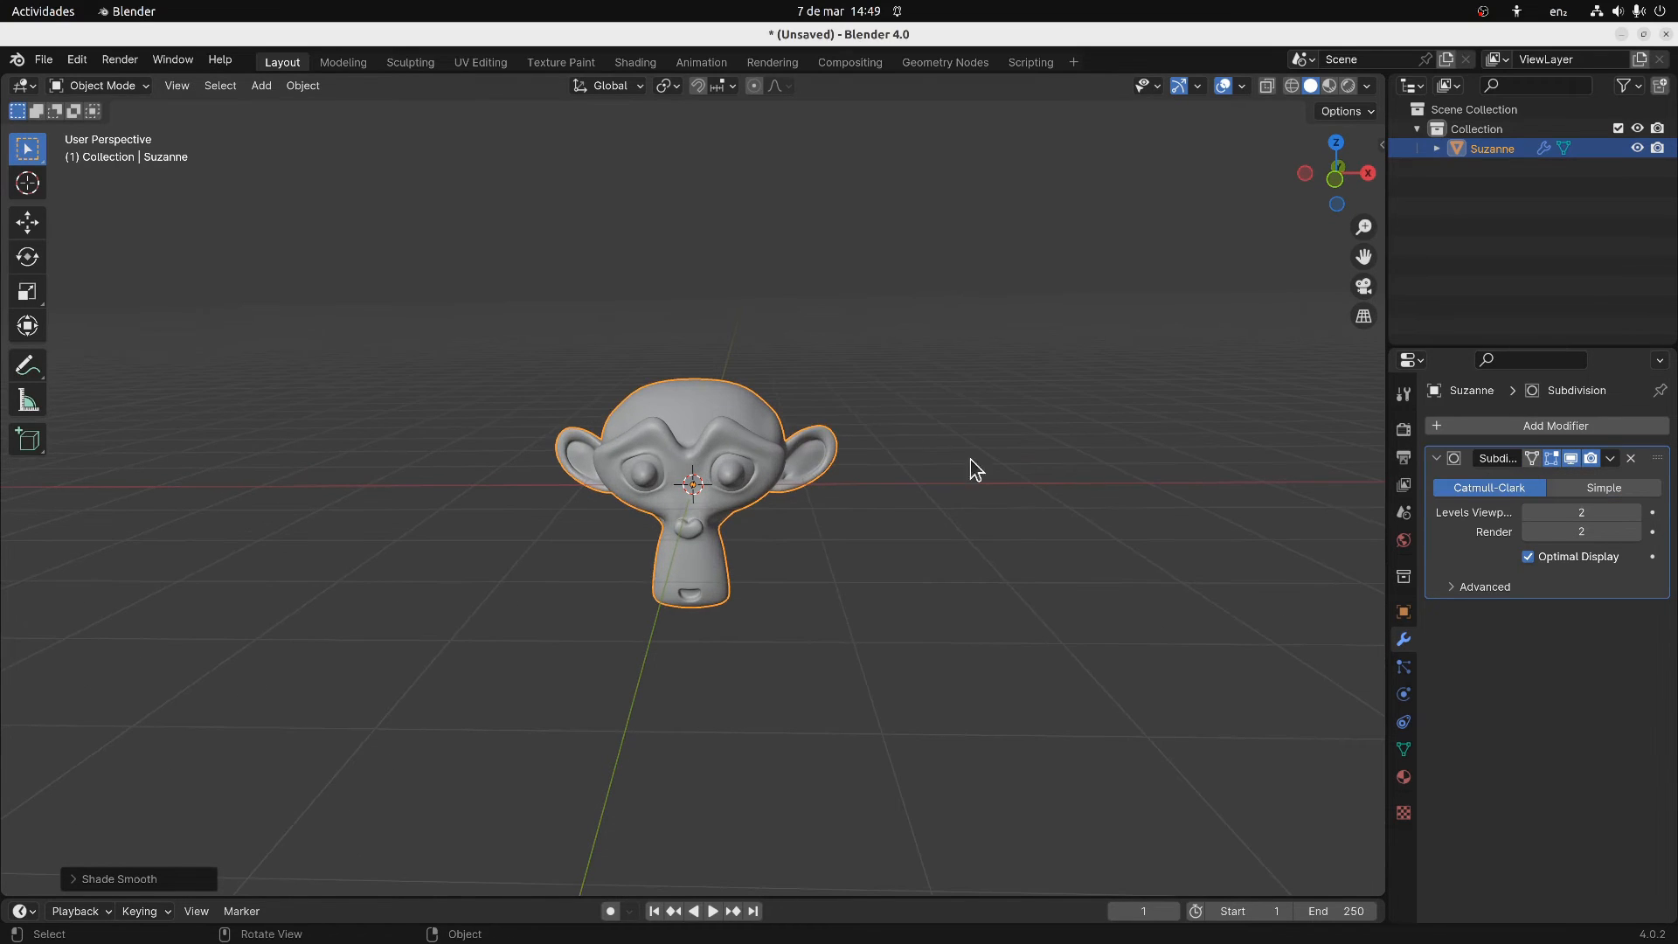
click(1572, 458)
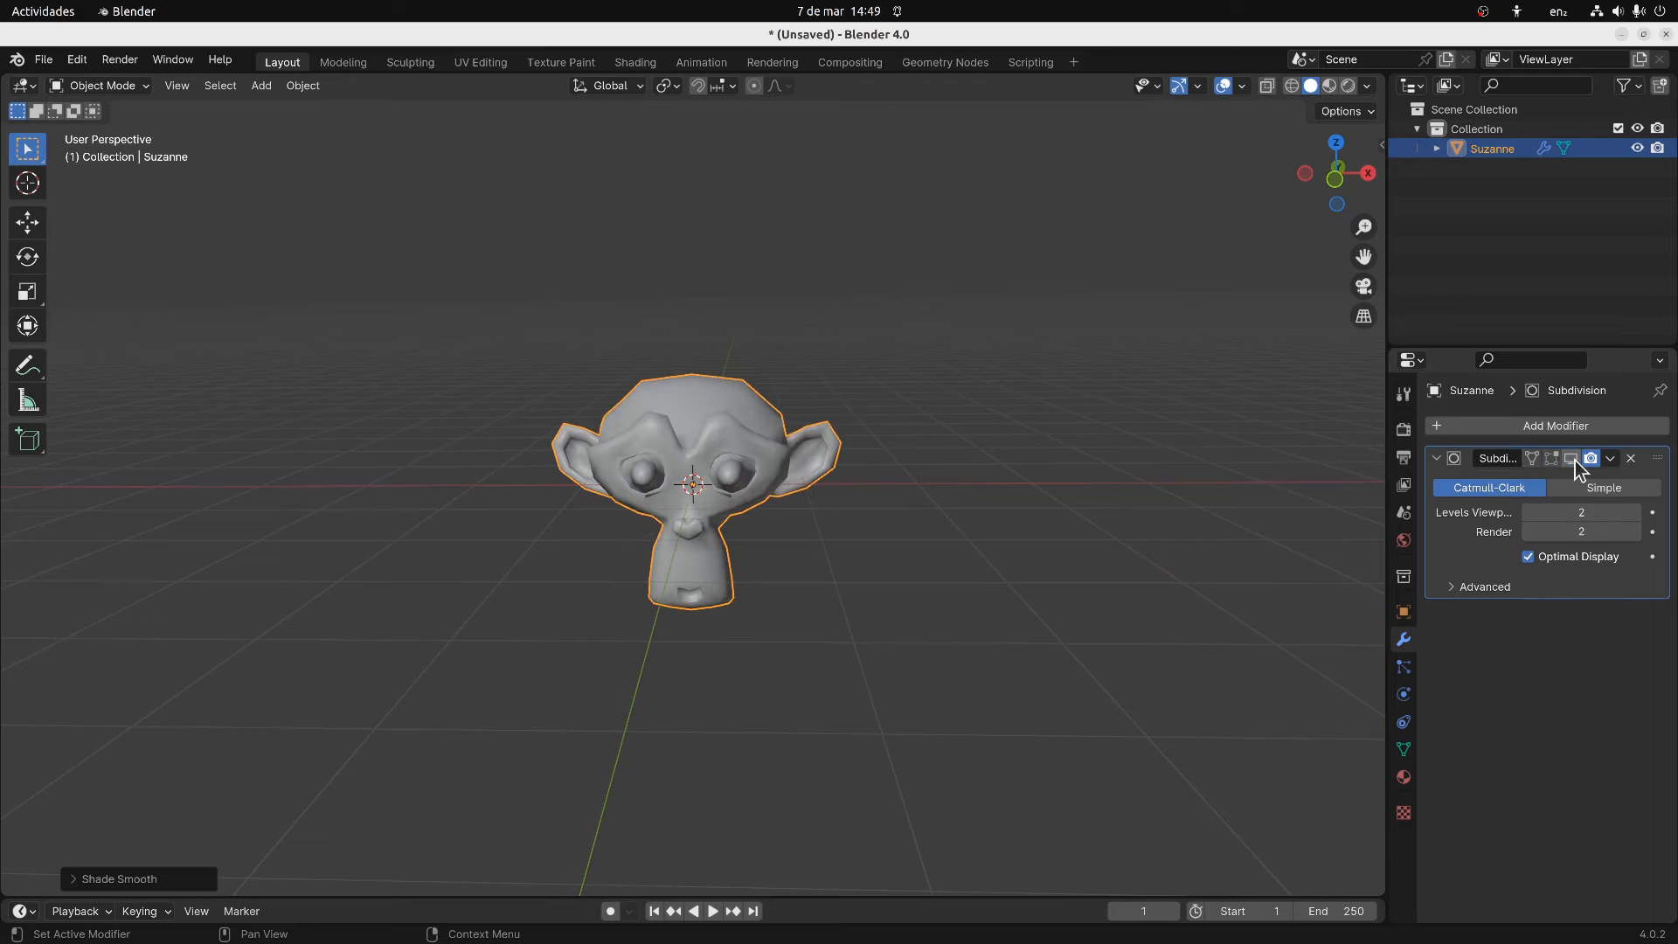
click(1572, 459)
click(1550, 460)
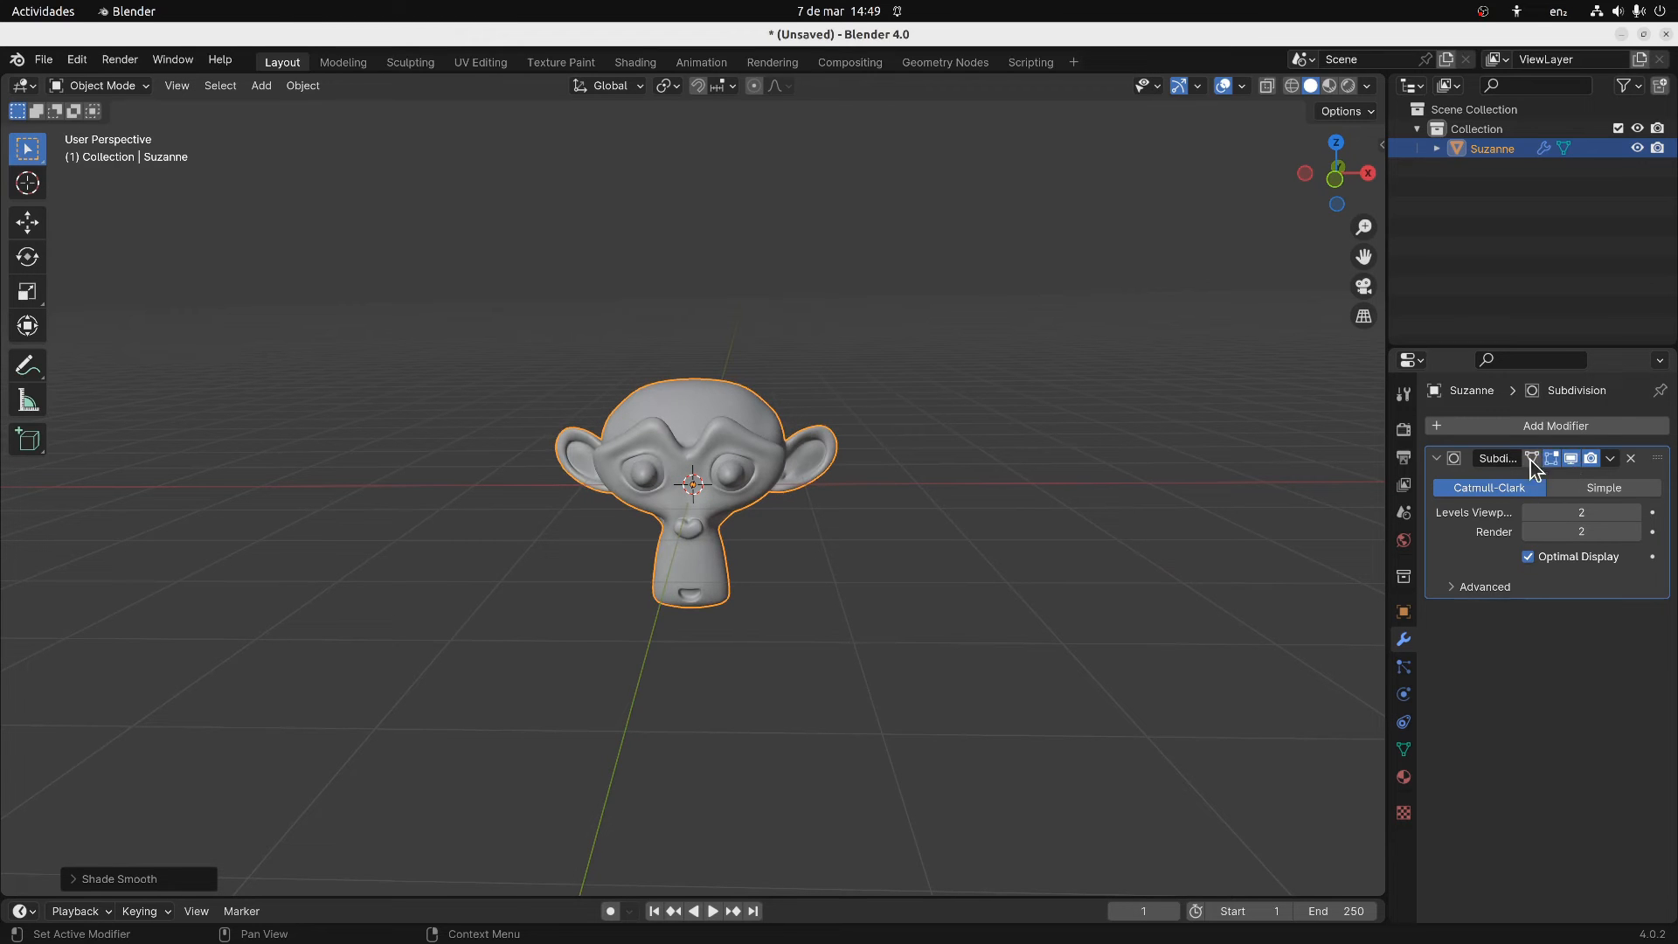
middle_drag(1026, 458, 786, 455)
scroll(711, 458, up, 2)
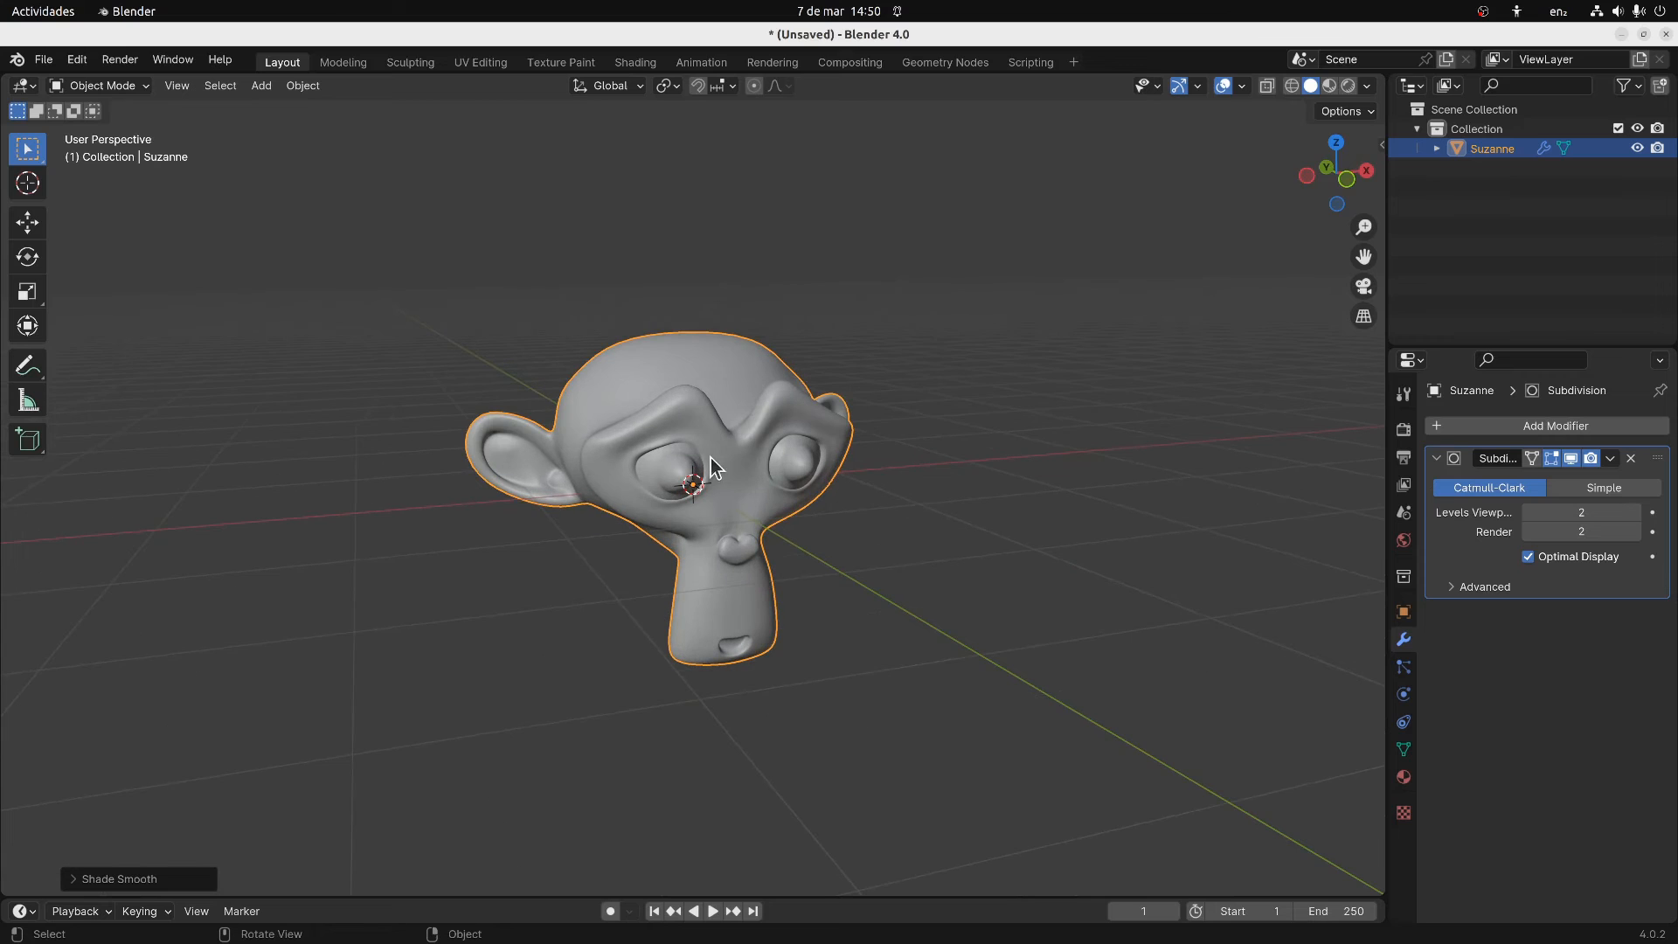
scroll(758, 395, up, 1)
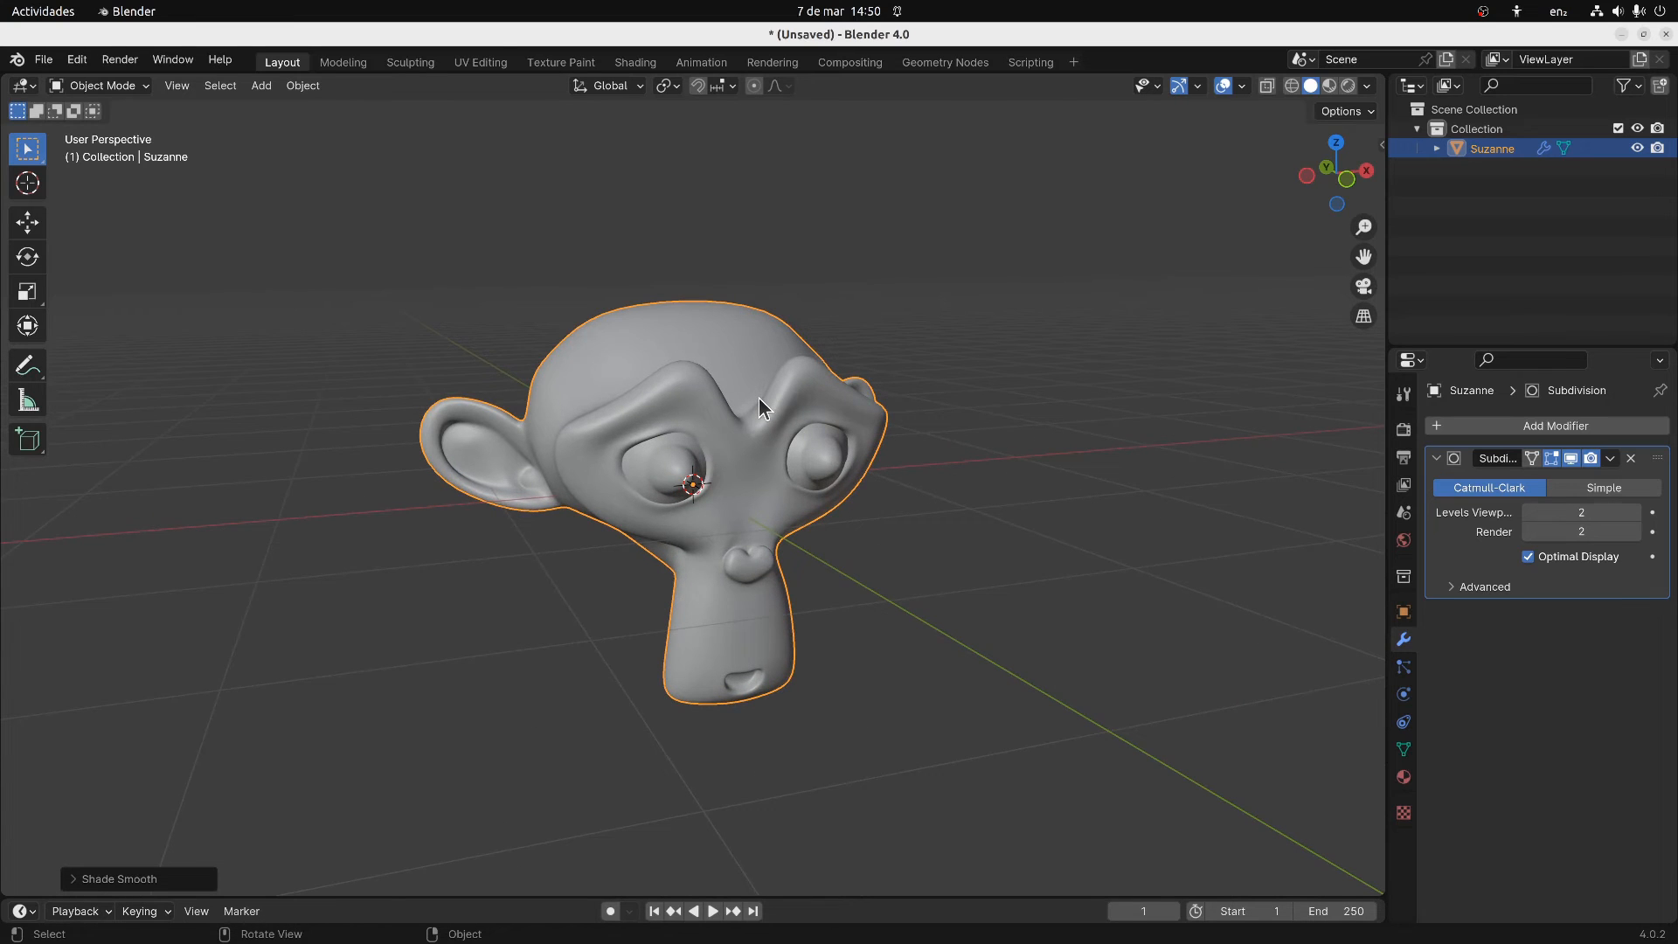
scroll(759, 397, down, 3)
scroll(762, 407, down, 1)
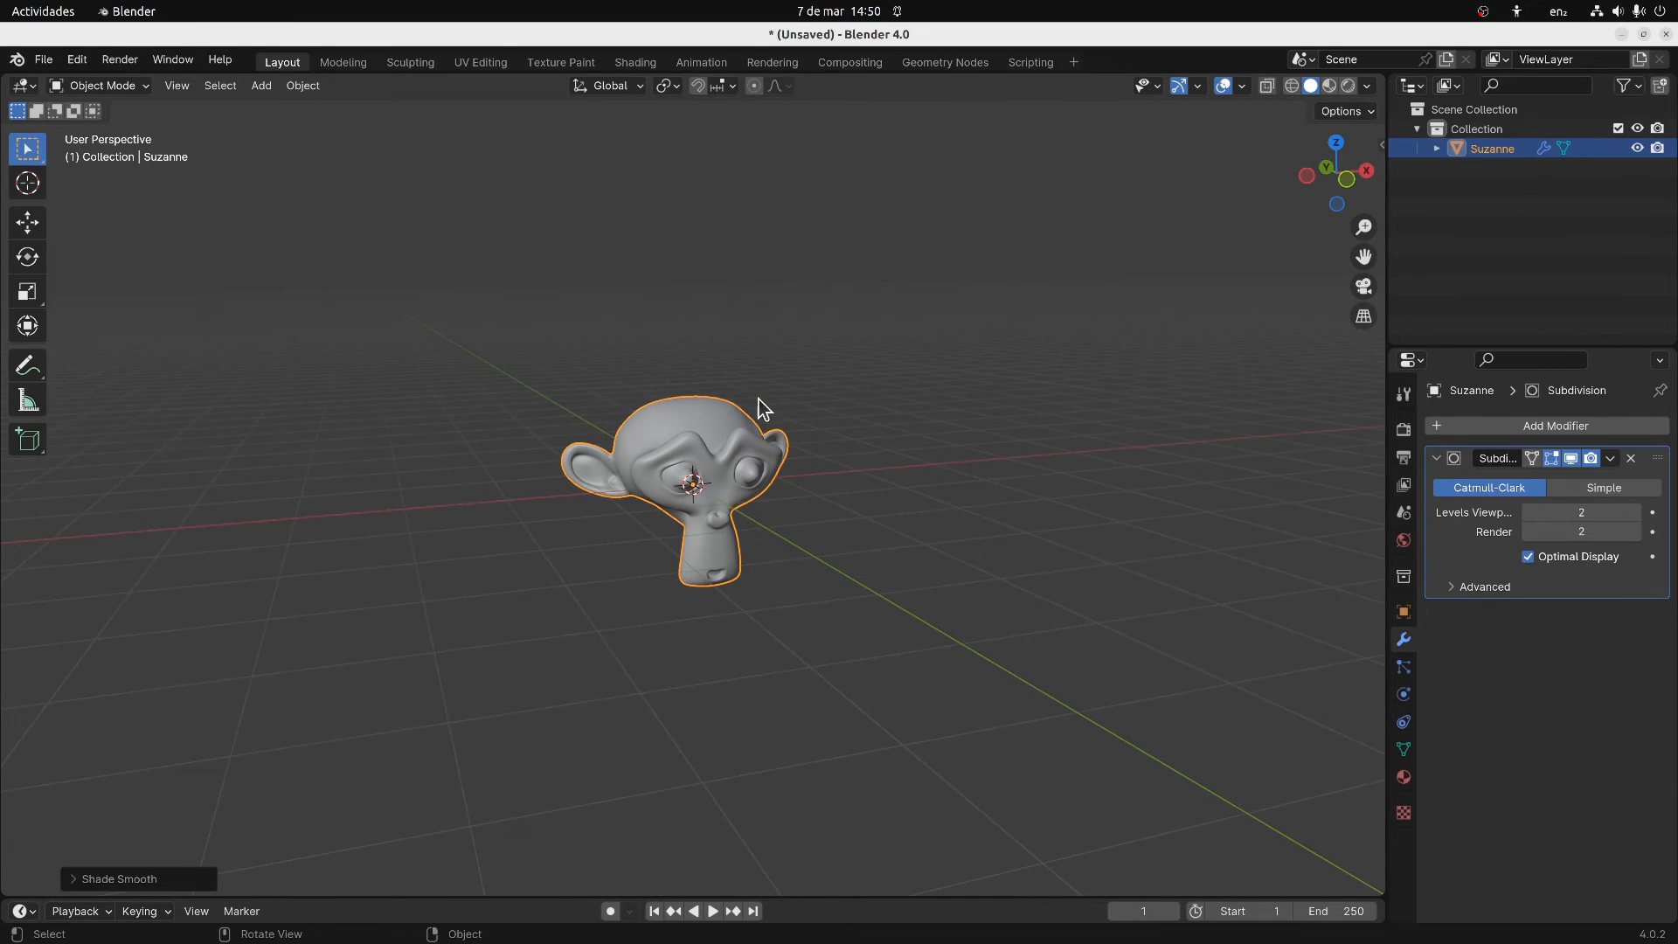
Delete the monkey head and add a Cube mesh at the origin
key(Delete)
middle_drag(759, 400, 695, 492)
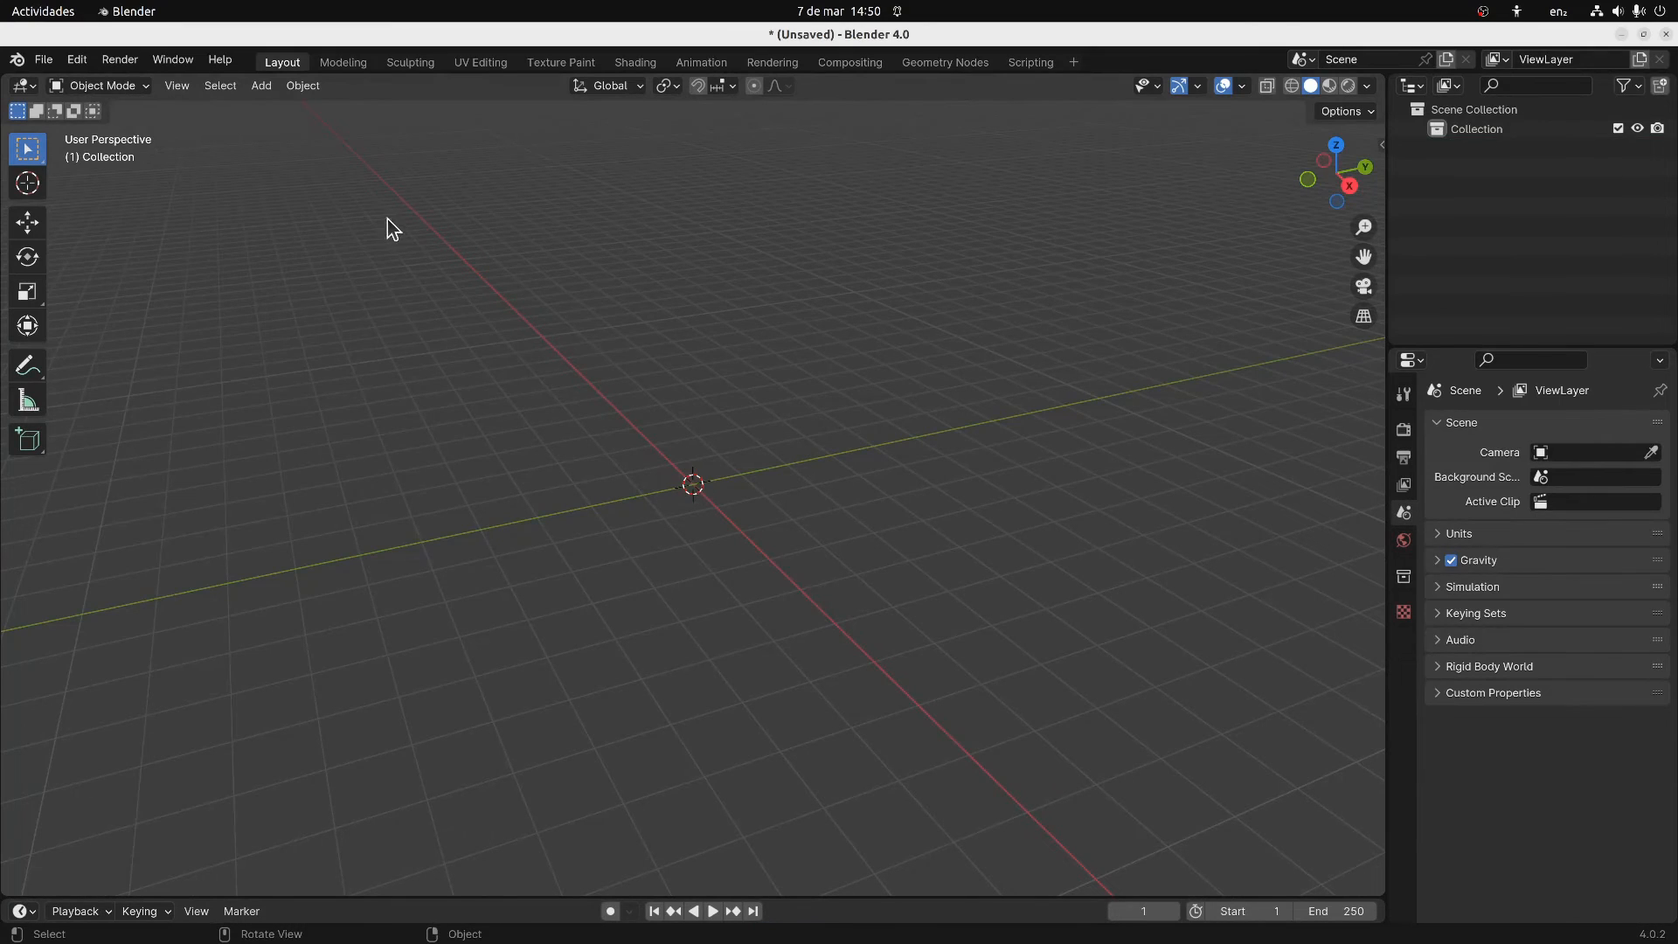
click(261, 86)
mouse_move(284, 109)
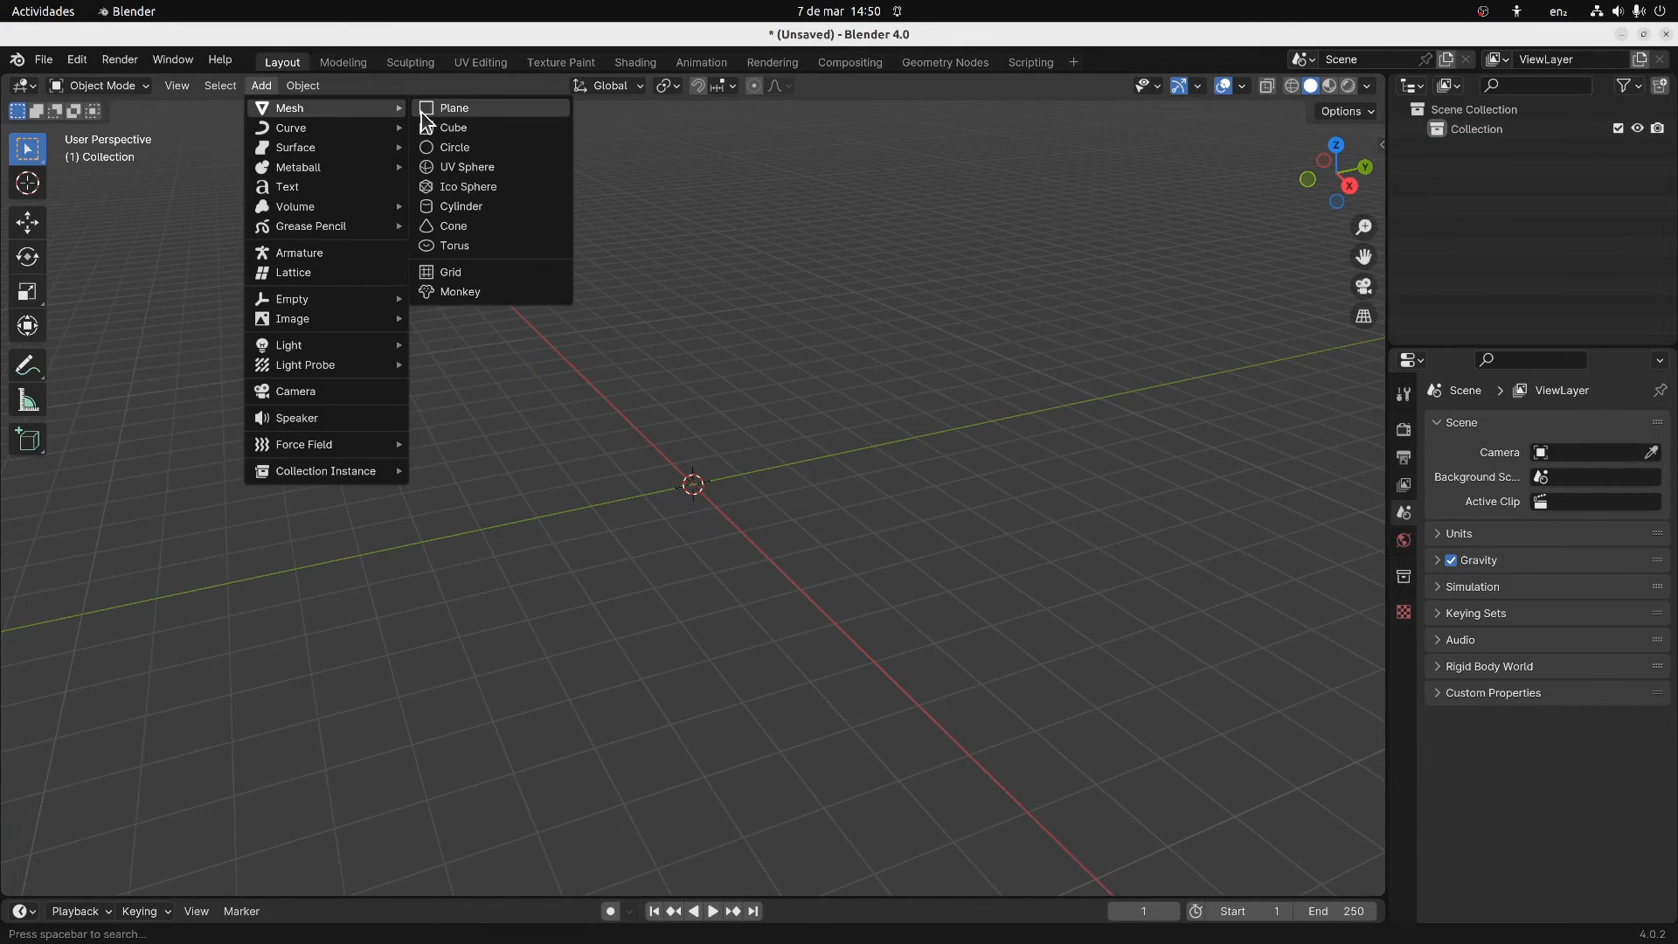
click(435, 127)
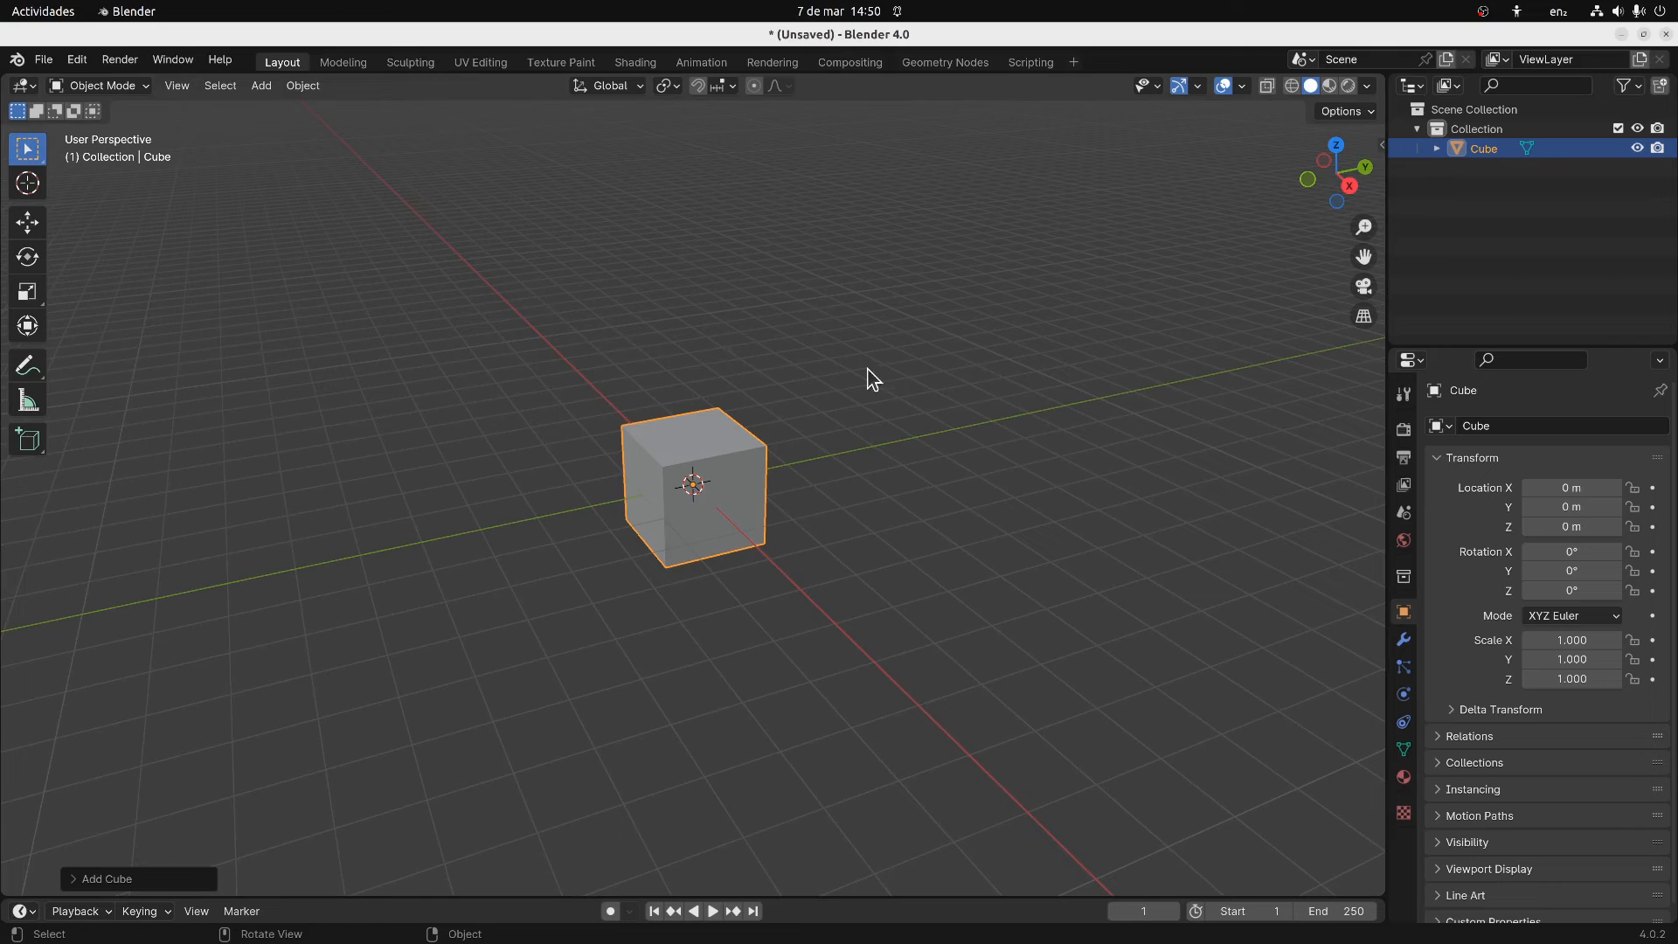
Add an Array modifier to the cube and set its count to 5
click(1402, 638)
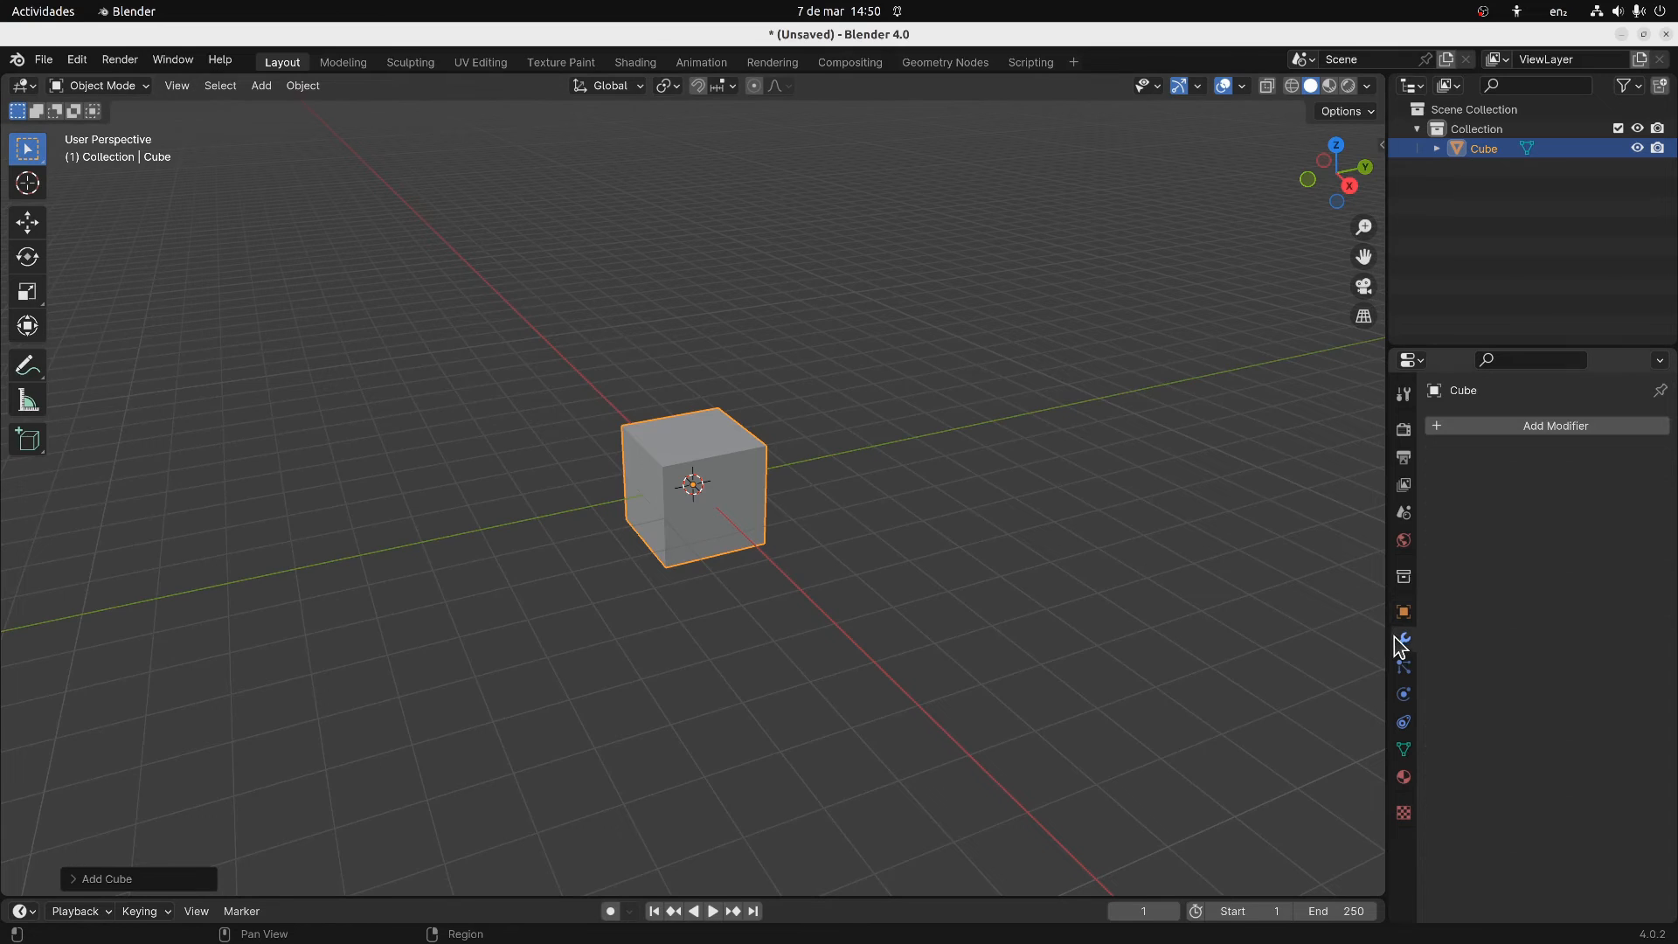
click(1511, 428)
mouse_move(1511, 437)
click(1274, 440)
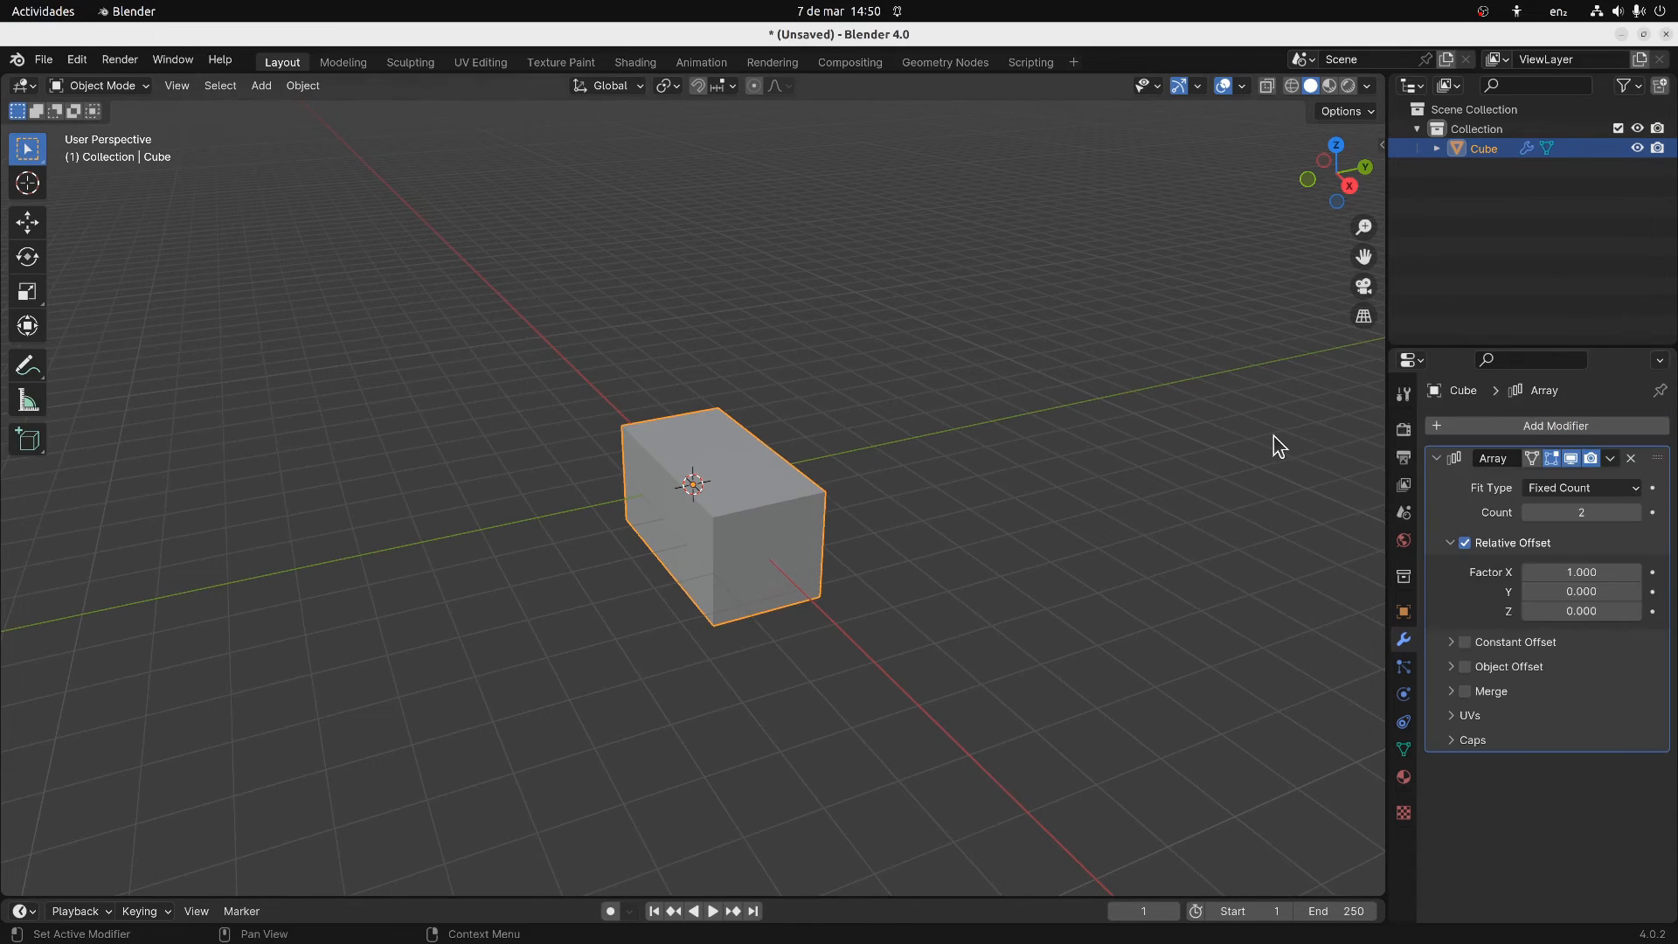
click(1633, 513)
click(1633, 513)
click(1632, 513)
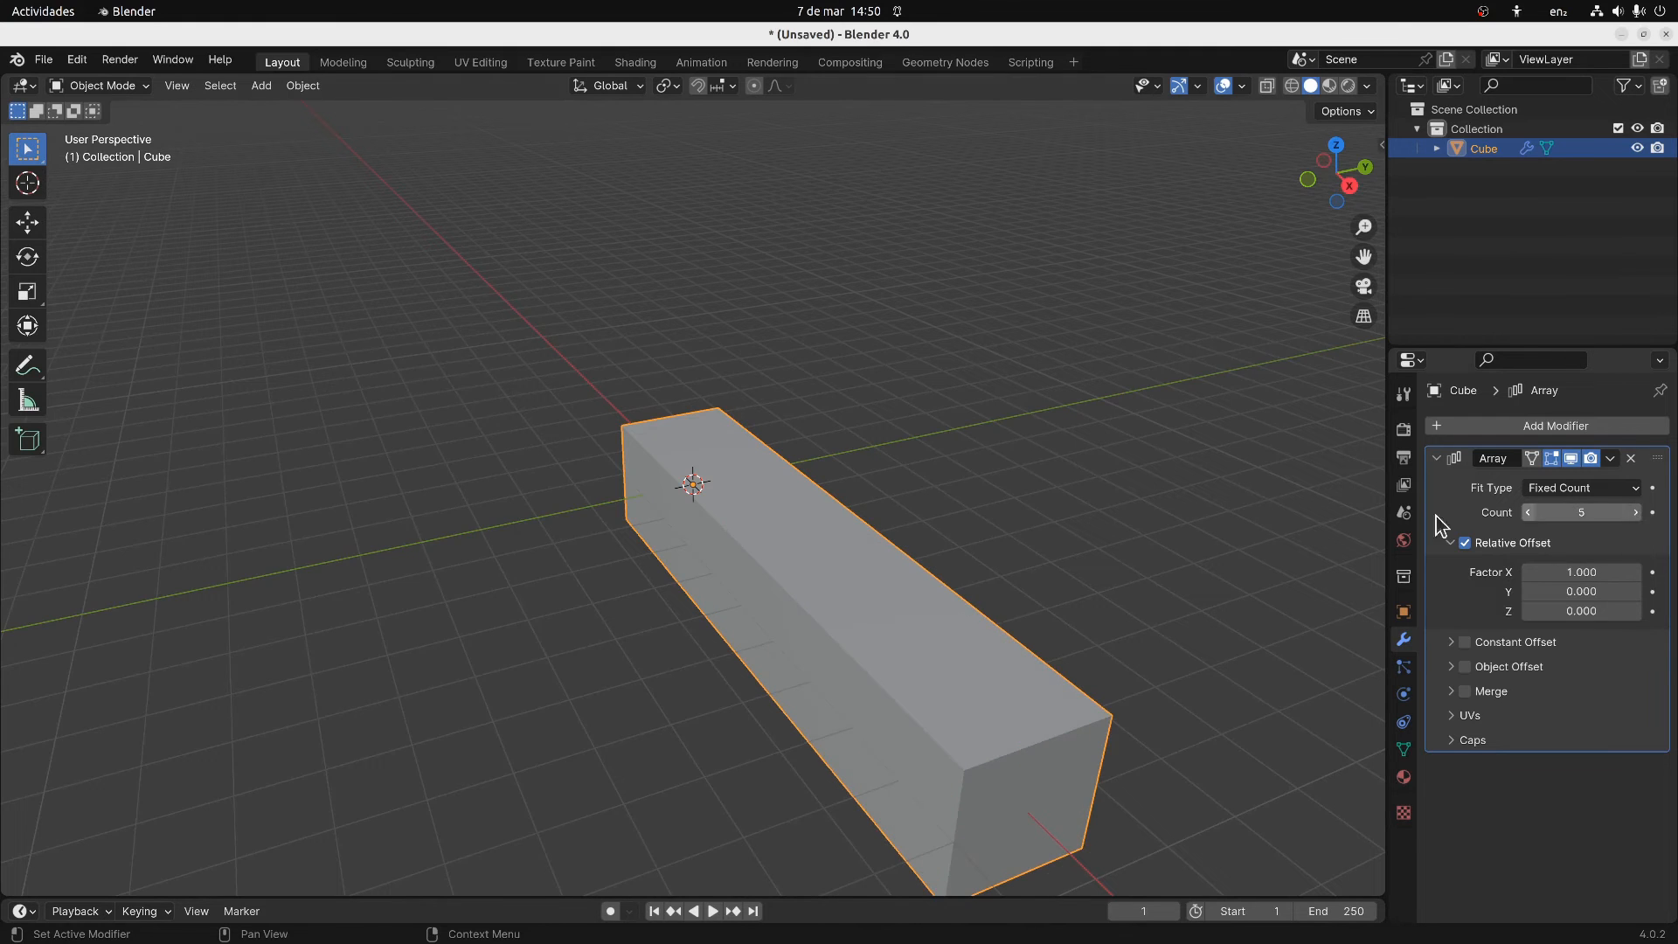
Set the array's relative offset factor X to 1.2
scroll(1073, 511, down, 3)
middle_drag(1073, 511, 1124, 517)
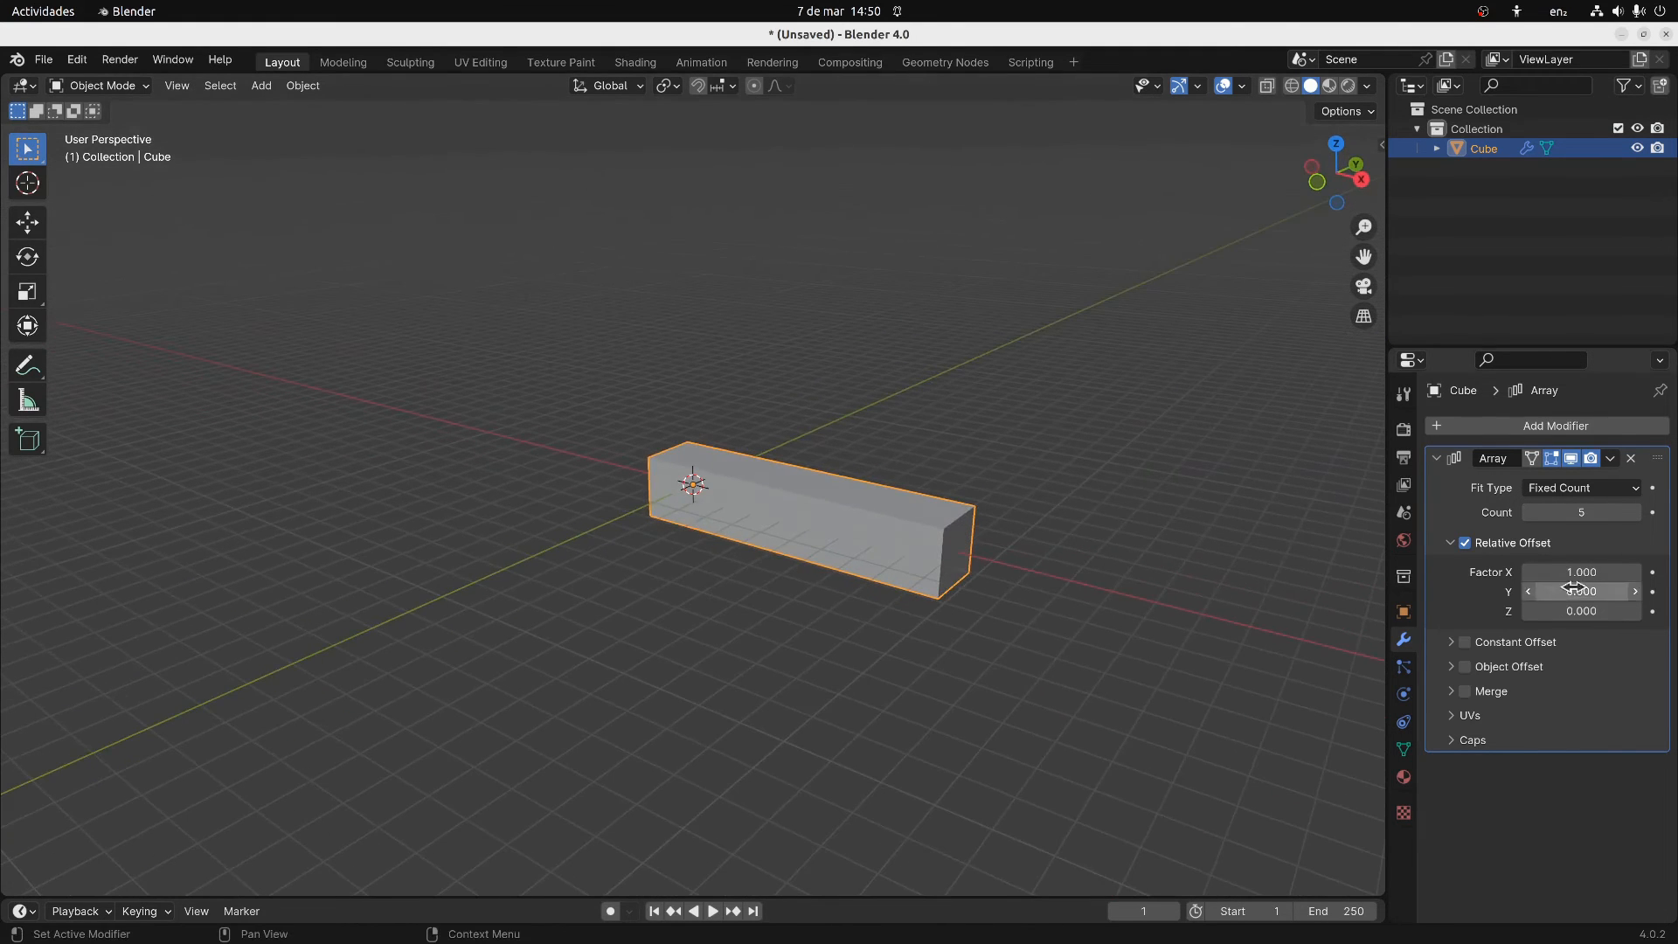
click(1590, 573)
text(1)
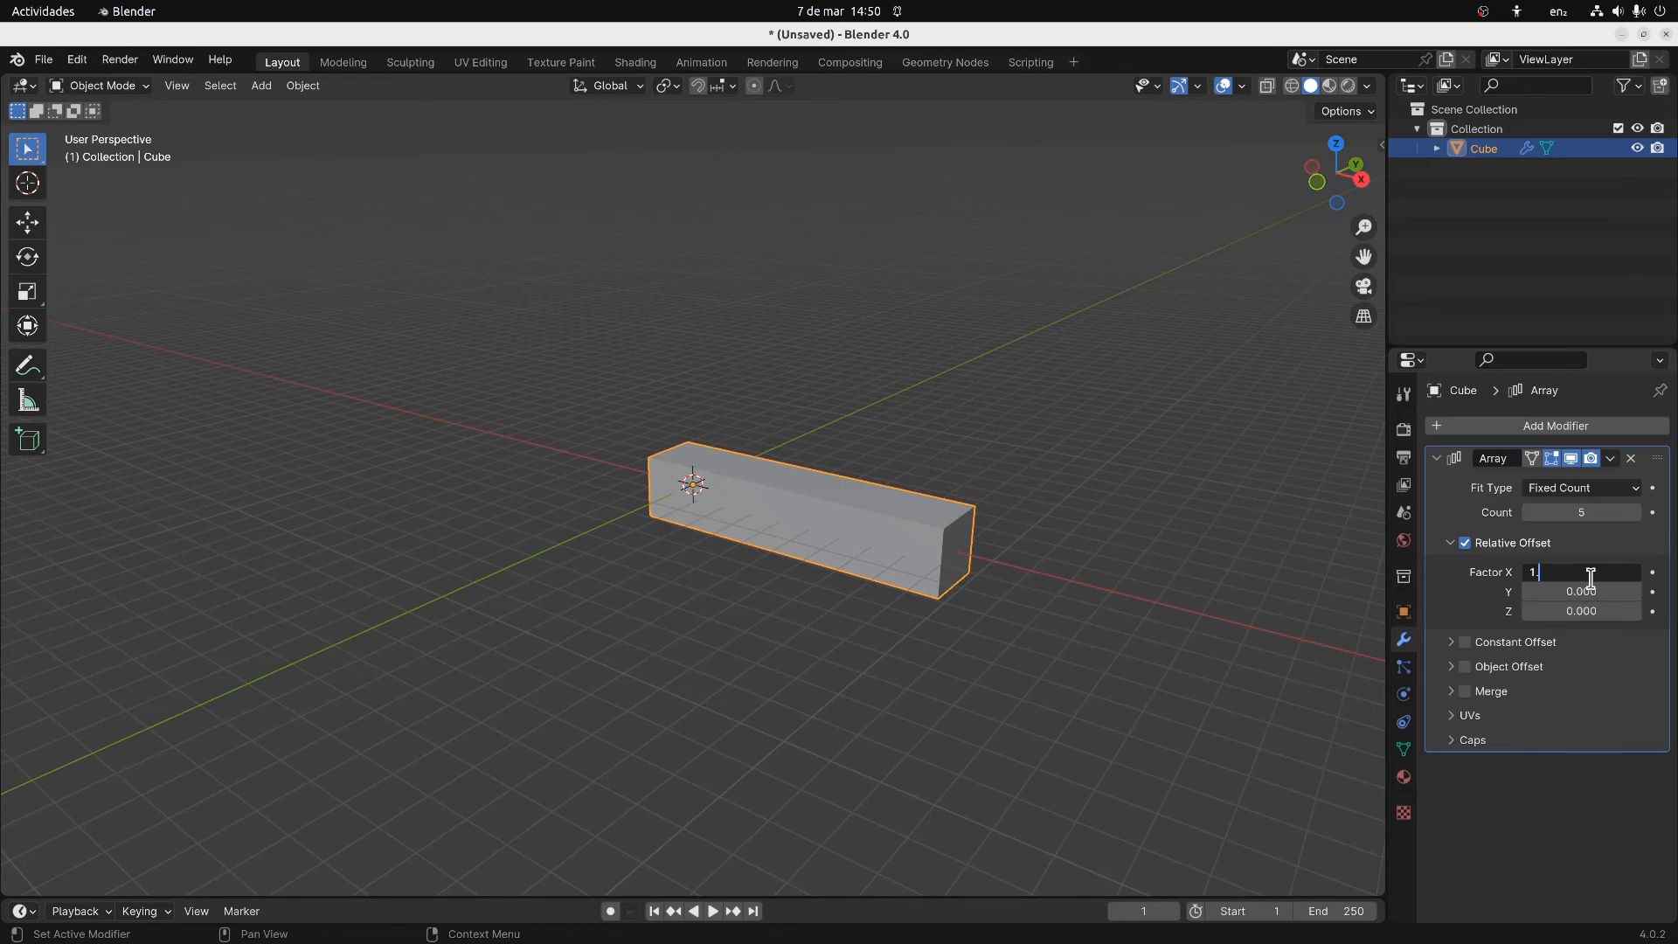
text(.2)
key(Return)
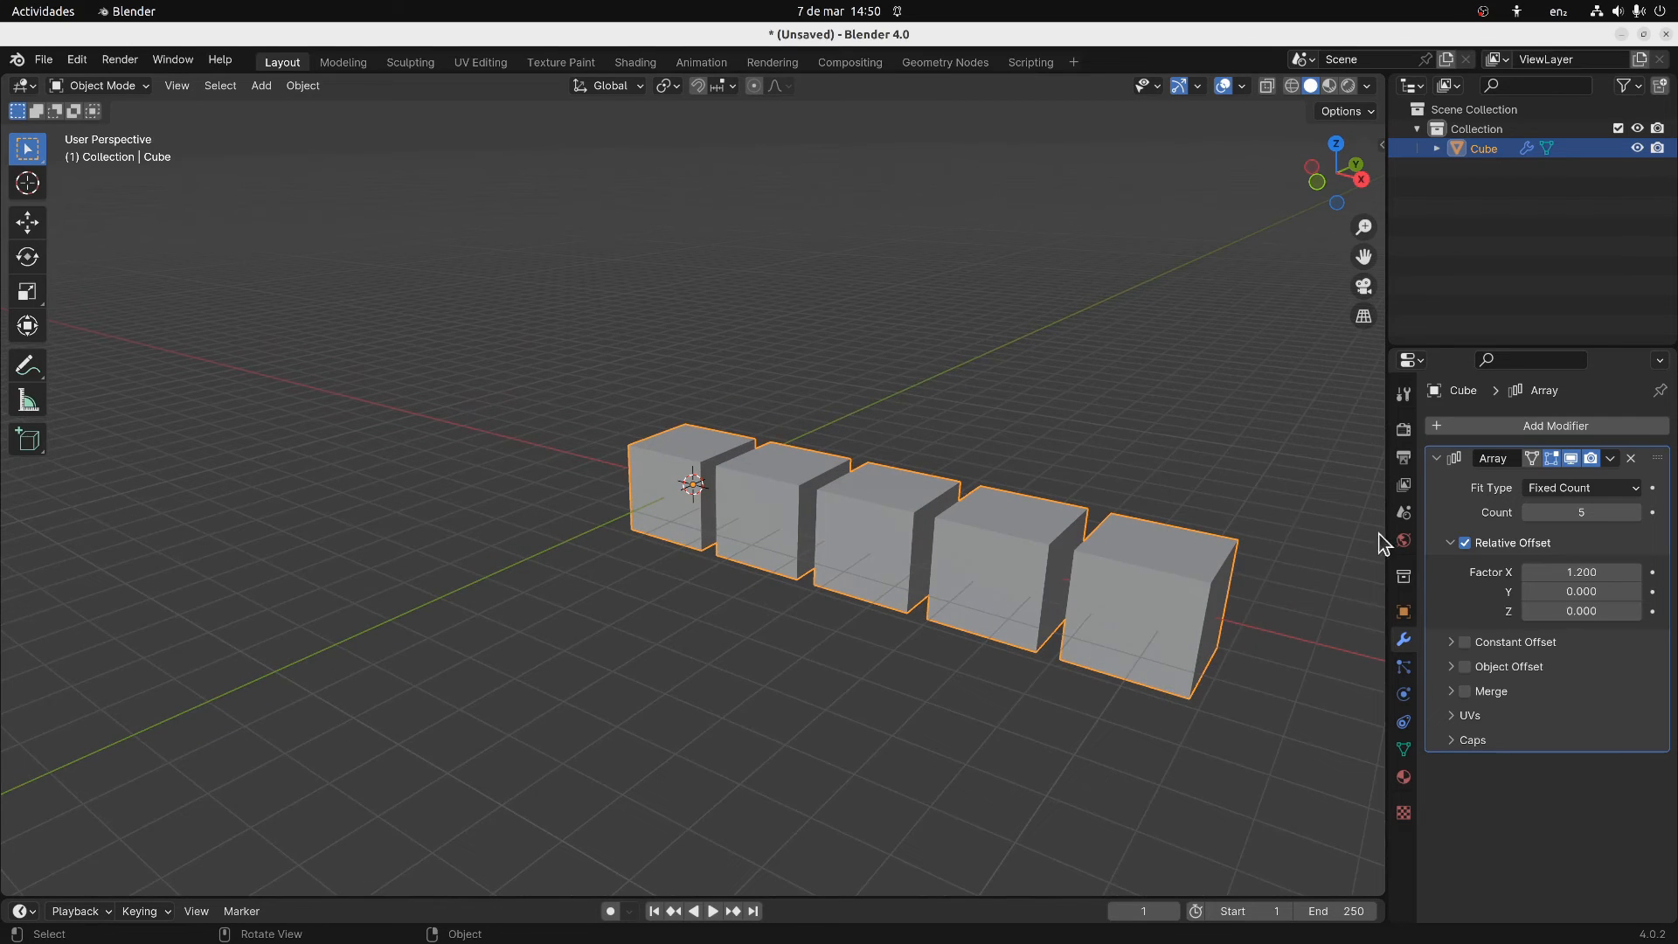
Try relative offsets along Y and Z on the array, and reset both factors to 0
mouse_move(1581, 591)
mouse_down()
mouse_move(1608, 591)
mouse_move(1590, 612)
mouse_up()
click(1573, 592)
text(0)
key(Return)
click(1577, 611)
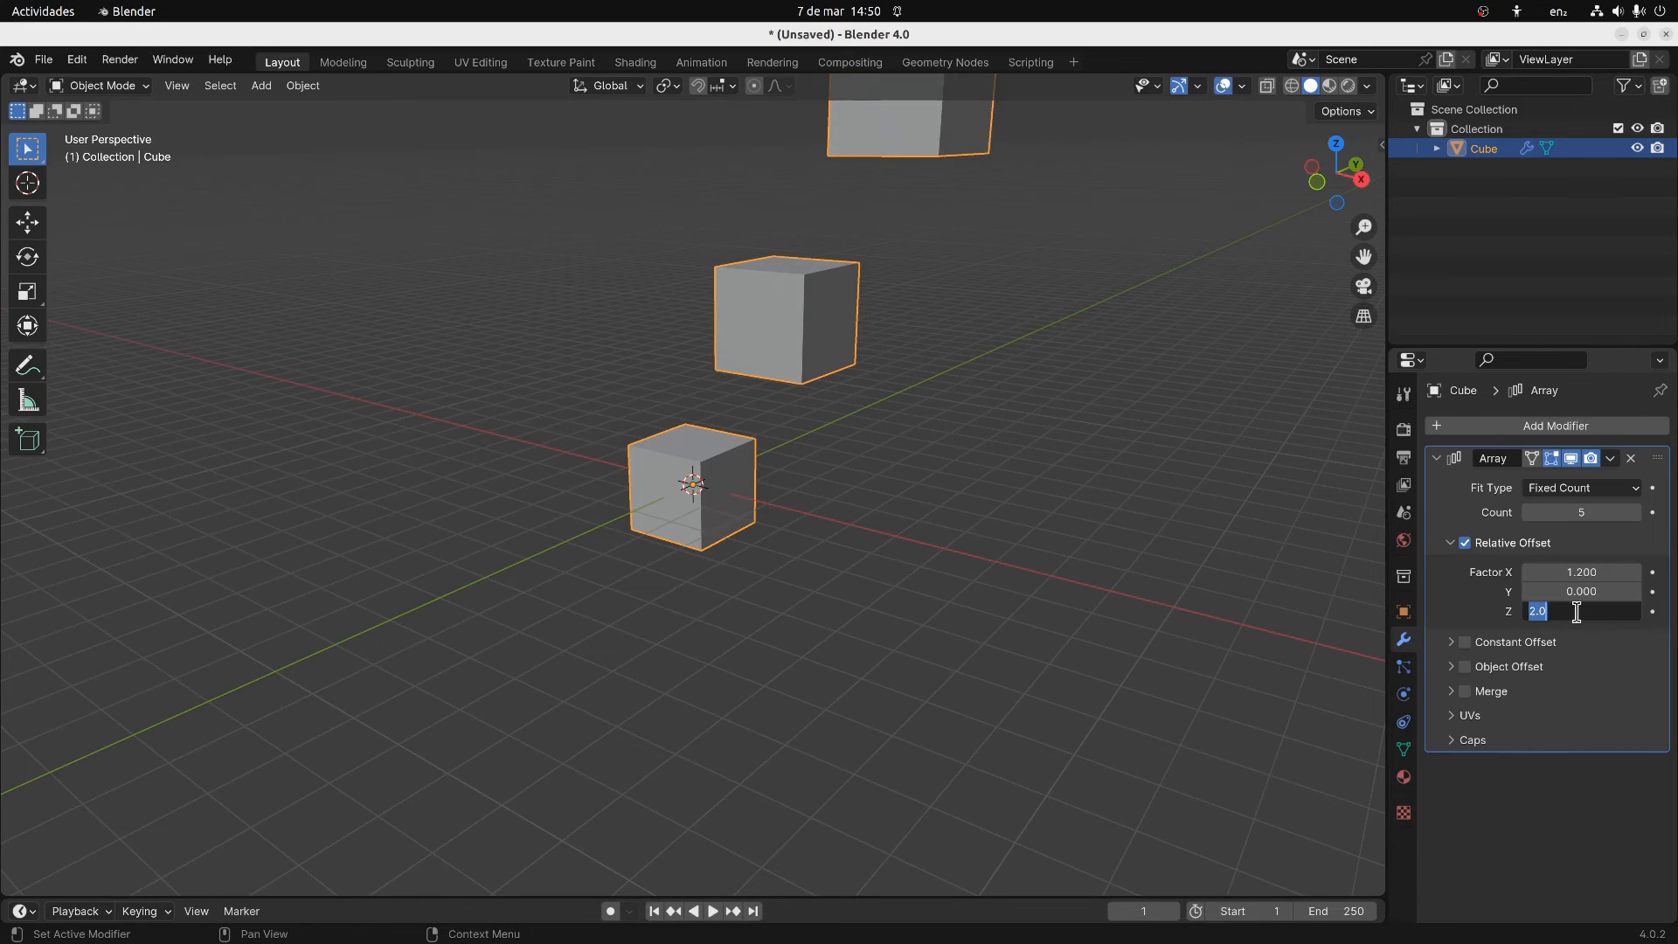
text(0)
key(Return)
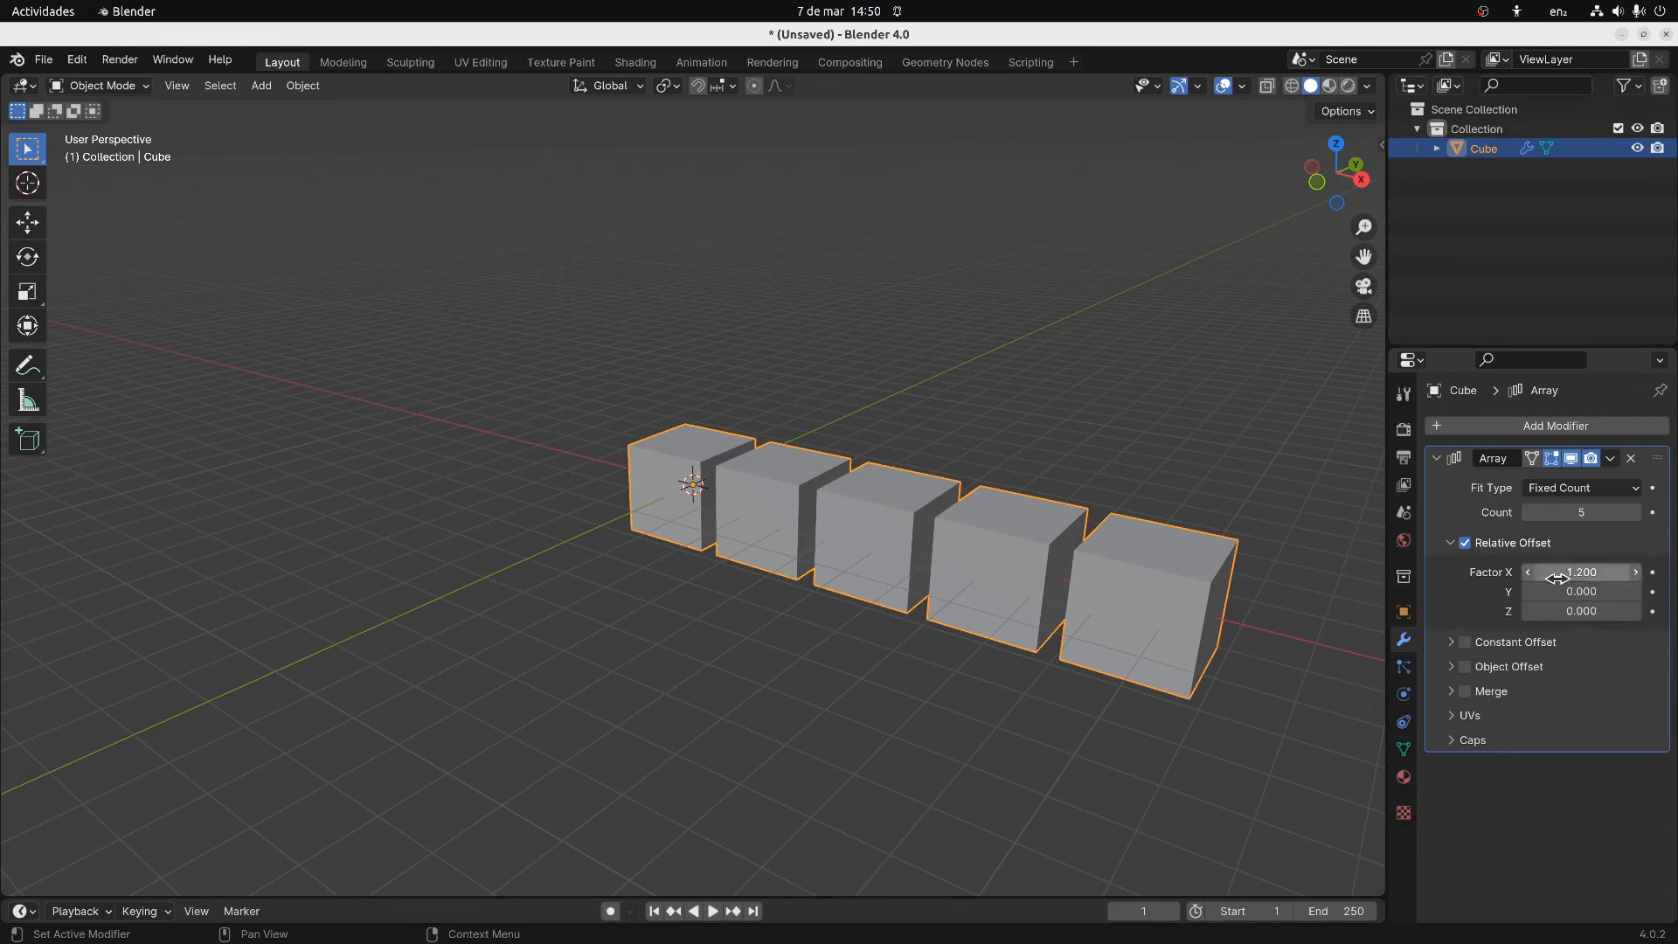
Collapse the array's relative offset settings and set the count to 10
click(1455, 543)
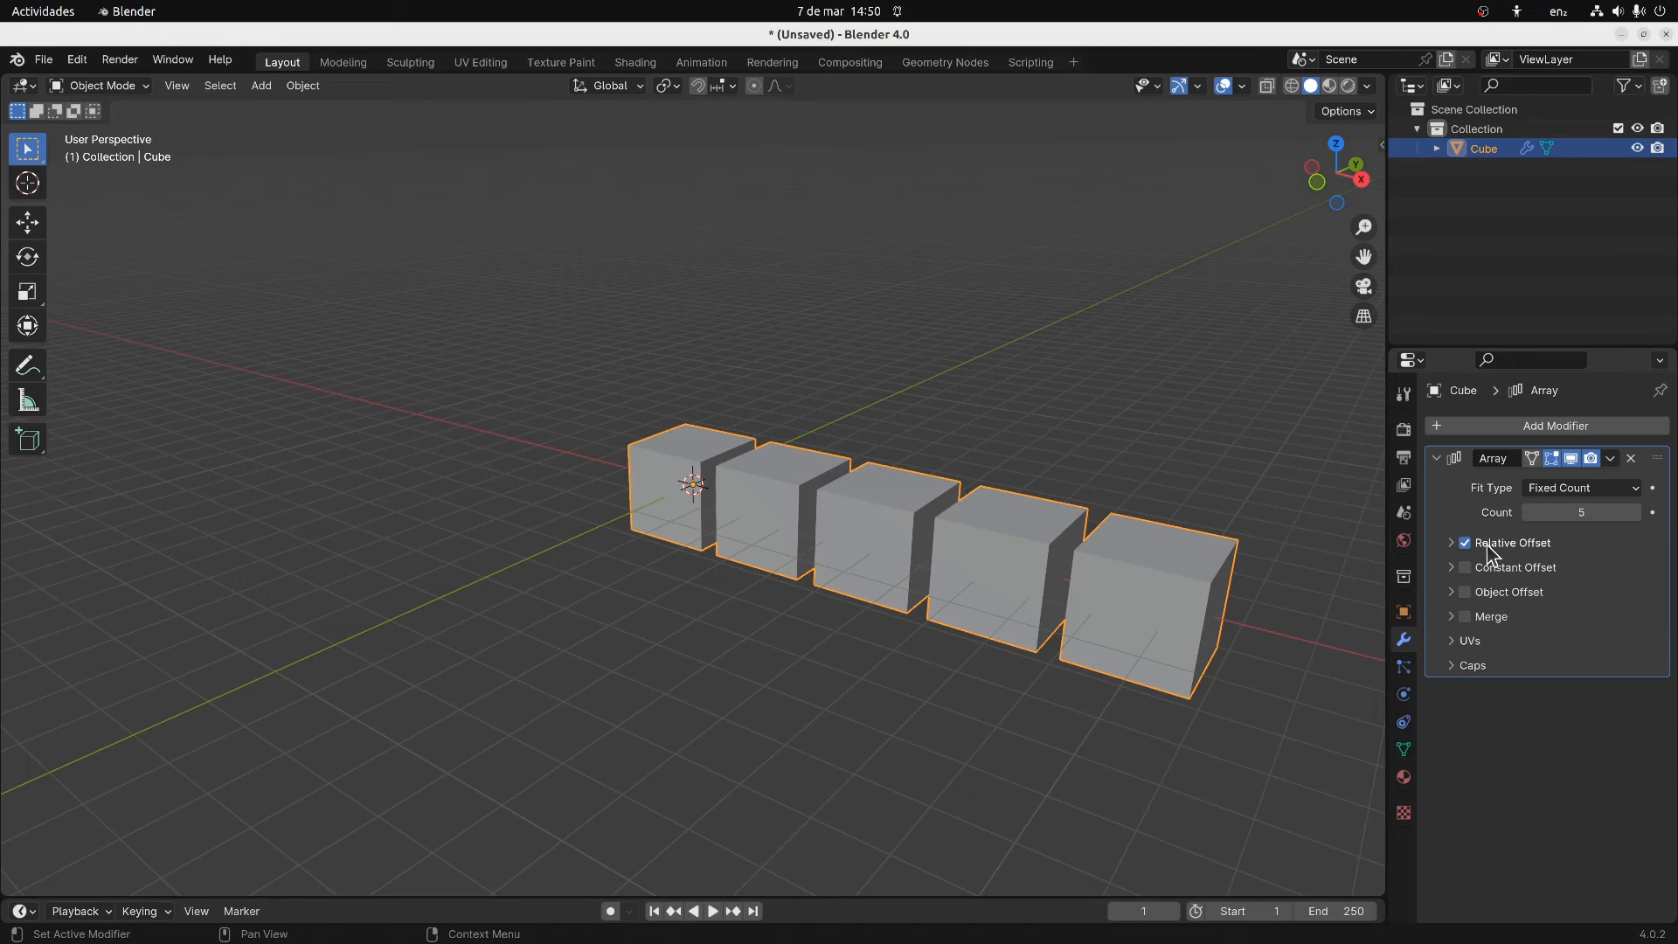
click(1591, 514)
key(Return)
Scale the arrayed cube down uniformly so the row of ten copies becomes smaller in the scene
scroll(1206, 506, down, 4)
middle_drag(1195, 513, 1110, 492)
key(s)
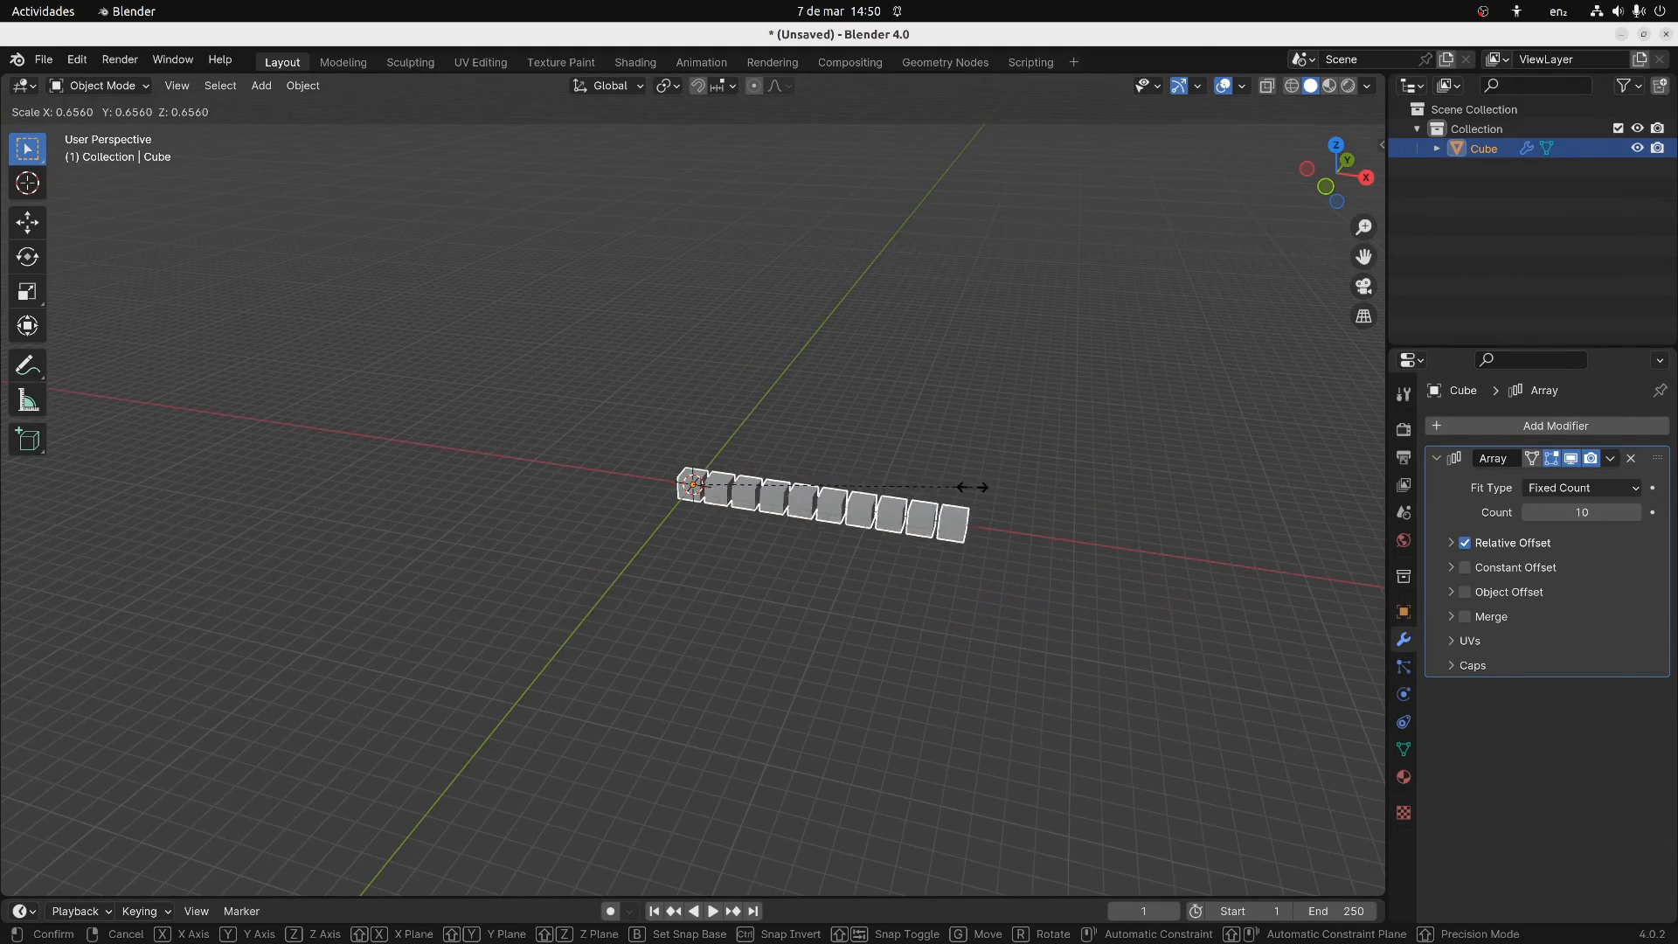
click(809, 487)
scroll(1099, 516, up, 3)
middle_drag(1099, 516, 1034, 516)
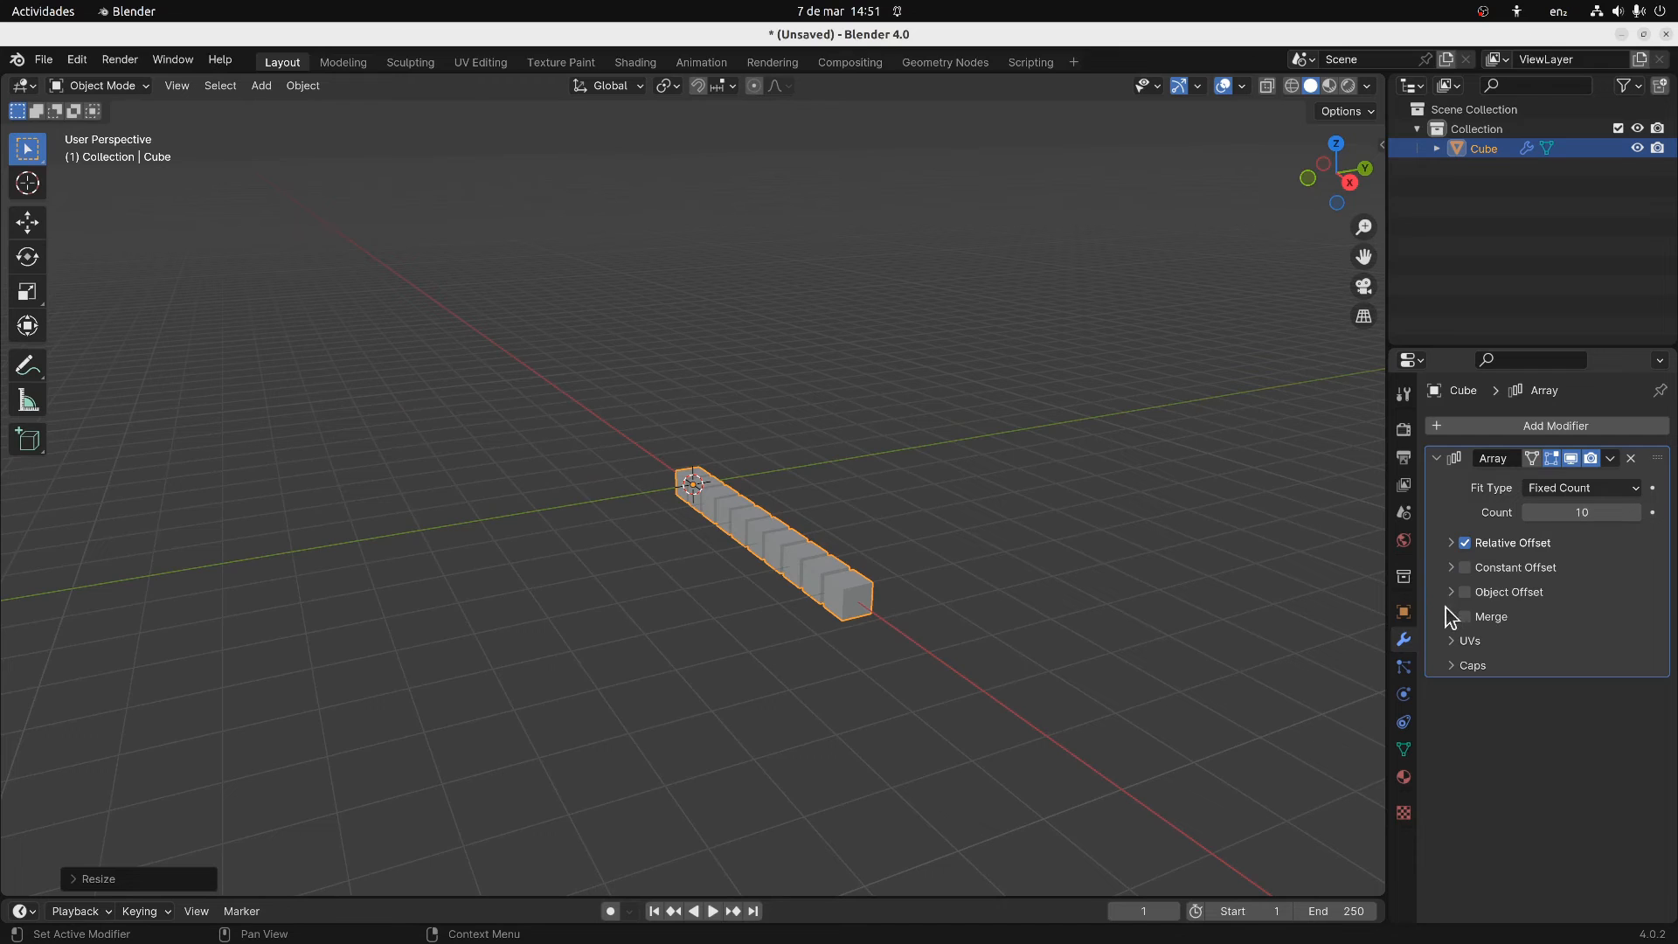
Duplicate the cube's Array modifier, collapse the original, and check the spacing of the resulting rows
click(1450, 542)
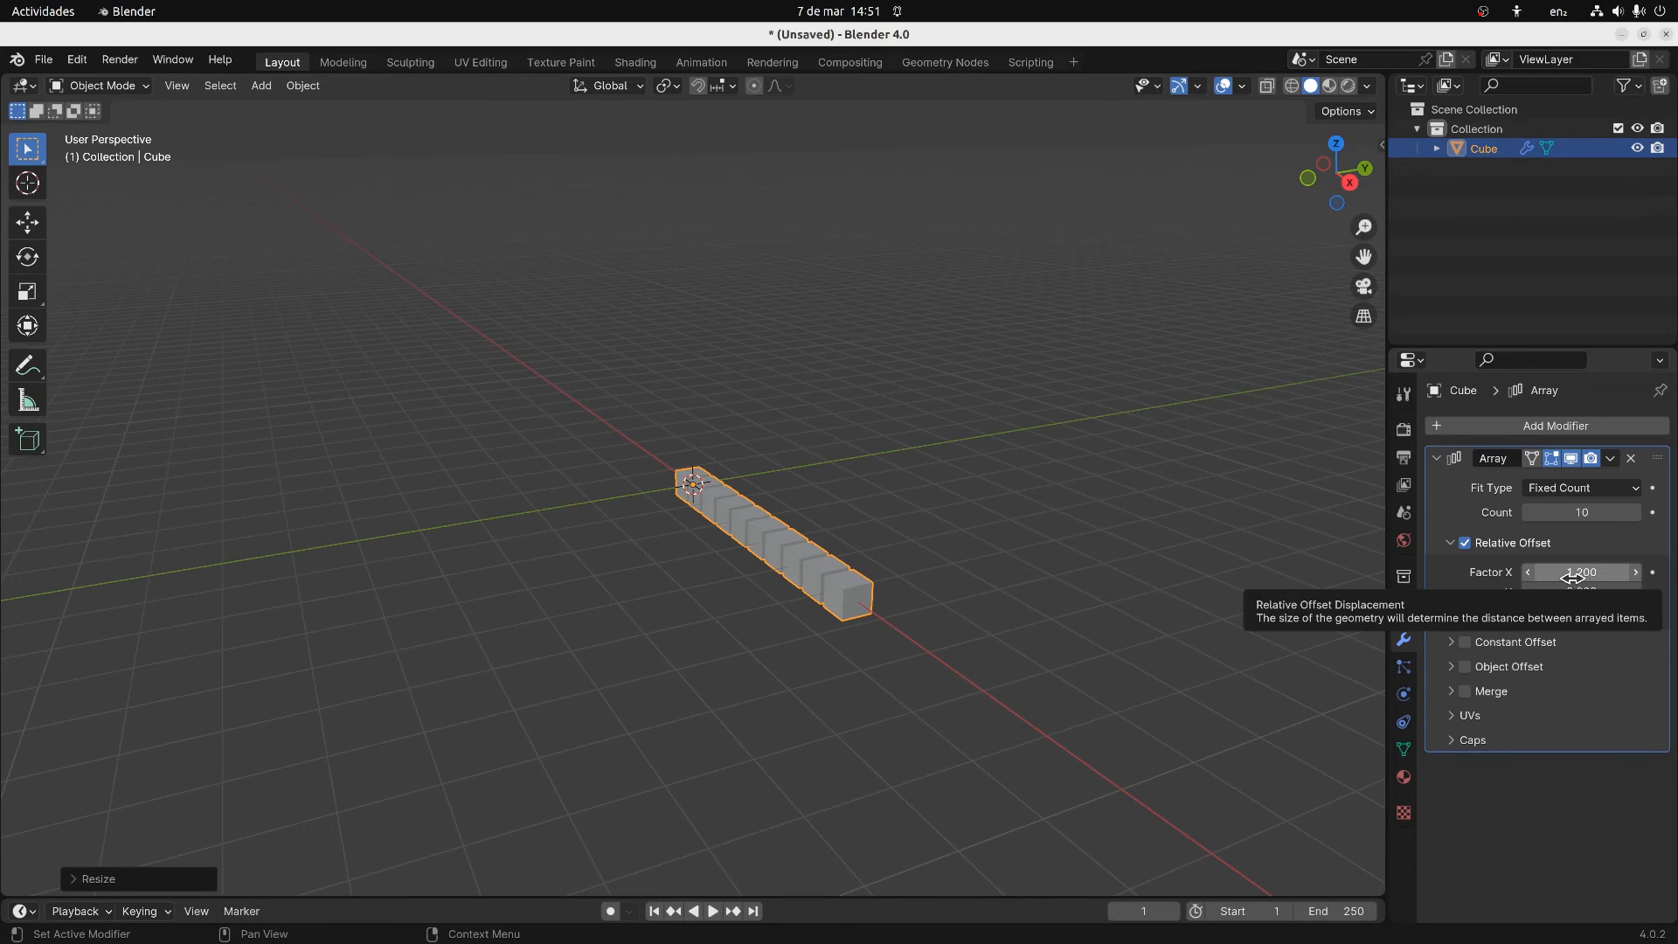
click(1610, 459)
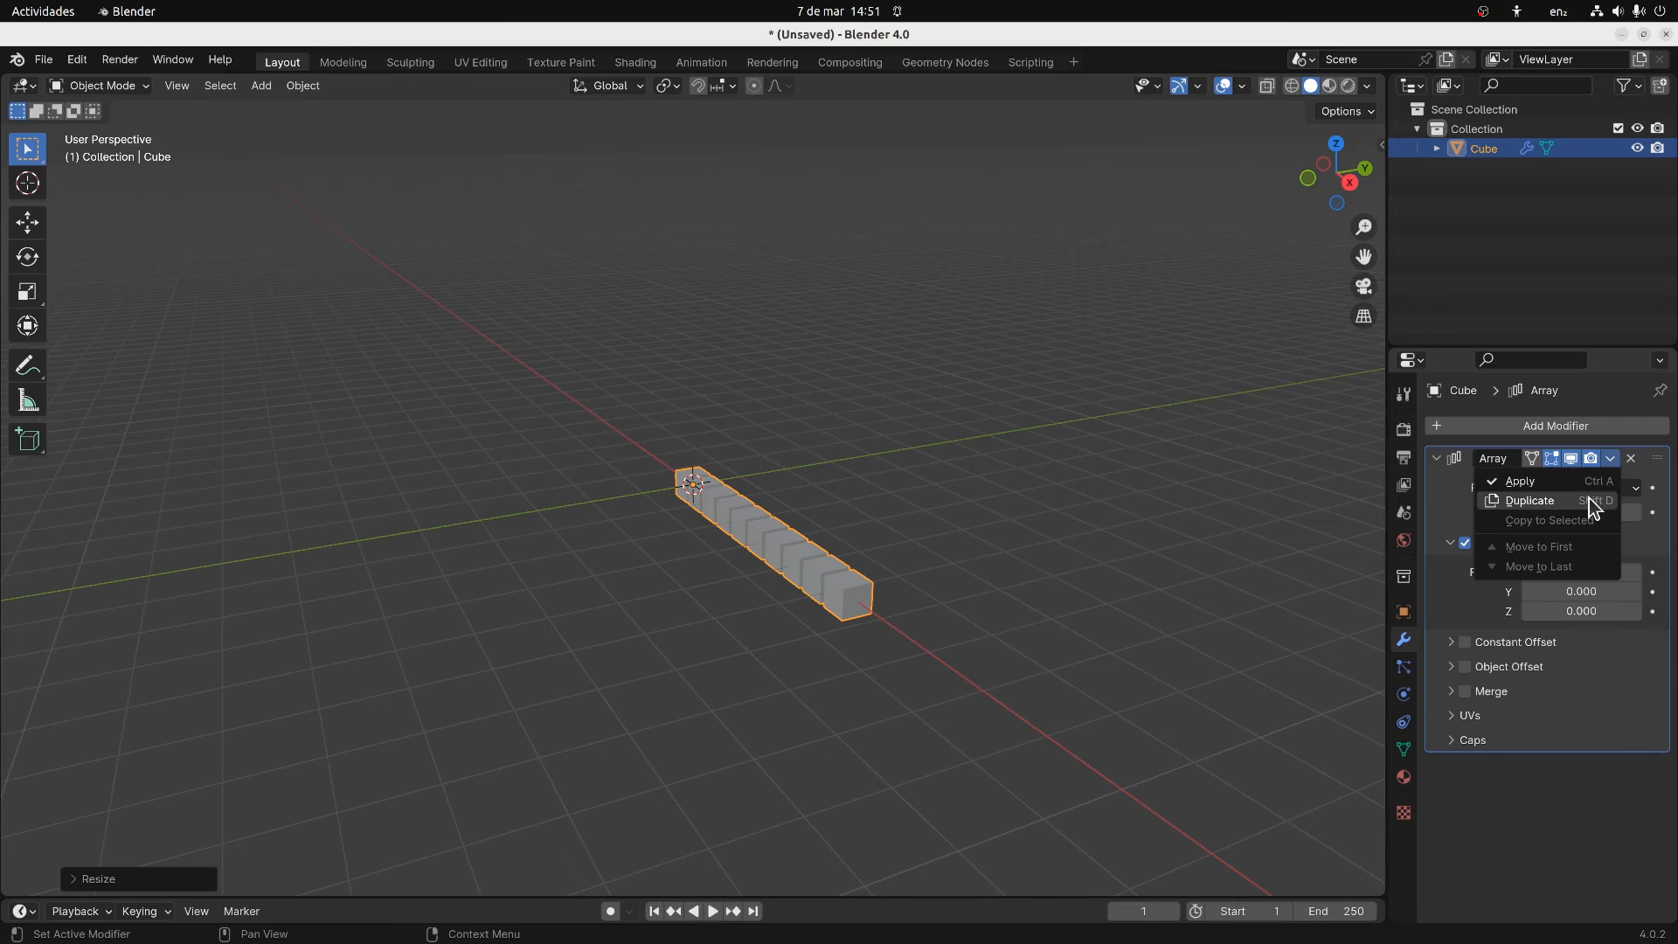
click(1529, 501)
click(1436, 458)
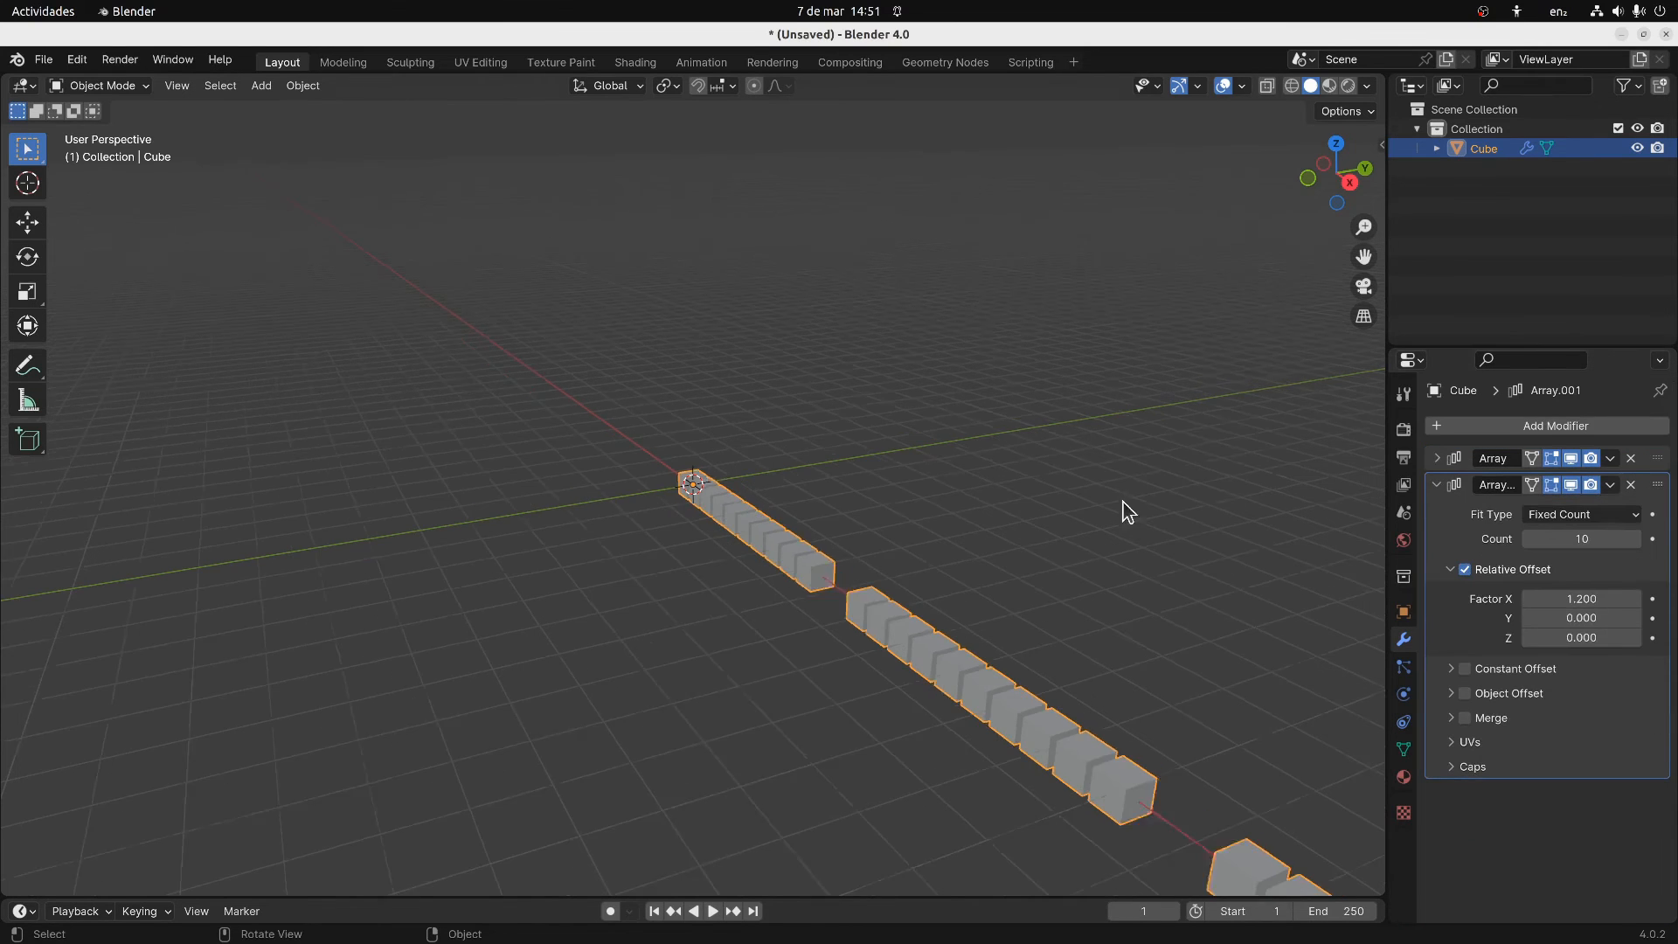
scroll(879, 619, down, 4)
scroll(884, 621, up, 6)
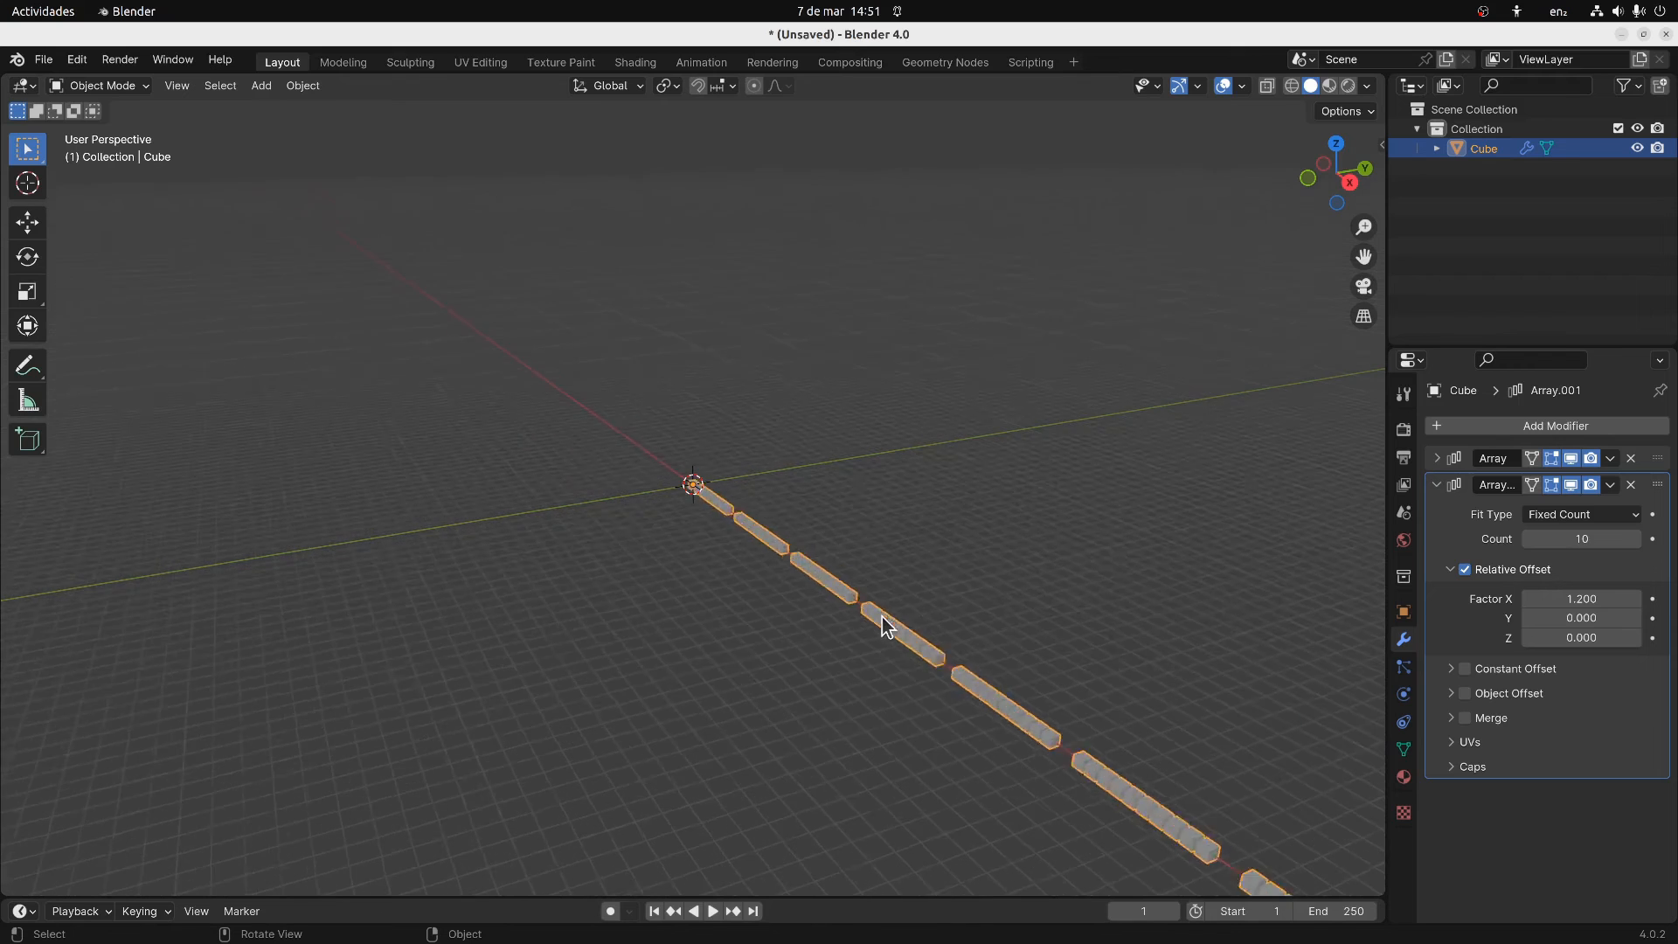
scroll(884, 610, up, 3)
scroll(924, 626, down, 5)
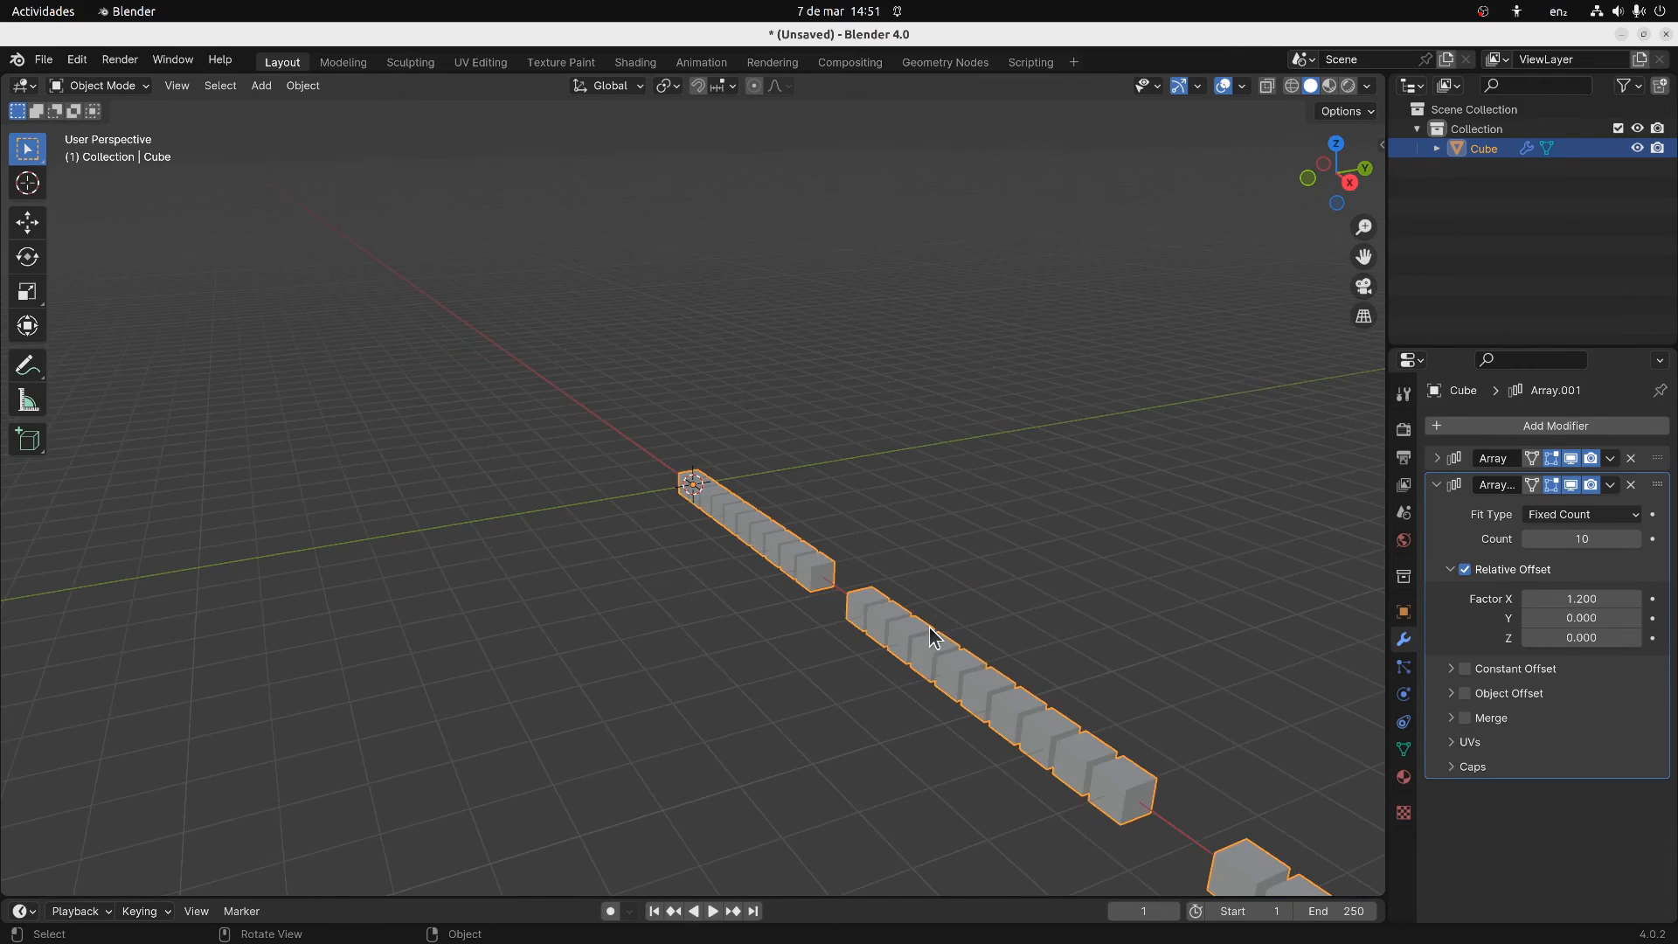
scroll(948, 633, up, 2)
Set the second array's relative offset to X 0 and Y 1.2 to form a flat grid of cubes
click(1572, 602)
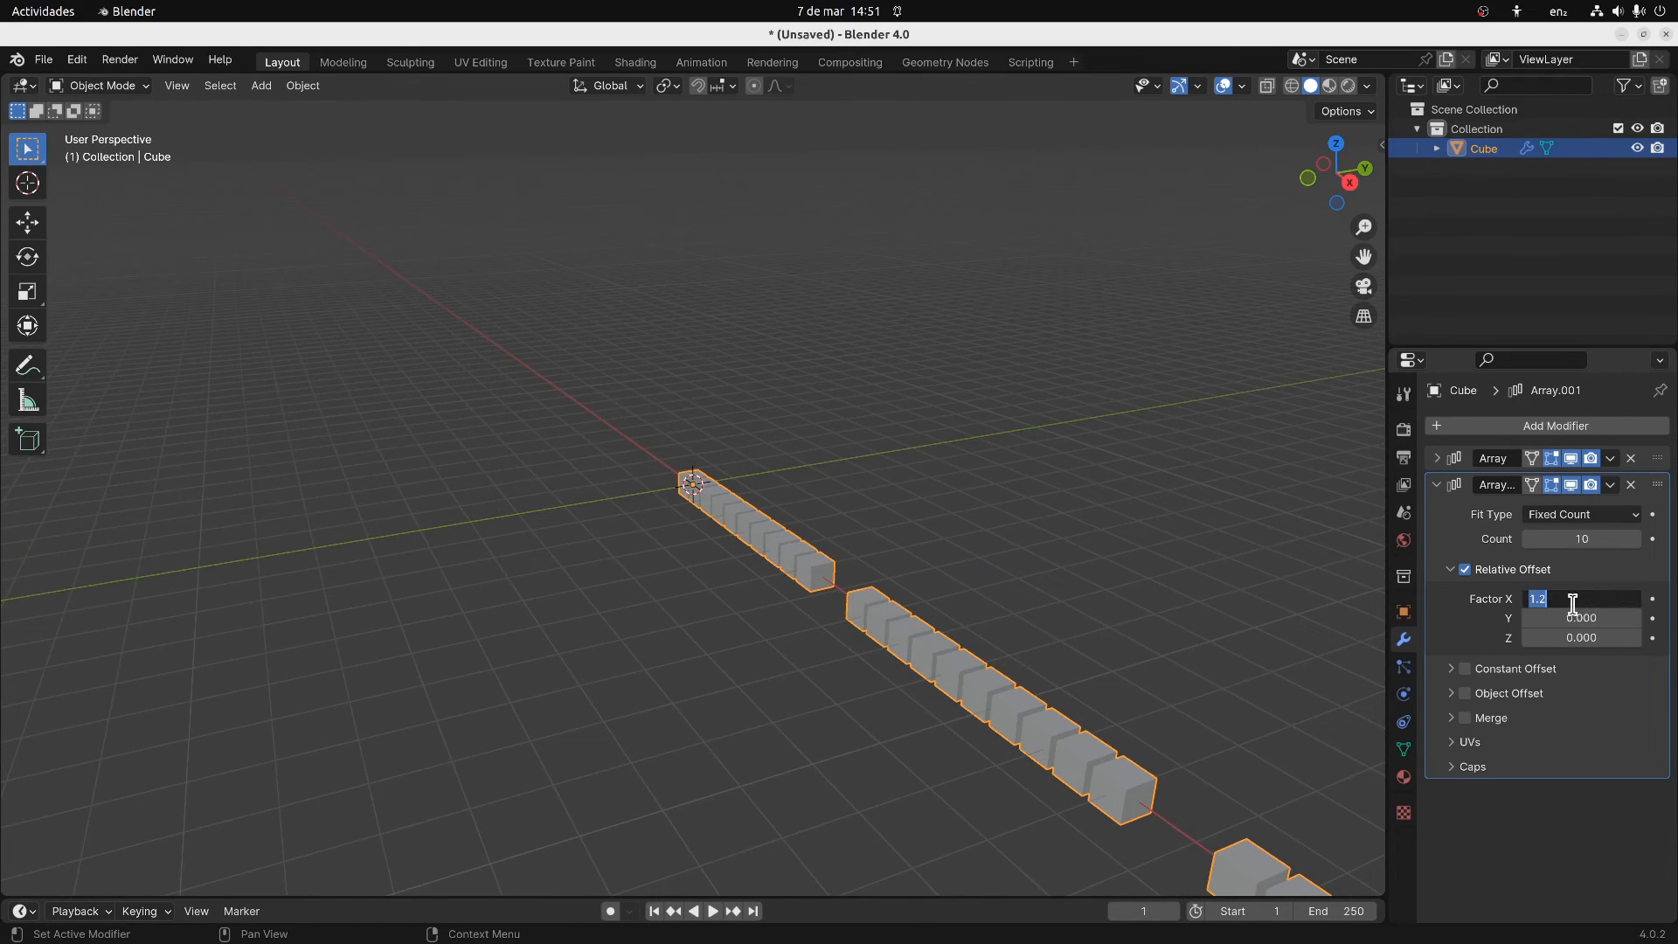
text(0)
key(Return)
click(1559, 618)
text(1)
key(Return)
click(1559, 618)
text(1.2)
key(Return)
middle_drag(944, 708, 879, 677)
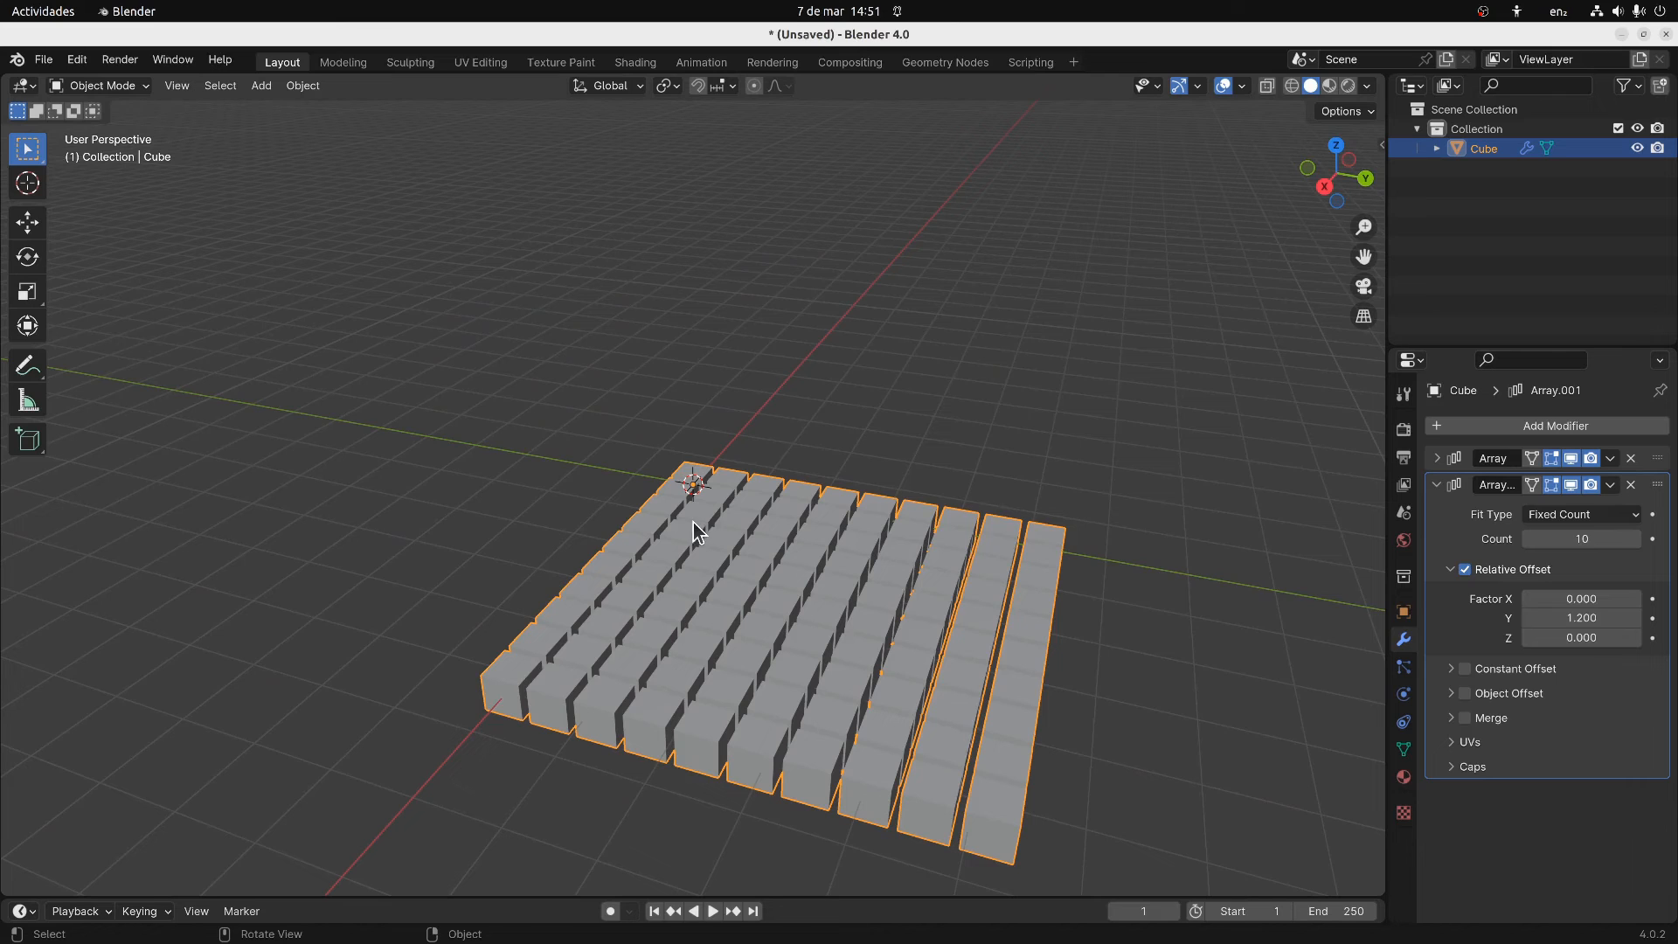
Collapse the second Array modifier and duplicate it as a third one
click(1438, 484)
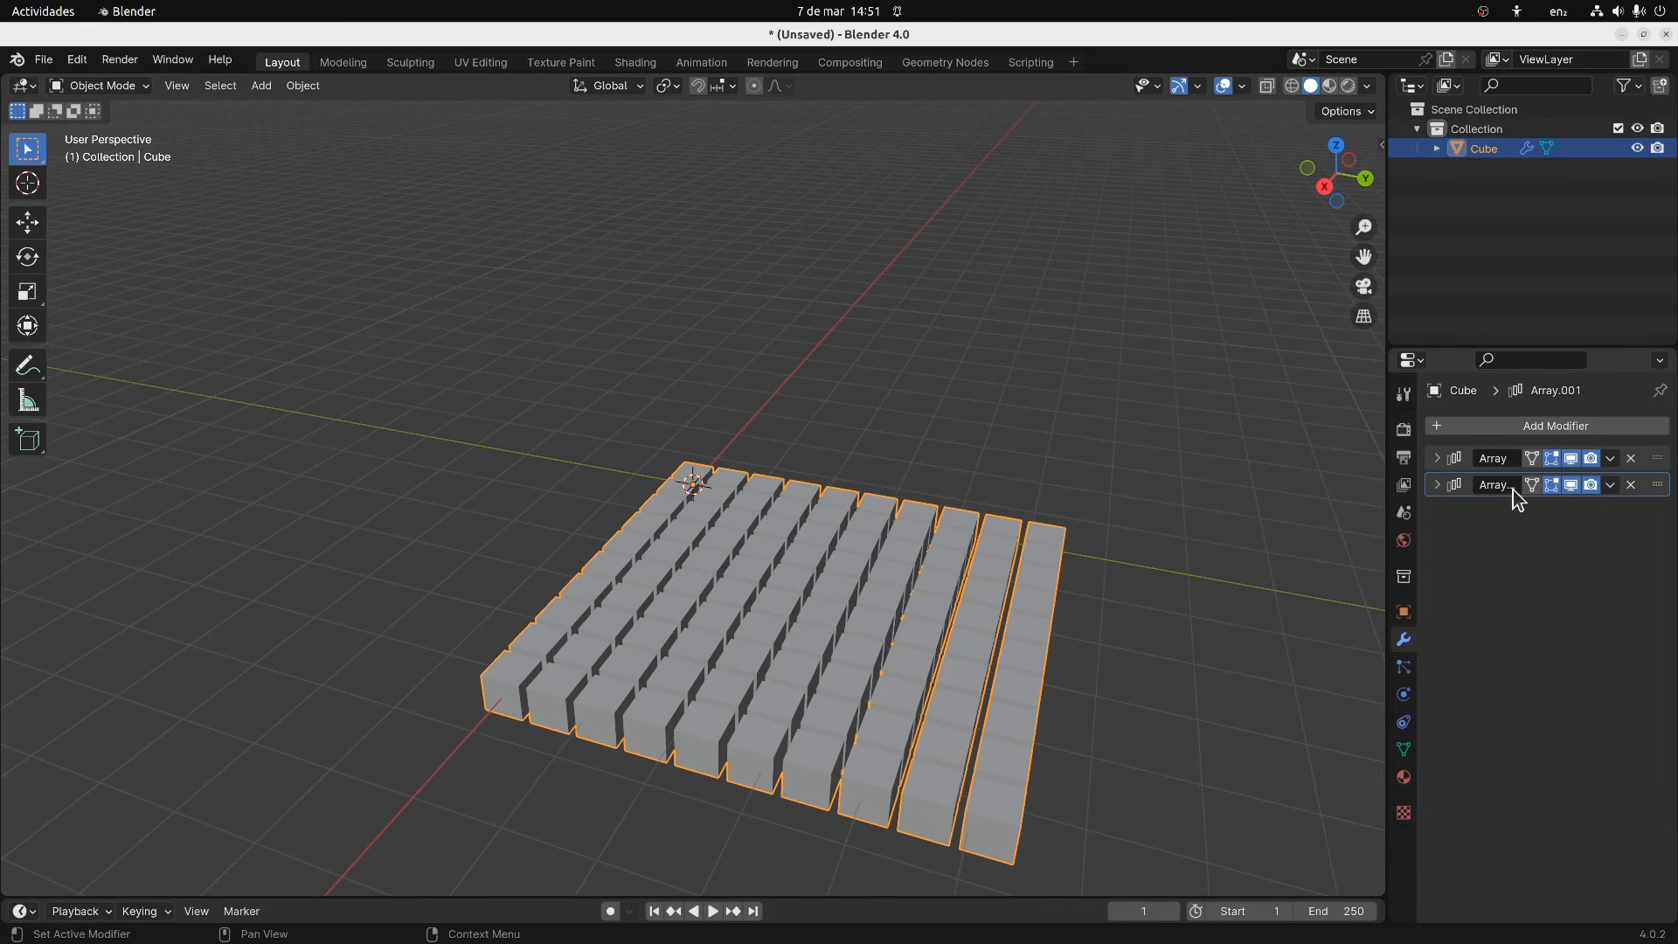
click(1610, 485)
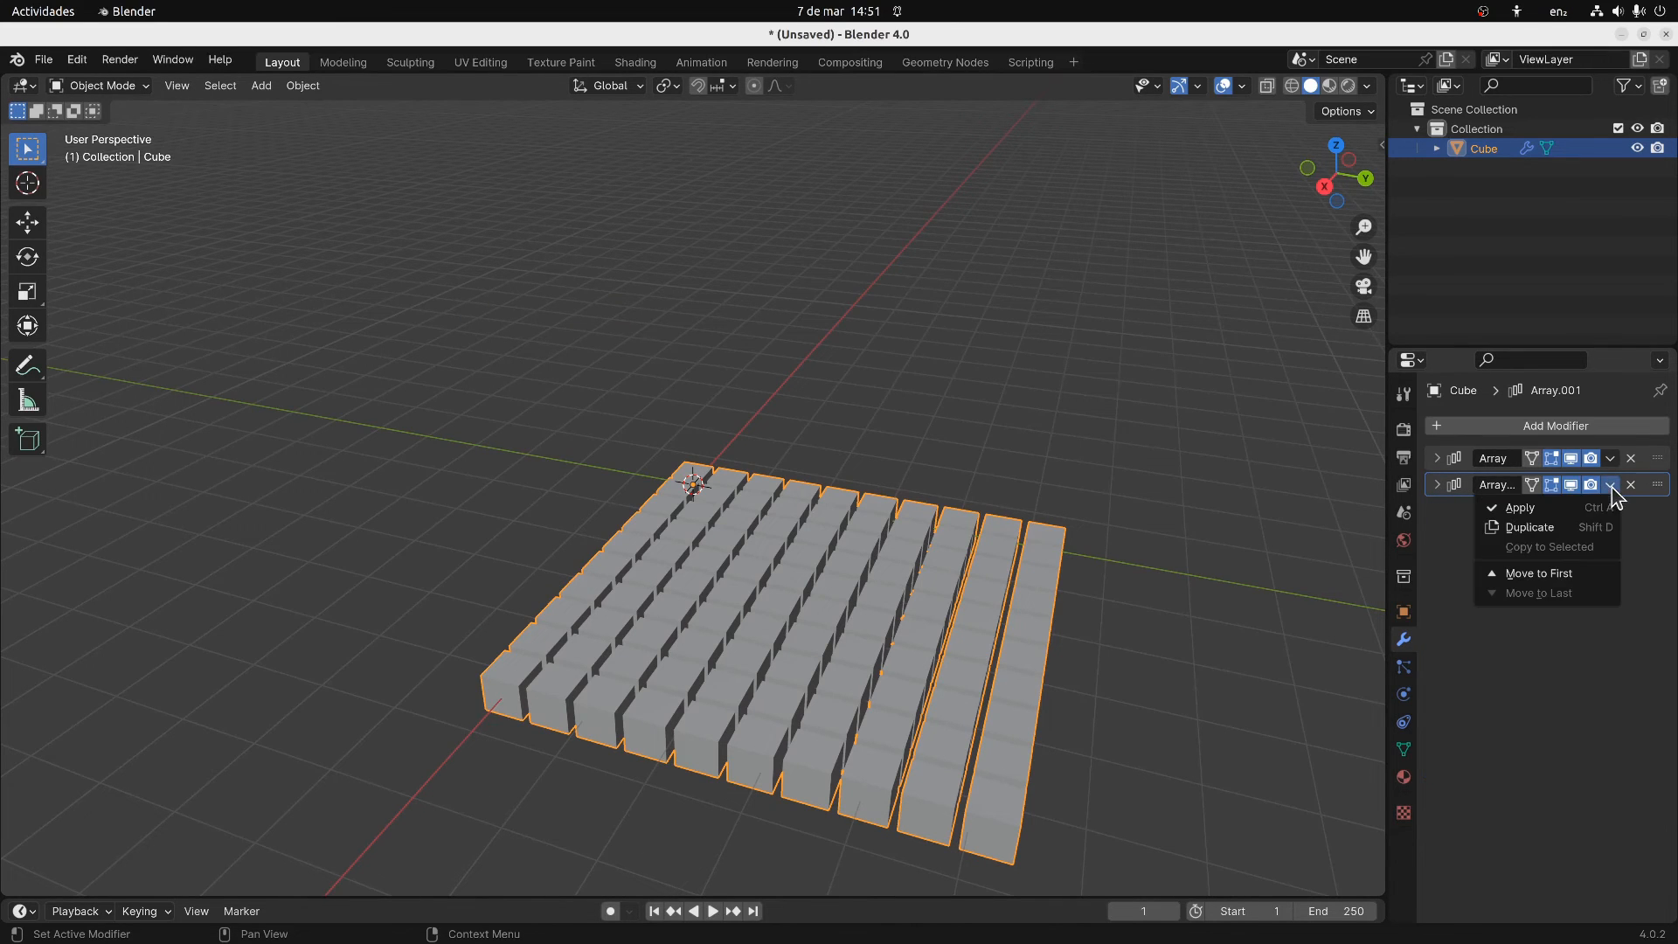
click(1578, 527)
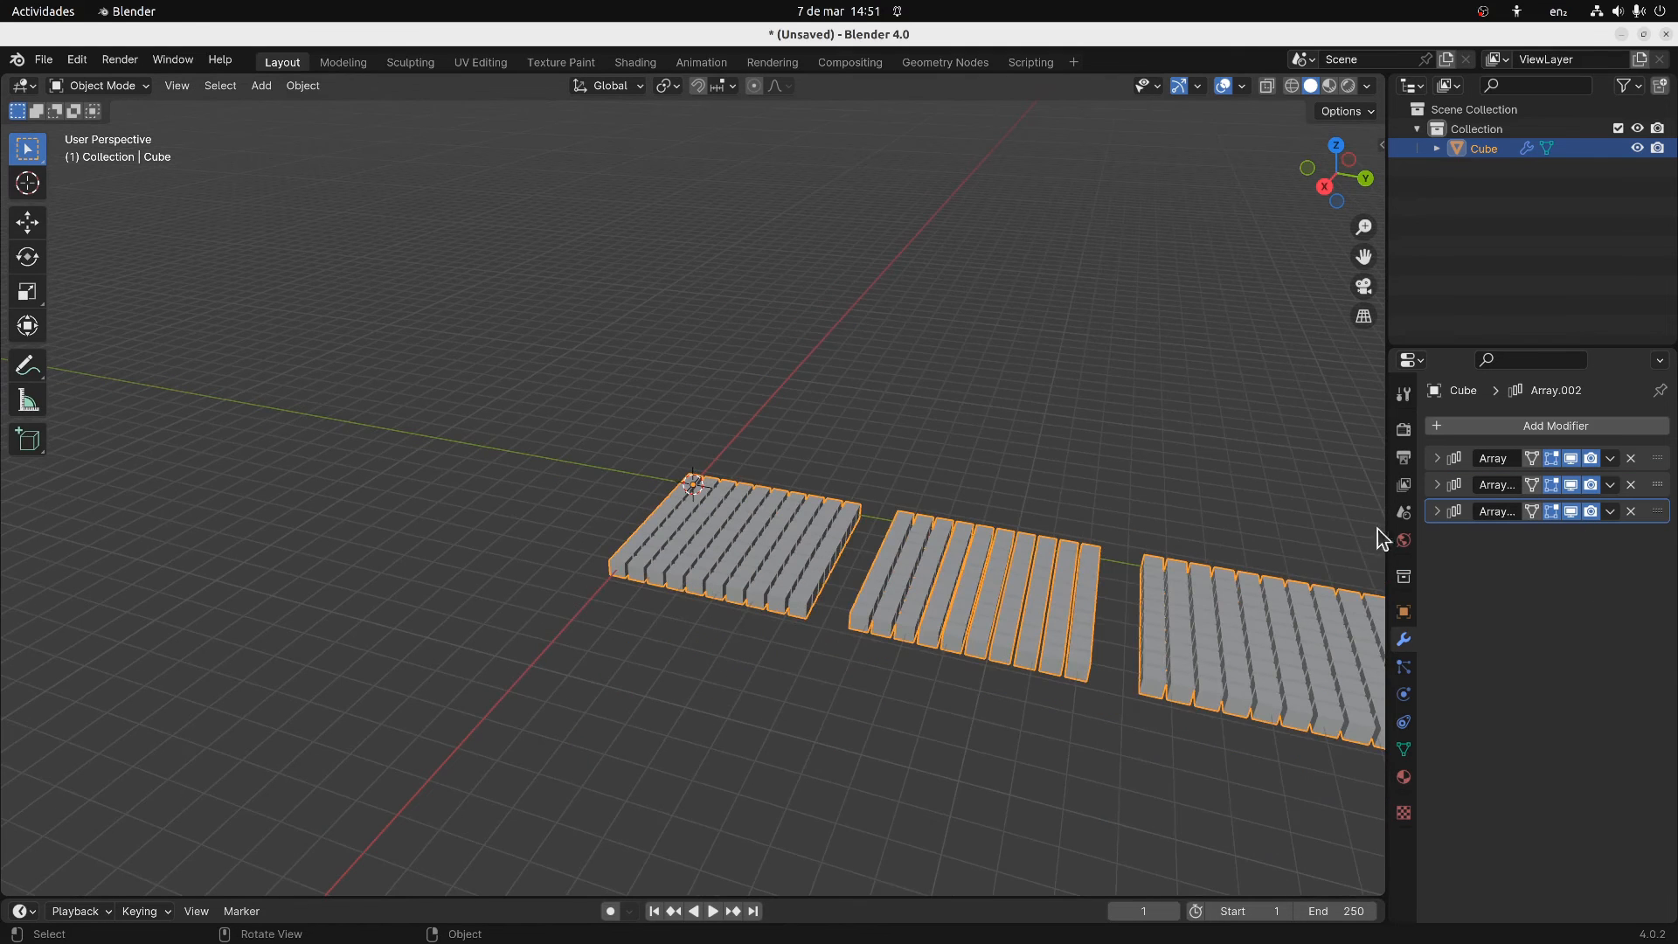
Set the third array's relative offset to Y 0 and Z 1.2 to stack the grid upwards, and collapse its settings
click(1437, 511)
click(1581, 645)
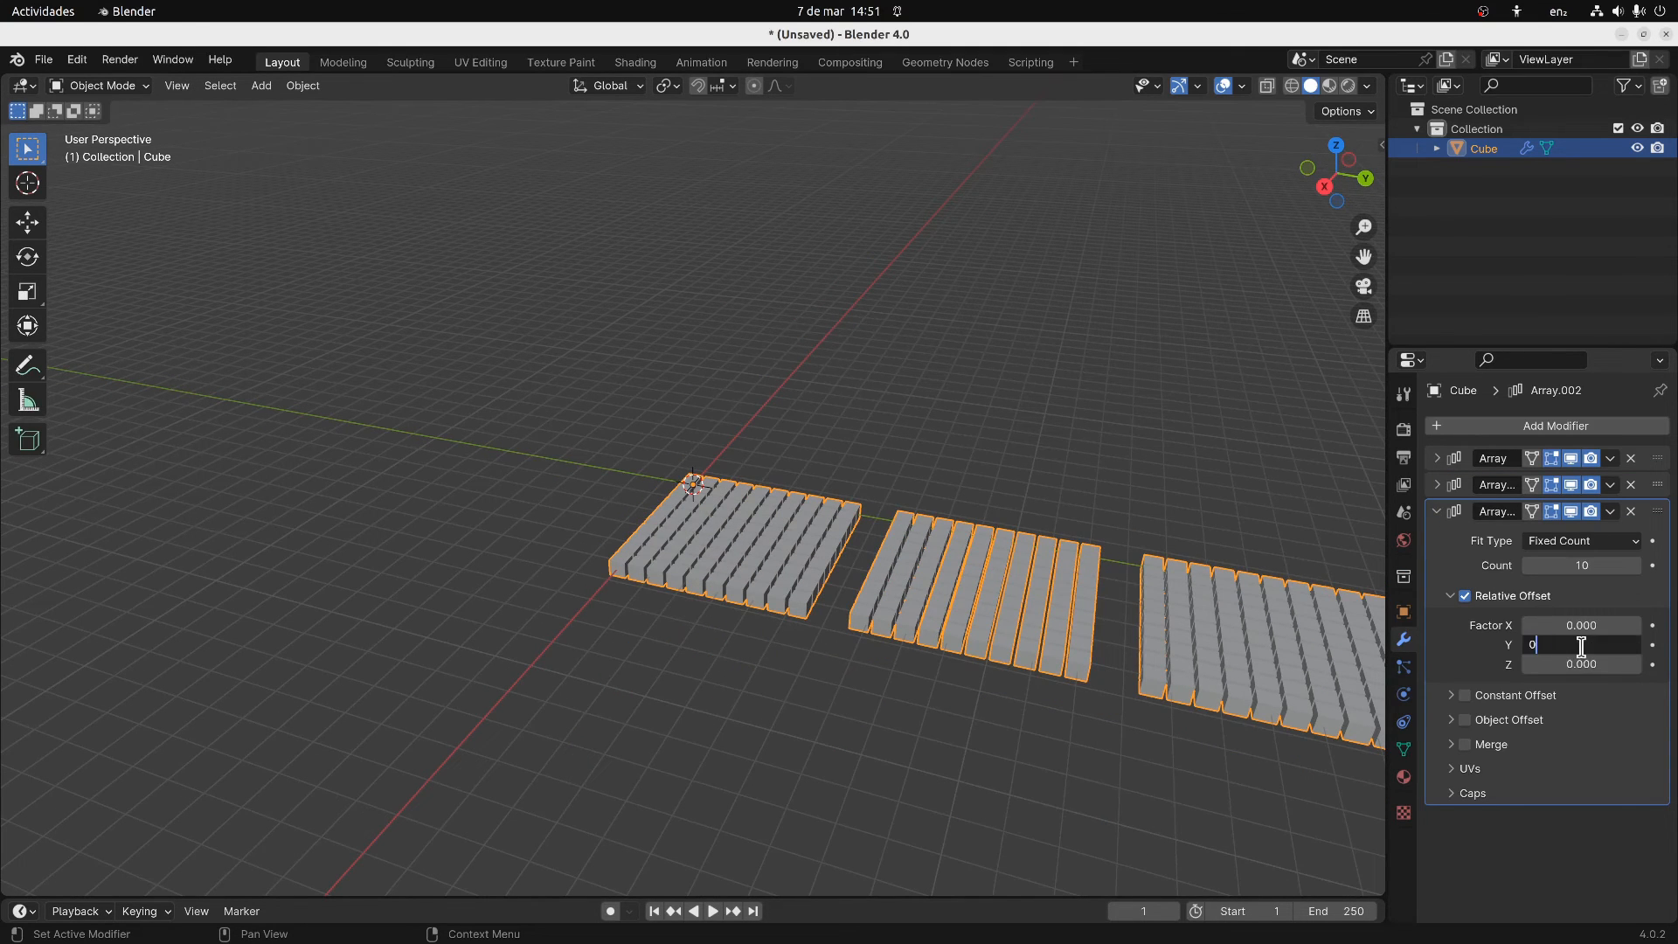
text(0)
key(Return)
click(1580, 664)
text(1.)
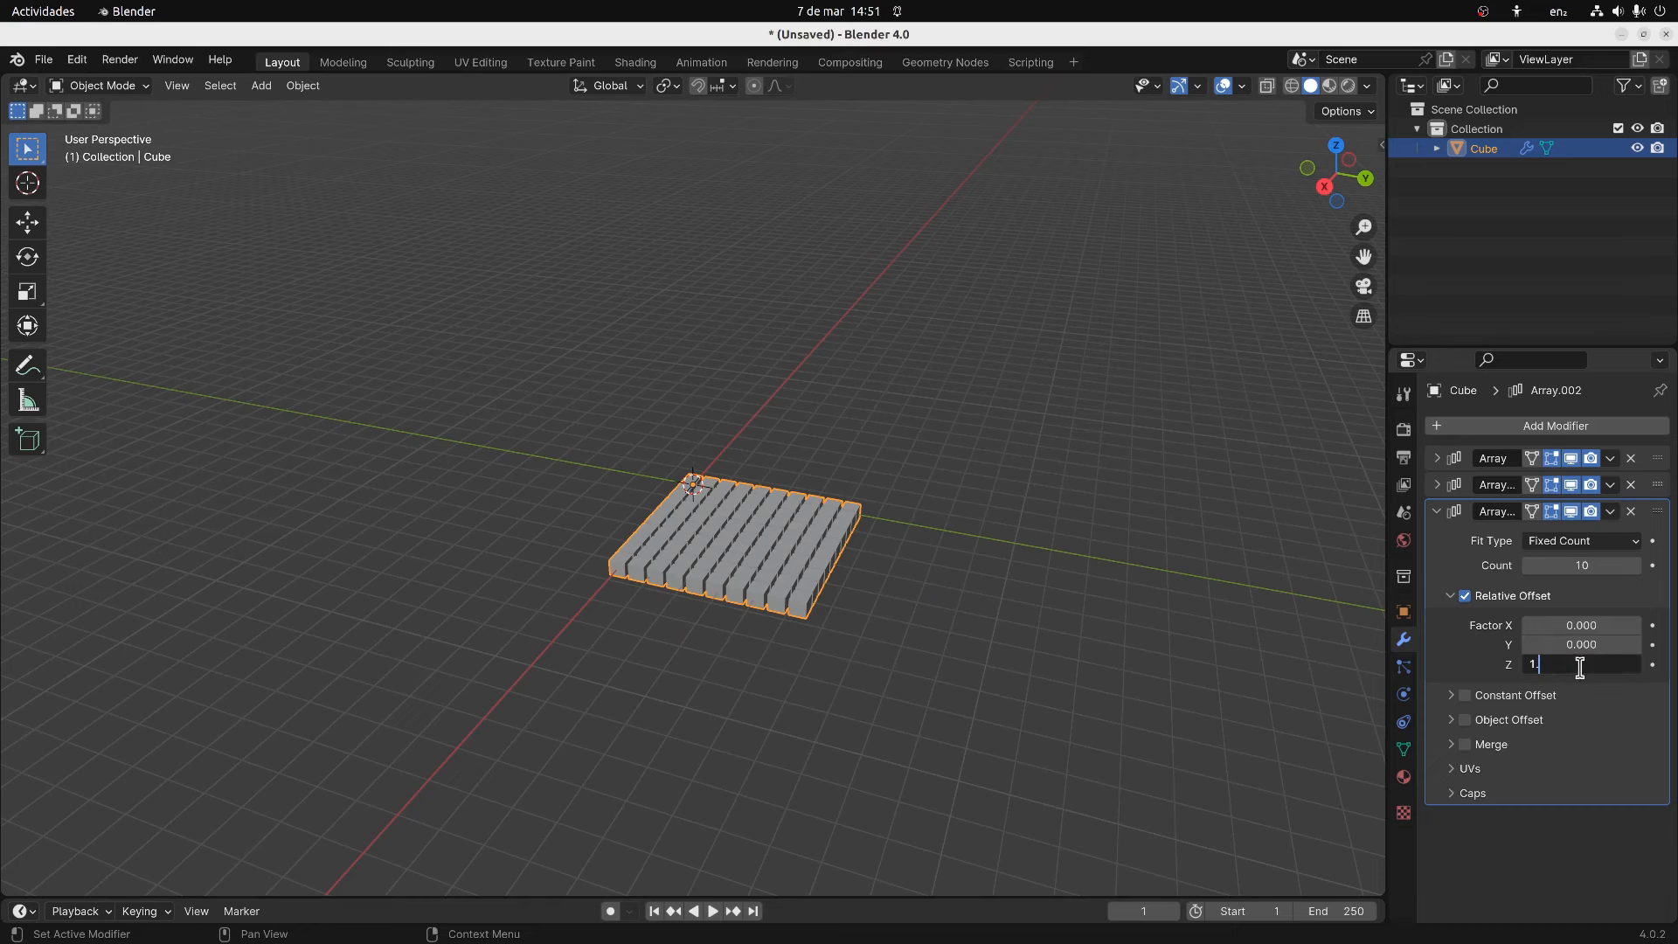
text(2)
key(Return)
middle_drag(1054, 621, 957, 587)
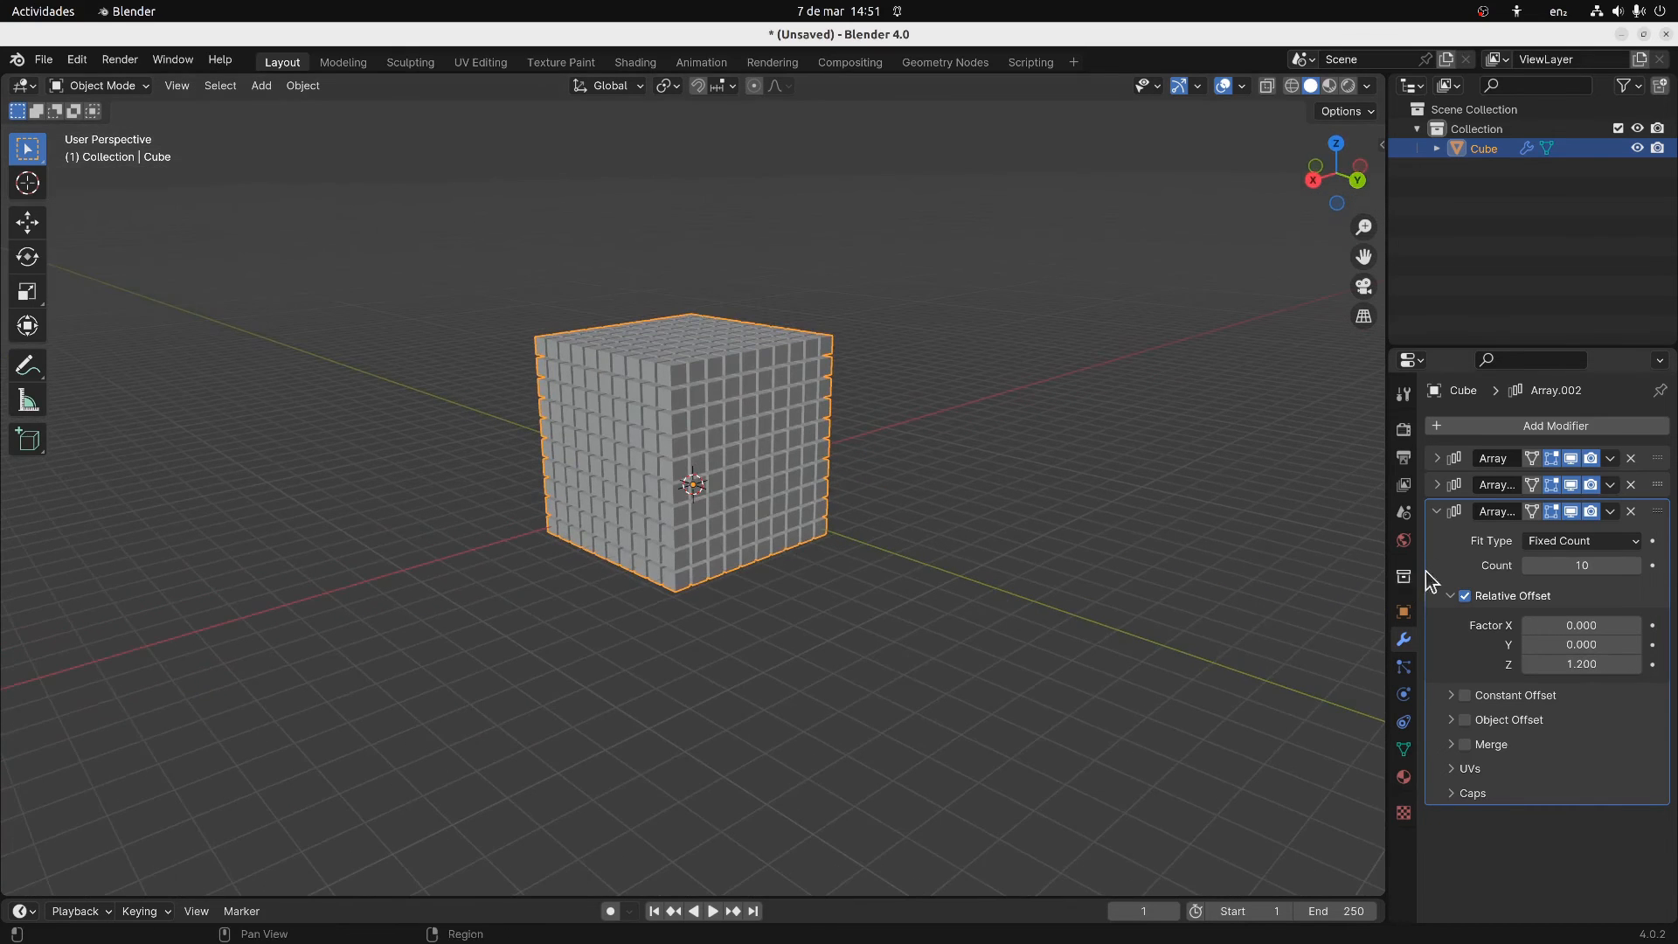
click(1437, 511)
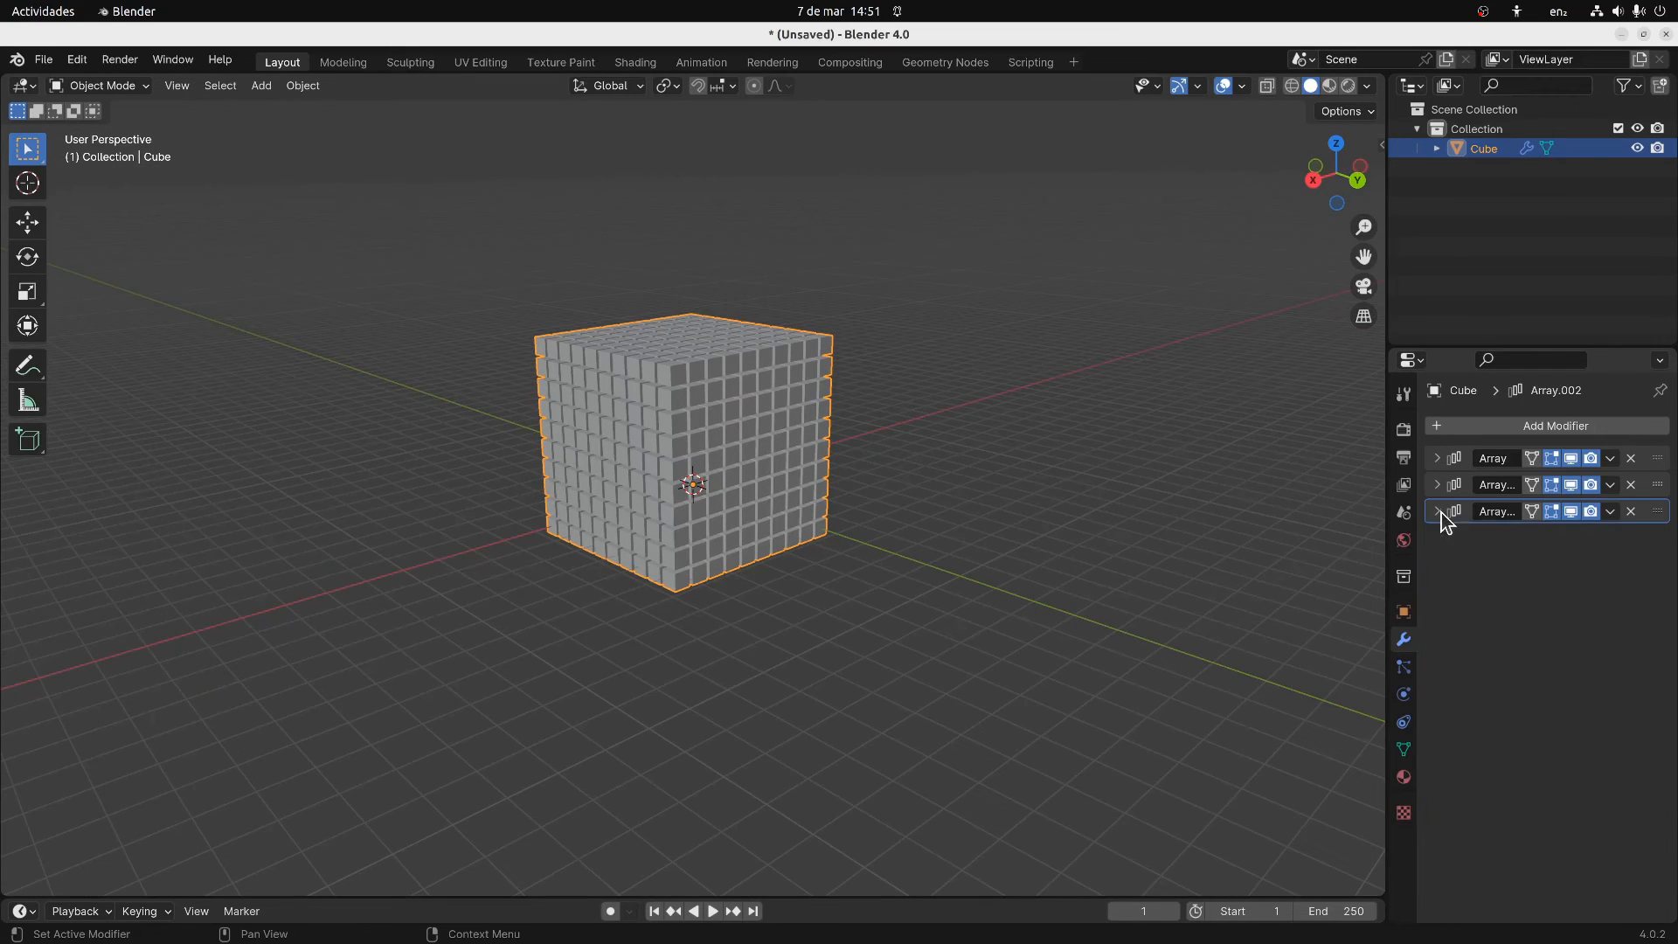
click(1611, 512)
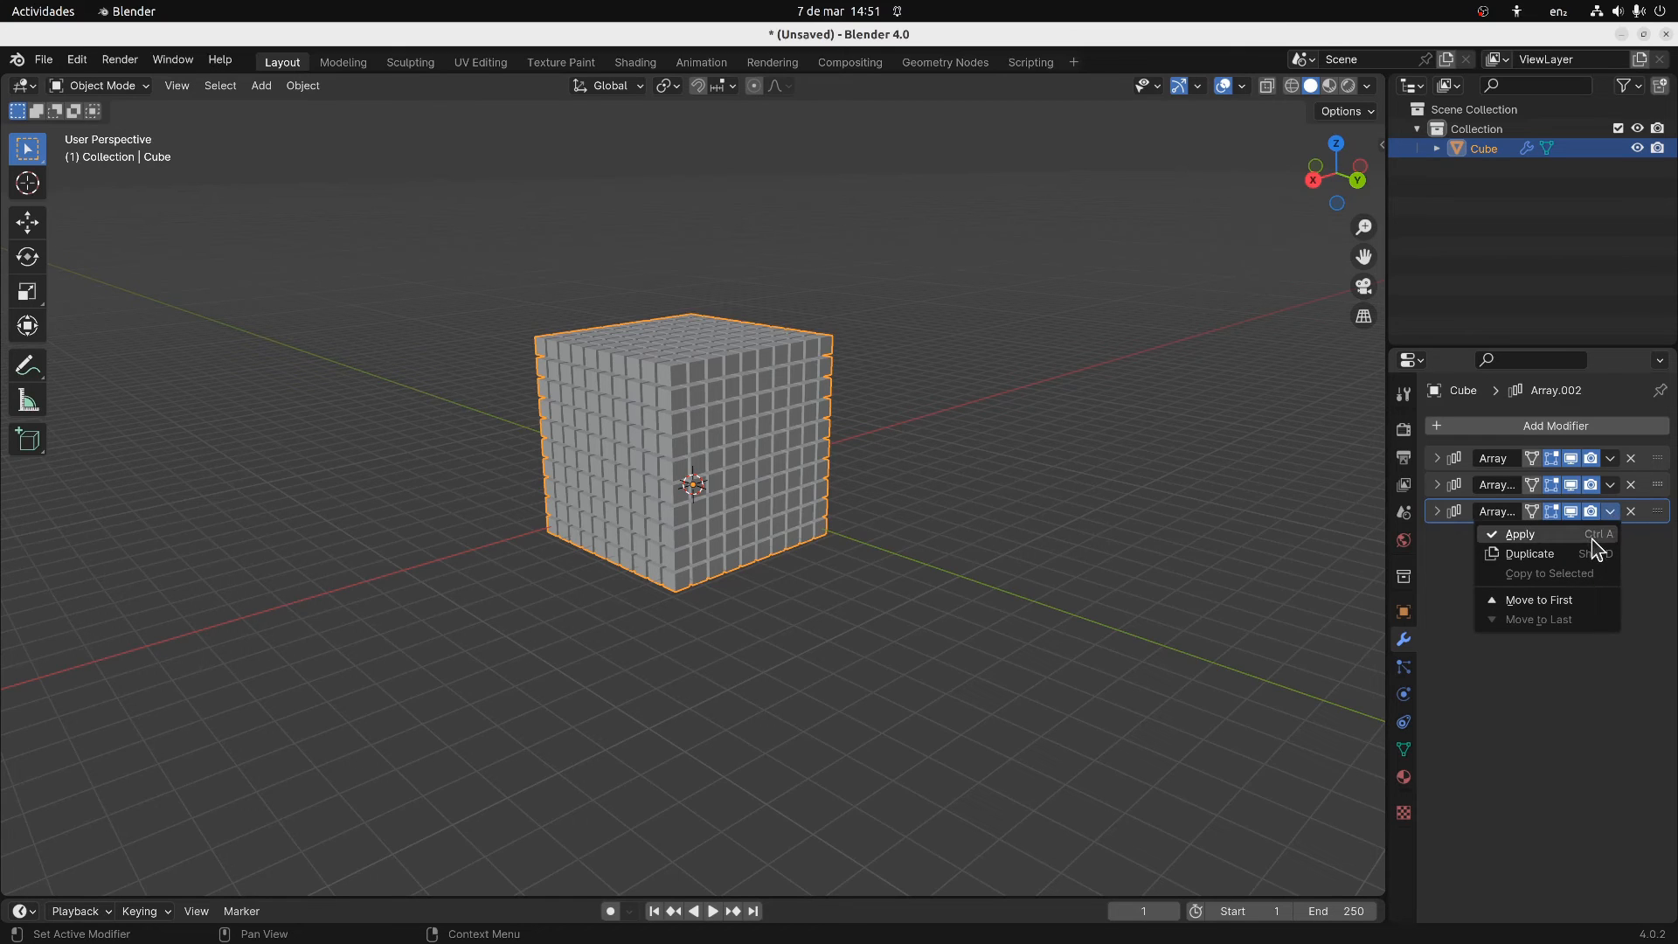
click(1592, 545)
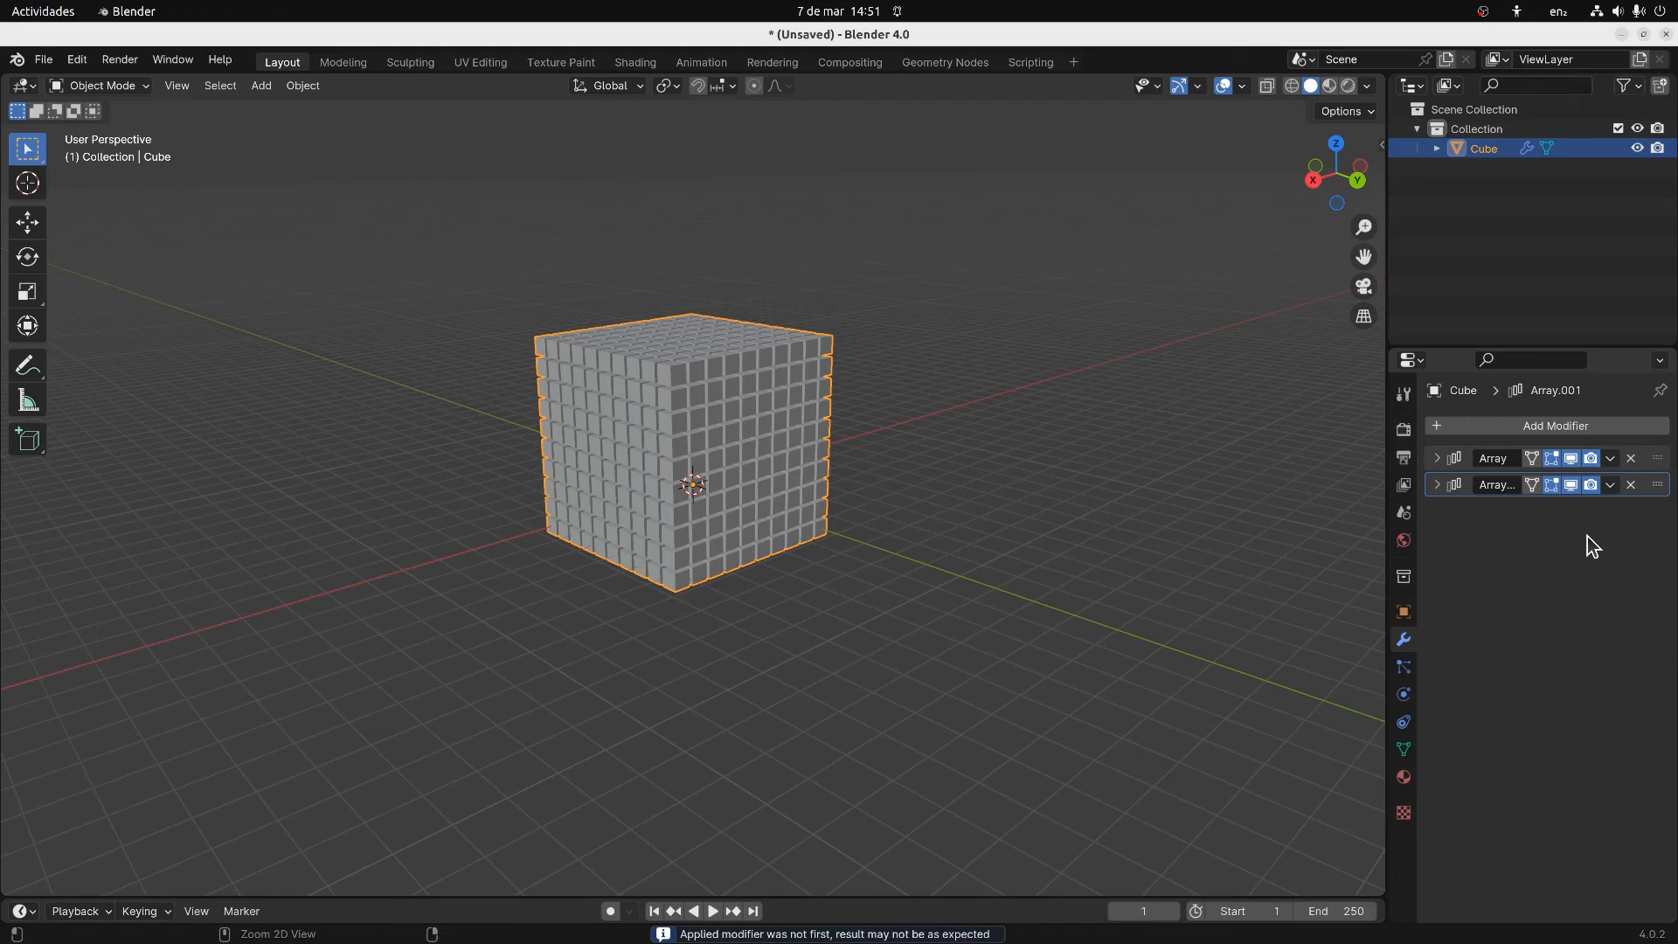
key(ctrl+z)
click(1438, 512)
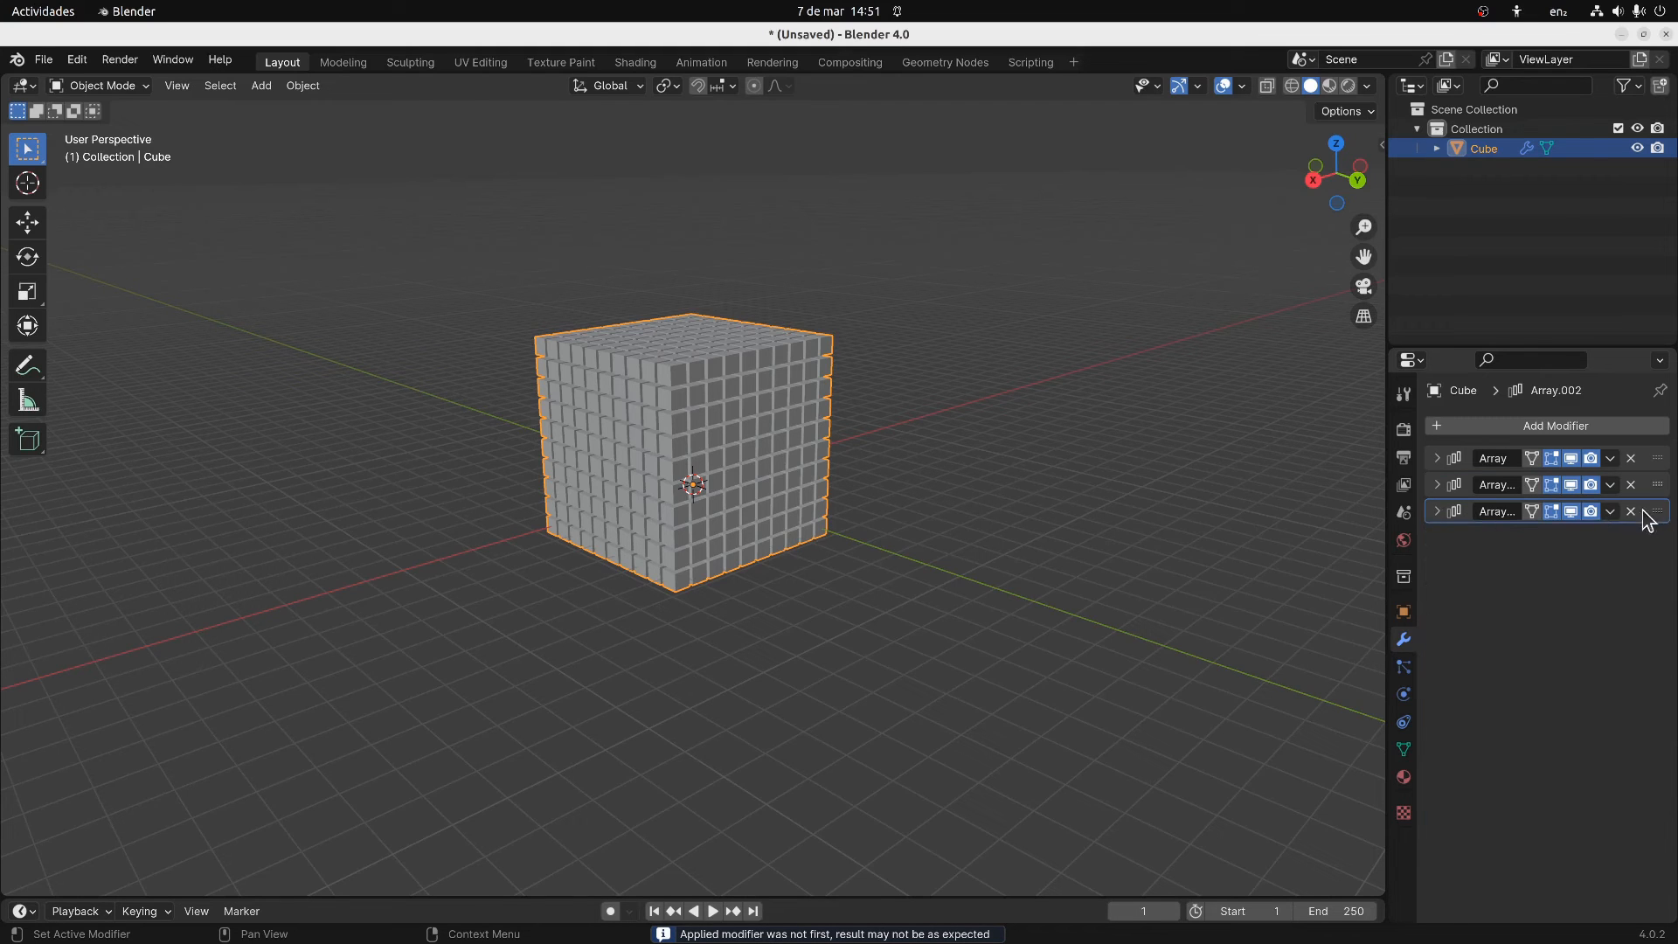
Duplicate the third Array modifier to repeat the whole block of cubes
click(1611, 512)
click(1516, 553)
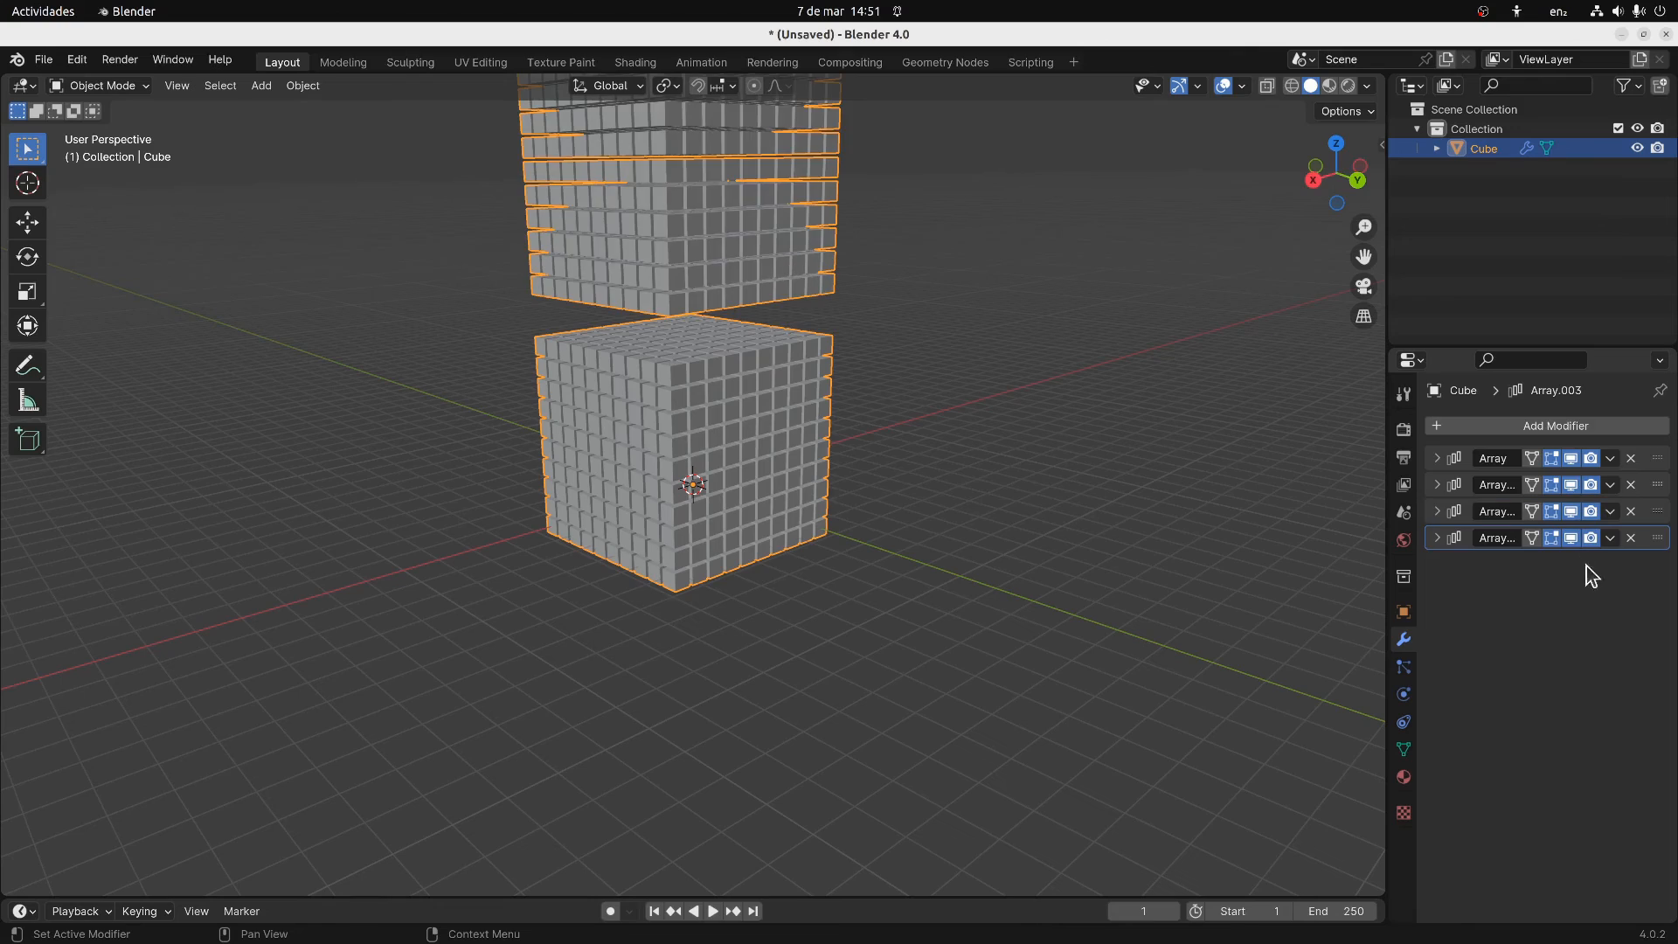
scroll(1134, 529, down, 3)
middle_drag(1134, 528, 1285, 564)
Set the fourth array's relative offset to Z 0 and X 1.2 to line up the blocks along the X axis
click(1437, 539)
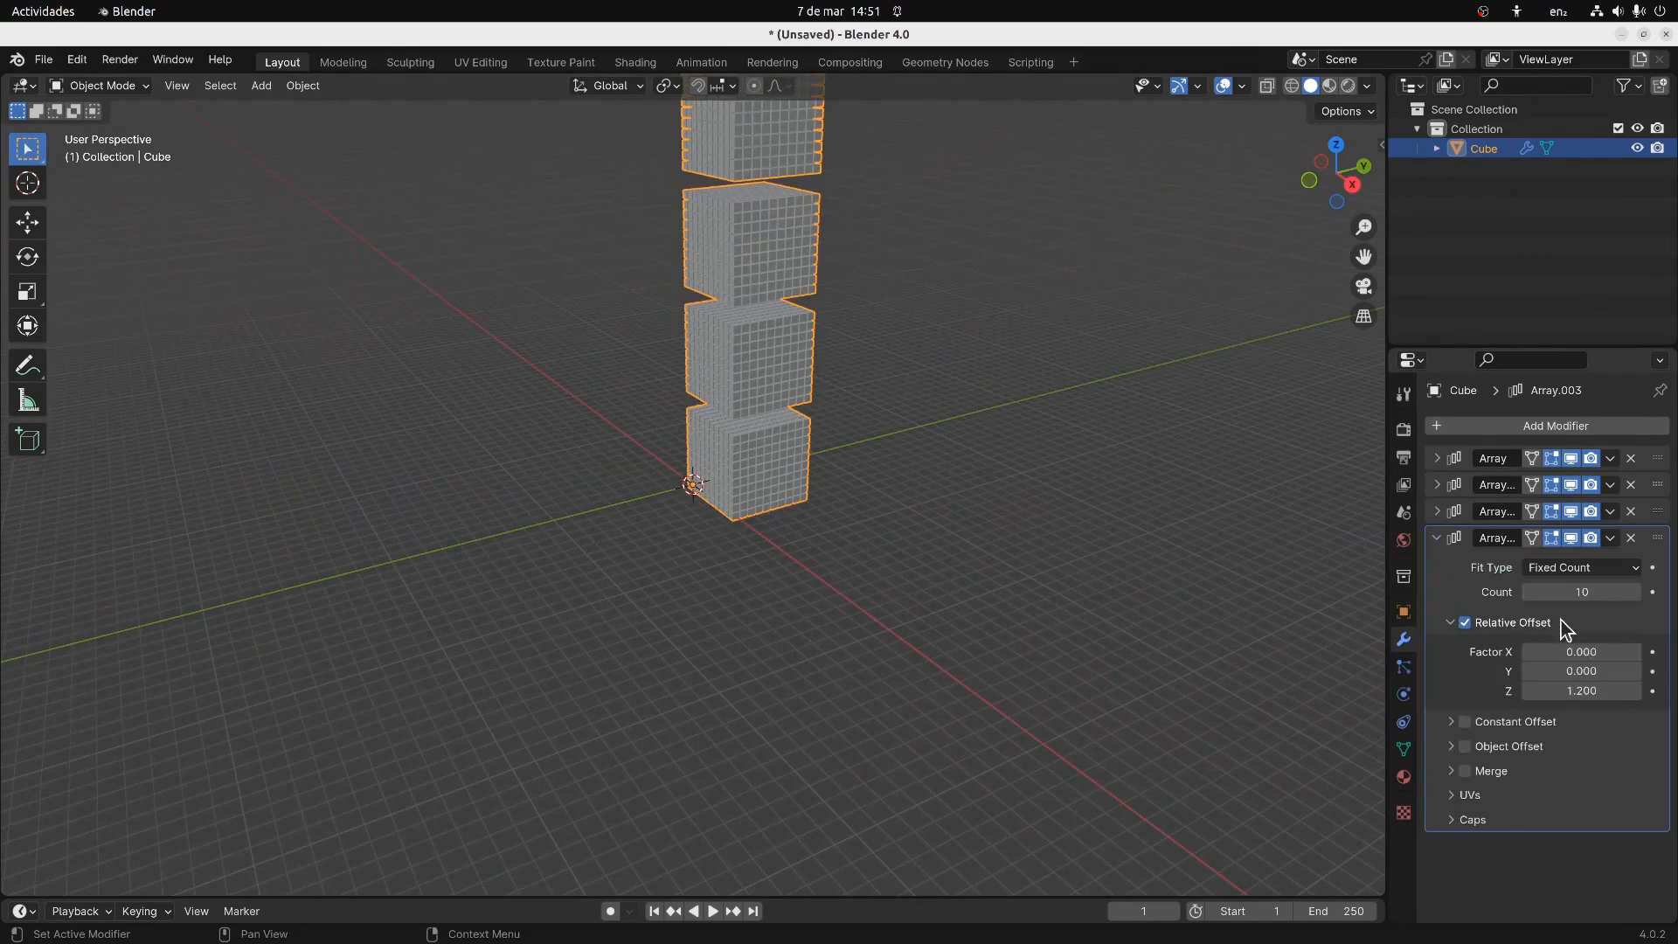
click(1582, 691)
text(0)
key(Return)
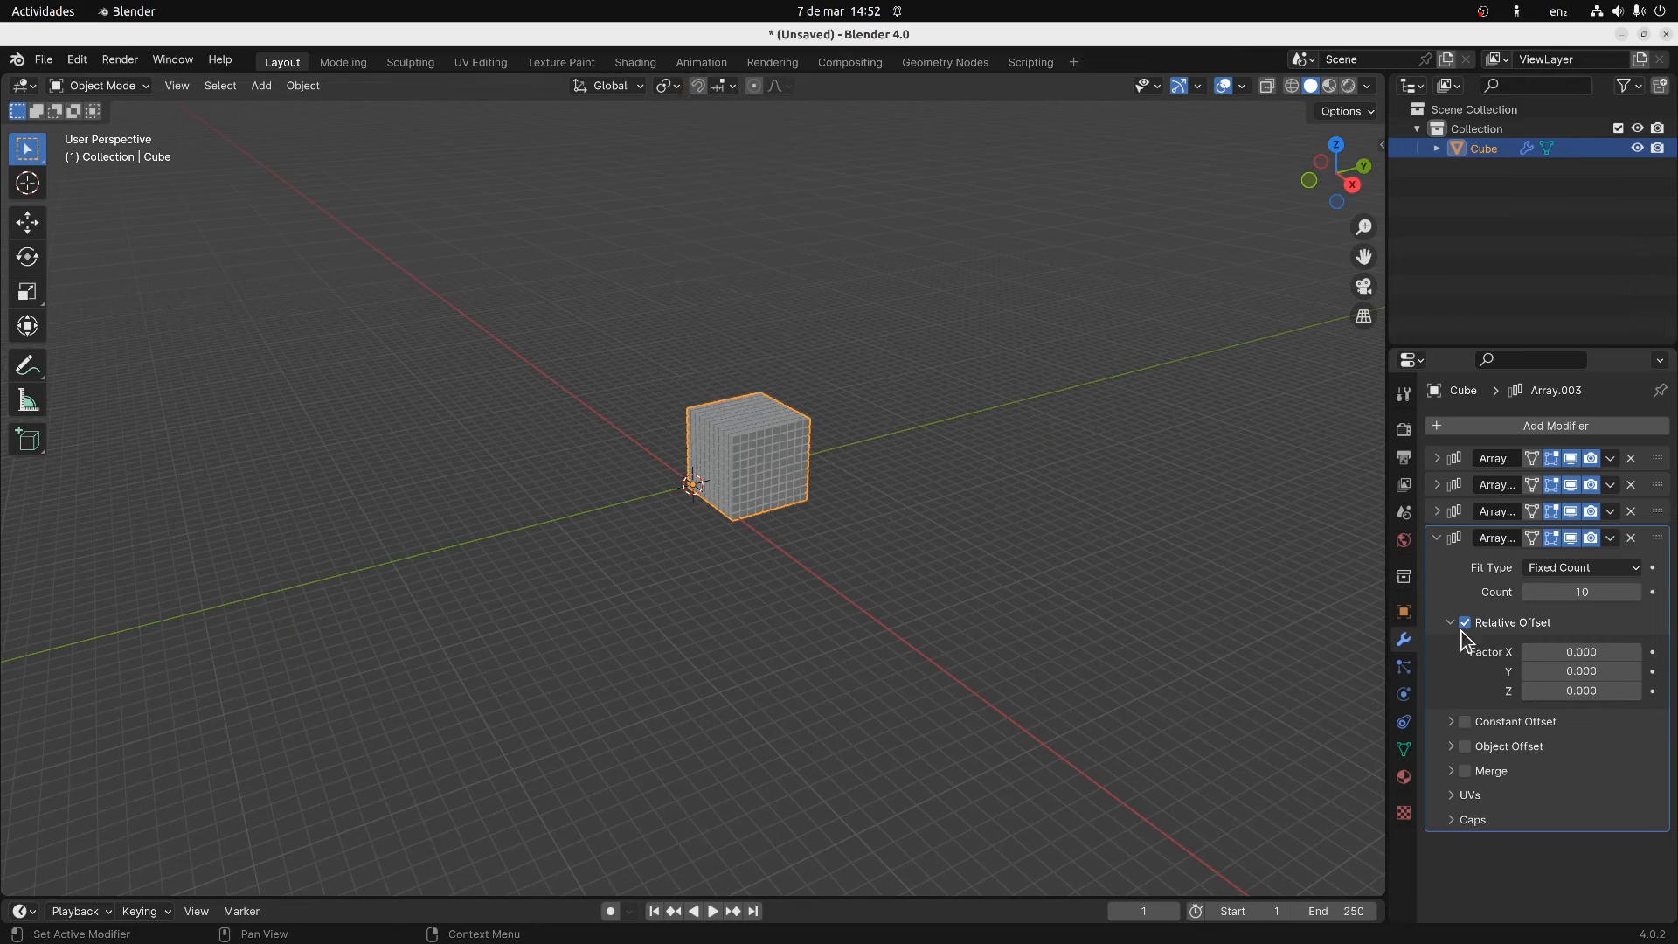
click(1565, 652)
text(1.2)
key(Return)
middle_drag(1318, 645, 842, 601)
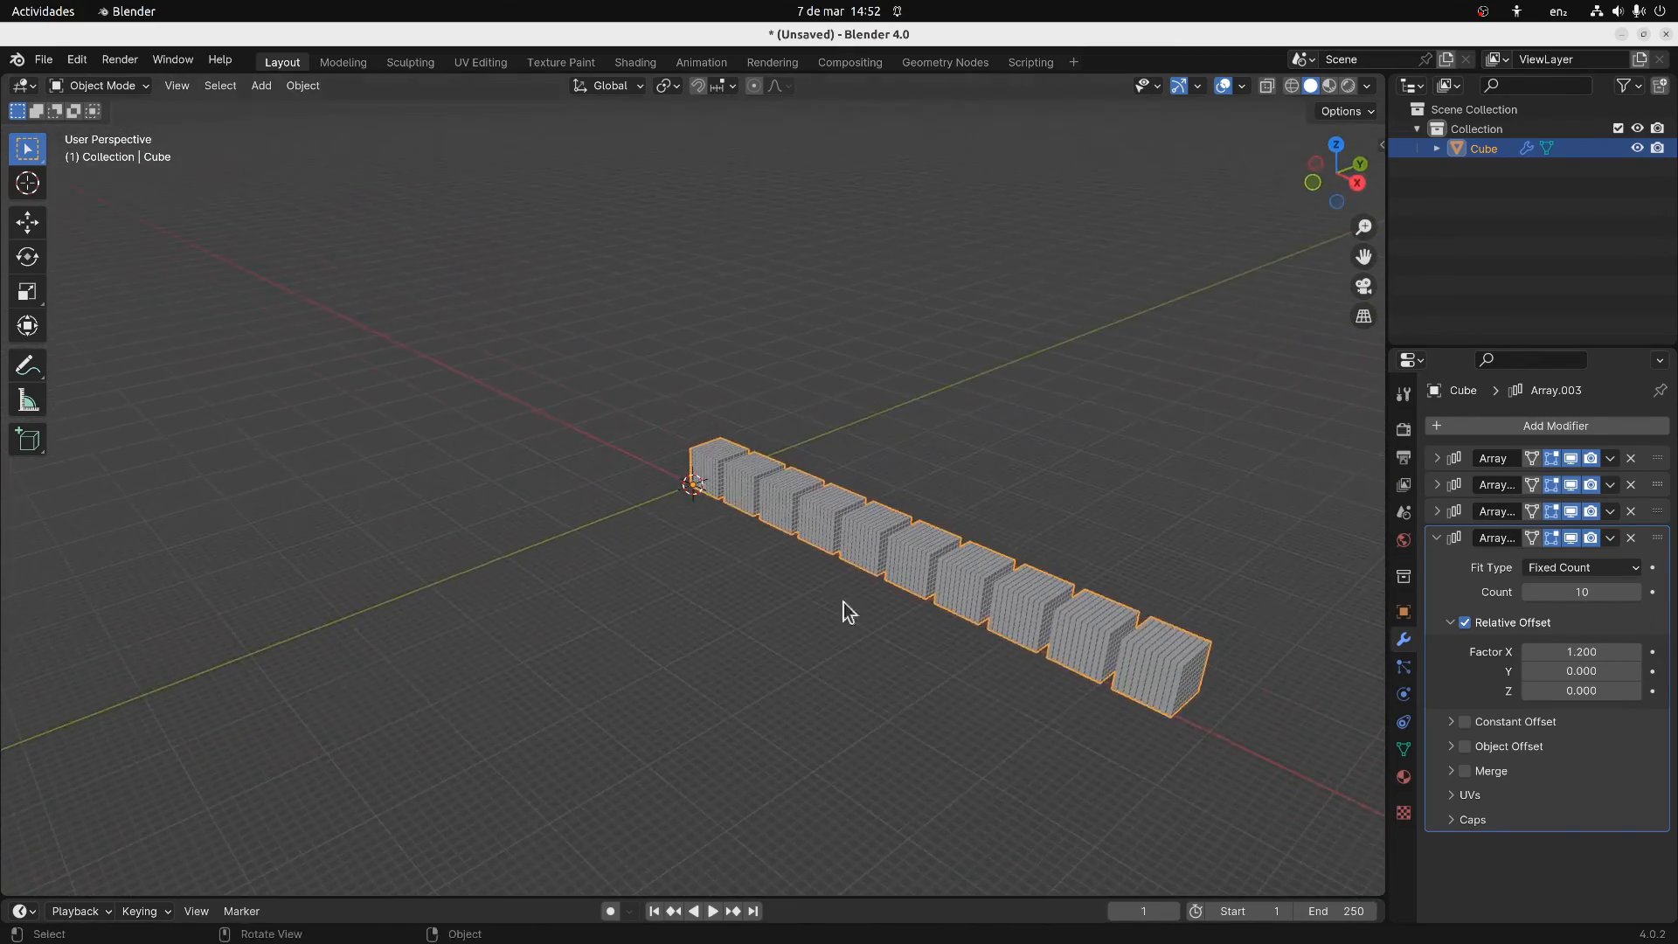
Collapse the fourth Array modifier and duplicate it as a fifth one
click(1436, 538)
click(1610, 537)
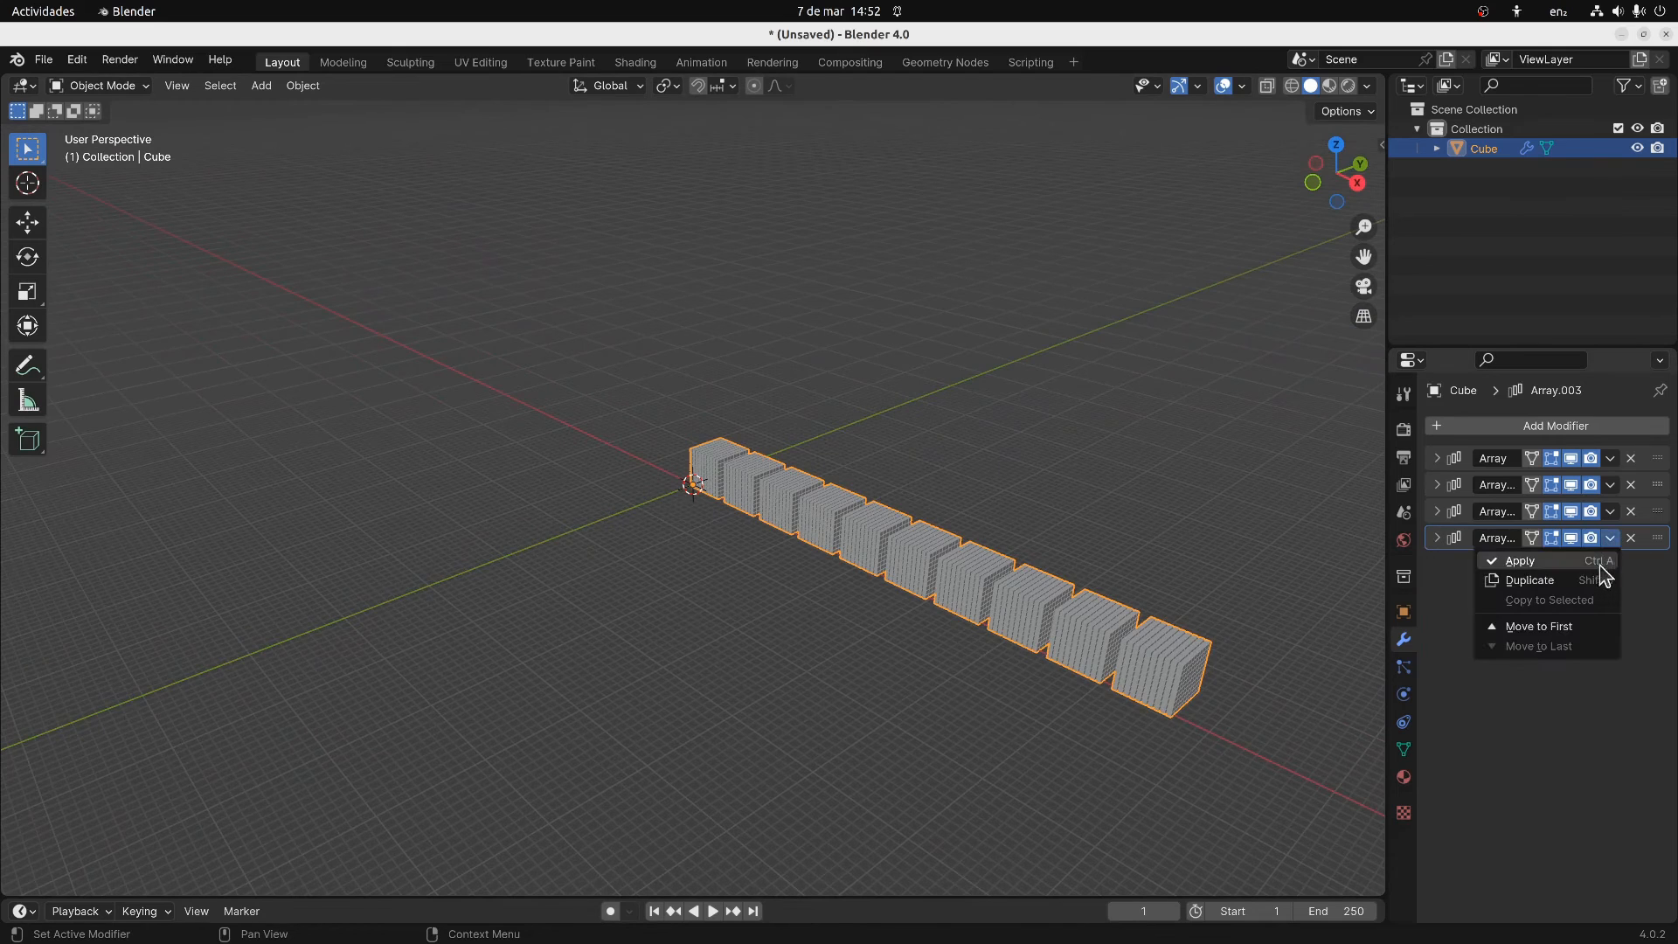
click(1586, 582)
Set the fifth array's relative offset to X 0 and Y 1.2 to spread the blocks along the Y axis
click(1436, 564)
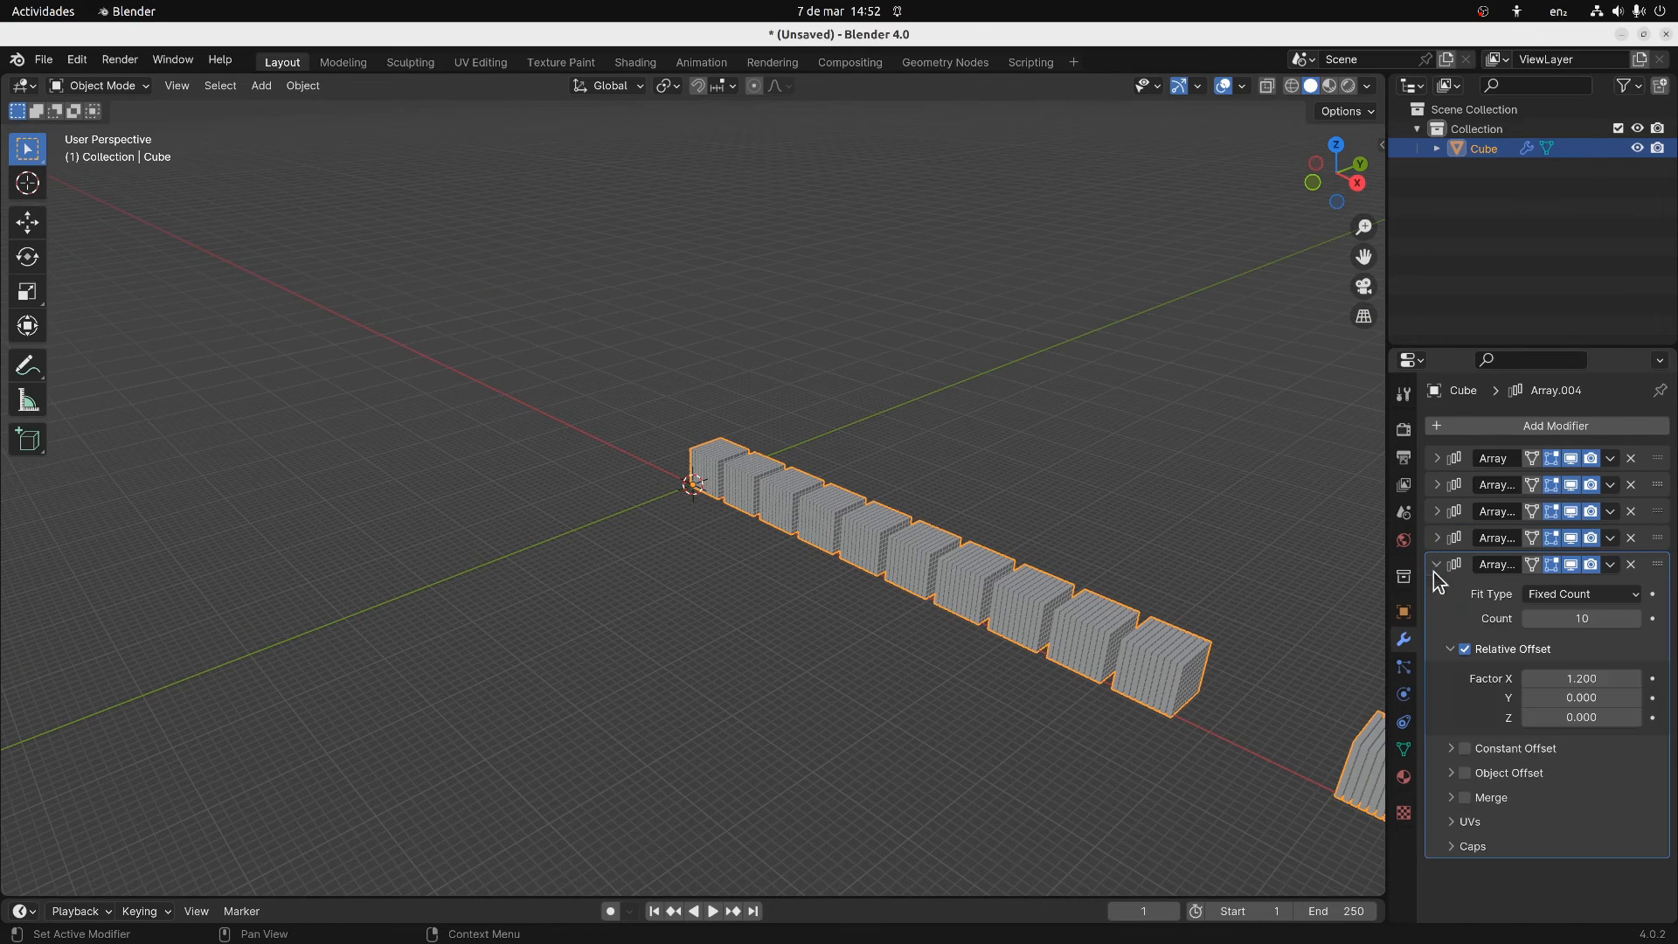
click(1561, 680)
text(0)
click(1570, 697)
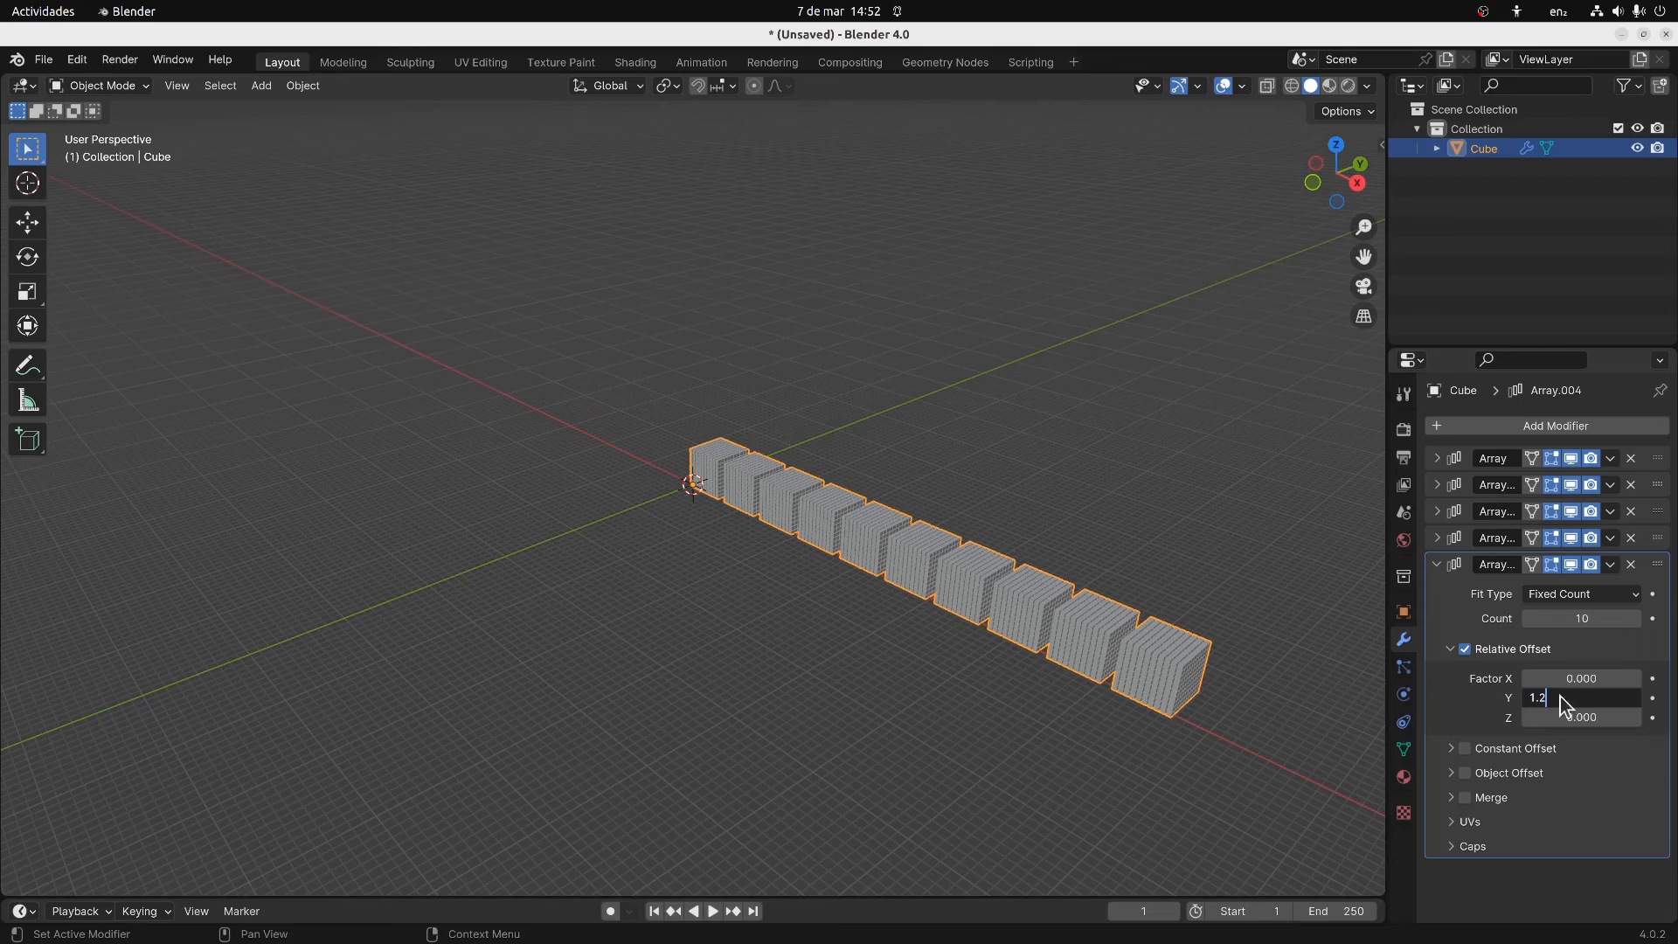
text(1.2)
key(Return)
Collapse the fifth Array modifier and duplicate it as a sixth one
click(1440, 565)
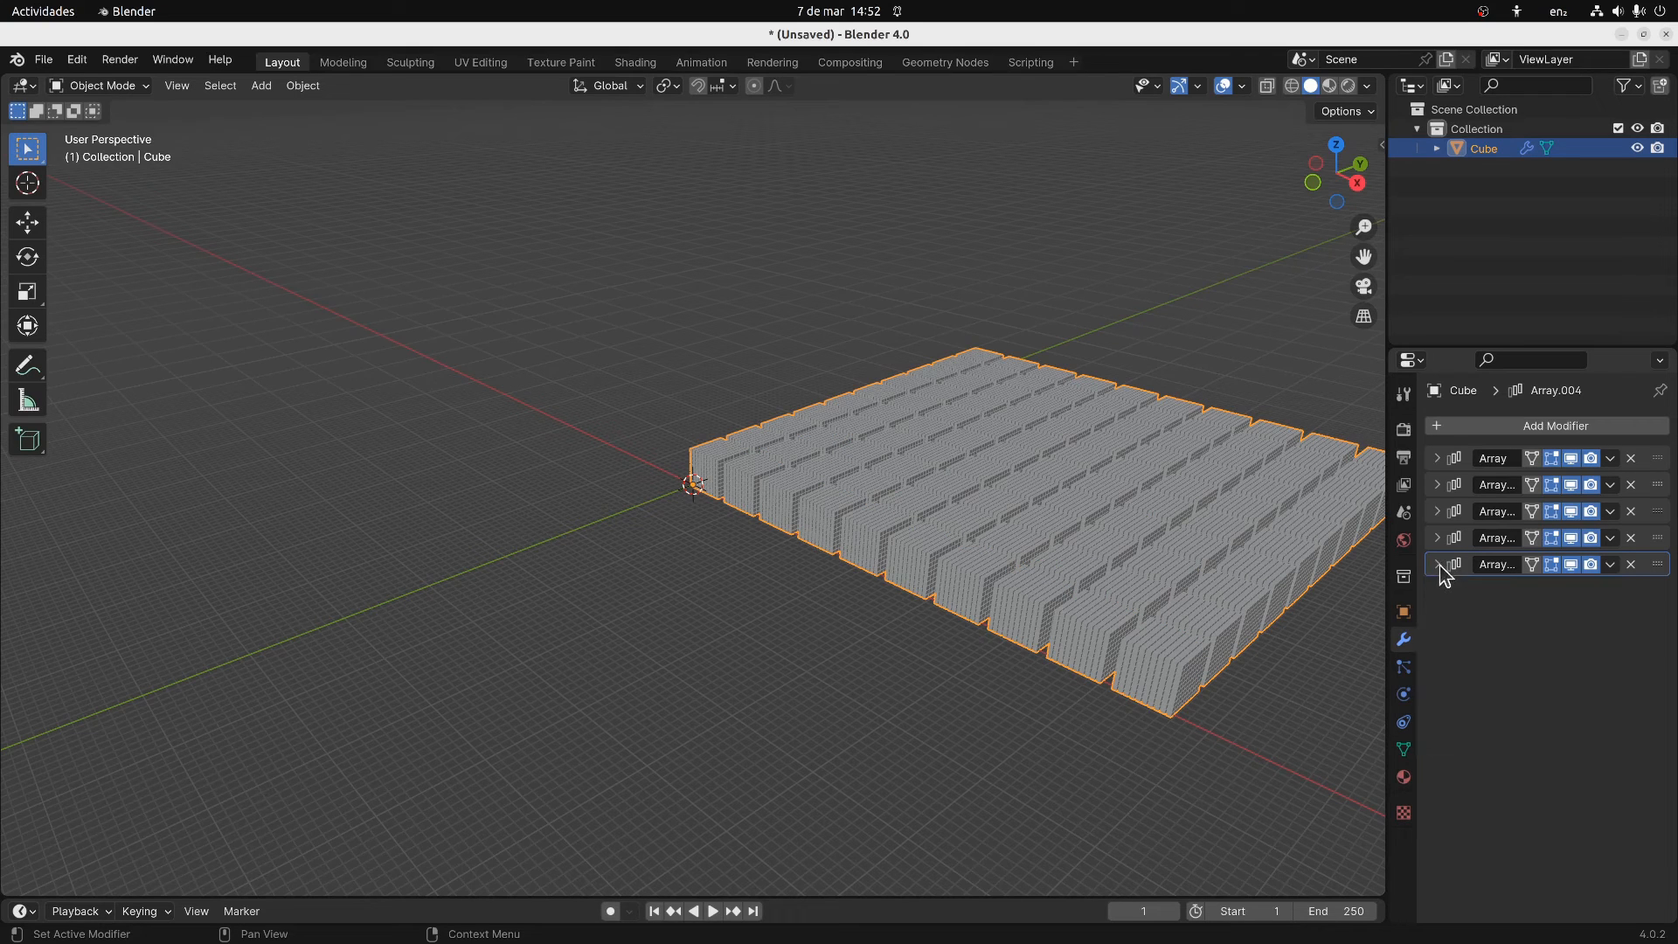
click(1610, 564)
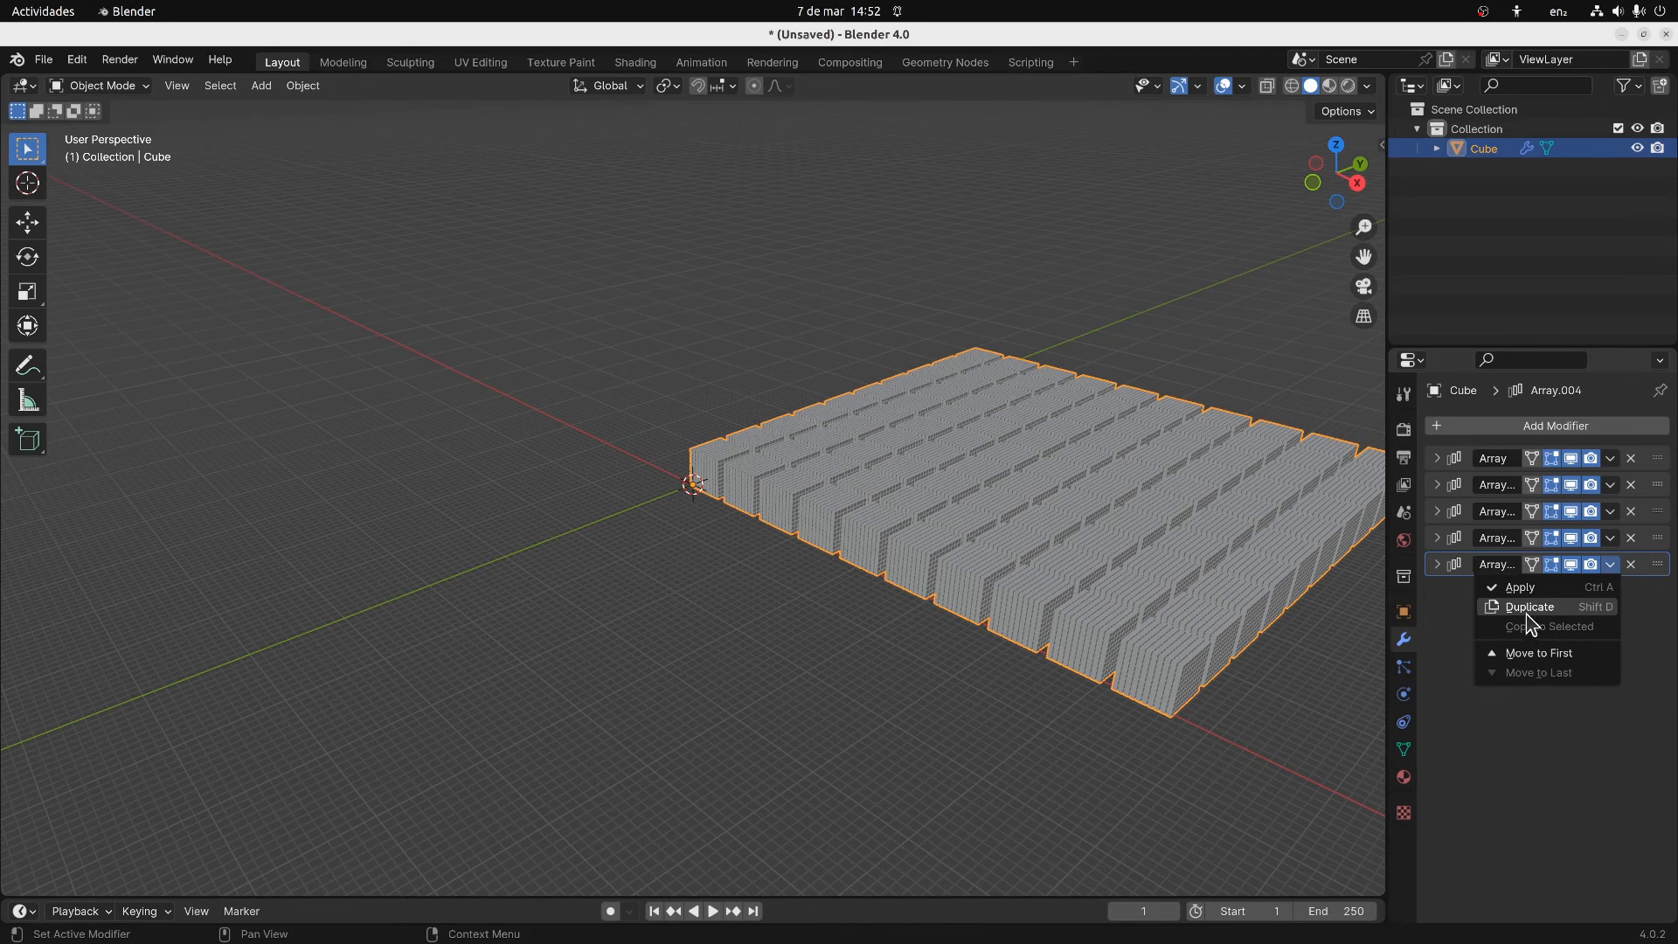
click(1530, 609)
Set the sixth array's relative offset to Y 0 and Z 1.2 to stack the blocks into one large cube
click(1435, 591)
click(1577, 725)
text(0)
key(Return)
click(1571, 743)
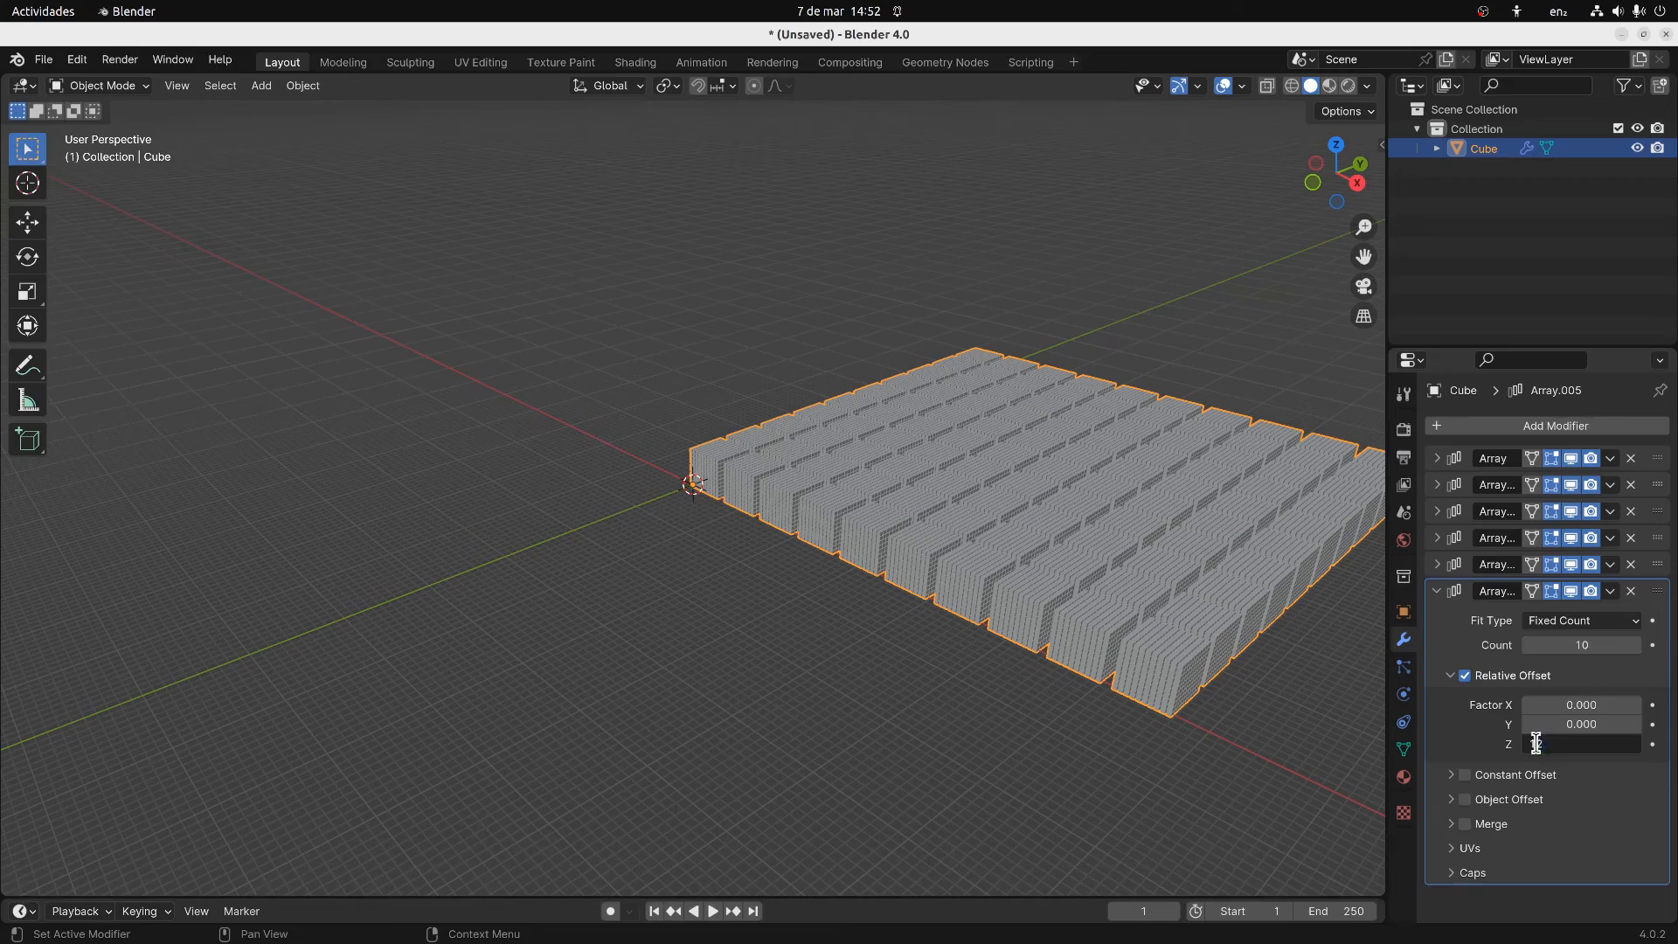
key(Return)
middle_drag(1189, 601, 1087, 608)
scroll(1084, 606, up, 5)
scroll(1082, 607, down, 9)
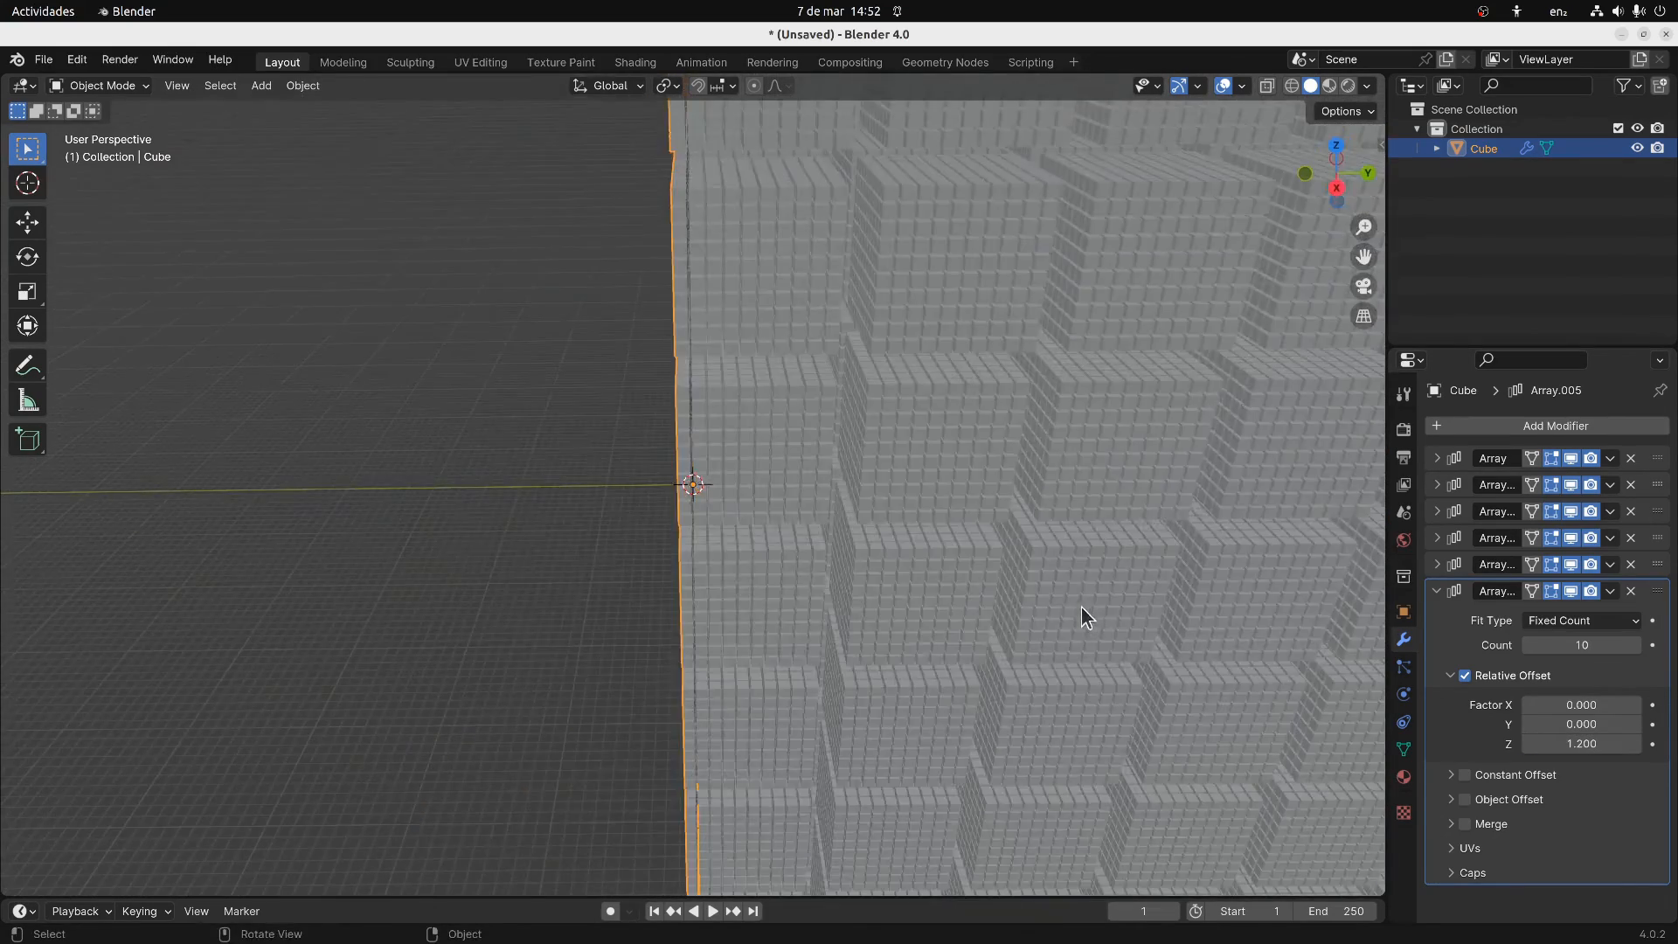
middle_drag(970, 609, 893, 623)
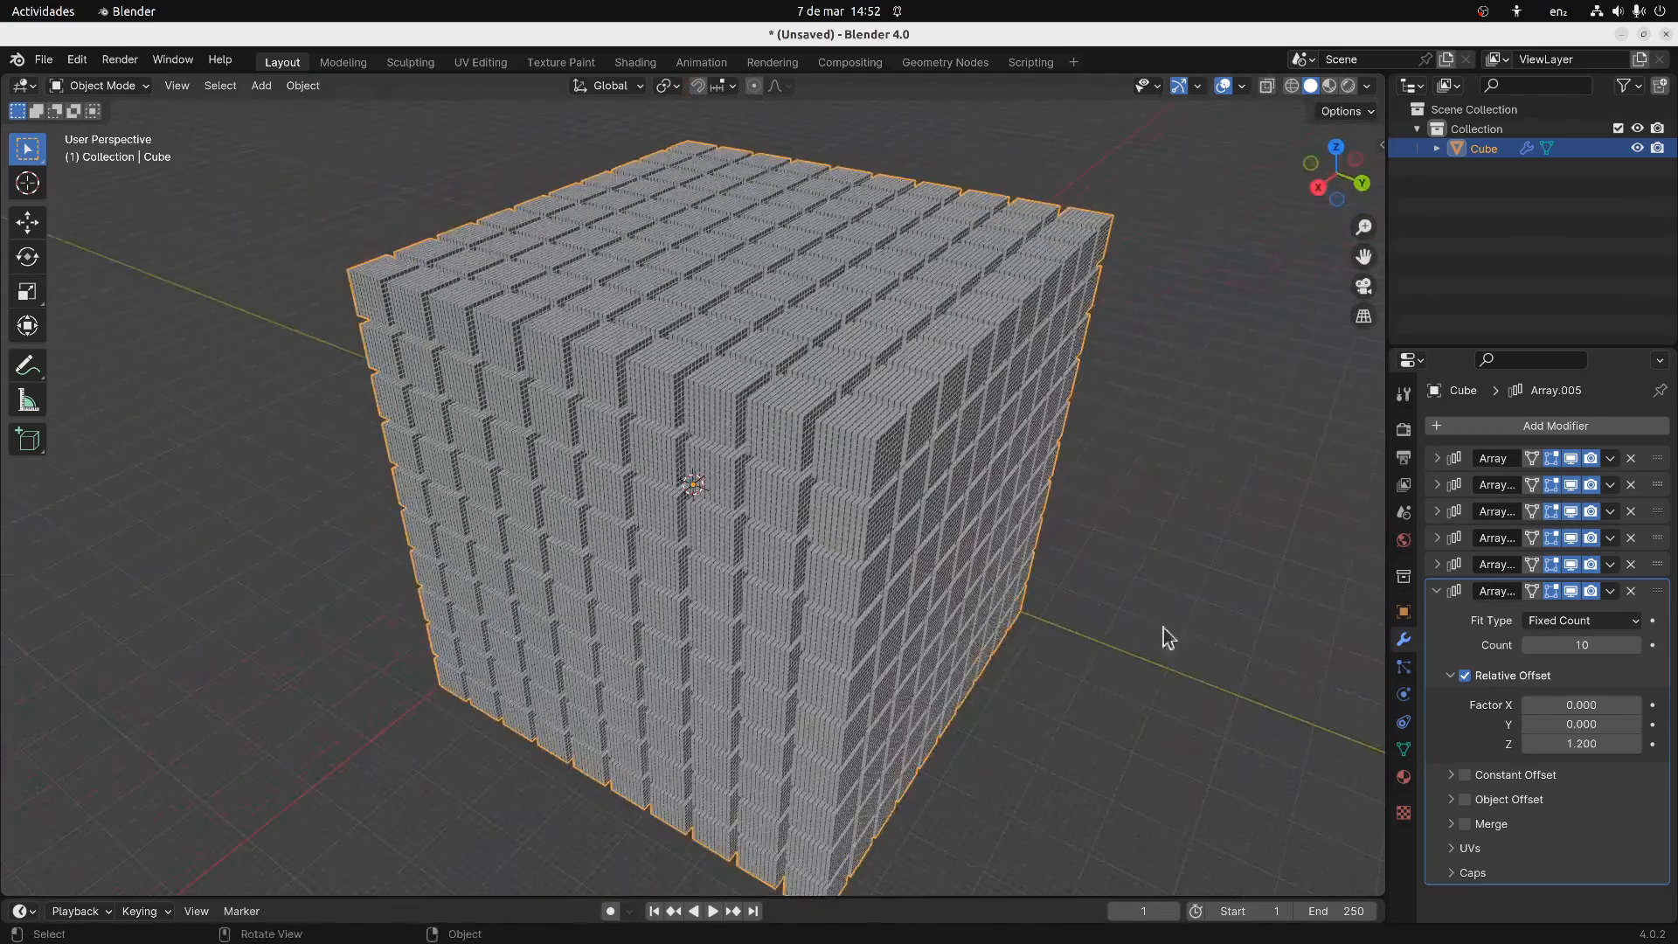
Apply all six Array modifiers on the cube, working from the last one in the stack up to the first
click(1609, 596)
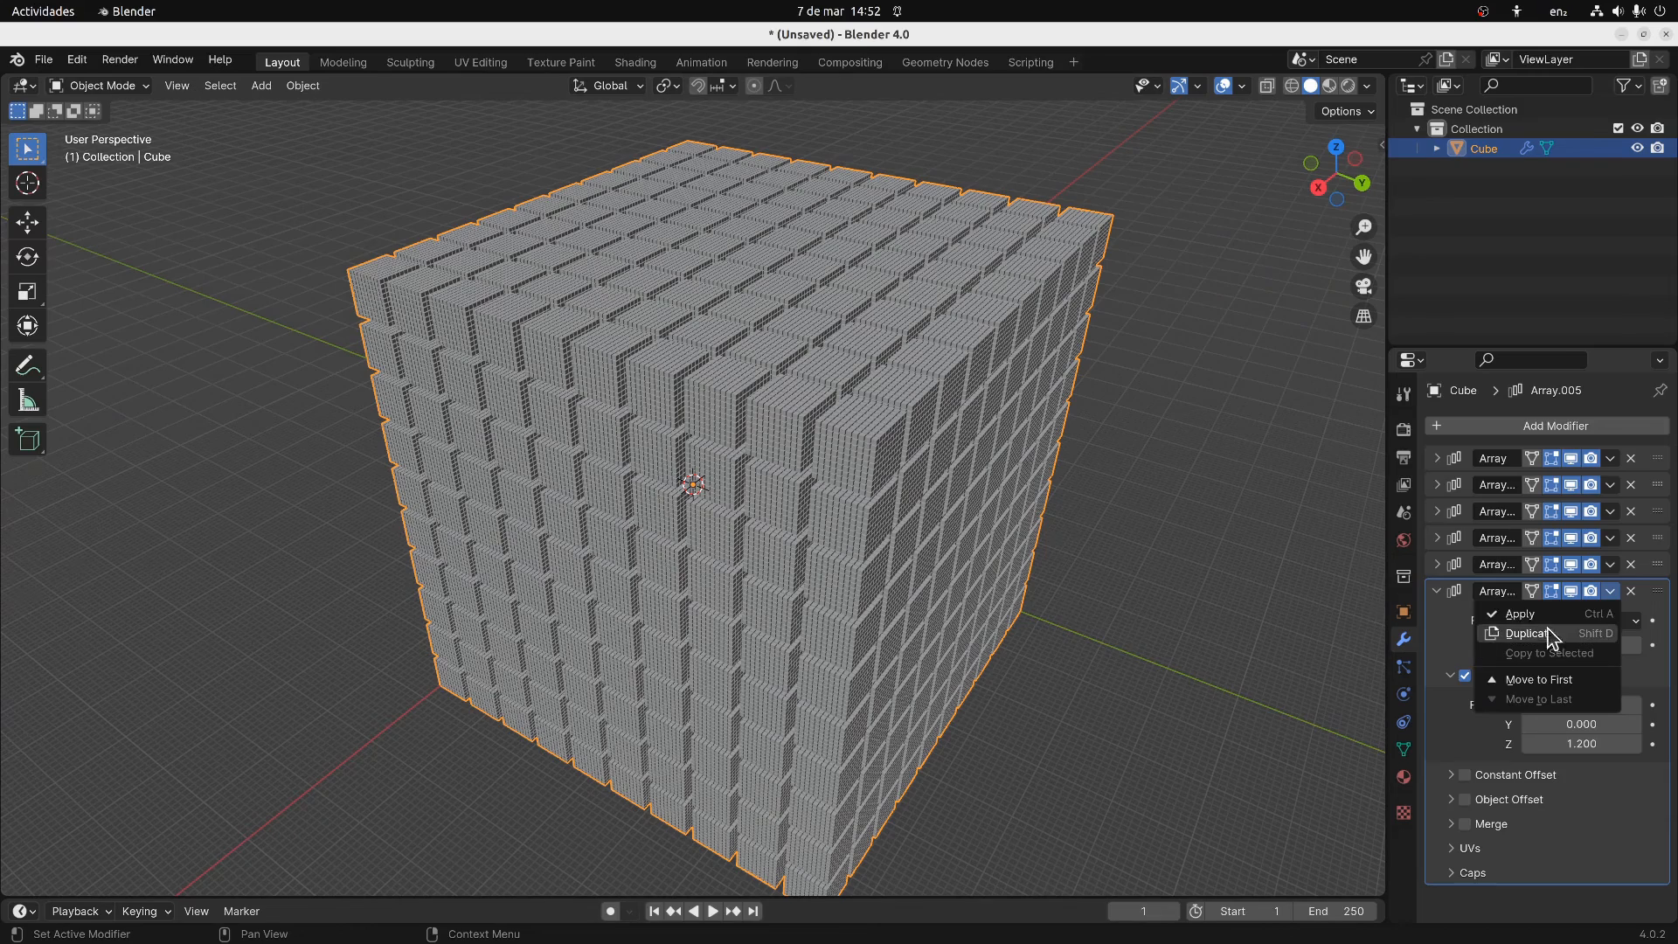
click(1608, 564)
click(1519, 587)
click(1609, 537)
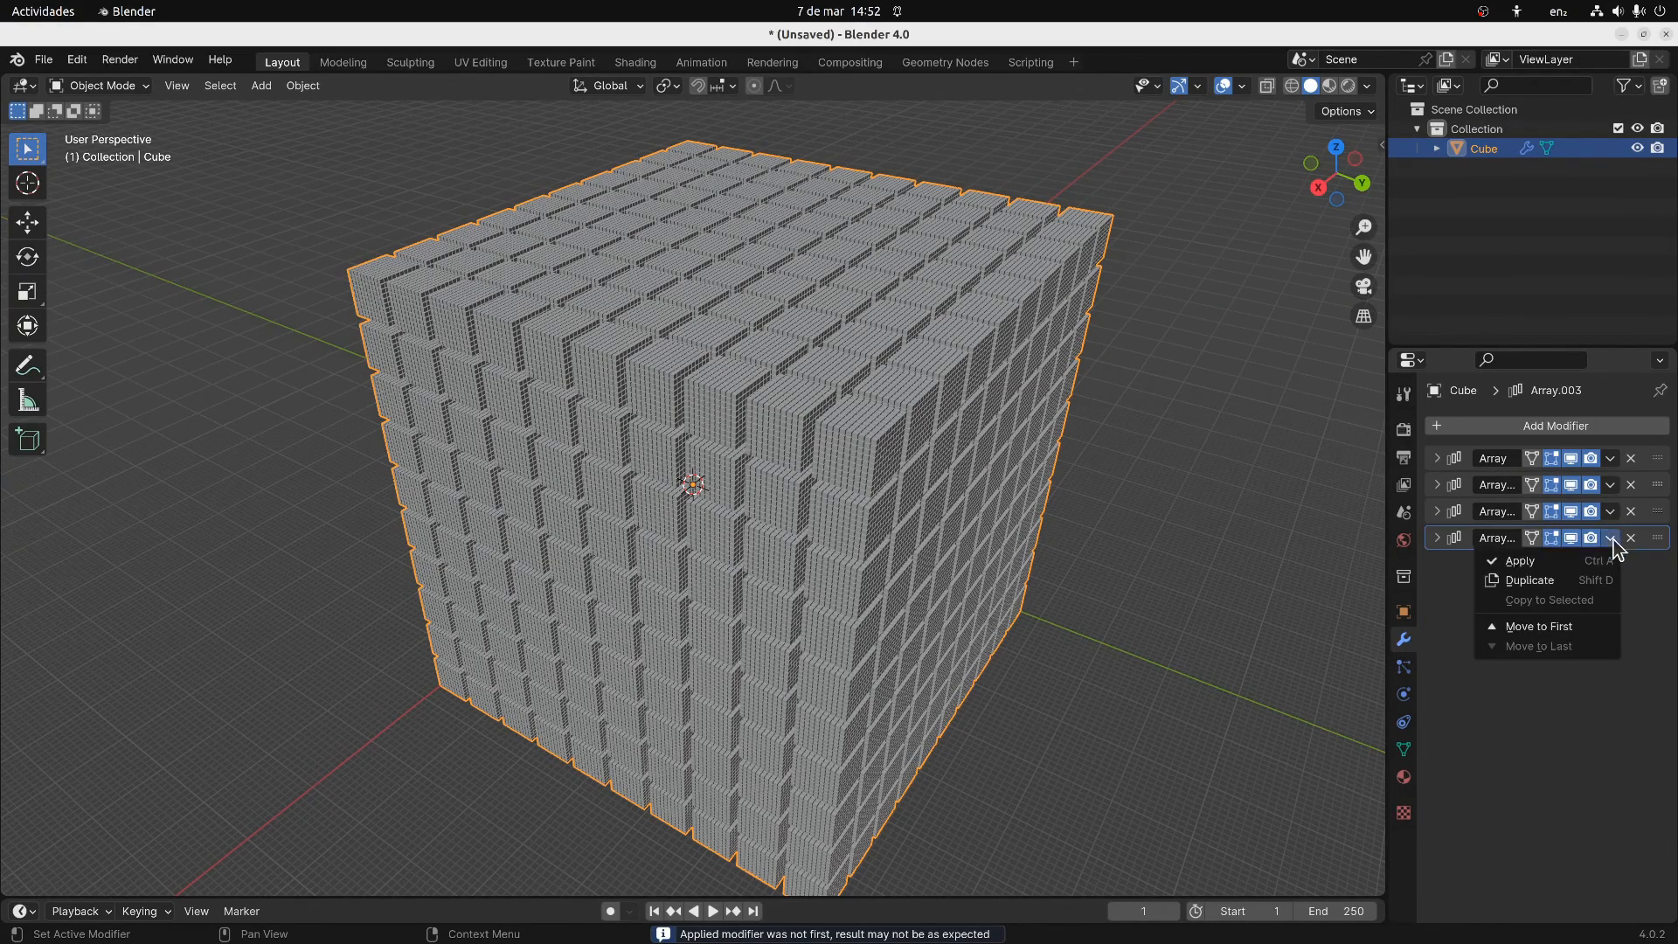
click(1520, 560)
click(1609, 511)
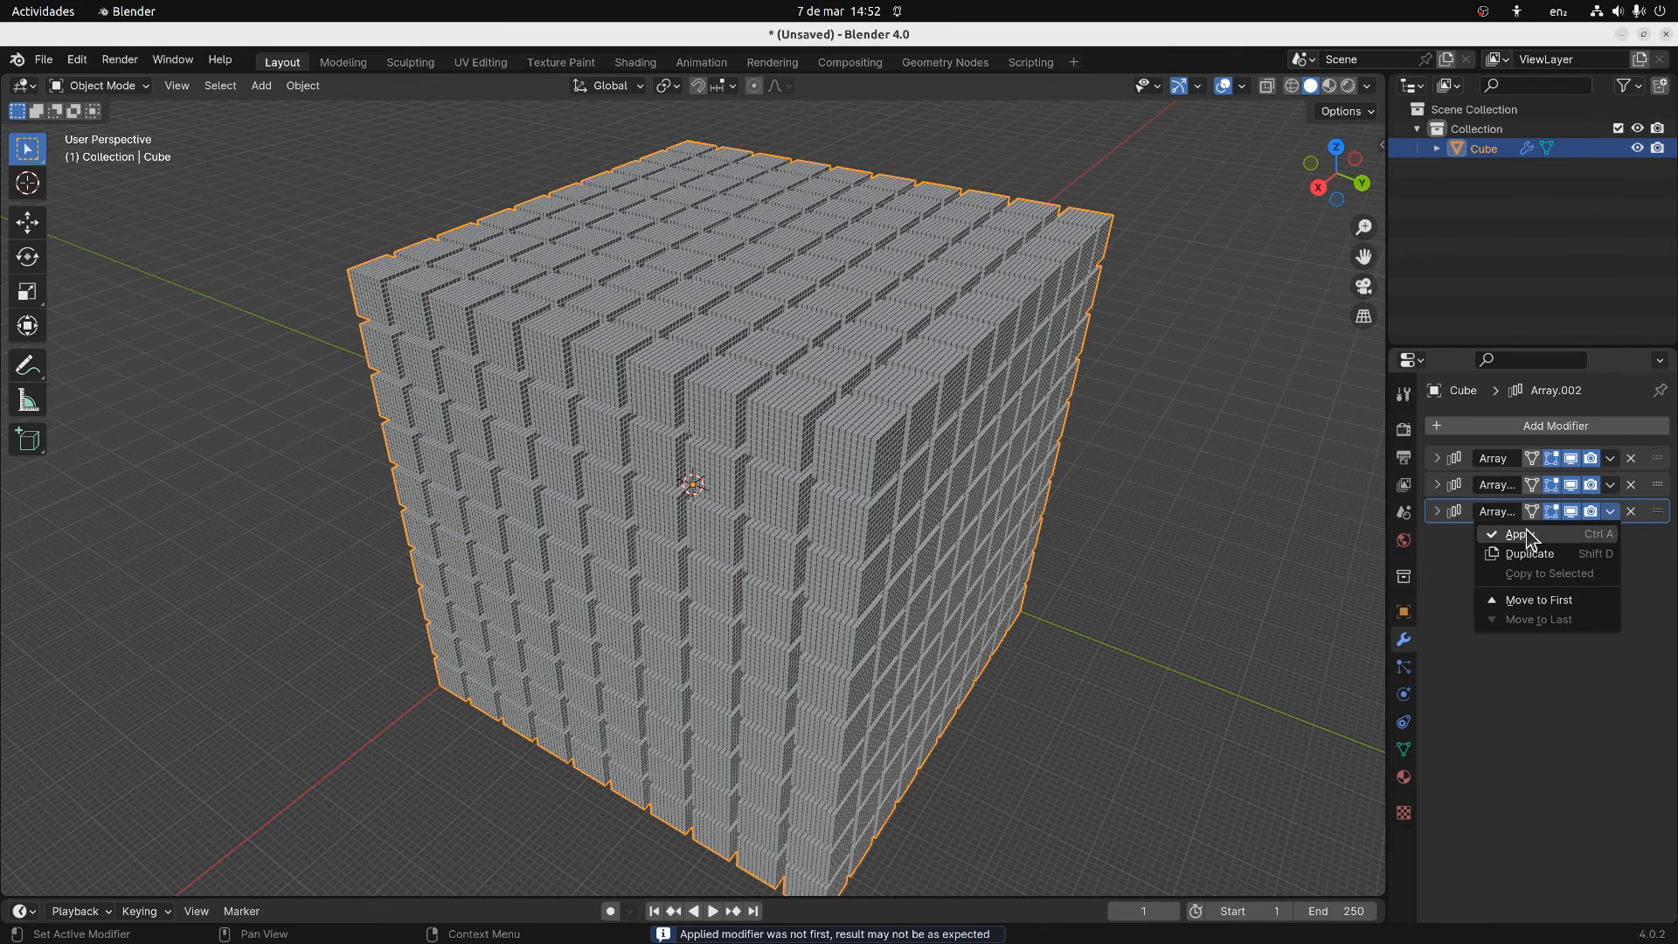
click(1520, 534)
click(1609, 485)
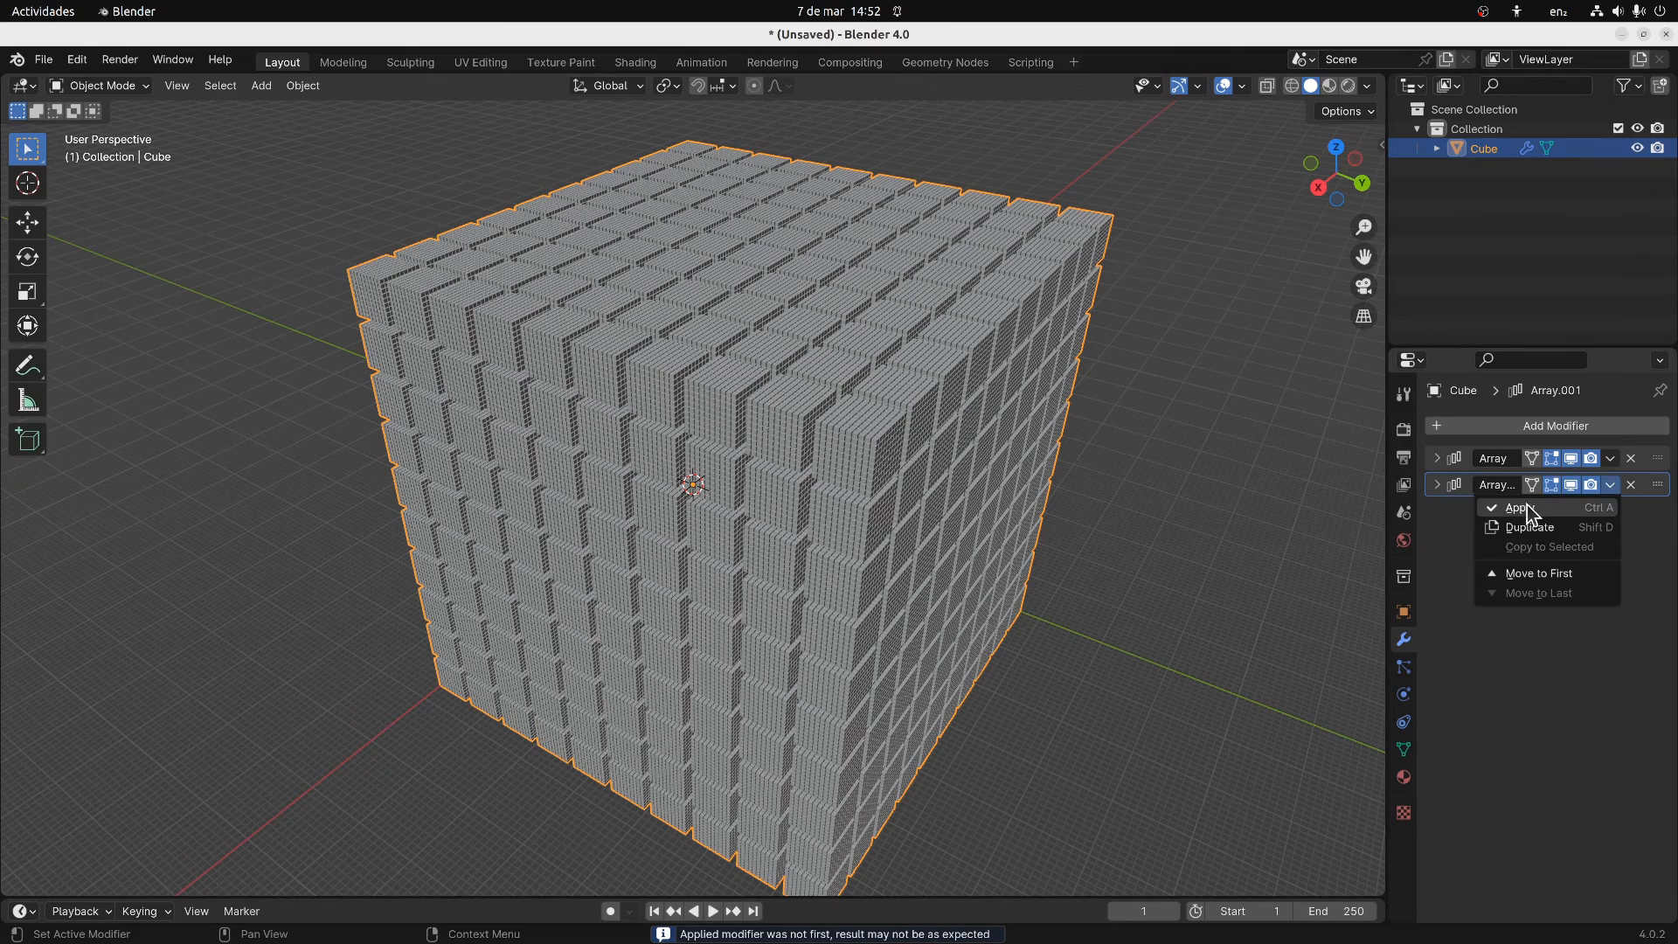
click(1519, 508)
click(1609, 458)
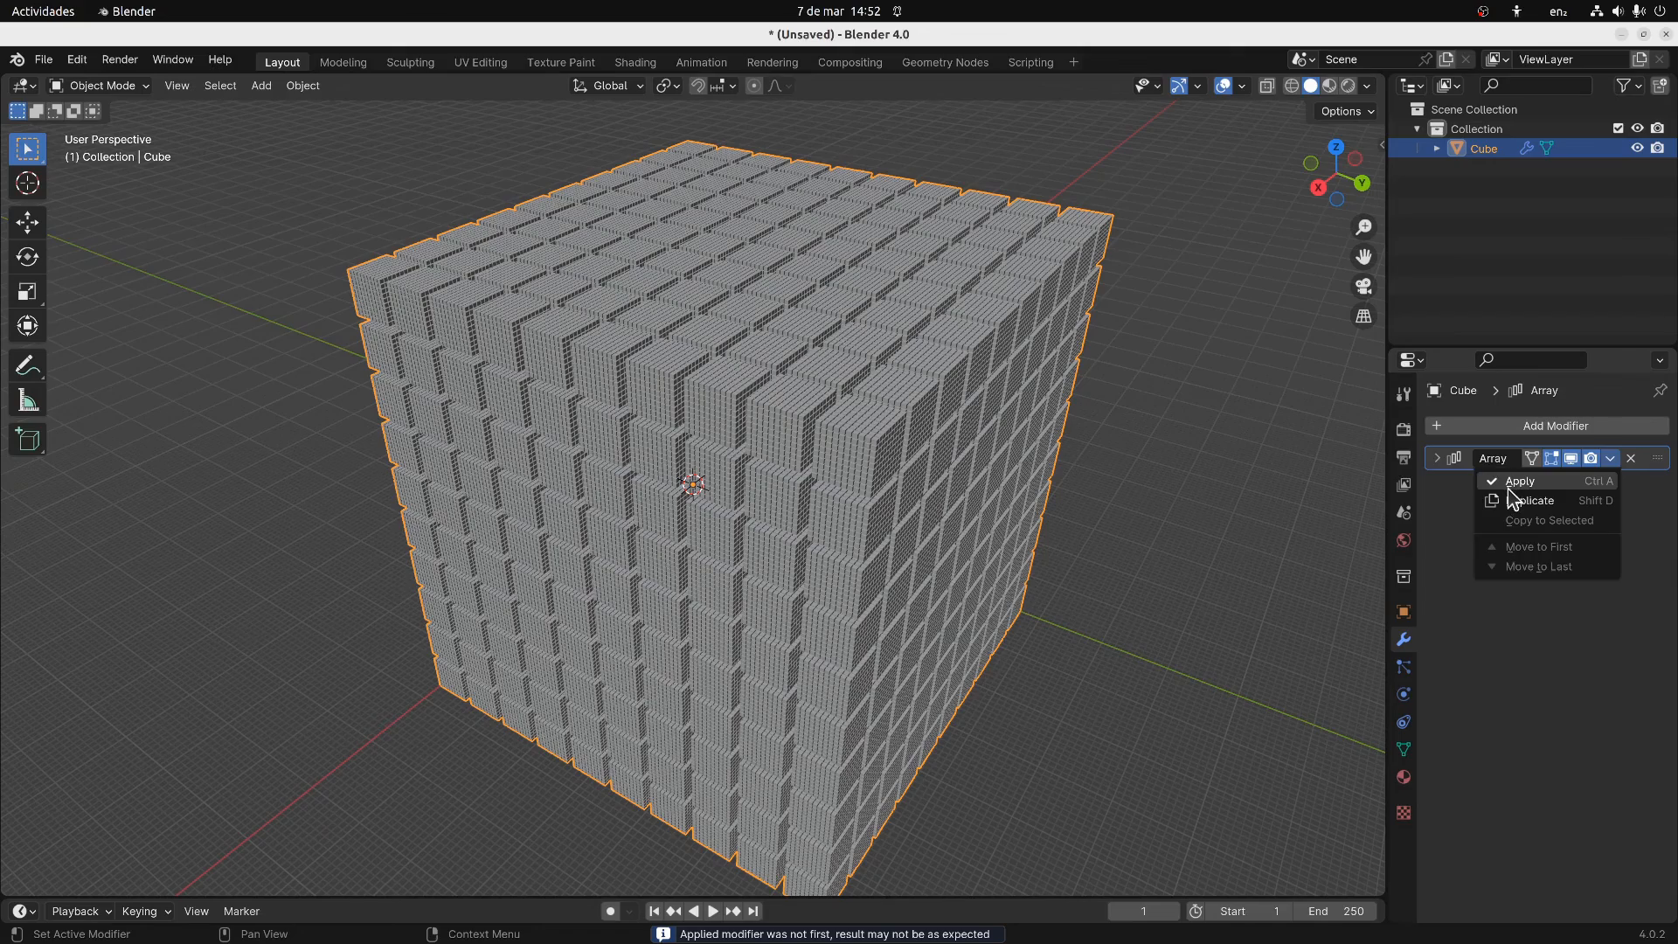
click(1509, 483)
Move the large block of cubes along the Y axis, well away from the world origin
middle_drag(936, 525, 981, 505)
scroll(902, 536, up, 6)
scroll(981, 505, down, 6)
scroll(981, 505, up, 1)
scroll(982, 507, up, 1)
scroll(919, 508, down, 2)
mouse_move(919, 508)
middle_down()
mouse_move(942, 531)
mouse_move(904, 507)
middle_up()
key(g)
key(x)
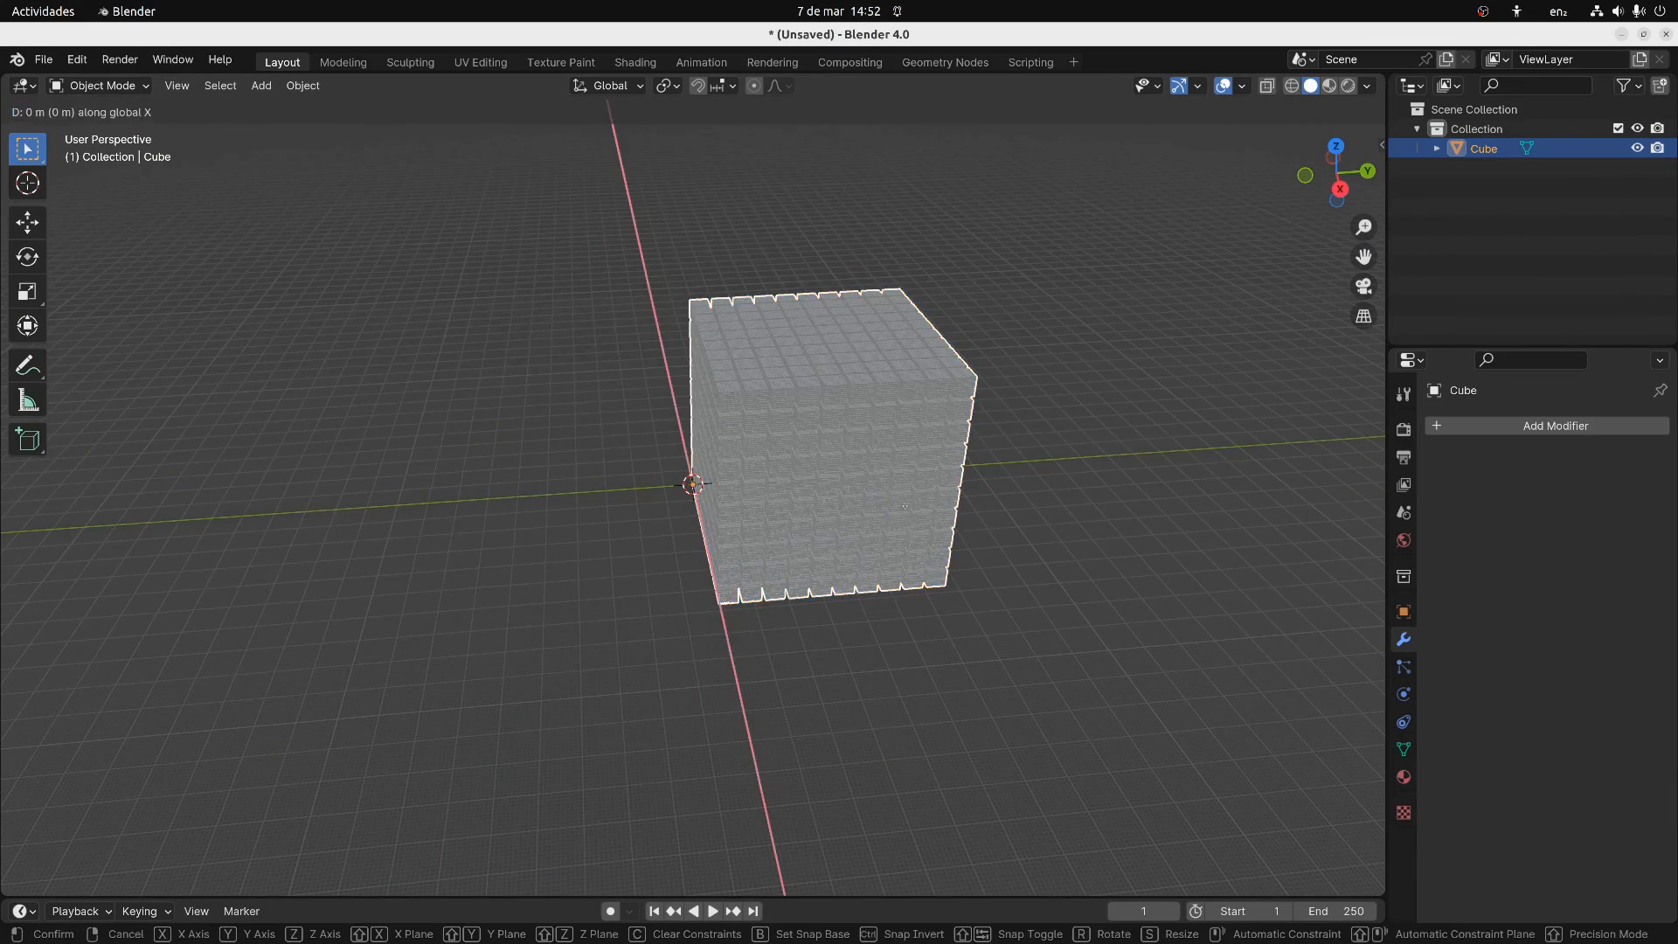
click(1135, 495)
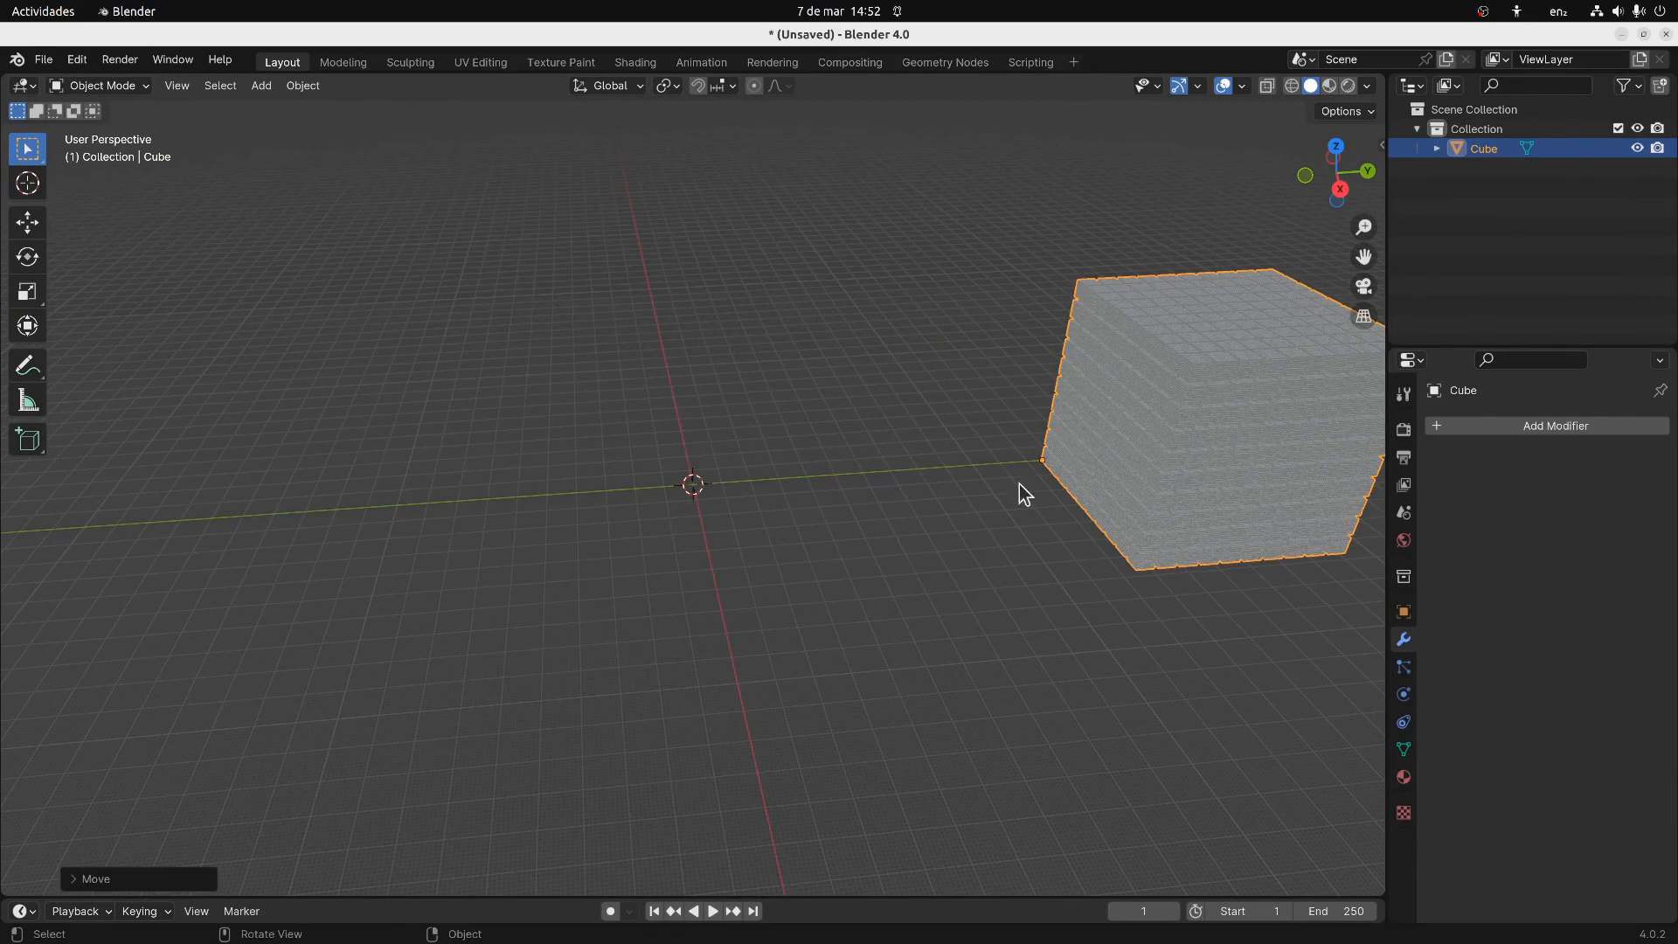
Add a new mesh cube at the world origin
key(shift+a)
mouse_move(295, 110)
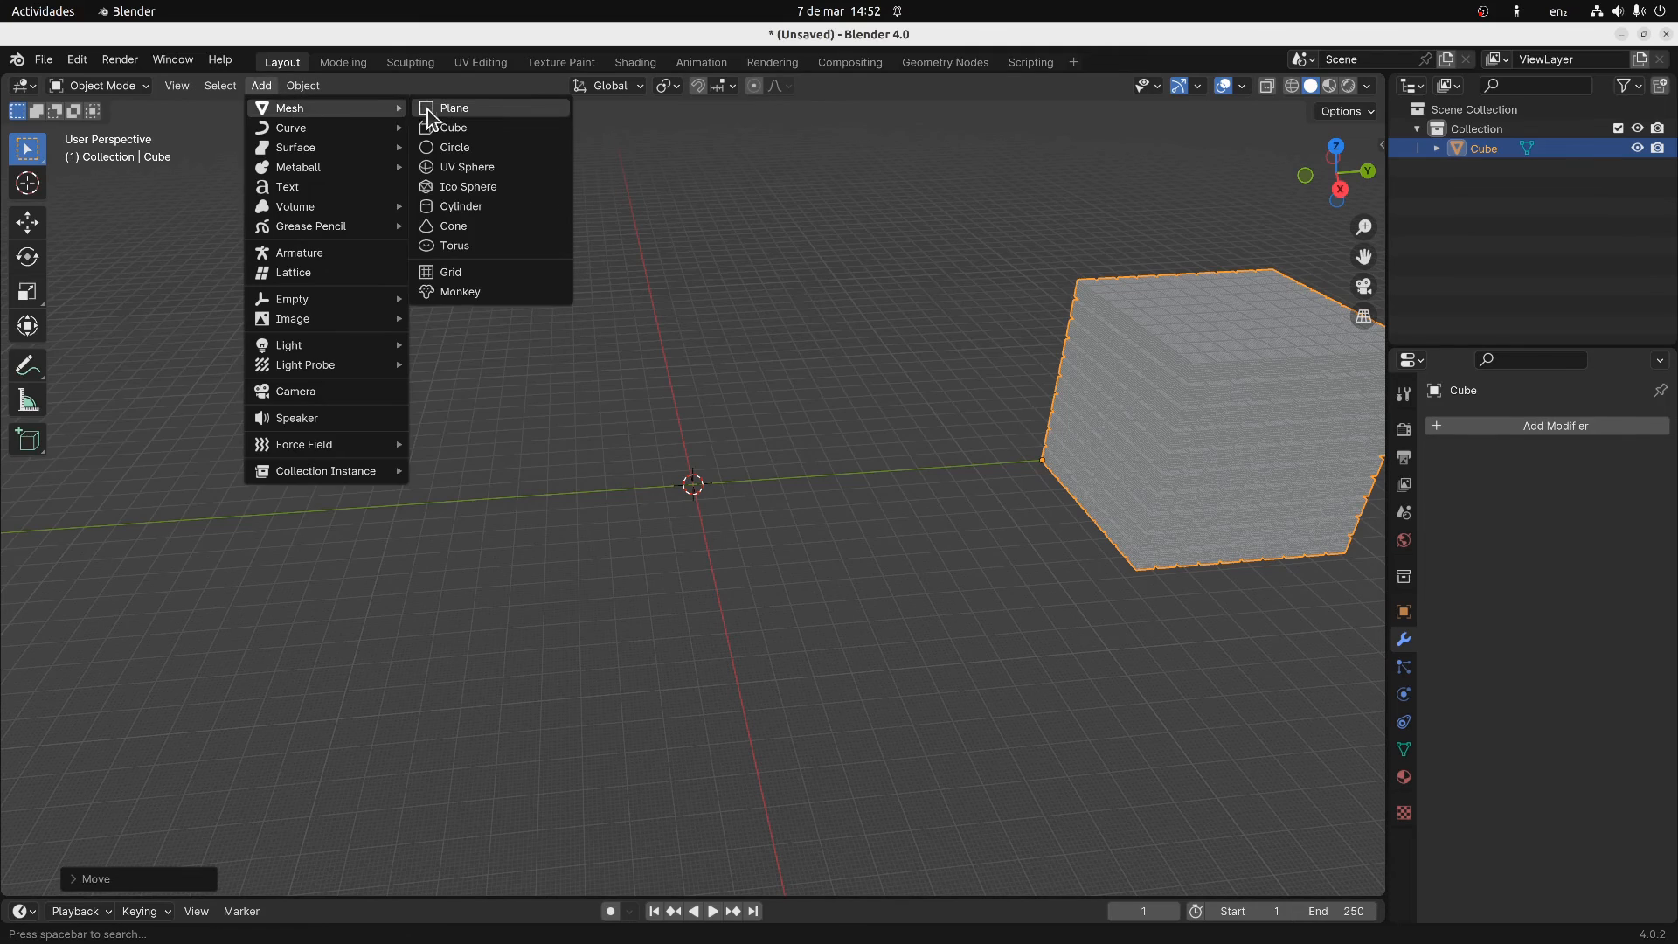
click(450, 128)
scroll(686, 358, up, 16)
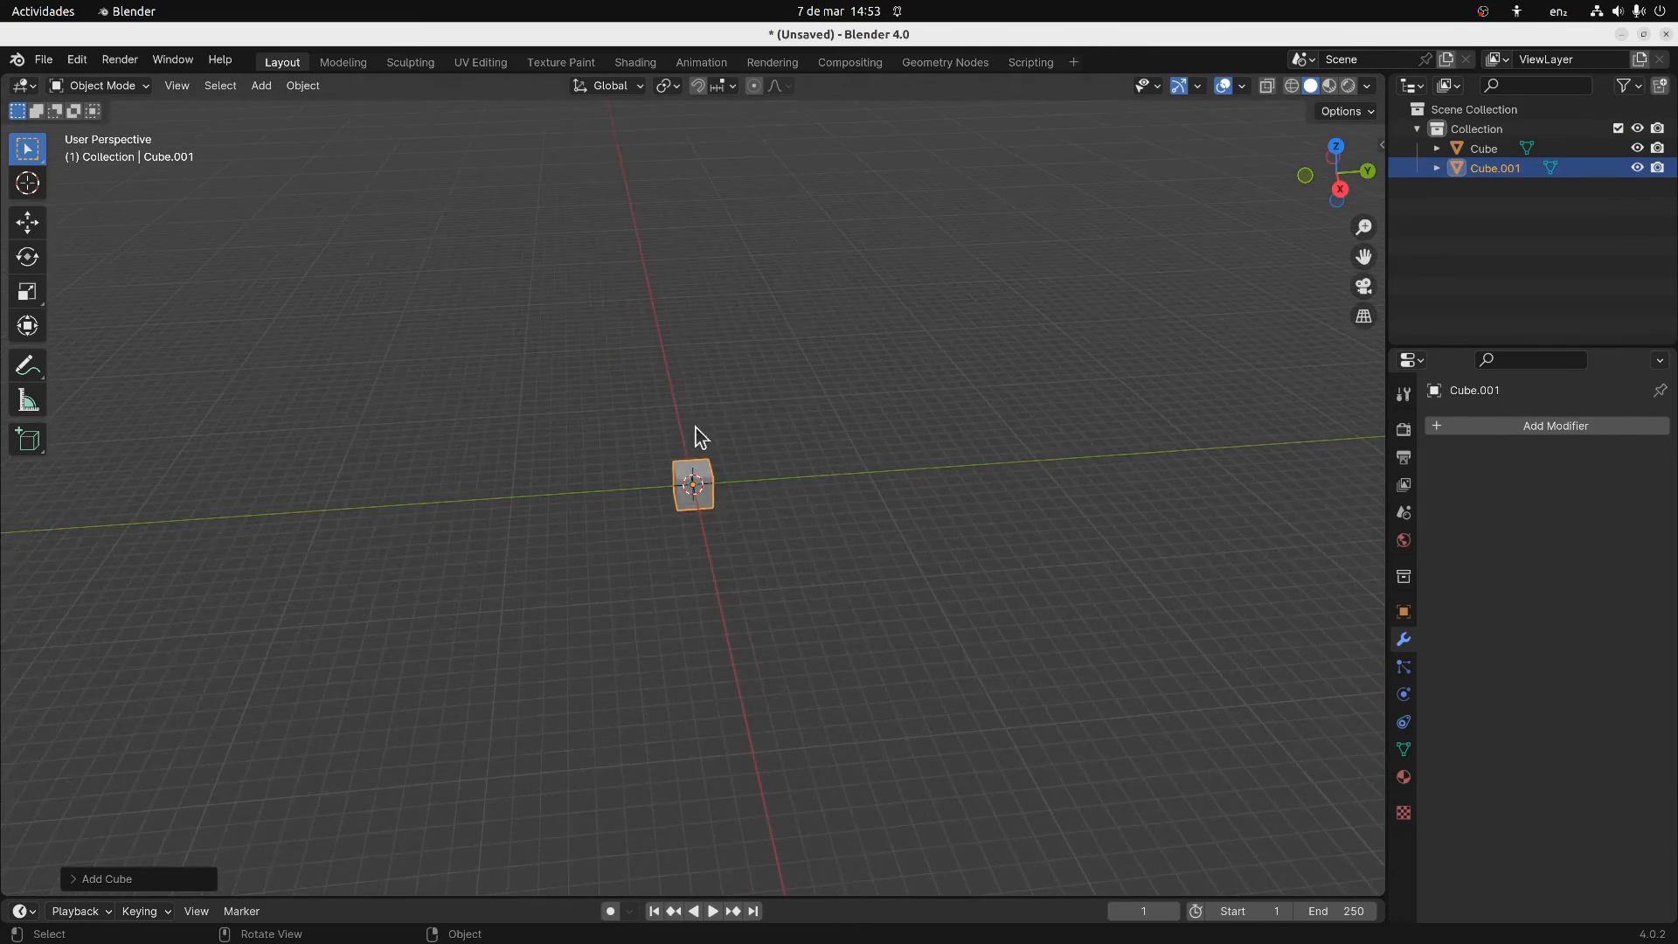
middle_drag(653, 460, 695, 451)
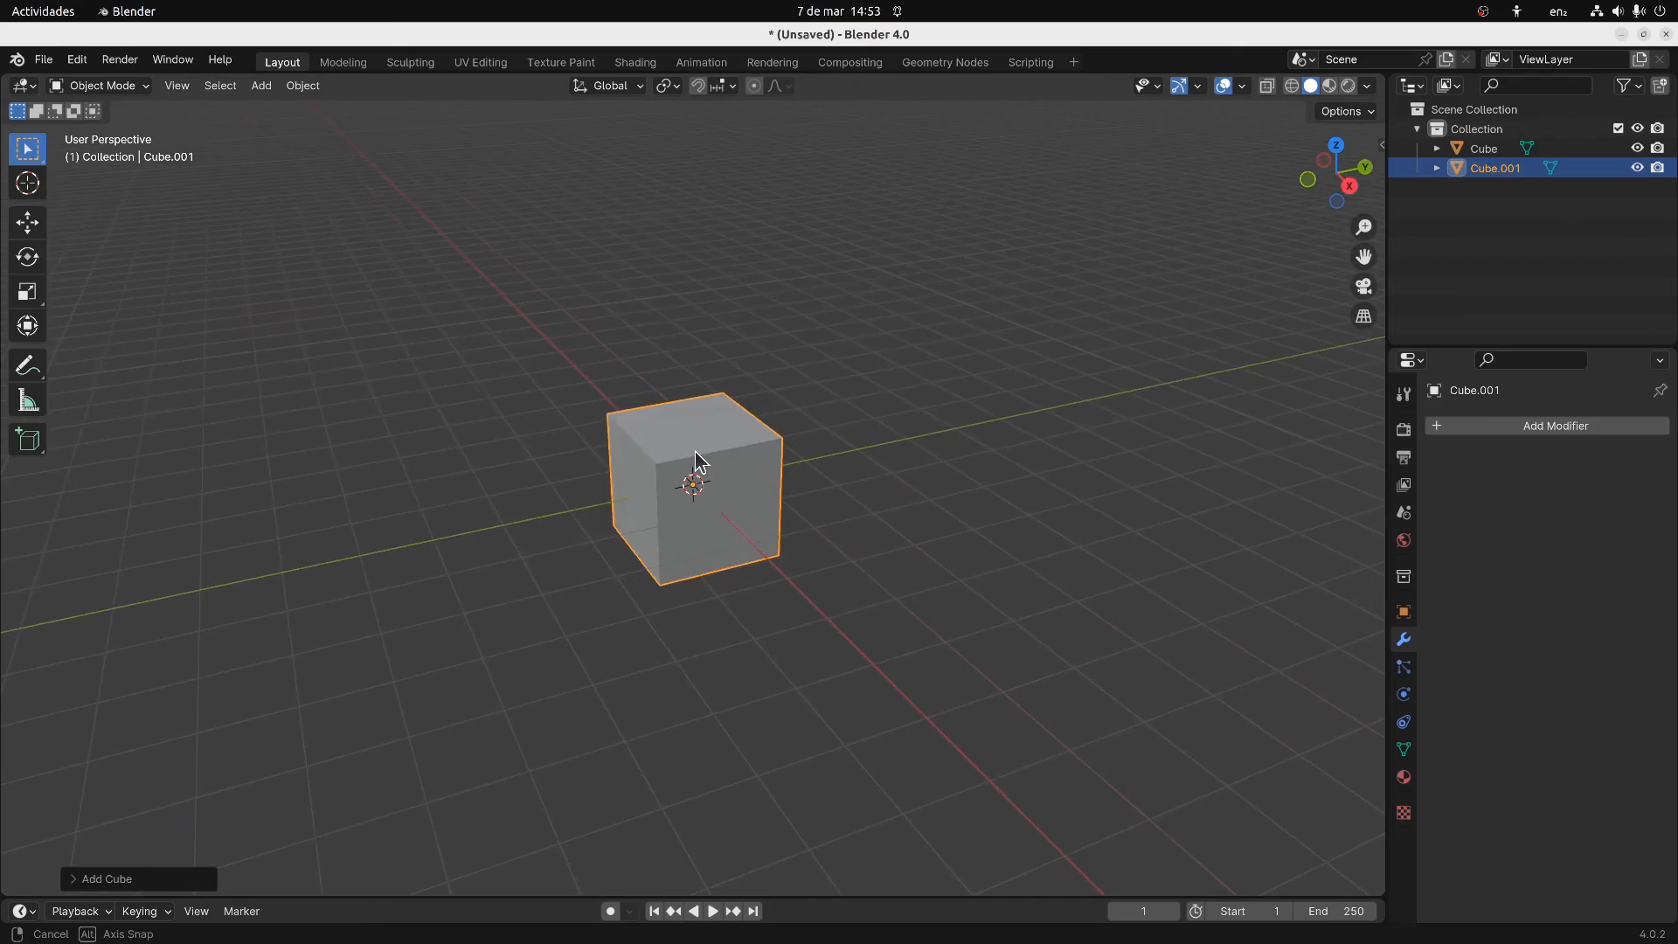
scroll(751, 456, down, 2)
scroll(762, 455, up, 1)
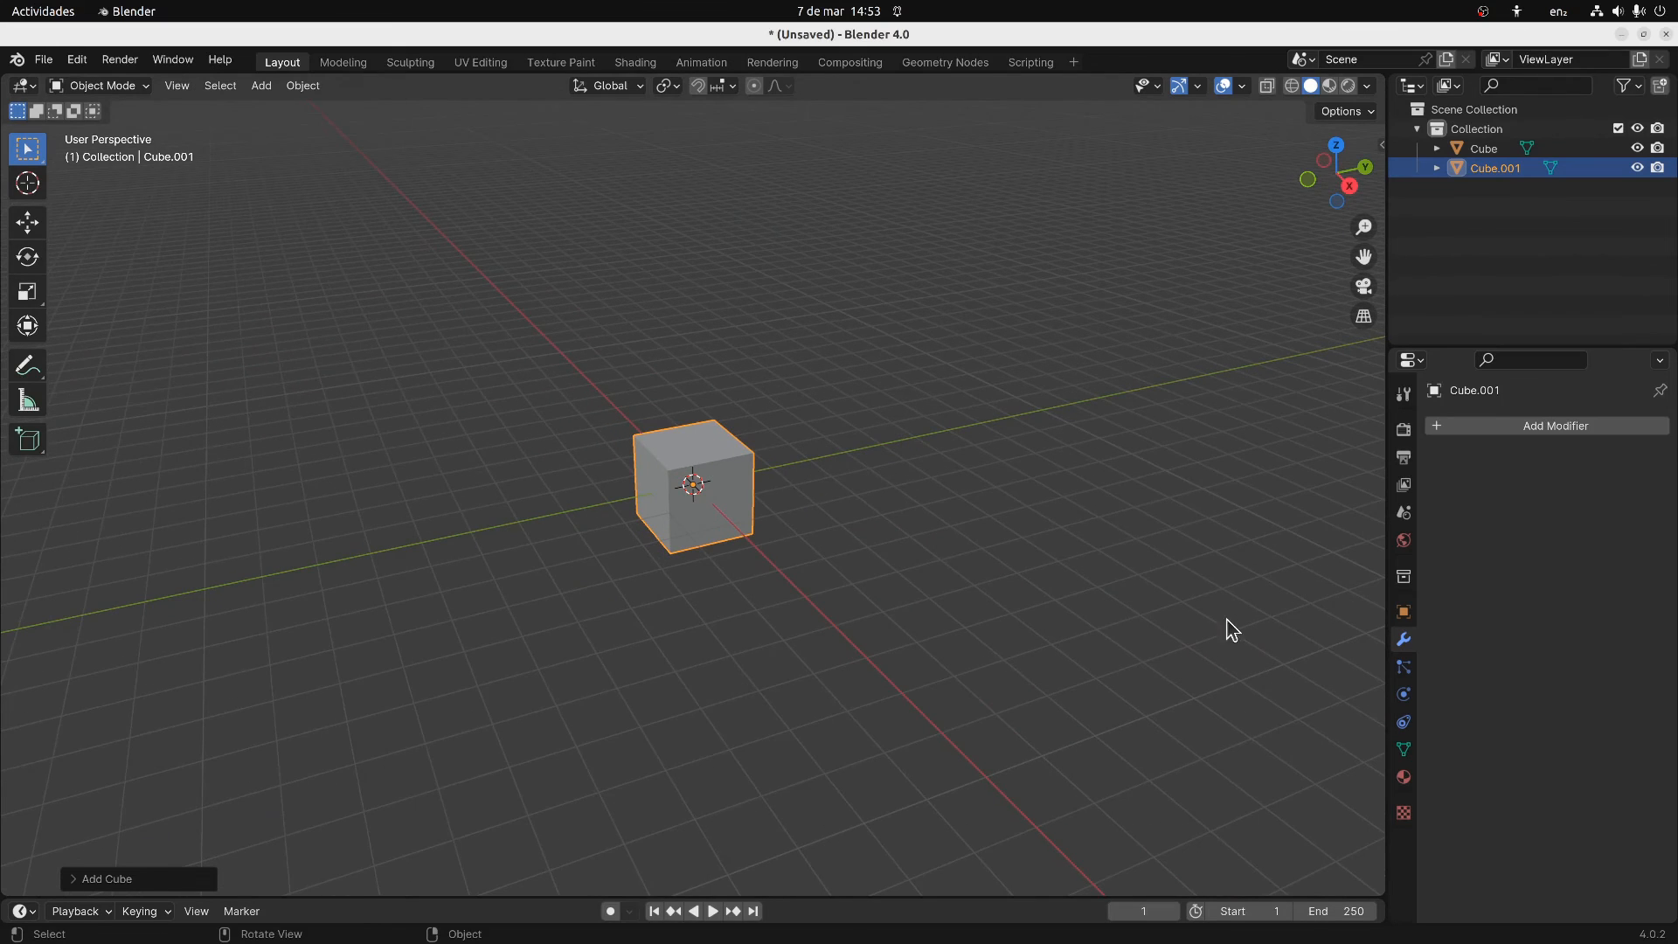
Give the new cube an Array modifier with a relative offset of X 1.2
click(1481, 426)
mouse_move(1451, 420)
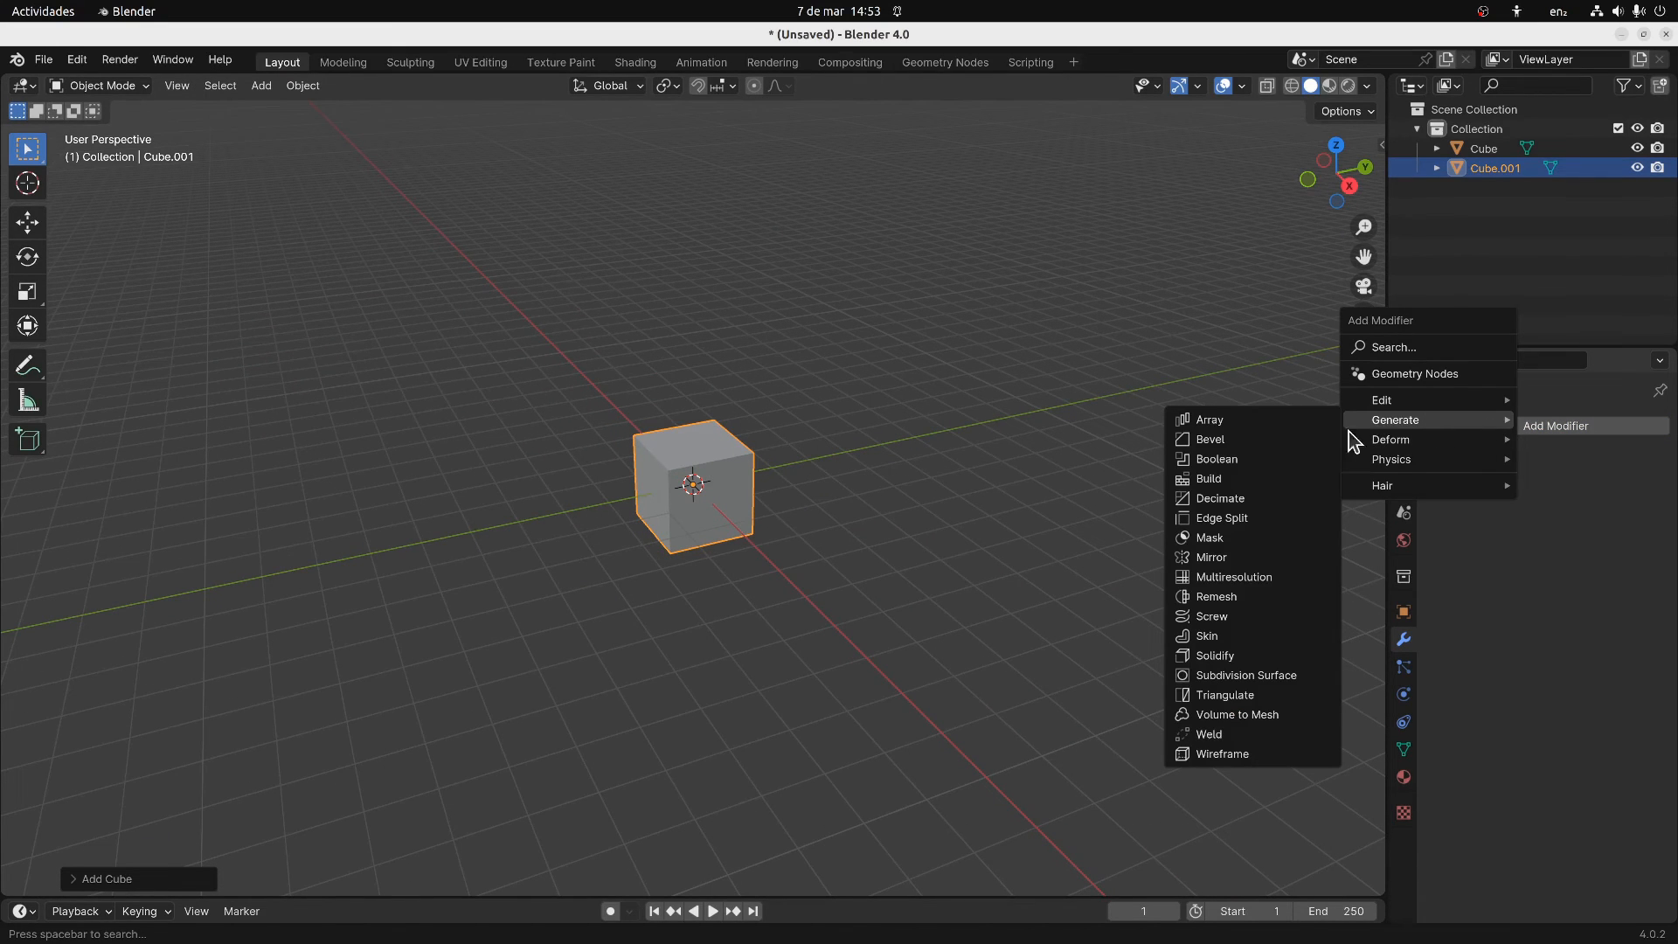
click(1236, 423)
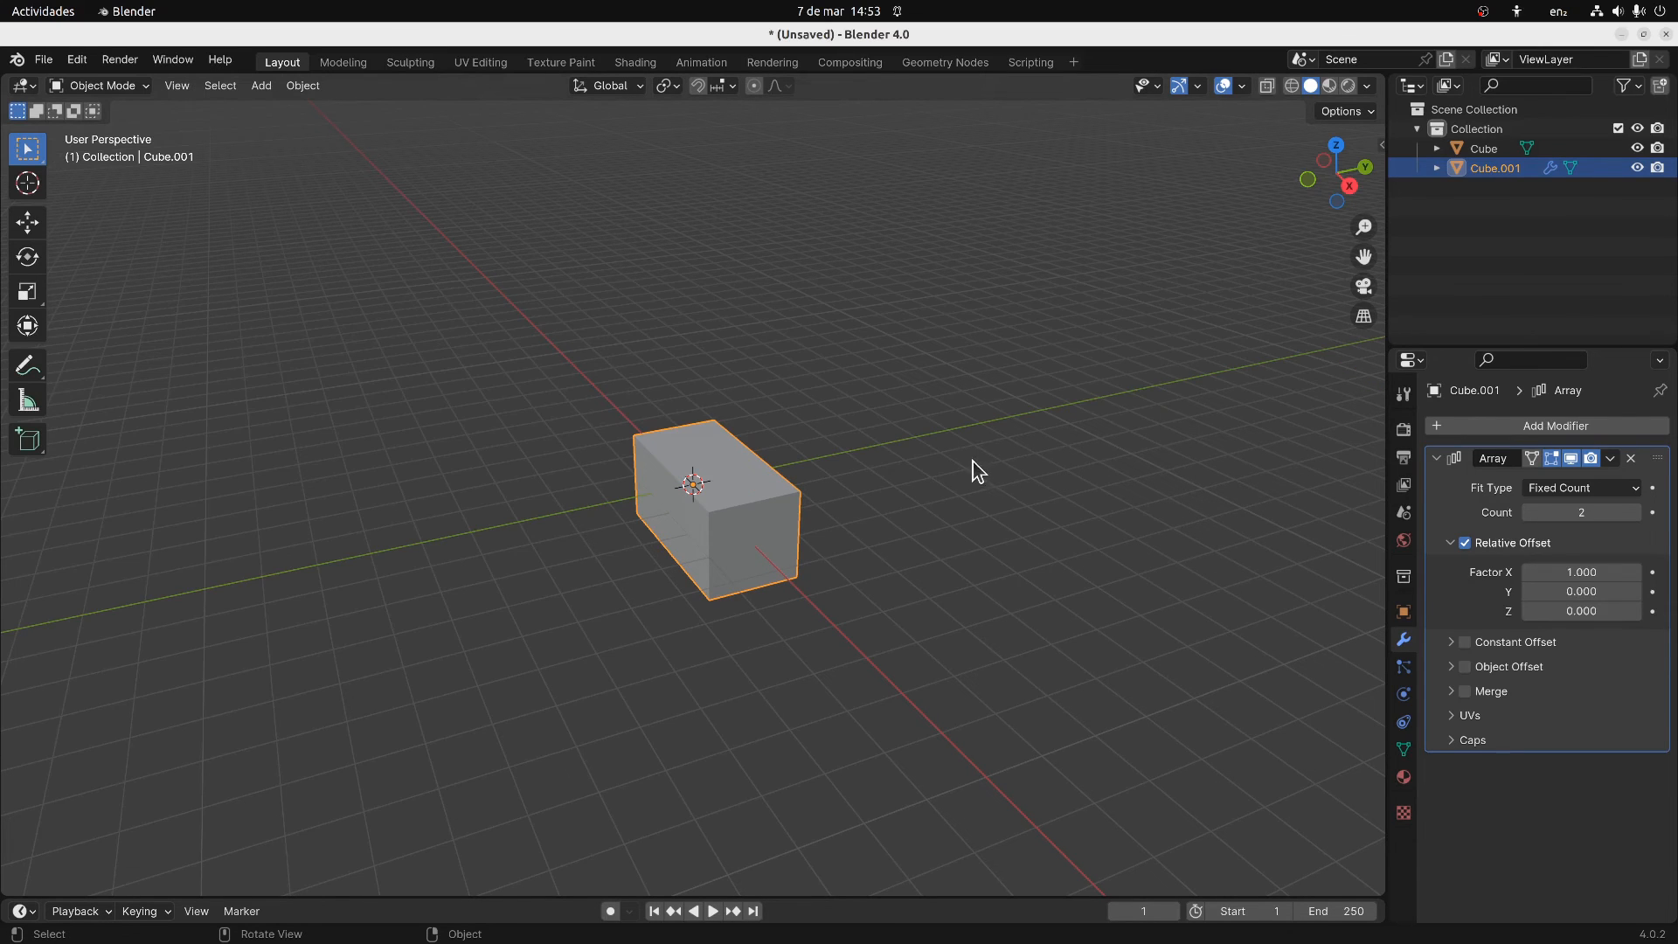
click(1566, 572)
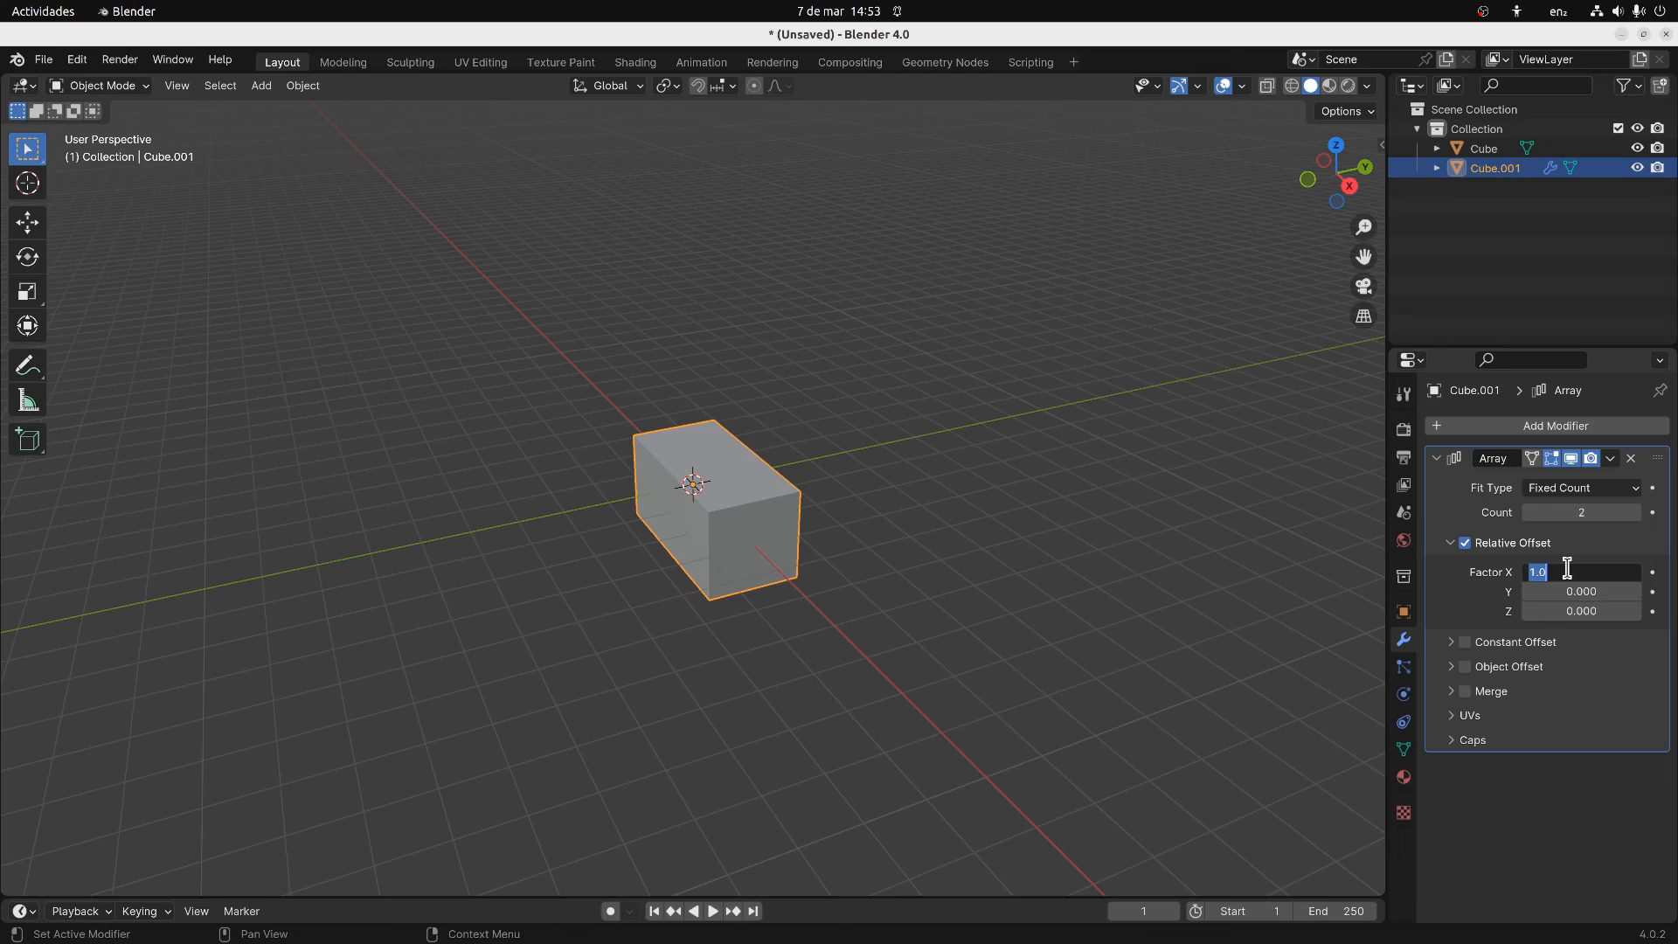
text(1.2)
key(Return)
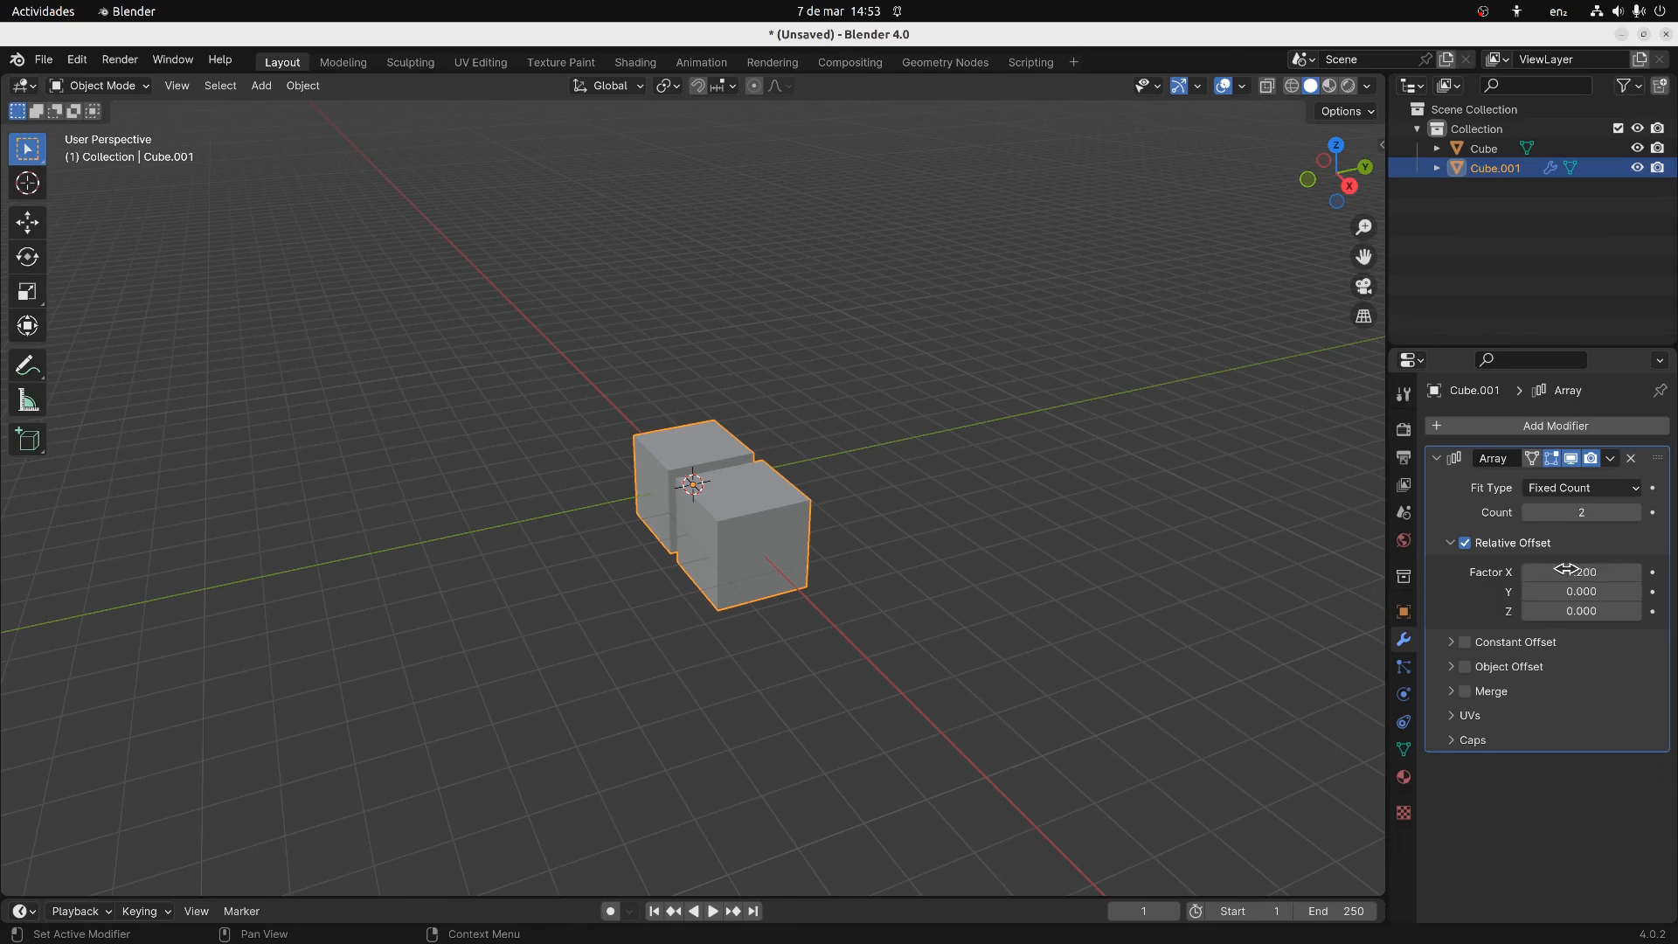
Increase the new cube's array count to 6 to form a row
click(1635, 513)
click(1635, 513)
click(1635, 513)
scroll(1009, 507, down, 5)
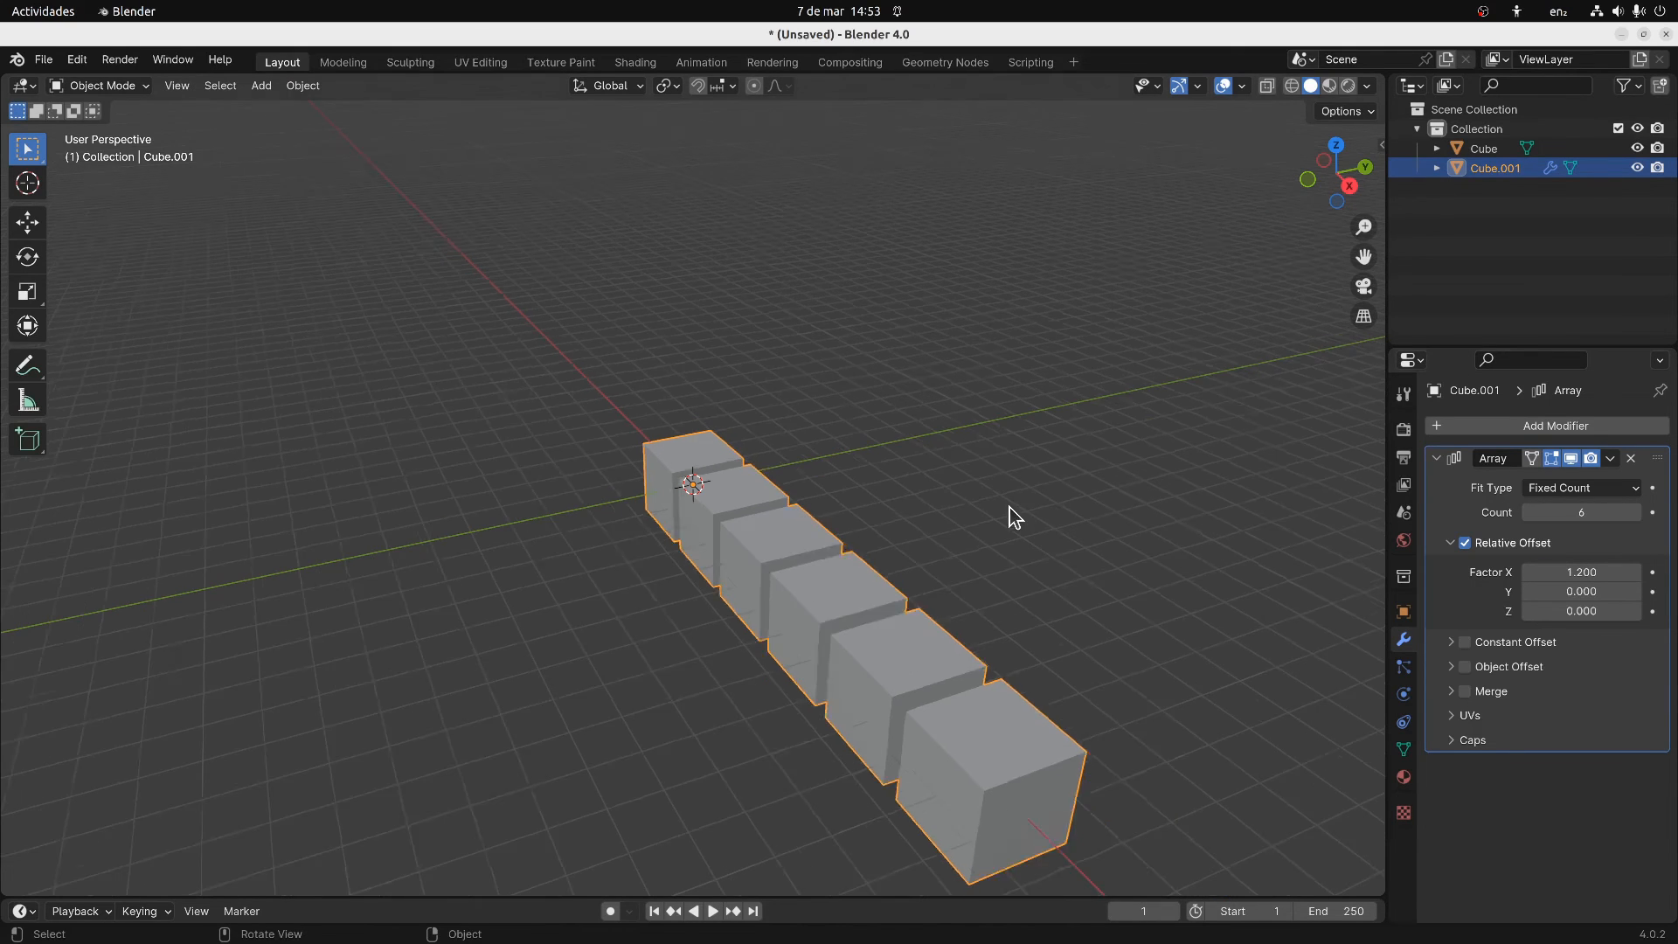
Add a Plain Axes empty at the world origin
middle_drag(1010, 507, 839, 489)
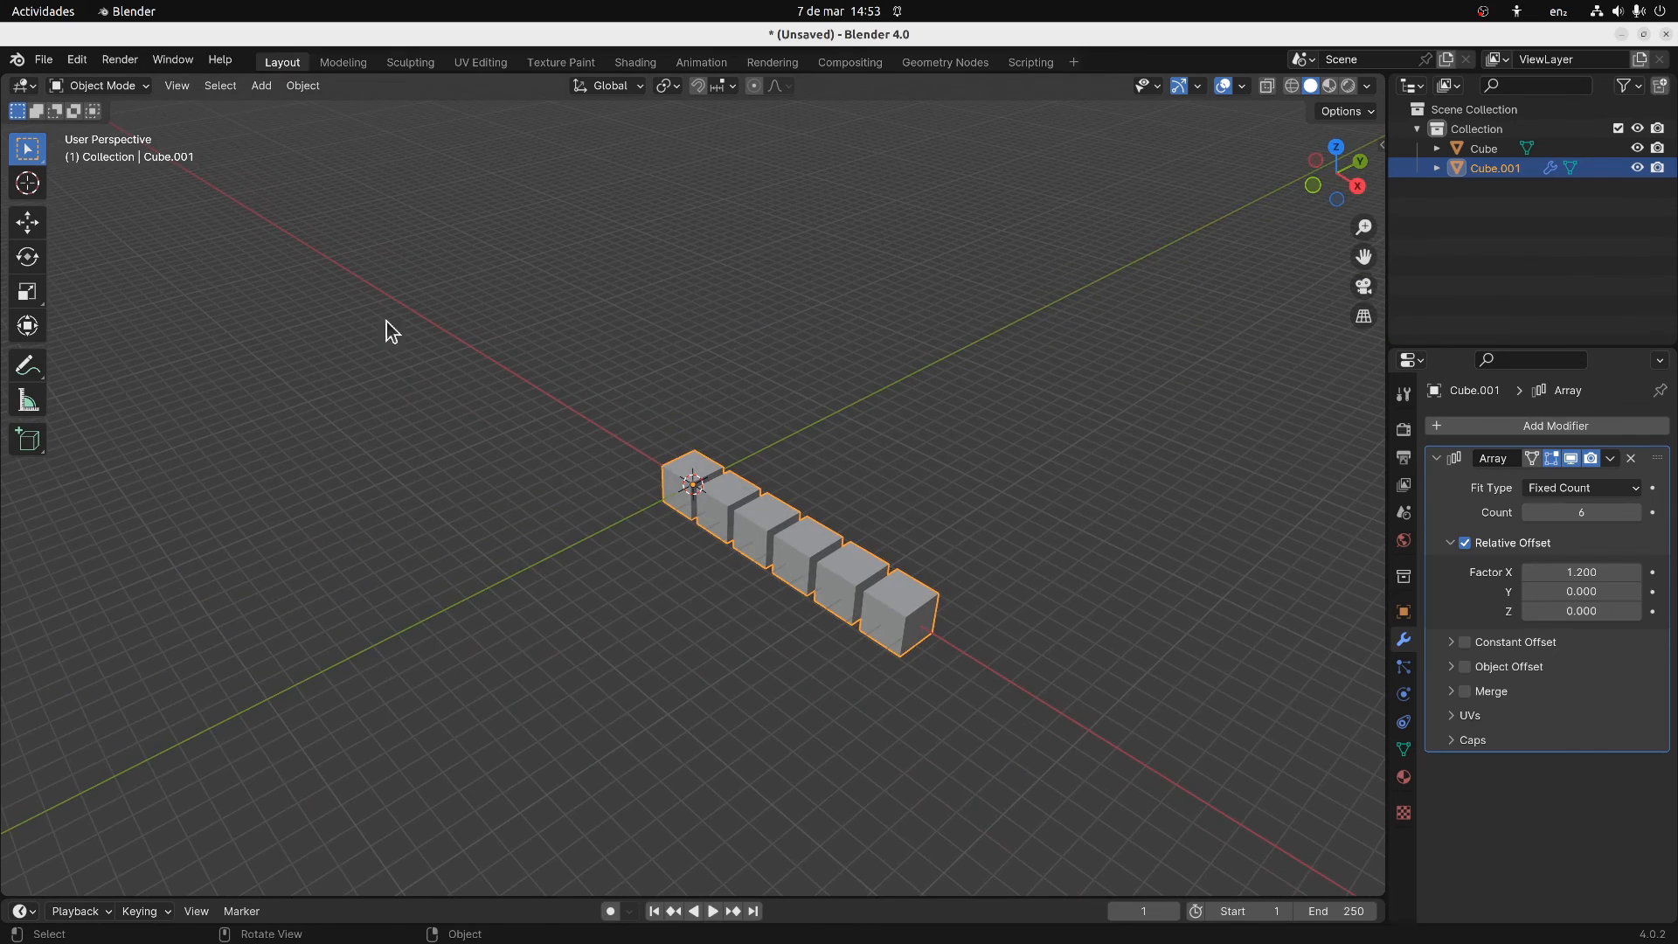
click(261, 86)
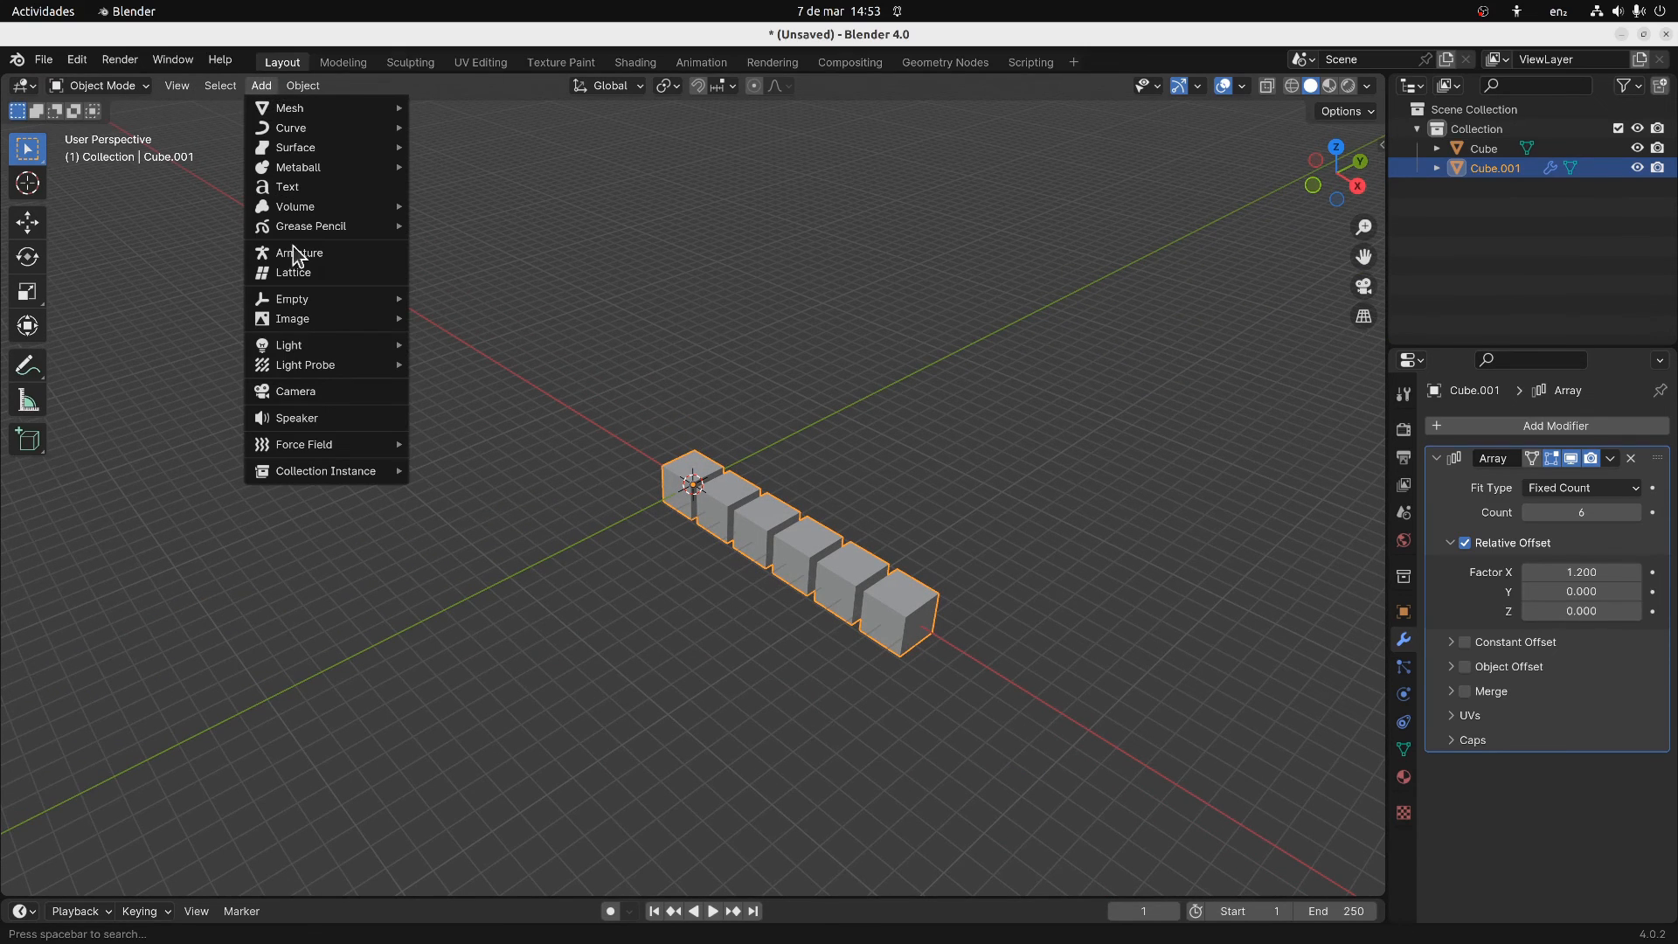
mouse_move(306, 304)
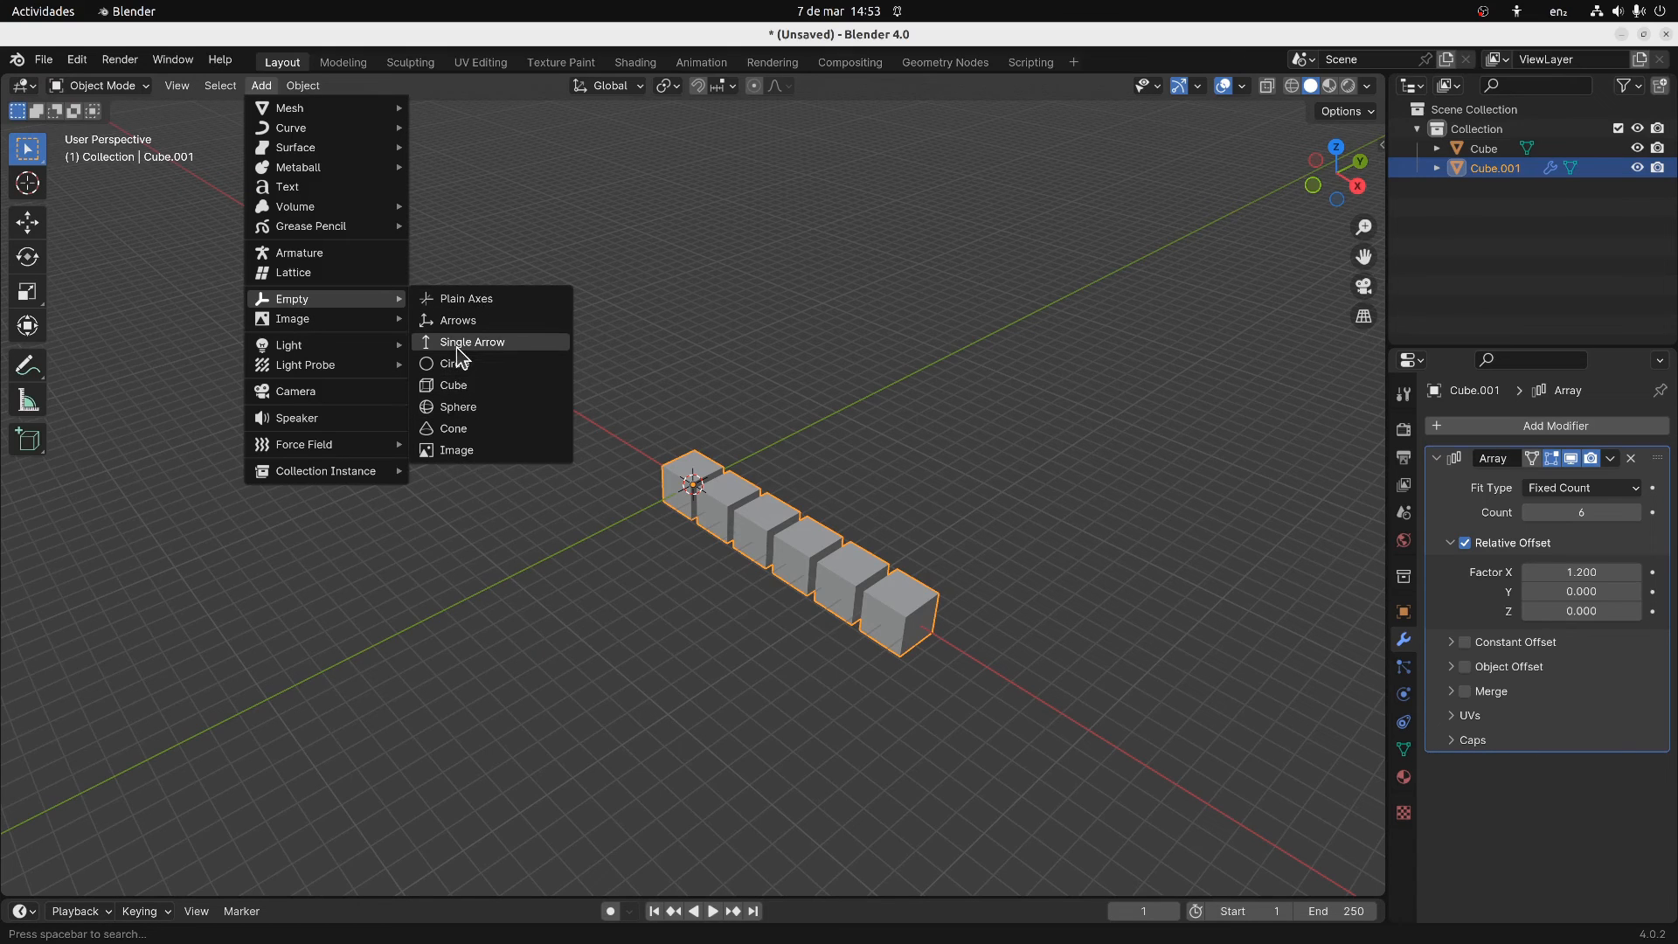
click(456, 301)
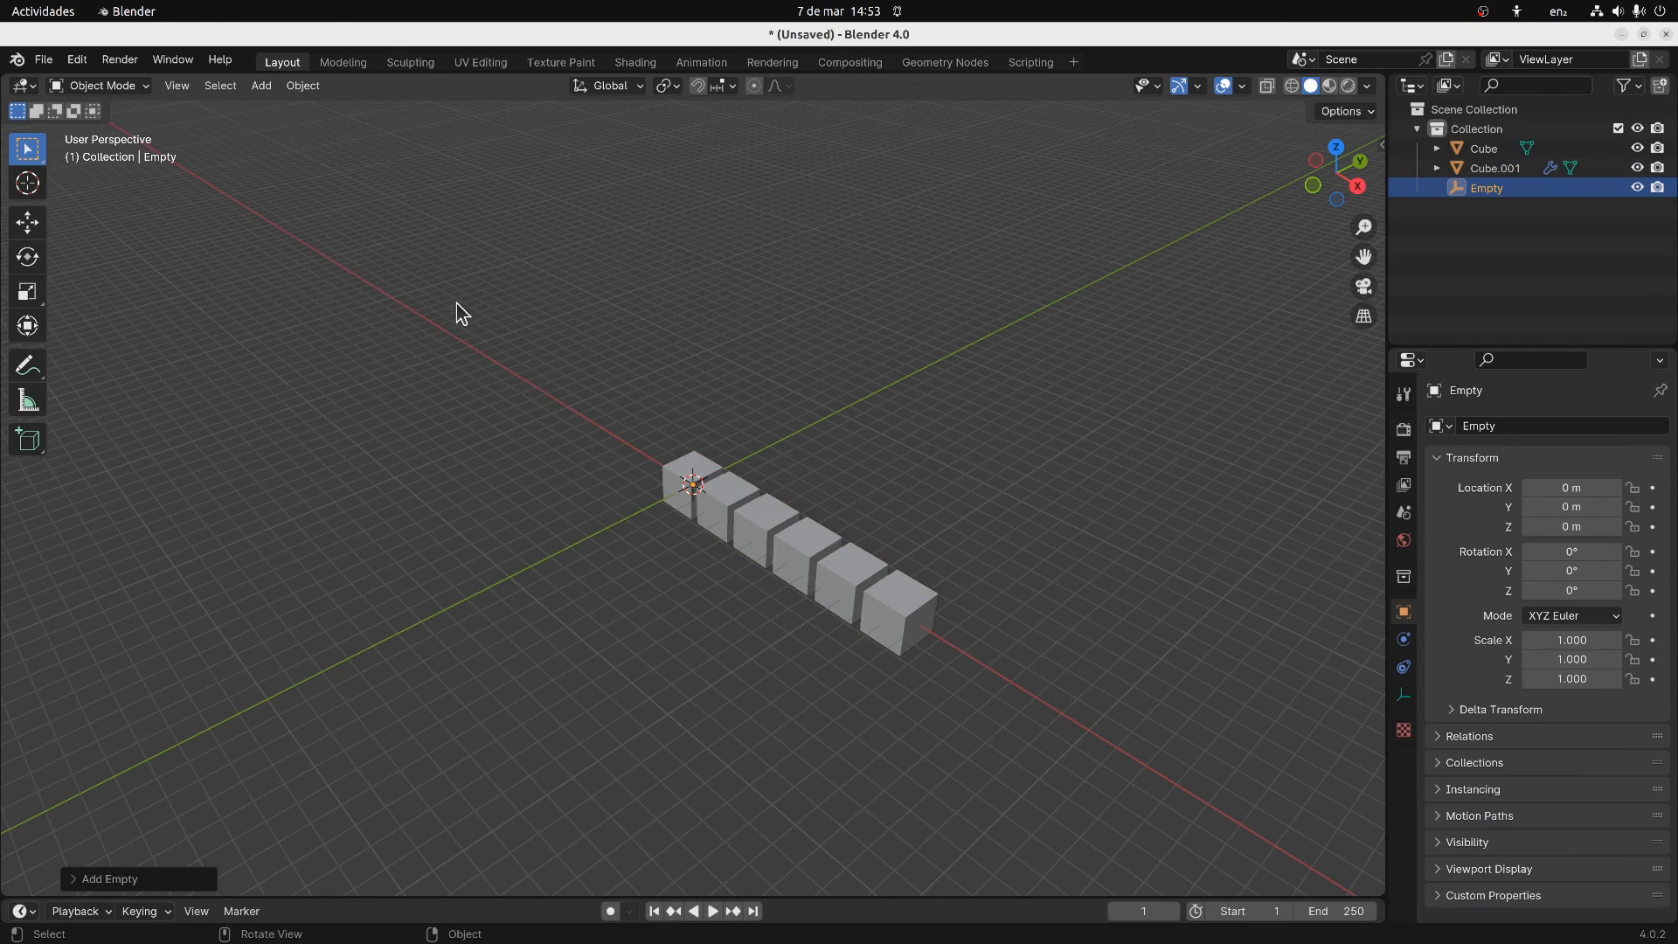
Move the empty straight up along the Z axis by about 5.55 m
scroll(547, 376, up, 4)
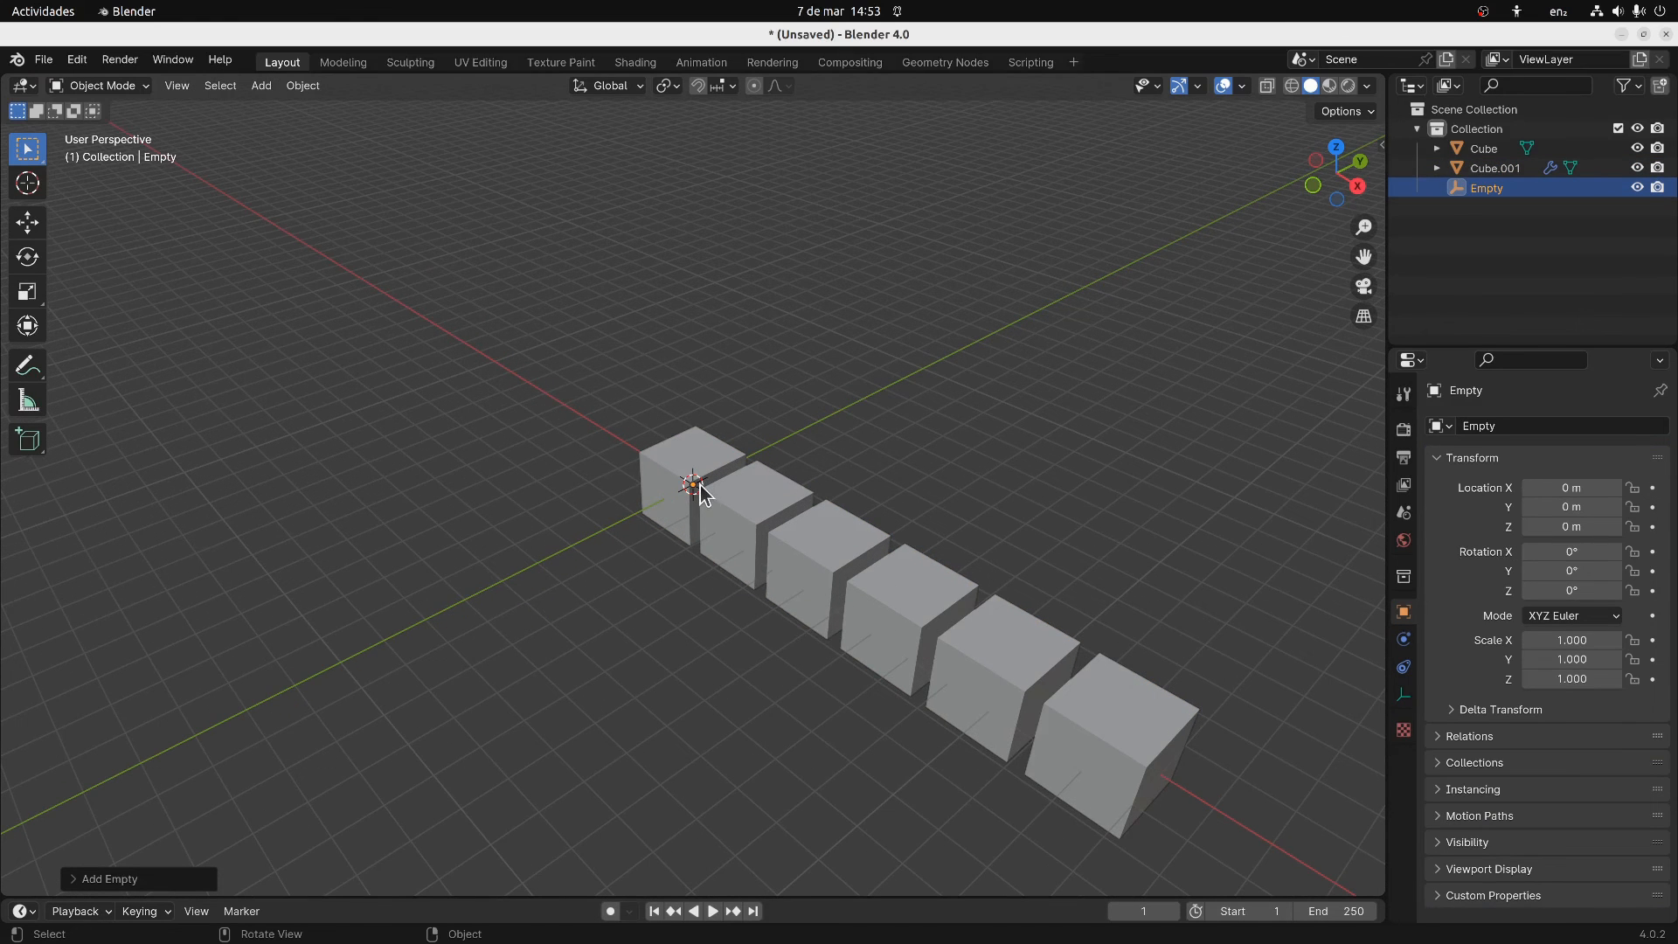
key(g)
key(z)
click(788, 358)
Select the row of cubes and turn off its array's Relative Offset, collapsing those settings
middle_drag(788, 358, 618, 300)
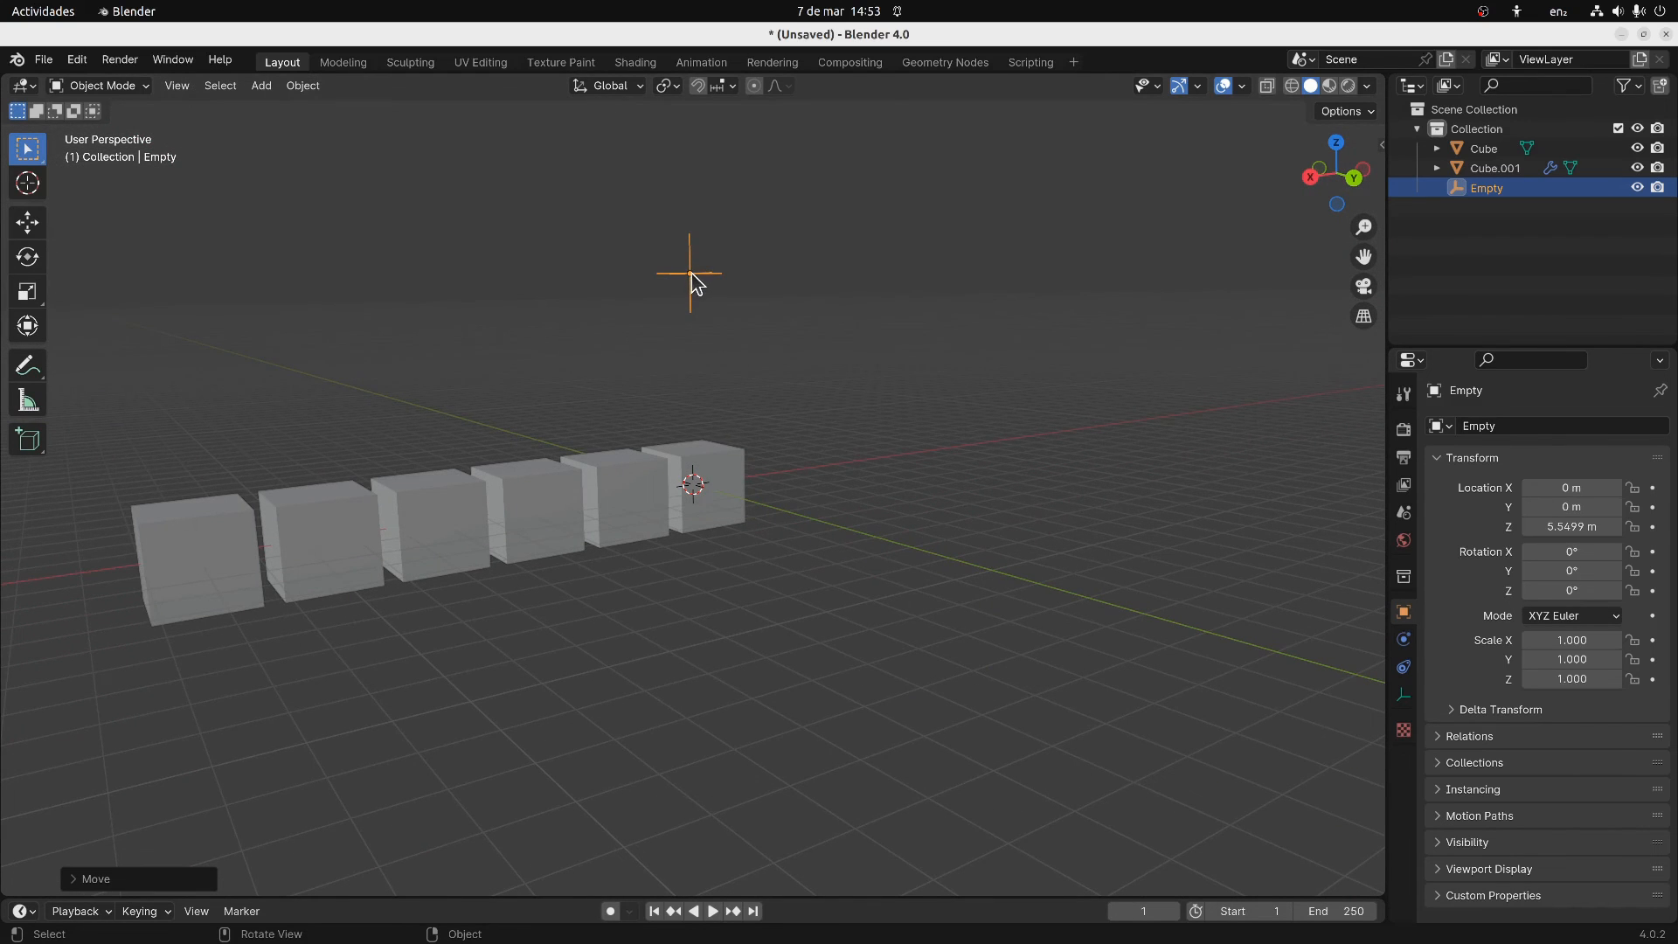
click(695, 459)
middle_drag(622, 398, 916, 495)
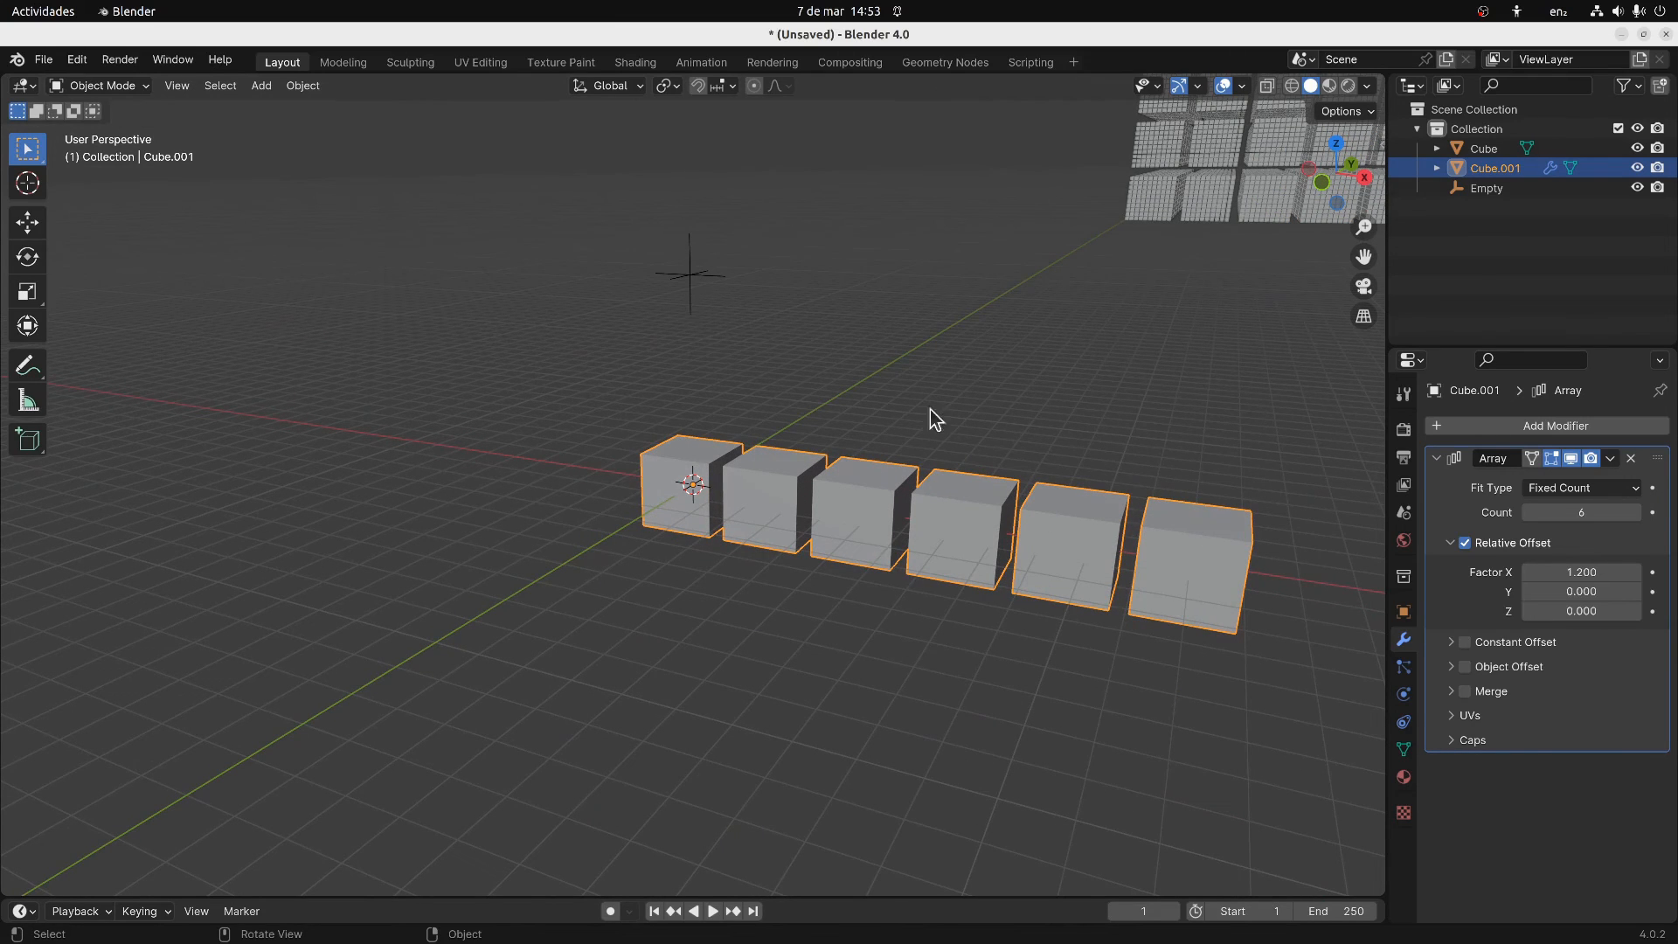
click(1465, 543)
click(1452, 542)
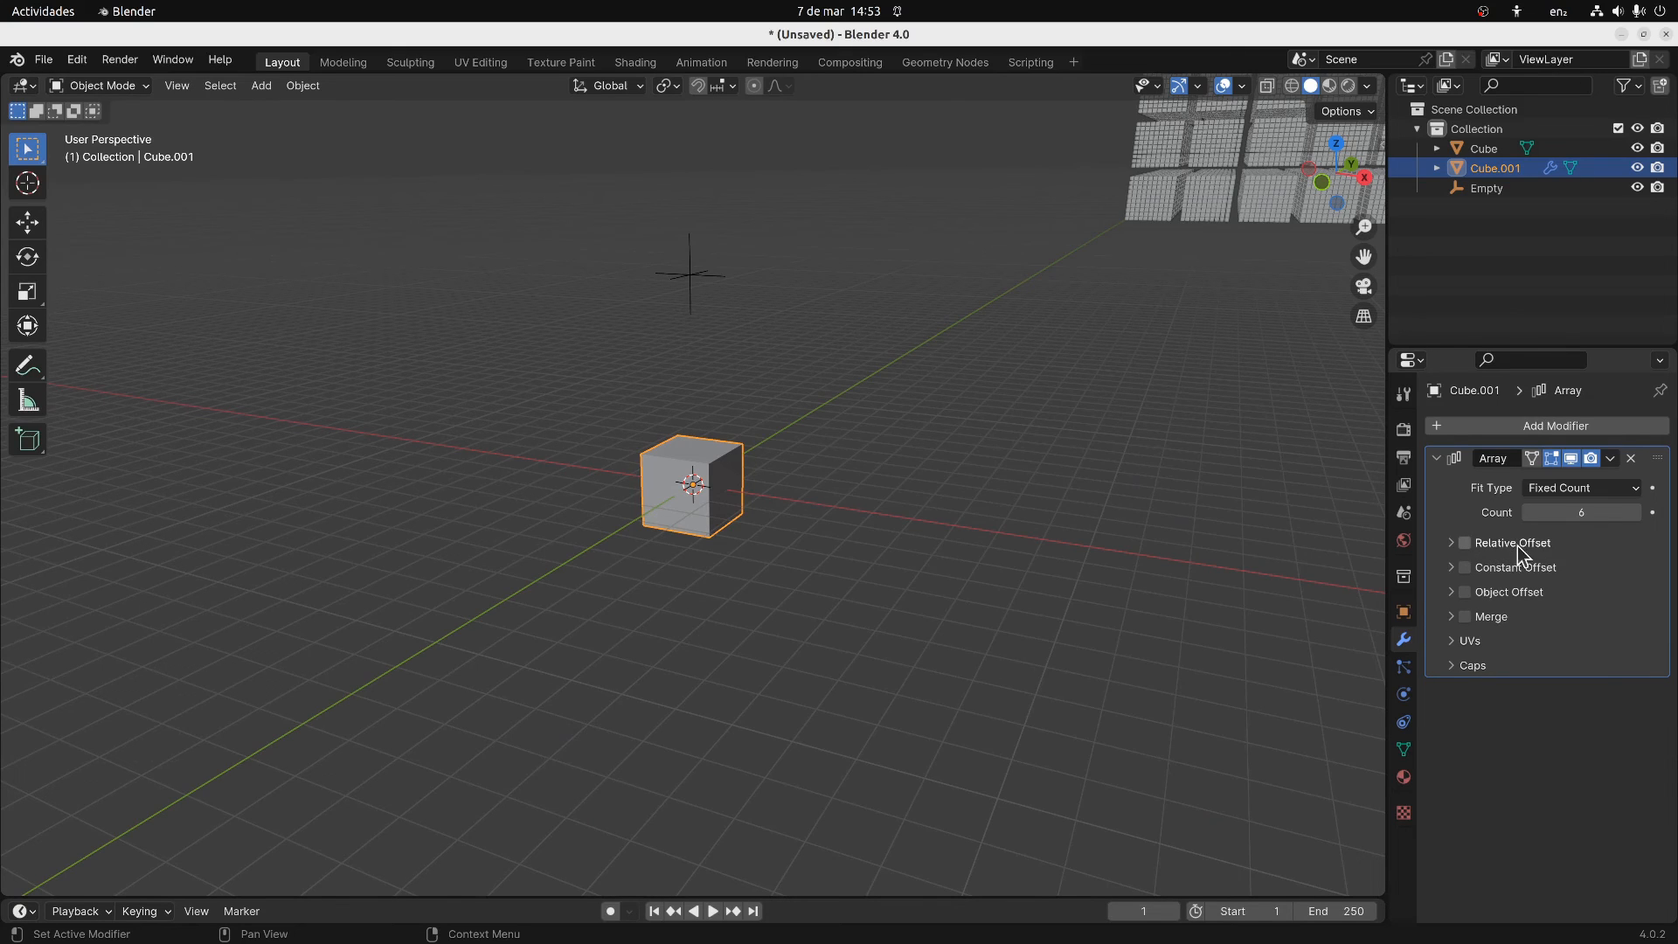
click(1452, 568)
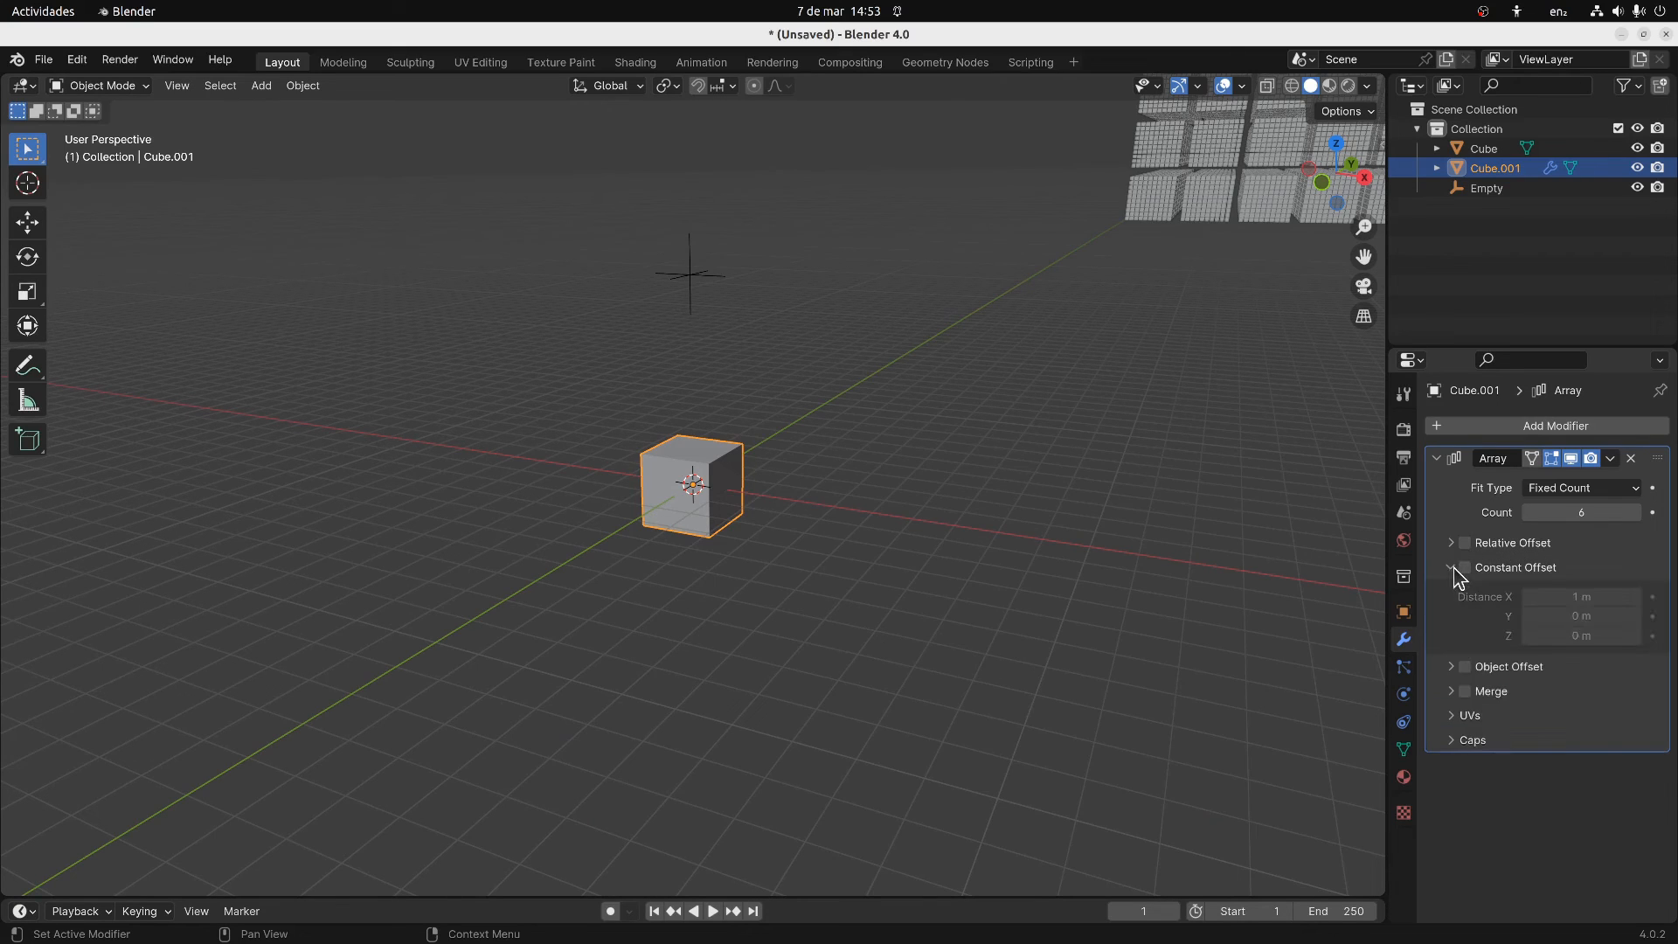
click(1451, 568)
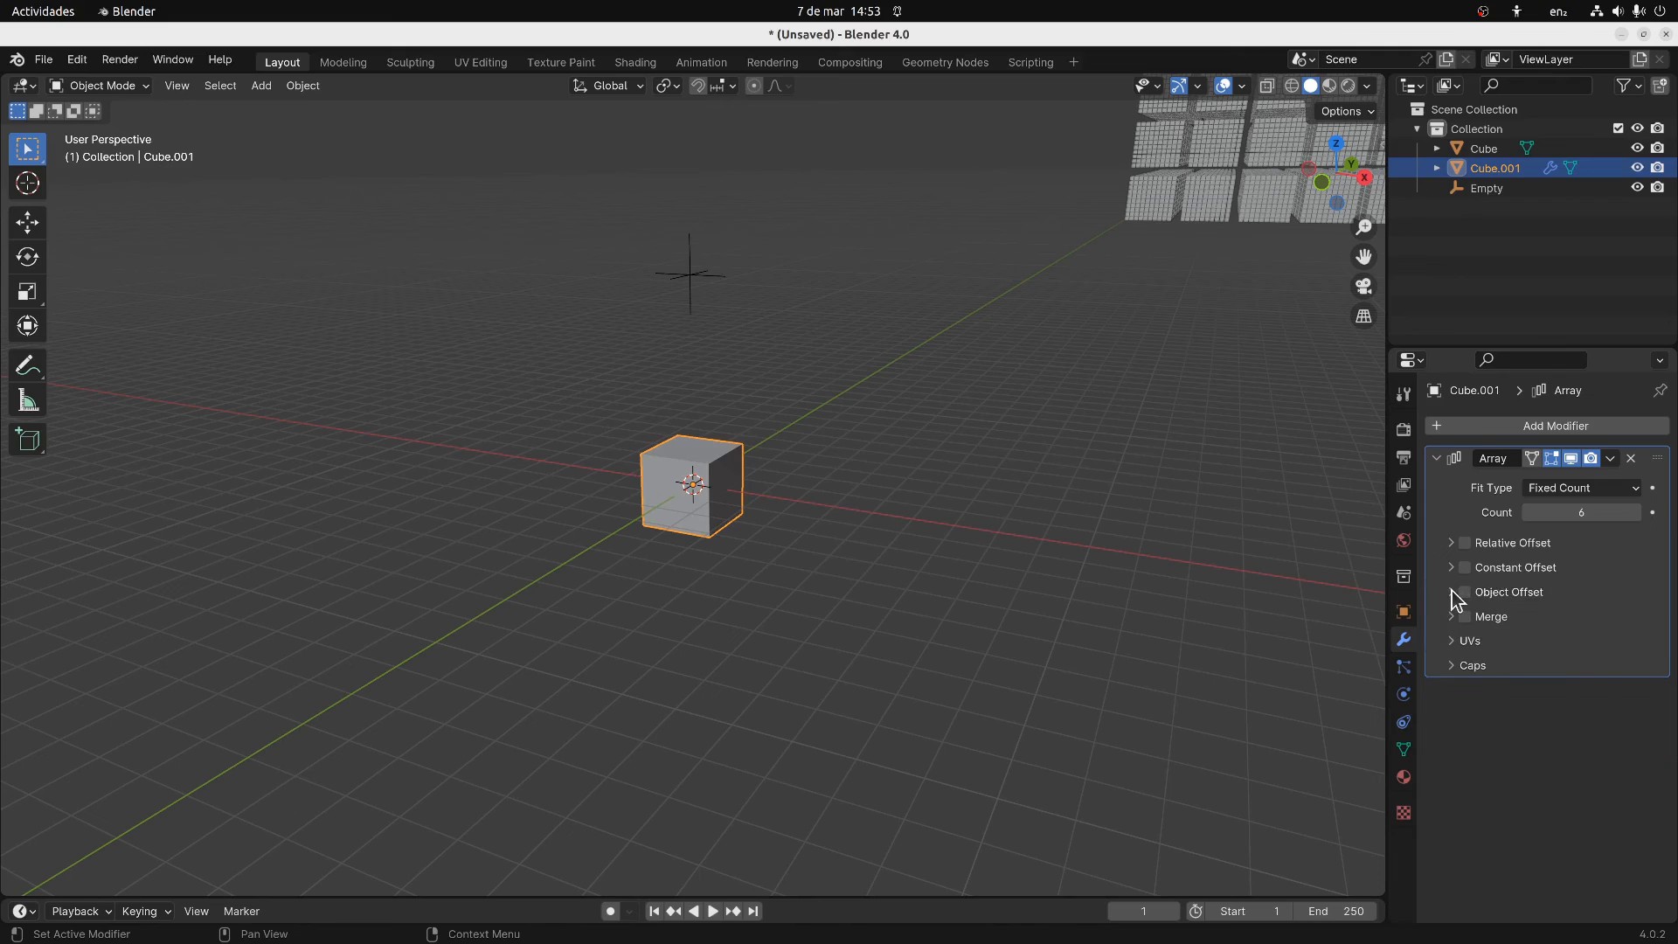
click(1451, 592)
click(1451, 592)
click(1568, 487)
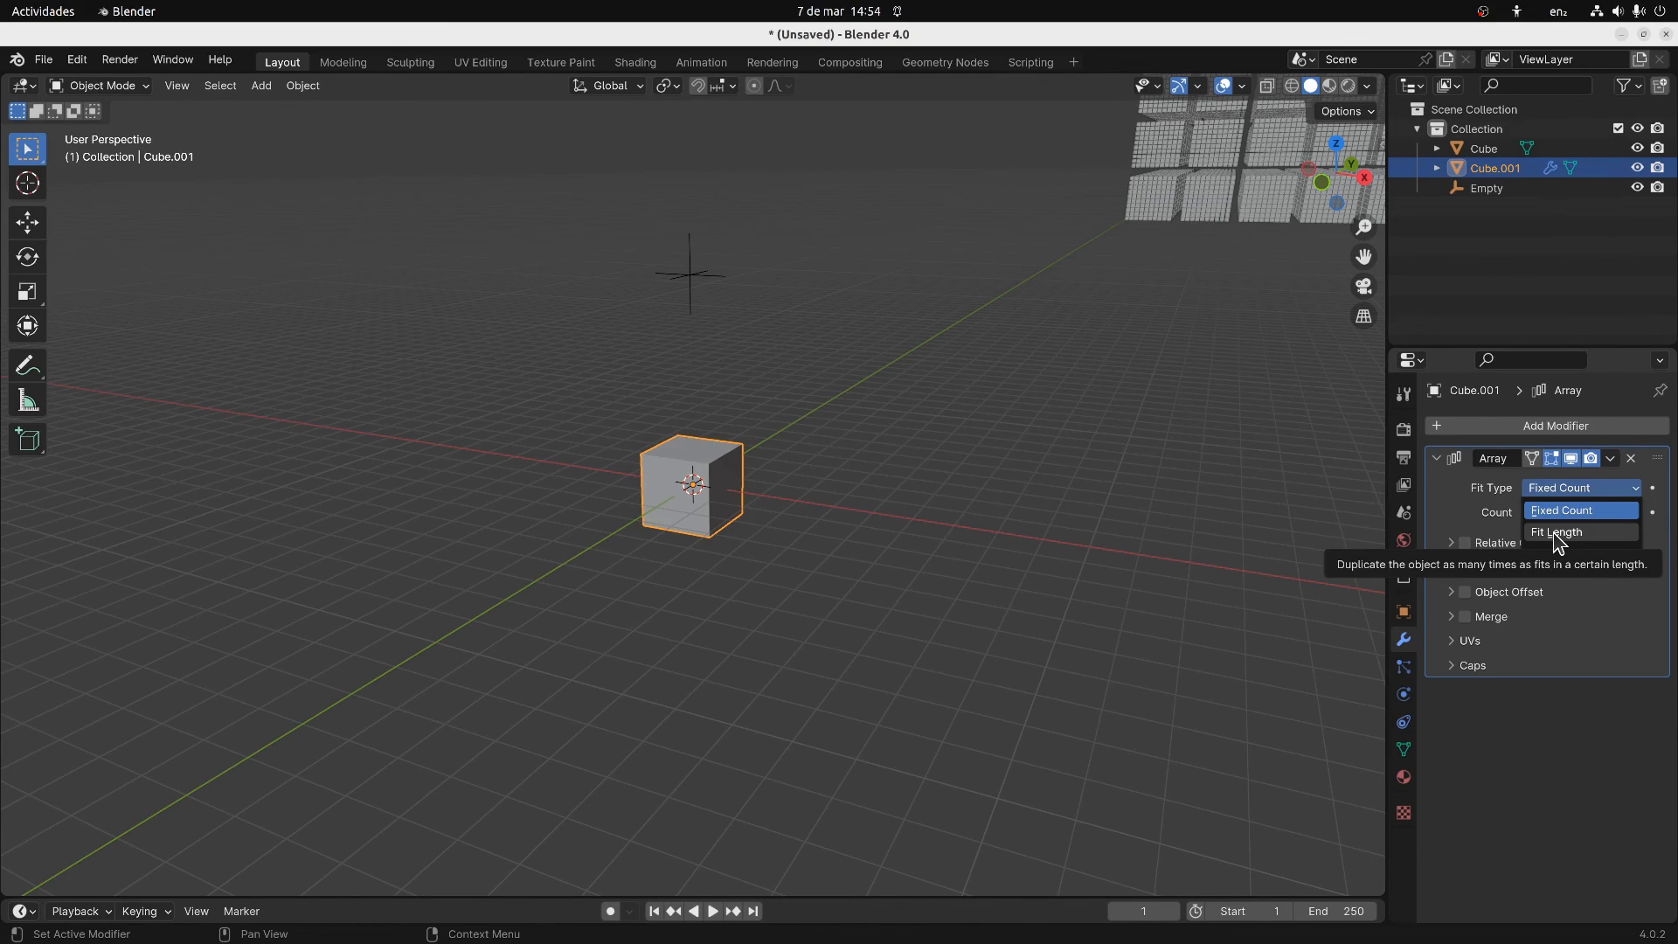
Turn on the array's Object Offset and pick the empty above the cube as its offset object
click(1466, 592)
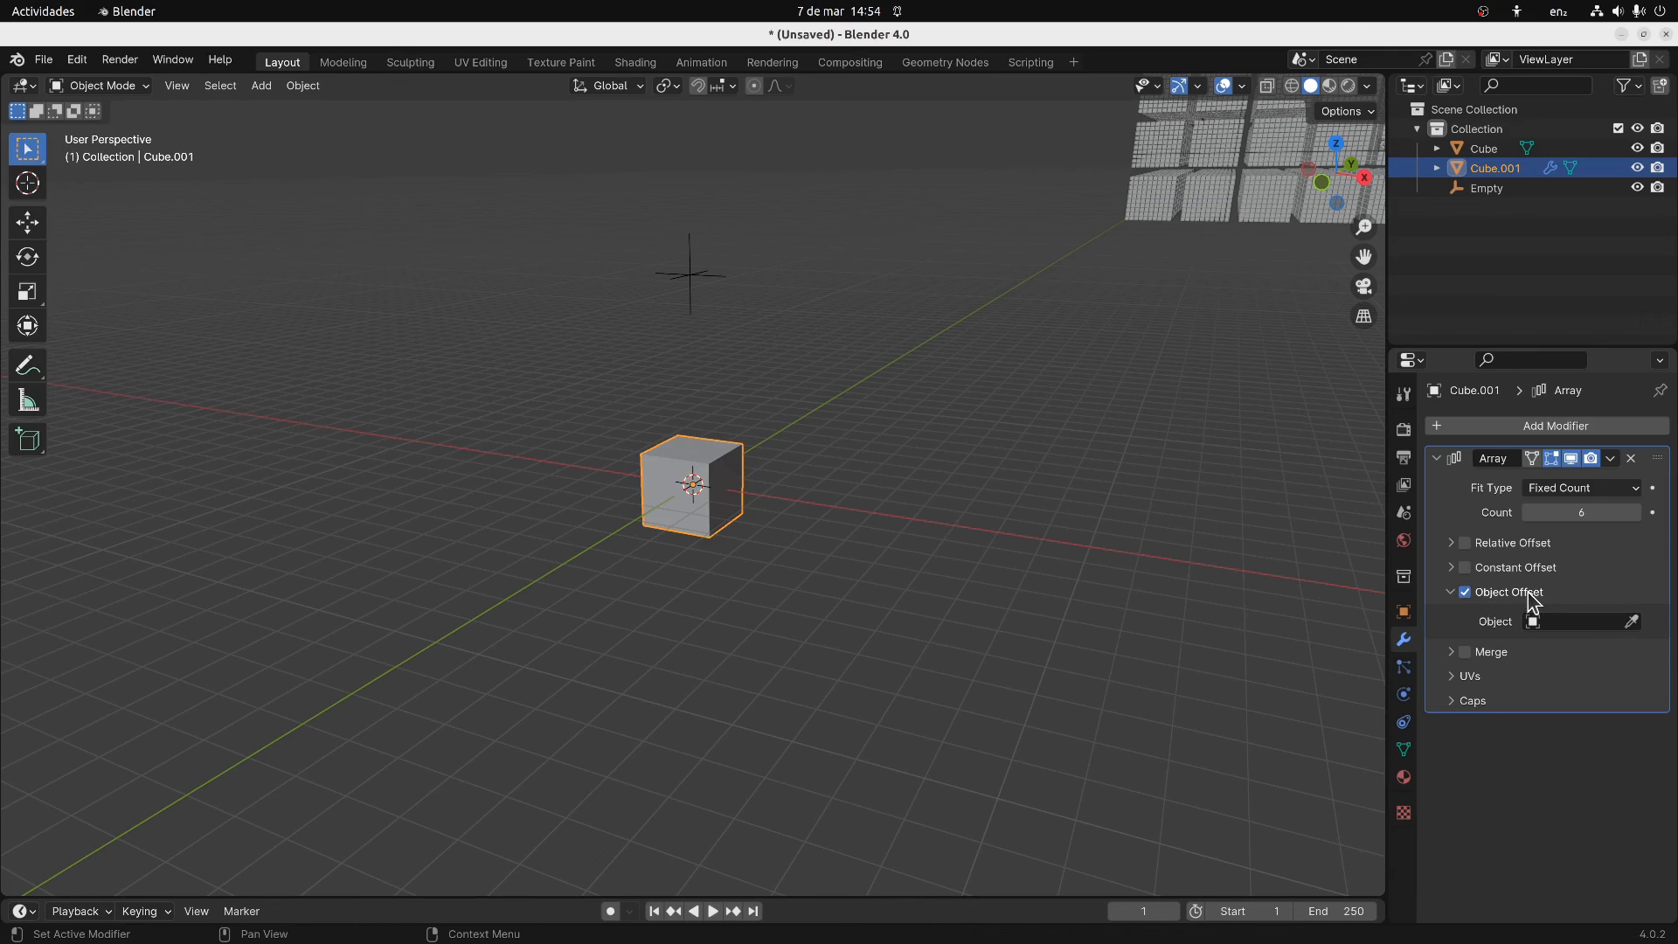
click(1630, 621)
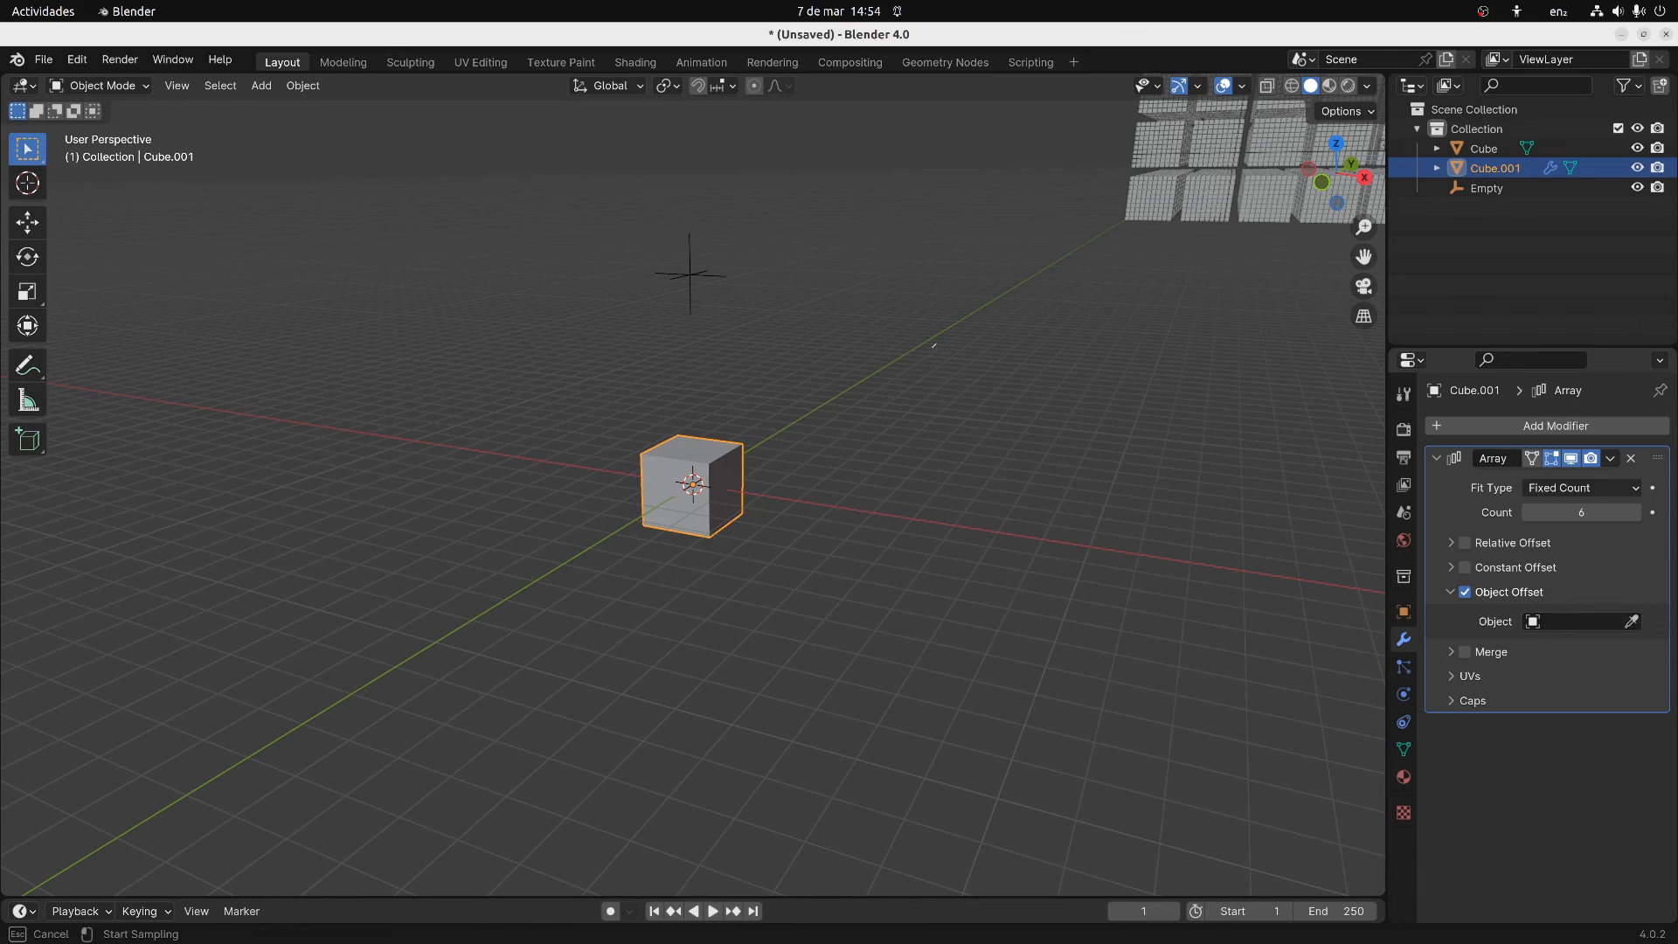
click(686, 267)
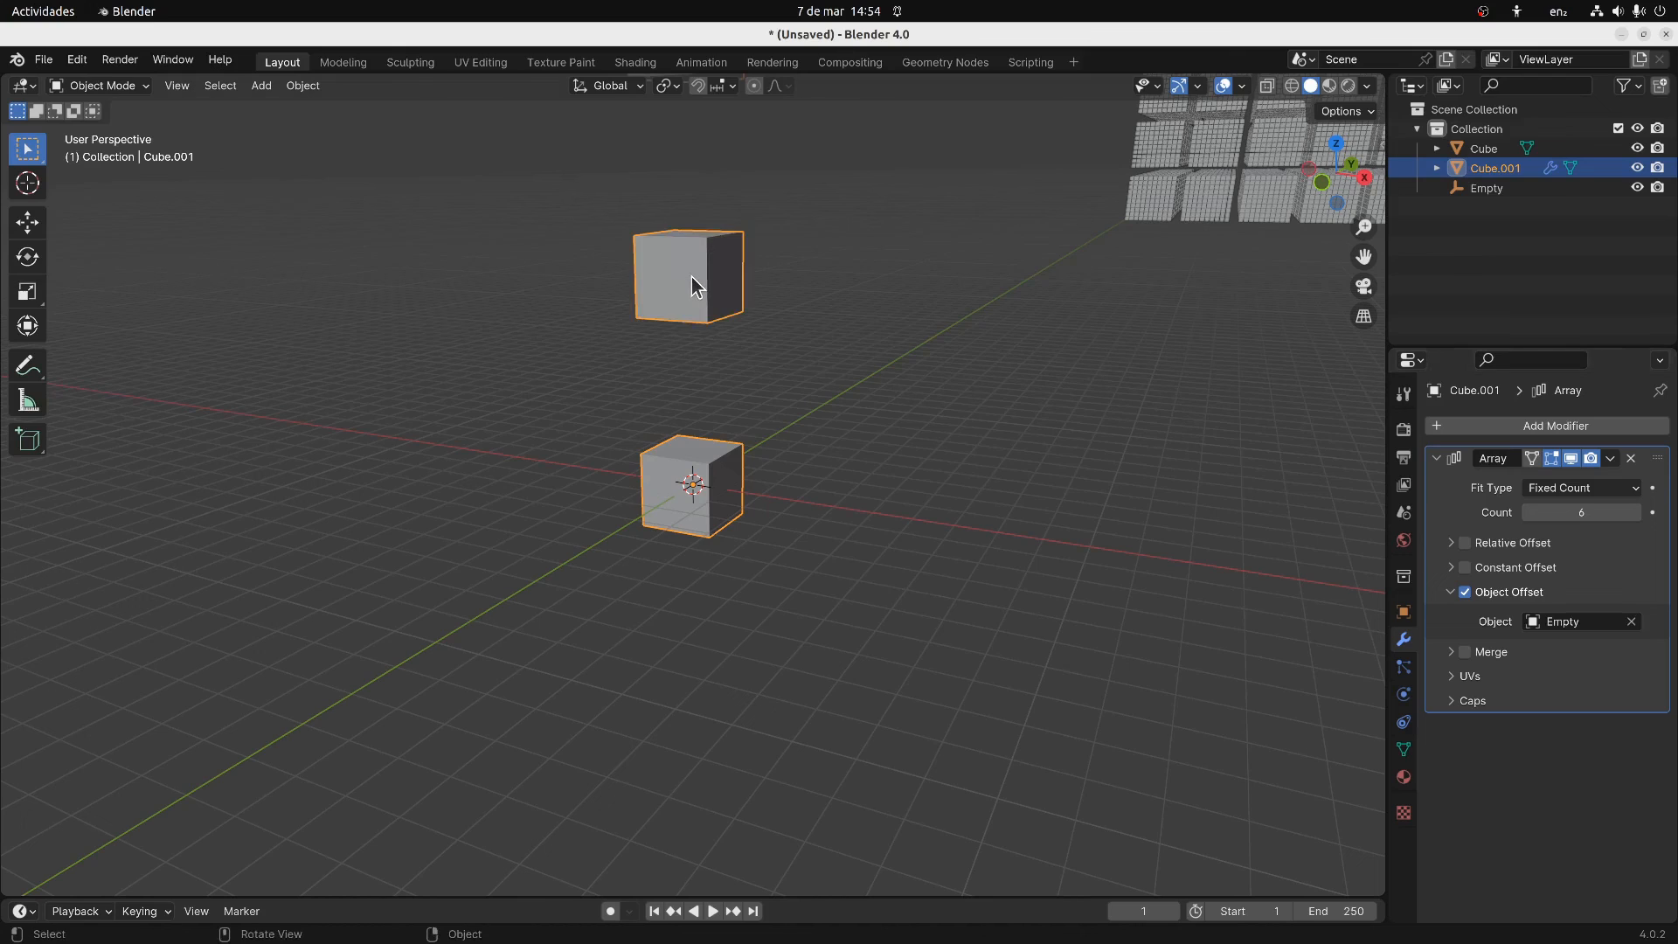
scroll(942, 387, down, 9)
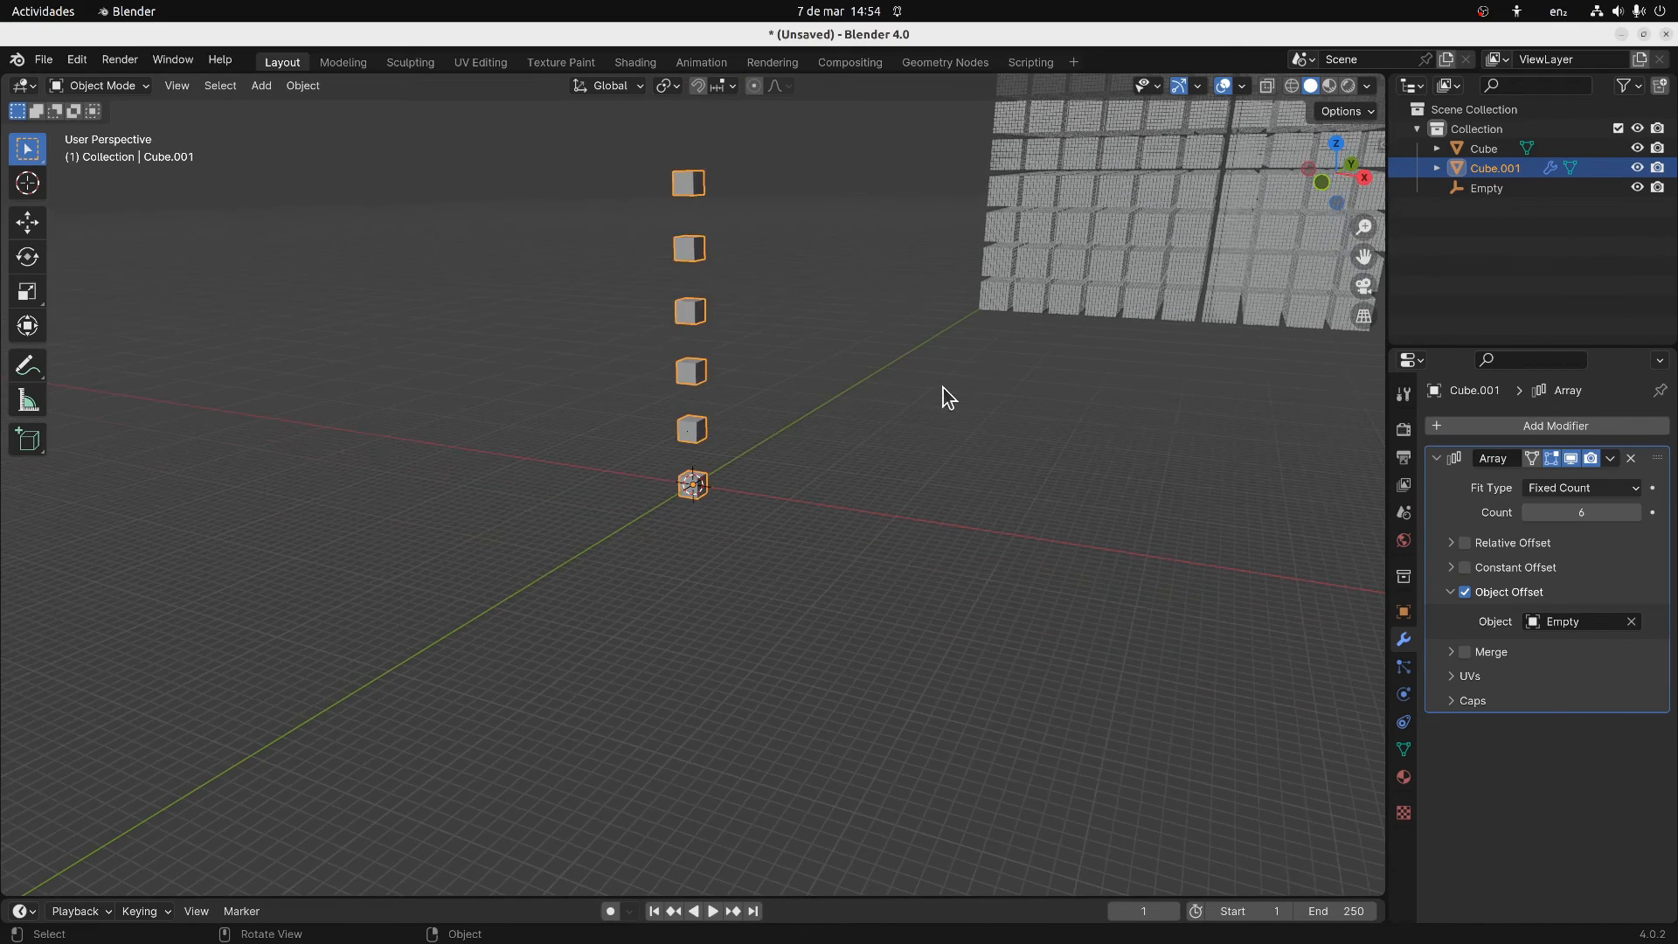
scroll(942, 390, up, 7)
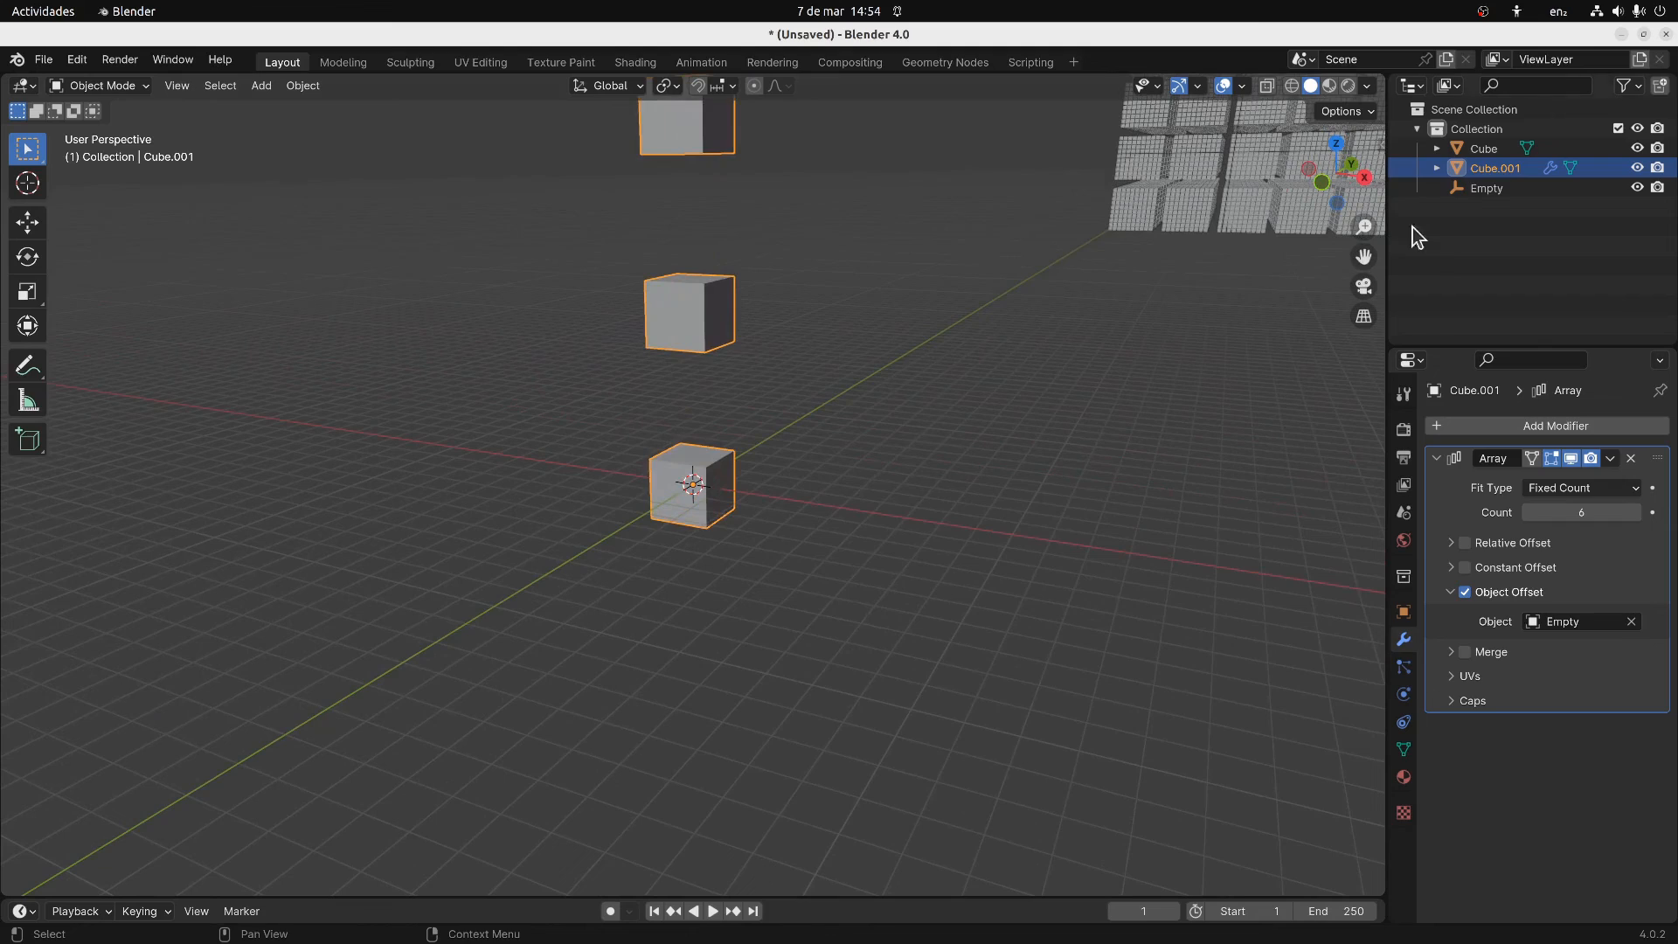
Select the empty and try moving it freely to shift the arrayed cubes
click(1496, 187)
scroll(1040, 322, down, 7)
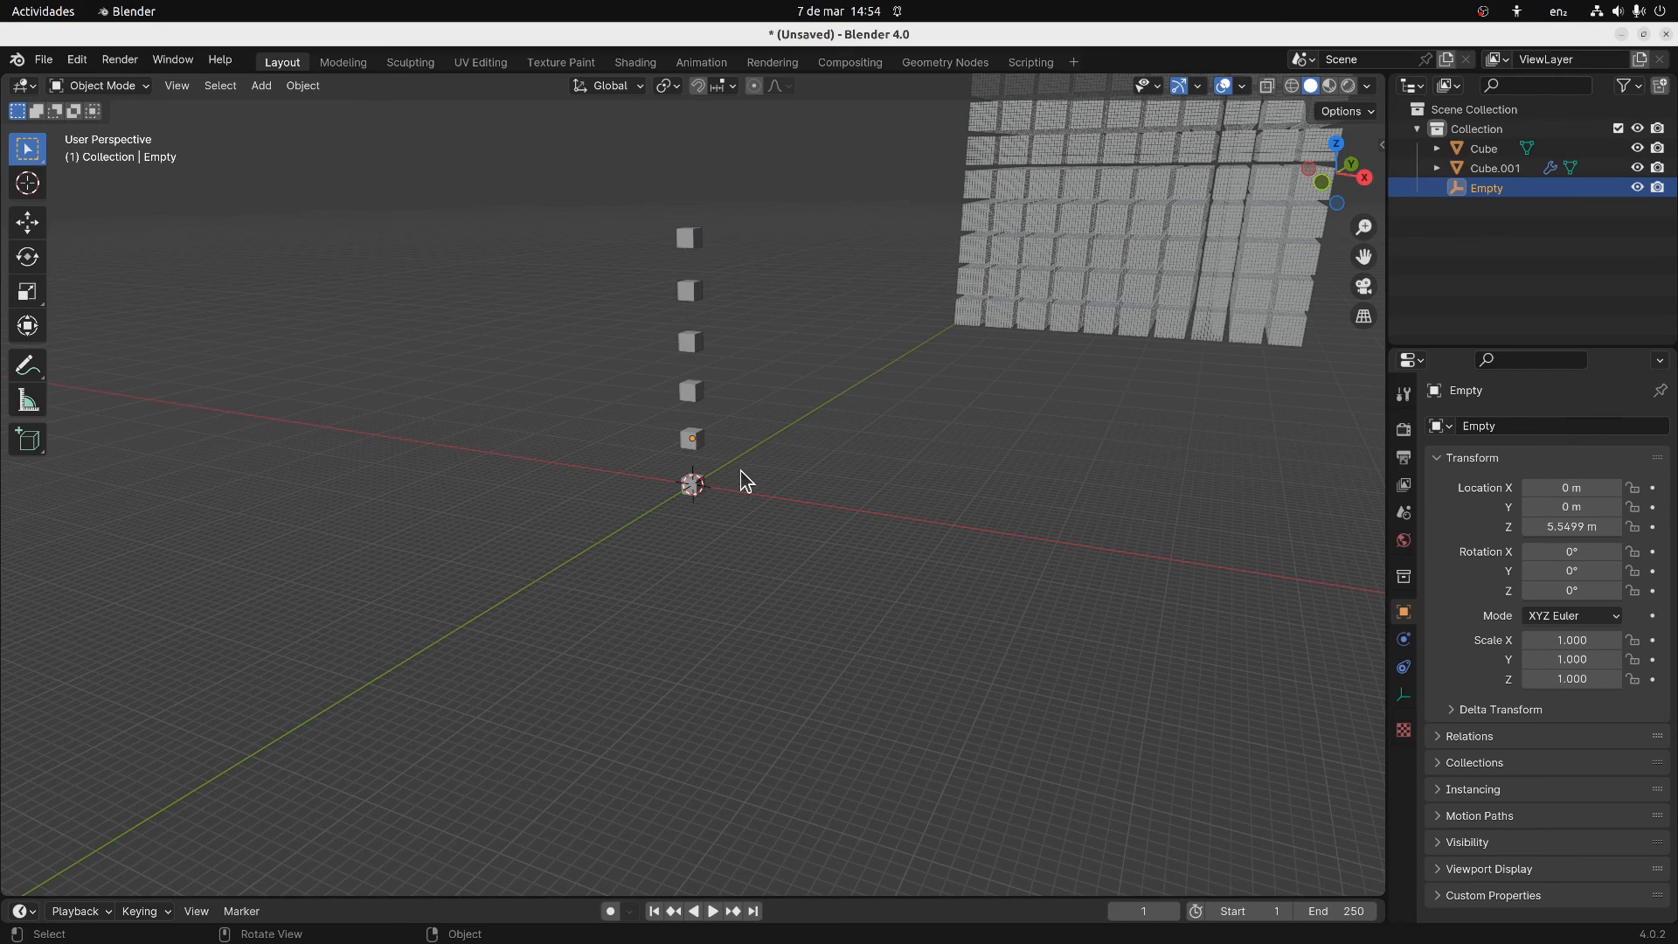
key(g)
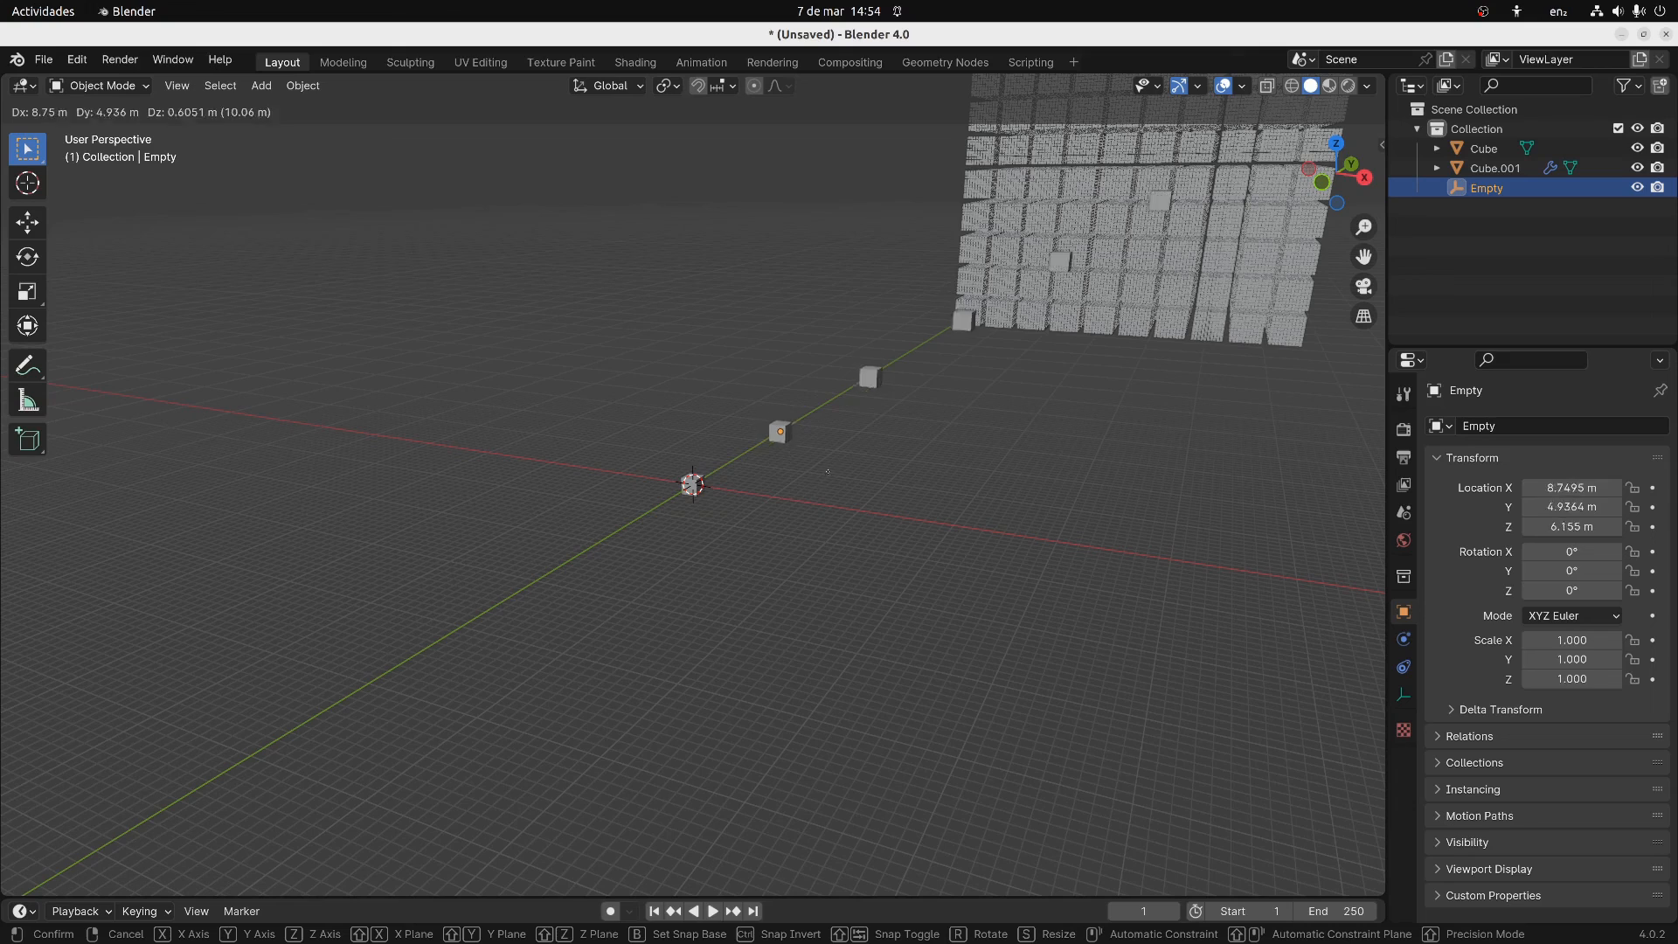
right_click(752, 467)
middle_drag(739, 422, 775, 569)
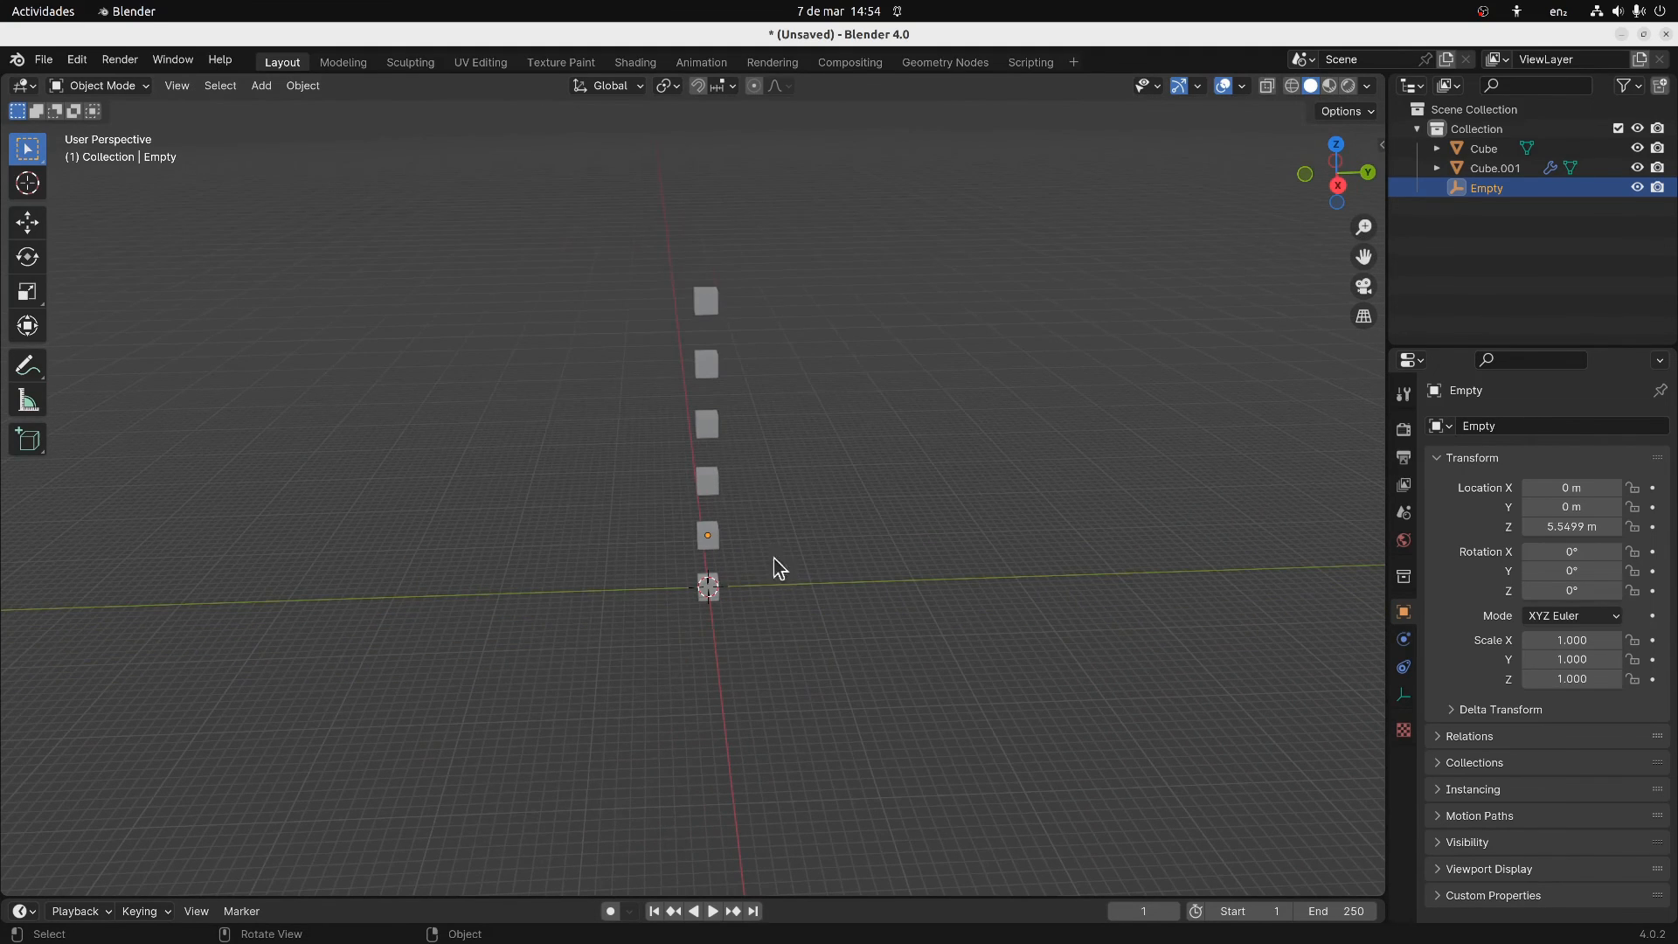
Lower the empty along the Z axis to a height of about 3.26 m
key(g)
key(z)
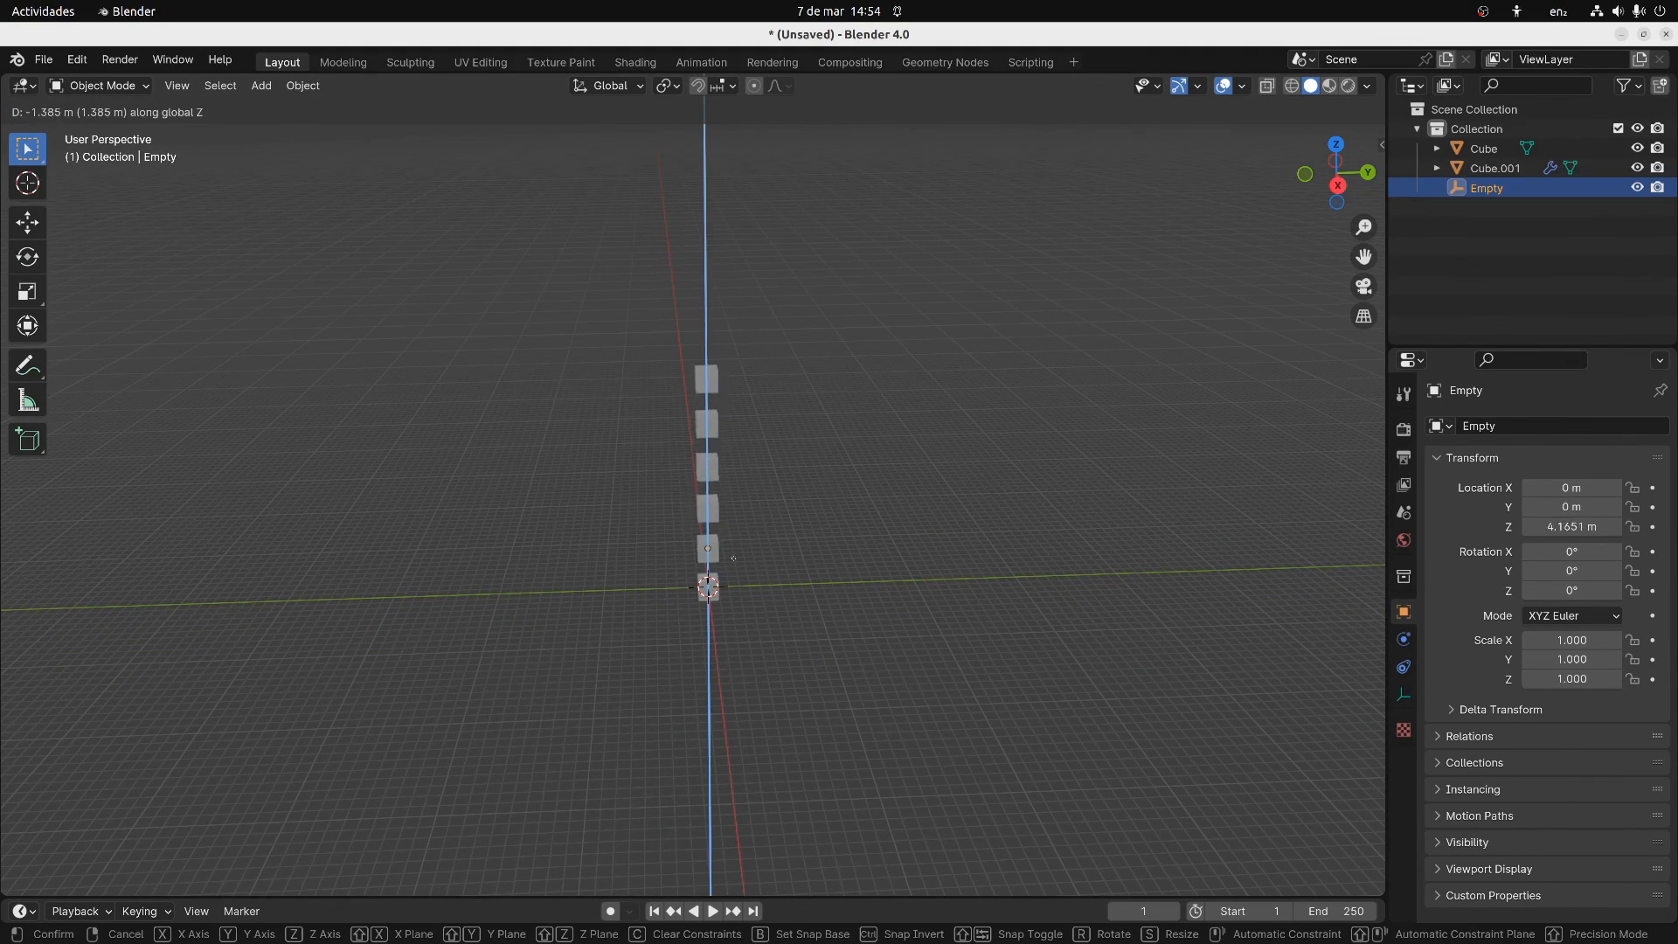
click(735, 566)
middle_drag(734, 565, 808, 569)
scroll(809, 570, up, 5)
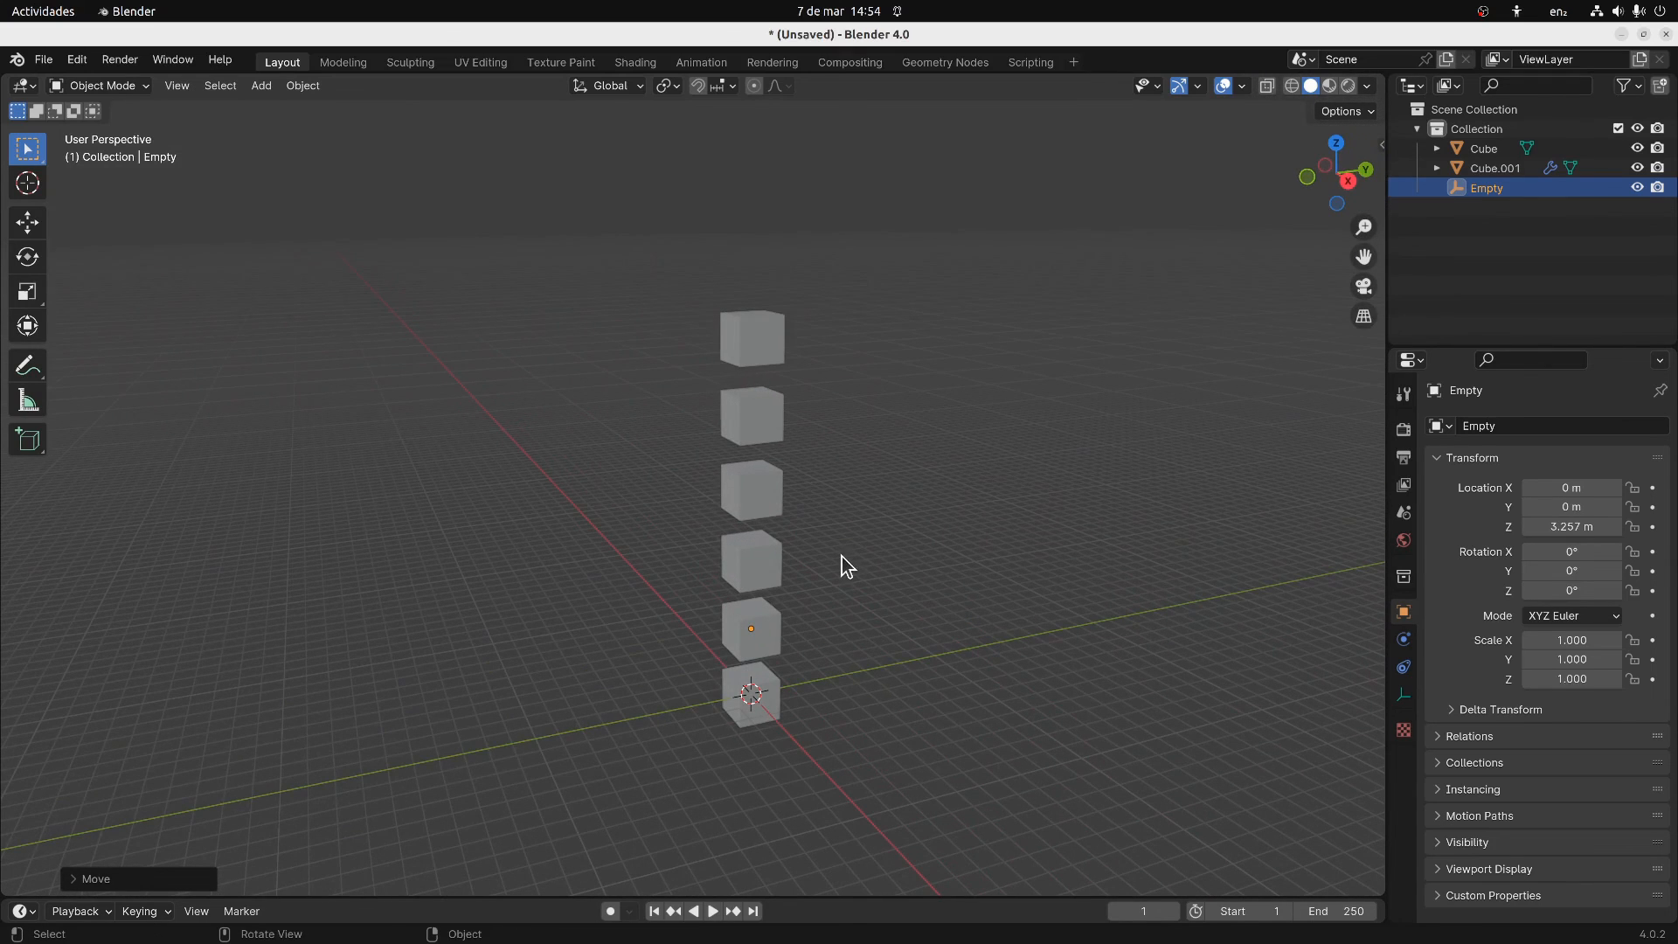
Try rotating the empty freely, cancel it, and rotate the empty about the Z axis to about -50.7°
key(r)
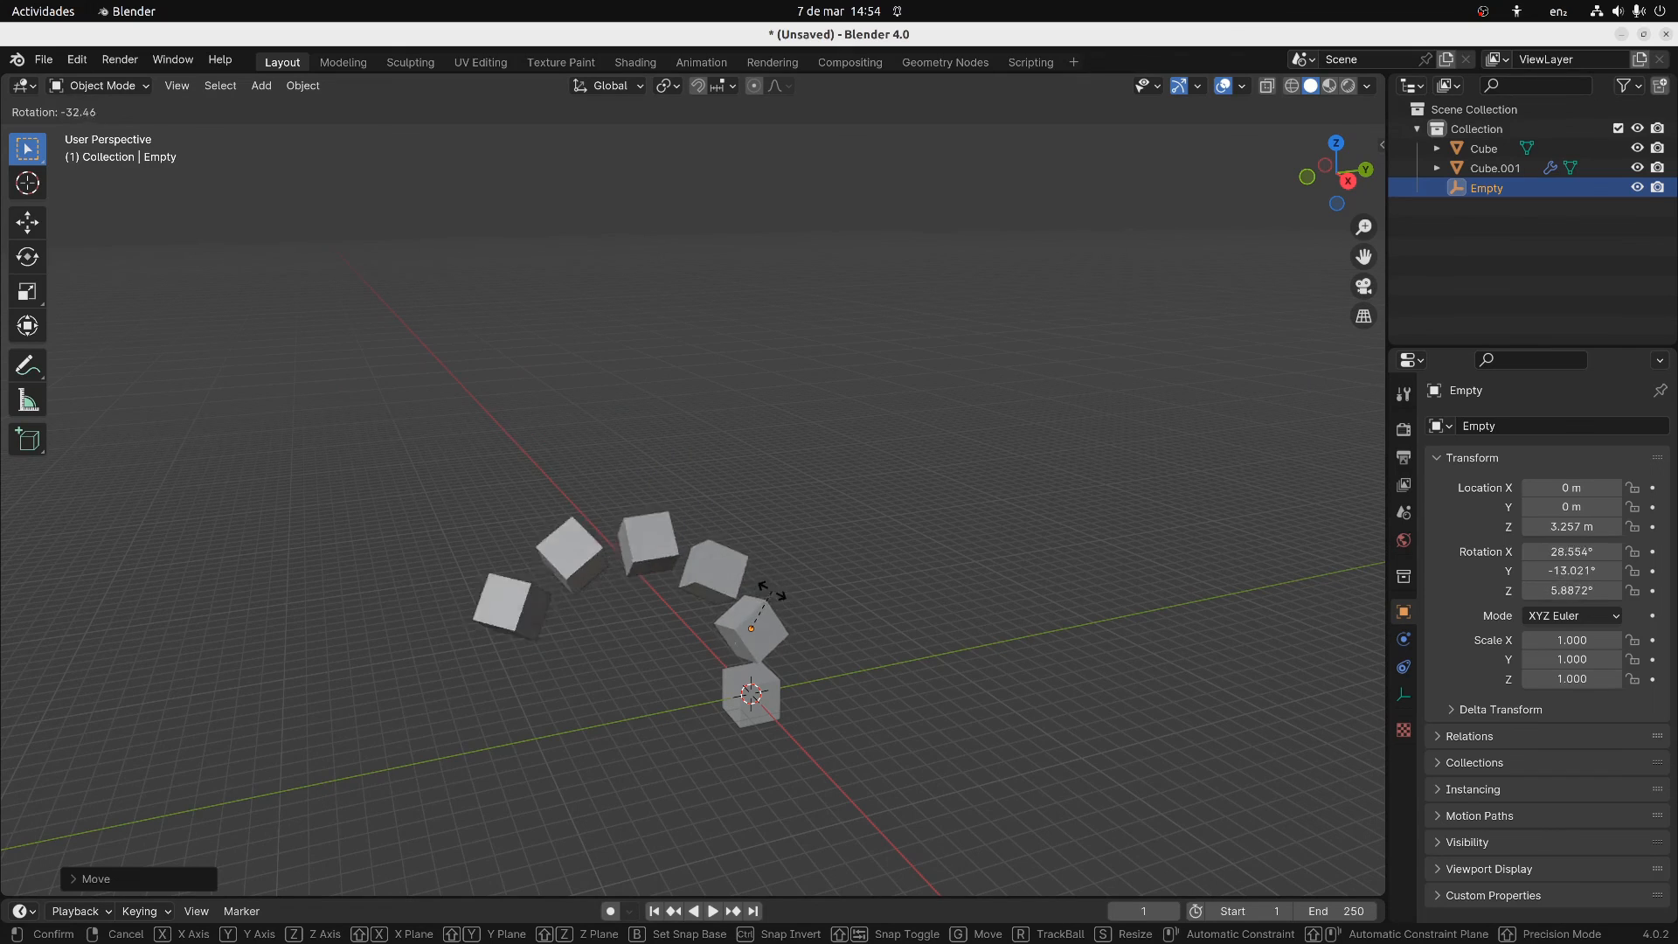
key(Escape)
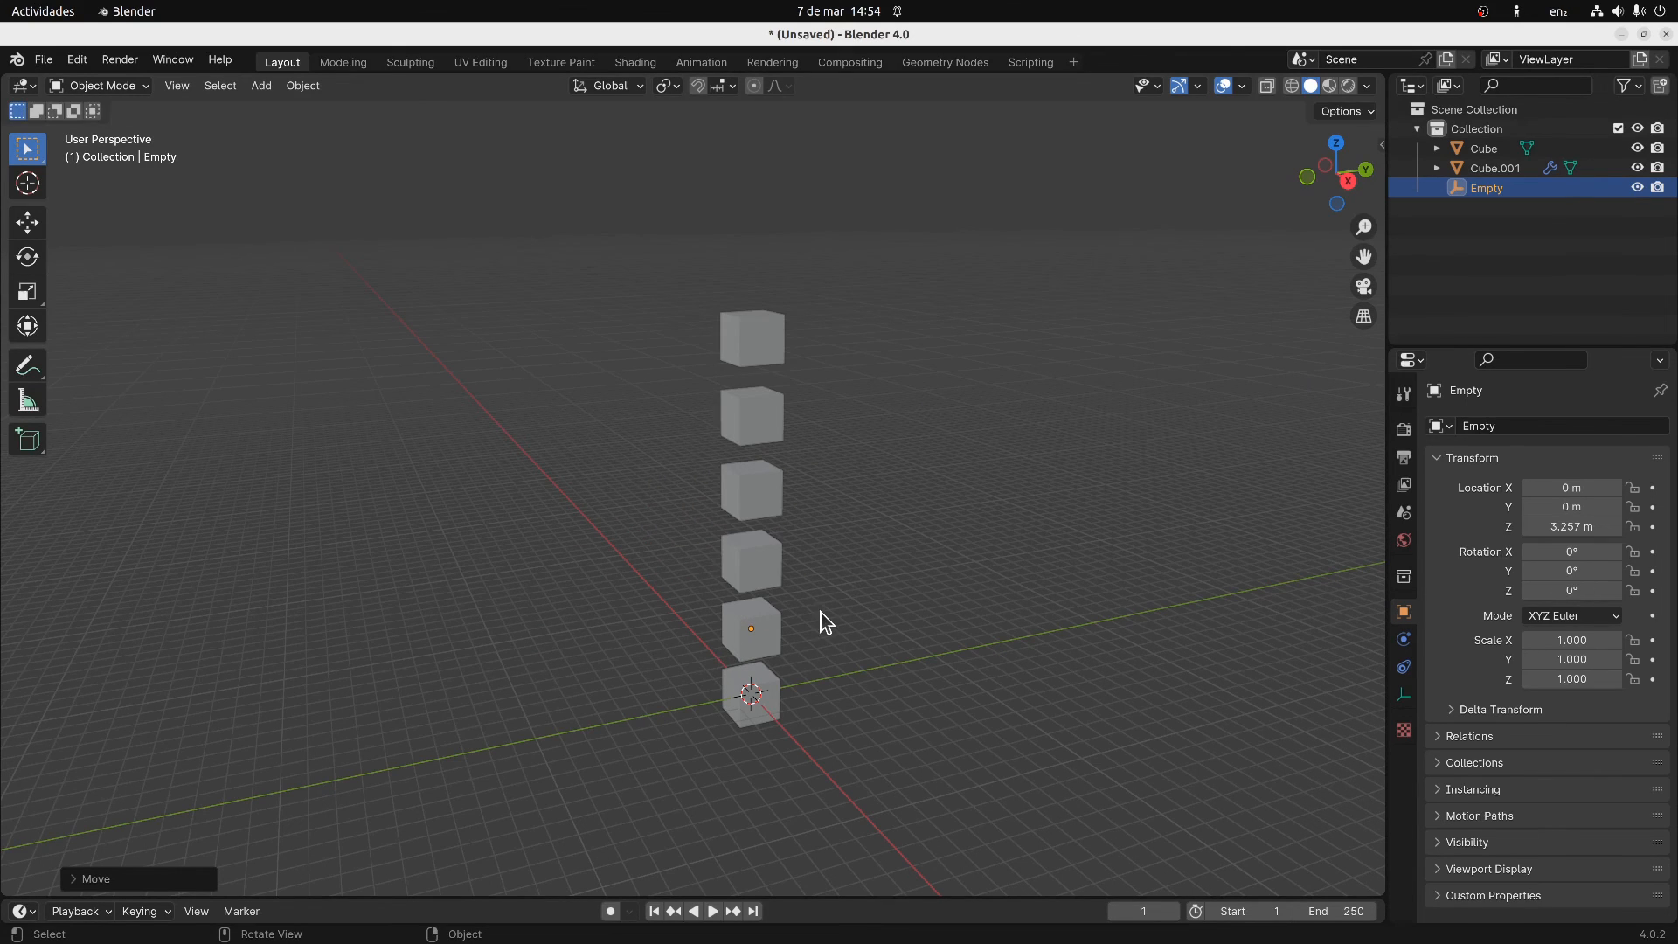
key(r)
key(z)
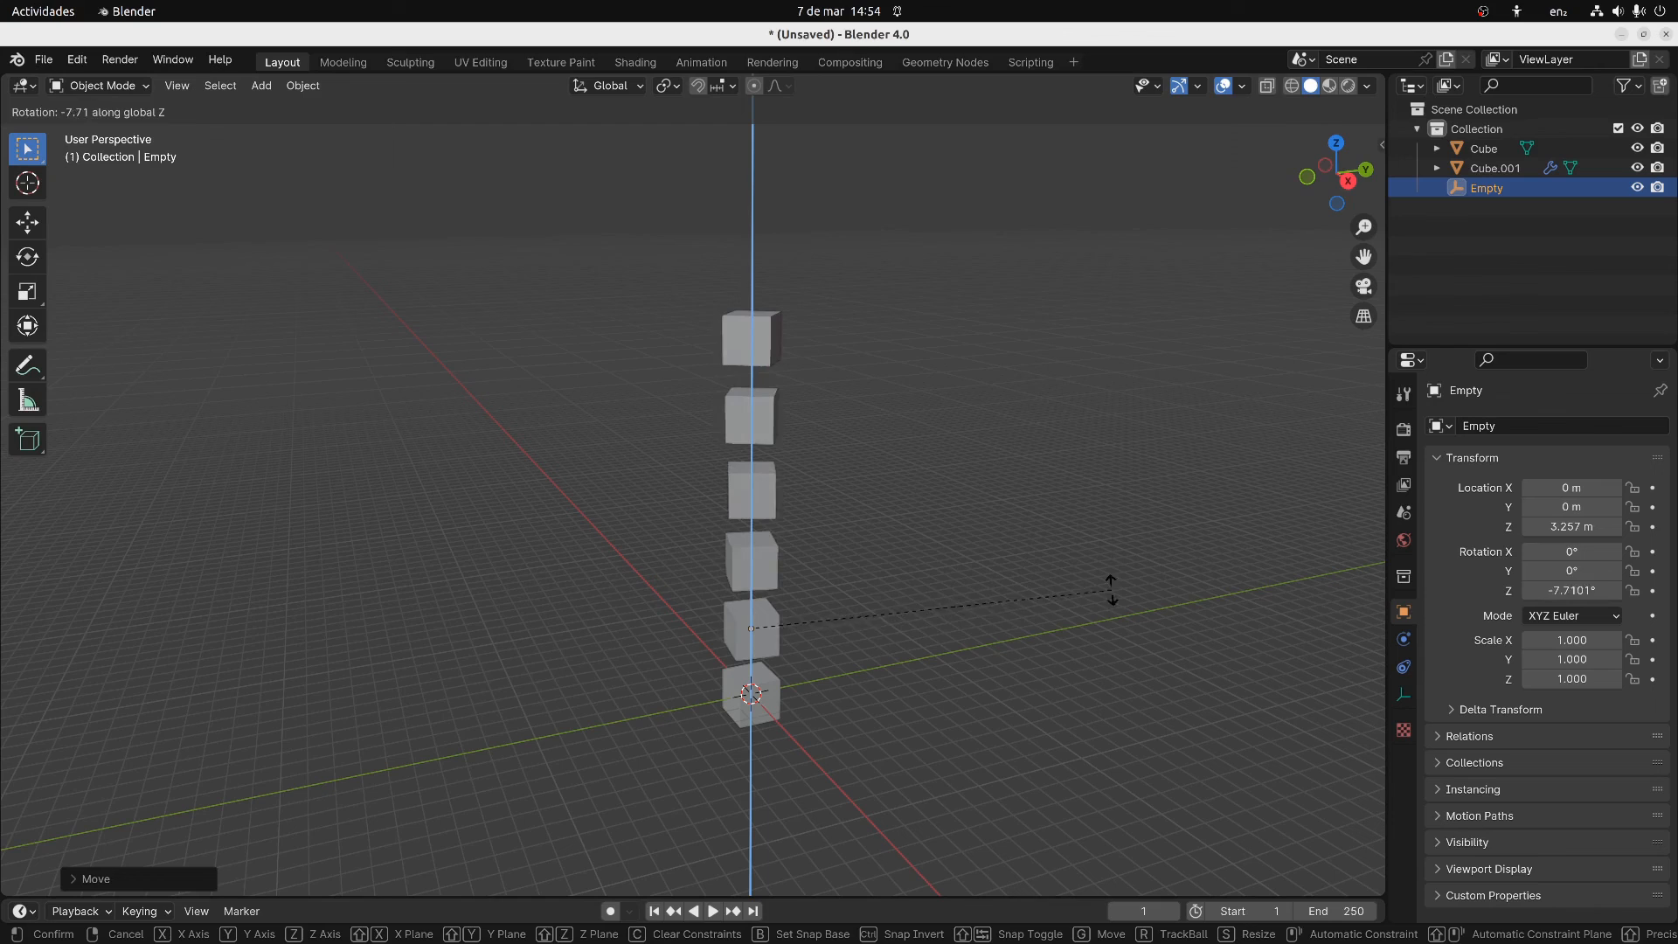
click(841, 695)
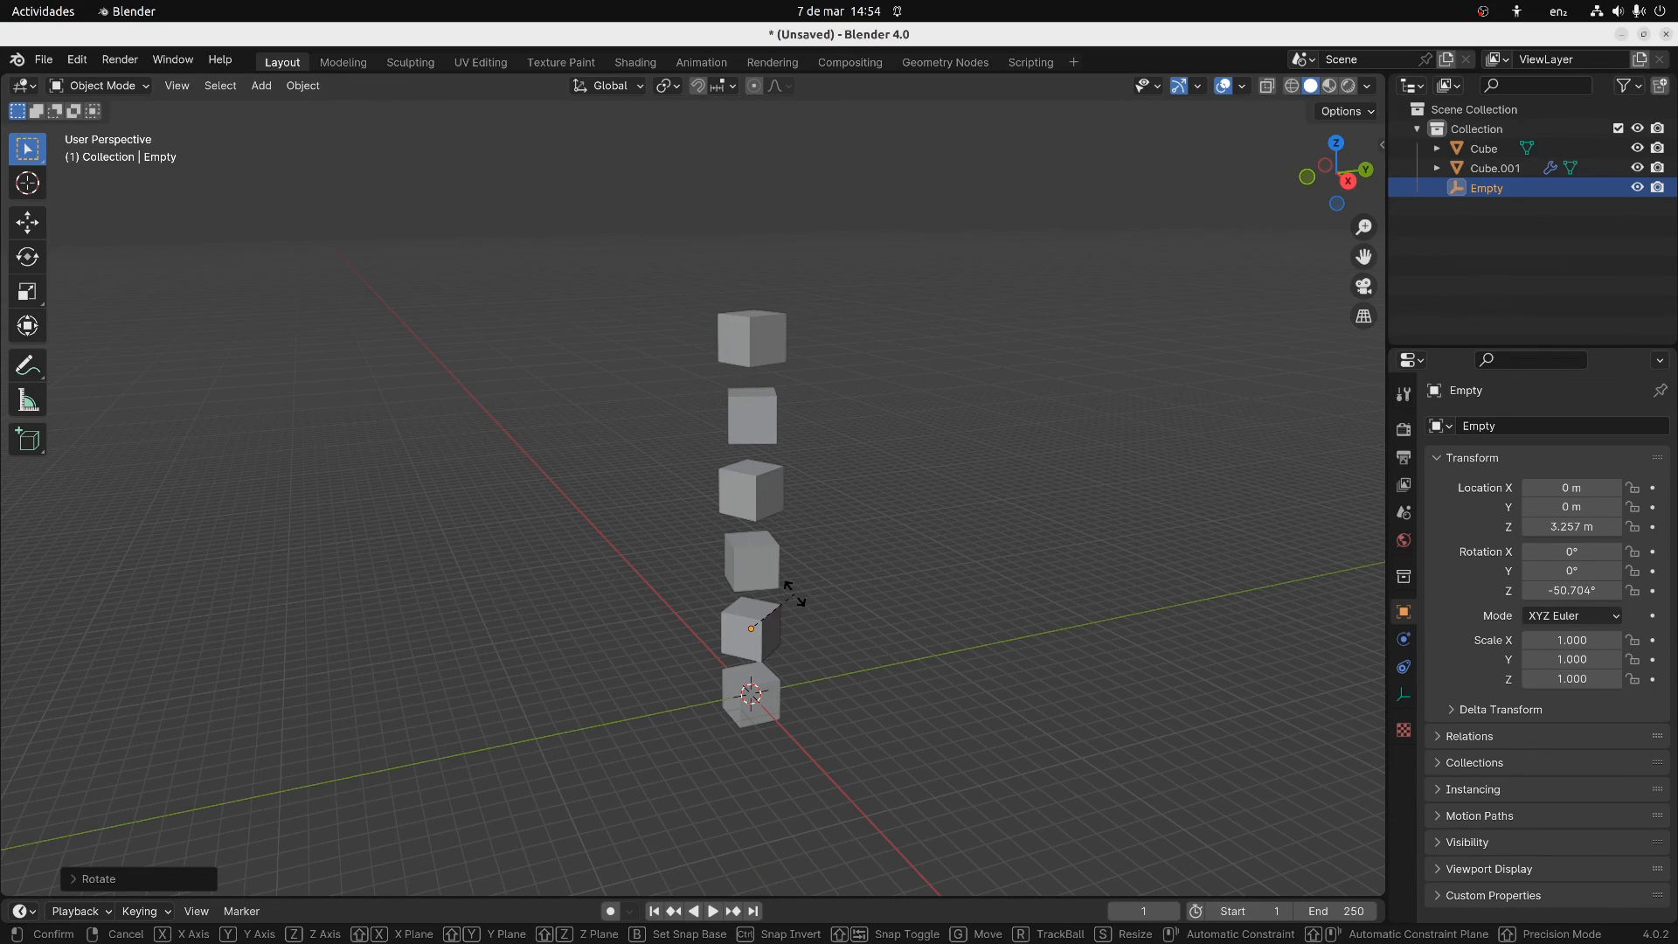
Scale the empty down uniformly to about 0.75 so the arrayed cubes shrink progressively
key(s)
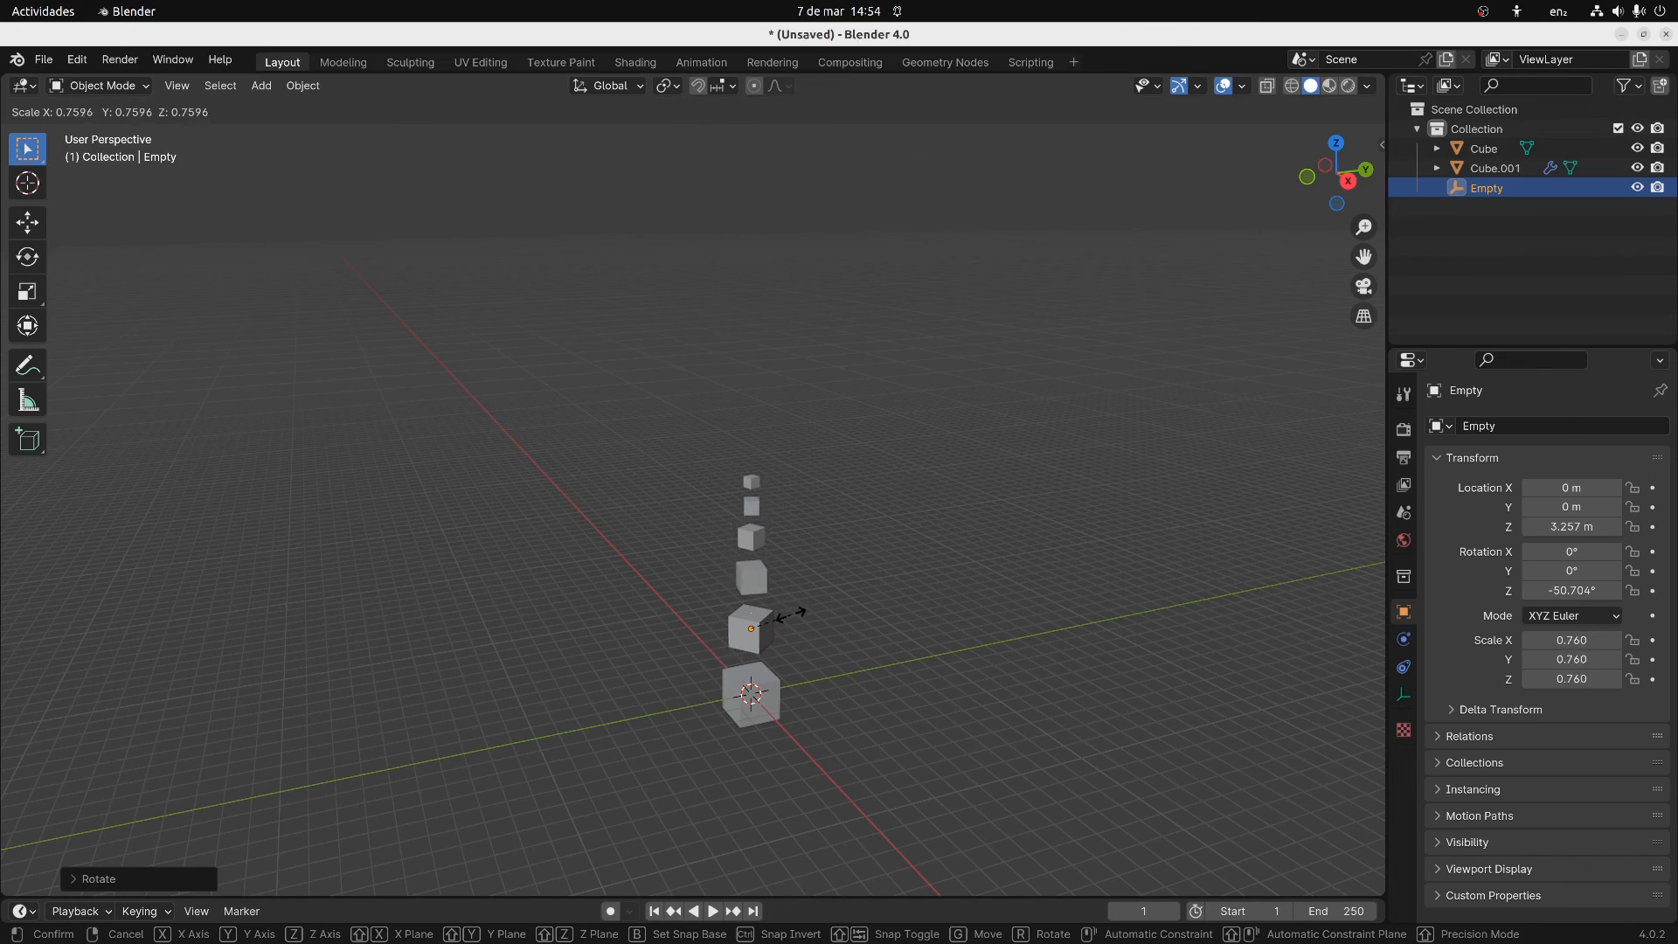
click(793, 622)
middle_drag(794, 622, 778, 564)
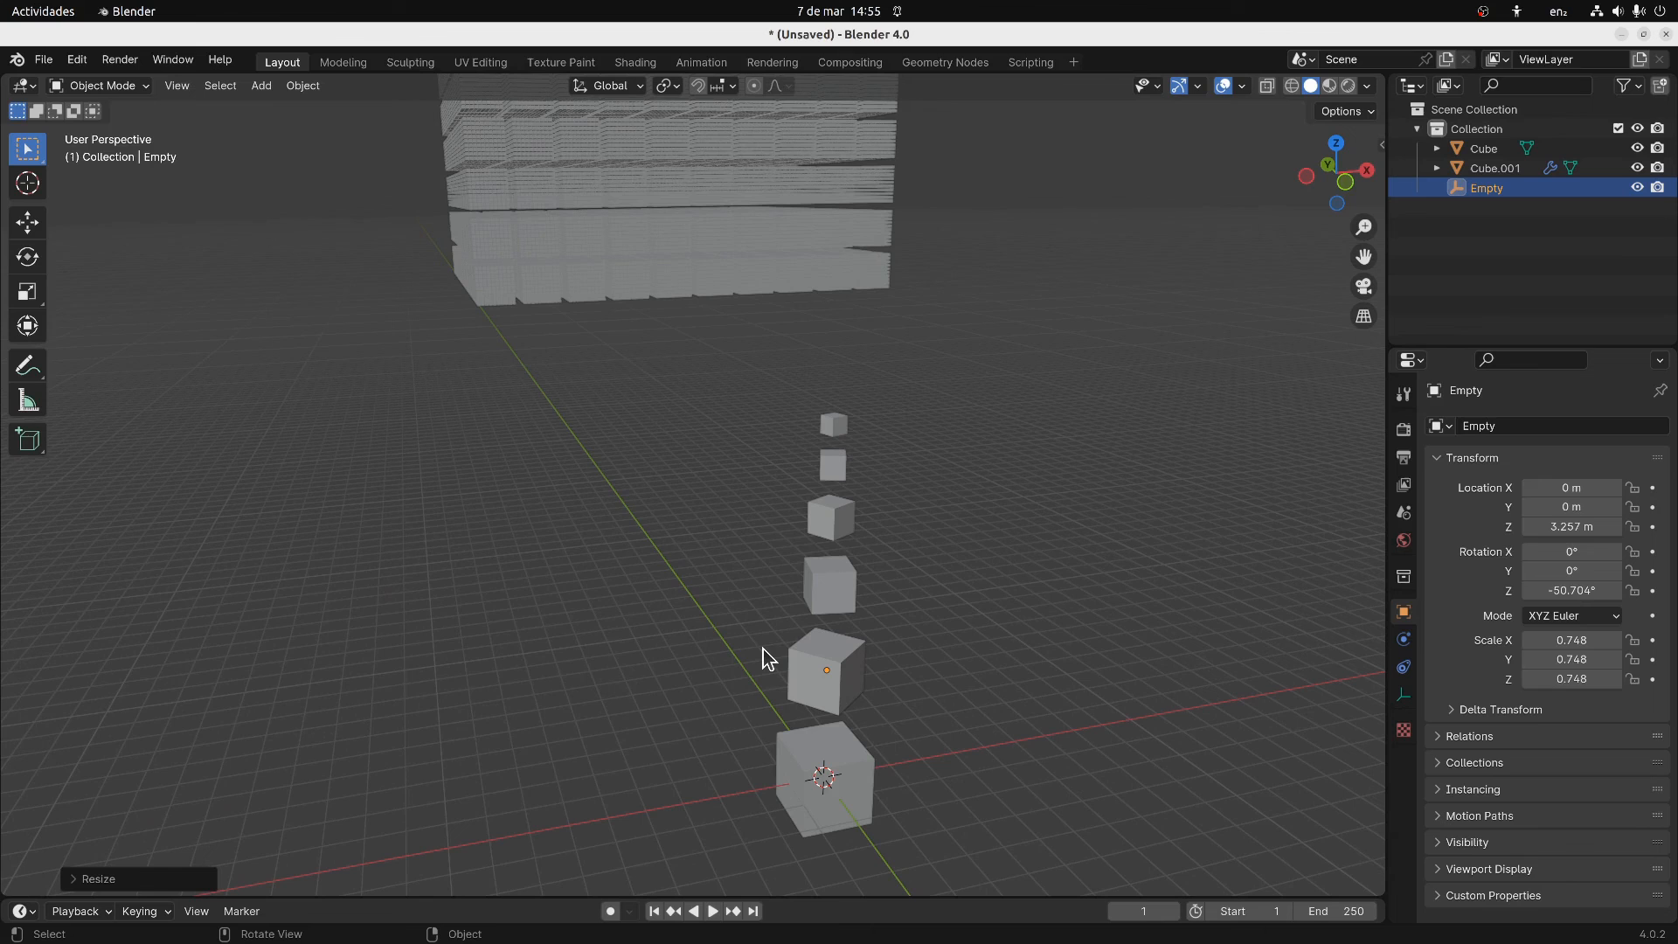
scroll(821, 666, down, 2)
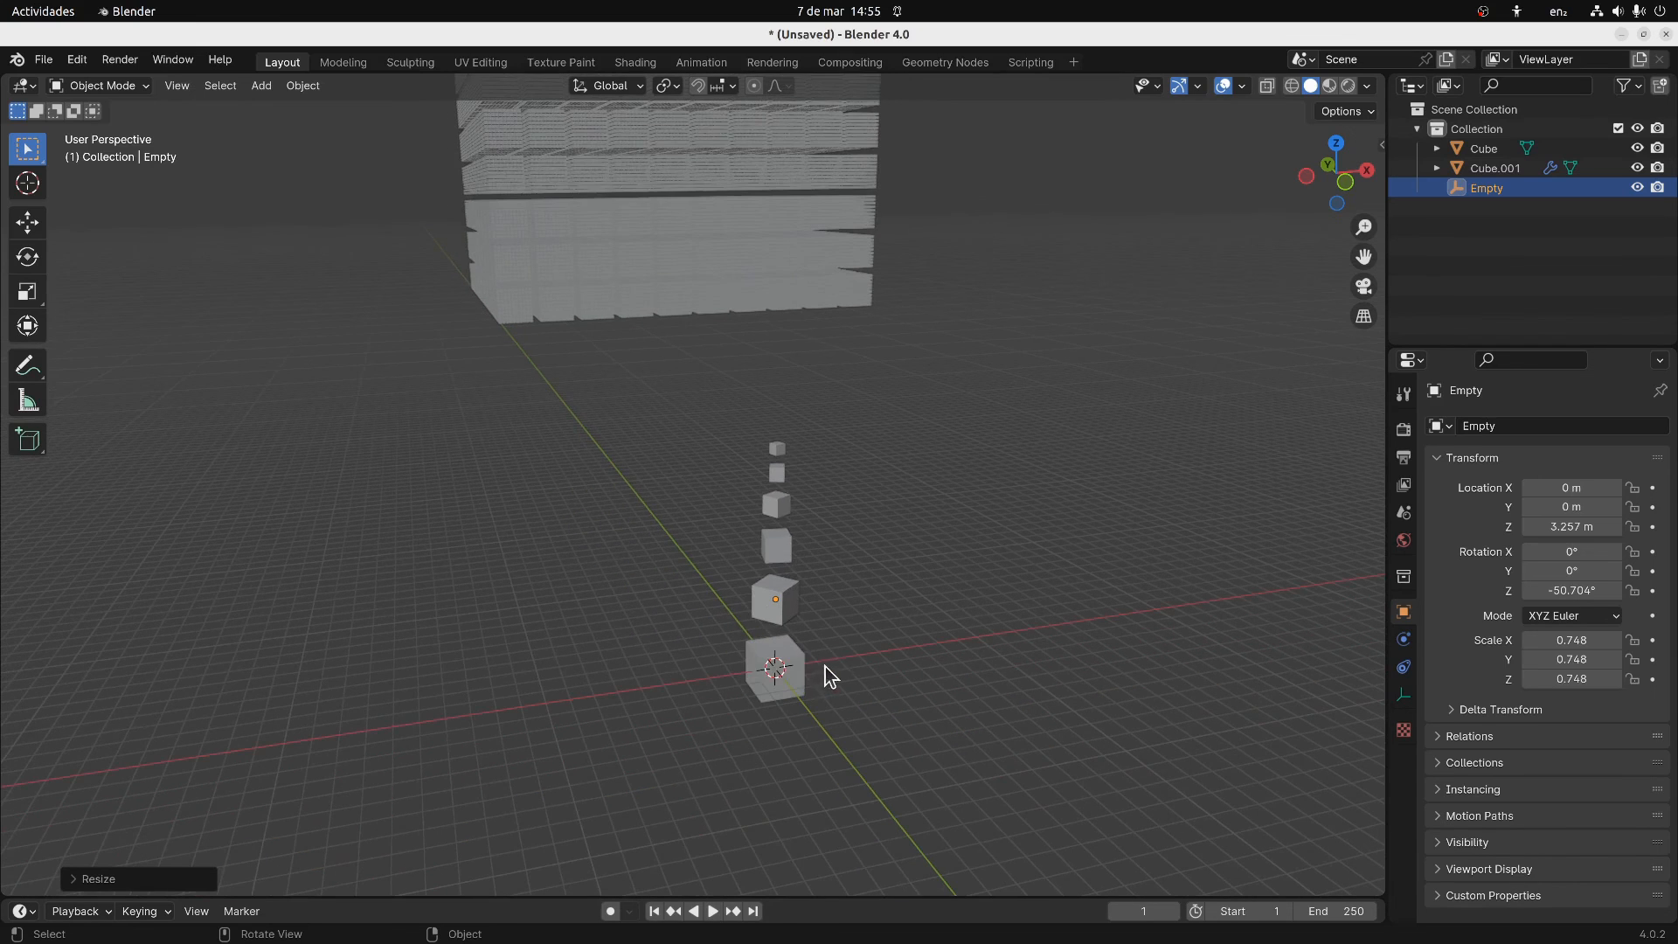
Select the stack of arrayed cubes and raise its Array modifier's count to 13
click(1403, 694)
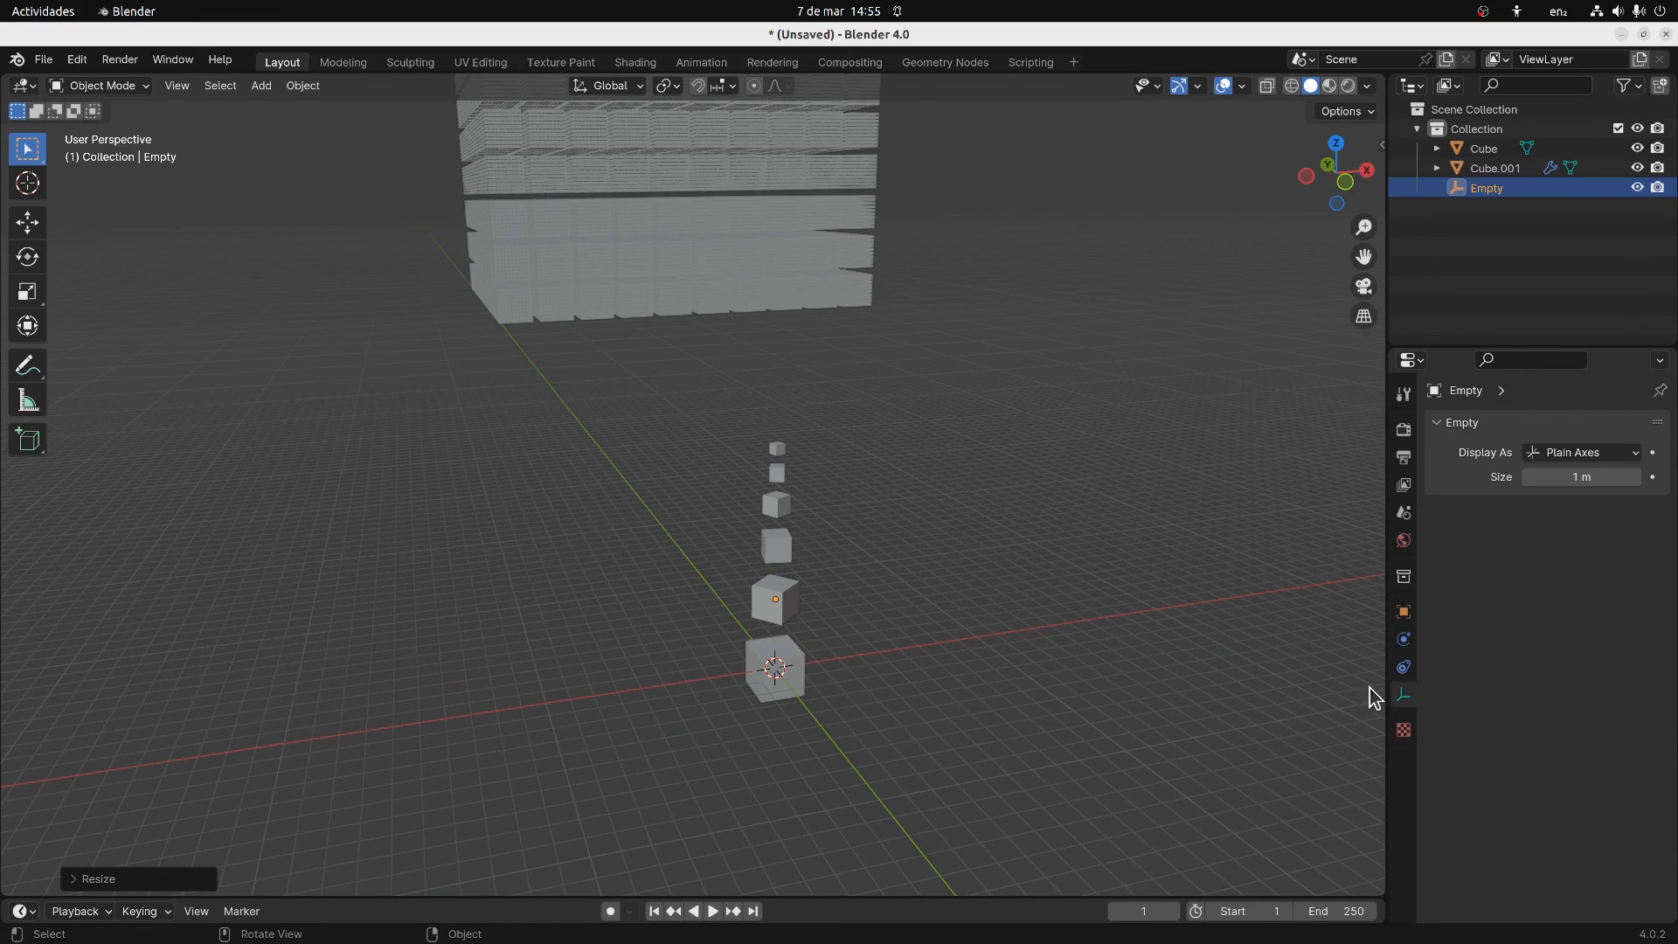
click(797, 665)
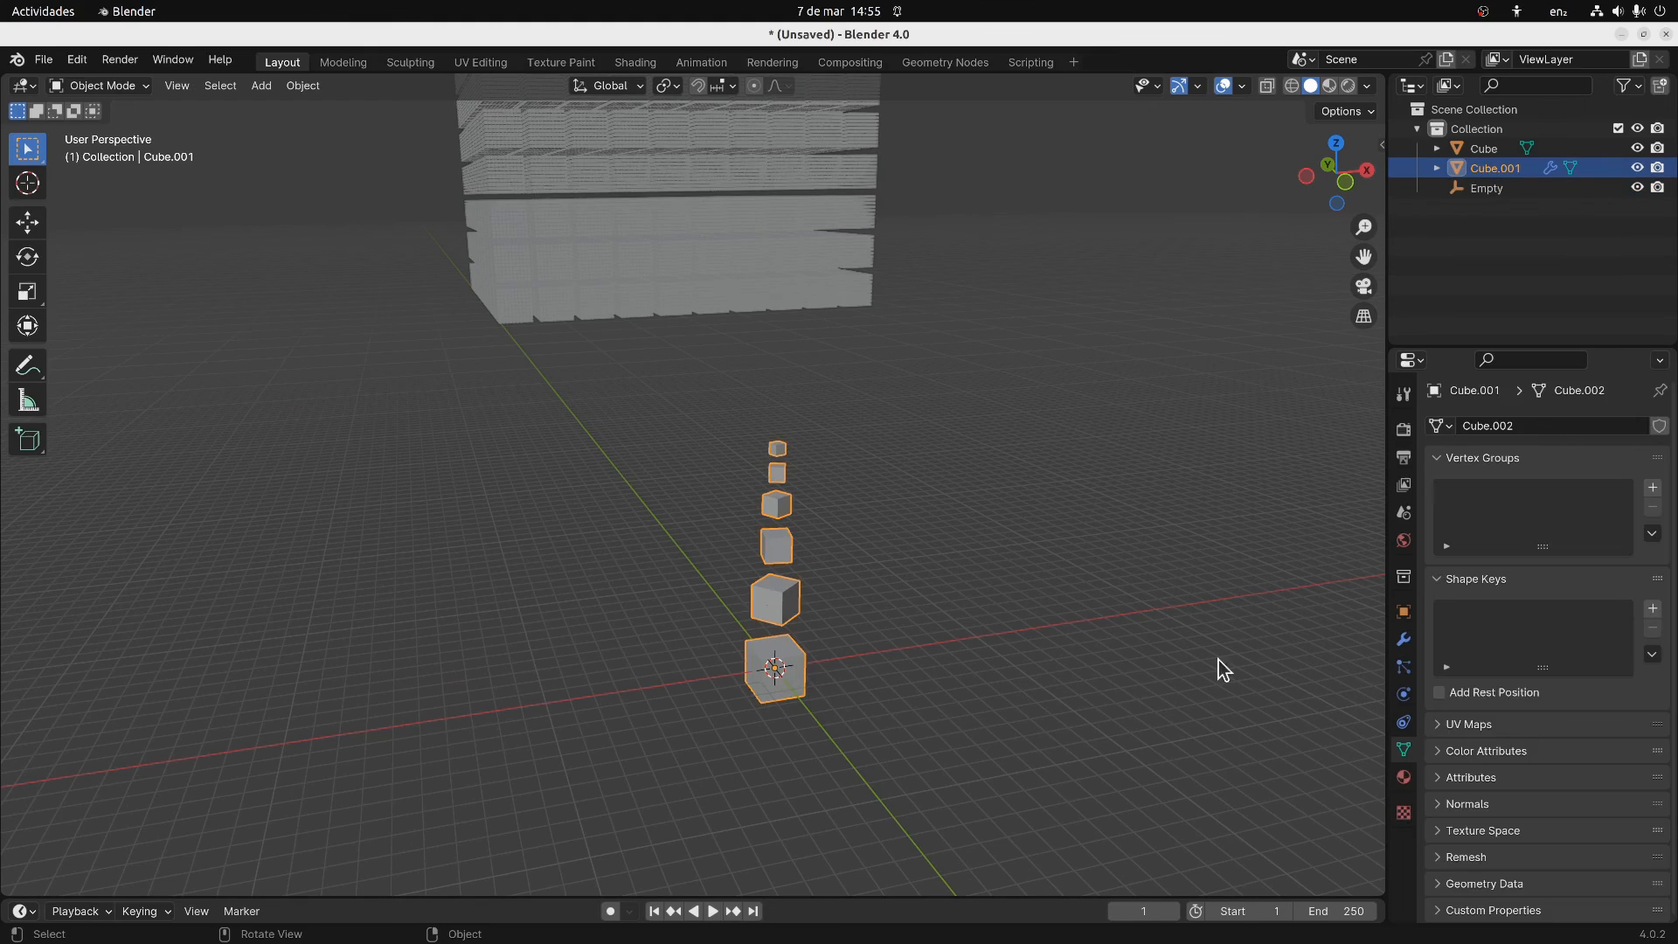
click(1403, 639)
click(1636, 512)
click(1636, 512)
click(1636, 512)
click(1636, 512)
click(1636, 512)
click(1636, 512)
click(1636, 512)
middle_drag(890, 436, 1008, 415)
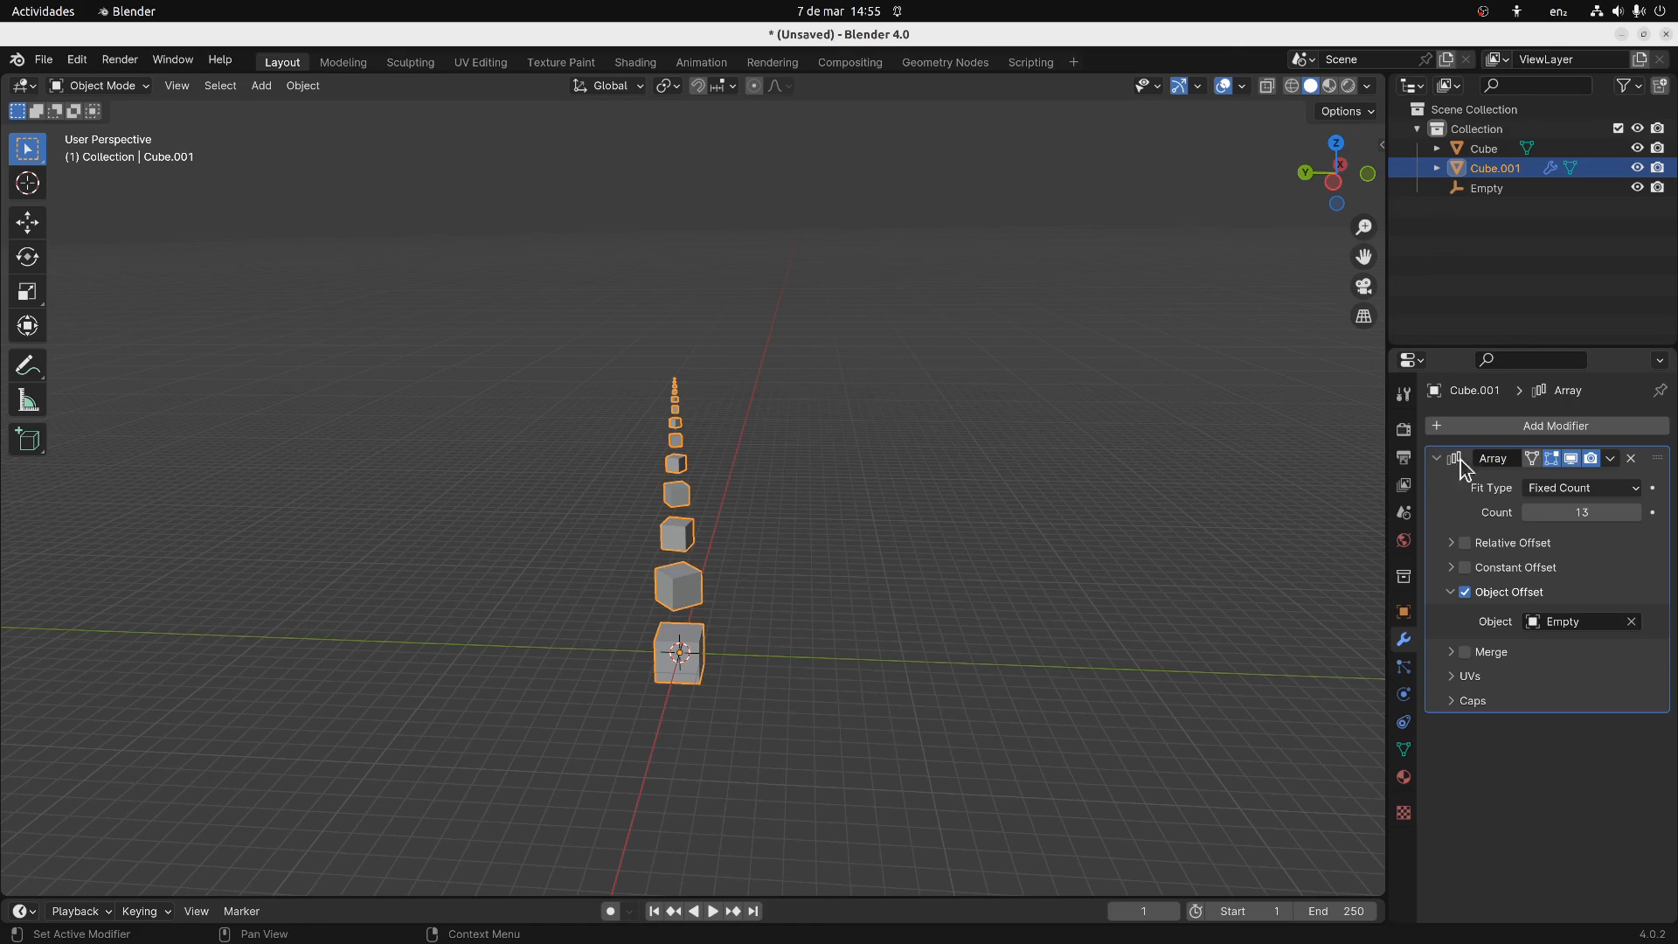
Duplicate the Array modifier on the stack of cubes
click(1610, 458)
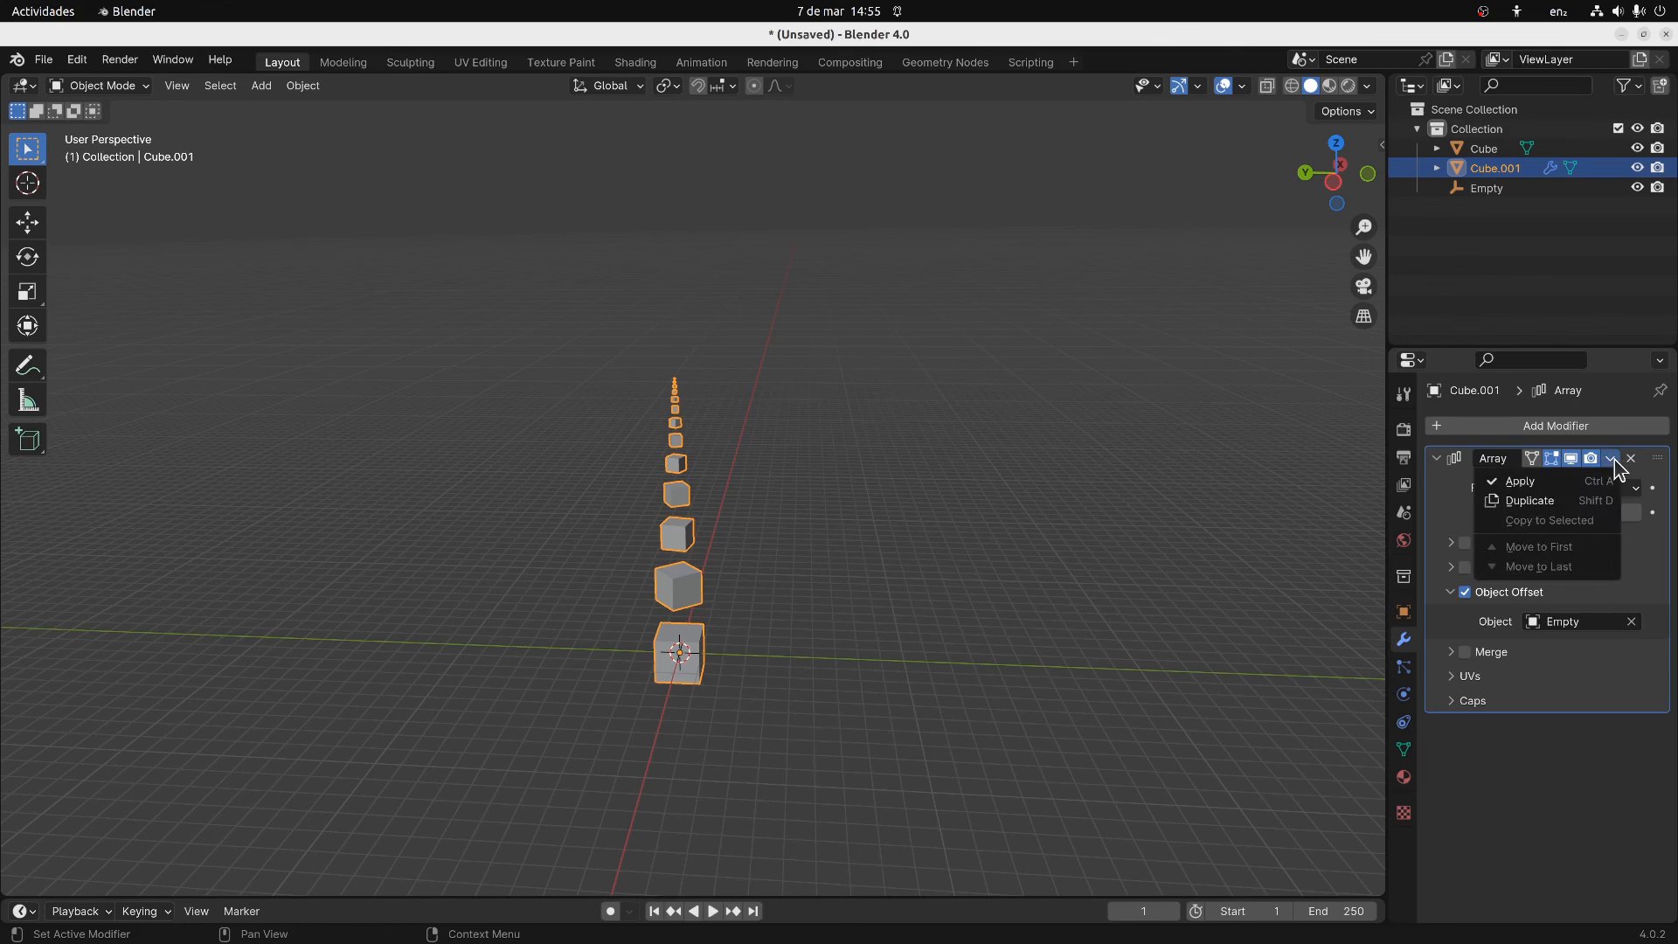
click(1565, 499)
scroll(1569, 603, down, 2)
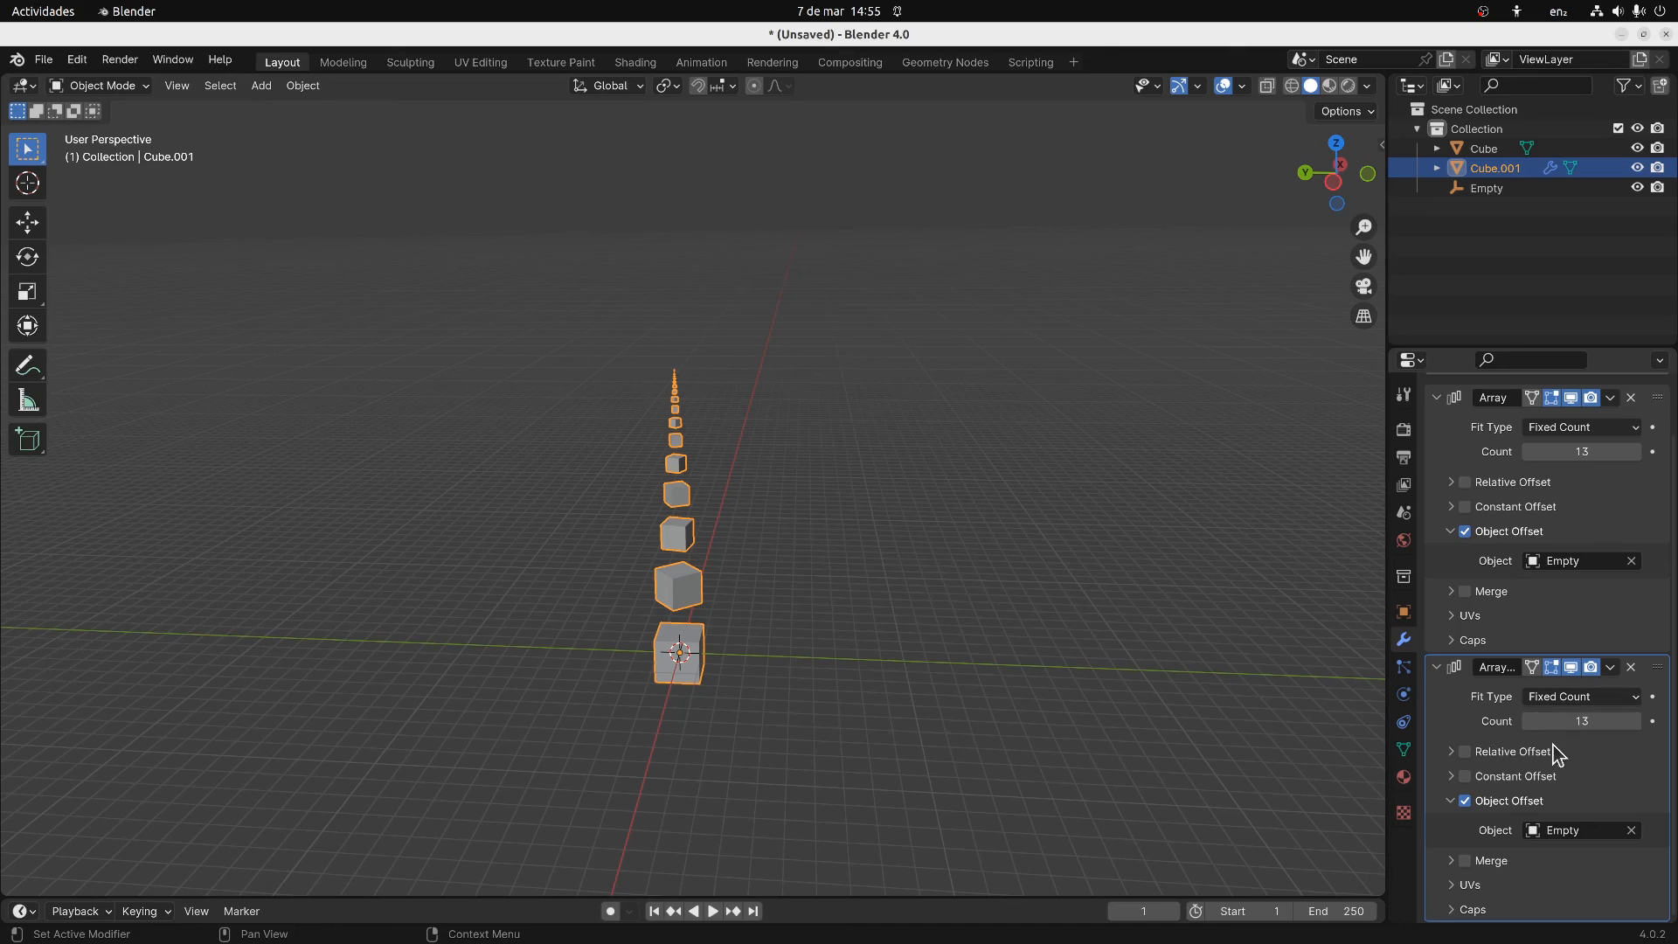
In the duplicated Array modifier, turn off Object Offset and turn on Relative Offset to repeat the stack sideways
click(1465, 801)
click(1465, 752)
middle_drag(1075, 704, 831, 689)
middle_drag(1209, 421, 994, 468)
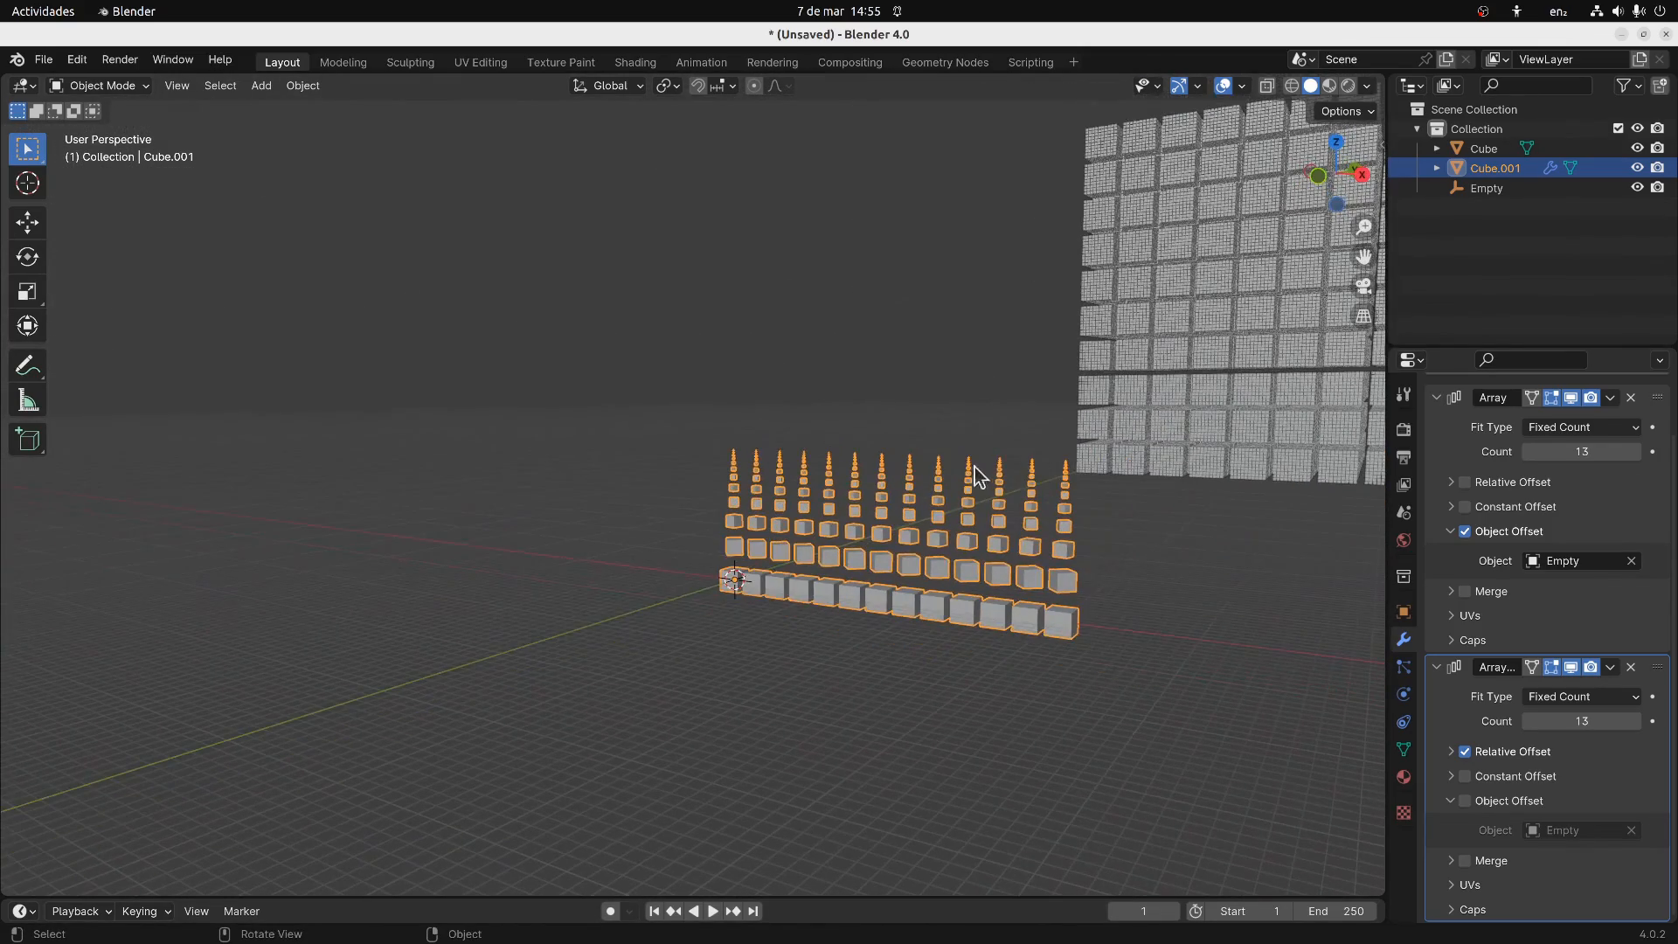